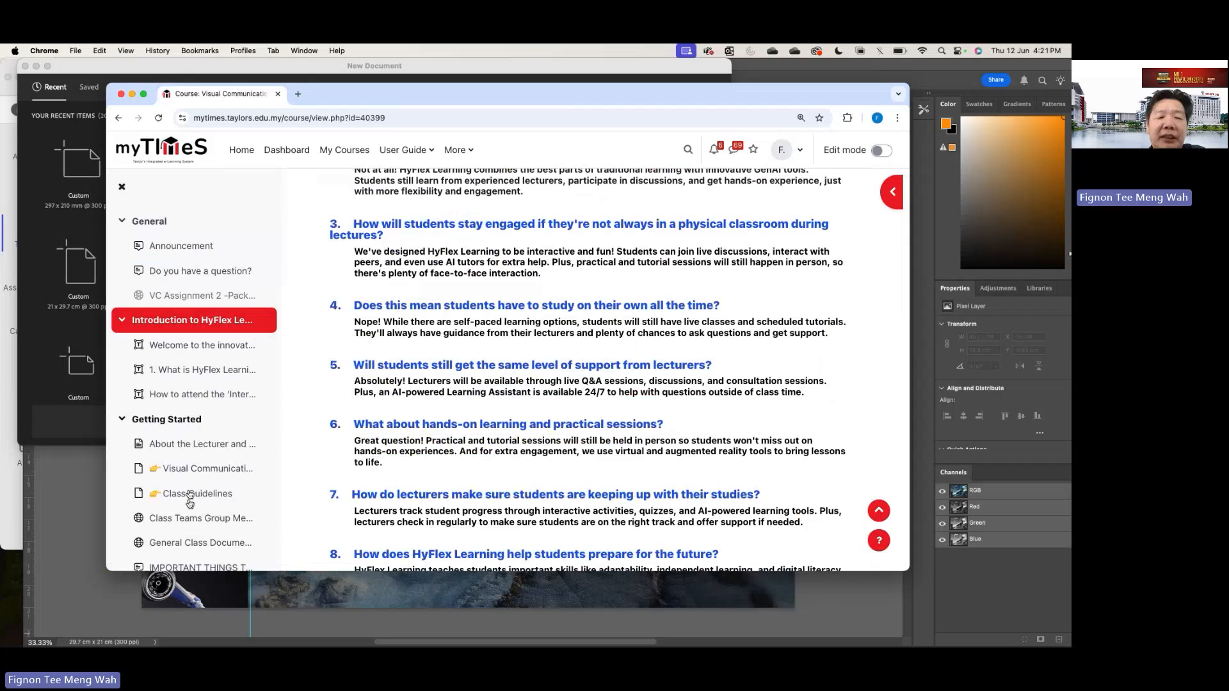
- Find the Week 10 -Class Test section in the course and open the Section 02 VC Assessment 3 Class Test (Photoshop) assignment to review its page
scroll(262, 365, "down", 15)
scroll(189, 504, "down", 20)
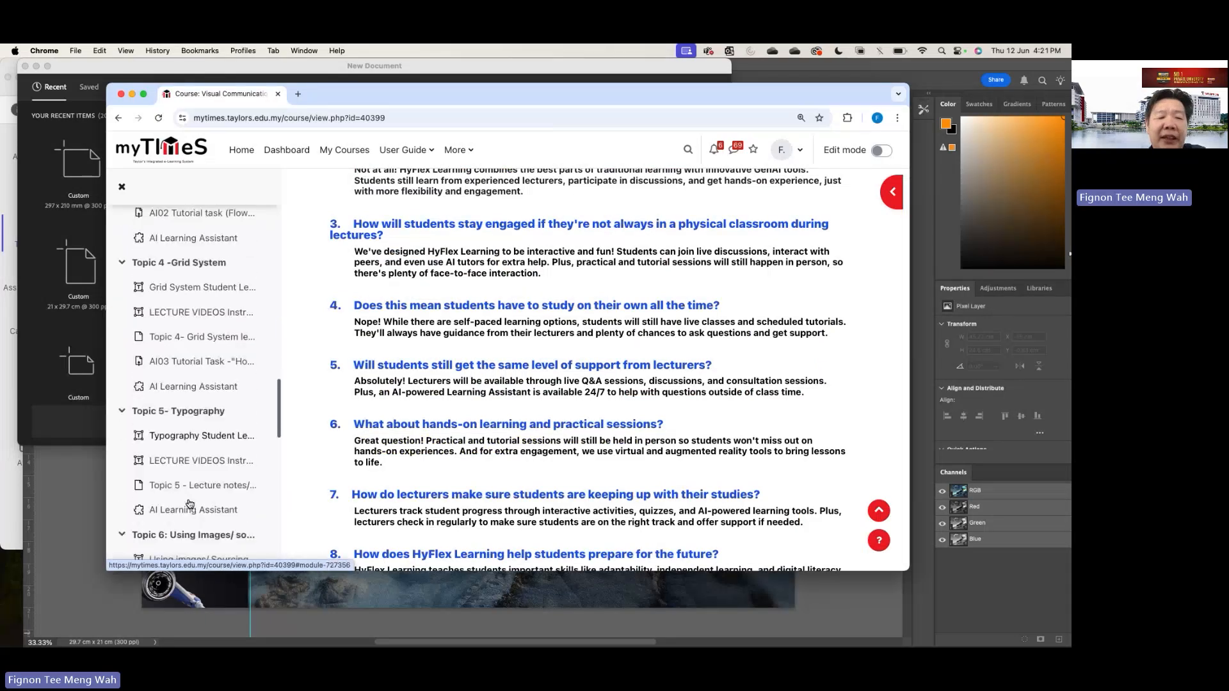
scroll(190, 504, "up", 5)
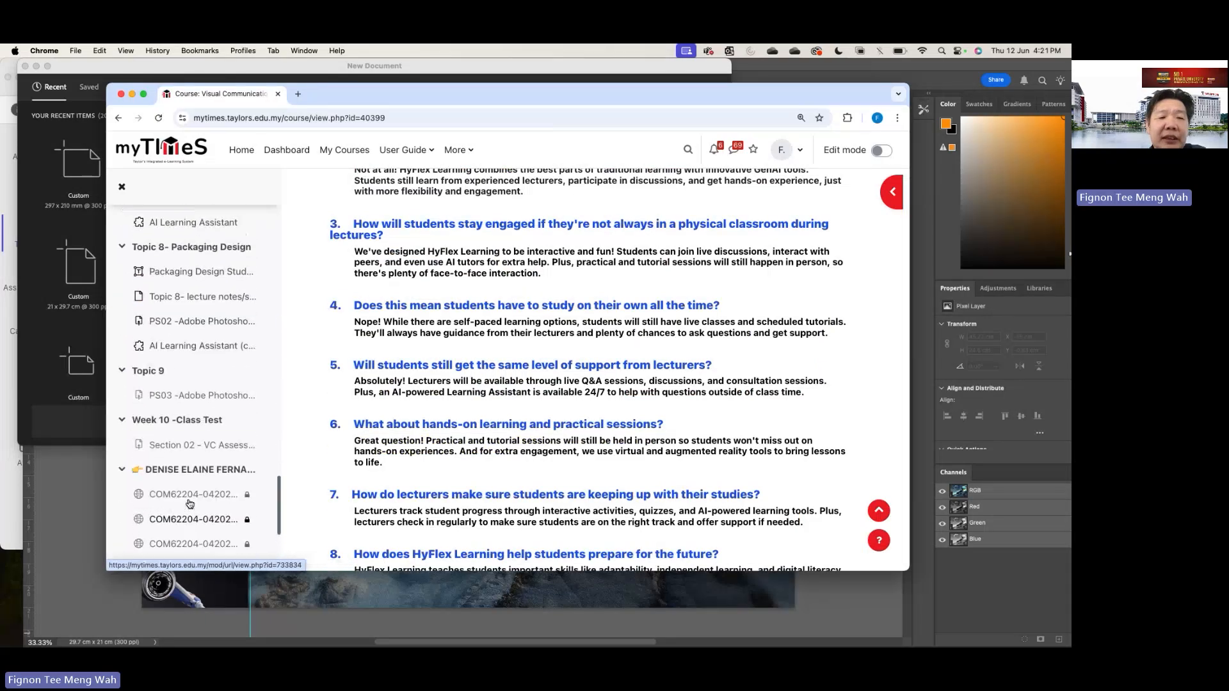
left_click(184, 439)
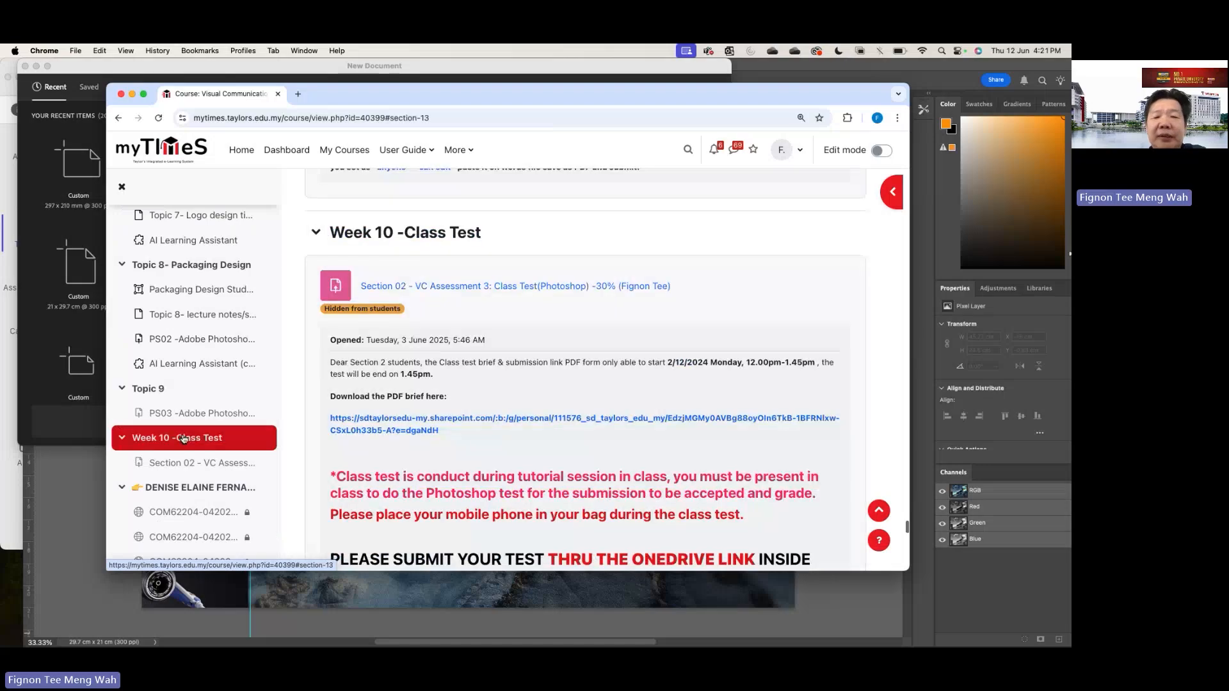
left_click(471, 290)
scroll(455, 301, "down", 10)
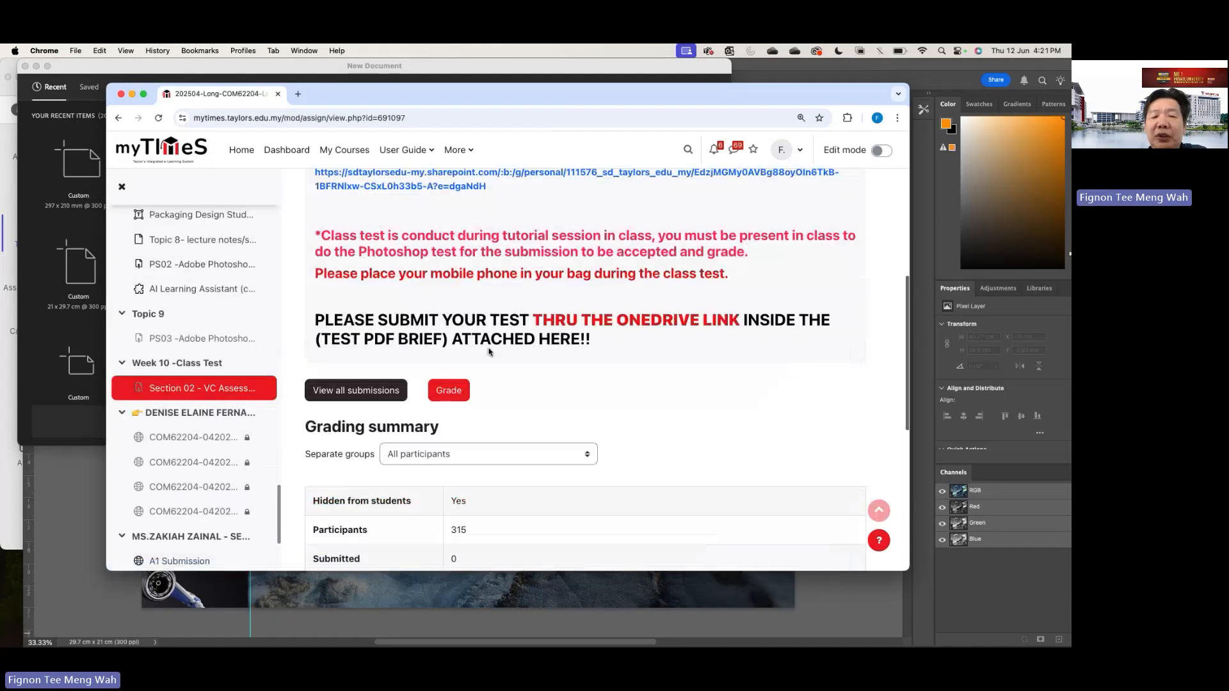
scroll(454, 301, "down", 3)
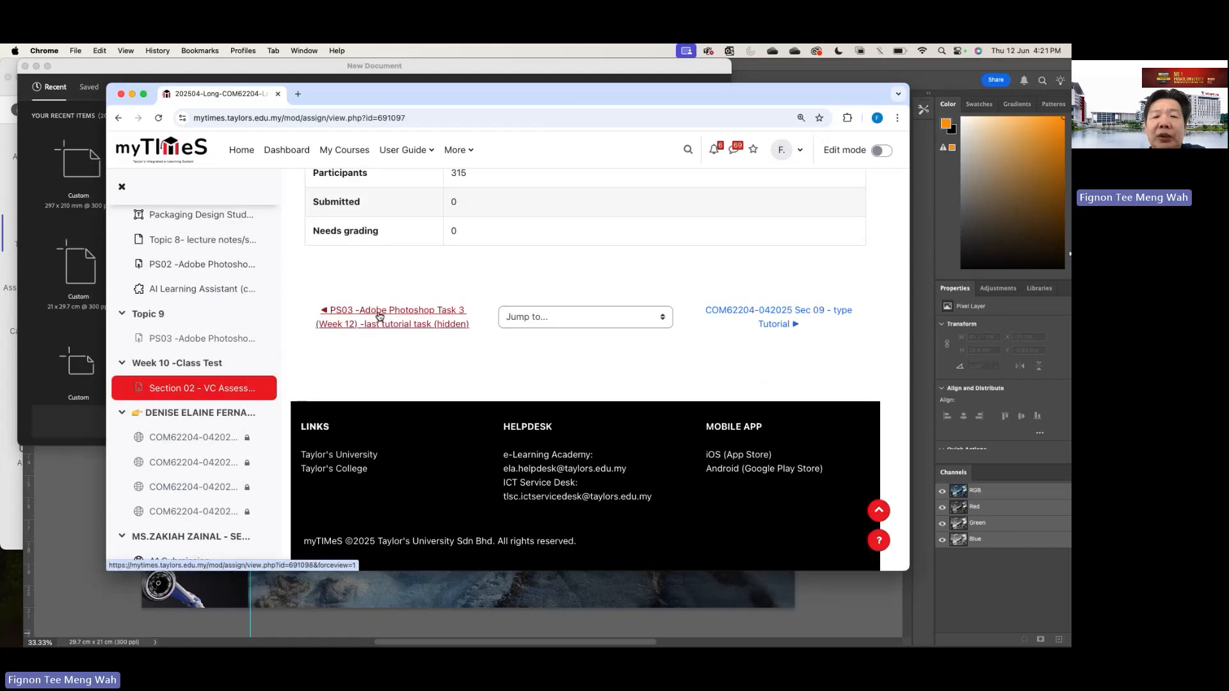
scroll(389, 314, "up", 2)
scroll(390, 314, "up", 8)
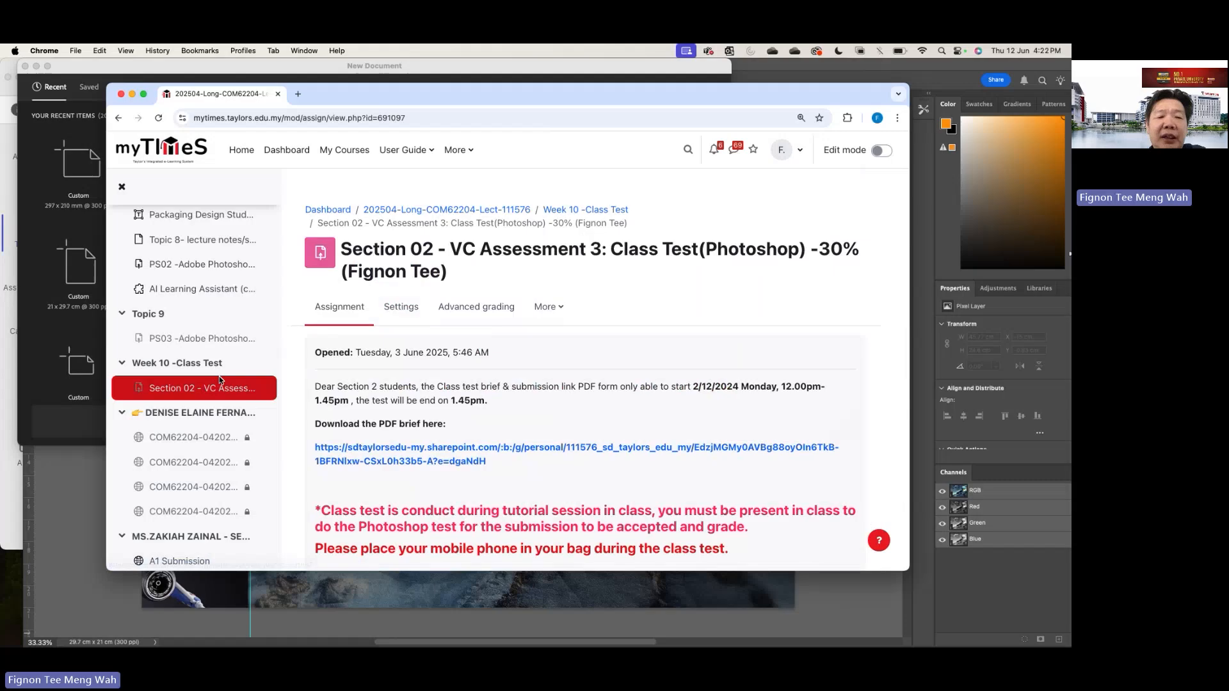
- Return to the Week 10 class test section, reopen the Section 02 assessment and check its instructions and grading summary for the brief
left_click(206, 365)
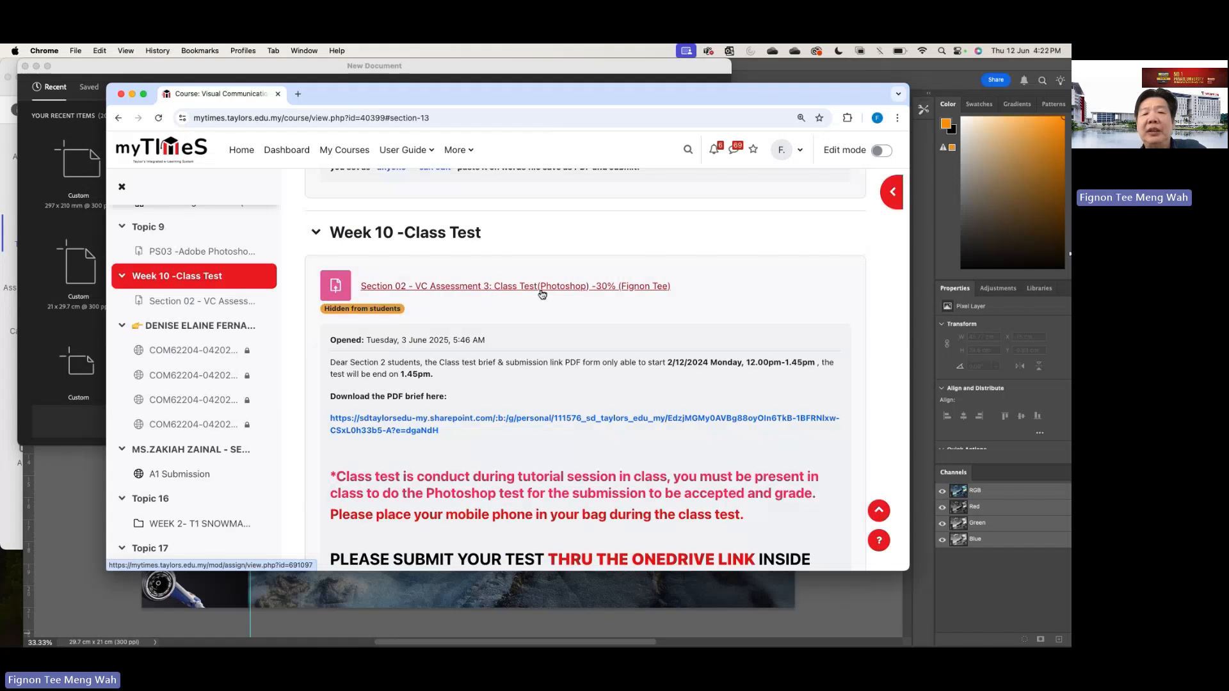
left_click(456, 290)
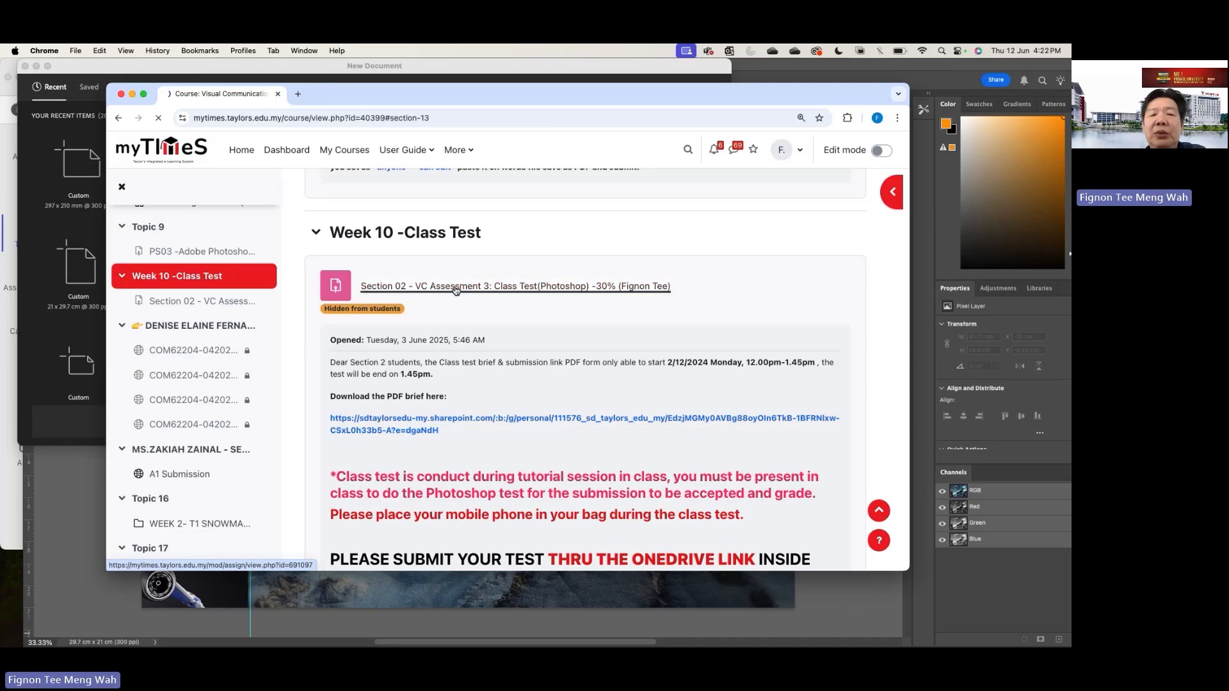
scroll(514, 339, "down", 10)
scroll(514, 340, "up", 5)
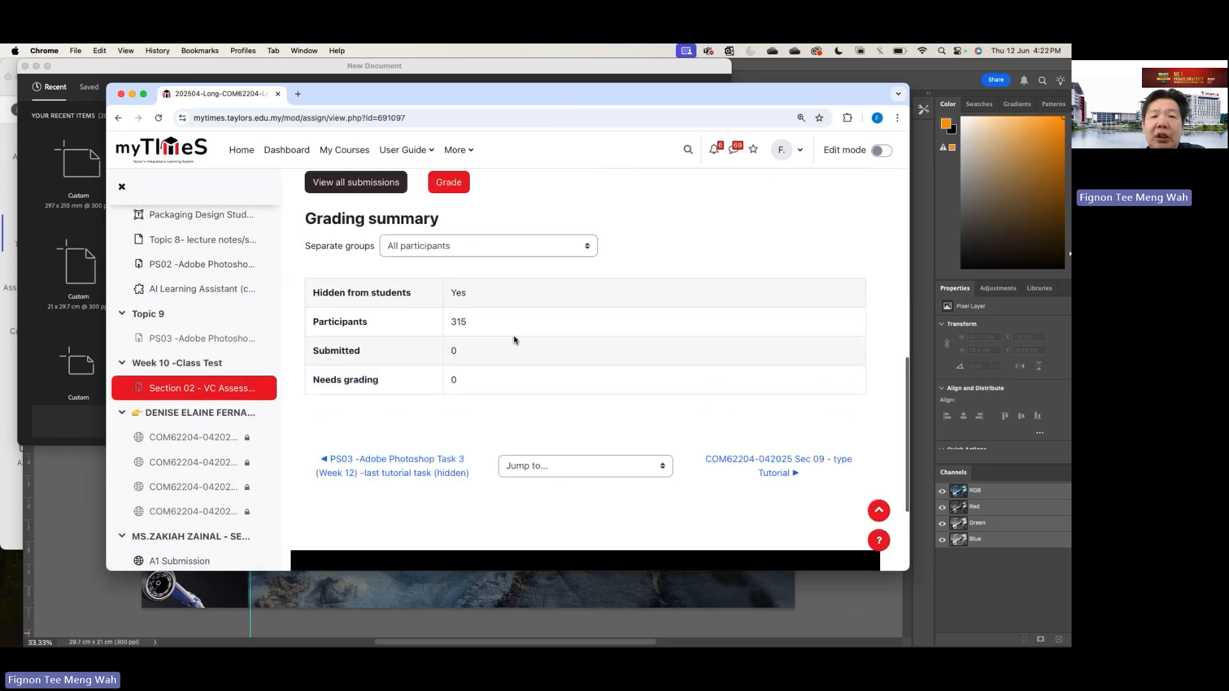
scroll(513, 340, "down", 5)
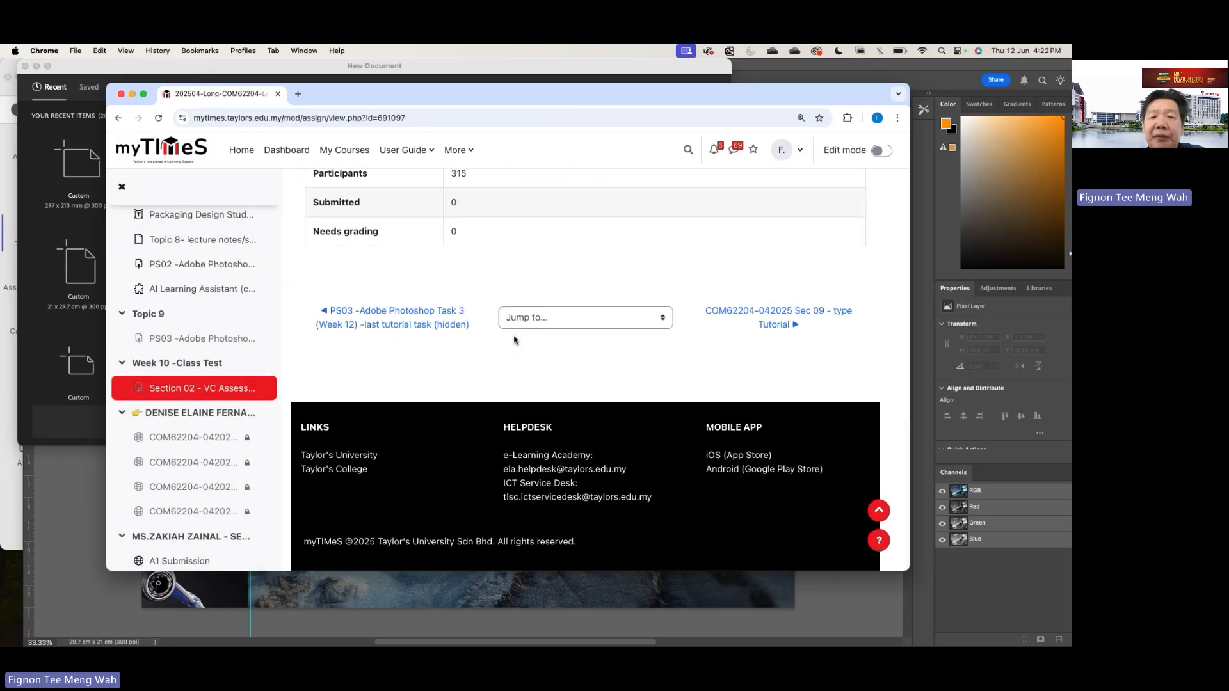
scroll(514, 340, "up", 8)
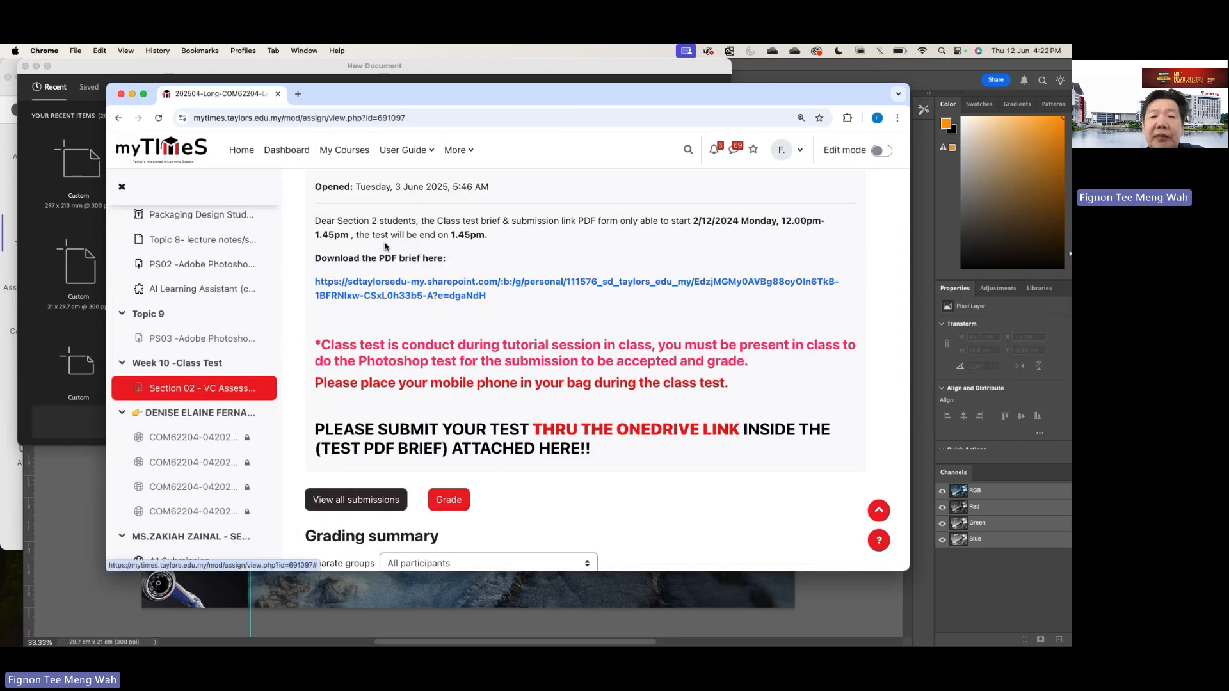
scroll(393, 247, "up", 3)
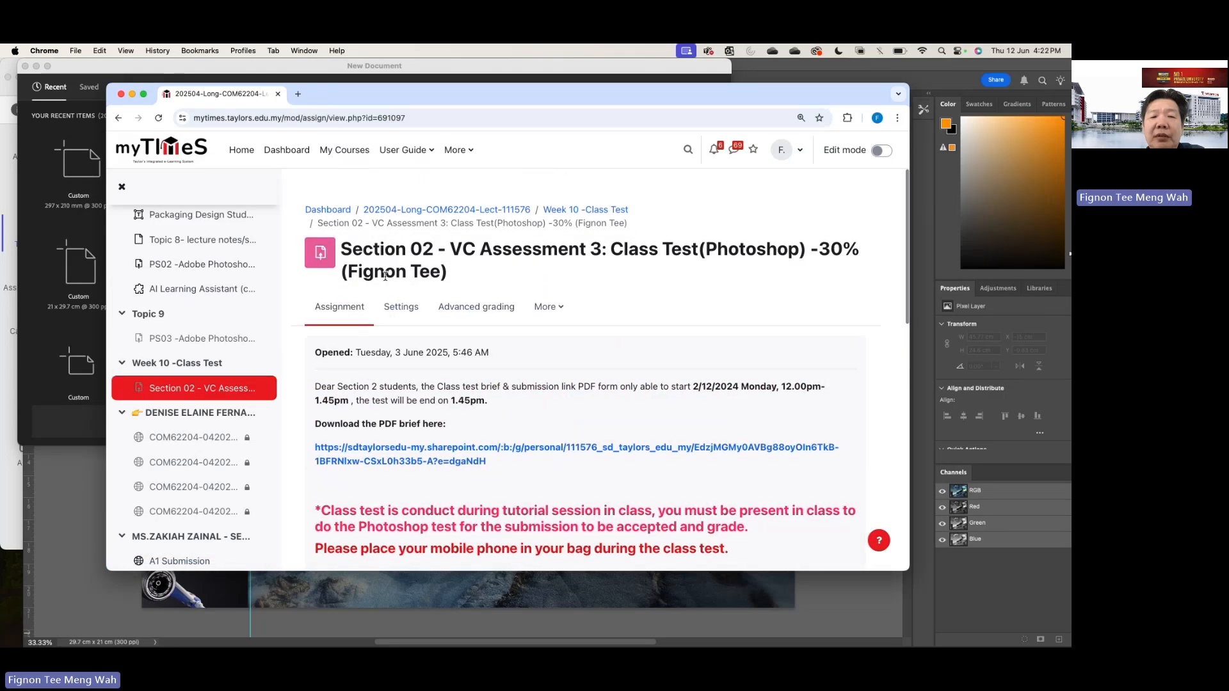
- Download the attached VC_Graded Exercise 2_Sec02_2409_20%.pdf from the assignment's settings and open the downloaded brief
left_click(501, 295)
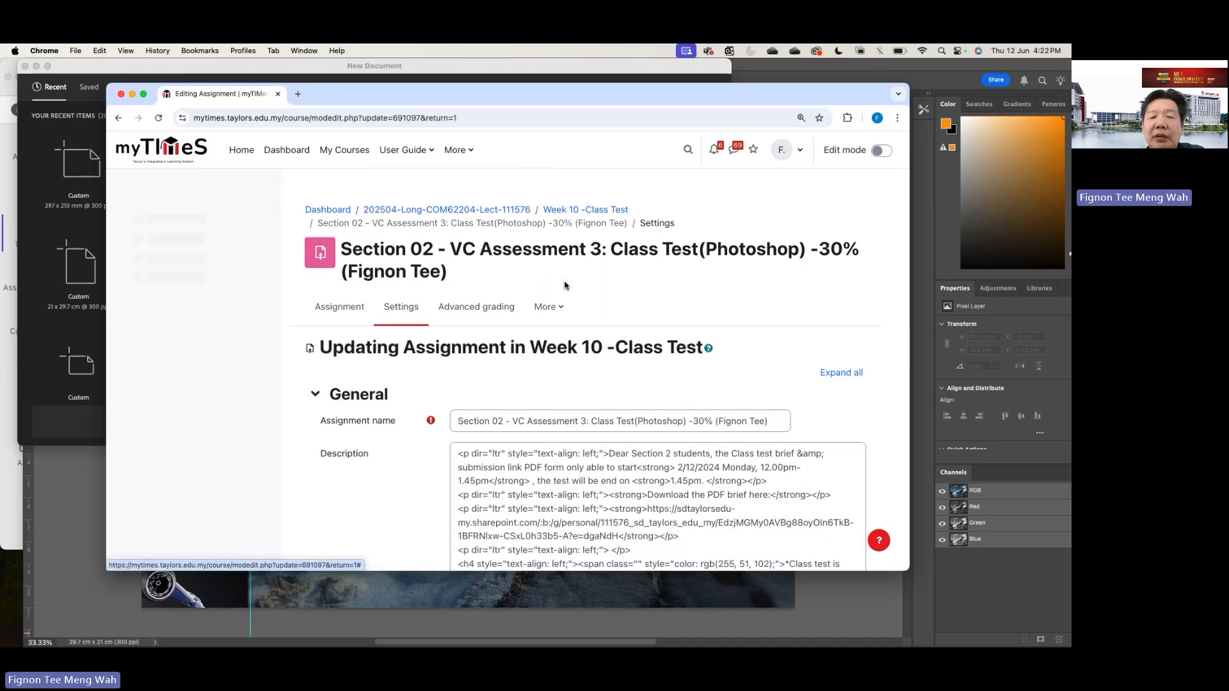
scroll(565, 289, "down", 10)
scroll(565, 288, "up", 2)
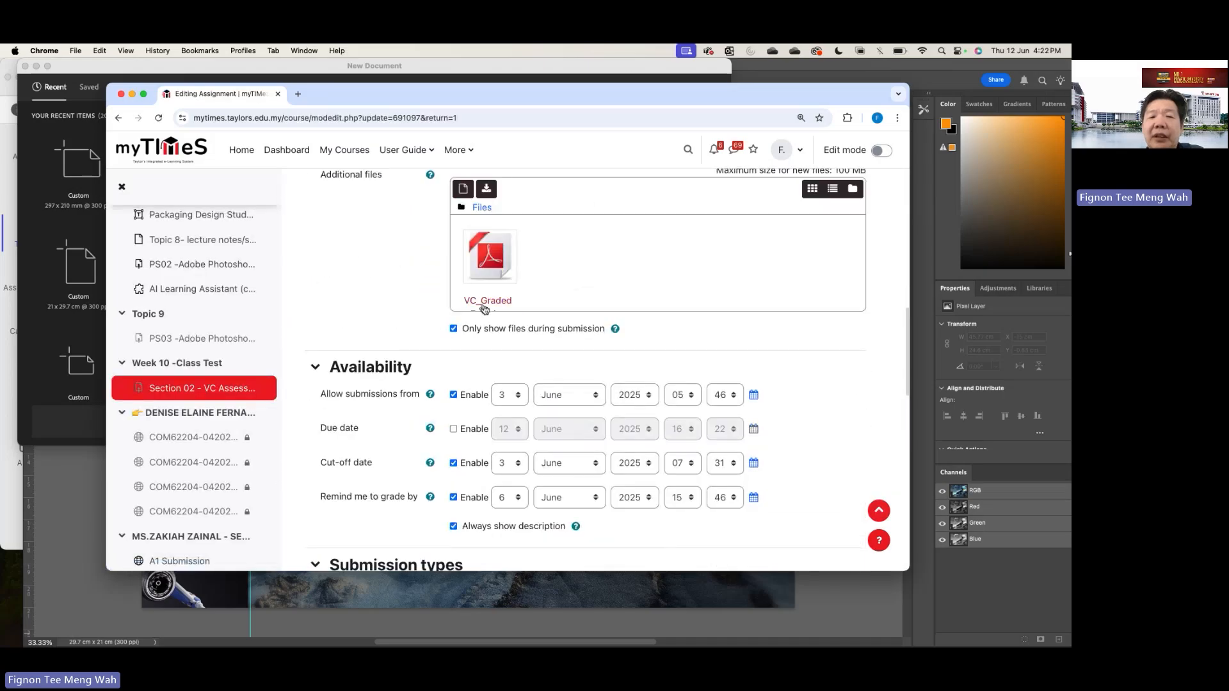
left_click(490, 262)
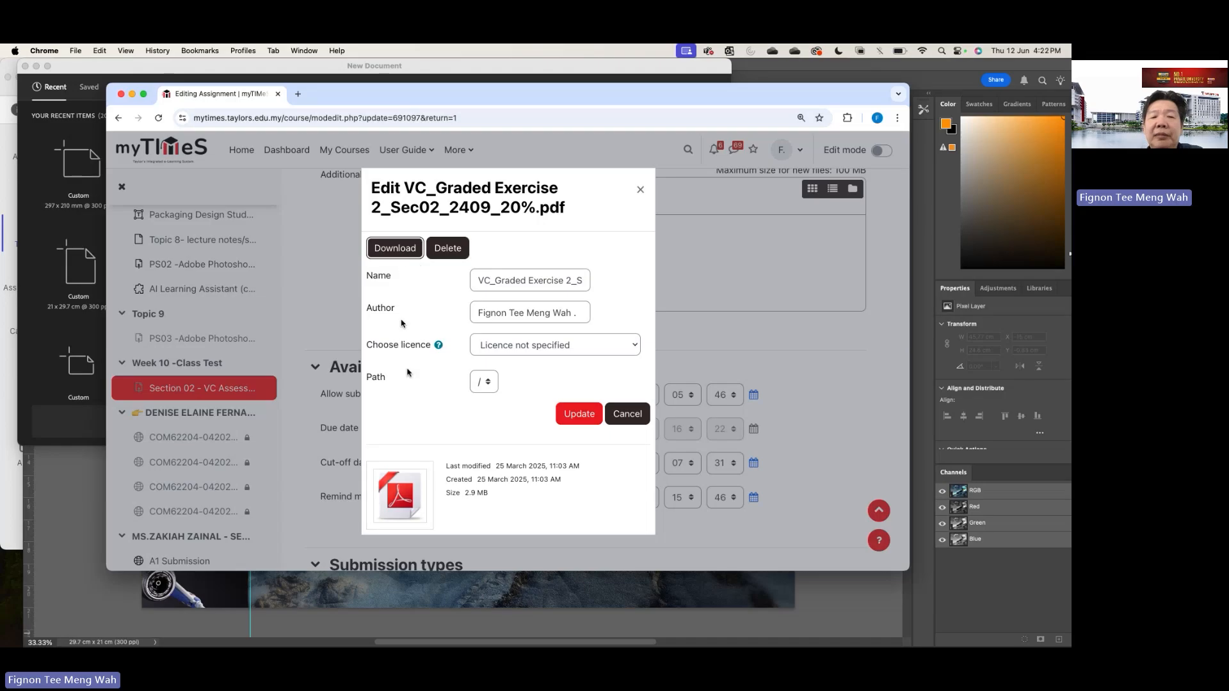
left_click(402, 249)
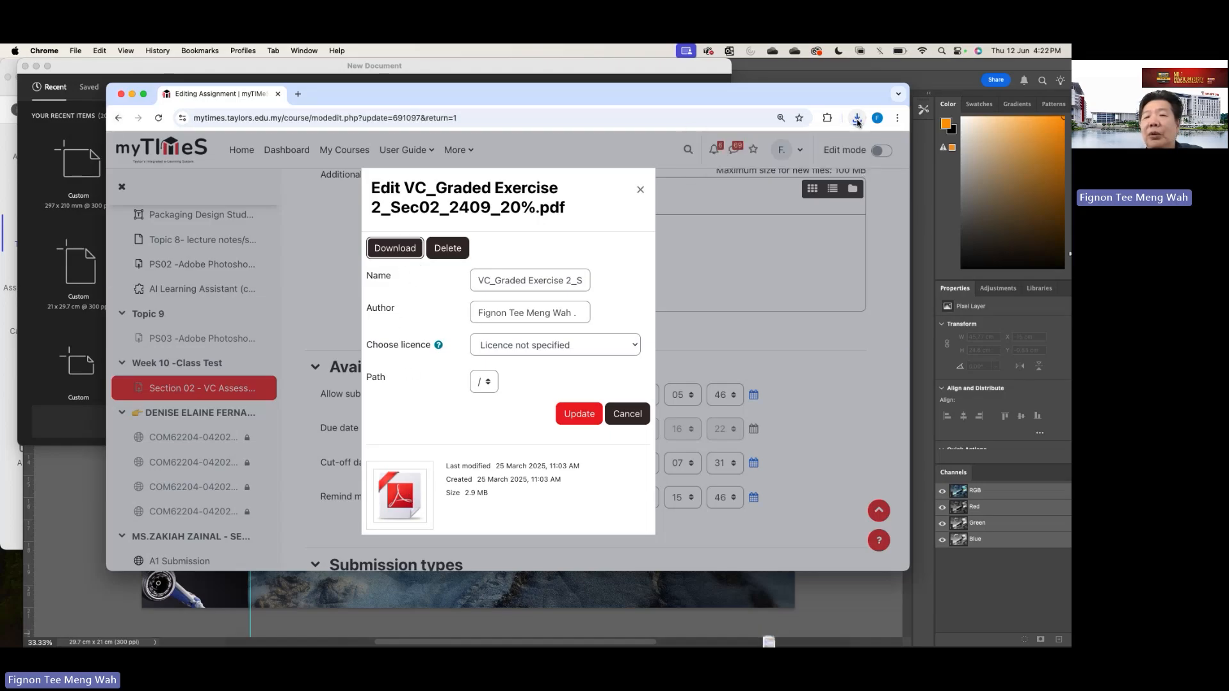
left_click(858, 123)
left_click(787, 168)
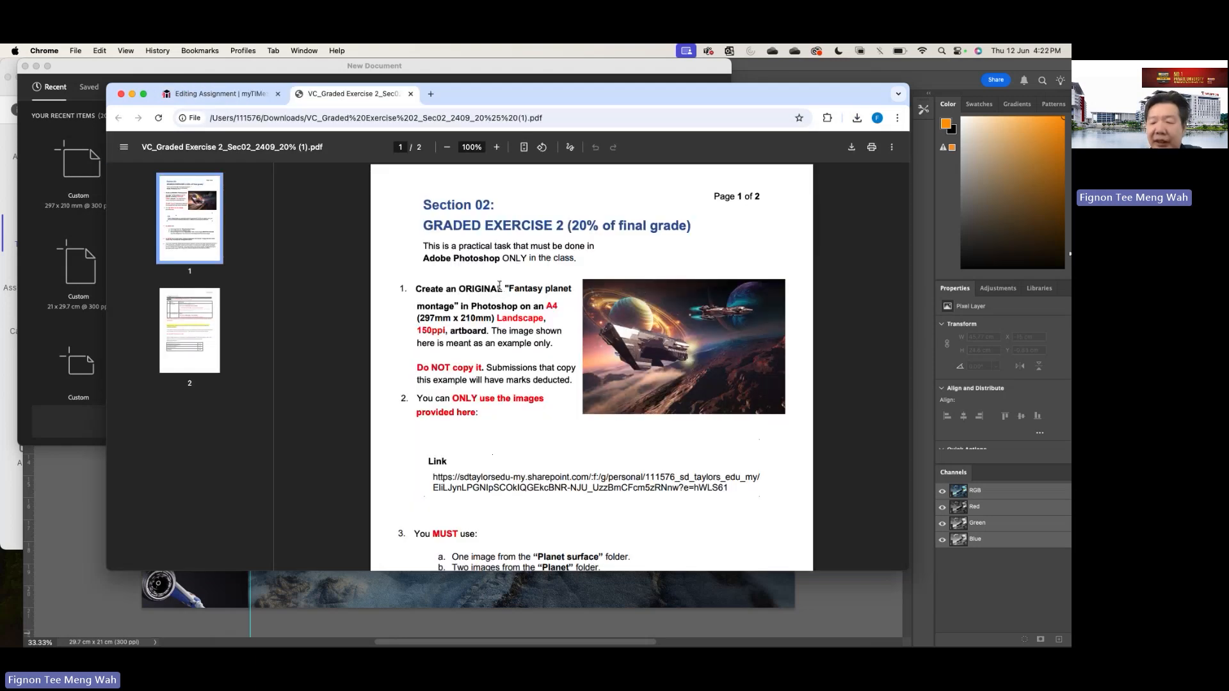
- Enlarge the brief to 175% and examine the grade weighting, the example image and the artboard size requirement of the fantasy planet montage task
key("super+equal")
key("super+equal")
key("super+equal")
key("super+equal")
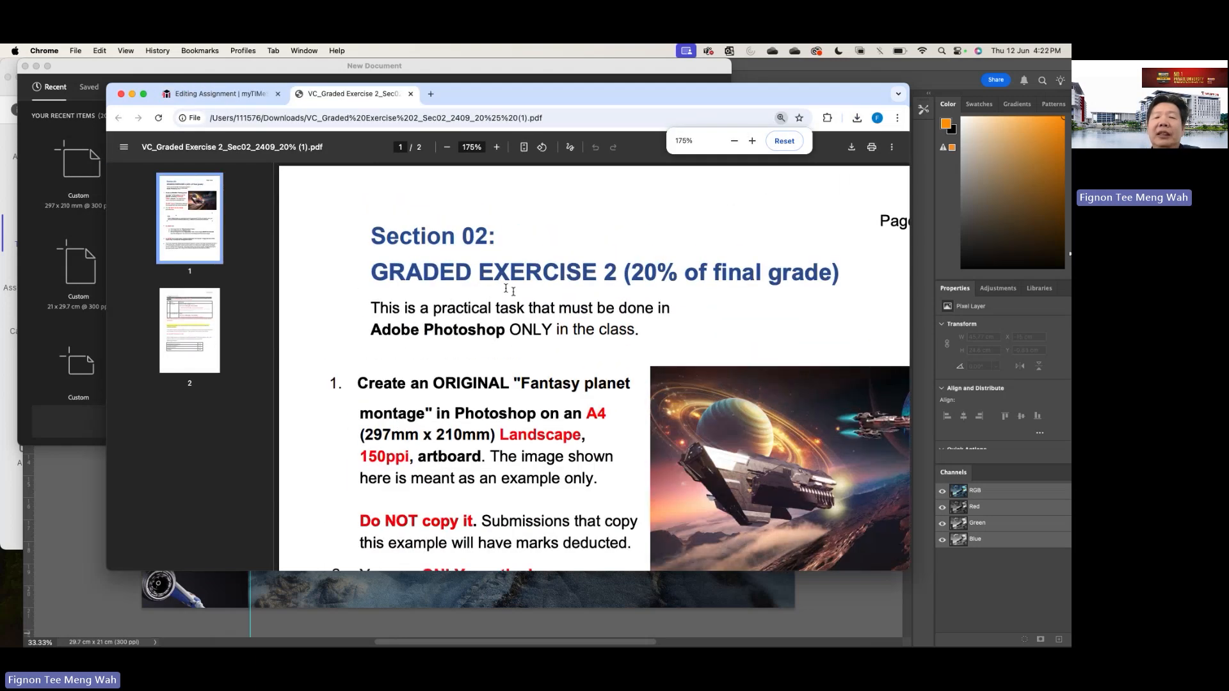
scroll(508, 303, "right", 1)
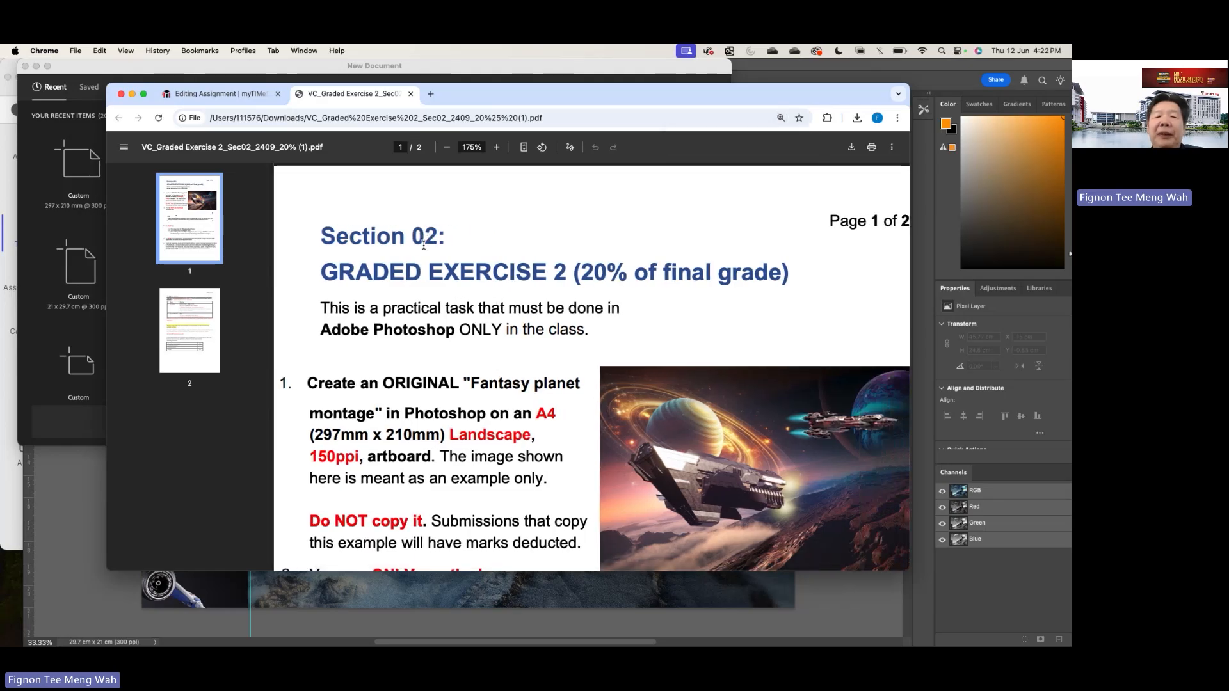
scroll(423, 244, "right", 3)
left_click_drag(544, 270, 508, 270)
scroll(717, 246, "left", 3)
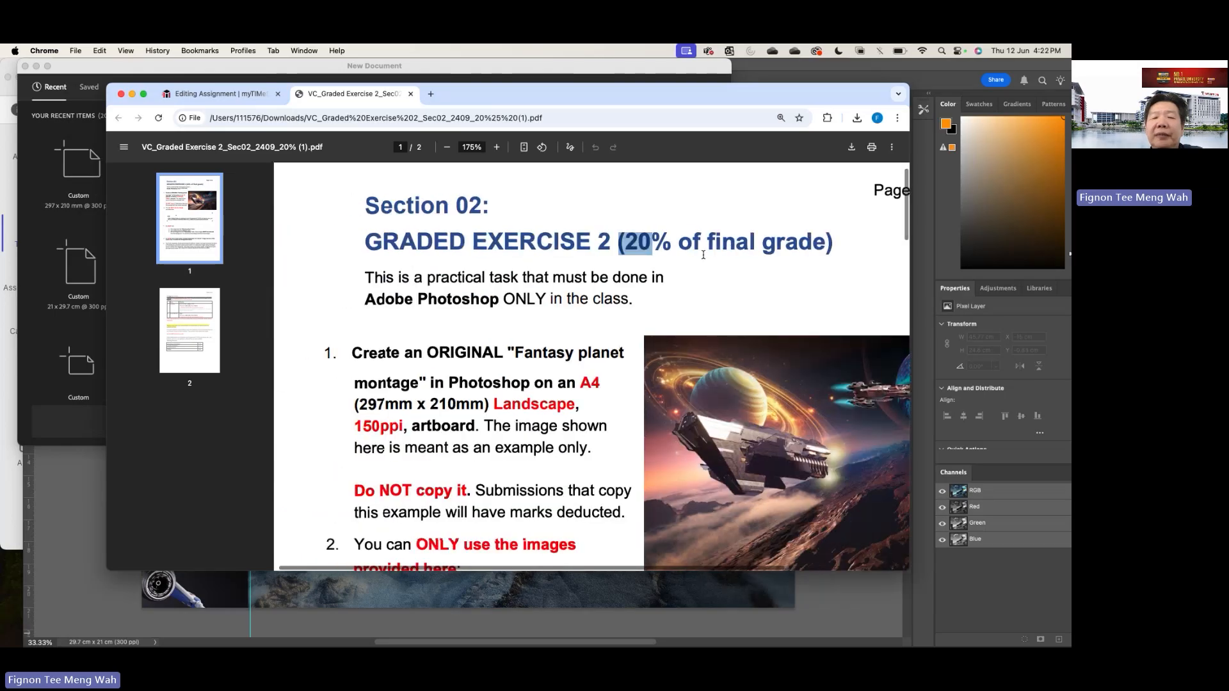
scroll(701, 253, "down", 3)
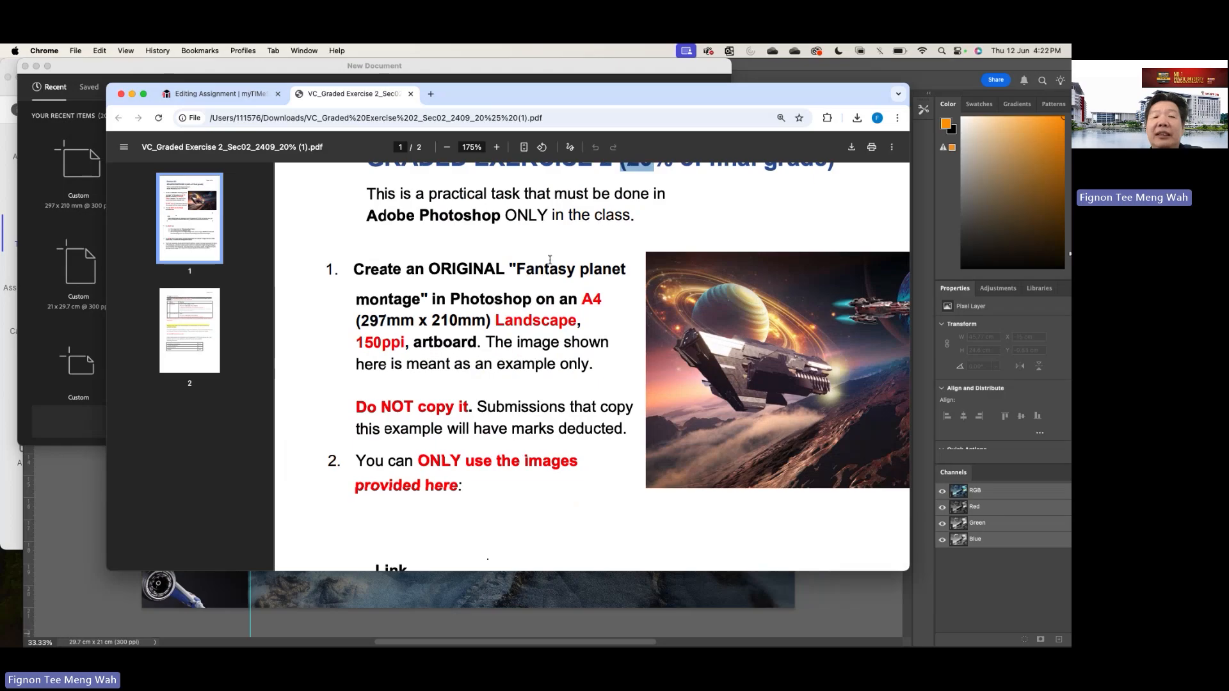
scroll(547, 256, "down", 2)
scroll(544, 249, "right", 3)
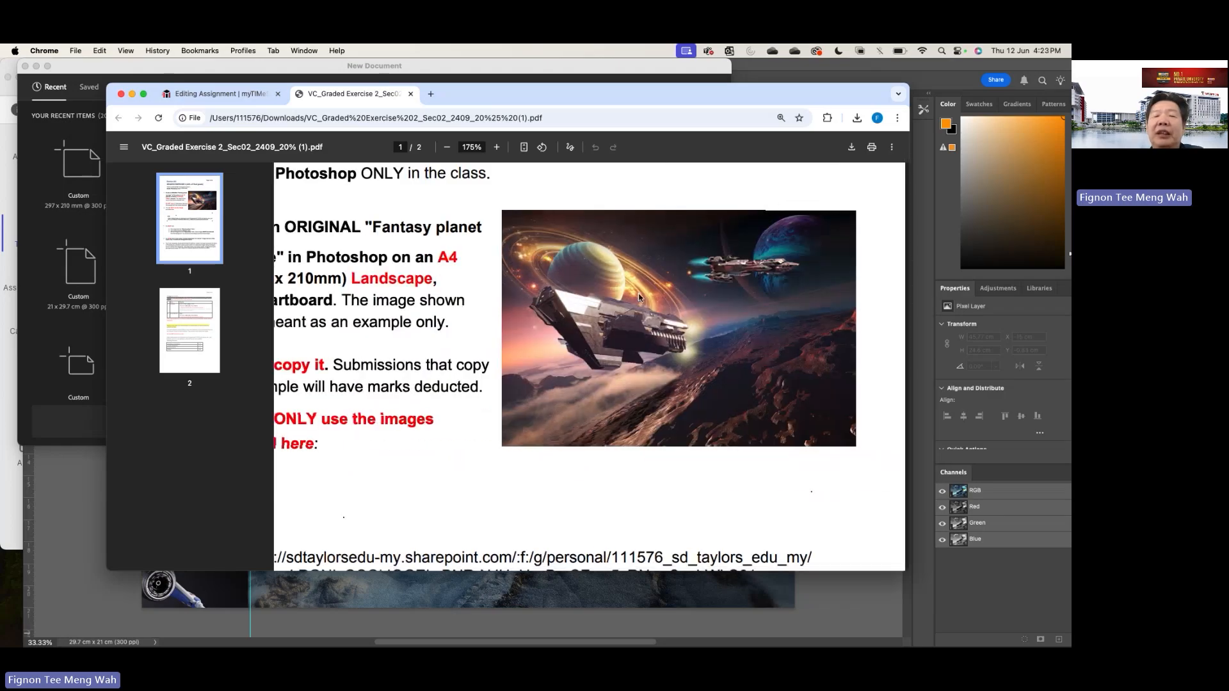
scroll(639, 297, "left", 3)
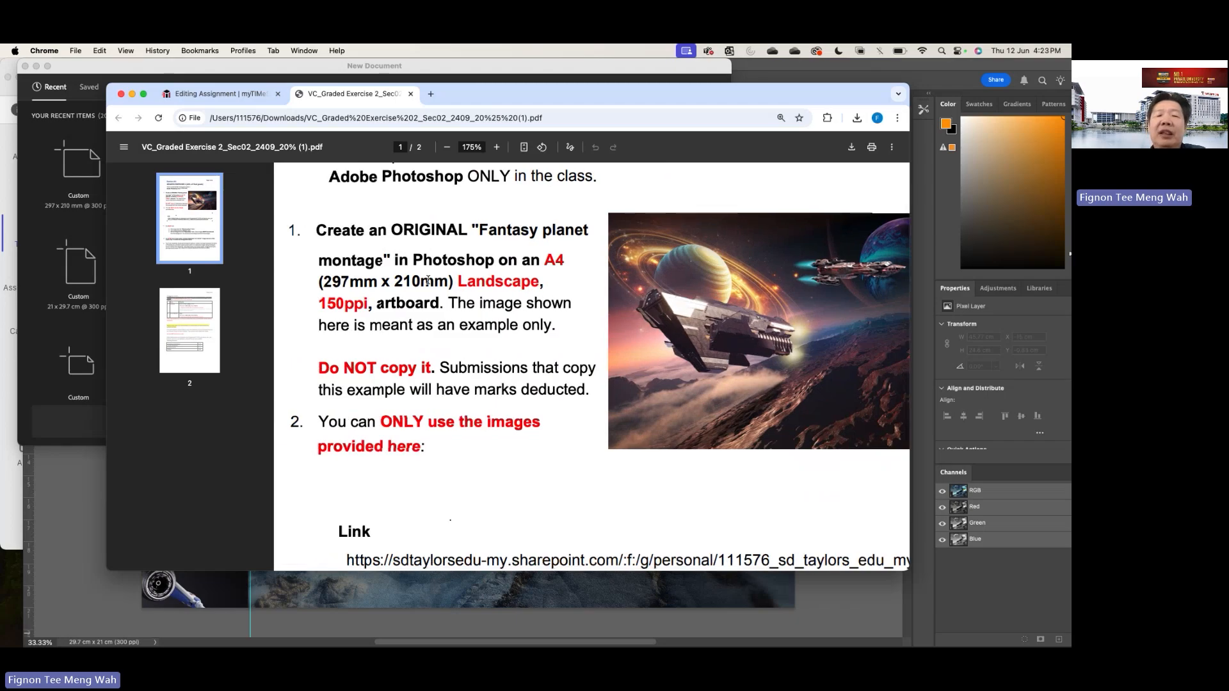
left_click_drag(532, 260, 455, 282)
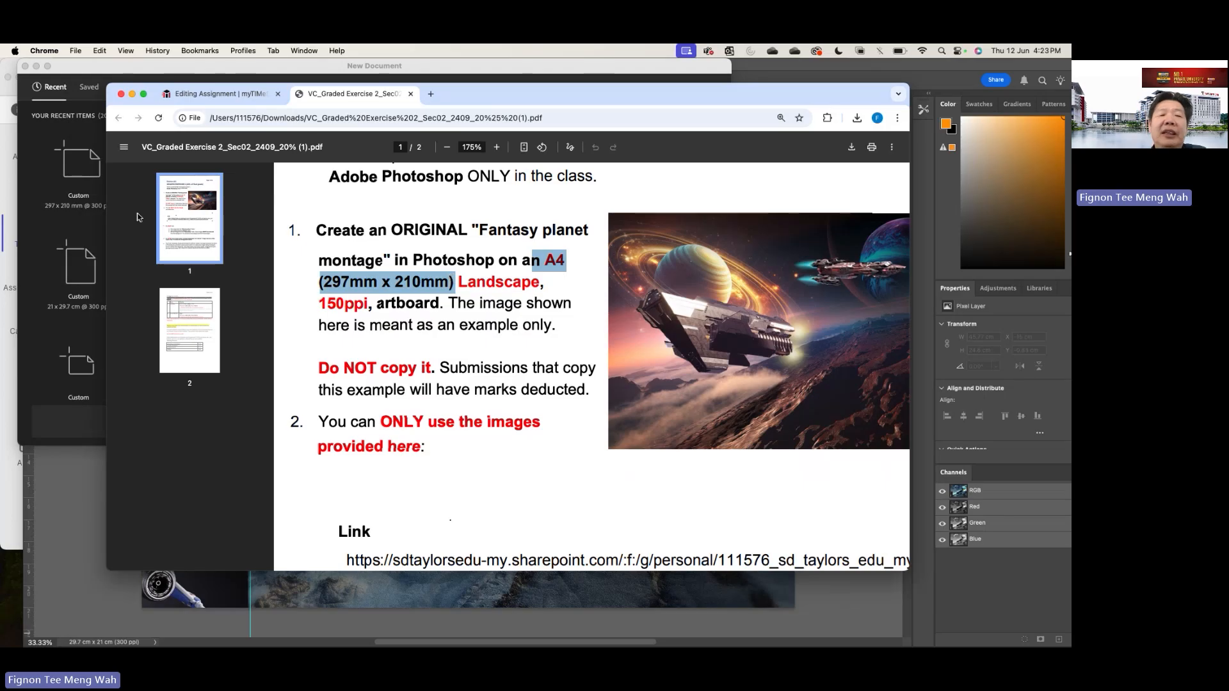
- Switch to Photoshop and create a new A4 landscape document, 297 x 210 mm, at 150 pixels/inch
left_click(94, 235)
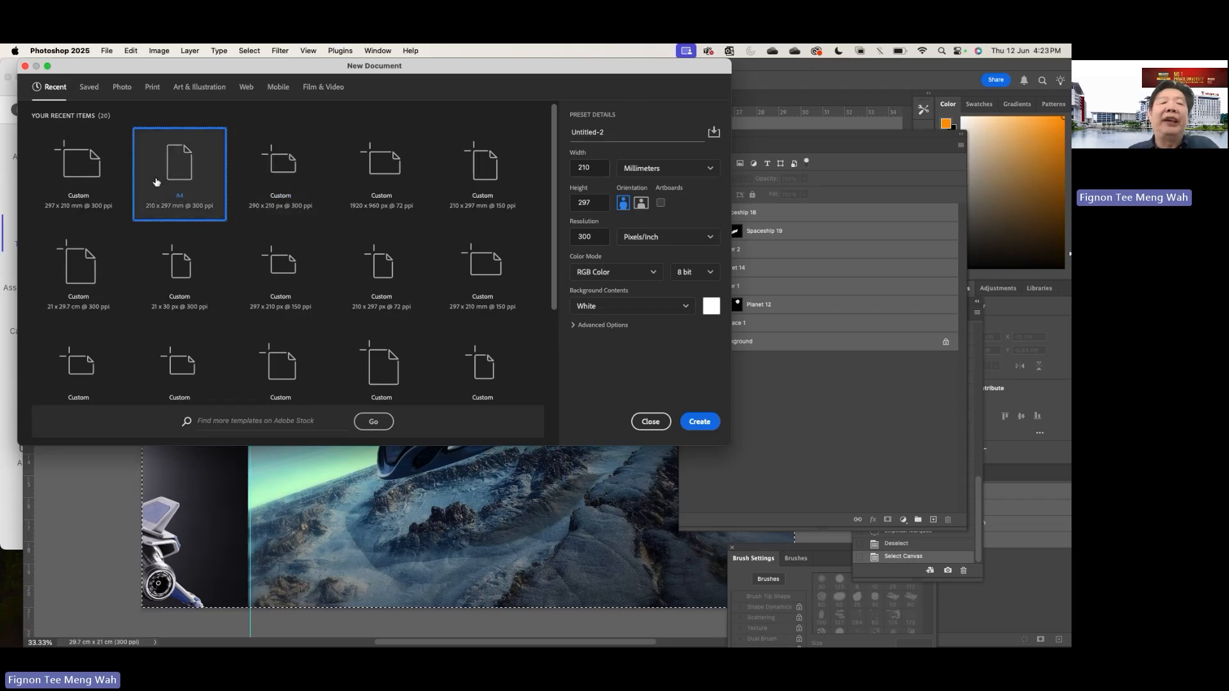
left_click(659, 169)
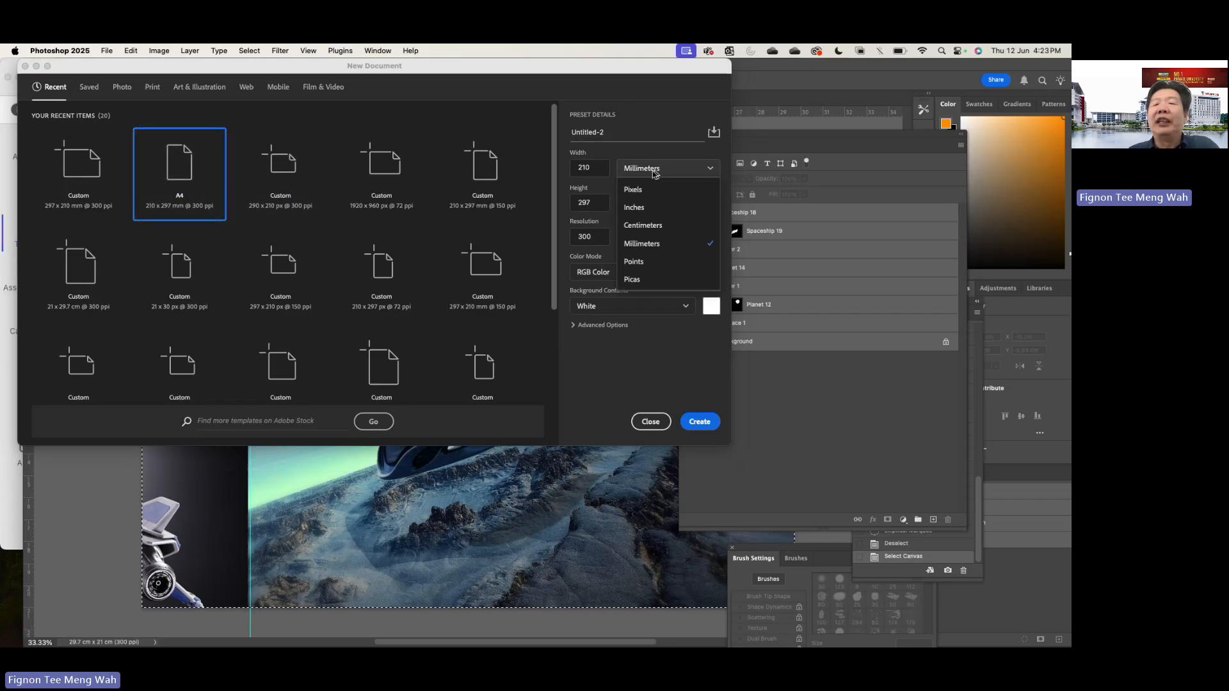
left_click(177, 173)
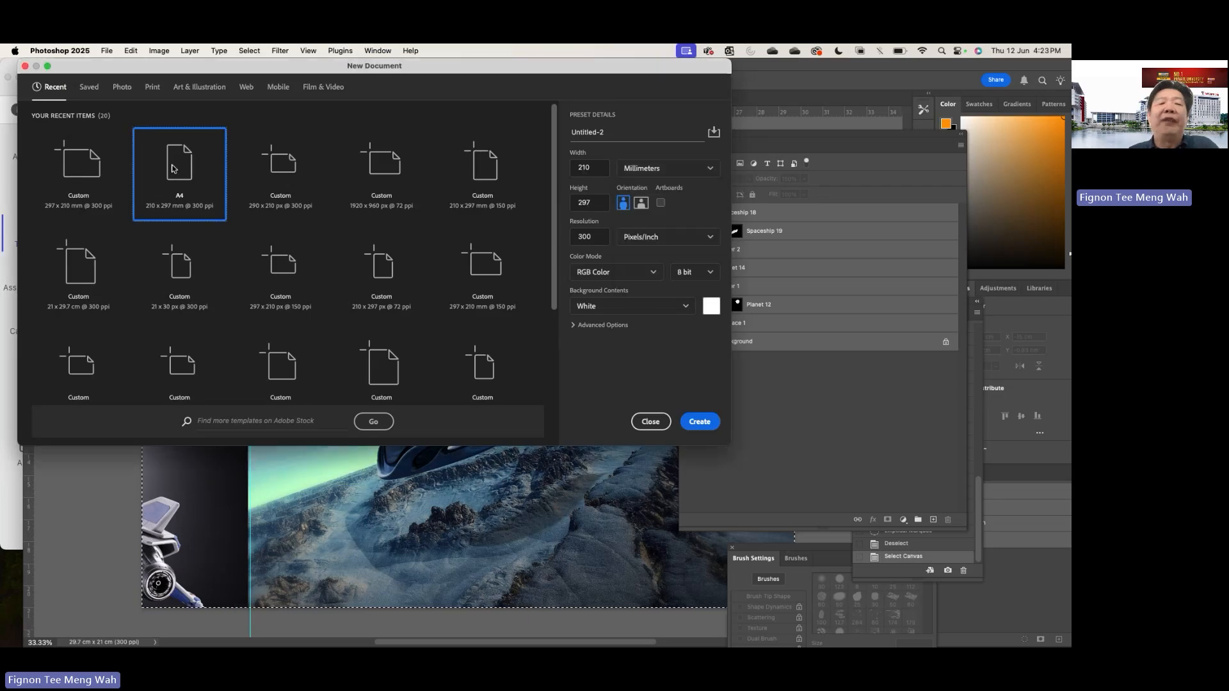
left_click(640, 202)
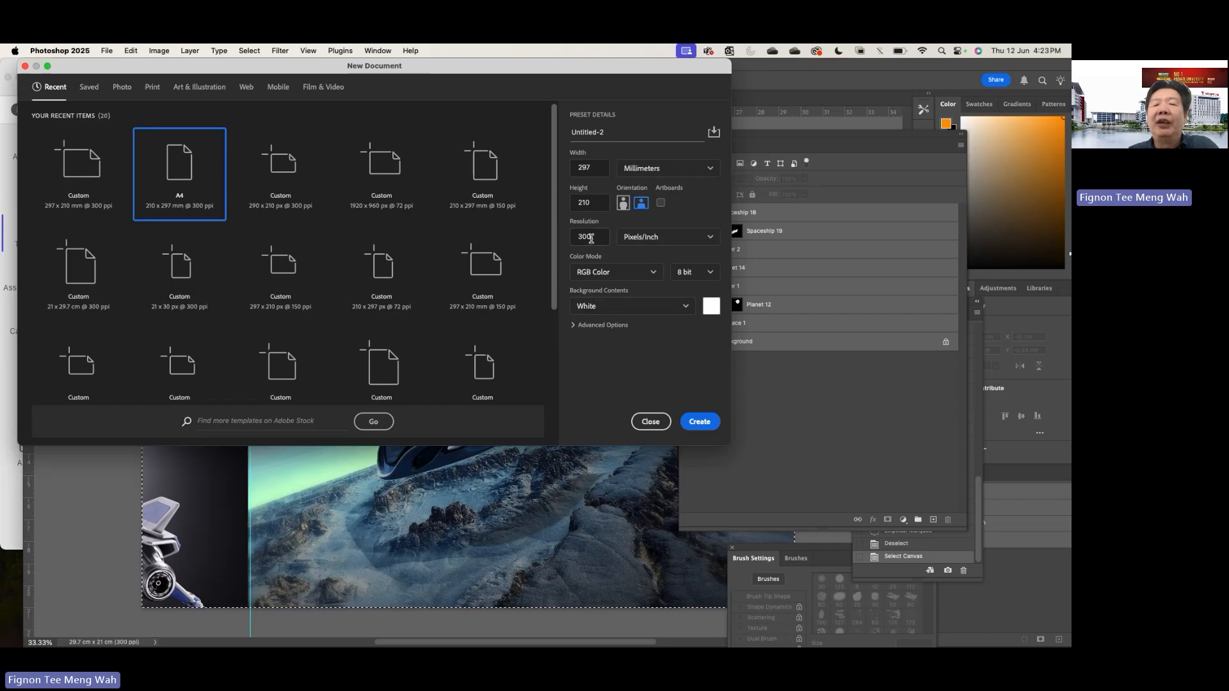
left_click_drag(595, 236, 569, 235)
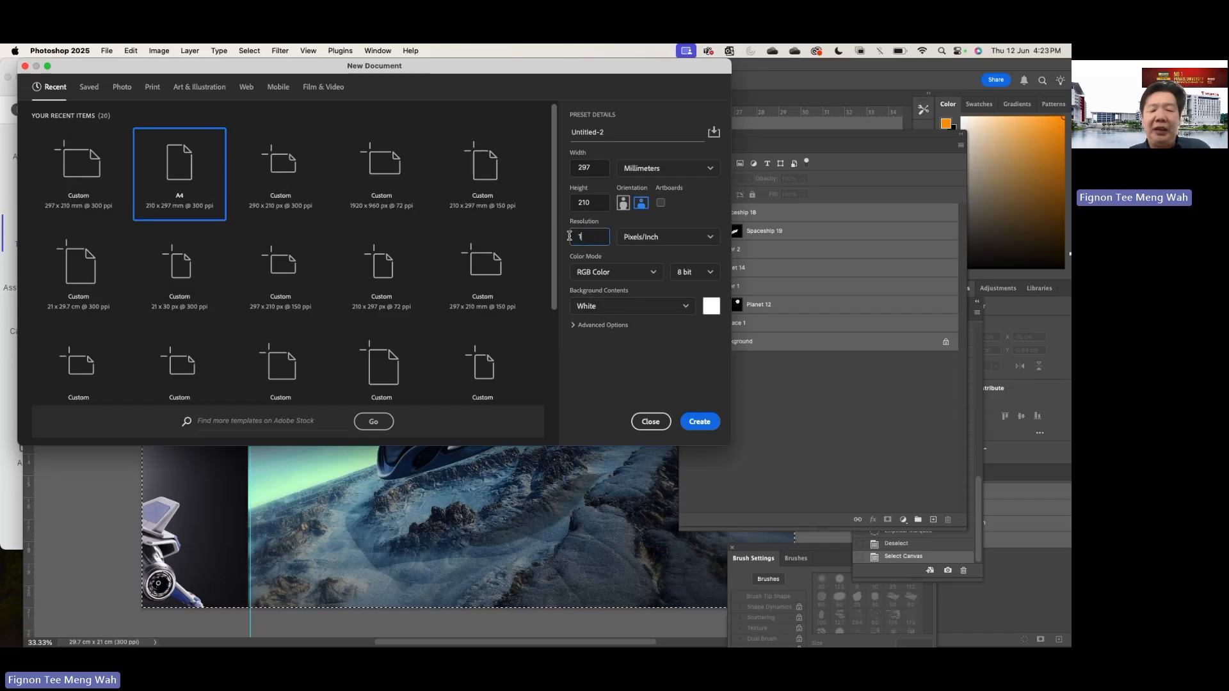
type("150")
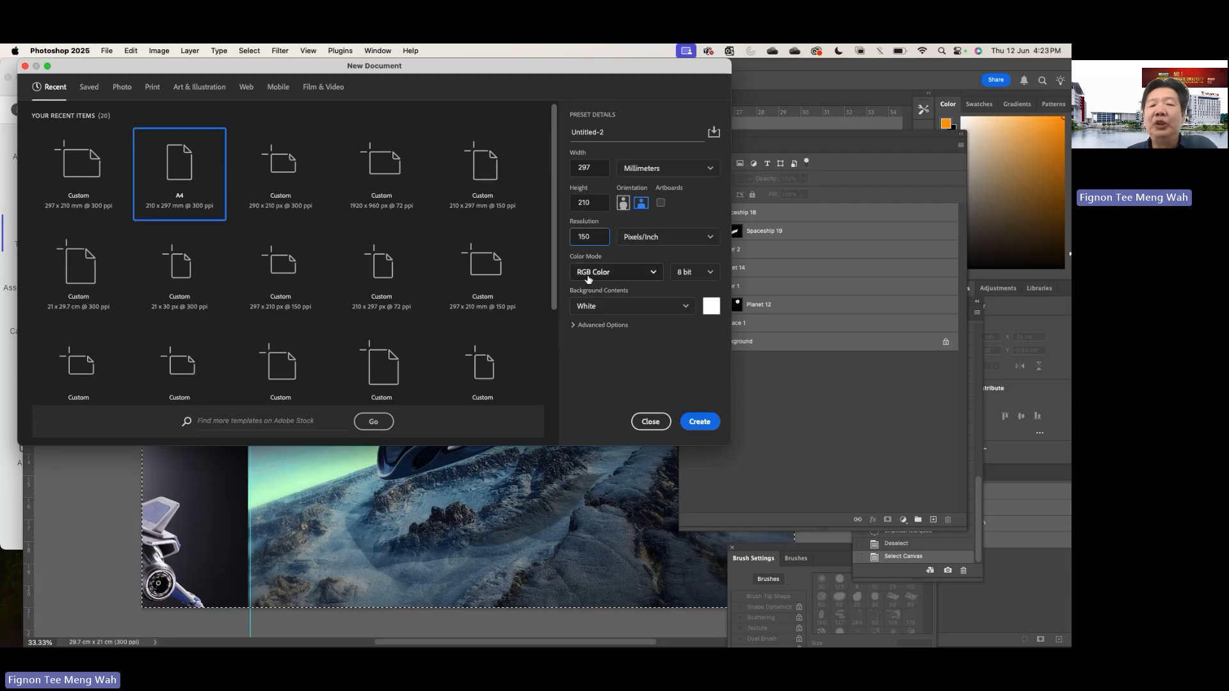
left_click(695, 422)
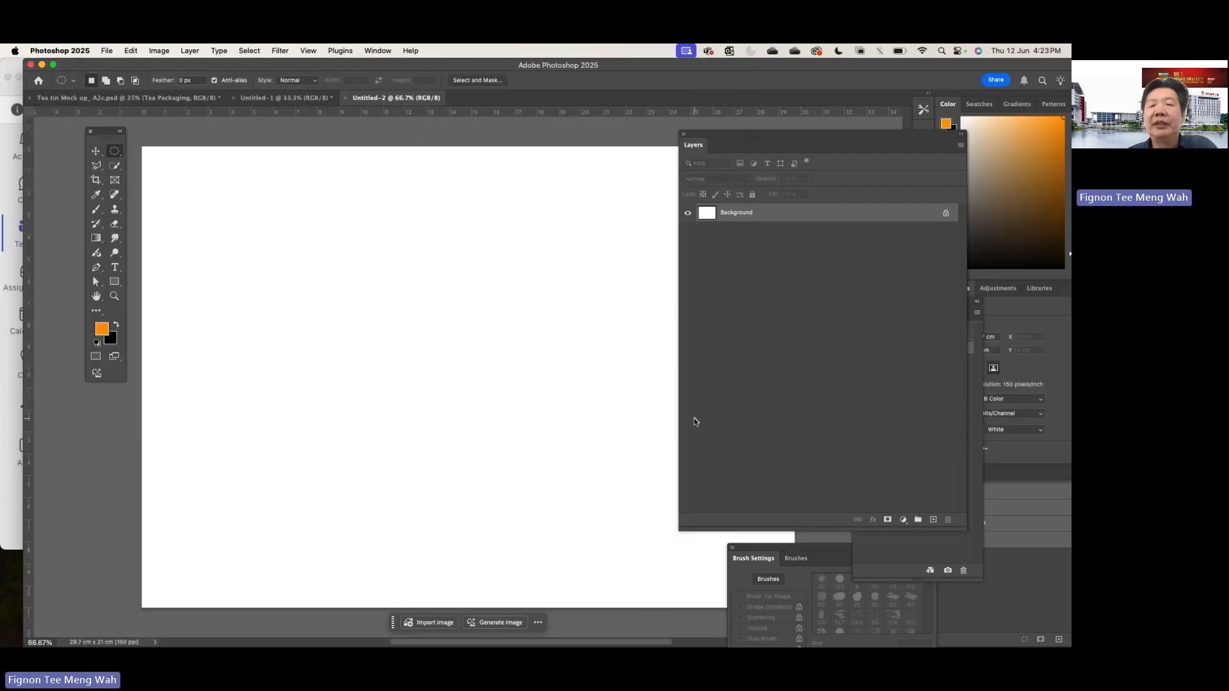
- Return to the PDF brief in Chrome and read the image download link and the list of images that must be used
mouse_move(582, 631)
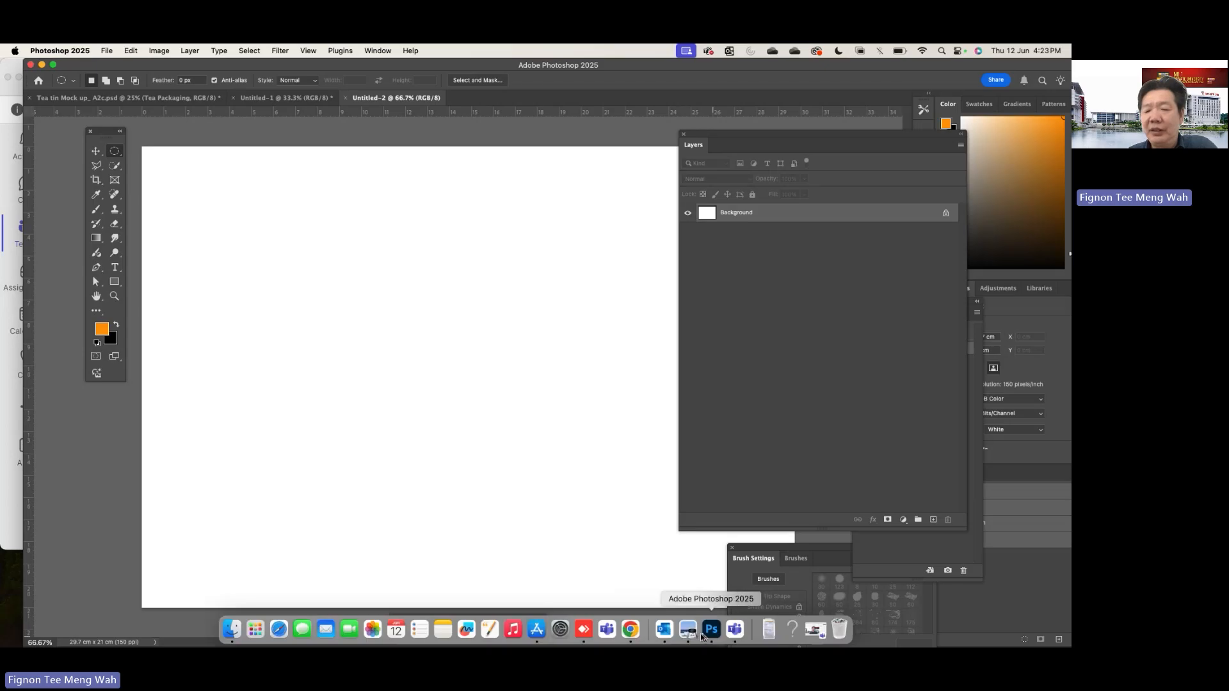
left_click(638, 632)
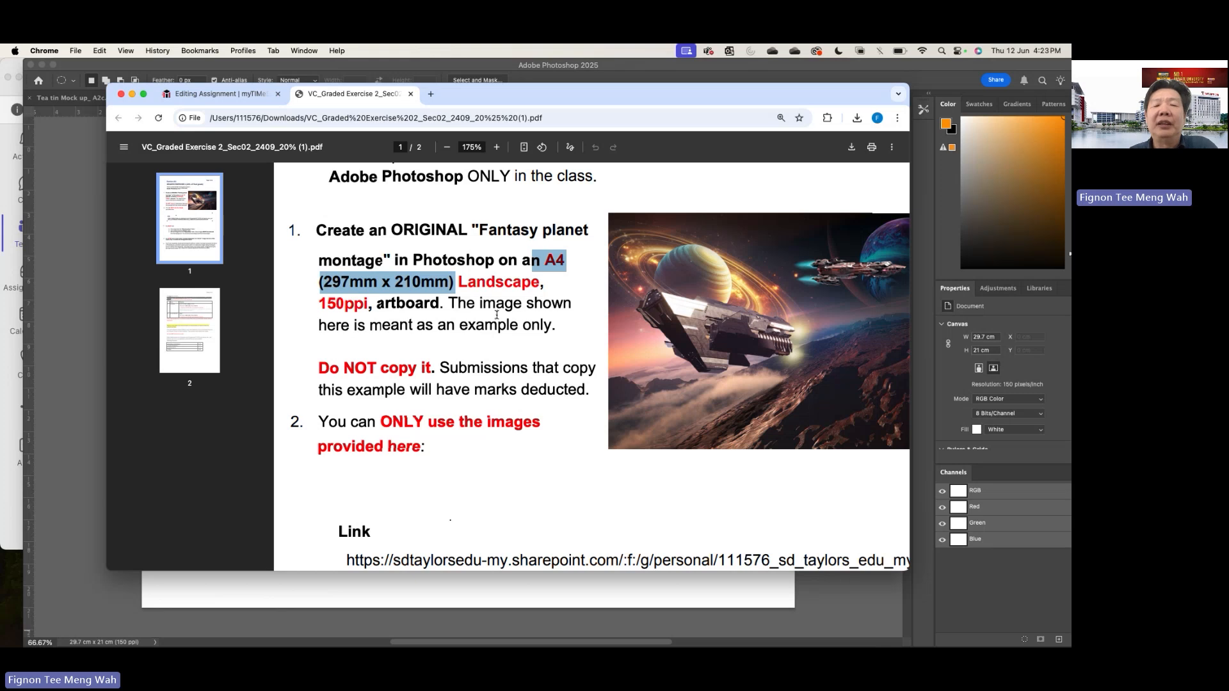
scroll(496, 314, "down", 4)
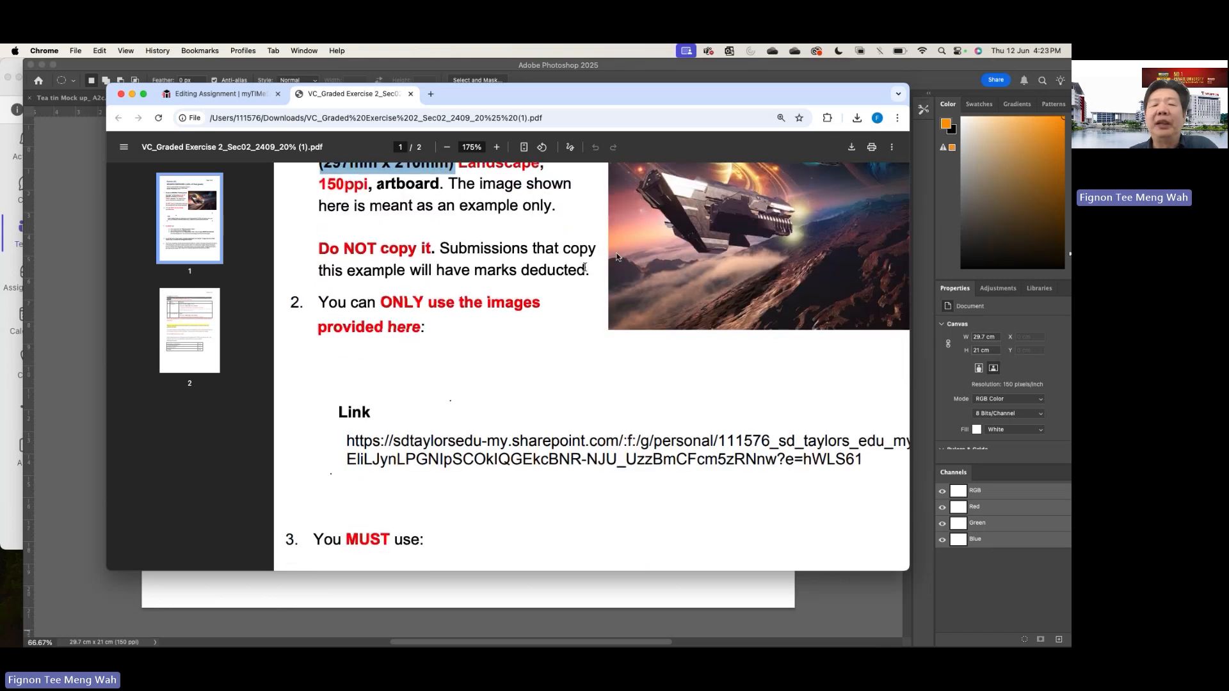
scroll(616, 256, "down", 5)
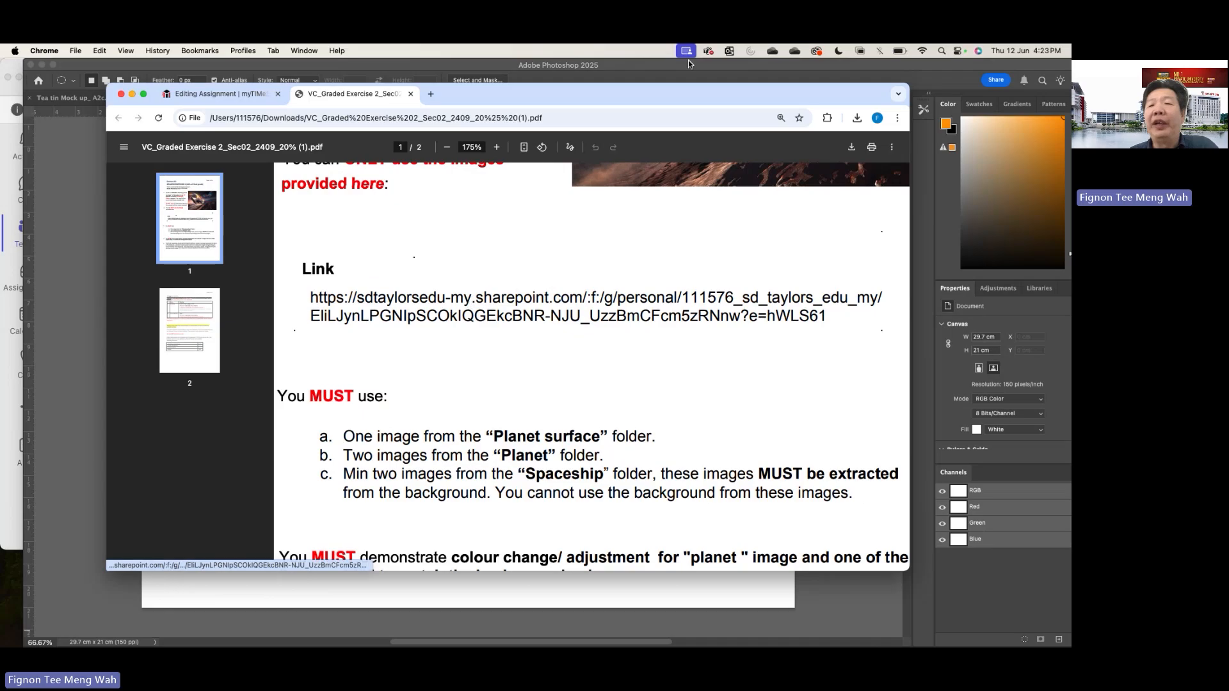
- Open the OneDrive folder, navigate through 202409 module to images set 1's Planet Surface set 1 folder, and show its files as icons
left_click(773, 51)
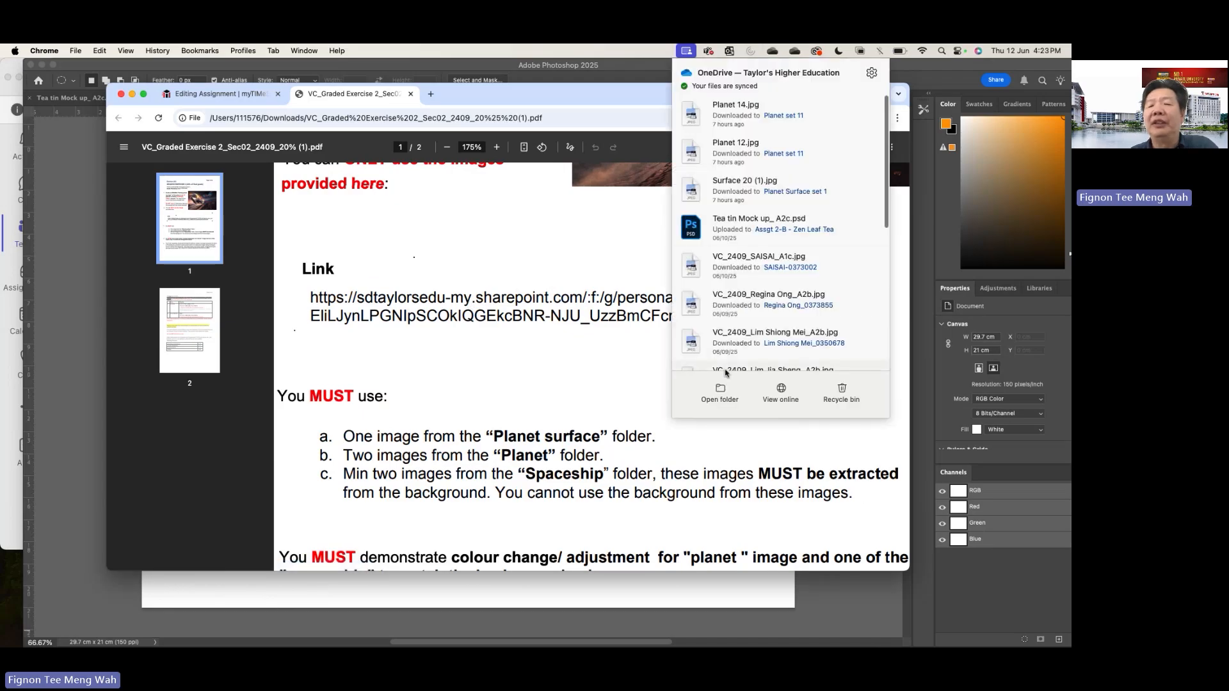
left_click(720, 391)
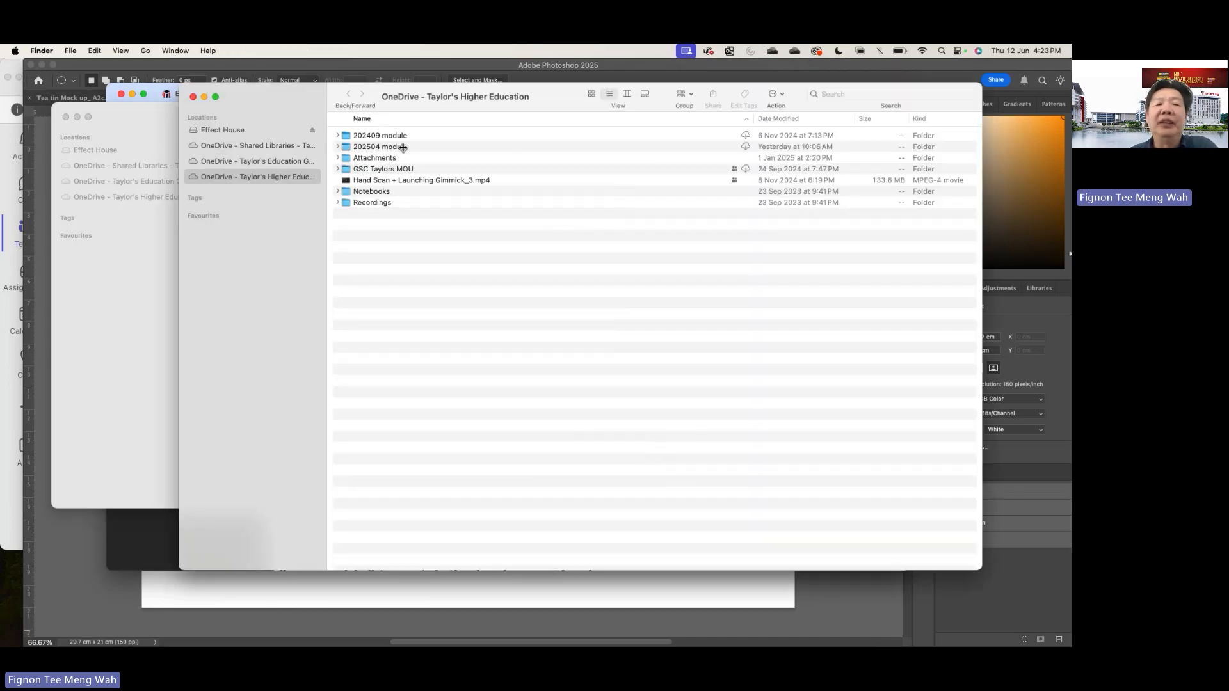
double_click(400, 137)
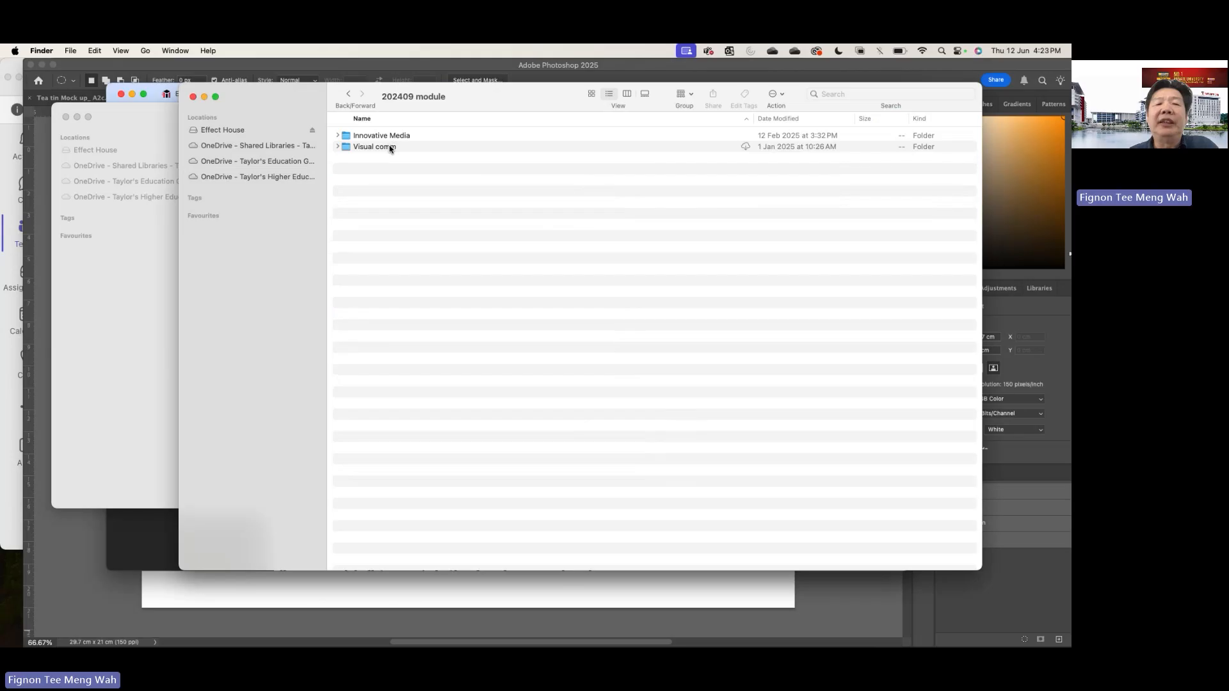
double_click(389, 147)
double_click(397, 137)
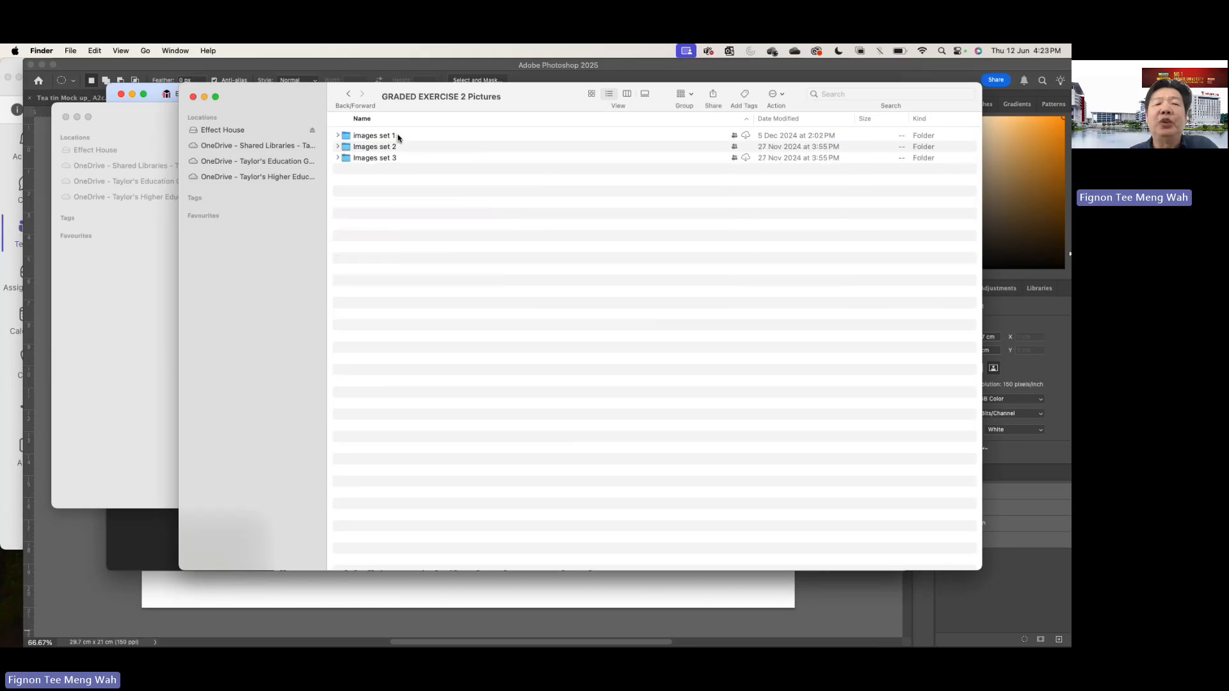
double_click(386, 136)
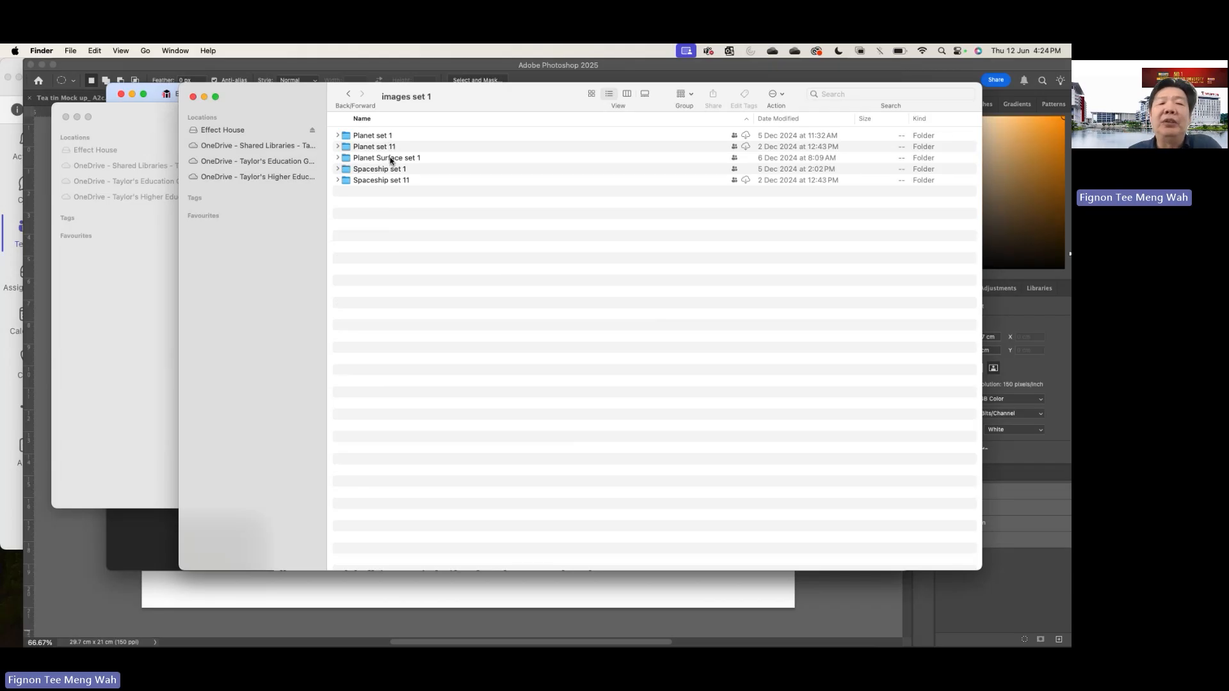
double_click(390, 159)
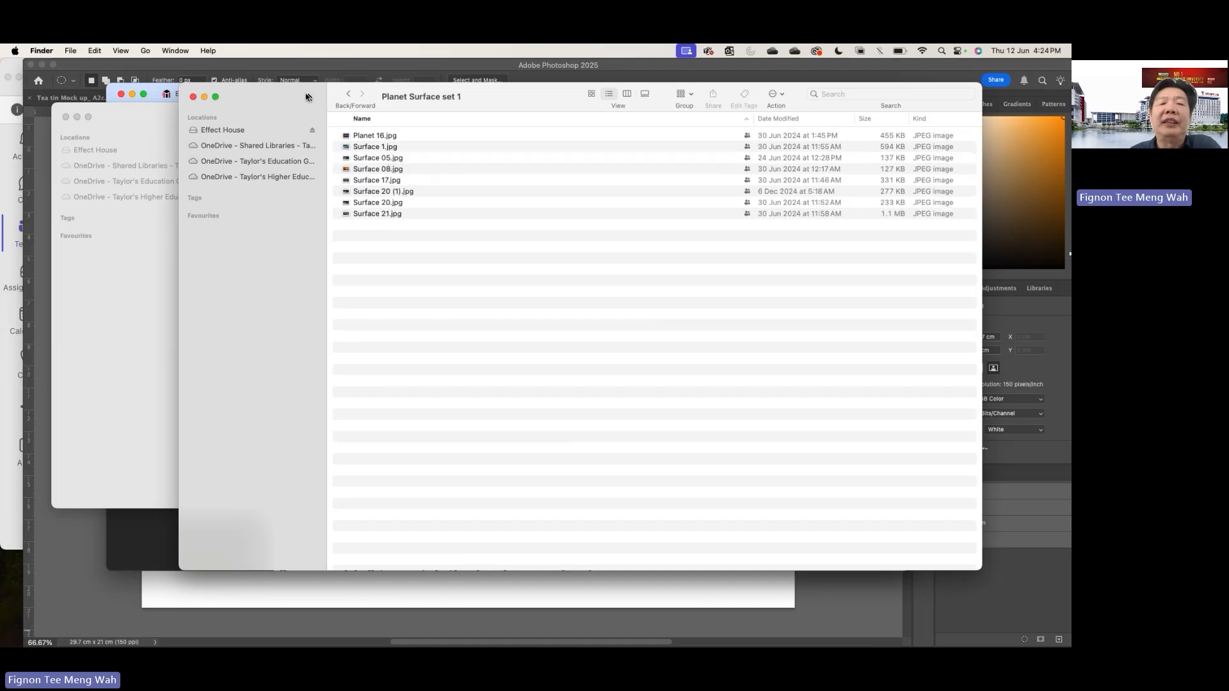
left_click_drag(307, 97, 423, 126)
left_click(712, 122)
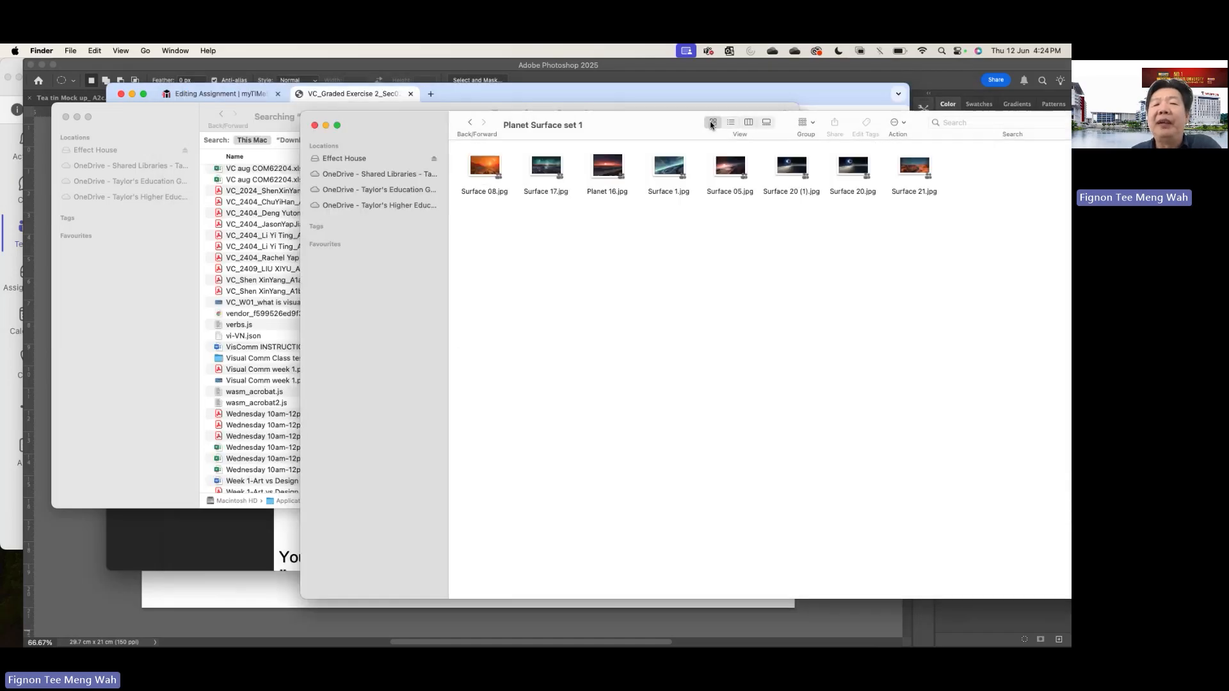
- Read the brief's required images and colour adjustment requirement in Chrome, and return to the planet surface folder
left_click(468, 97)
scroll(448, 277, "down", 5)
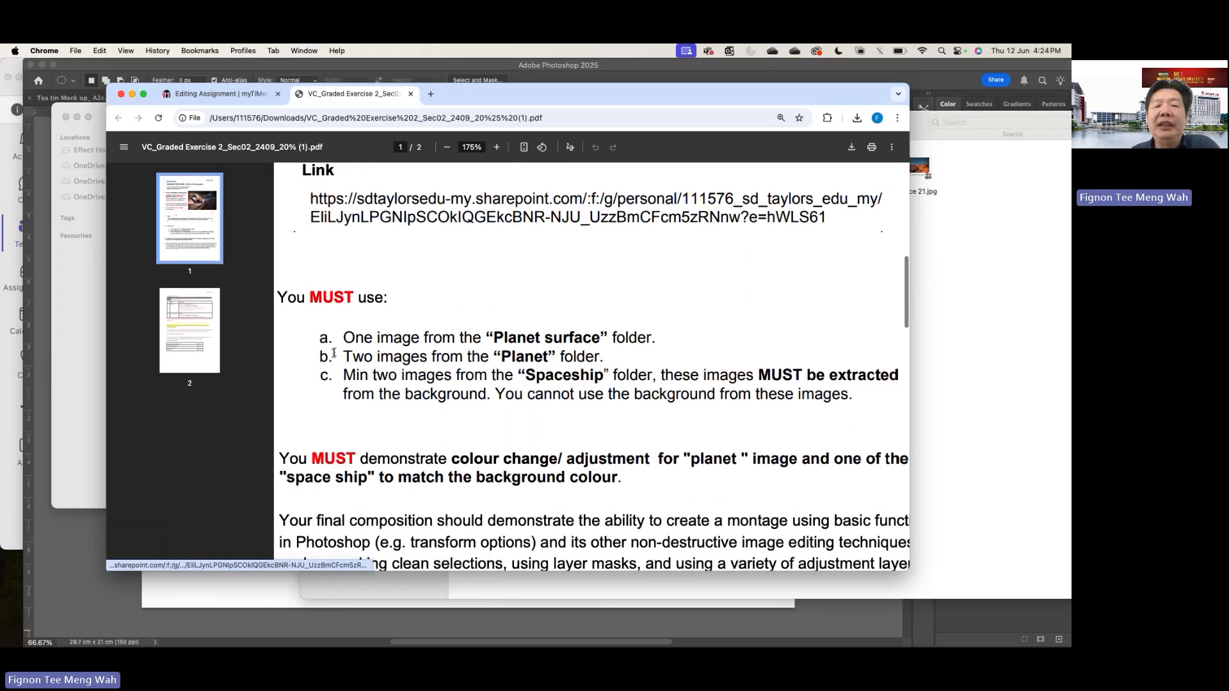
left_click(958, 276)
- Preview the planet surface images Surface 08.jpg, Surface 17.jpg and Surface 1.jpg one after another, closing each preview
double_click(499, 168)
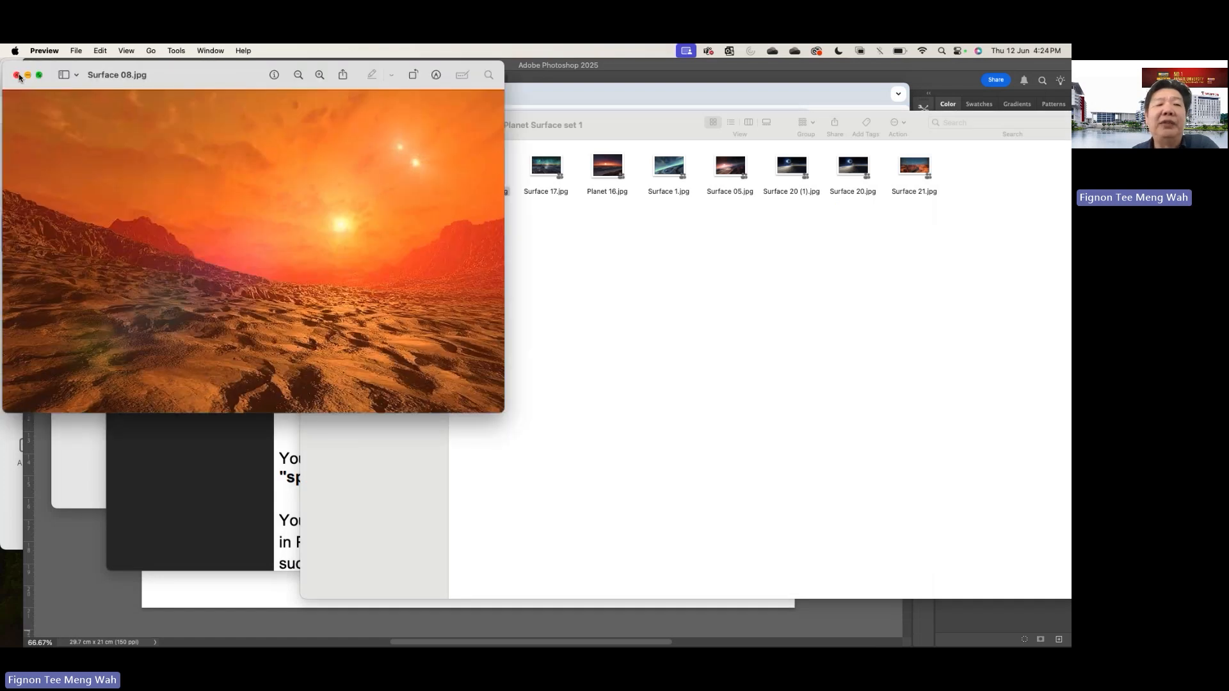
left_click(17, 75)
double_click(546, 169)
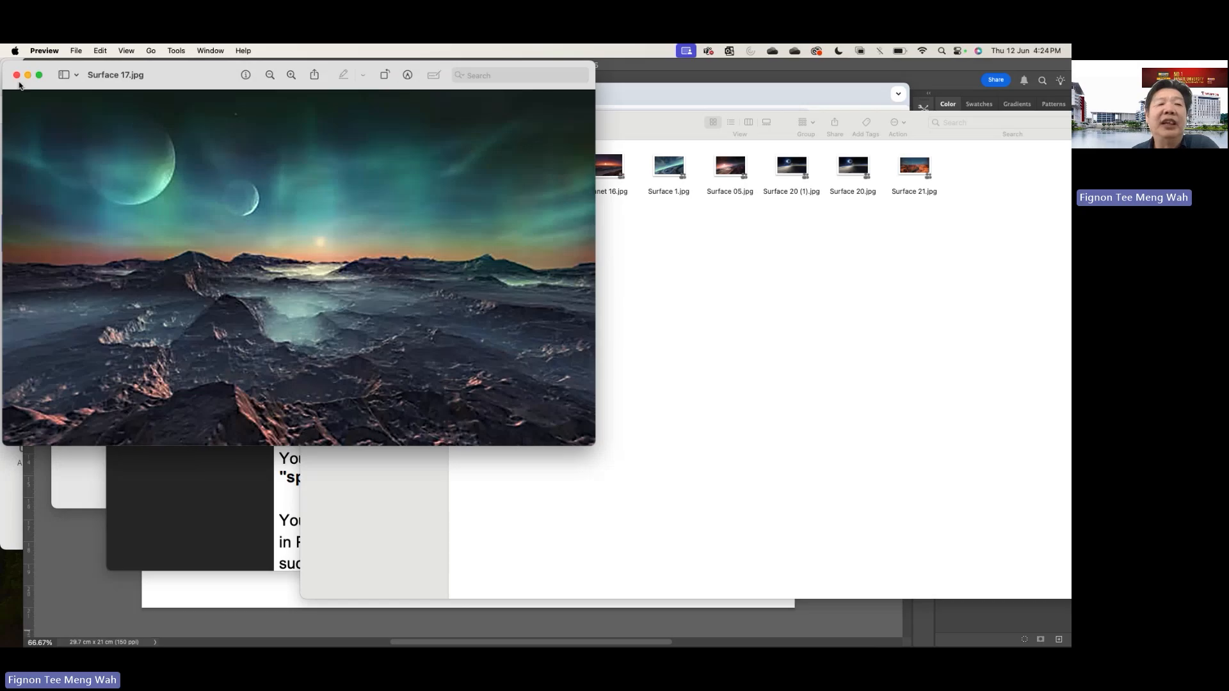
left_click(17, 75)
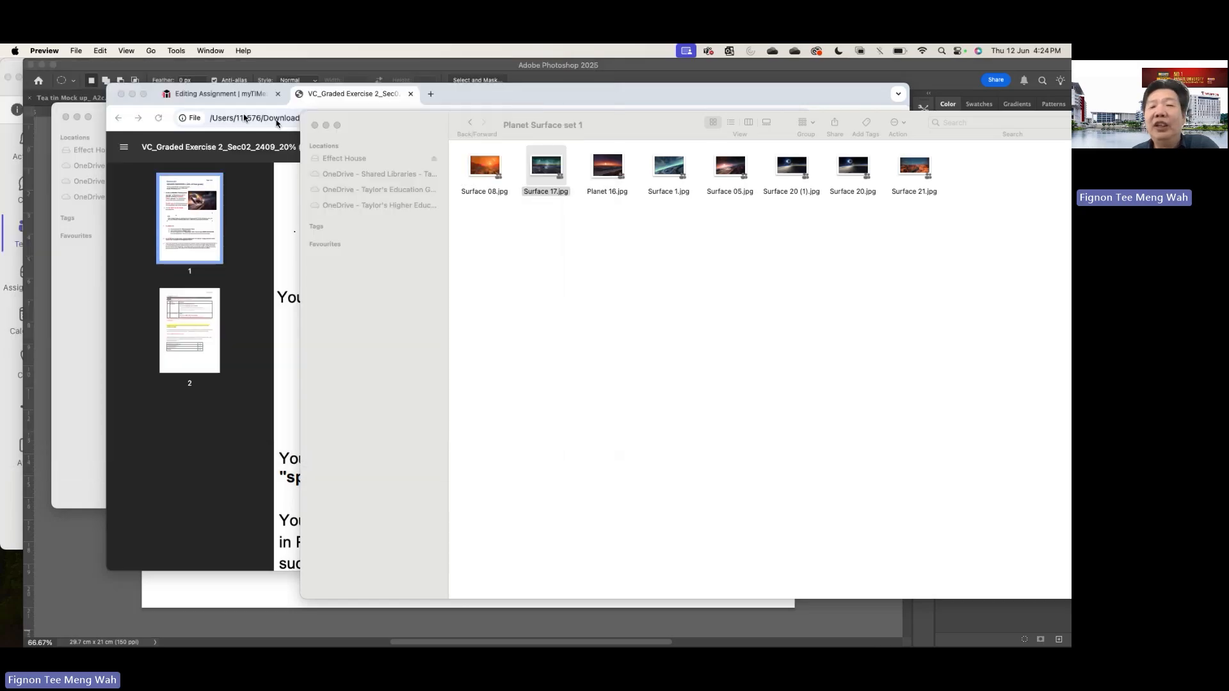
left_click(680, 171)
double_click(681, 172)
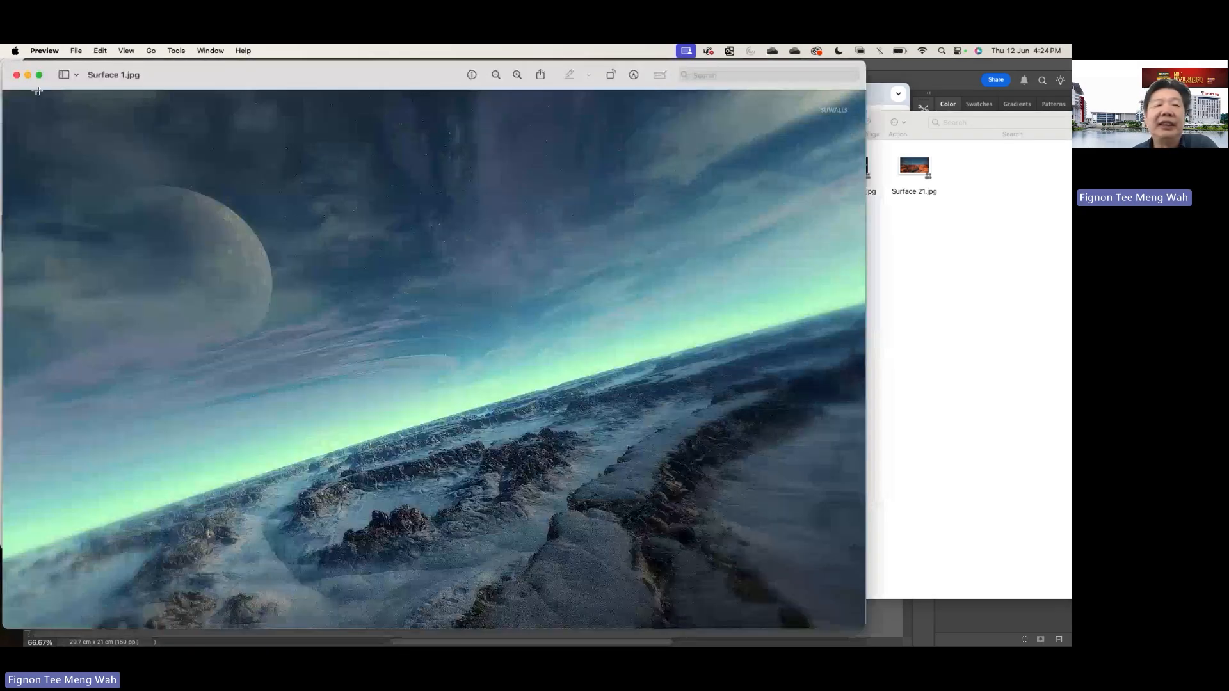
left_click(17, 76)
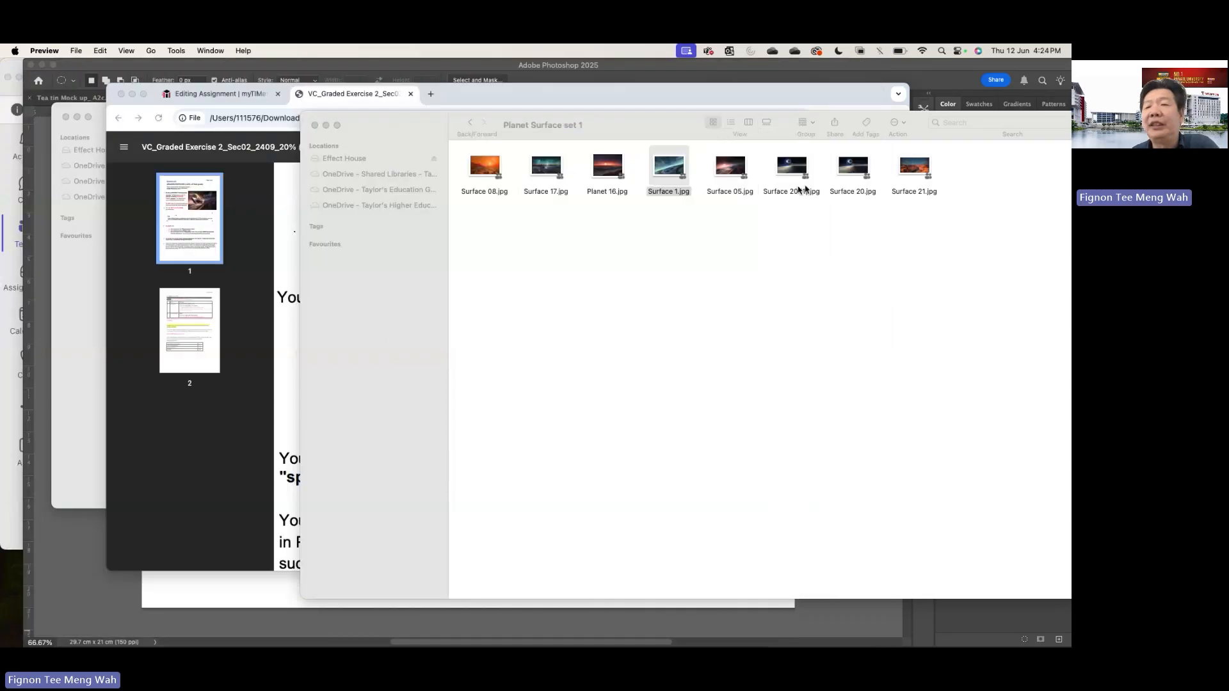
- Open the Planet Surface set 3 folder from Images set 3 and preview Surface 03.jpg
left_click(468, 123)
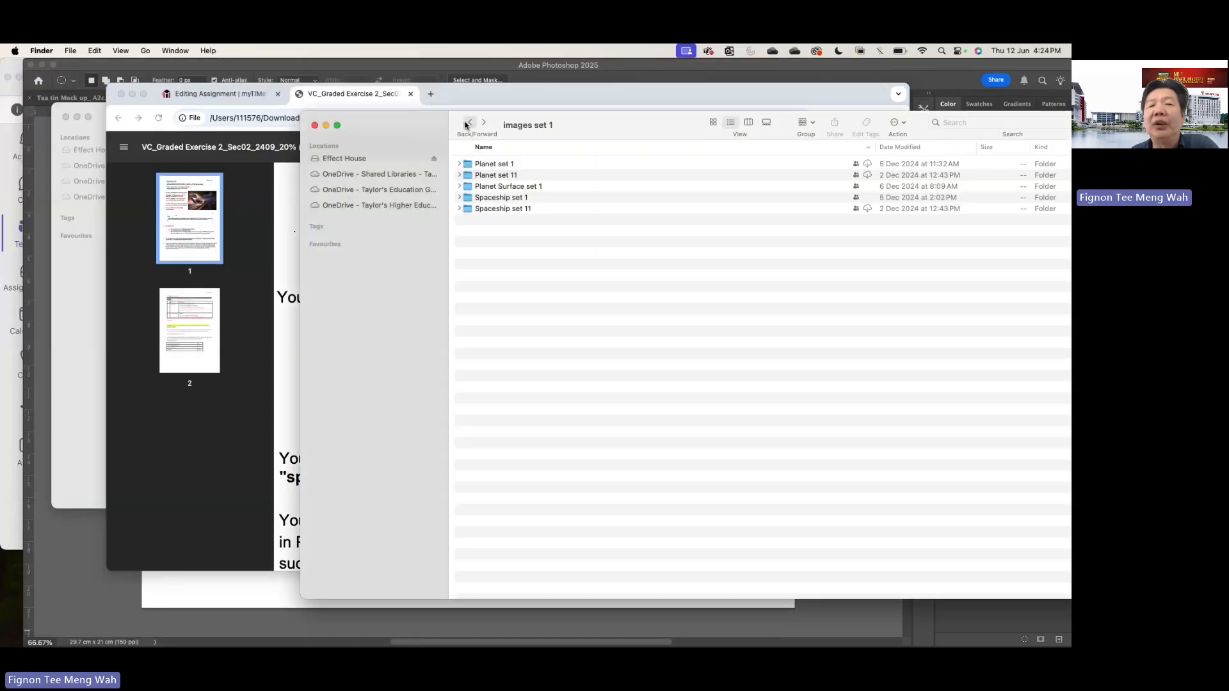
left_click(468, 123)
double_click(502, 187)
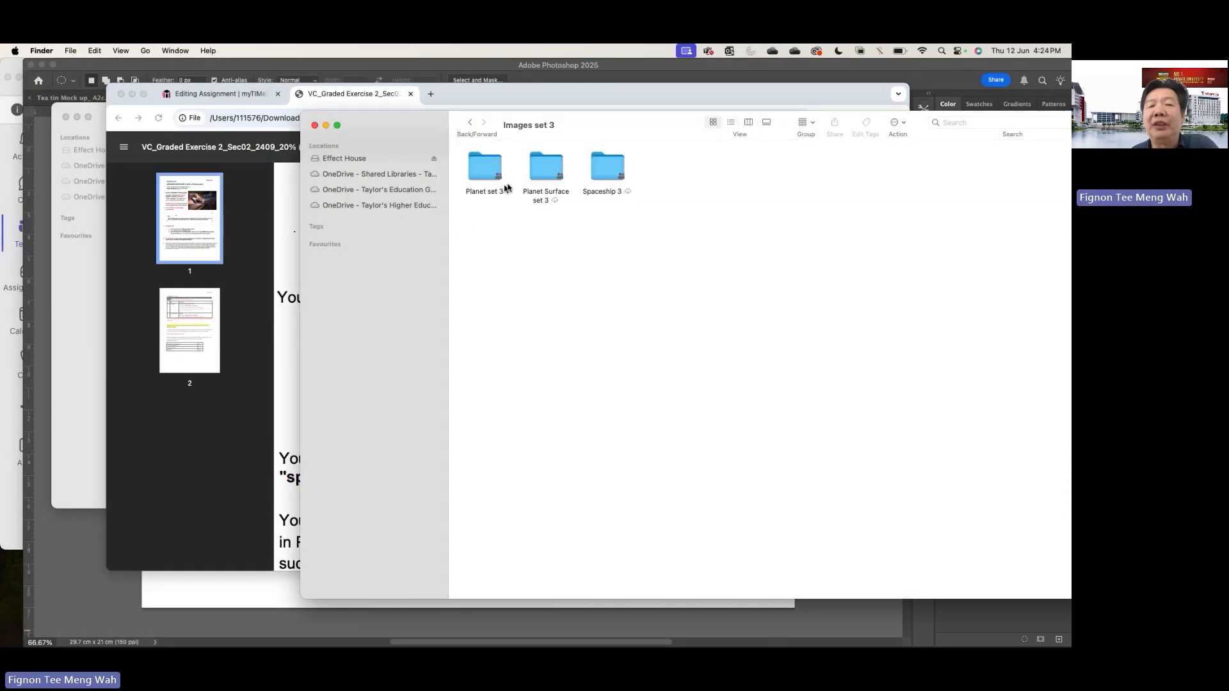
double_click(536, 172)
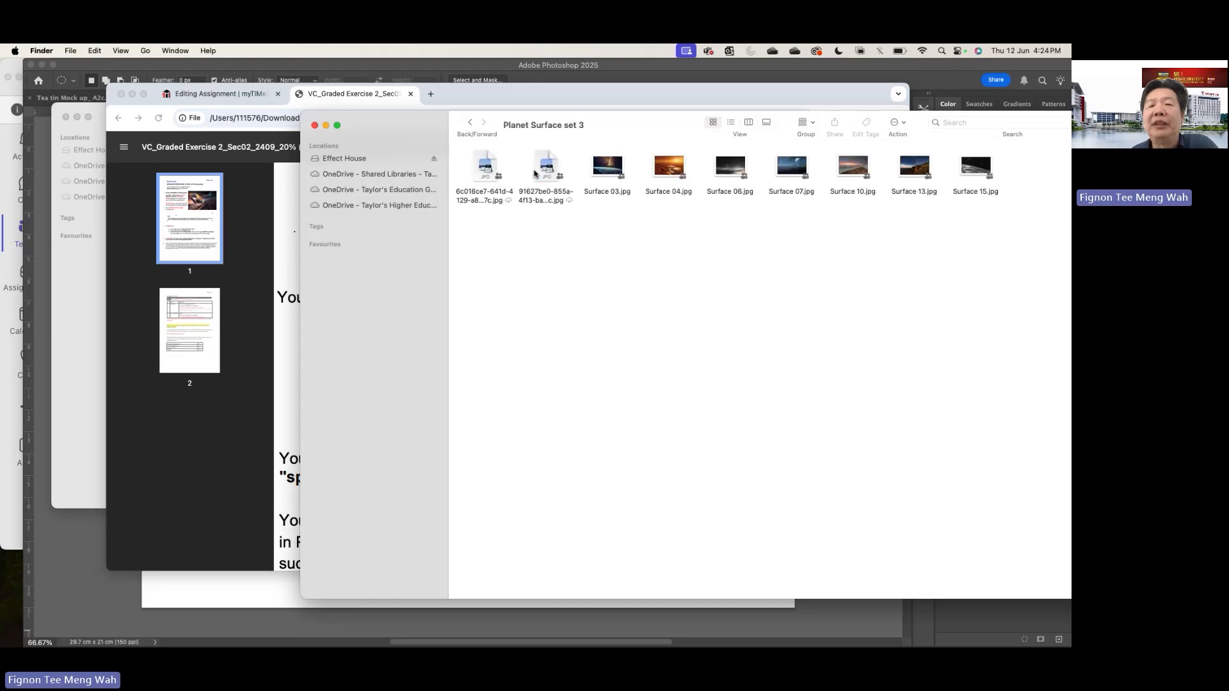
double_click(606, 168)
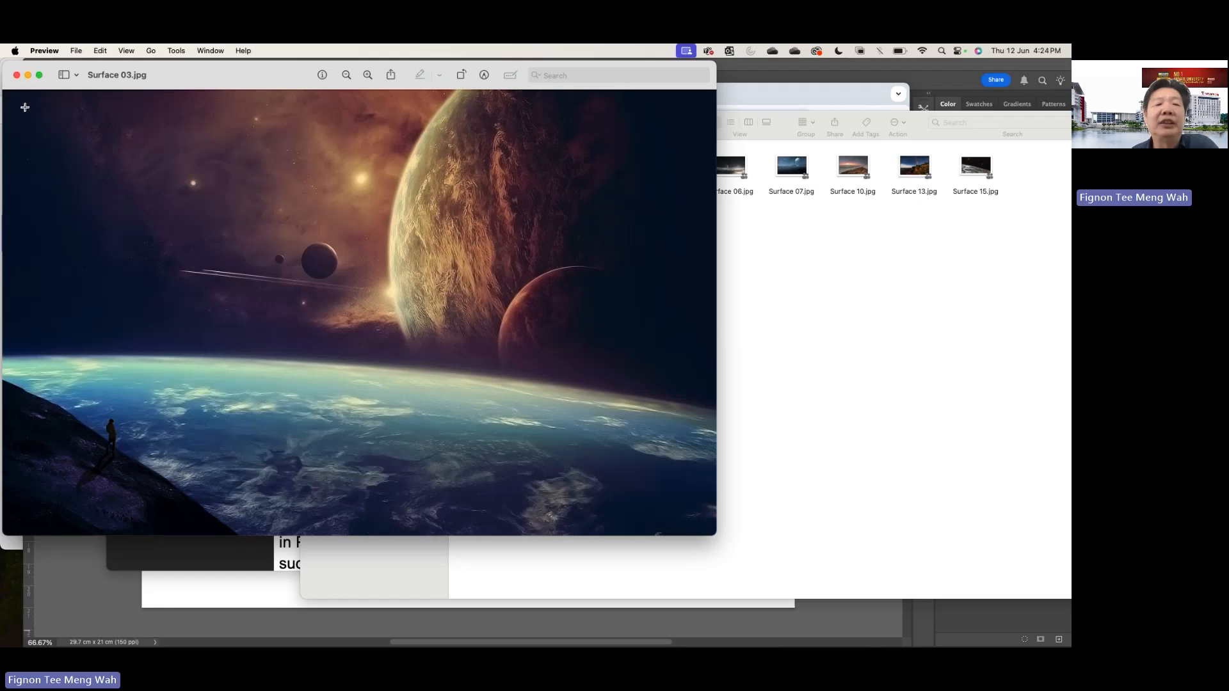
left_click(16, 76)
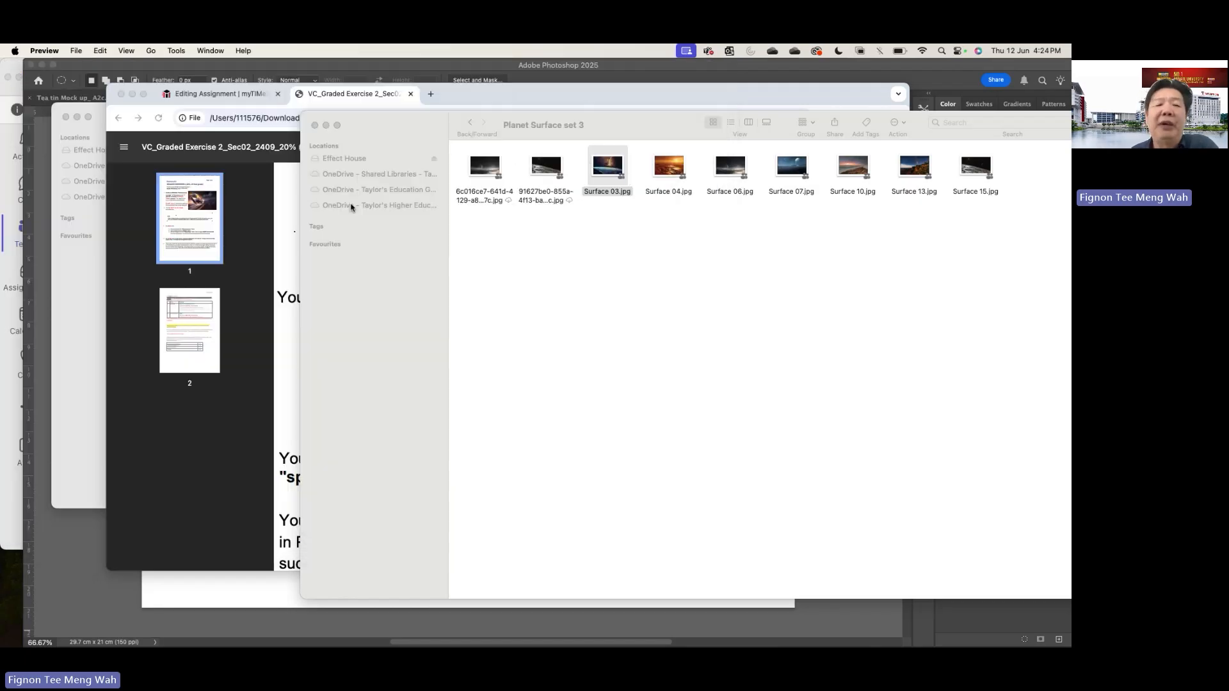
- Switch to Photoshop and place Surface 03.jpg from the folder onto the A4 landscape canvas
left_click(335, 64)
left_click_drag(667, 63, 668, 229)
left_click_drag(611, 169, 512, 416)
left_click_drag(619, 234, 571, 47)
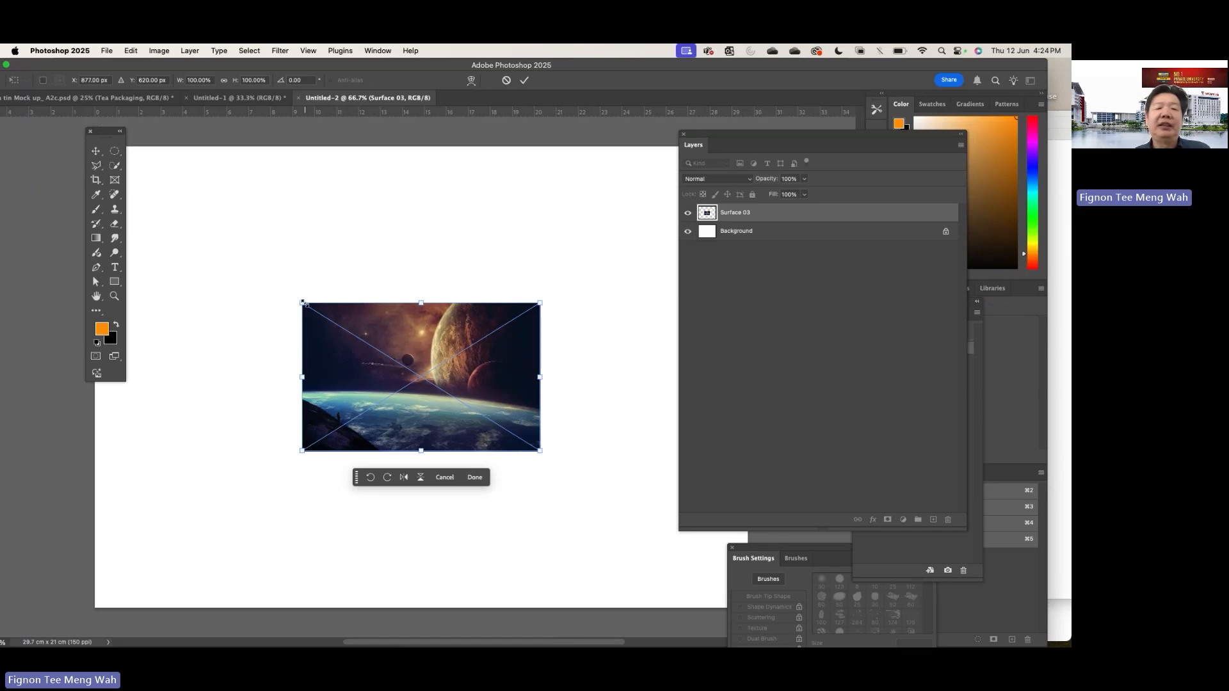
- Scale the placed Surface 03 image proportionally to about 311%, position it to cover the whole canvas, and commit the transform
left_click_drag(302, 302, 123, 191)
left_click_drag(359, 261, 462, 282)
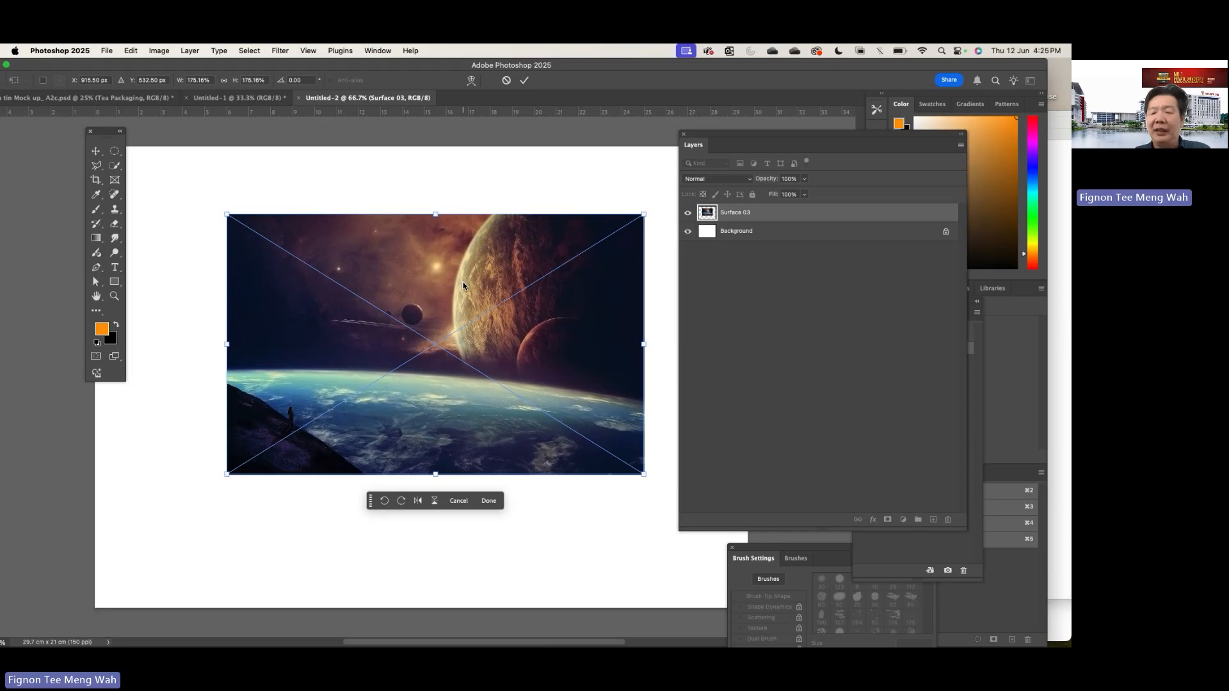
key("super+minus")
key("super+minus")
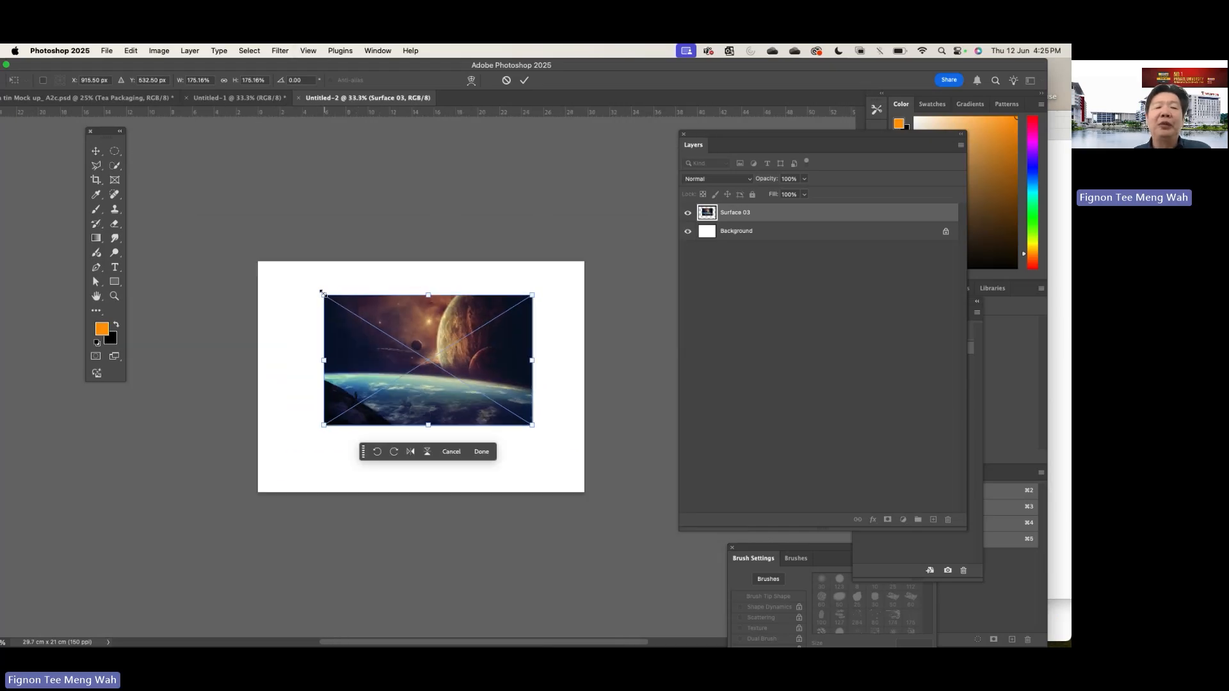
left_click_drag(322, 292, 261, 258)
left_click_drag(259, 257, 258, 256)
left_click_drag(340, 279, 338, 287)
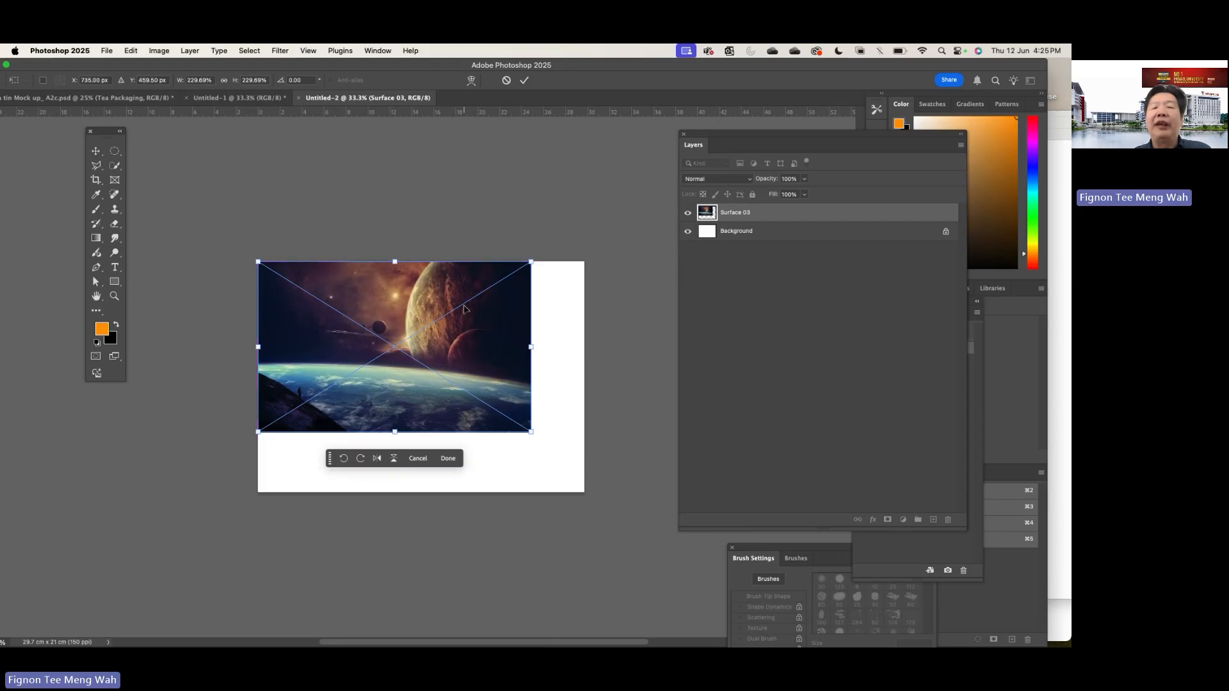
left_click_drag(528, 430, 605, 493)
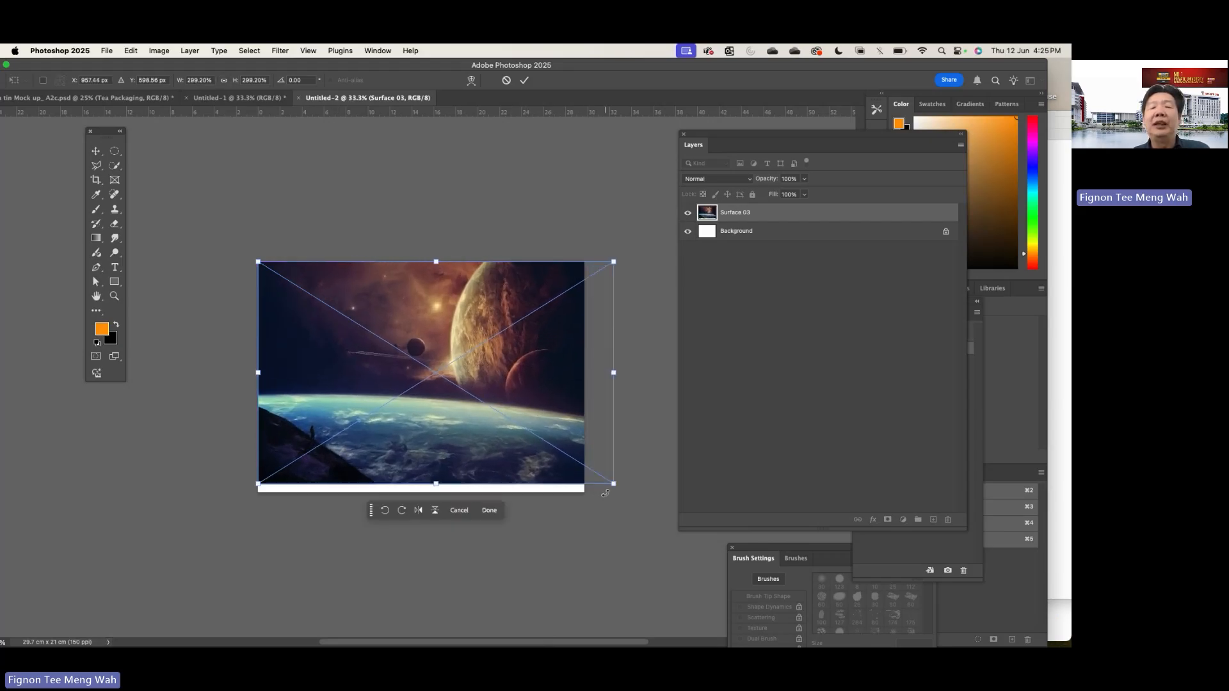
left_click_drag(555, 428, 539, 435)
left_click_drag(600, 271, 609, 257)
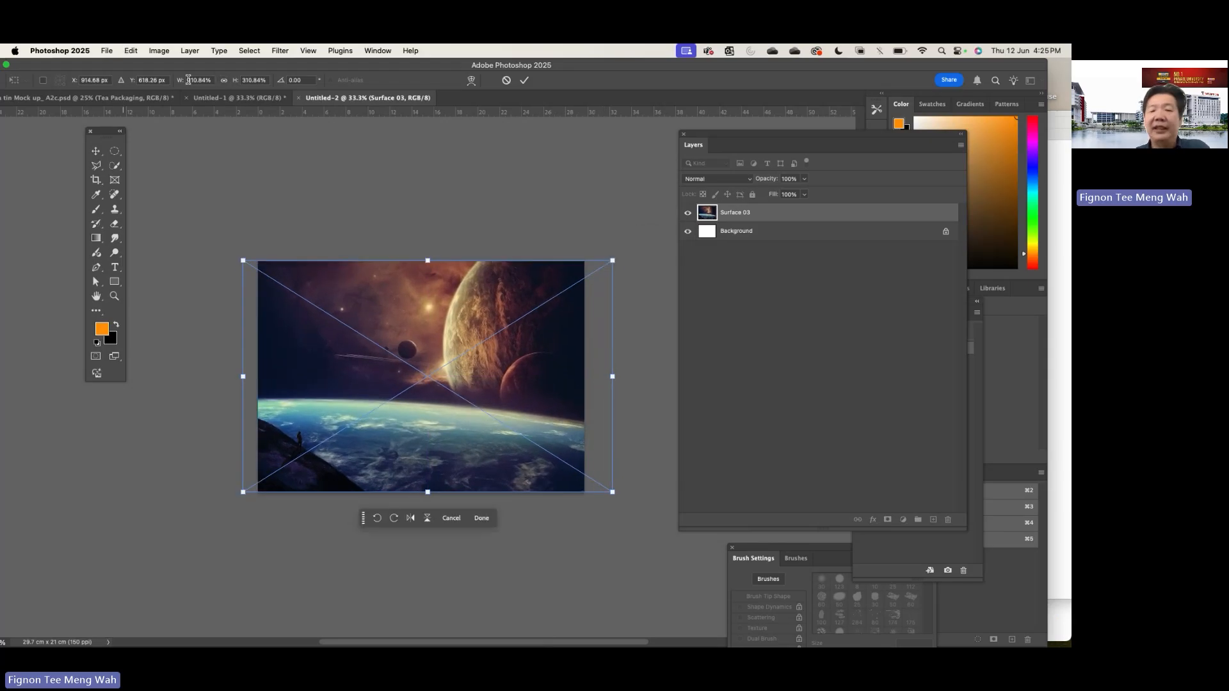
key("Return")
- Create a new document with the units set to pixels, 297 x 210 pixels at 150 pixels/inch
left_click(107, 51)
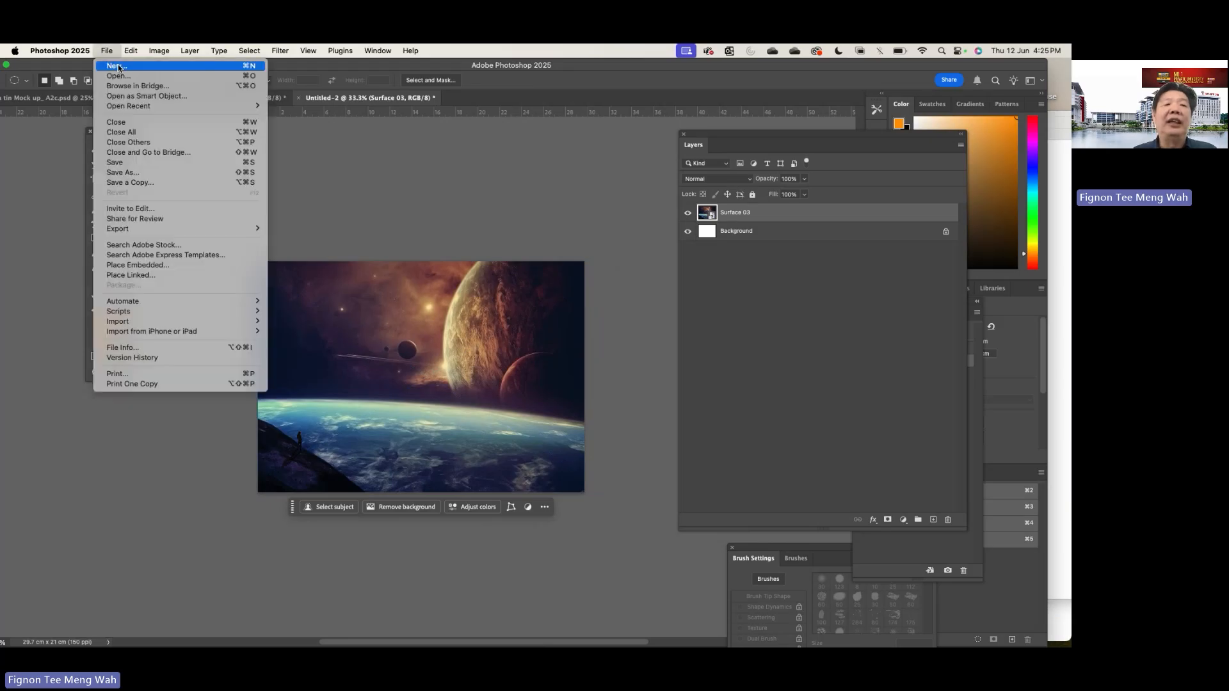
left_click(117, 64)
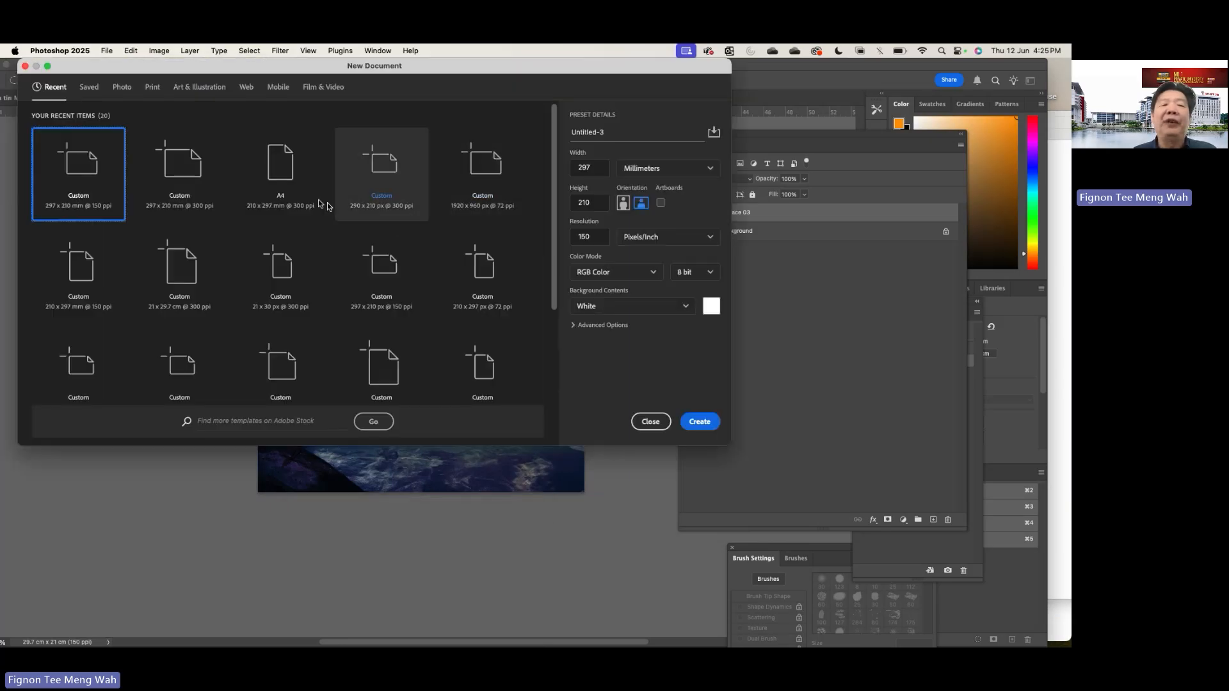
left_click(668, 168)
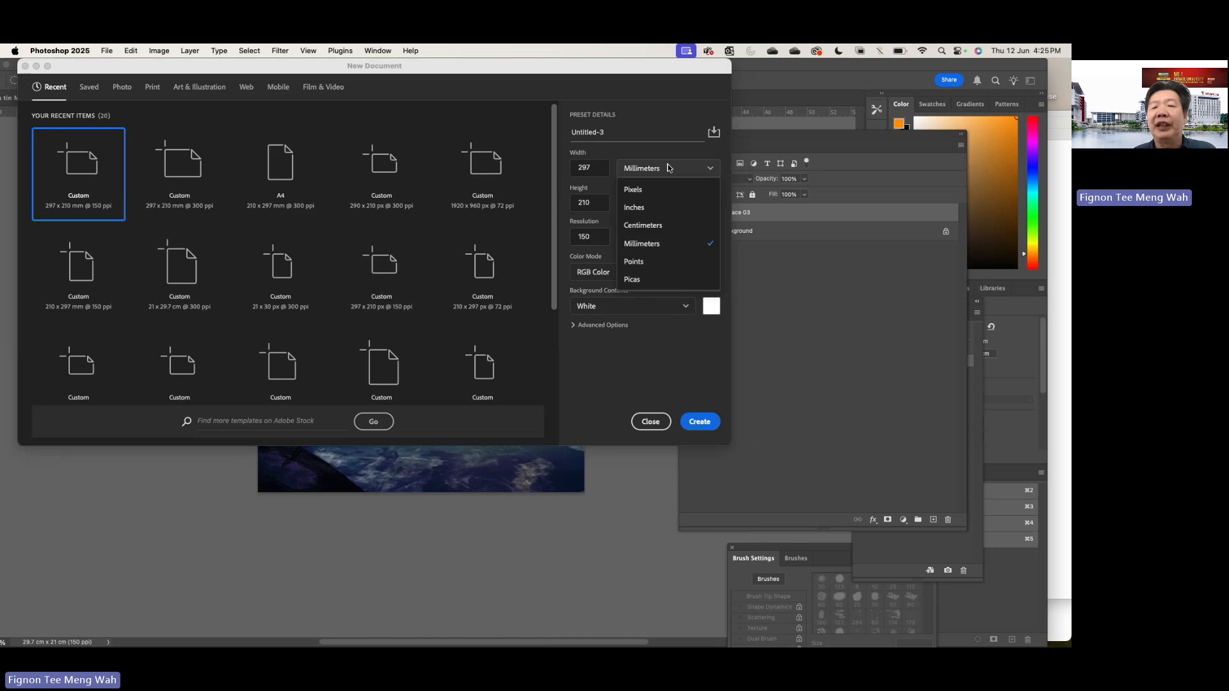
left_click(654, 191)
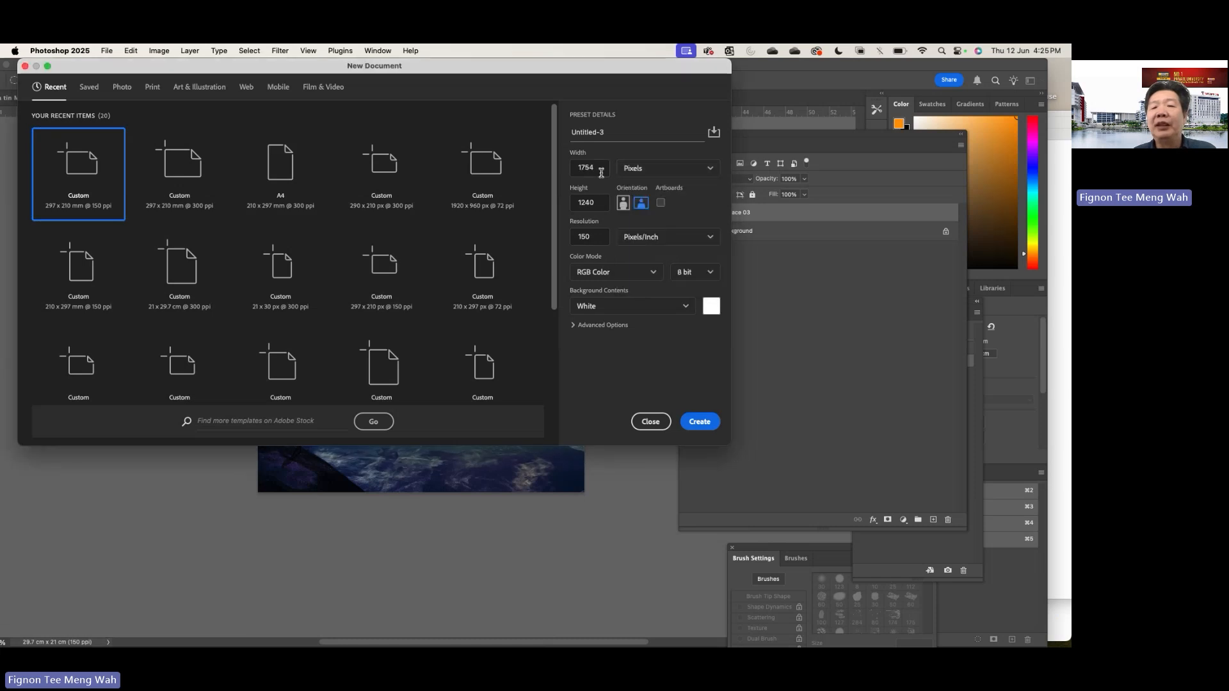
left_click_drag(601, 172, 544, 171)
type("29")
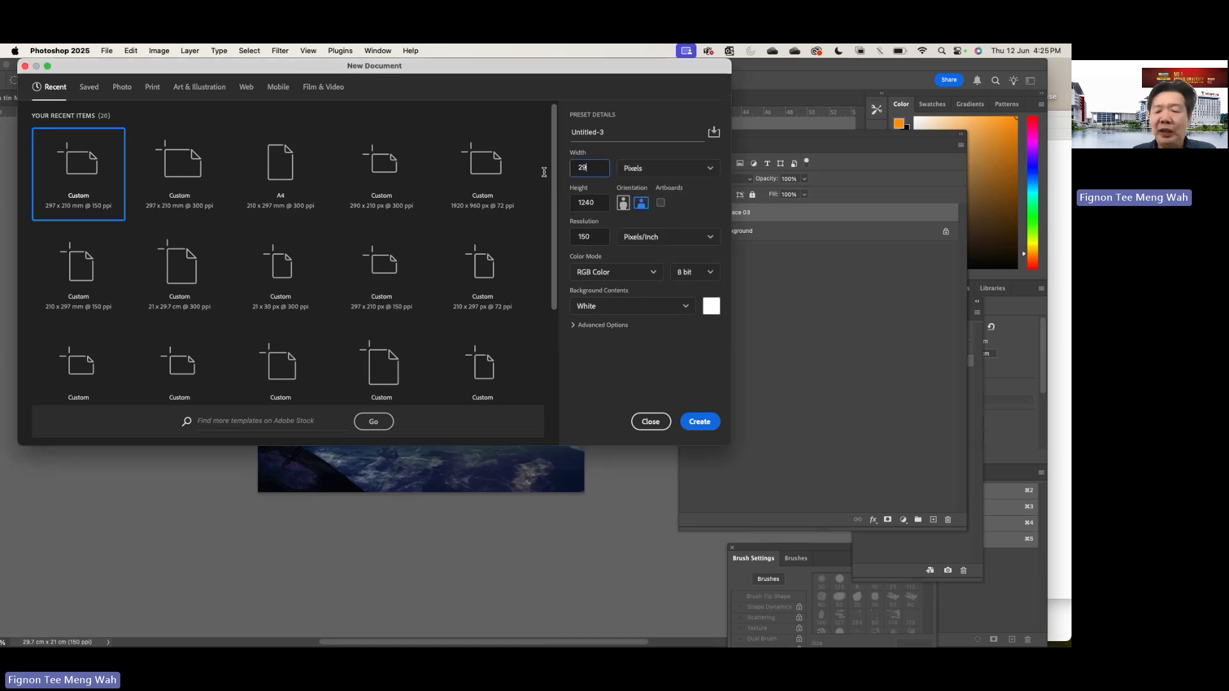
type("7")
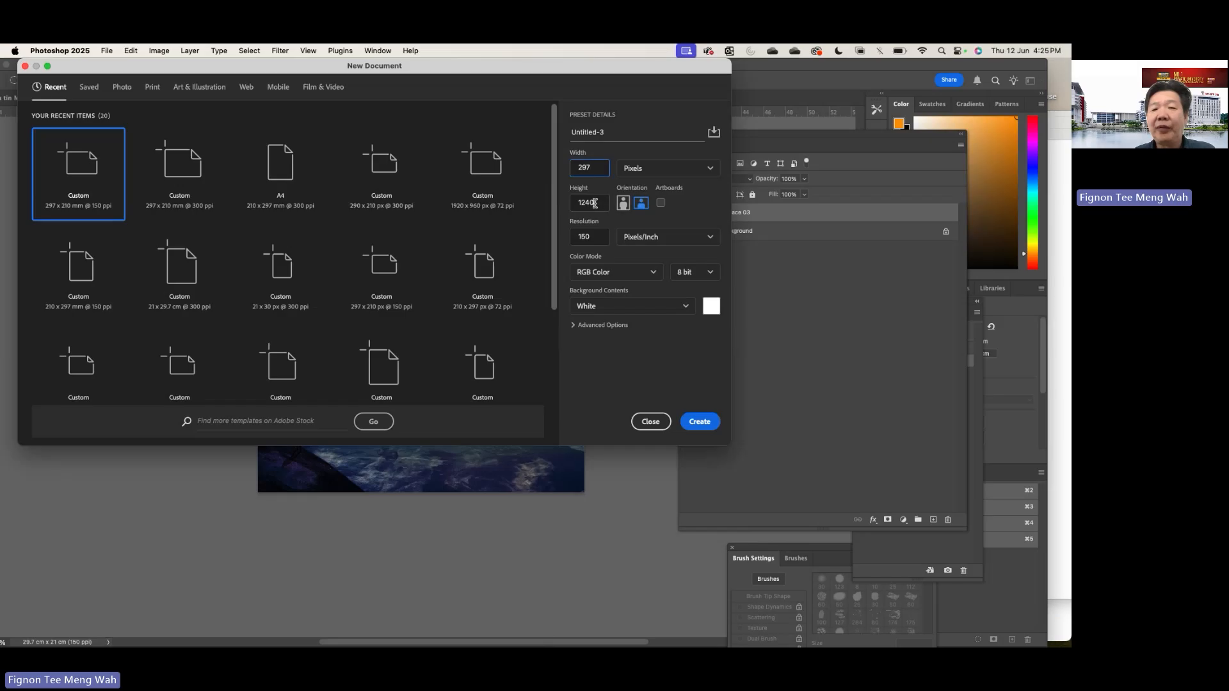
left_click_drag(600, 203, 548, 203)
type("2")
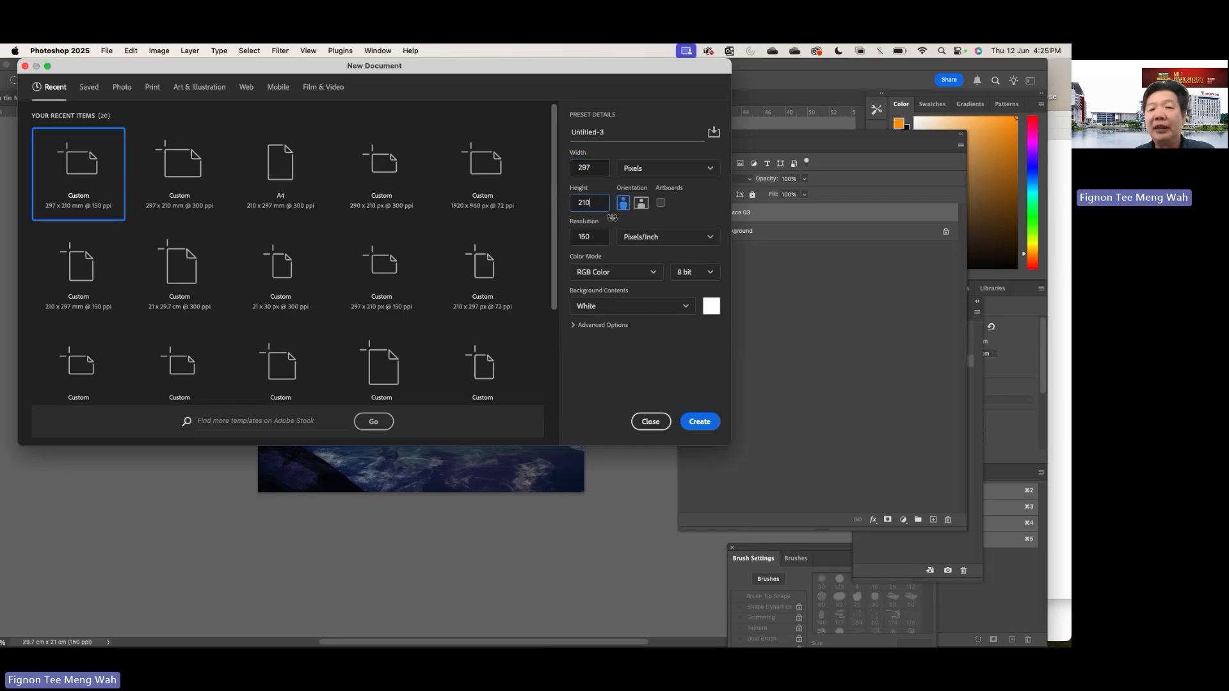
left_click(707, 427)
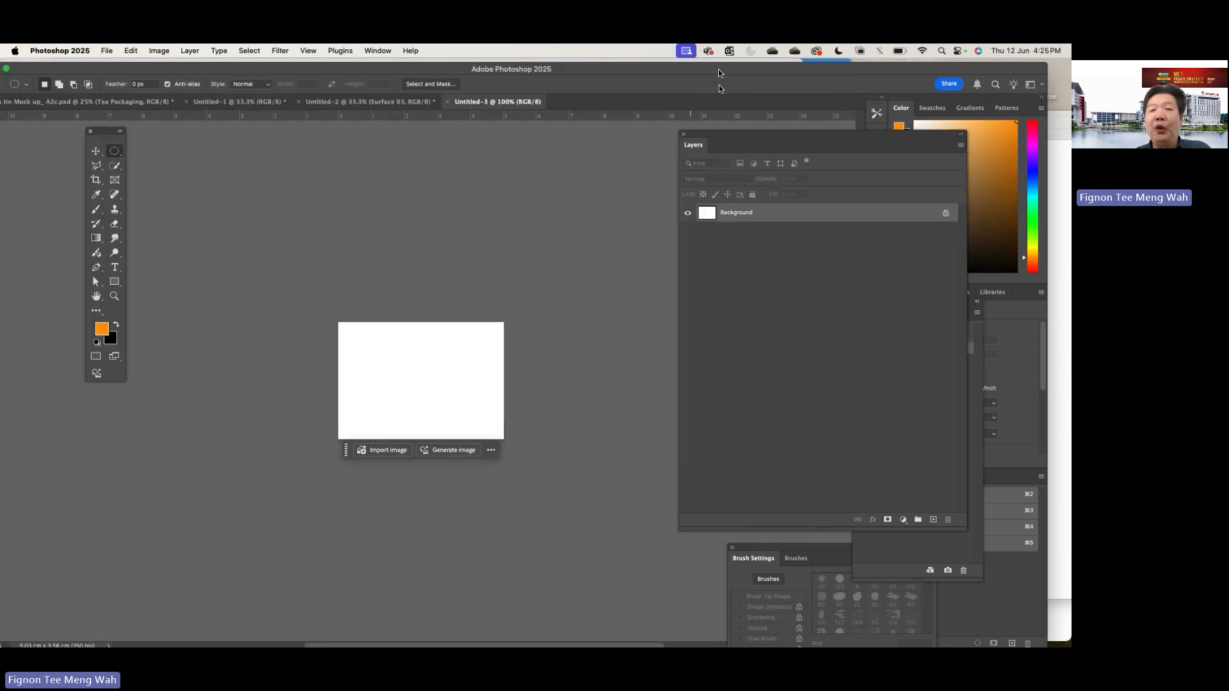
- Place Surface 03.jpg from the folder into the new 297 x 210 pixel document and commit the placement
left_click_drag(720, 73, 708, 236)
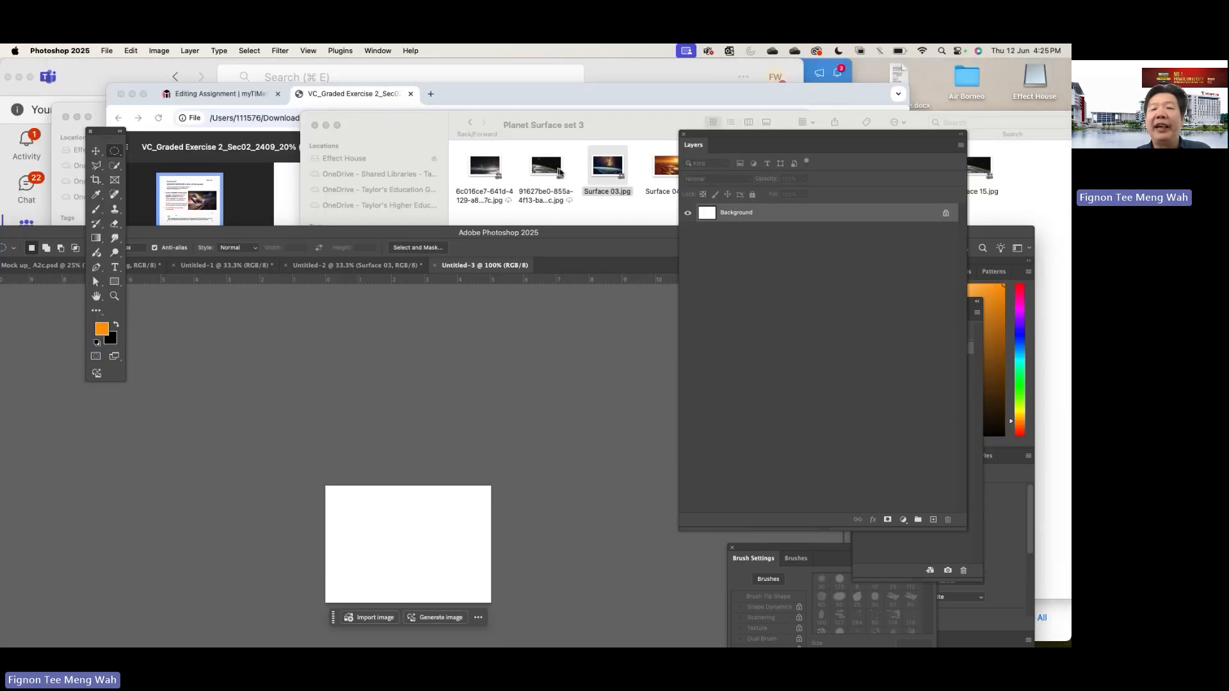
left_click_drag(483, 459, 439, 507)
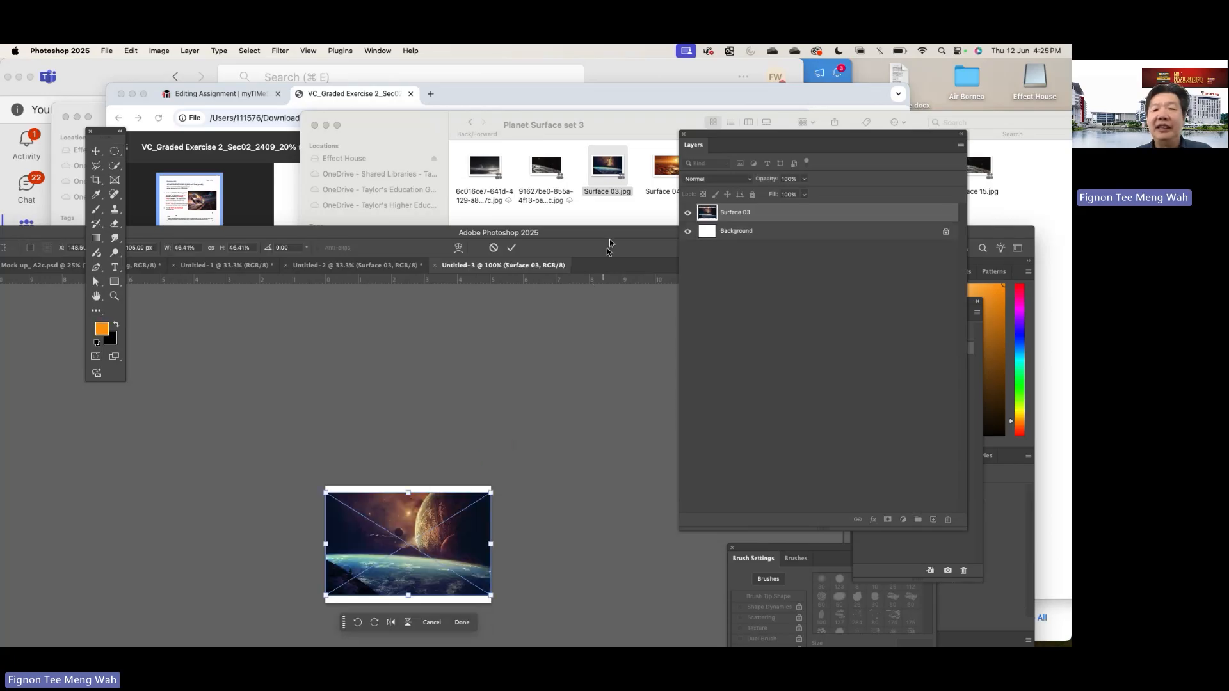
left_click_drag(621, 238, 639, 64)
key("Return")
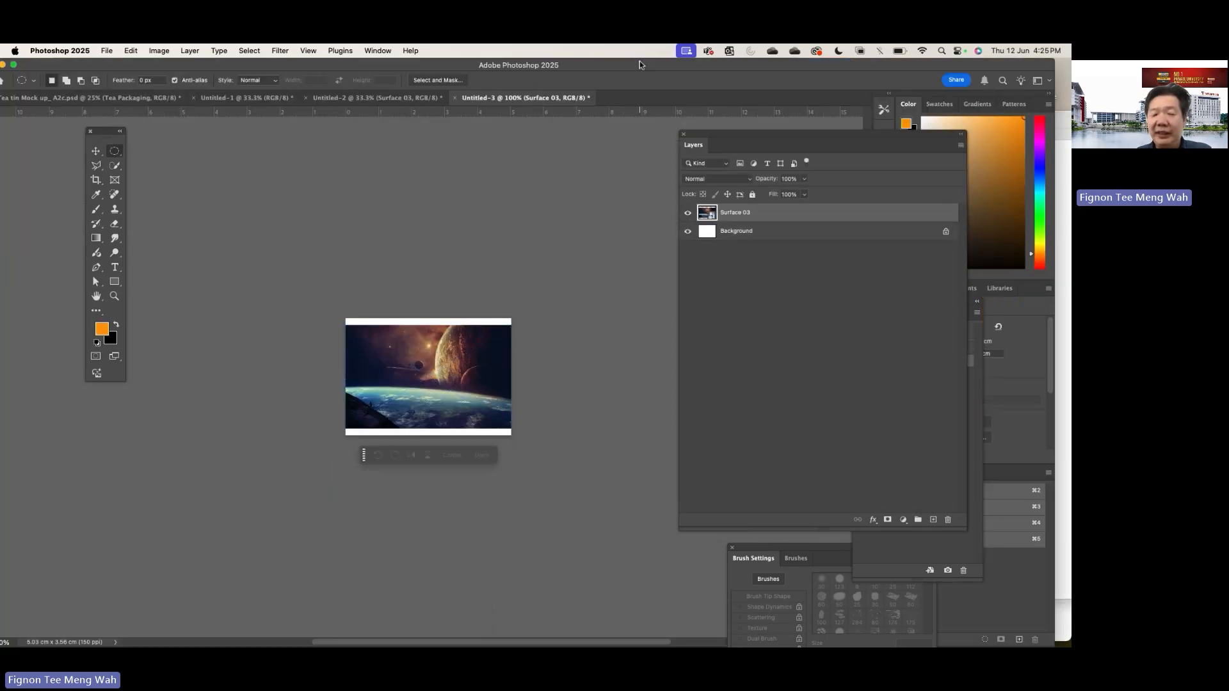
- Examine the pixelation of the placed Surface 03 image in the 297 x 210 pixel document at high magnification
key("super+equal")
key("super+equal")
key("super+equal")
key("super+equal")
key("super+equal")
key("super+equal")
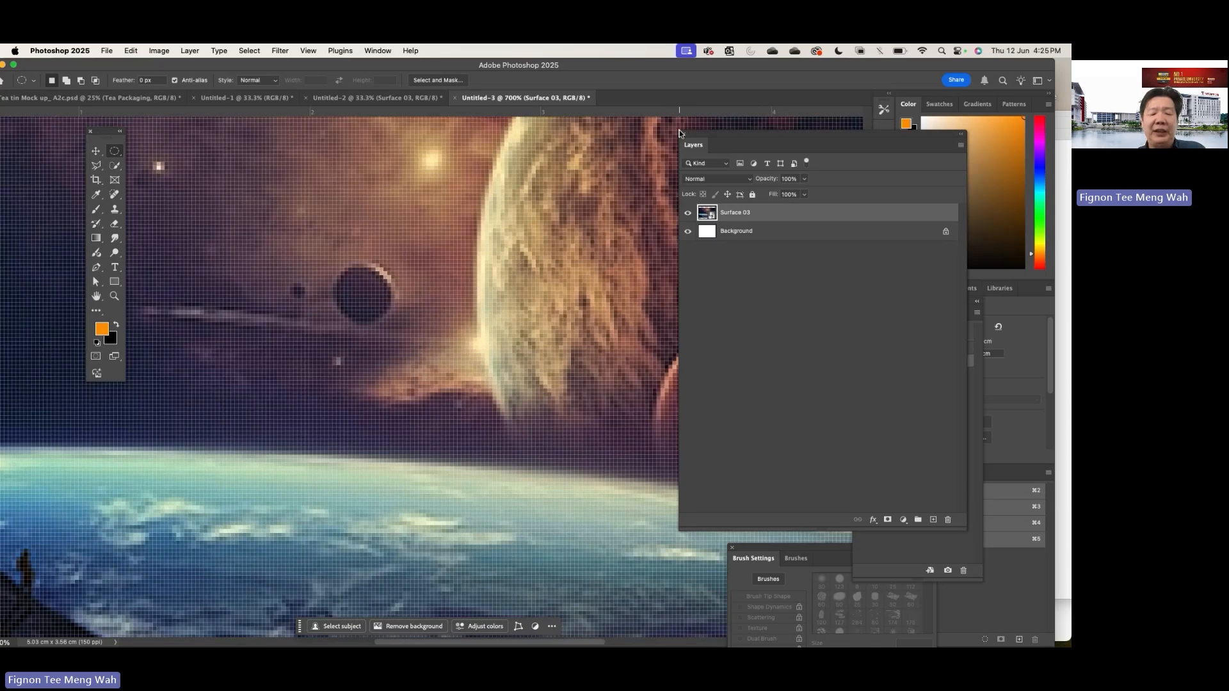
key("super+minus")
key("super+minus")
key("super+minus")
key("super+minus")
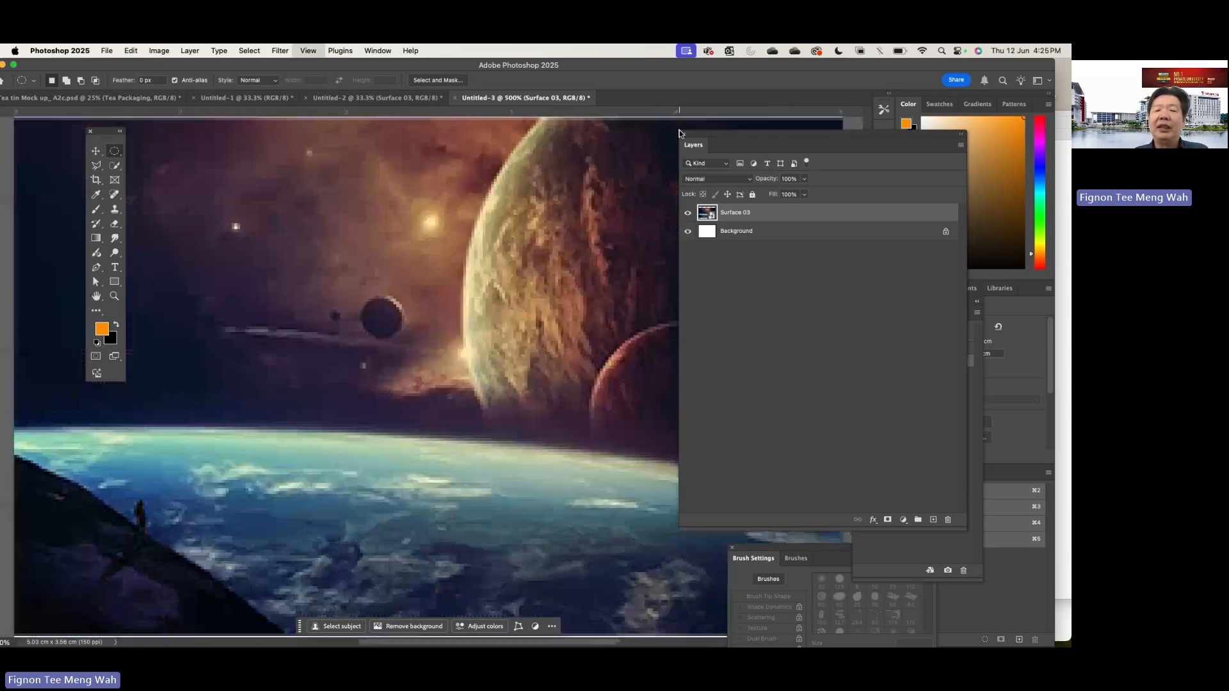
key("super+minus")
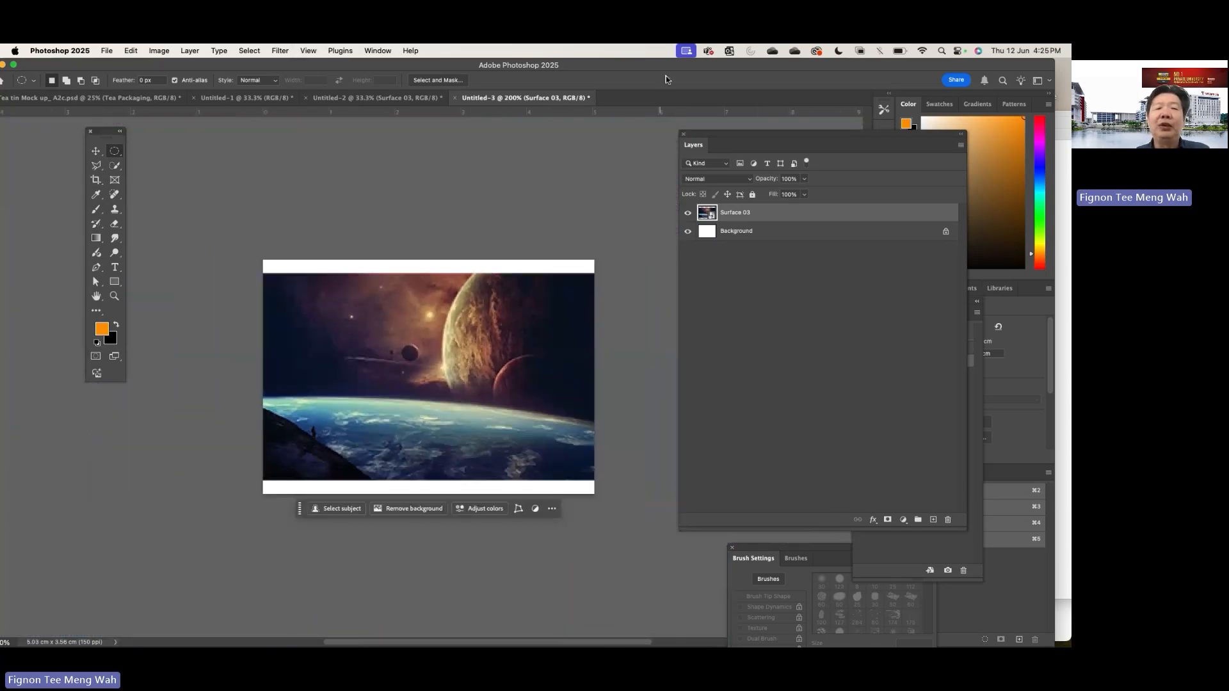
- Check the document's width and height in pixels with Image Size, and cancel without resizing
left_click(157, 51)
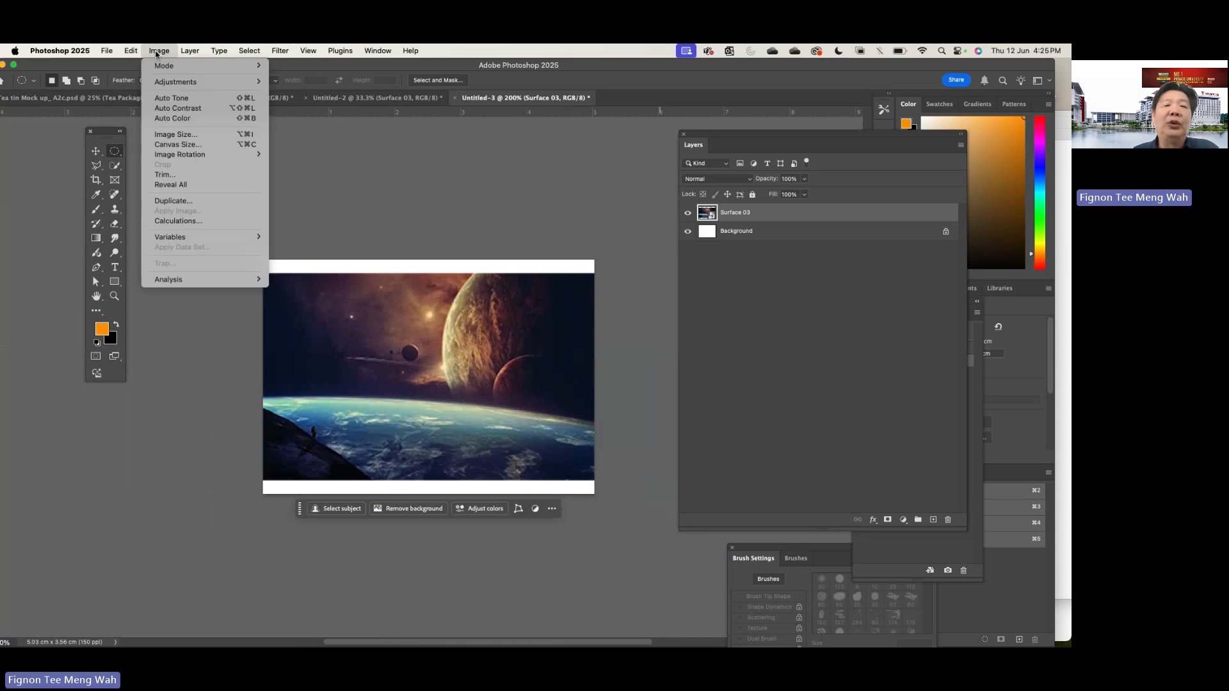
left_click(191, 135)
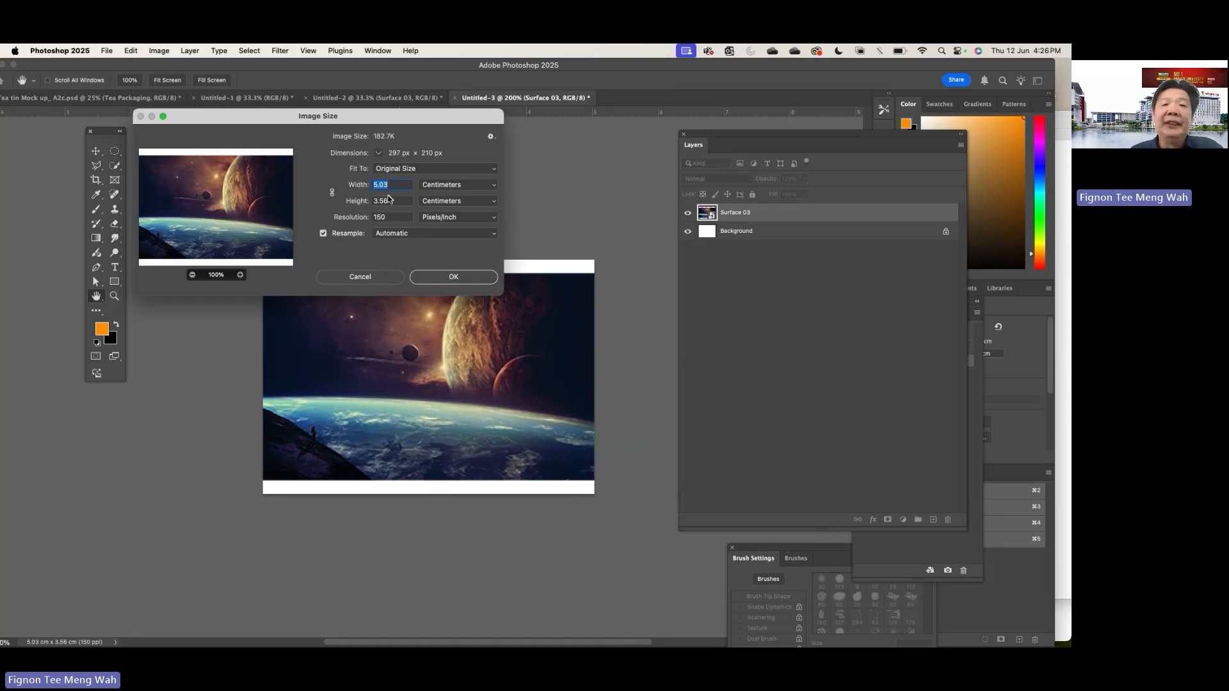
left_click(440, 187)
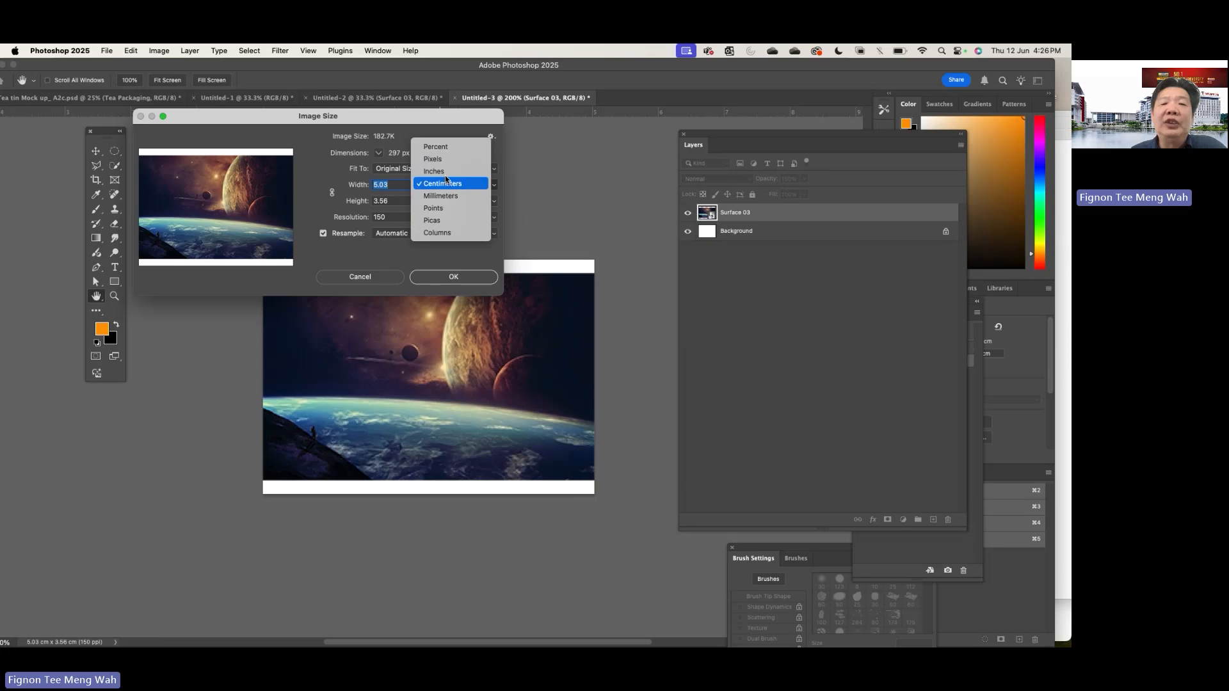
left_click(442, 167)
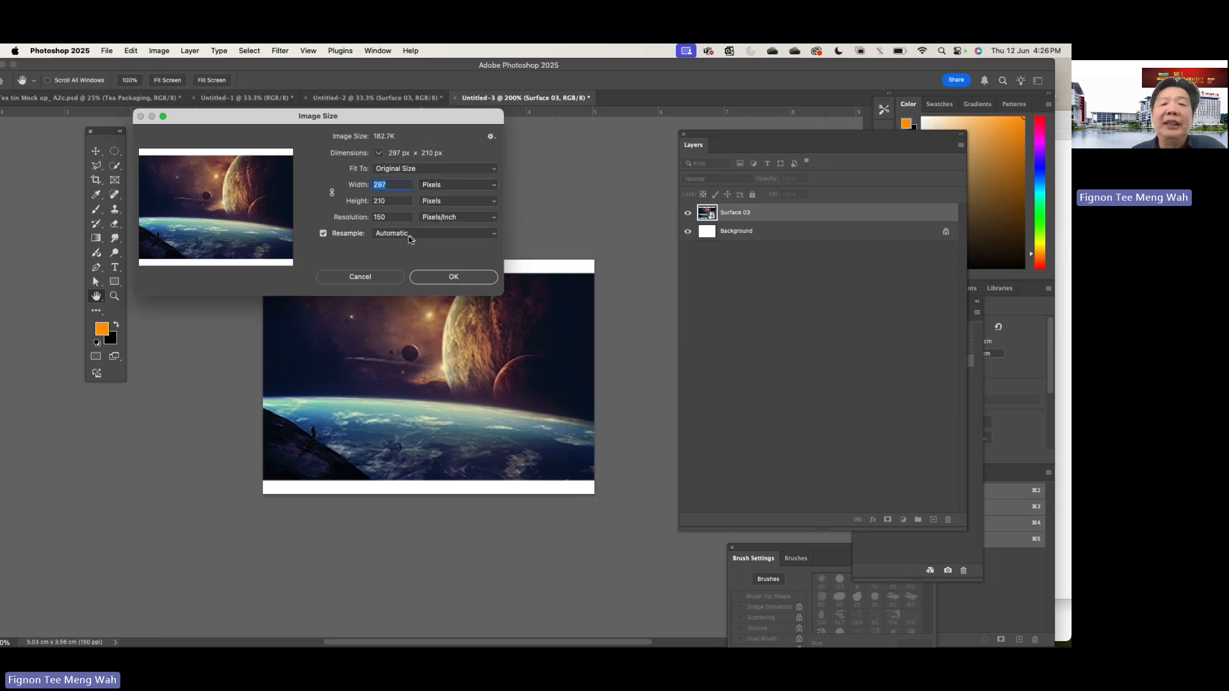
left_click(383, 275)
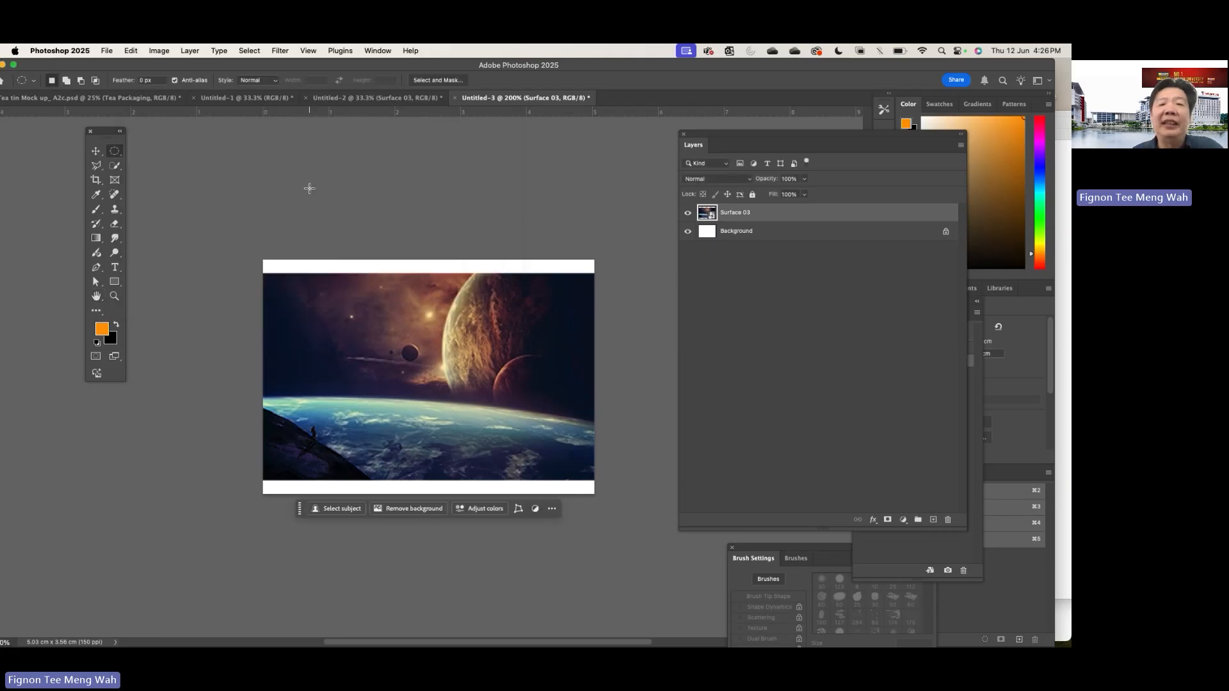
- Close the pixel-sized document without saving and move the floating Layers and tools panels clear of the A4 canvas
key("super+w")
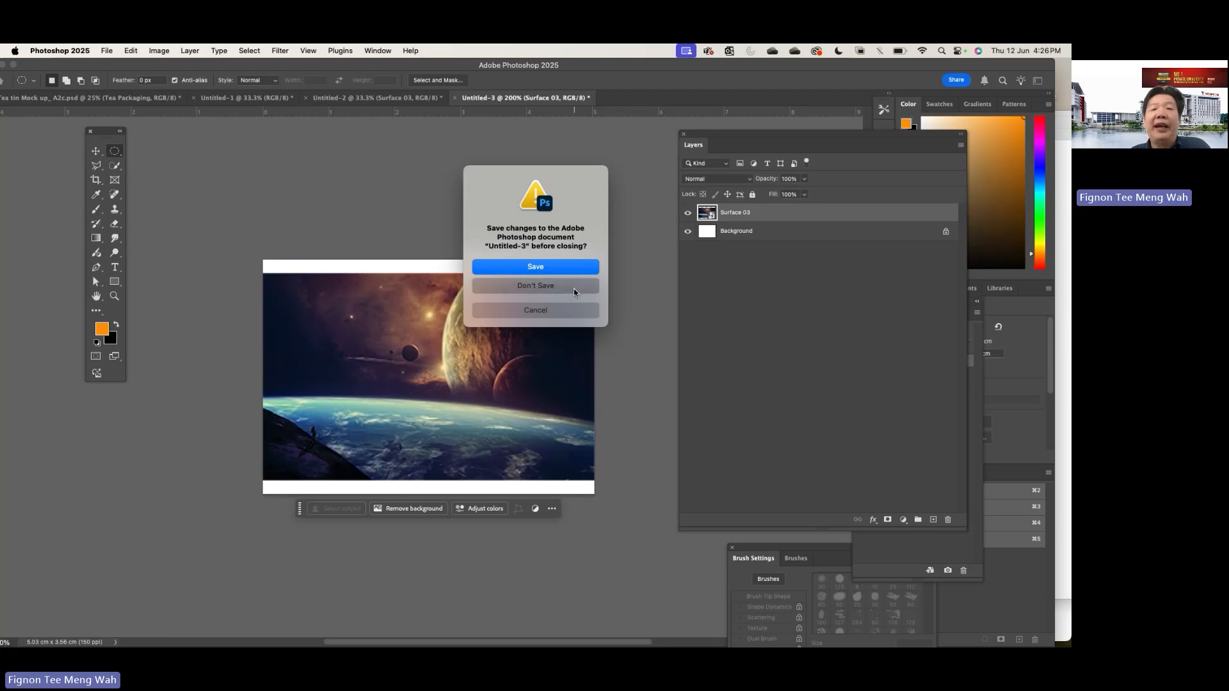
left_click(573, 288)
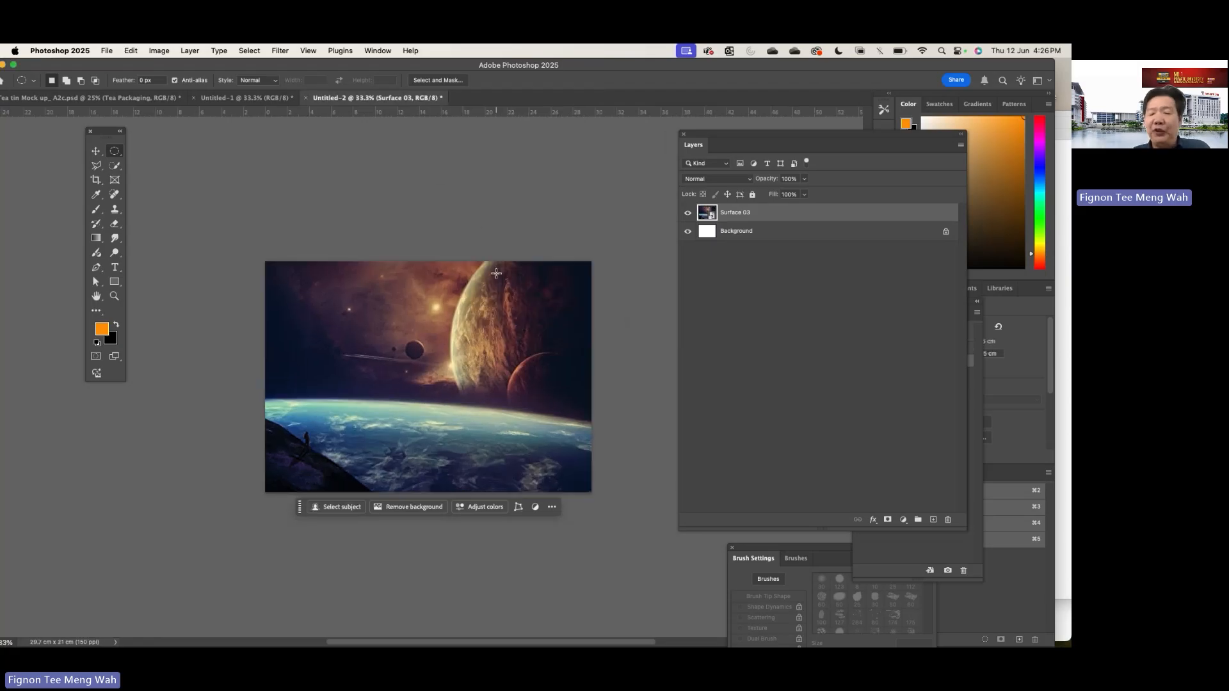
key("super+equal")
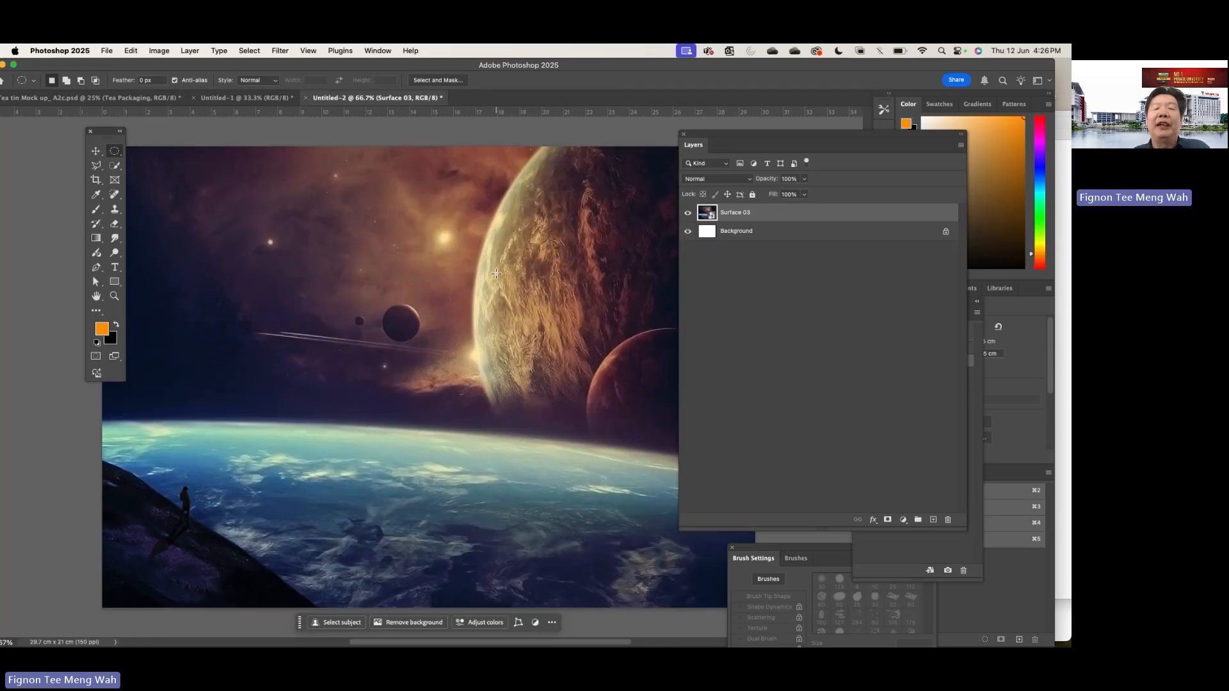
left_click_drag(737, 134, 832, 132)
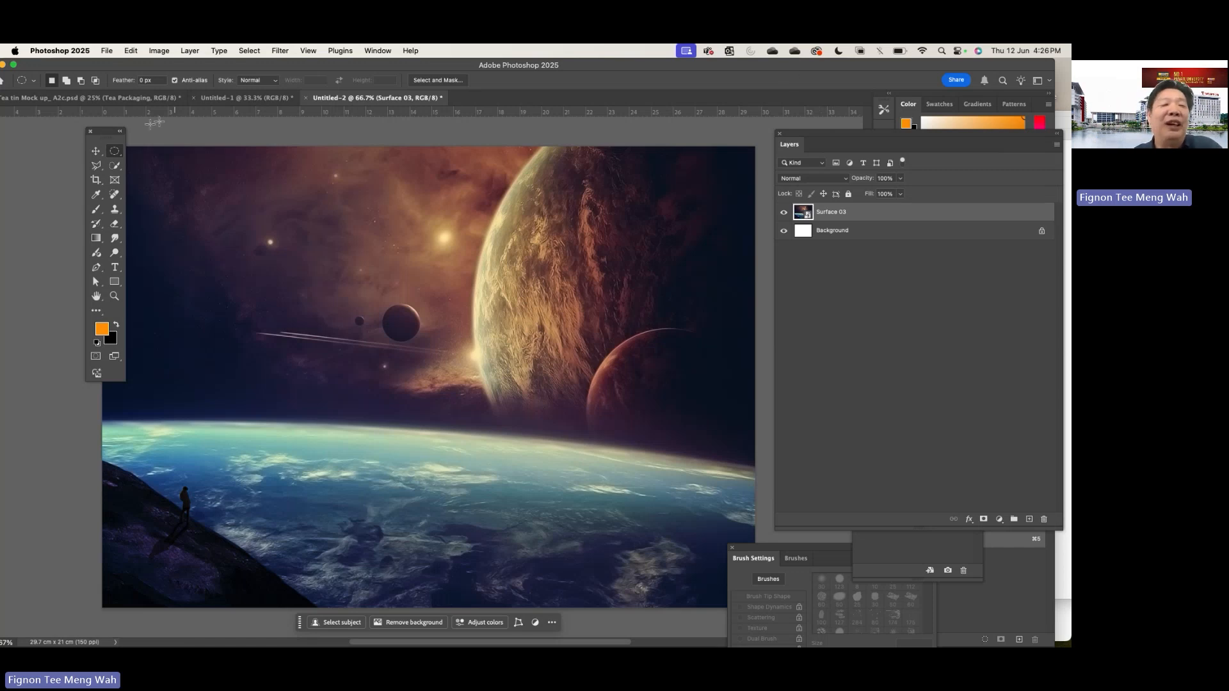
left_click_drag(108, 141, 70, 160)
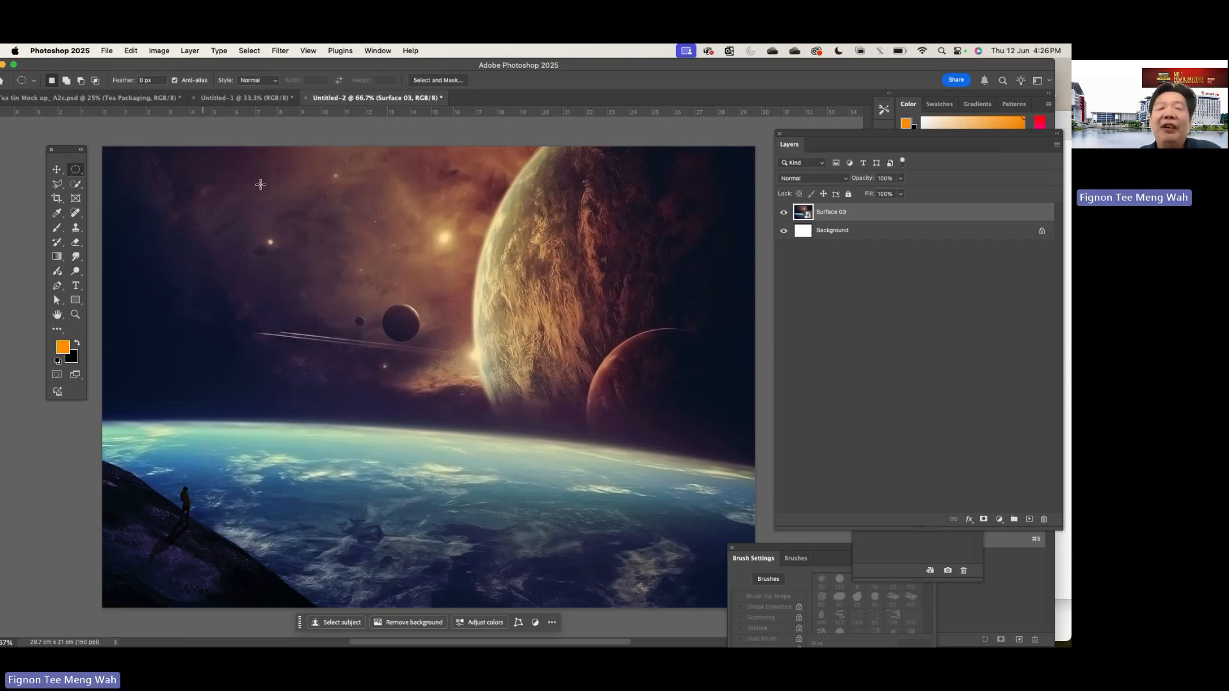
- Rearrange the Photoshop and brief windows, bring the supplied images folder forward and open Spaceship 3
left_click_drag(675, 65, 657, 230)
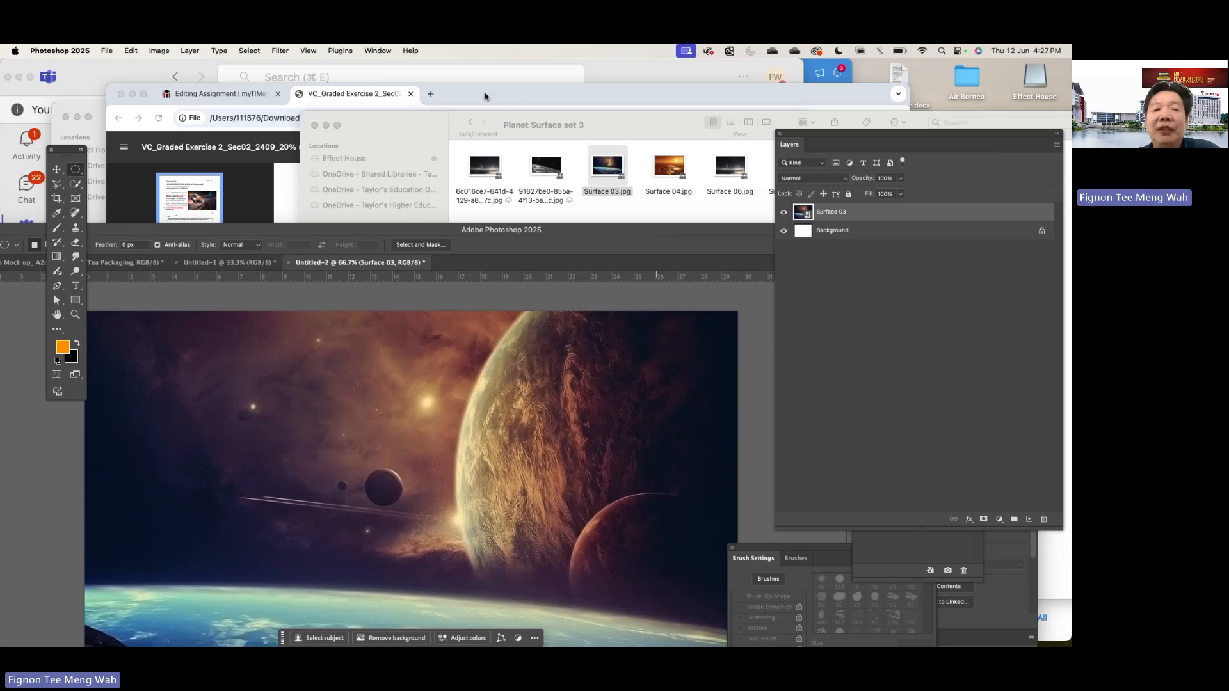
left_click(485, 96)
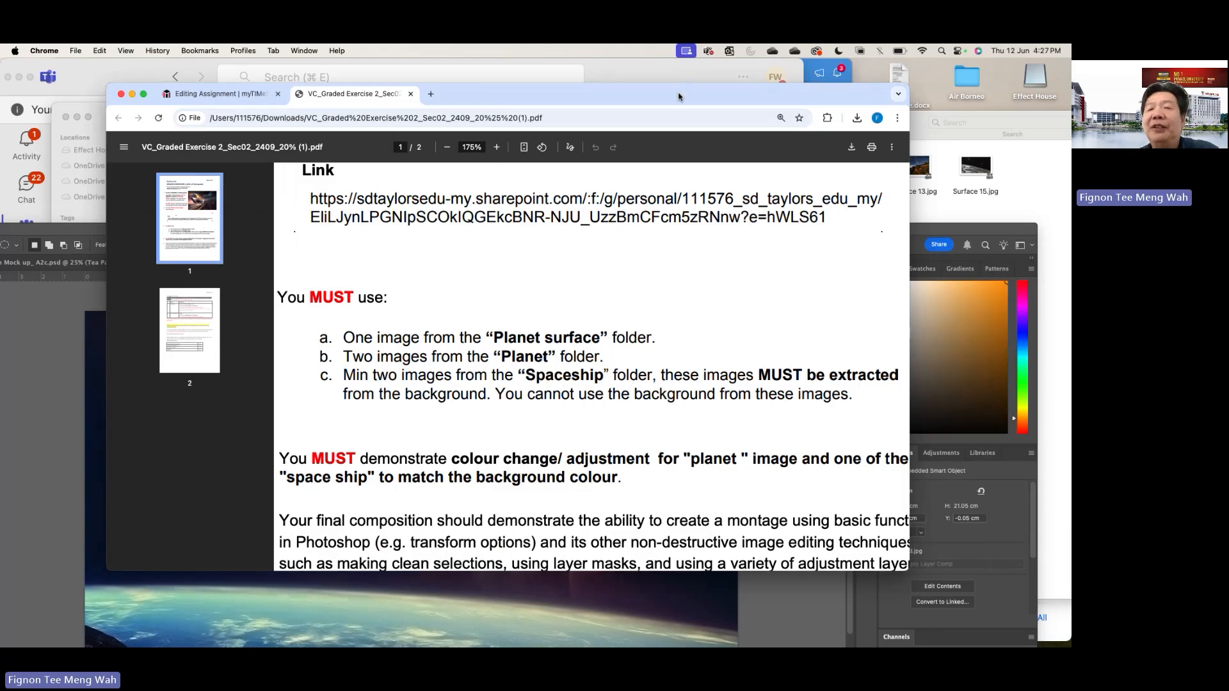
left_click_drag(679, 96, 662, 238)
left_click(662, 125)
left_click(473, 123)
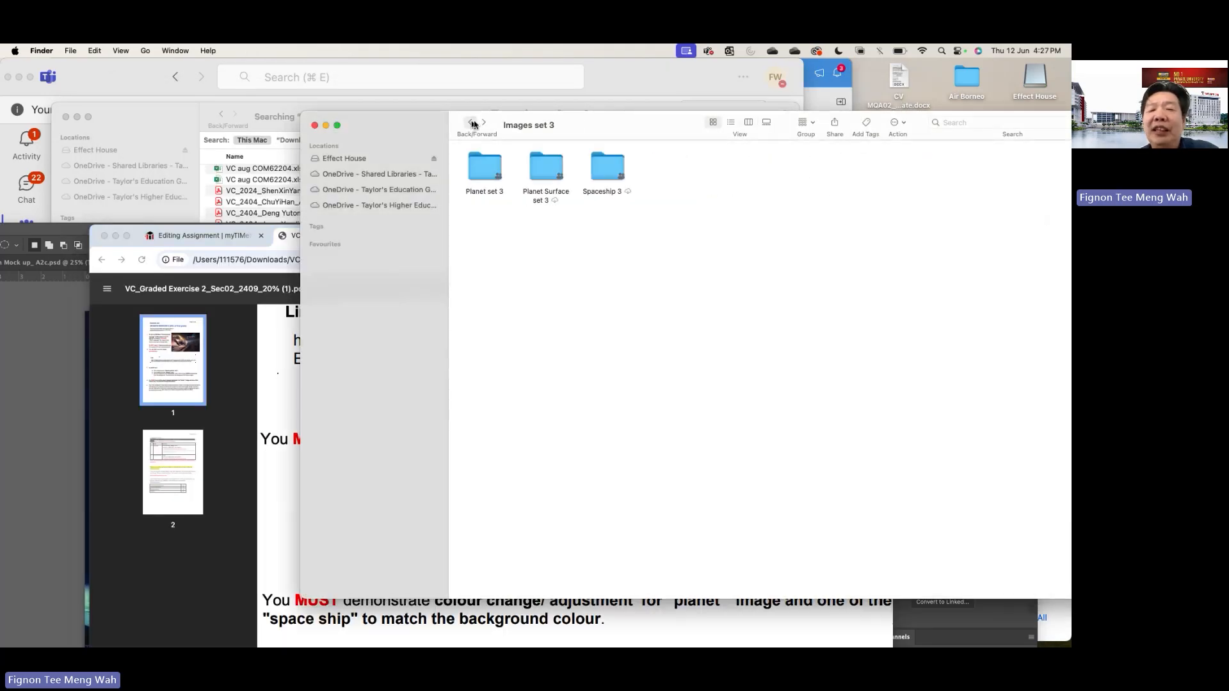
double_click(606, 171)
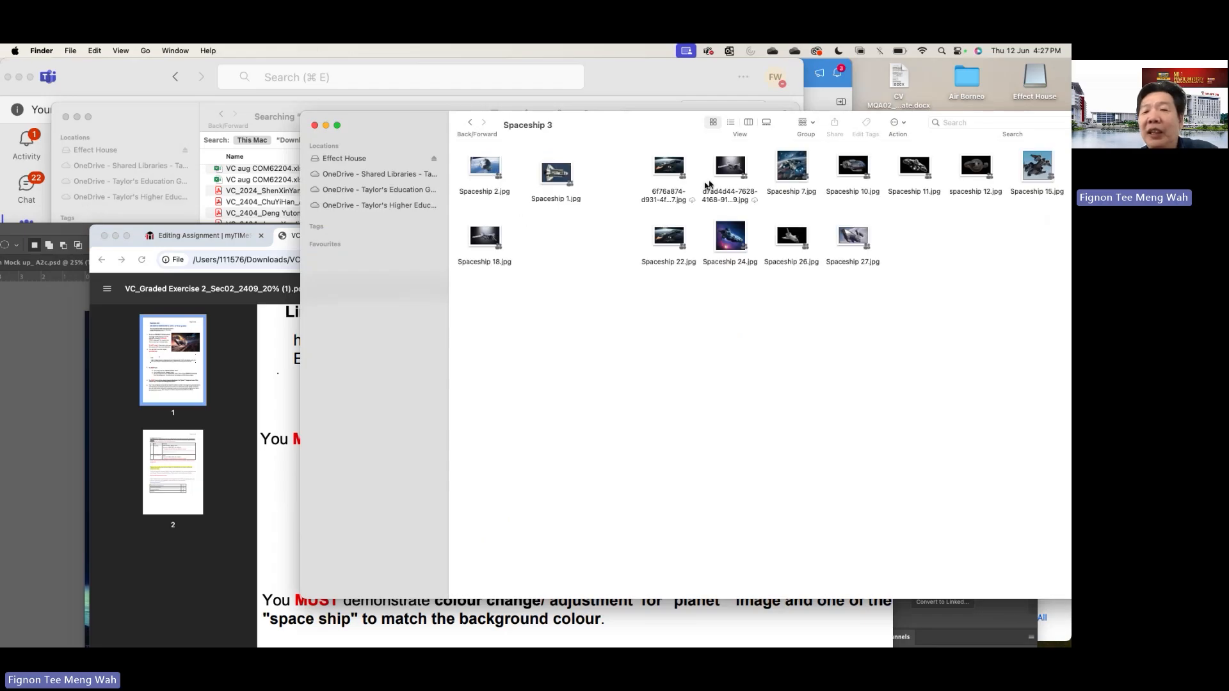
- Preview Spaceship 24.jpg and Spaceship 11.jpg from the Spaceship 3 folder, closing each preview after viewing
left_click(736, 238)
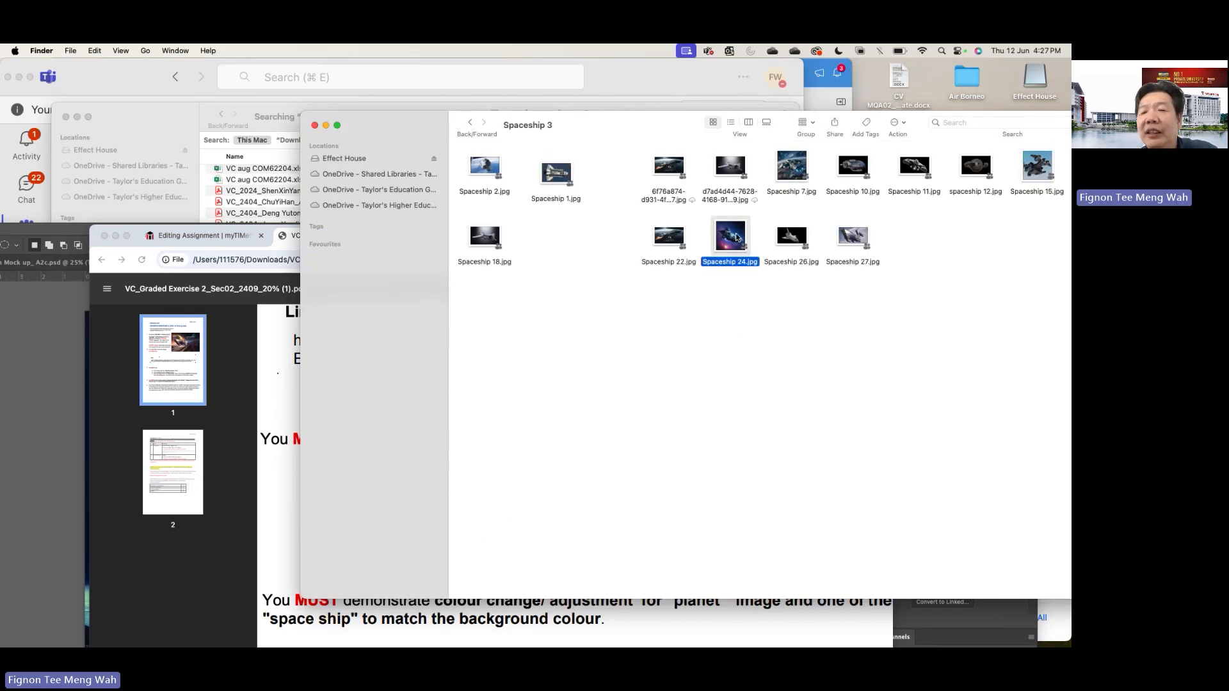
double_click(737, 238)
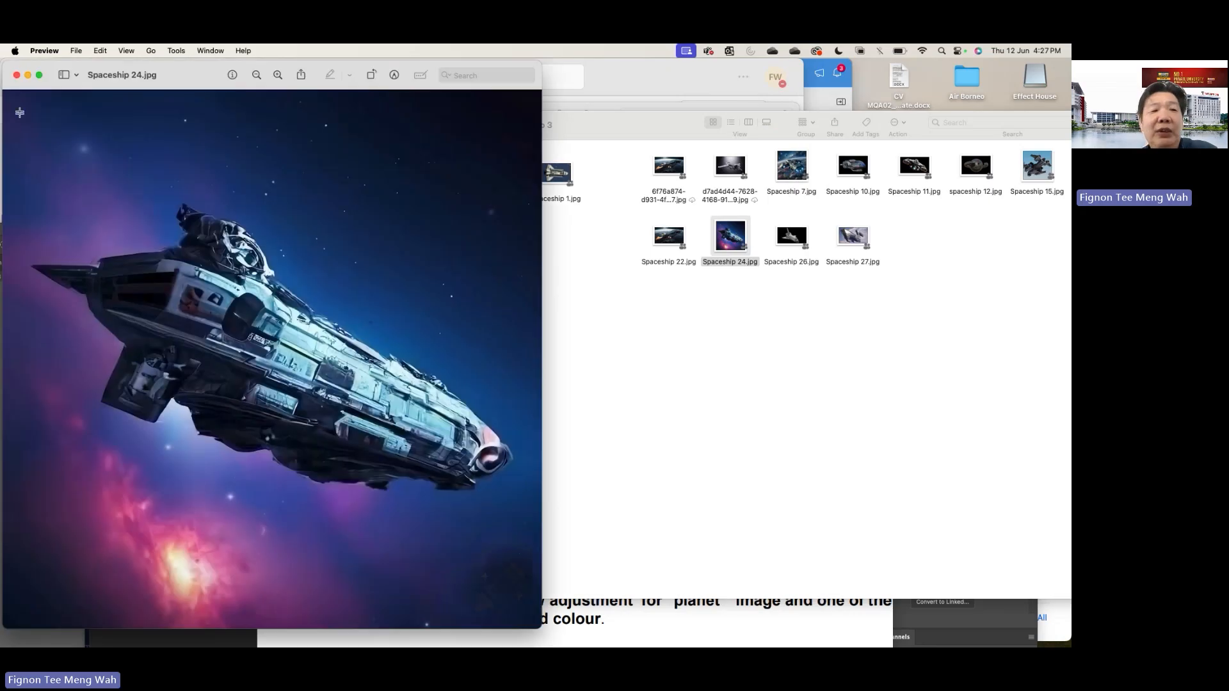
left_click(16, 76)
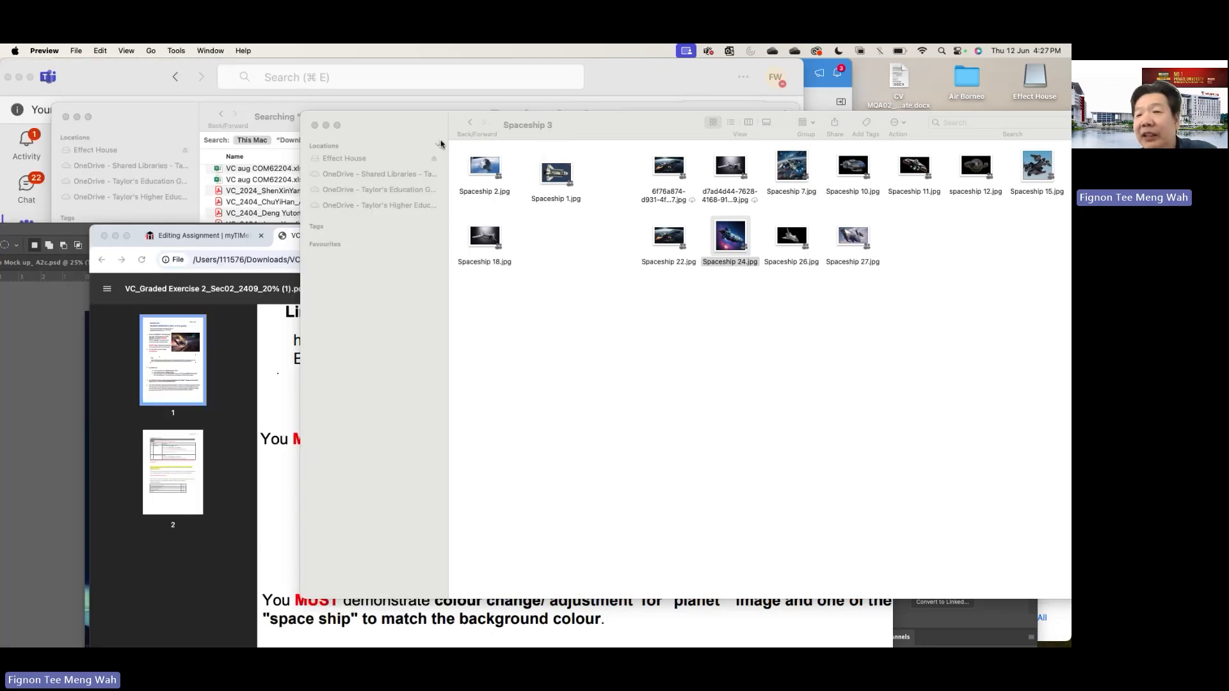
double_click(913, 166)
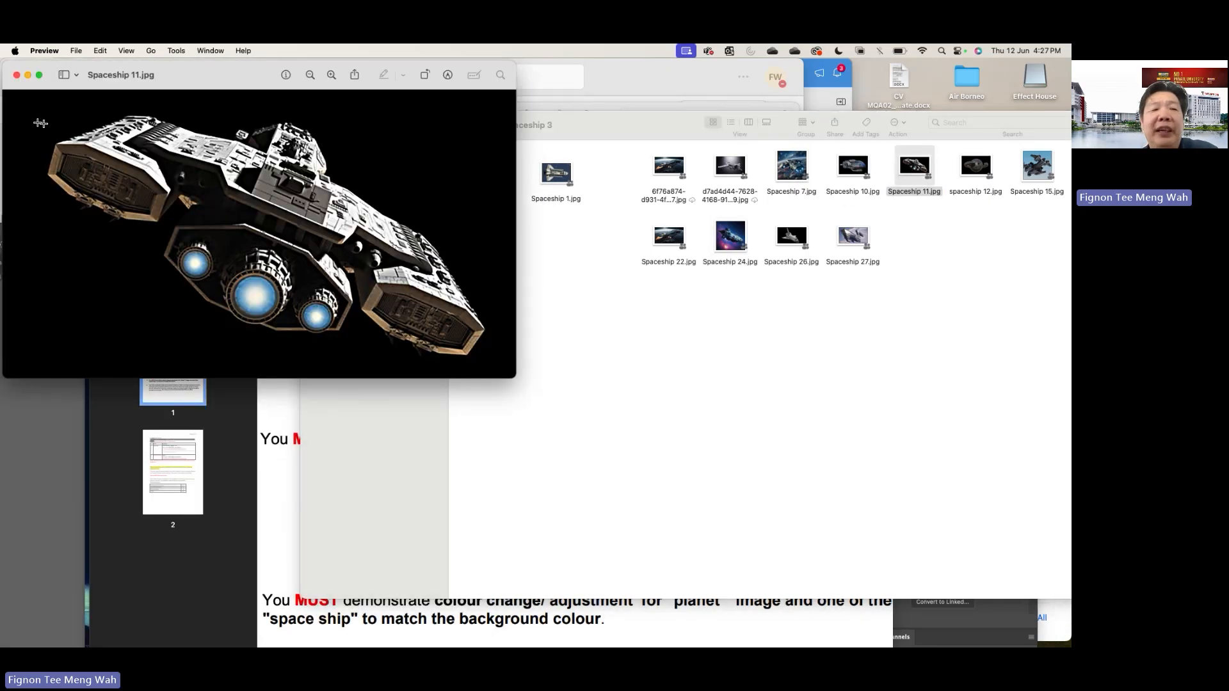
left_click(17, 75)
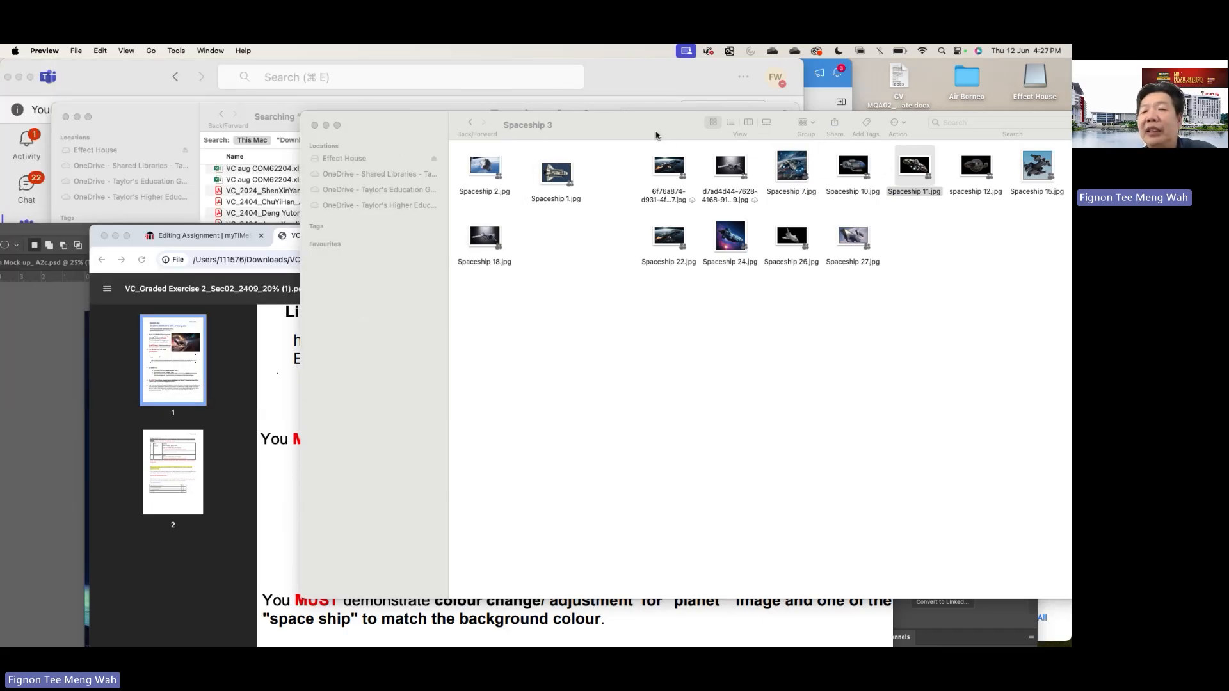
- Rearrange the folder and brief windows to uncover the A4 canvas and place Spaceship 11.jpg onto it
left_click_drag(656, 132, 819, 108)
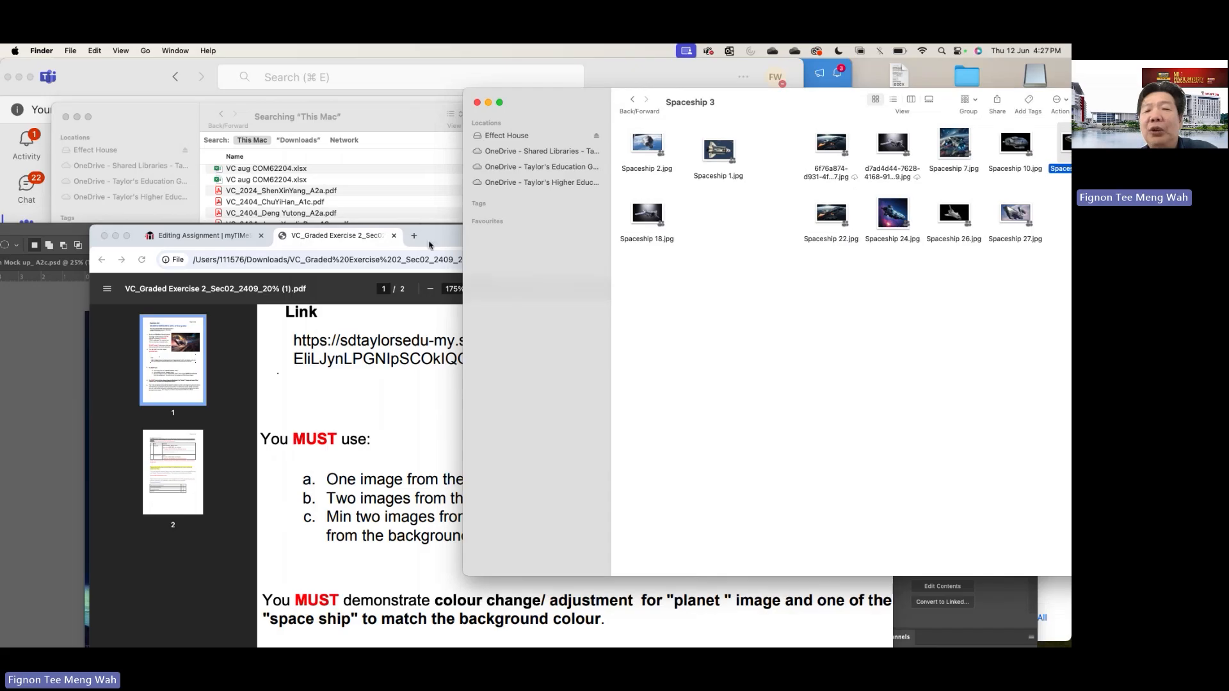
left_click_drag(427, 240, 546, 459)
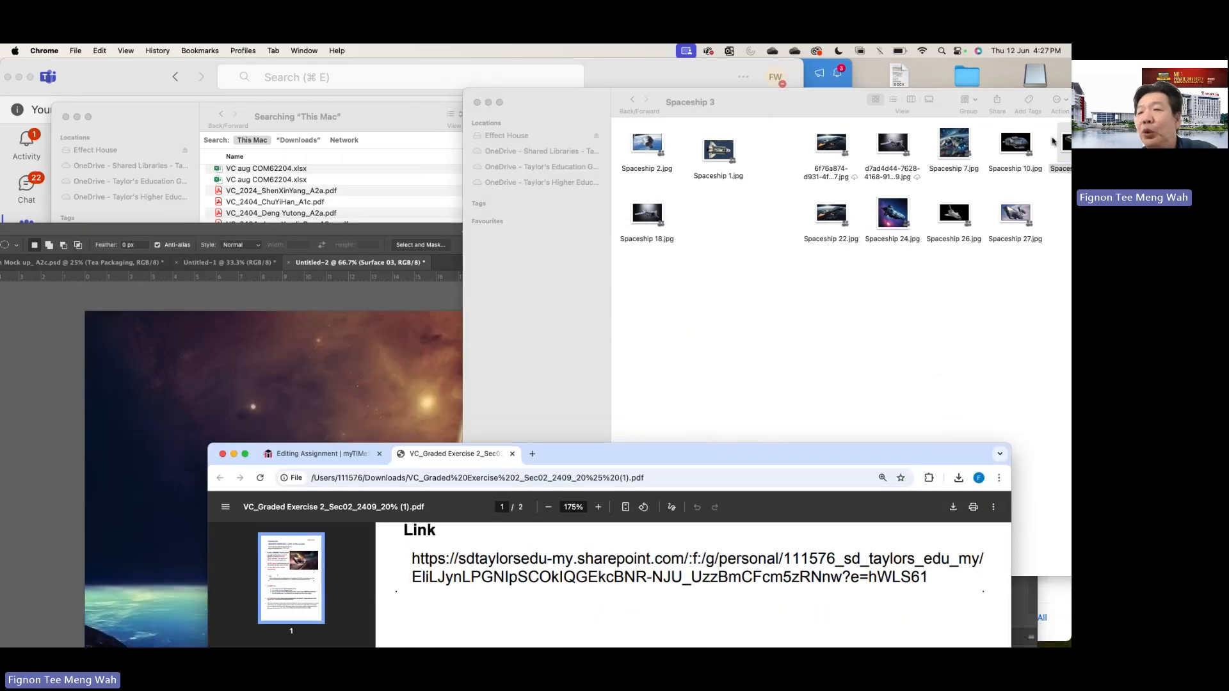
left_click_drag(1066, 143, 362, 354)
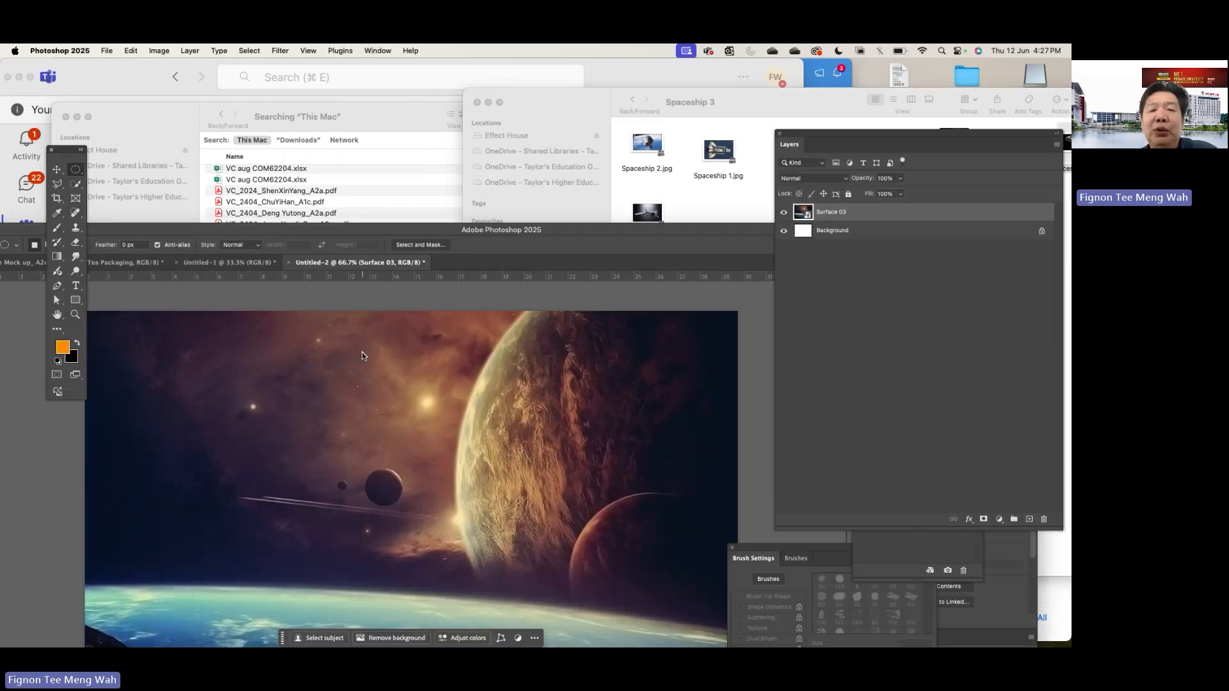
- Return to the Spaceship 3 folder and preview Spaceship 15.jpg and Spaceship 27.jpg, closing each preview after viewing
left_click(788, 151)
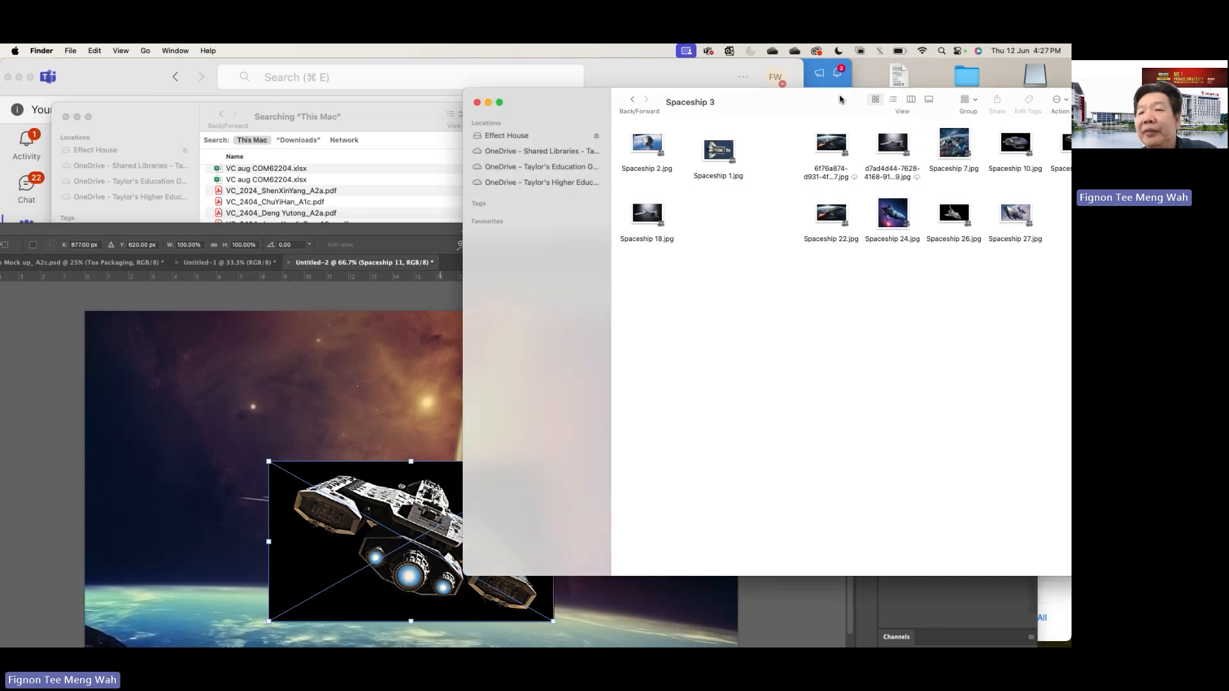
left_click_drag(839, 96, 467, 103)
double_click(819, 157)
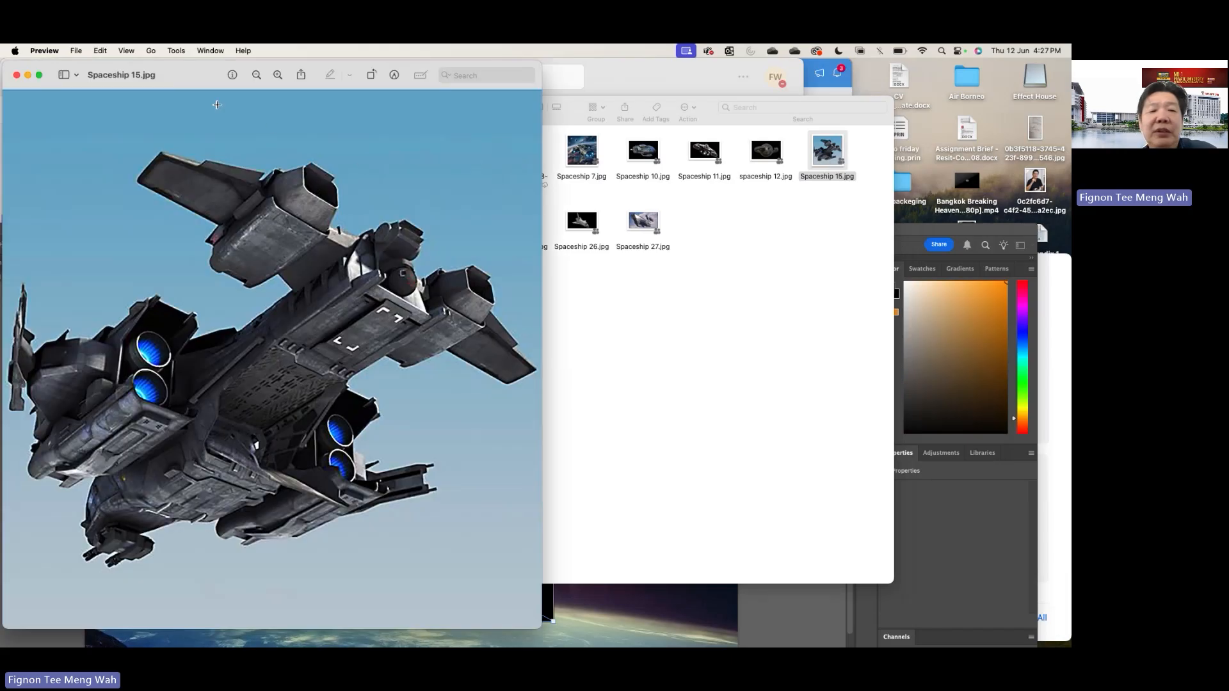
left_click(17, 76)
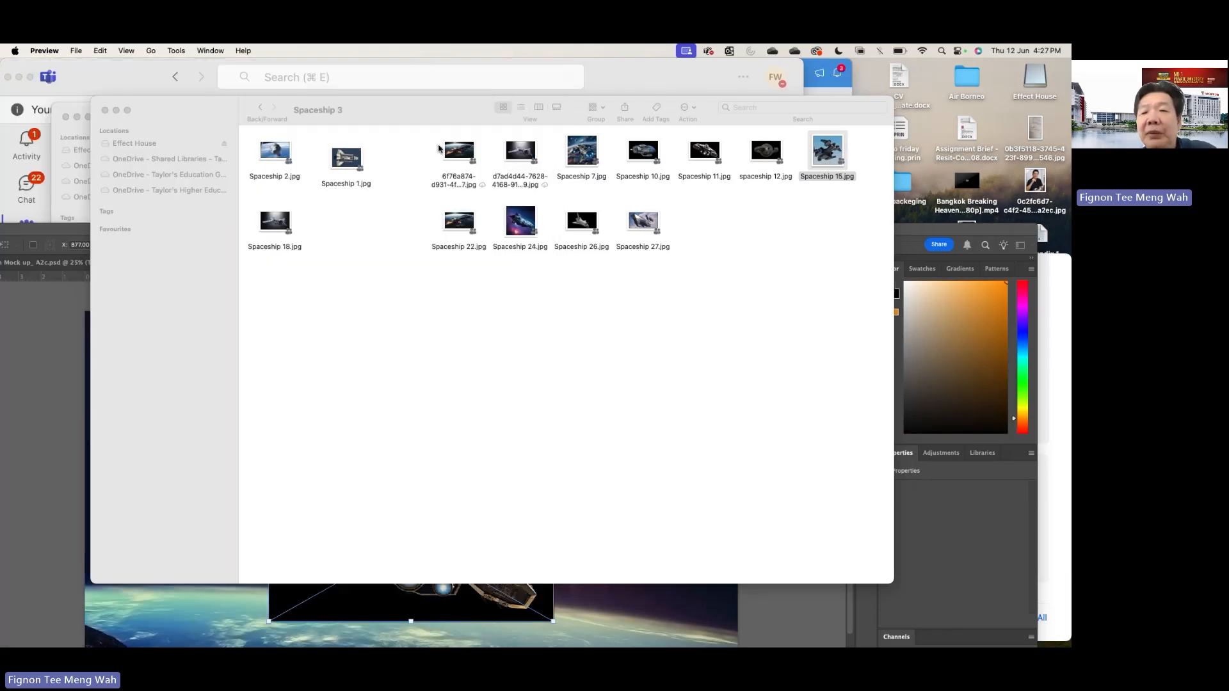
left_click(641, 224)
double_click(641, 224)
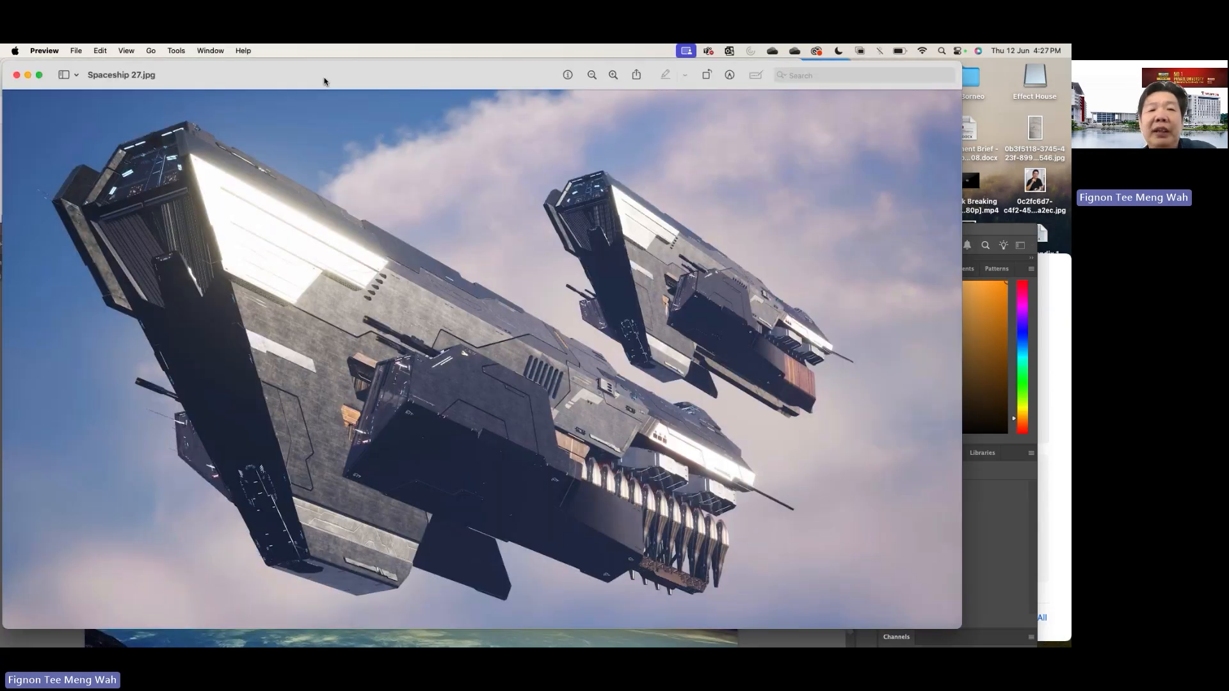
left_click_drag(325, 78, 744, 94)
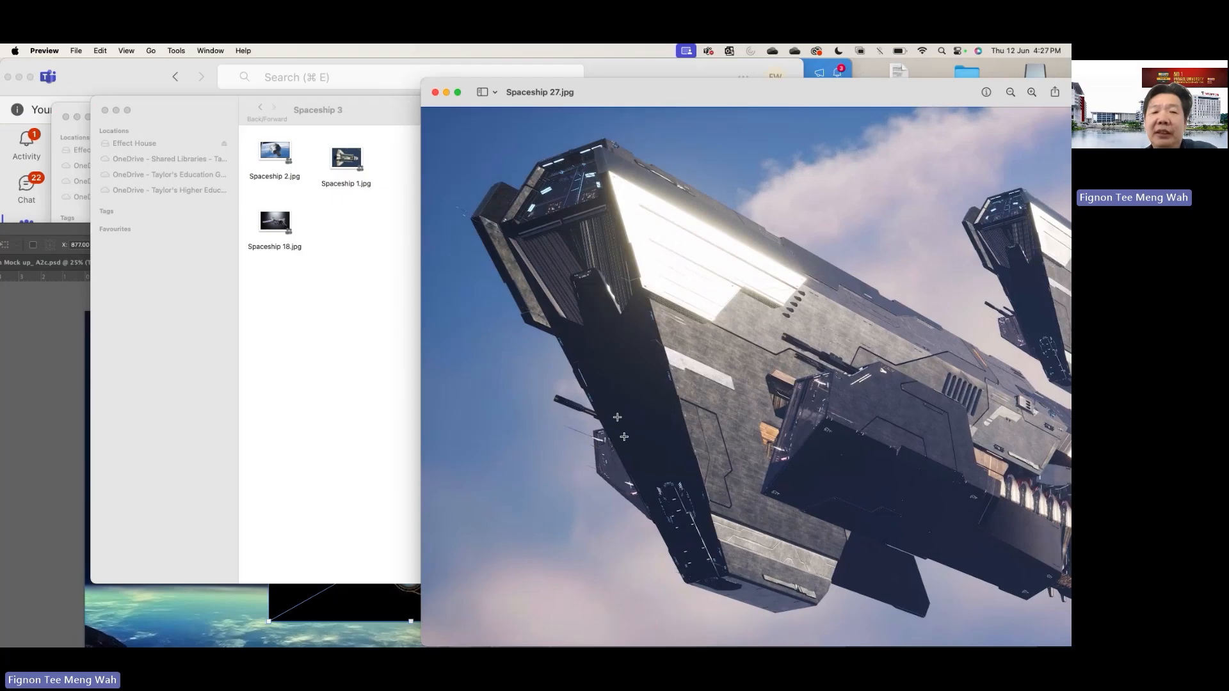
left_click(435, 94)
- Confirm the Spaceship 11 placement and place Spaceship 27.jpg from the Spaceship 3 folder onto the A4 canvas
left_click_drag(381, 115, 703, 108)
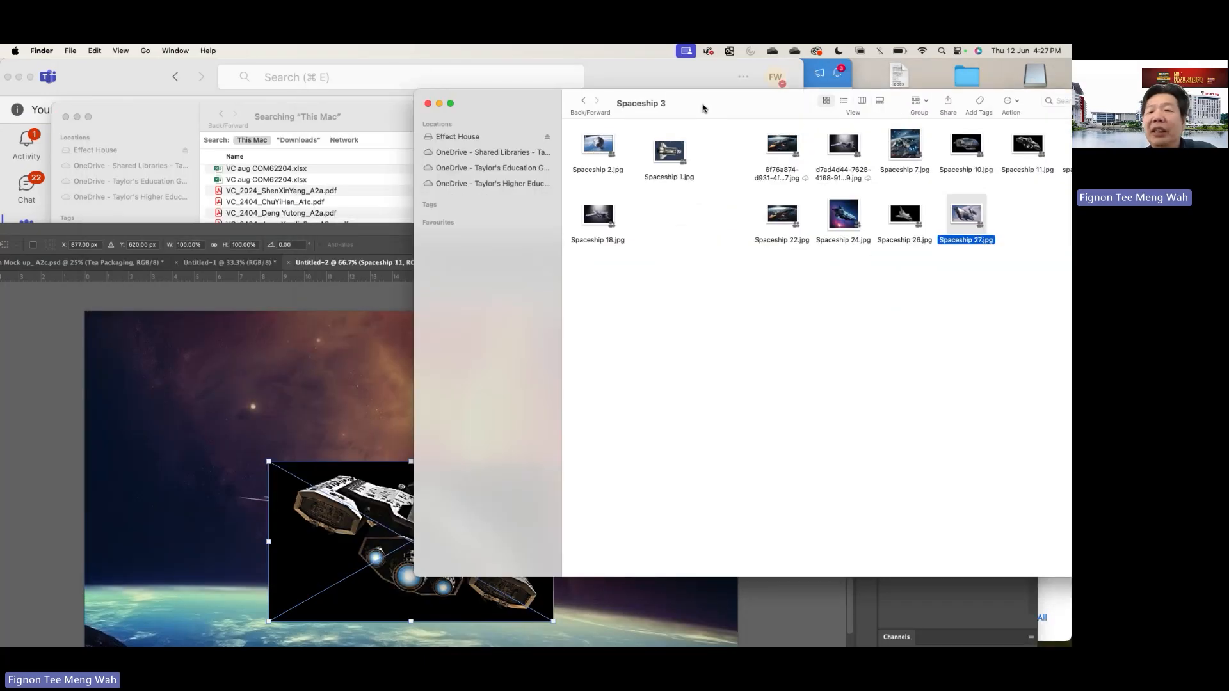
left_click_drag(969, 230, 332, 441)
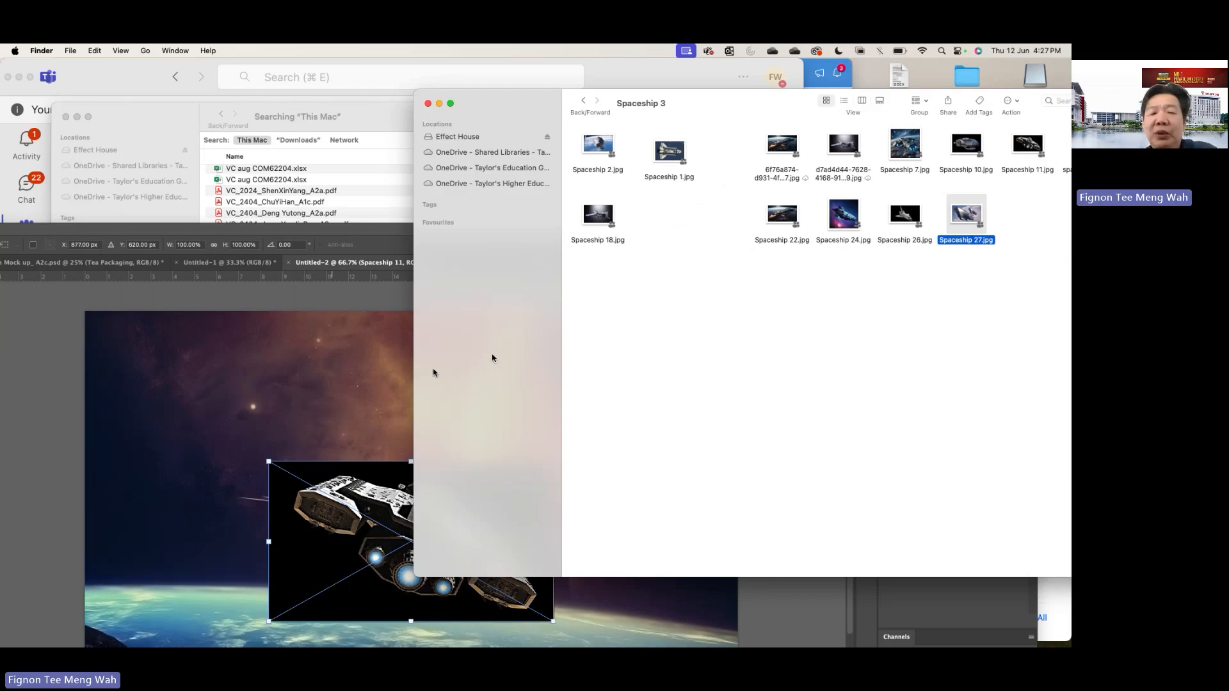
left_click(277, 399)
key("Return")
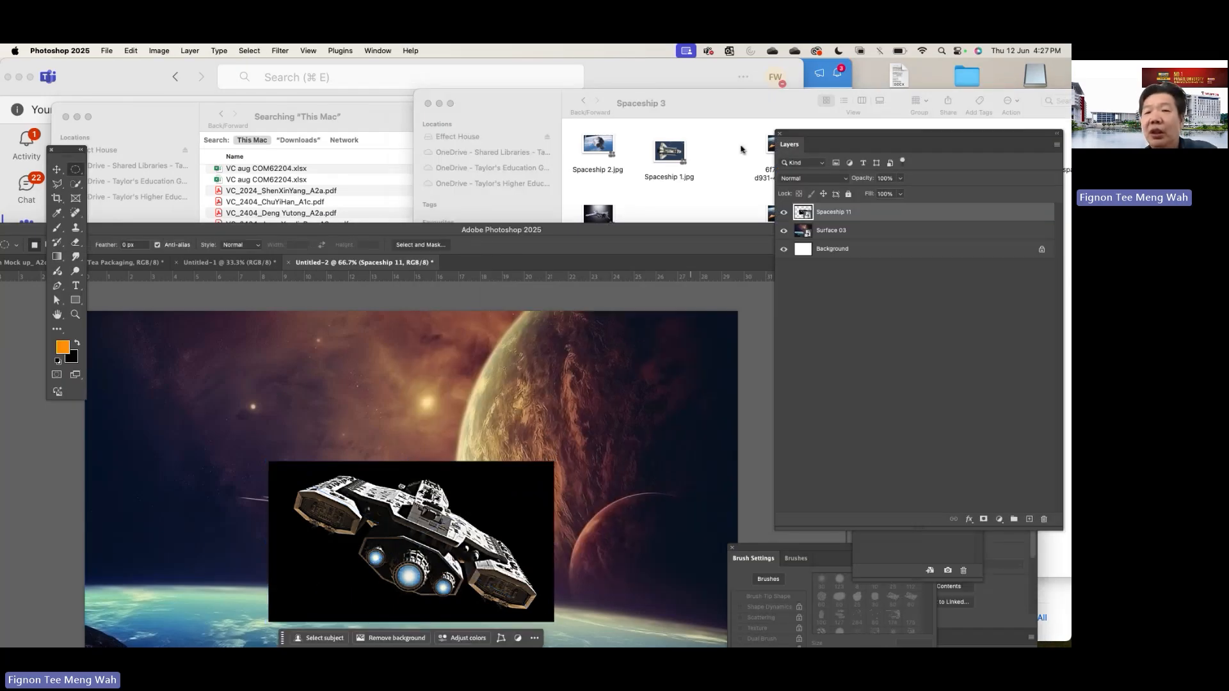
left_click(727, 113)
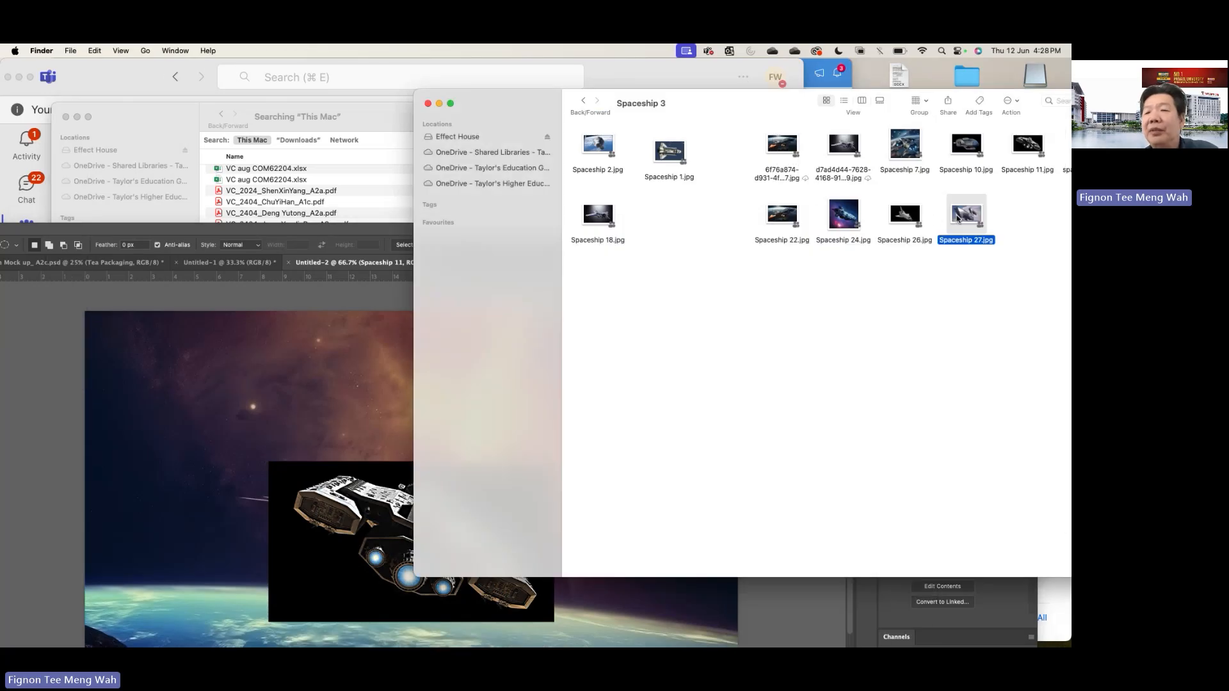
left_click_drag(958, 219, 252, 410)
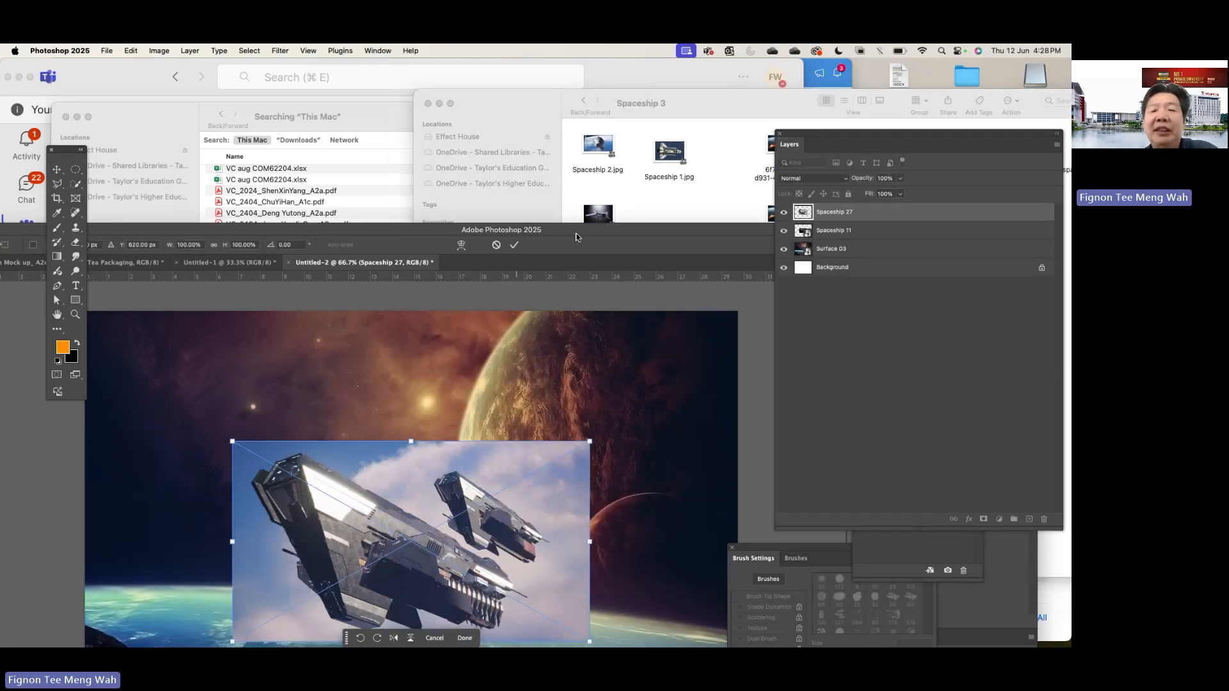
left_click_drag(584, 232, 614, 153)
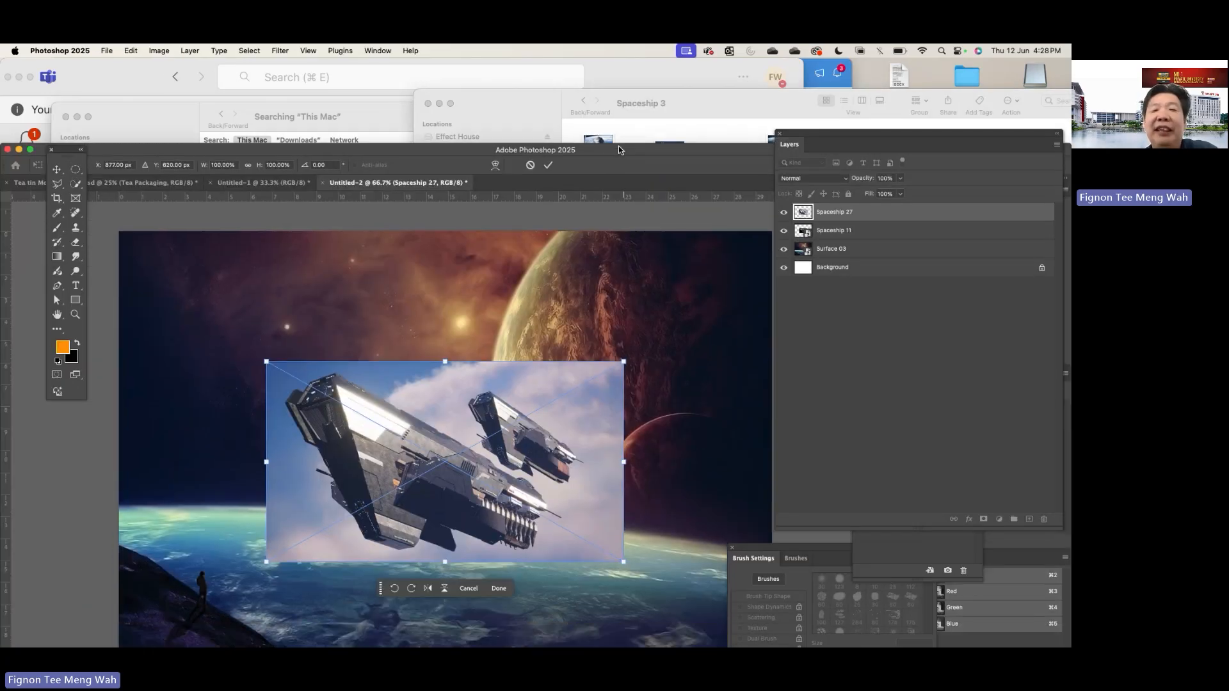
- Preview Planet 25.jpg from the Planet set 3 folder, and close both the folder window and the preview
left_click(584, 100)
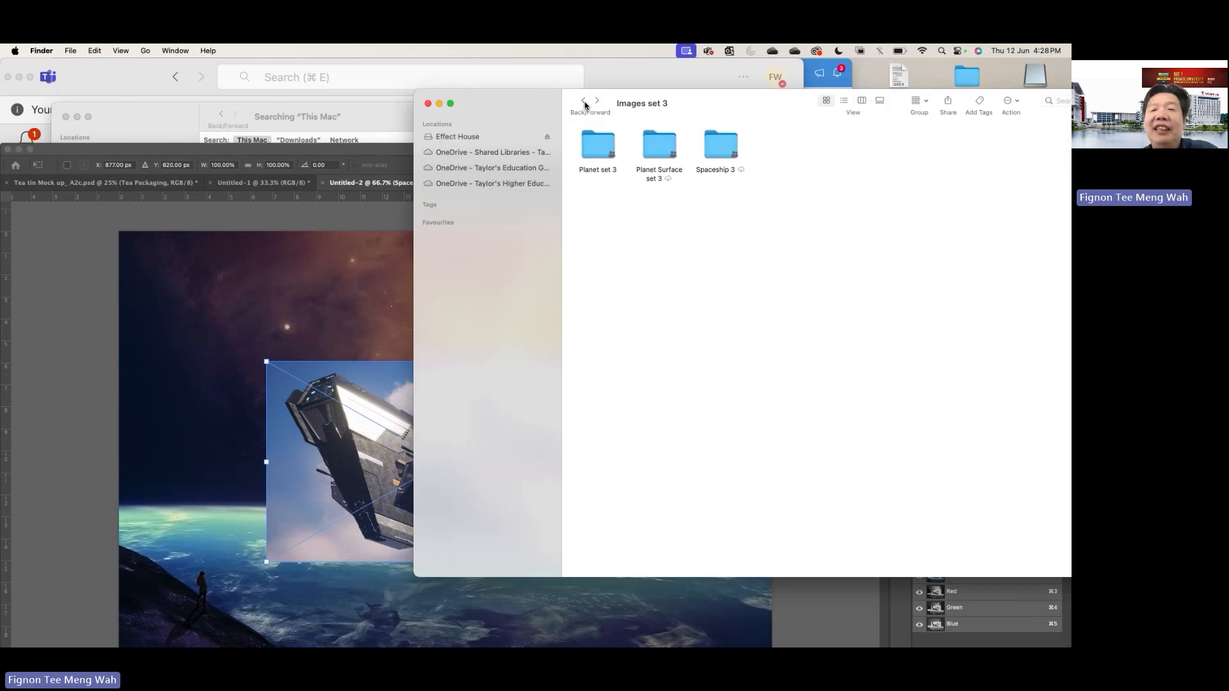
double_click(588, 149)
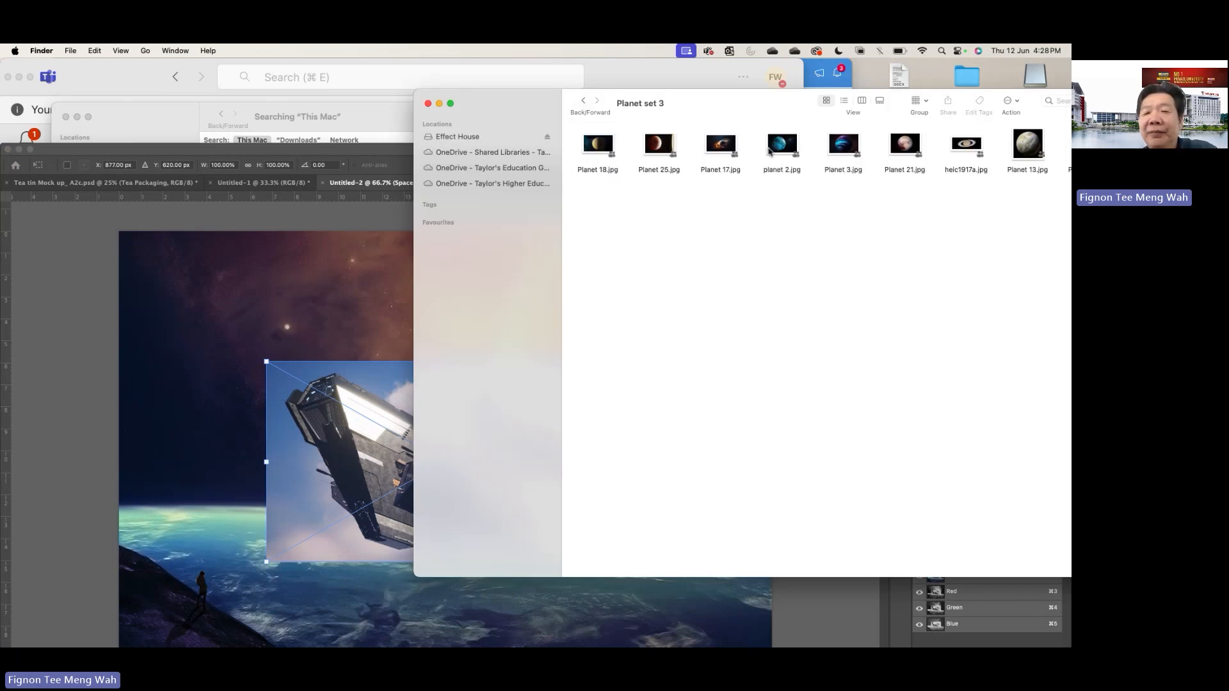
double_click(658, 145)
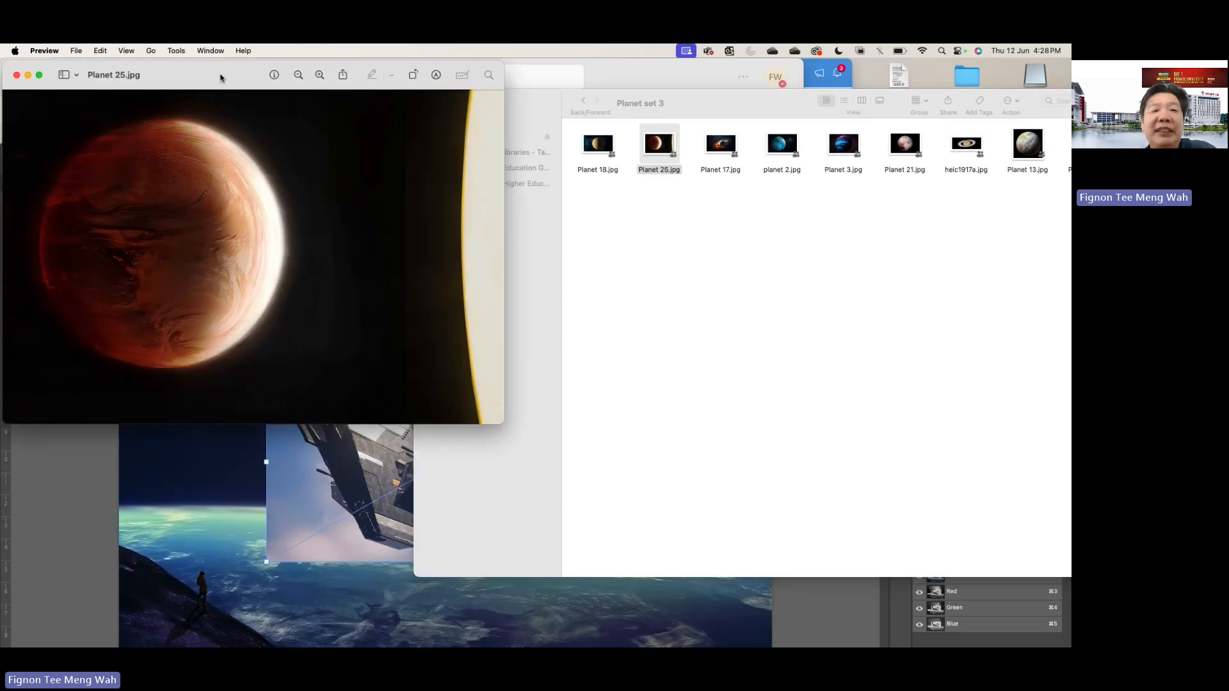
left_click_drag(221, 75, 670, 77)
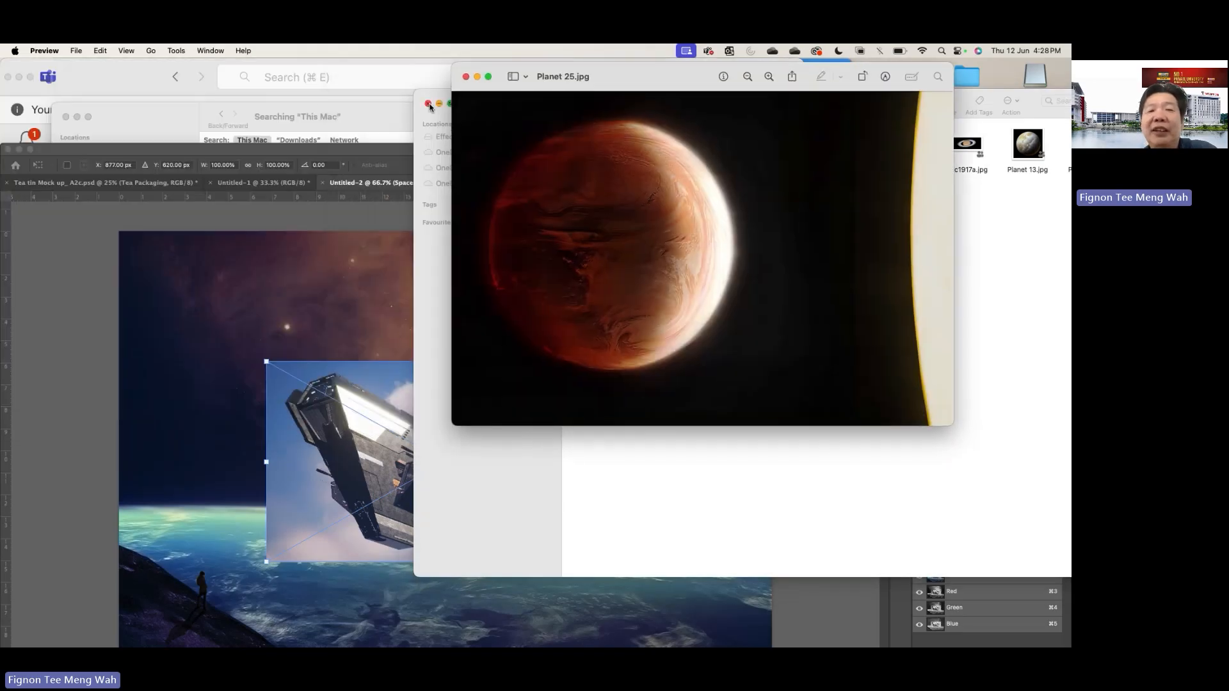
left_click(428, 105)
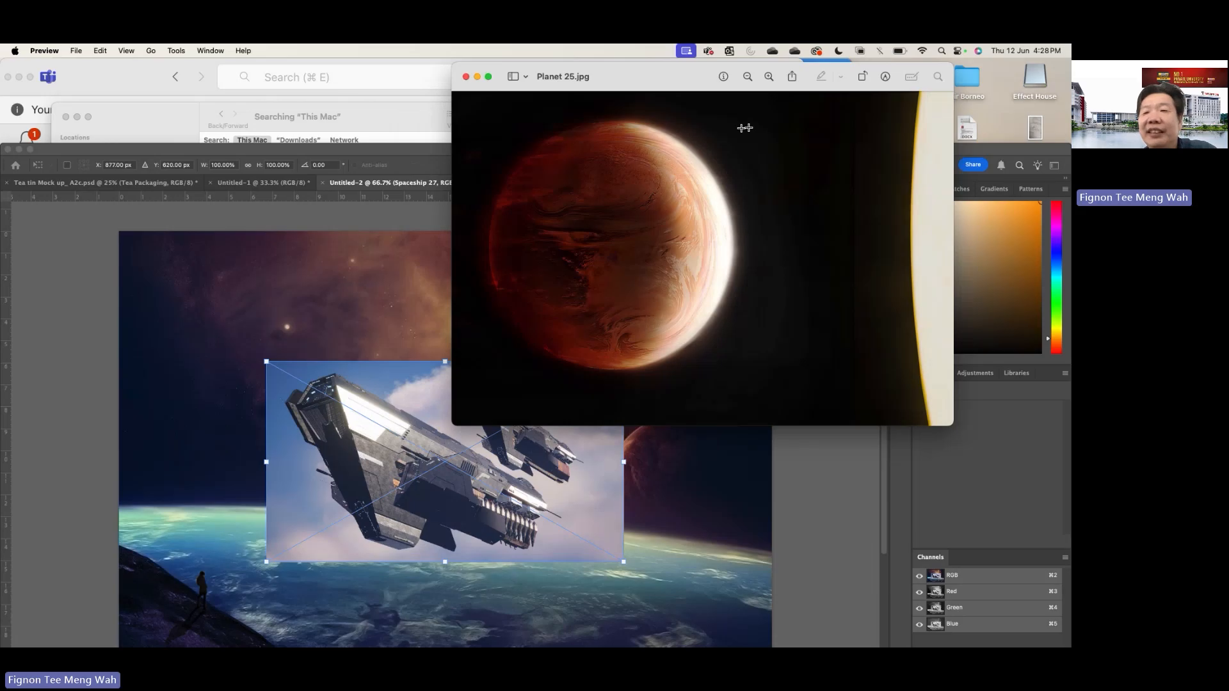
left_click_drag(851, 72, 861, 167)
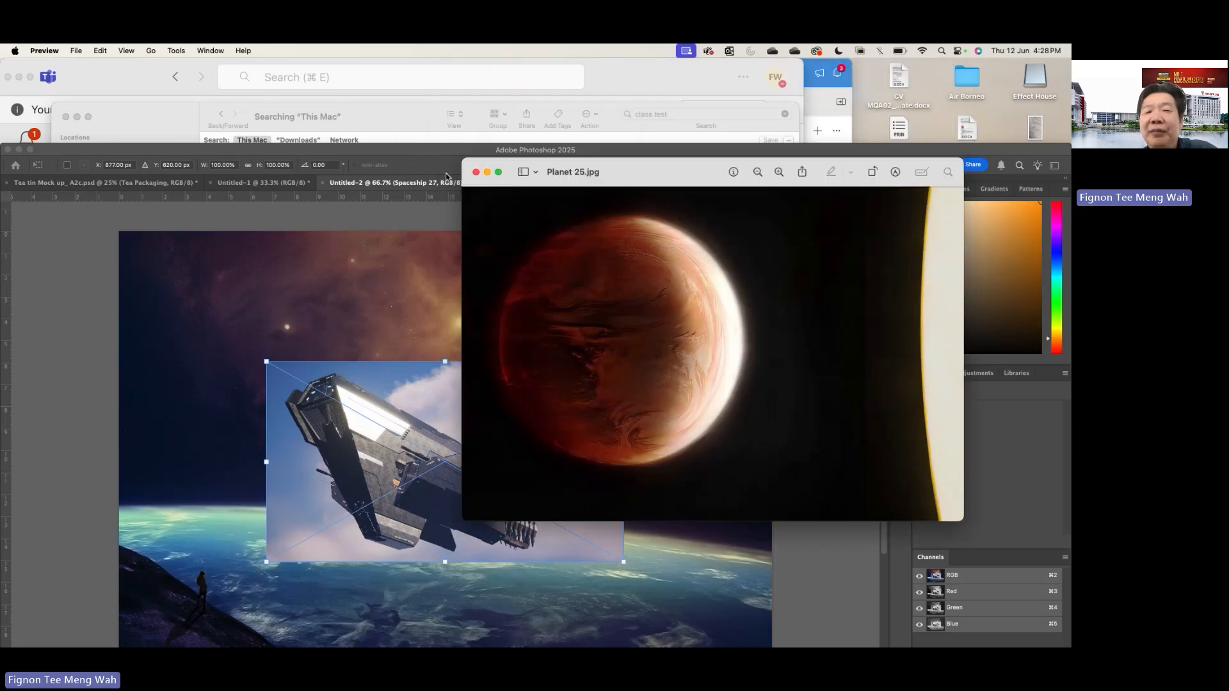
left_click(475, 172)
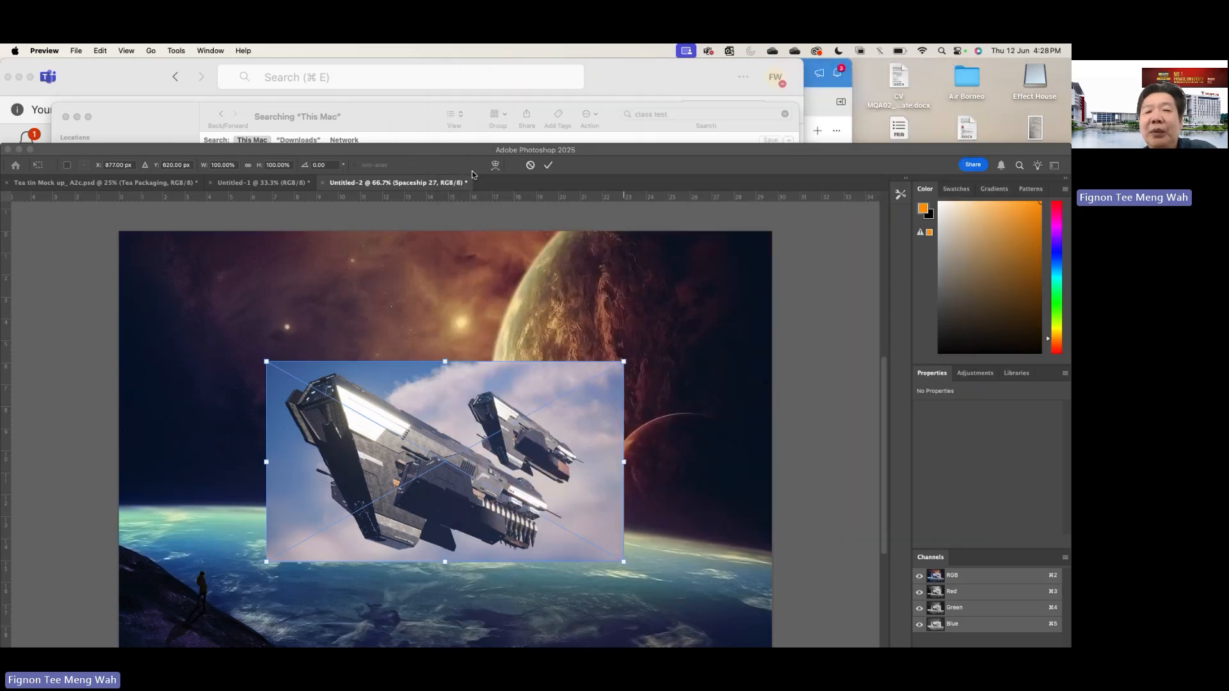
- Open OneDrive's 202409 module folder and go through Visual comm, GRADED EXERCISE 2 Pictures and Images set 2 to Planet set 2
left_click(410, 130)
left_click(772, 52)
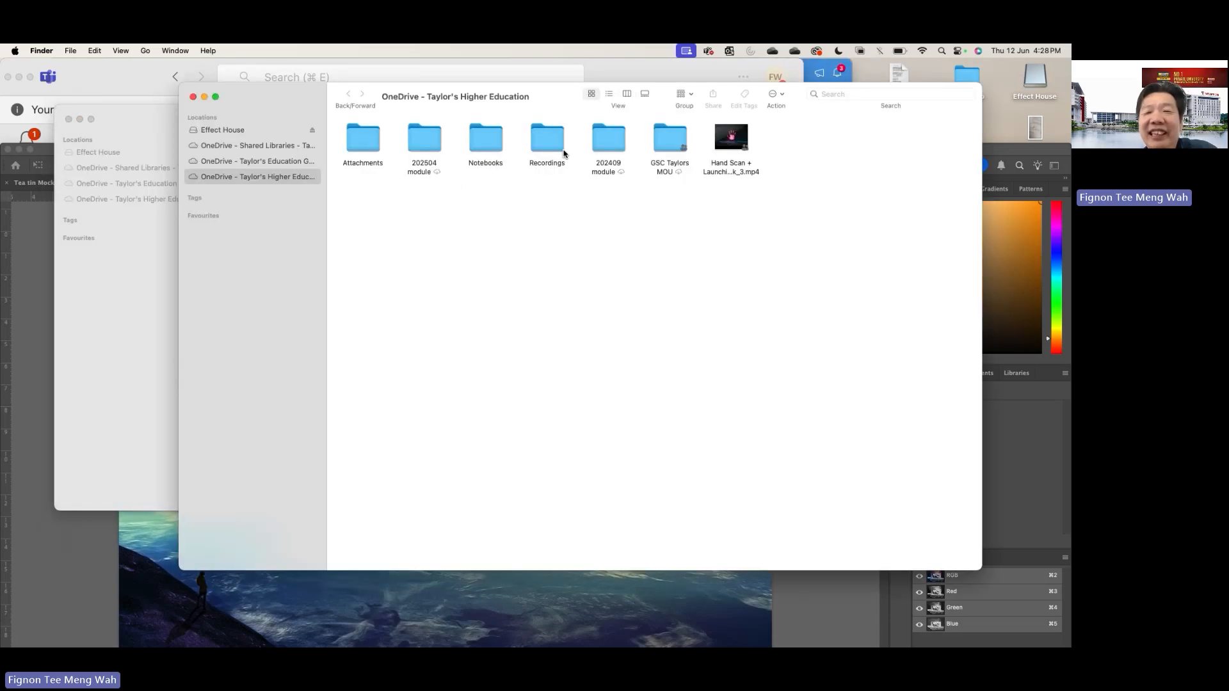
double_click(608, 141)
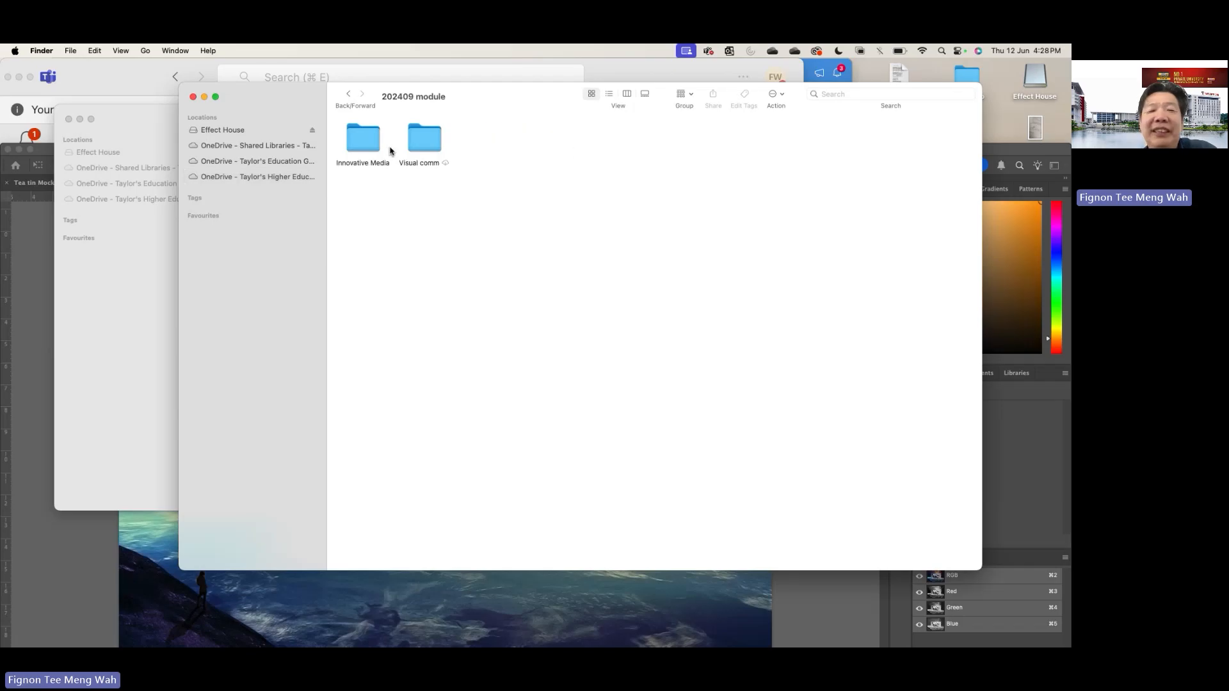
double_click(429, 144)
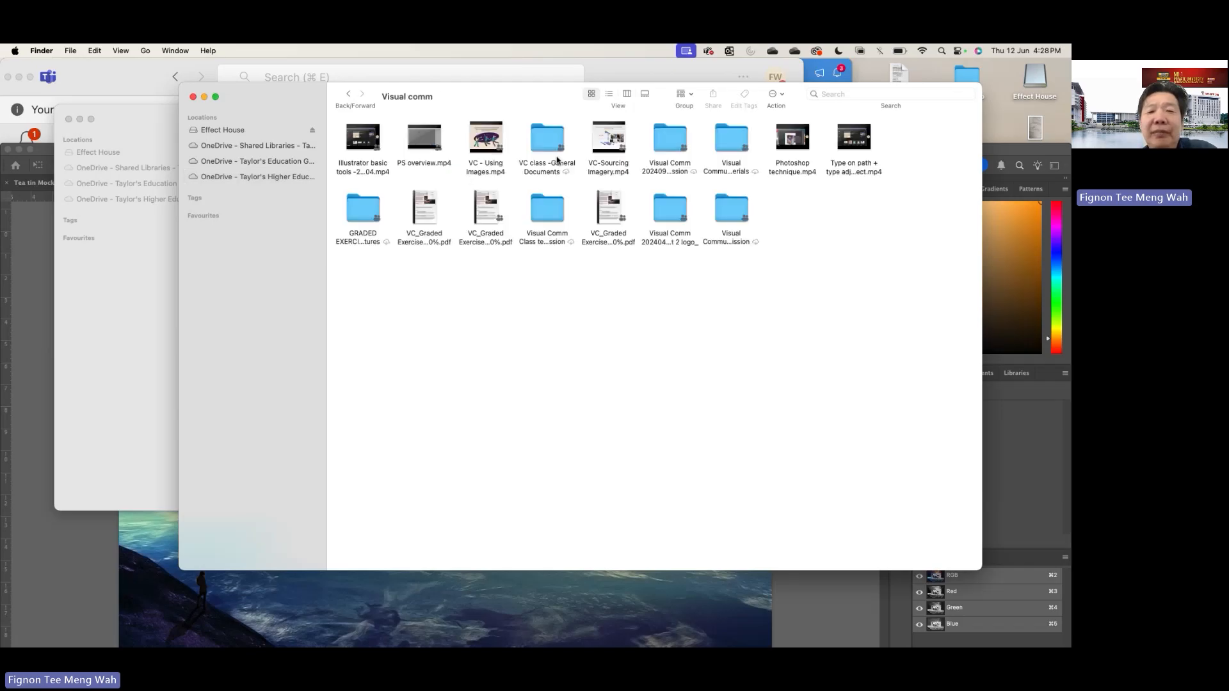
double_click(366, 218)
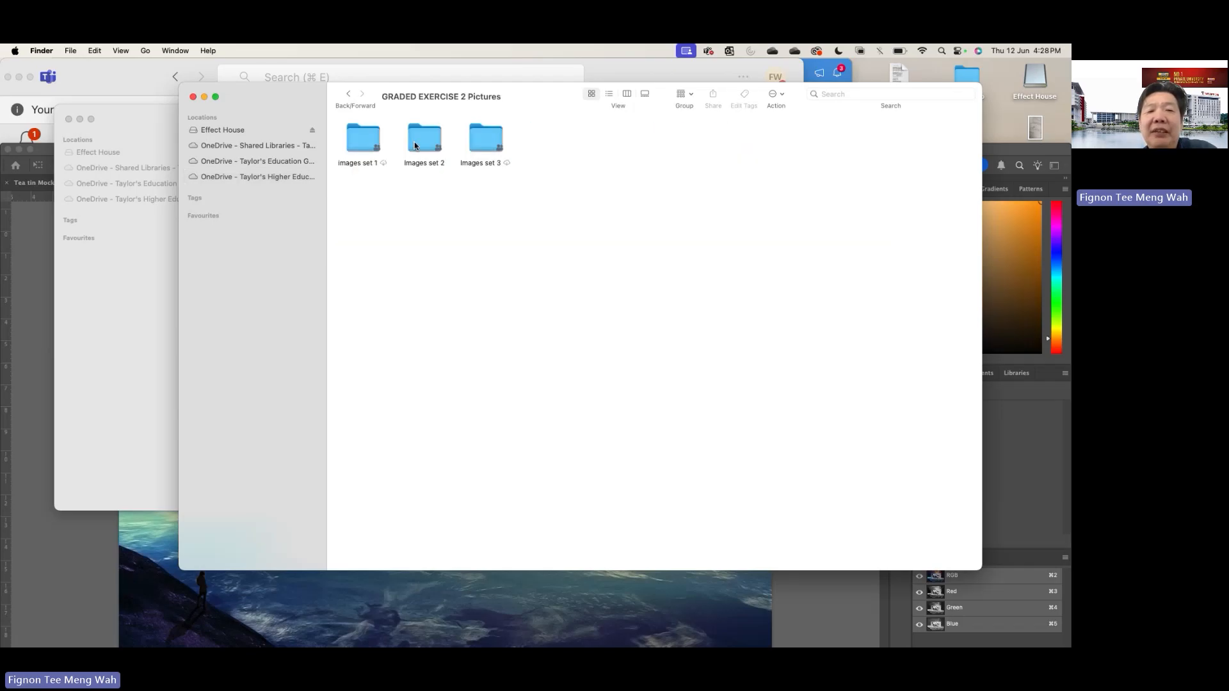
double_click(415, 145)
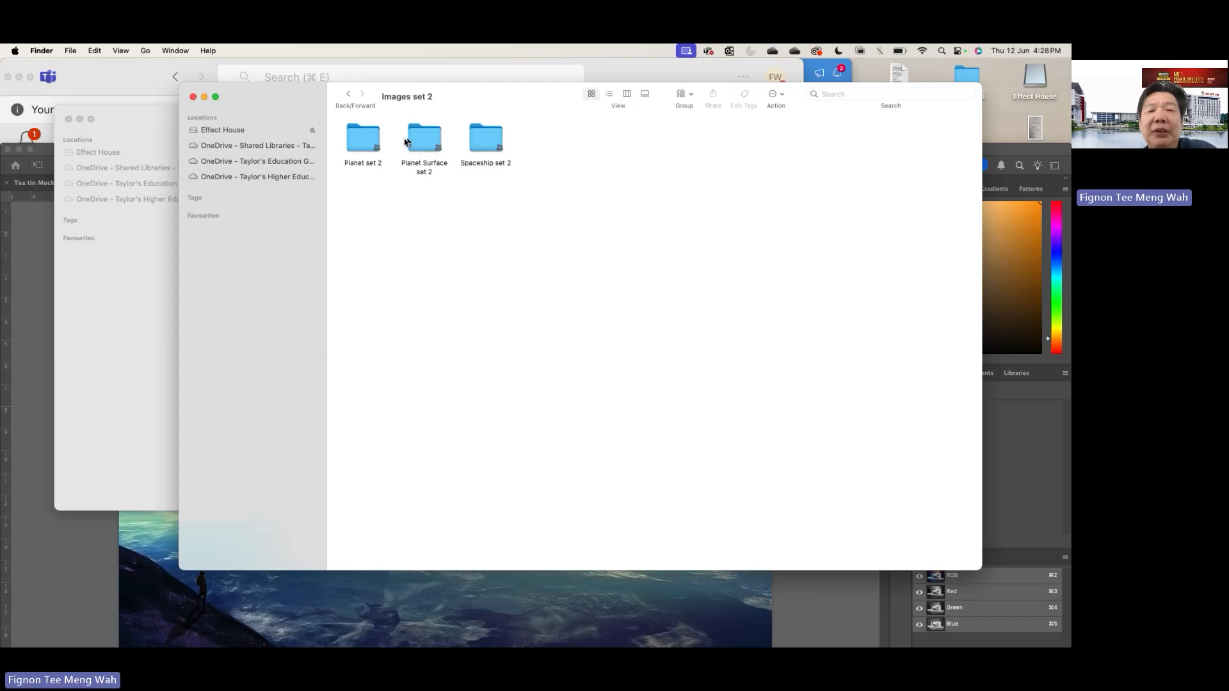
double_click(374, 145)
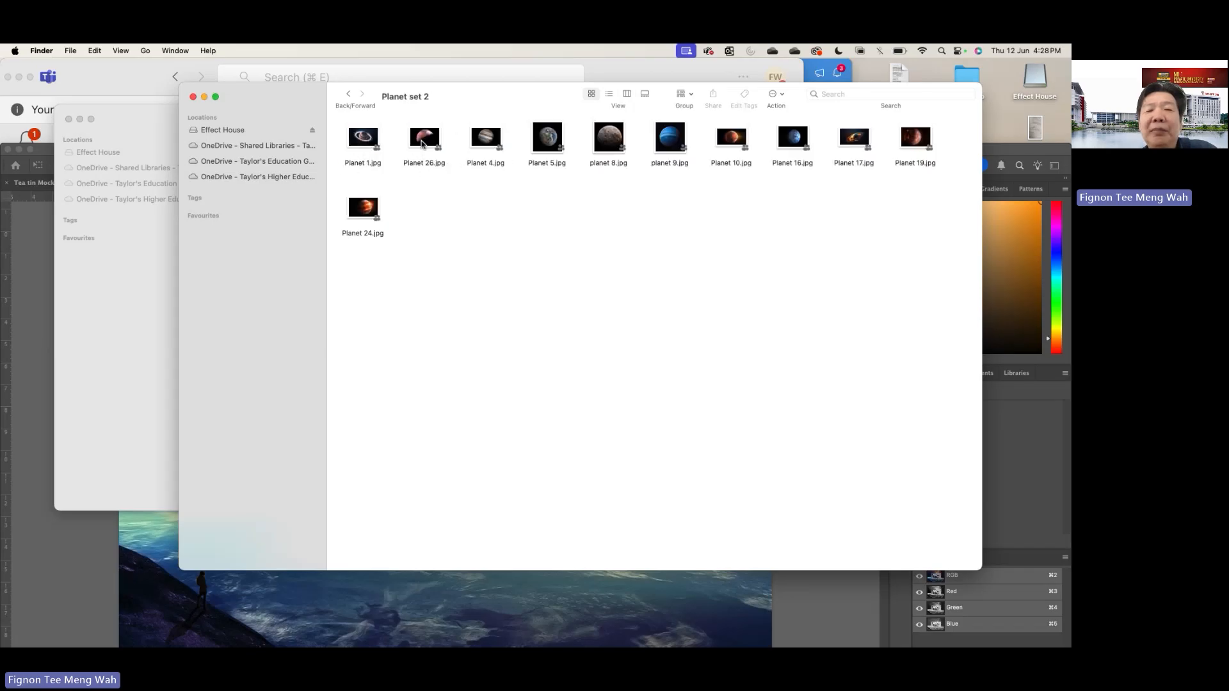
- Confirm the Spaceship 27 placement and place Planet 24.jpg from the Planet set 2 folder onto the A4 canvas
left_click(374, 209)
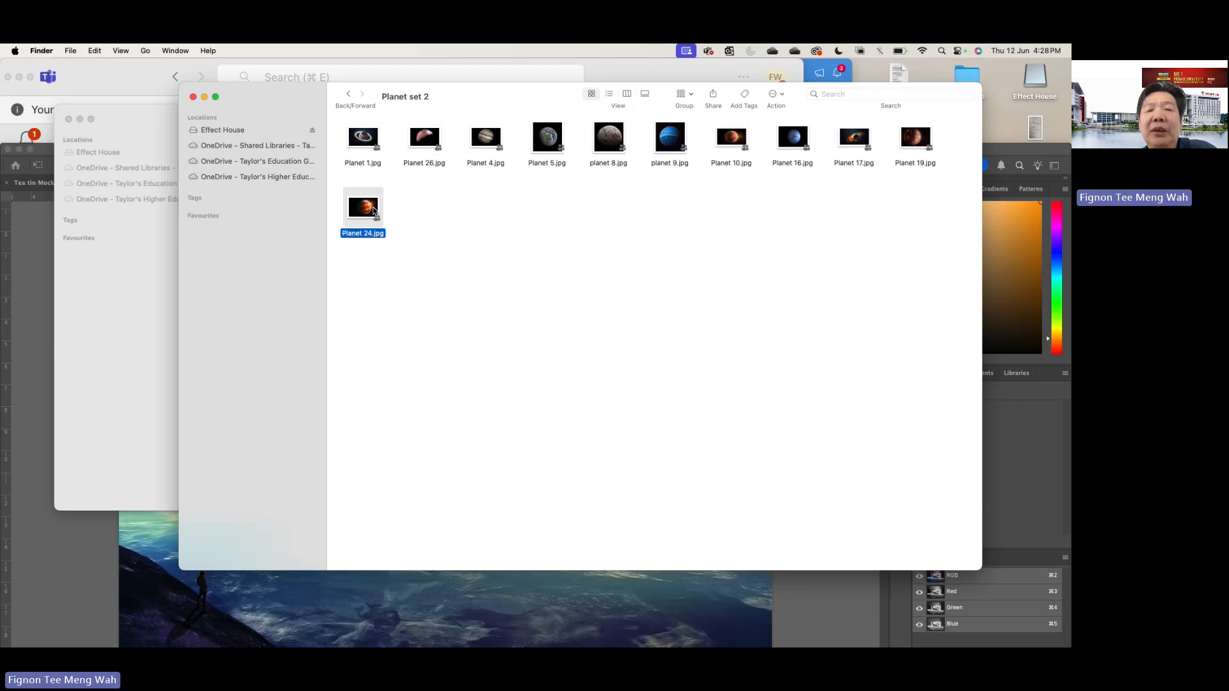
left_click_drag(516, 97, 702, 98)
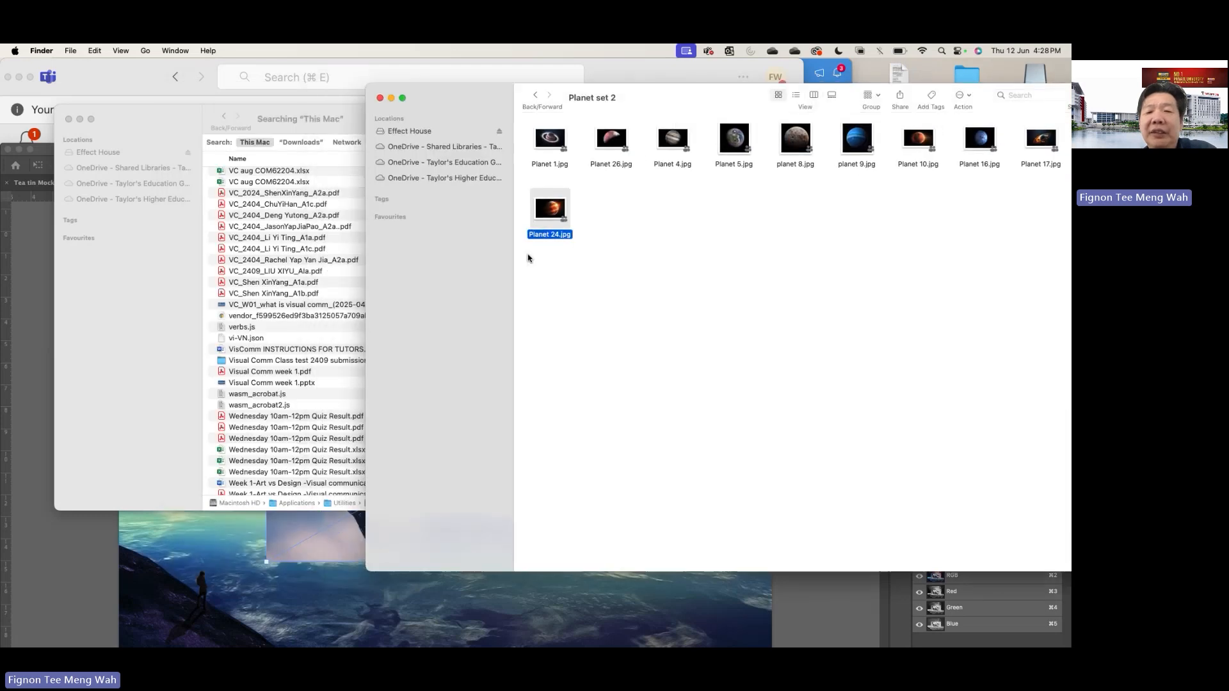
left_click_drag(548, 212, 420, 403)
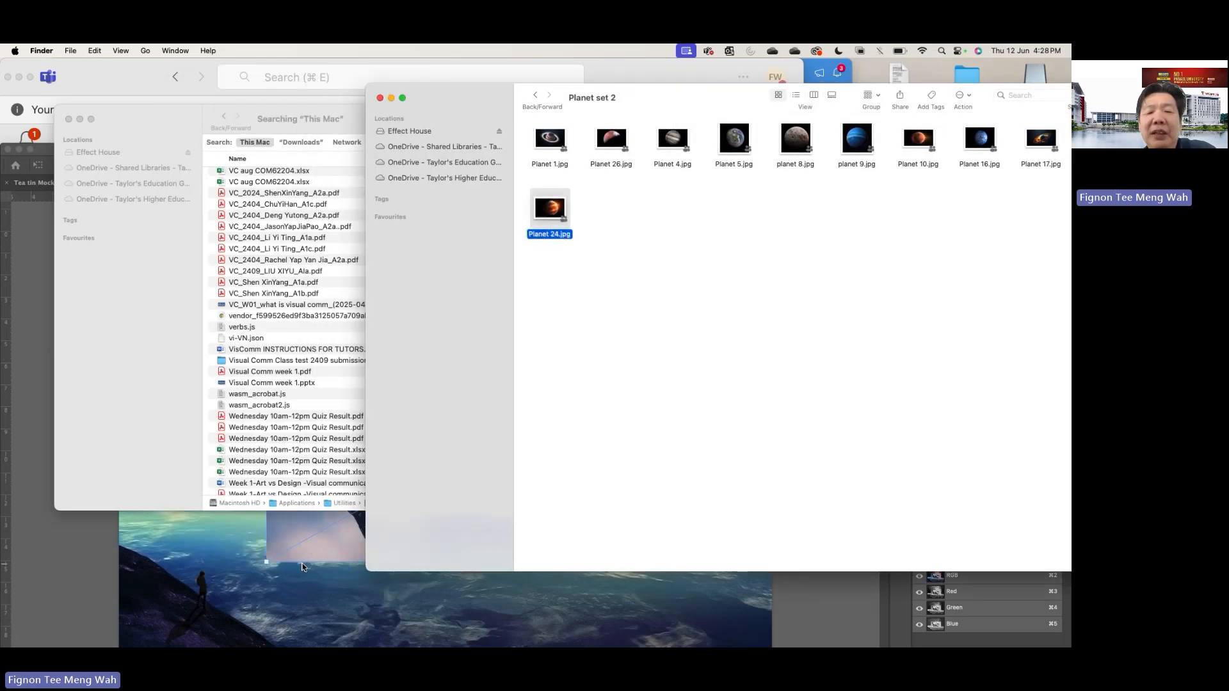
left_click(237, 575)
key("Return")
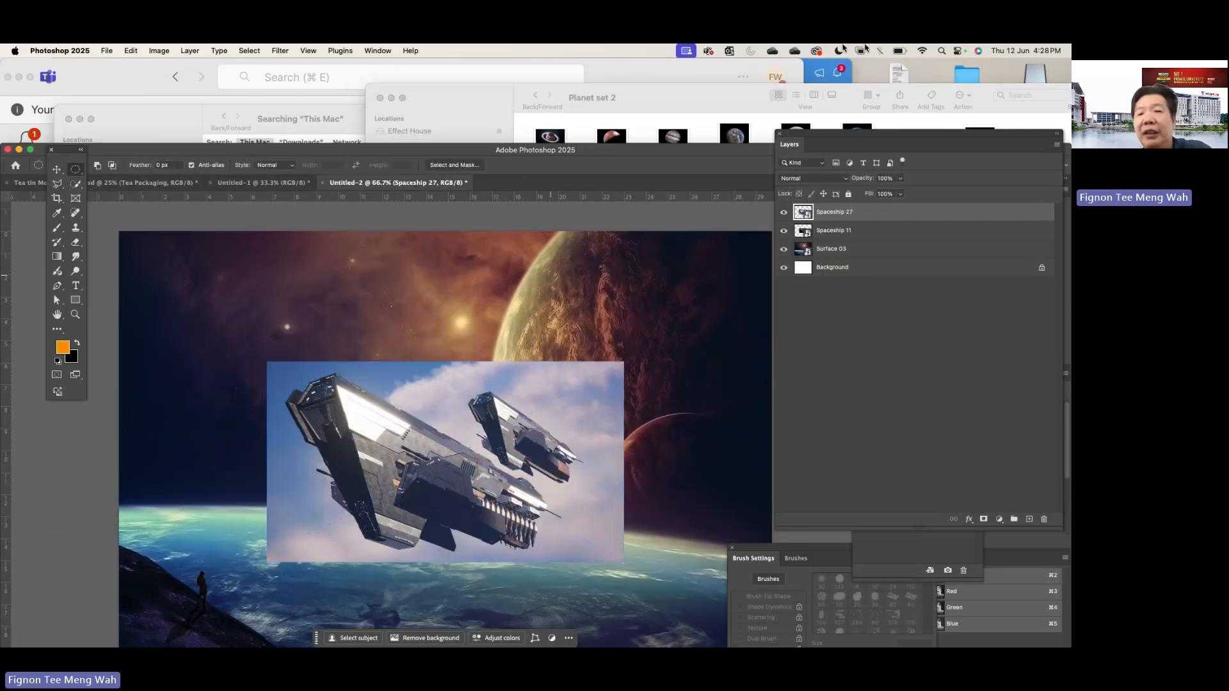
left_click(698, 108)
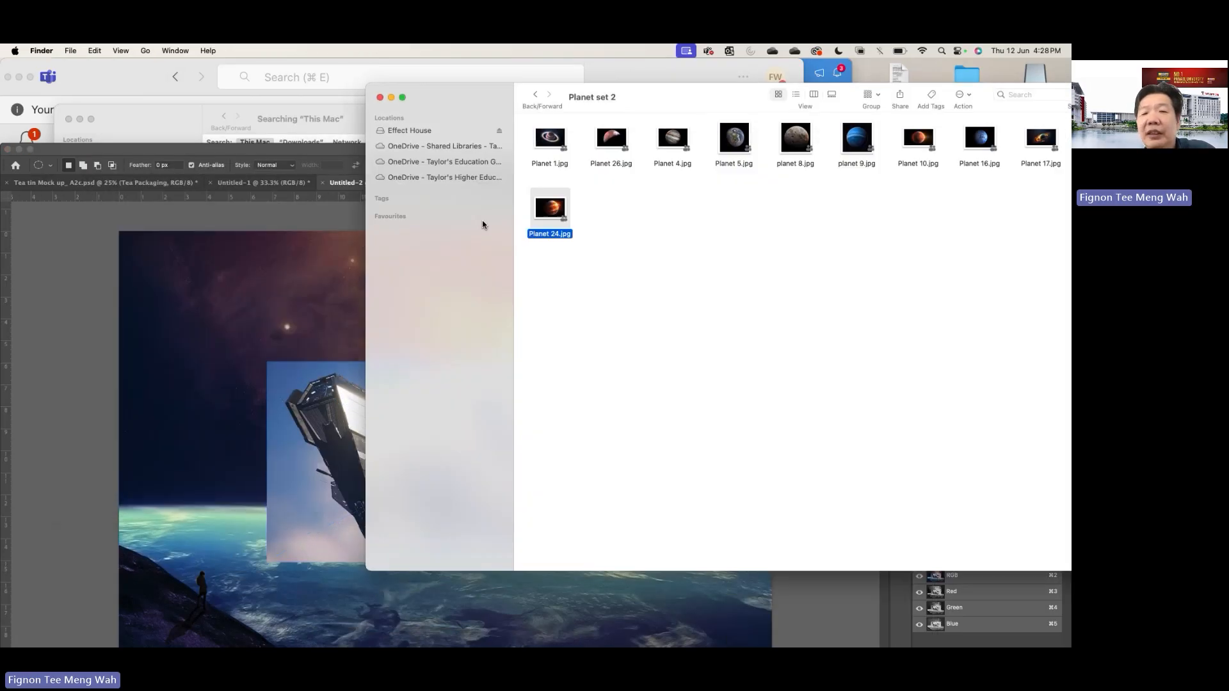
left_click_drag(554, 210, 304, 324)
key("Return")
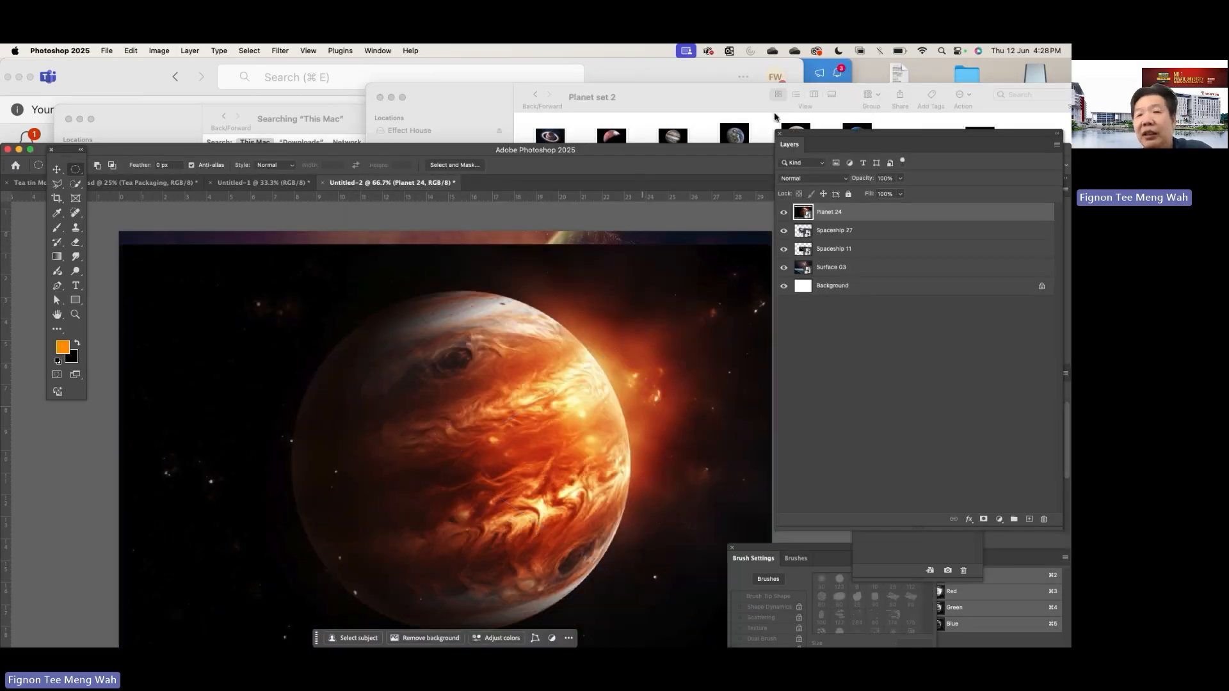
- Return to the Planet set 2 folder and place Planet 1.jpg onto the A4 canvas
left_click(728, 99)
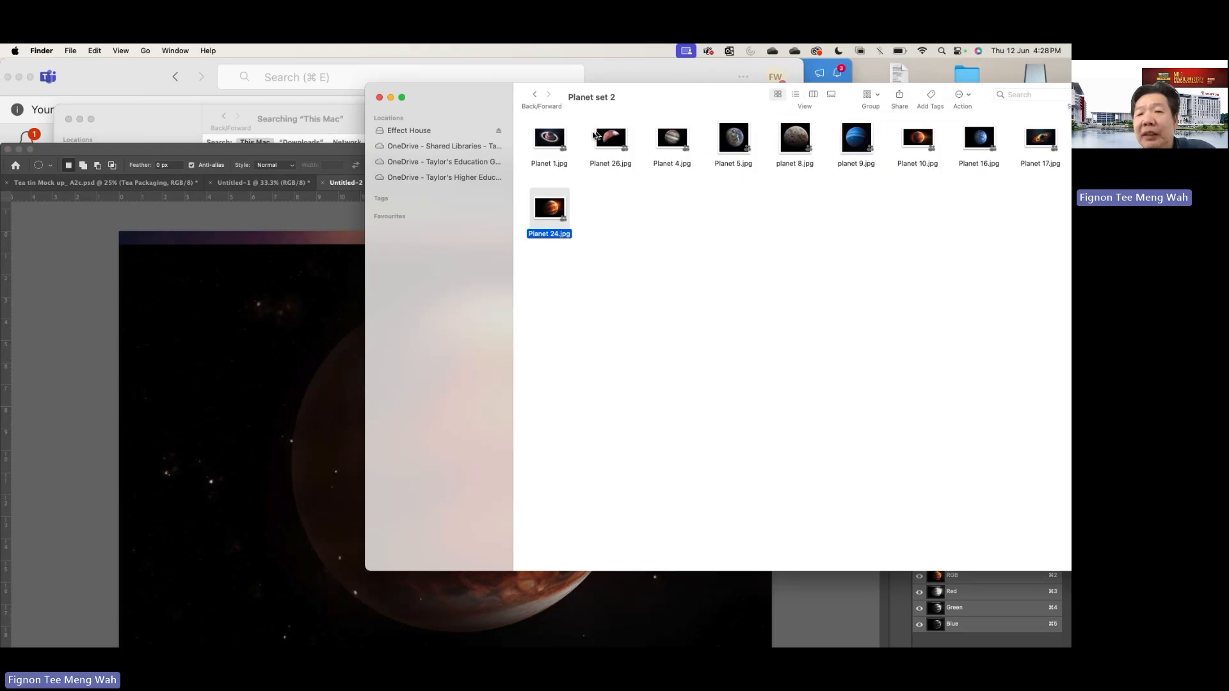
left_click(552, 144)
left_click_drag(551, 144, 305, 350)
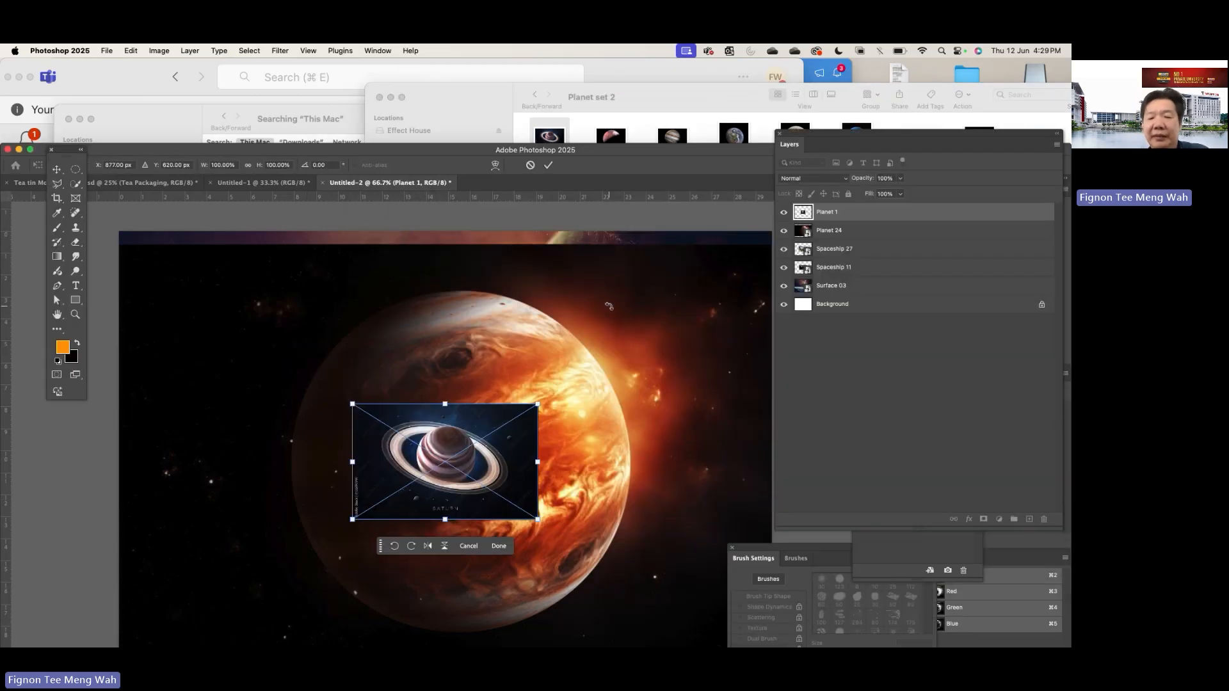
- Expand the Photoshop window to fill the screen, enlarge the placed Planet 1 image from its upper-right corner and confirm the transform
scroll(608, 307, "right", 3)
scroll(609, 307, "up", 1)
left_click_drag(632, 154, 722, 78)
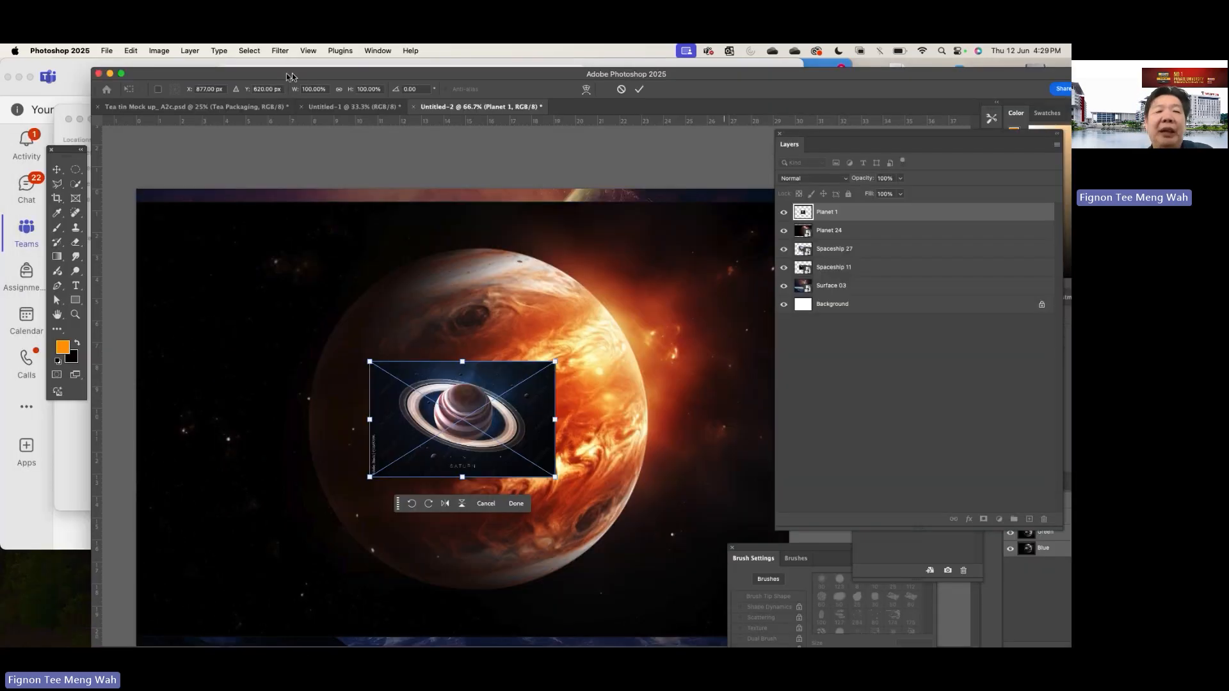
left_click(122, 74)
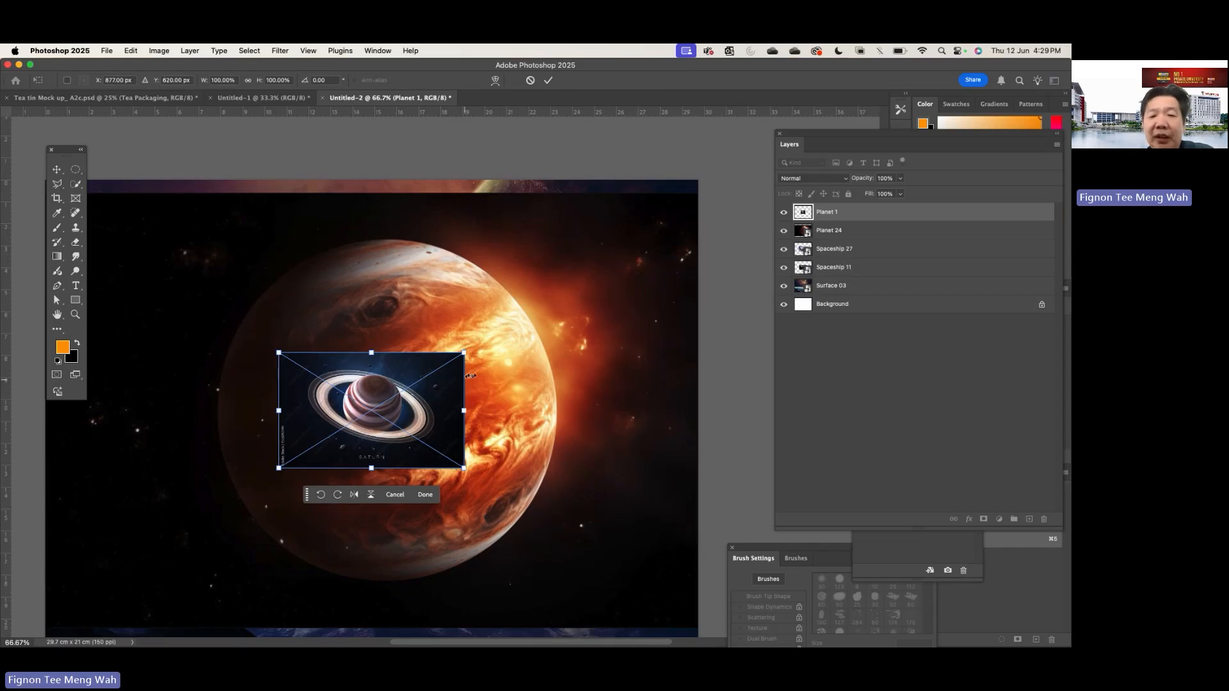
left_click_drag(465, 353, 609, 260)
key("Return")
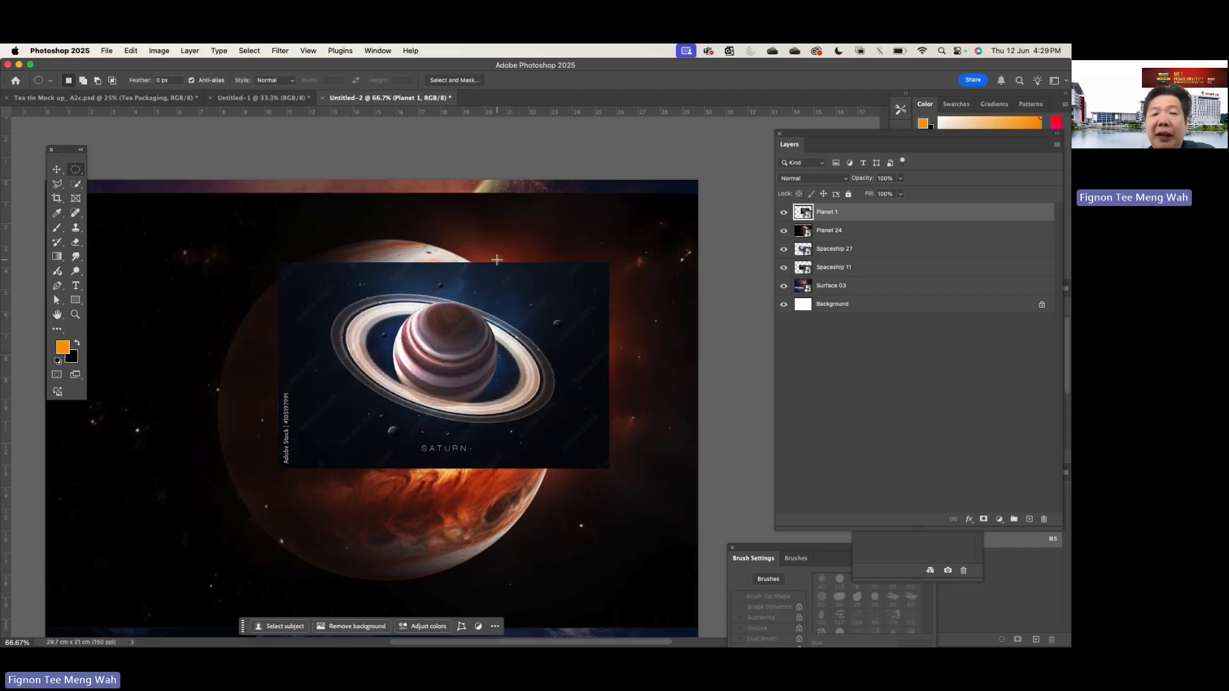
- Switch to the Move tool and rasterize the Planet 1 smart object layer
left_click(62, 166)
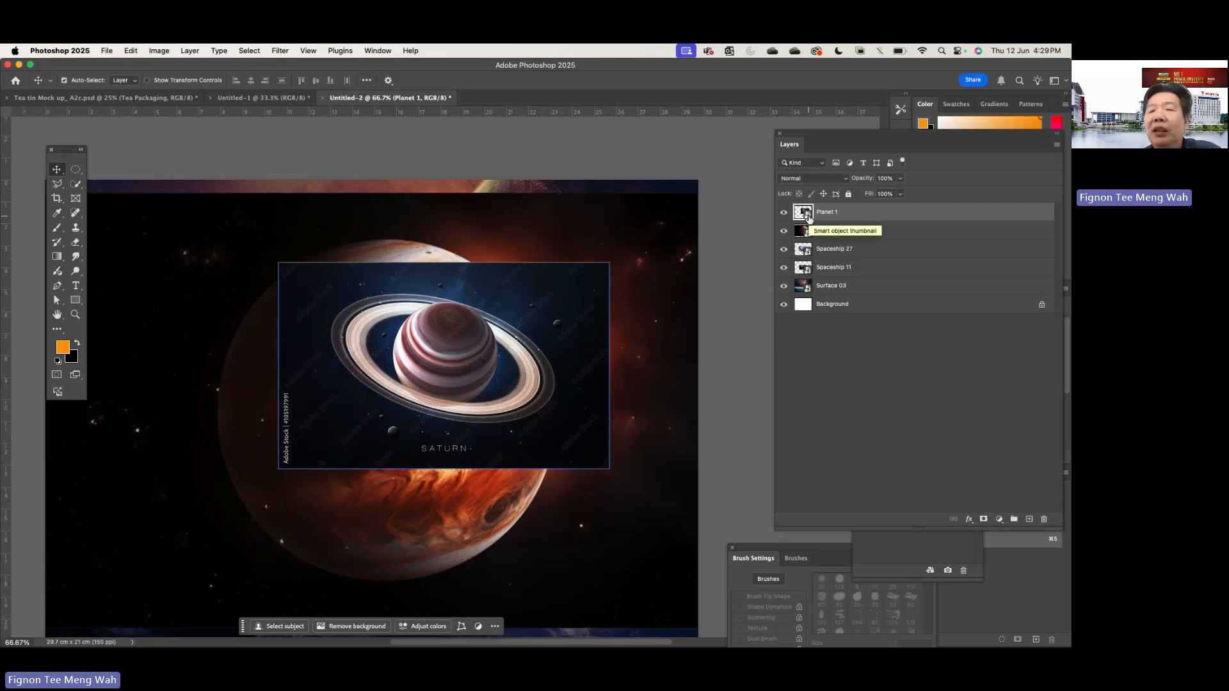
right_click(921, 213)
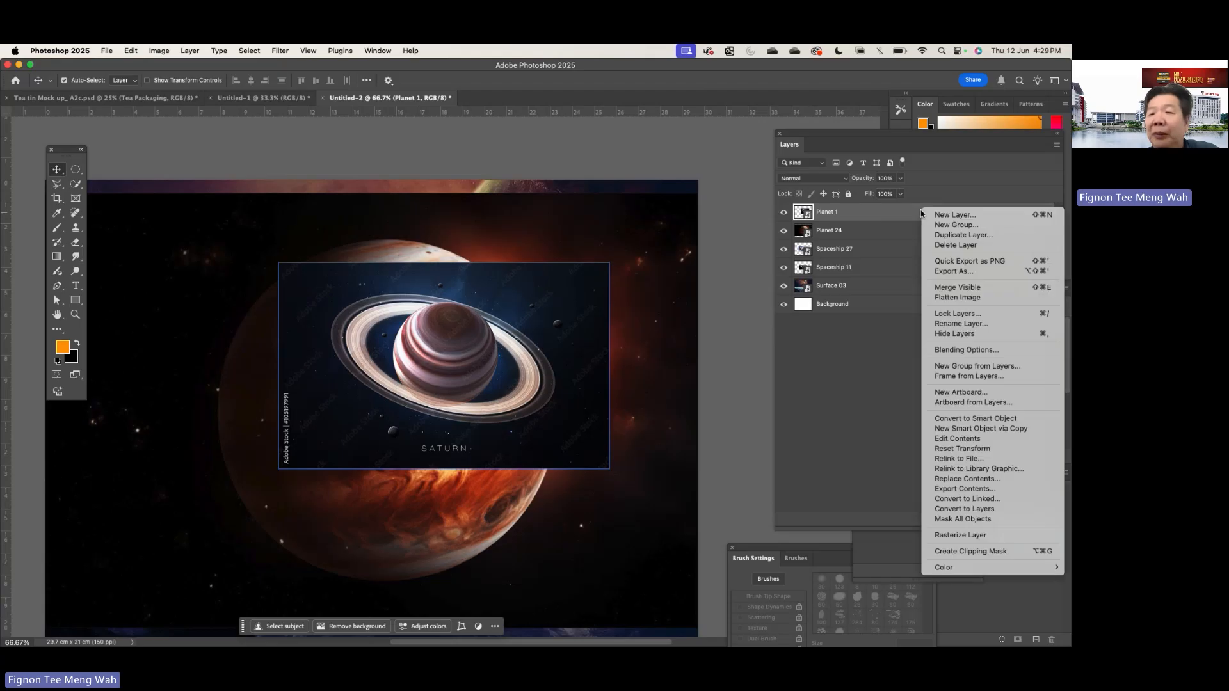
left_click(890, 218)
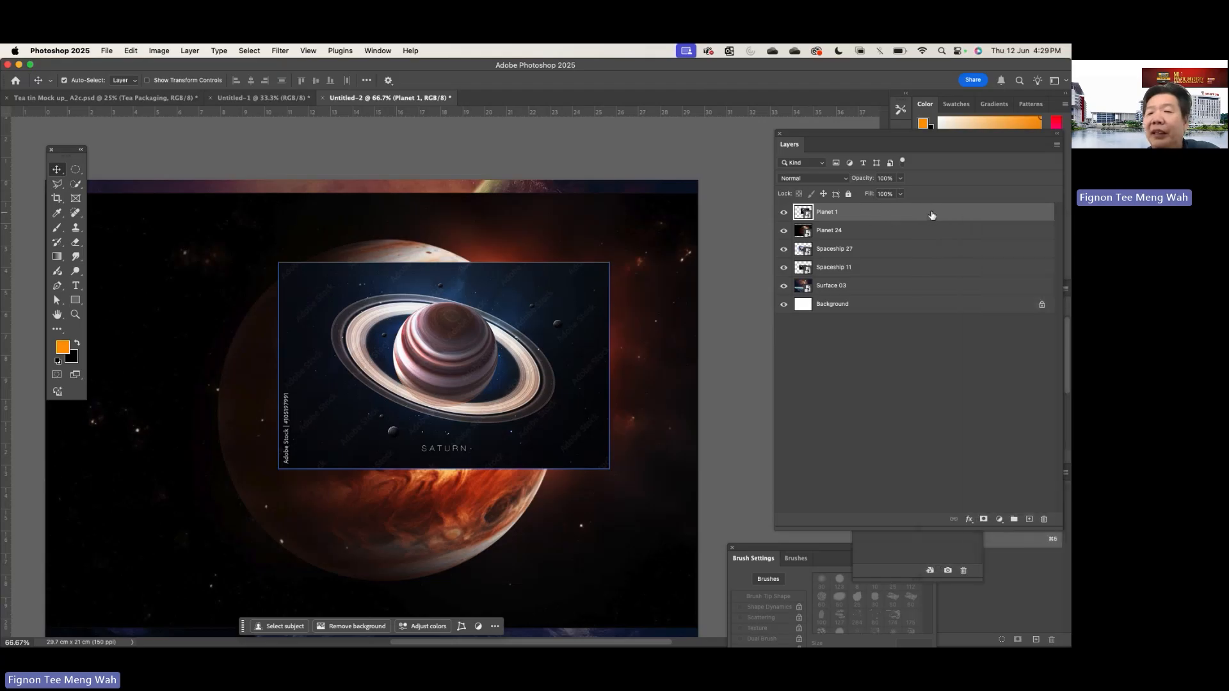
right_click(932, 215)
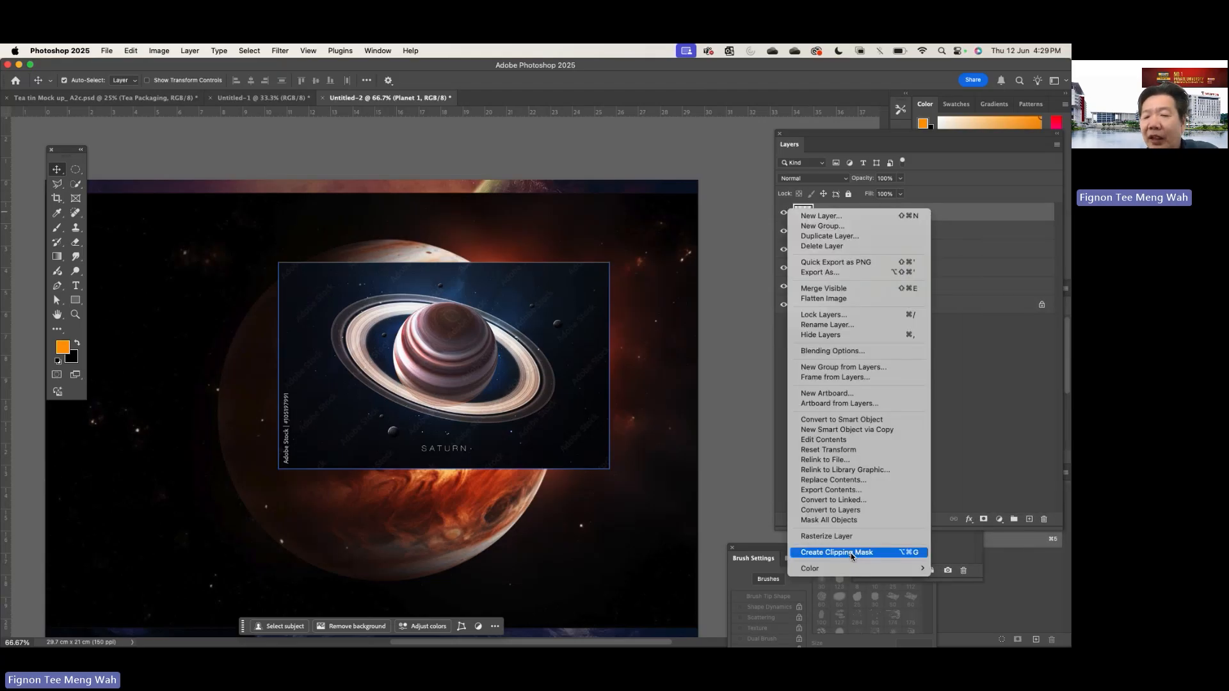
left_click(826, 536)
- Rasterize the Planet 24 and Spaceship 27 smart object layers
left_click(936, 248)
left_click(937, 231)
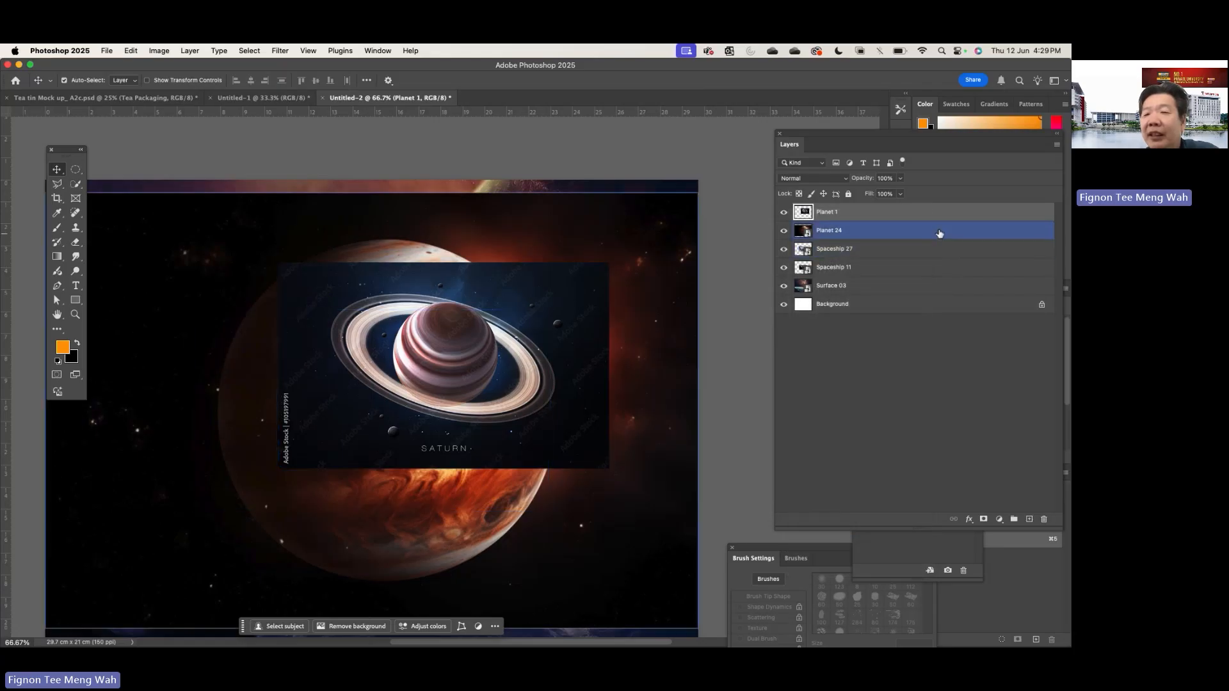
right_click(939, 232)
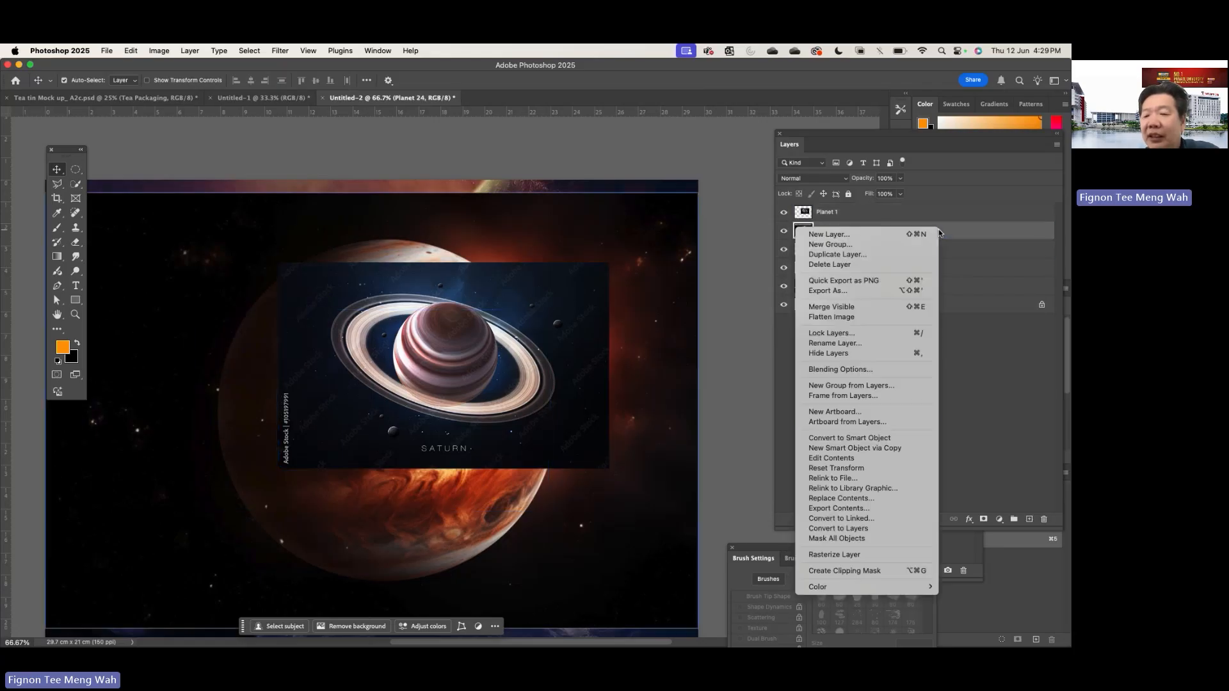
left_click(881, 555)
left_click(963, 249)
right_click(964, 251)
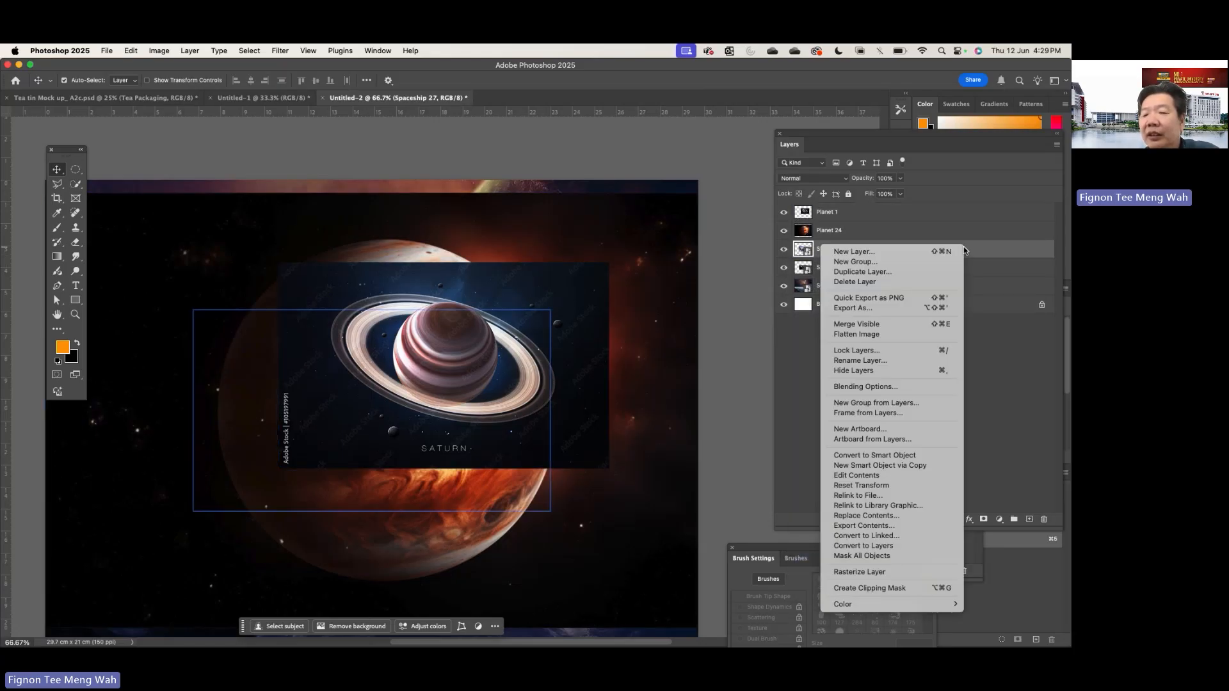
left_click(923, 573)
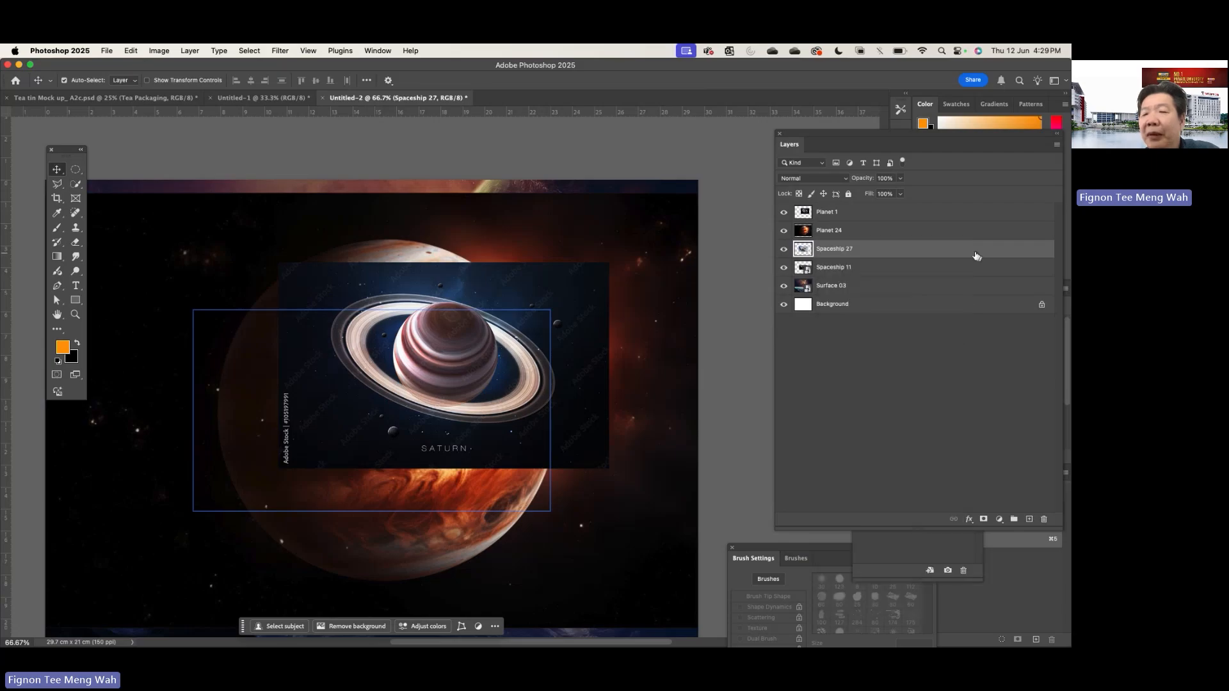
- Rasterize the Spaceship 11 and Surface 03 smart object layers
left_click(952, 269)
right_click(952, 270)
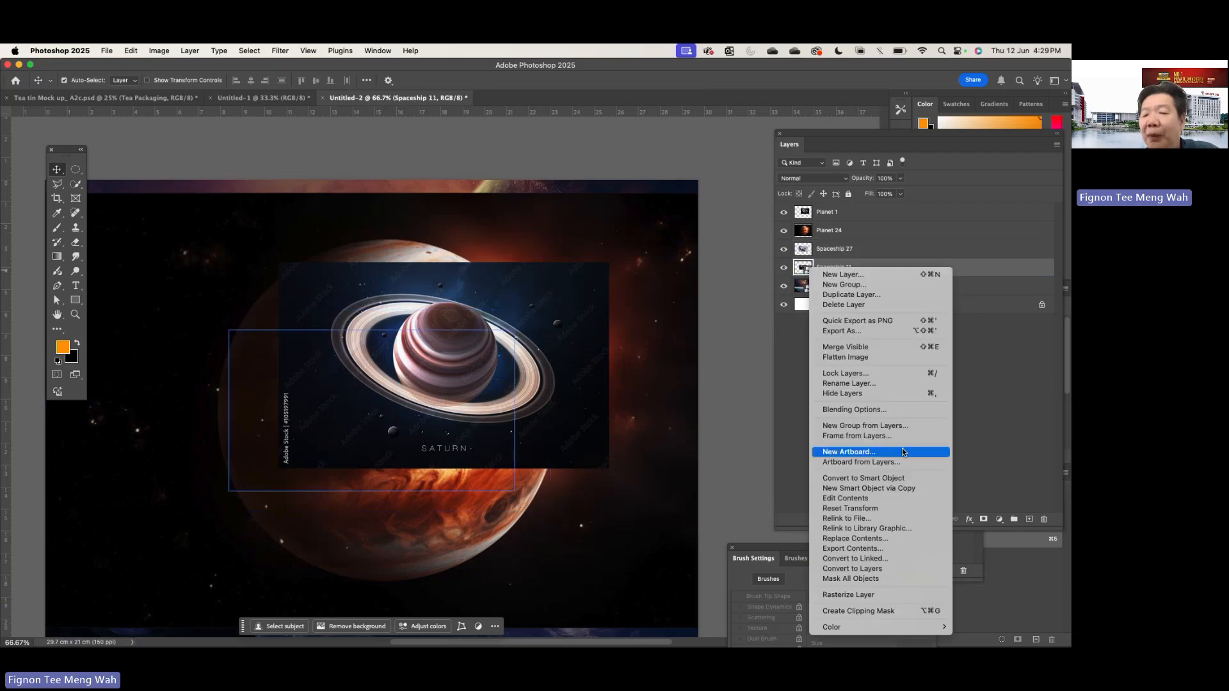
left_click(881, 595)
left_click(918, 288)
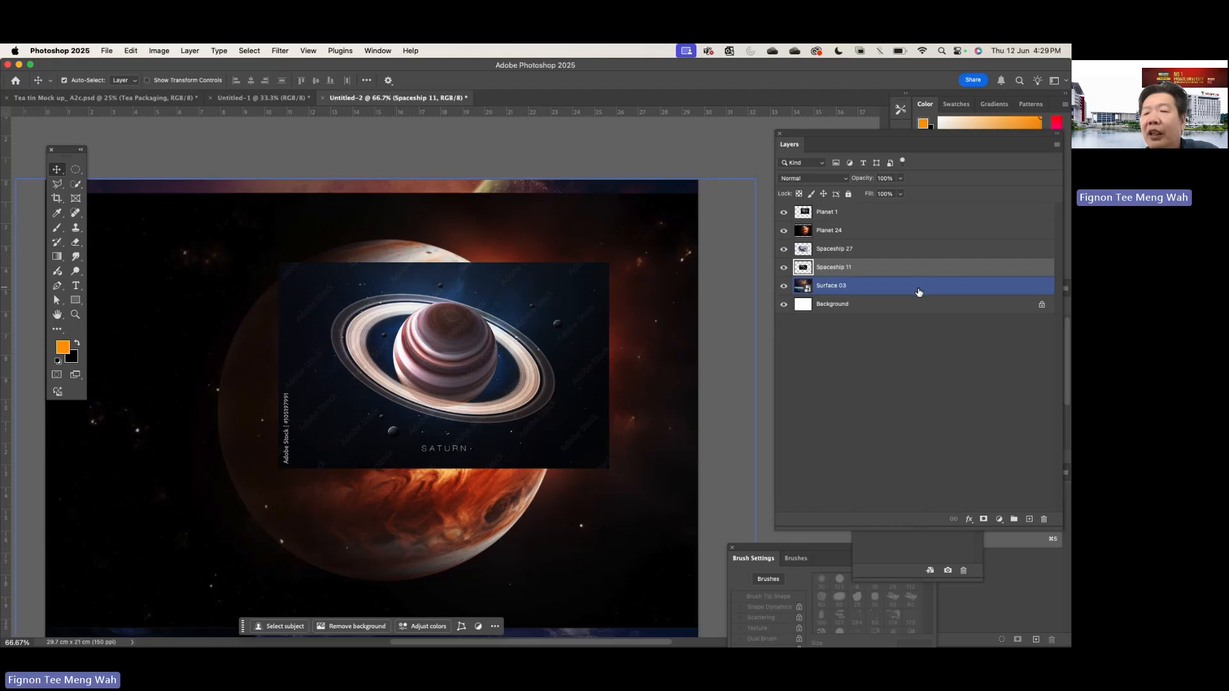
right_click(919, 290)
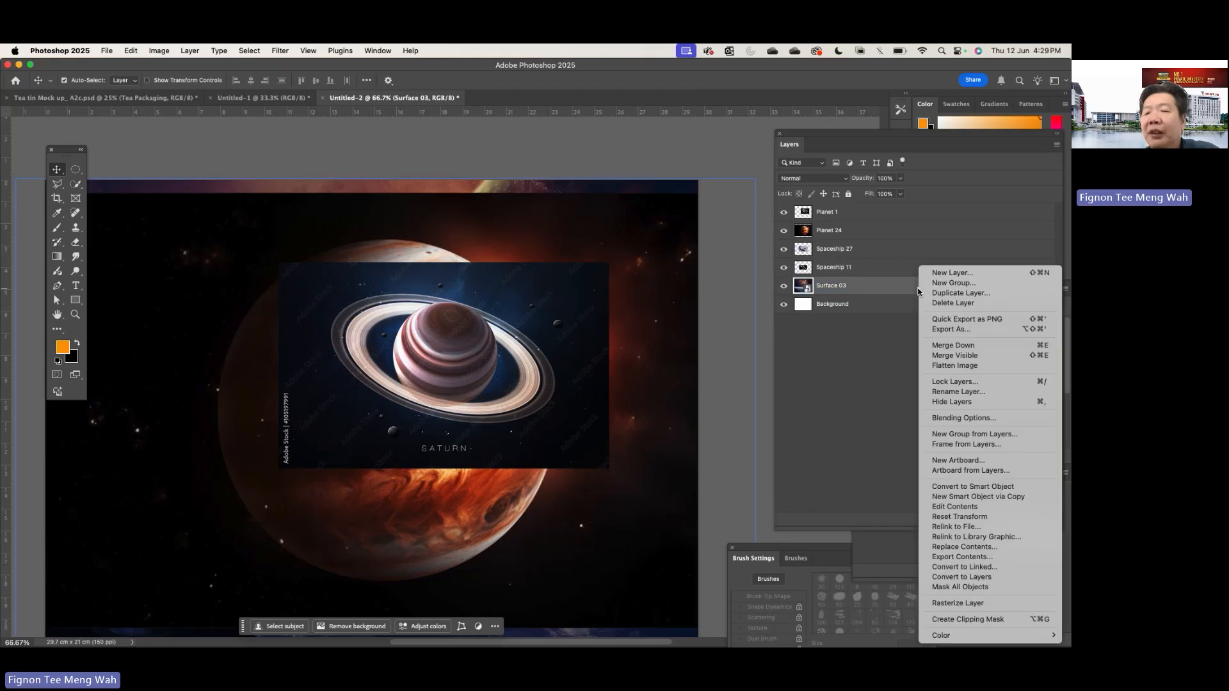
left_click(934, 605)
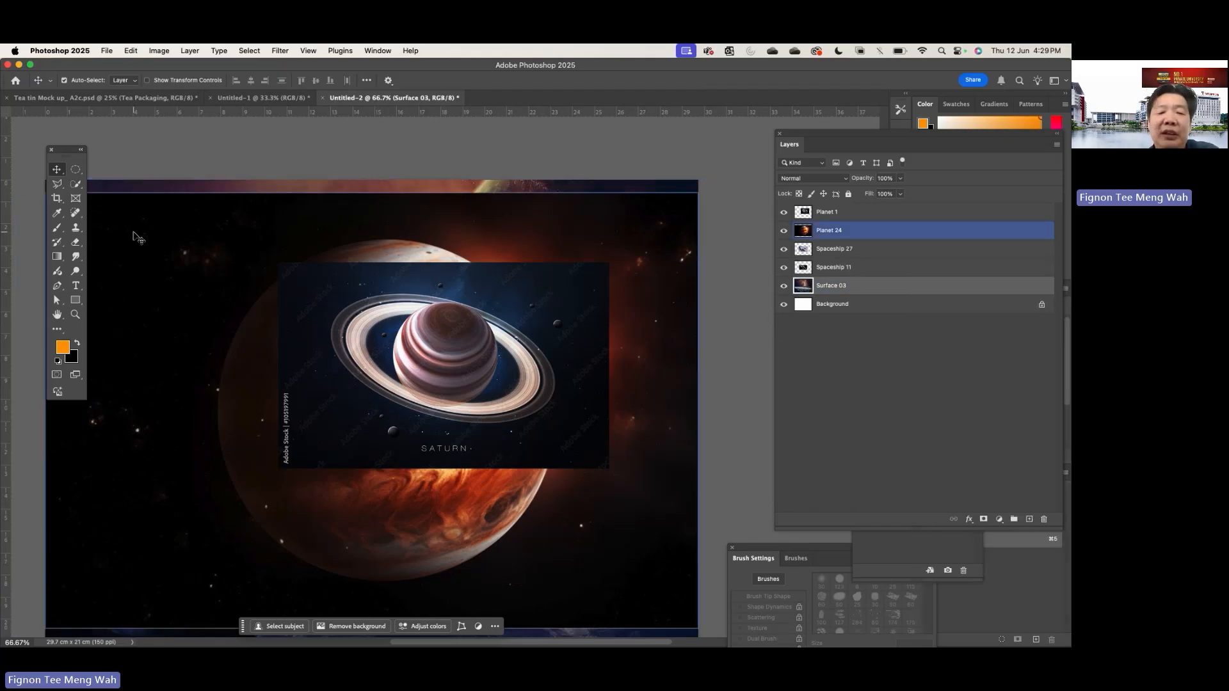
- Move the Planet 1 image to the lower right of the canvas and shift the Planet 24 image slightly right
left_click(472, 379)
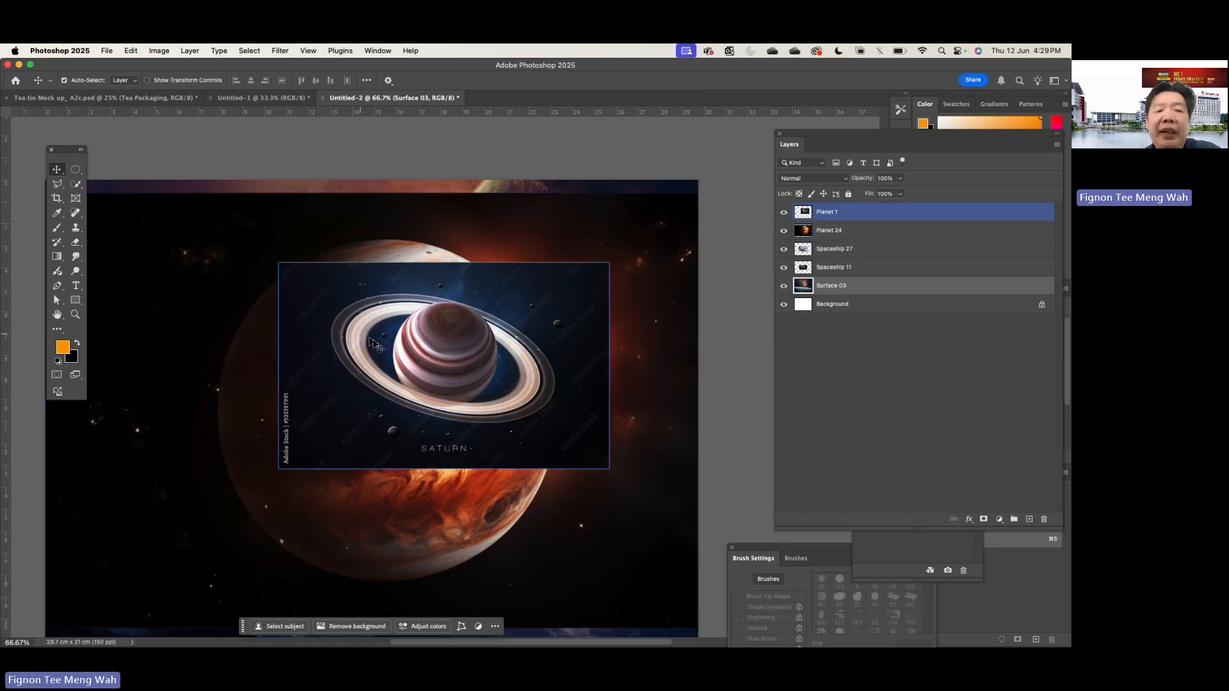
left_click_drag(365, 313, 458, 413)
left_click_drag(280, 288, 319, 283)
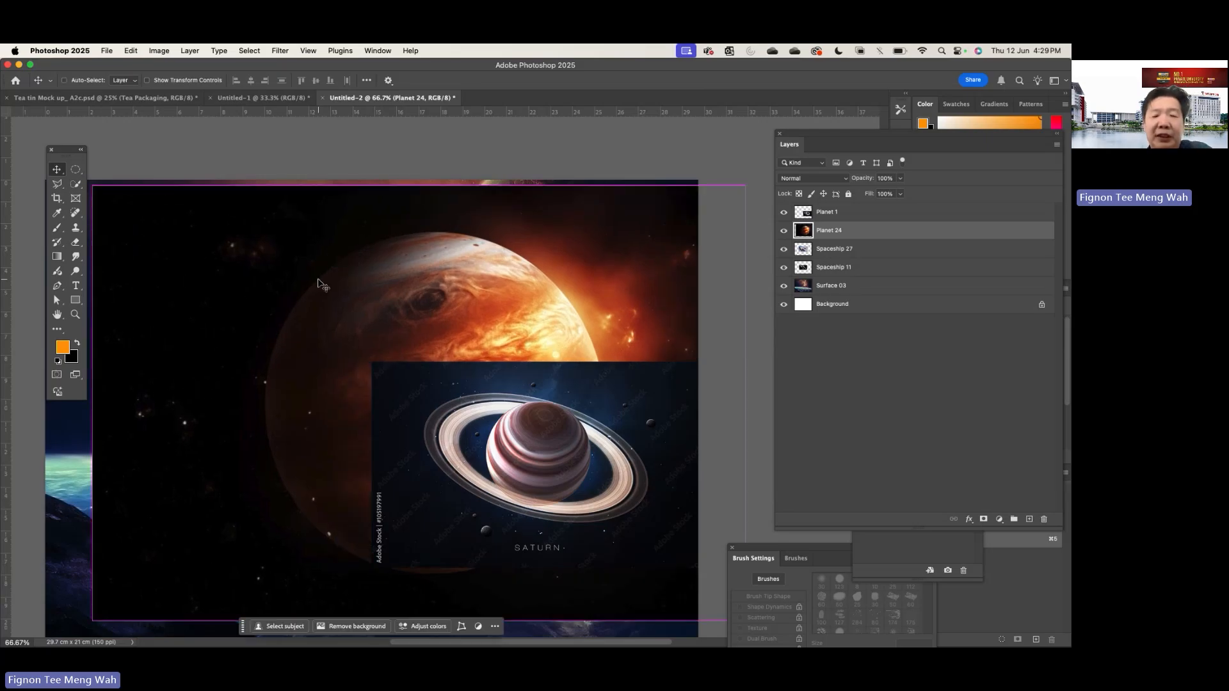
- Free-transform Planet 24 to less than half its size, position it in the upper-left area of the canvas and confirm
key("super+t")
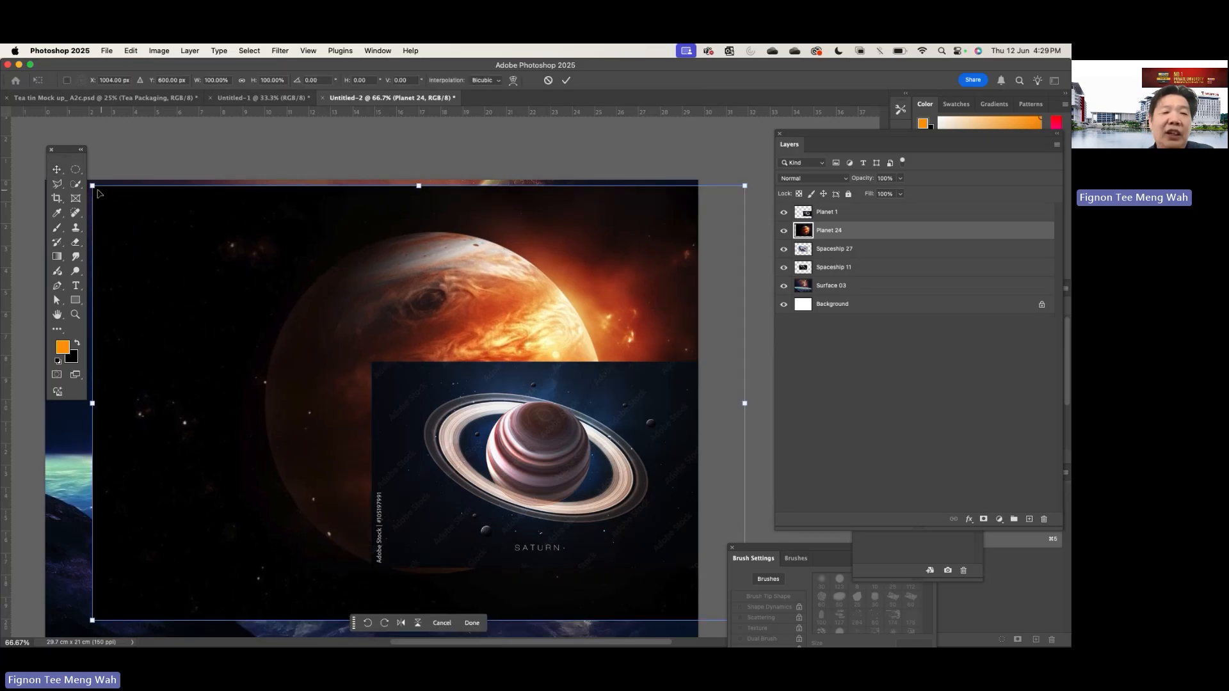
left_click_drag(92, 186, 201, 244)
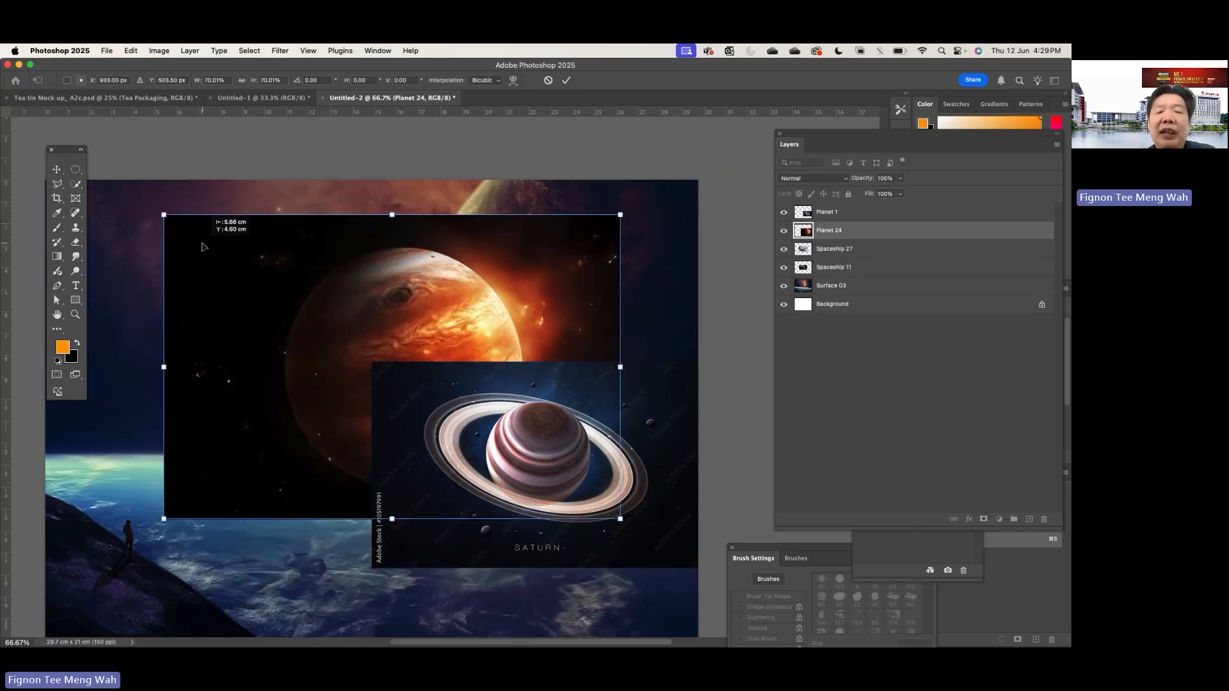
left_click_drag(619, 221, 449, 329)
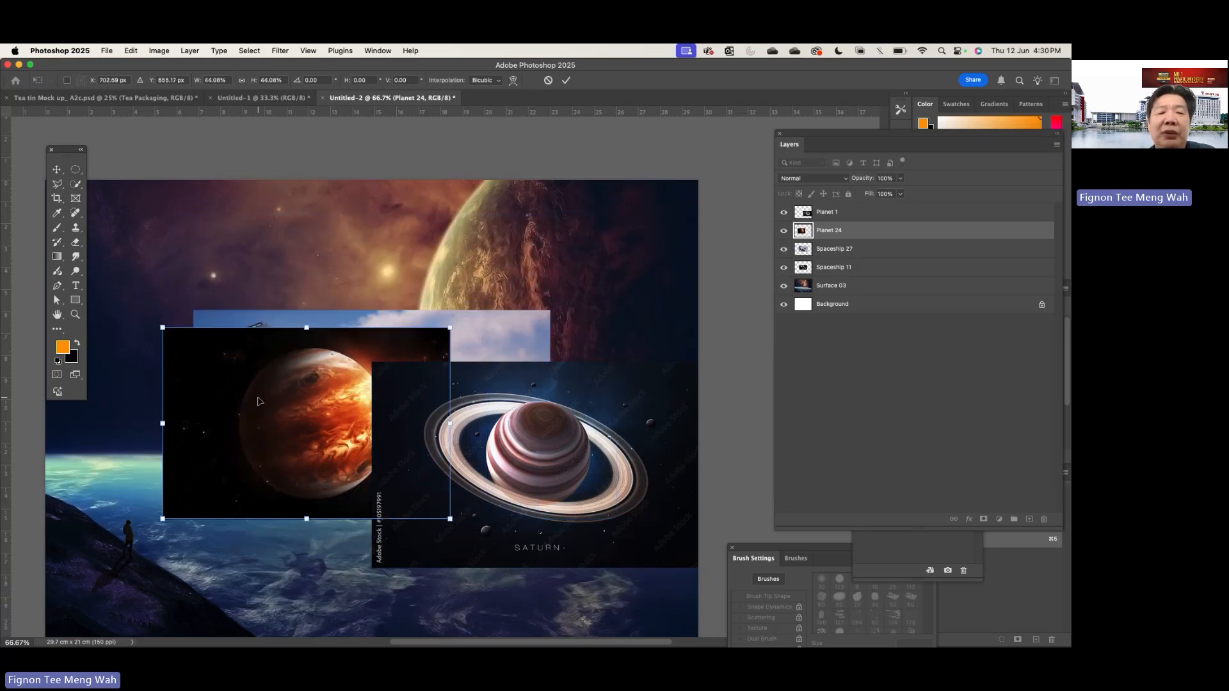
left_click_drag(369, 429, 265, 301)
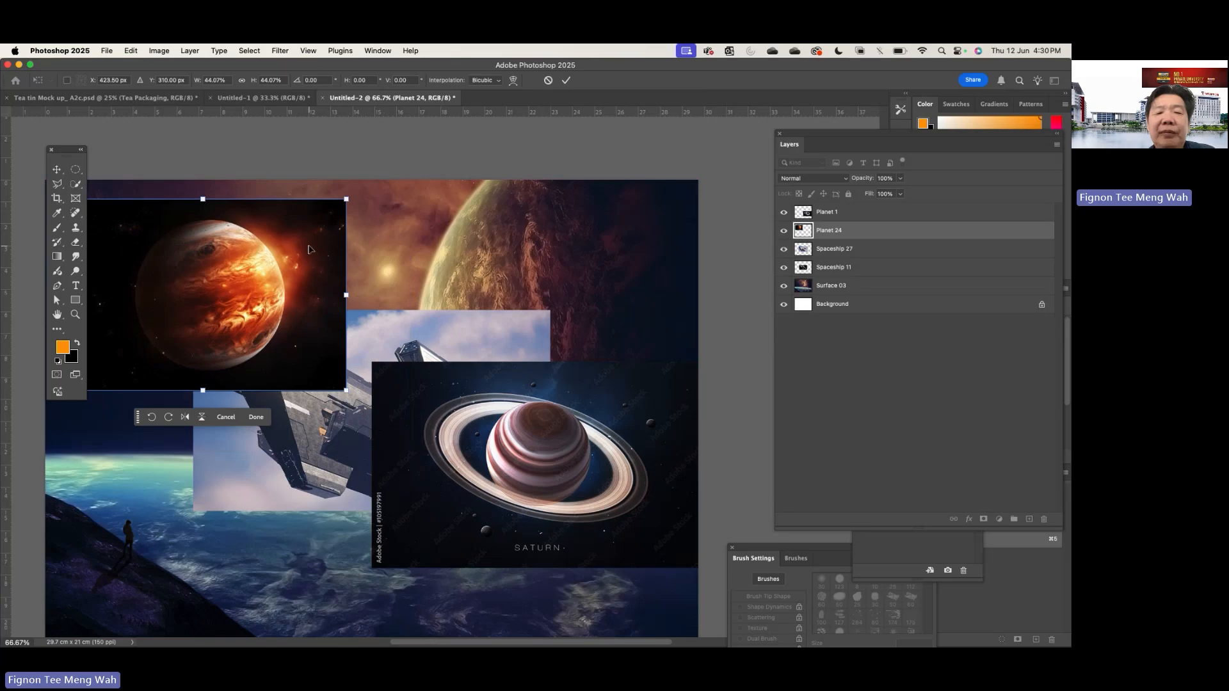
left_click_drag(309, 249, 370, 240)
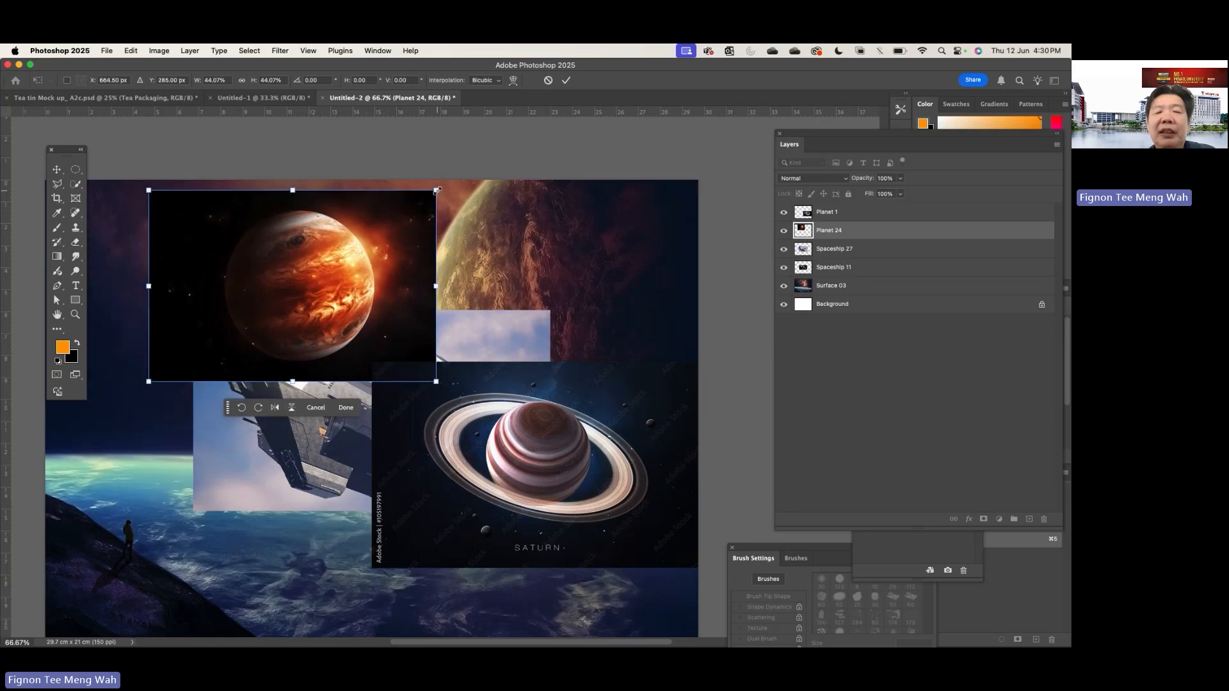
left_click_drag(438, 190, 432, 196)
key("Return")
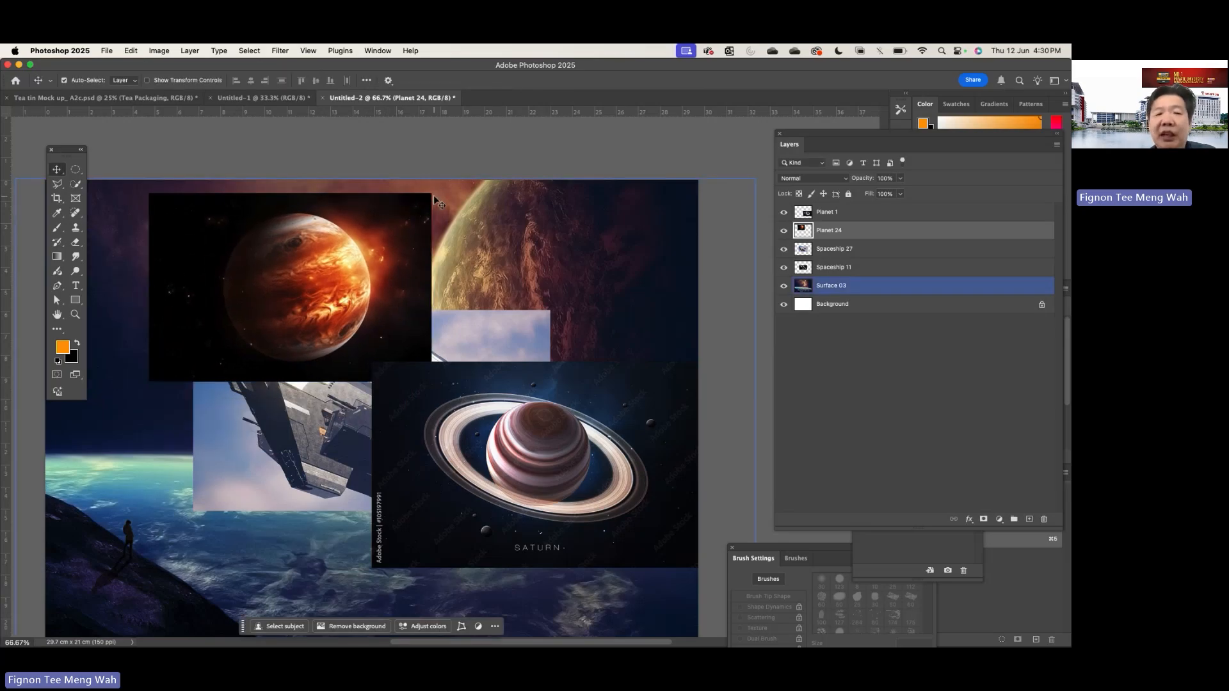
- Try erasing part of Planet 24's black background with the Eraser tool and undo the stroke
scroll(289, 239, "up", 3)
scroll(288, 240, "left", 3)
scroll(285, 237, "down", 2)
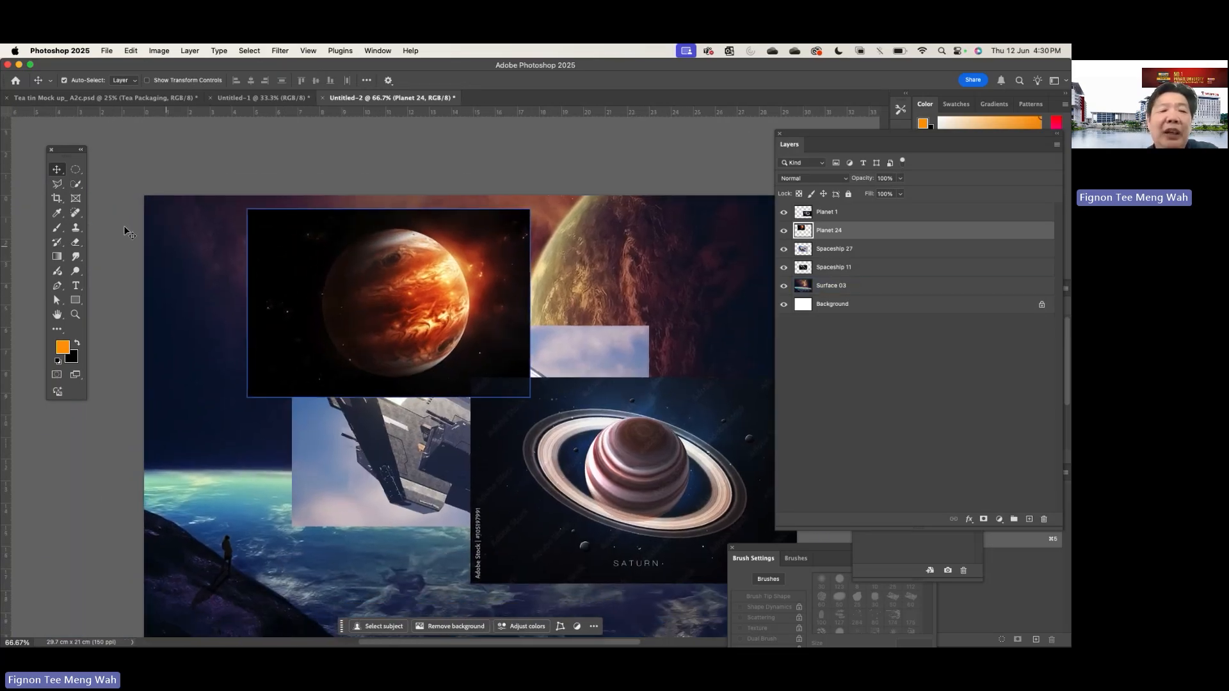
left_click(75, 242)
mouse_move(451, 211)
left_mouse_down()
mouse_move(495, 250)
mouse_move(511, 317)
mouse_move(443, 402)
mouse_move(510, 360)
mouse_move(529, 310)
mouse_move(470, 211)
mouse_move(493, 329)
mouse_move(499, 234)
mouse_move(515, 213)
mouse_move(508, 284)
left_mouse_up()
key("super+z")
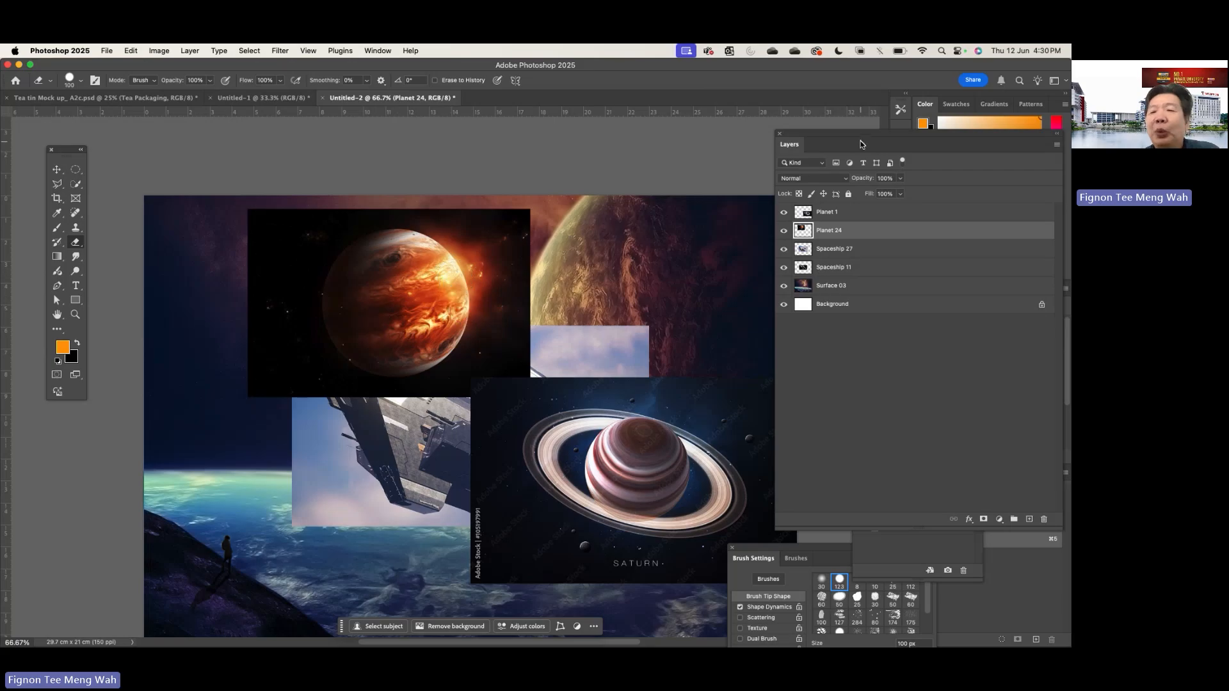
- Try the Screen blend mode on the Planet 24 layer and move the planet up and to the right
left_click_drag(862, 137, 650, 128)
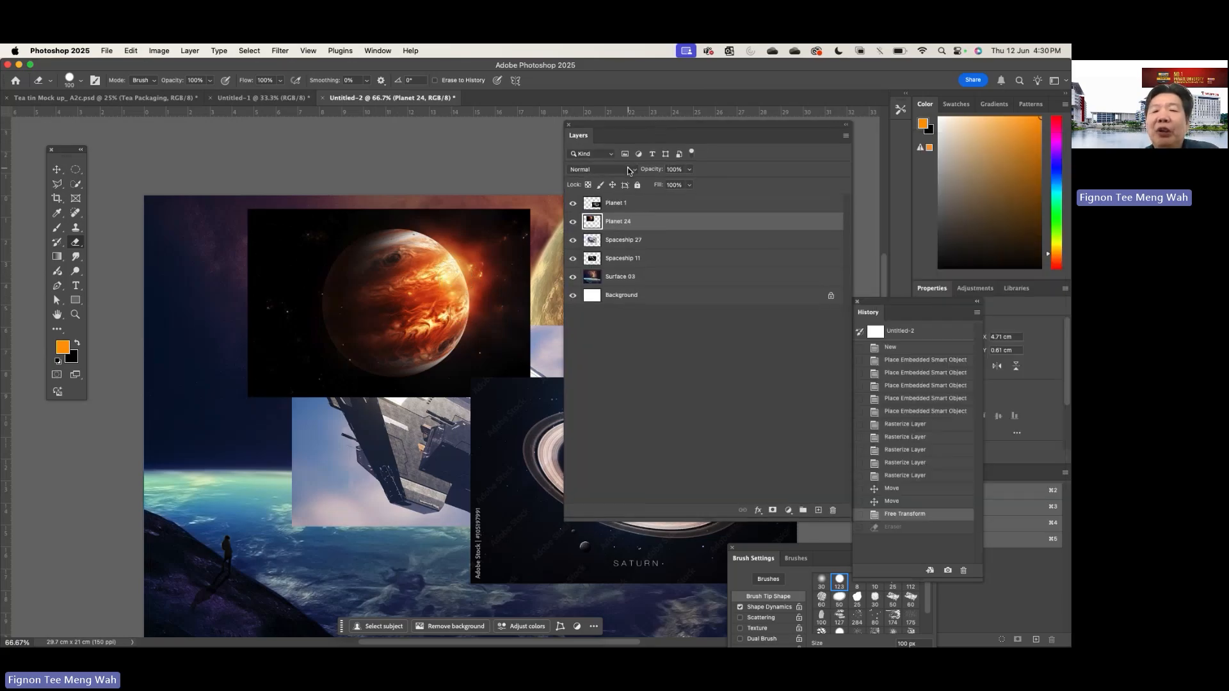
left_click(628, 170)
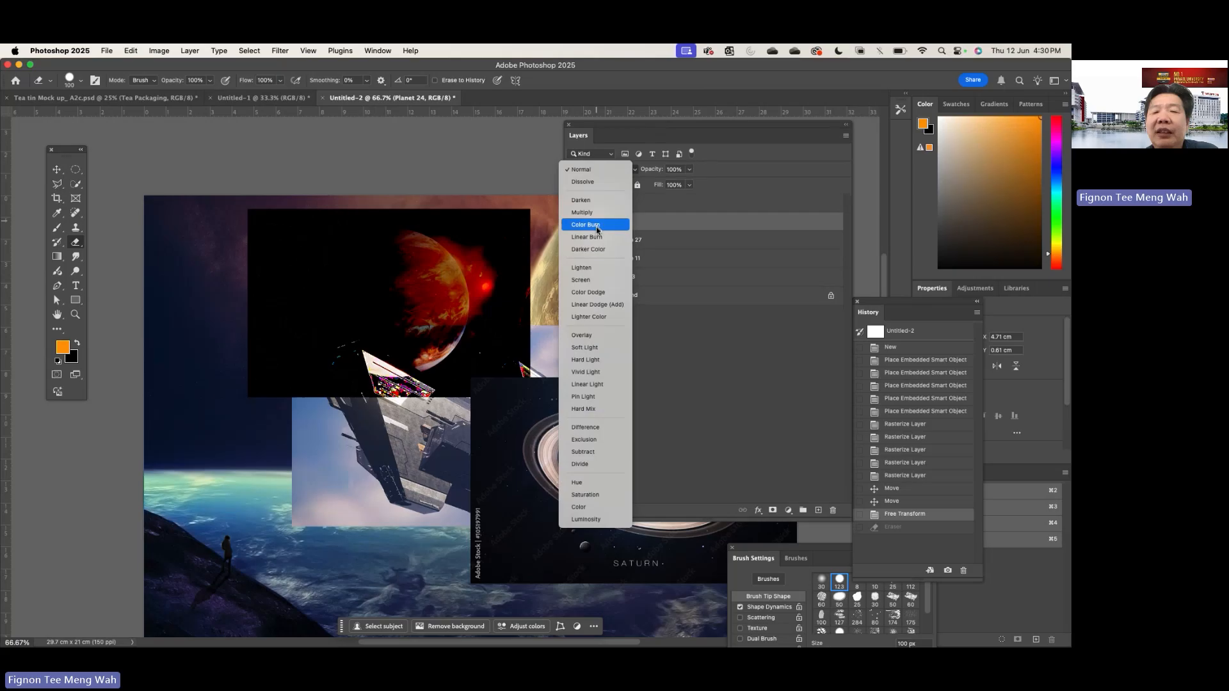
left_click(588, 286)
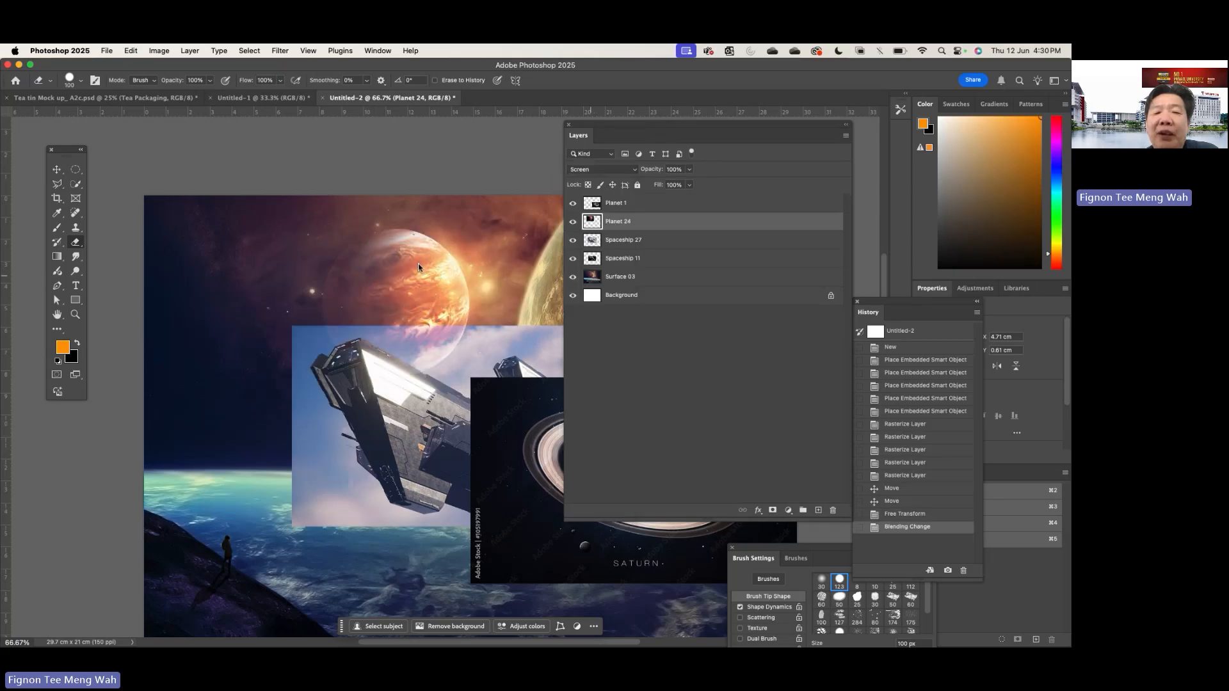
left_click(57, 169)
left_click_drag(427, 276, 462, 251)
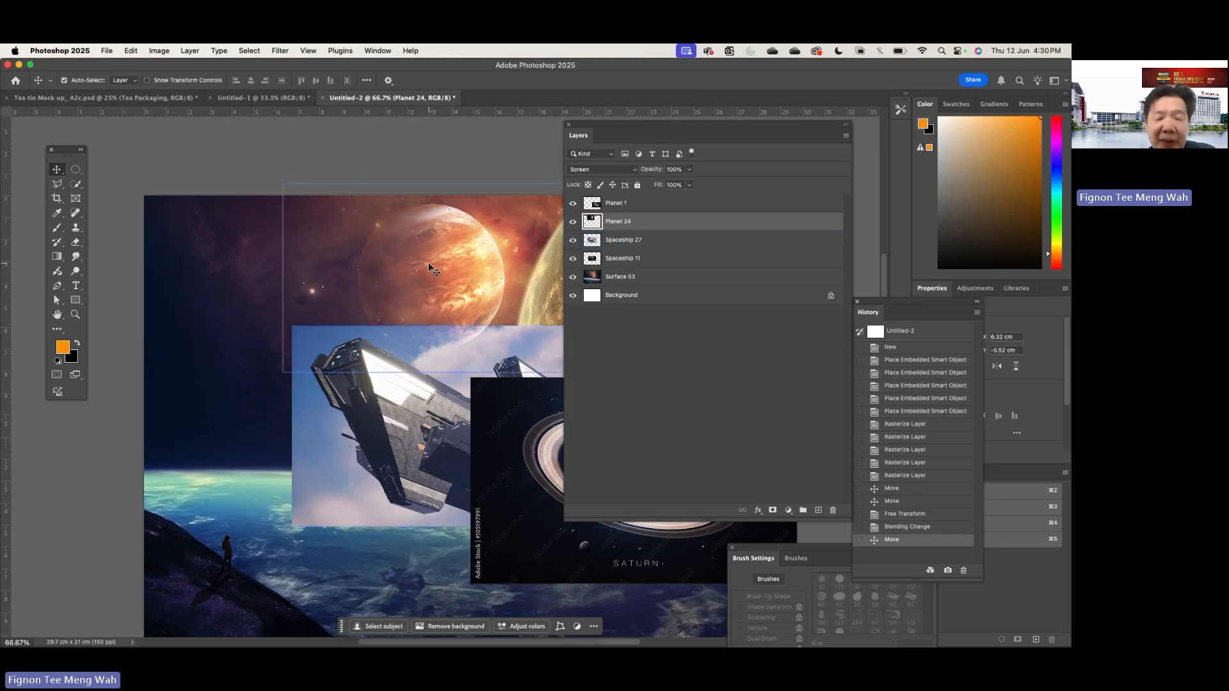
- Undo the move and the blend mode change on the Planet 24 layer
key("super")
key("super+z")
key("super+z")
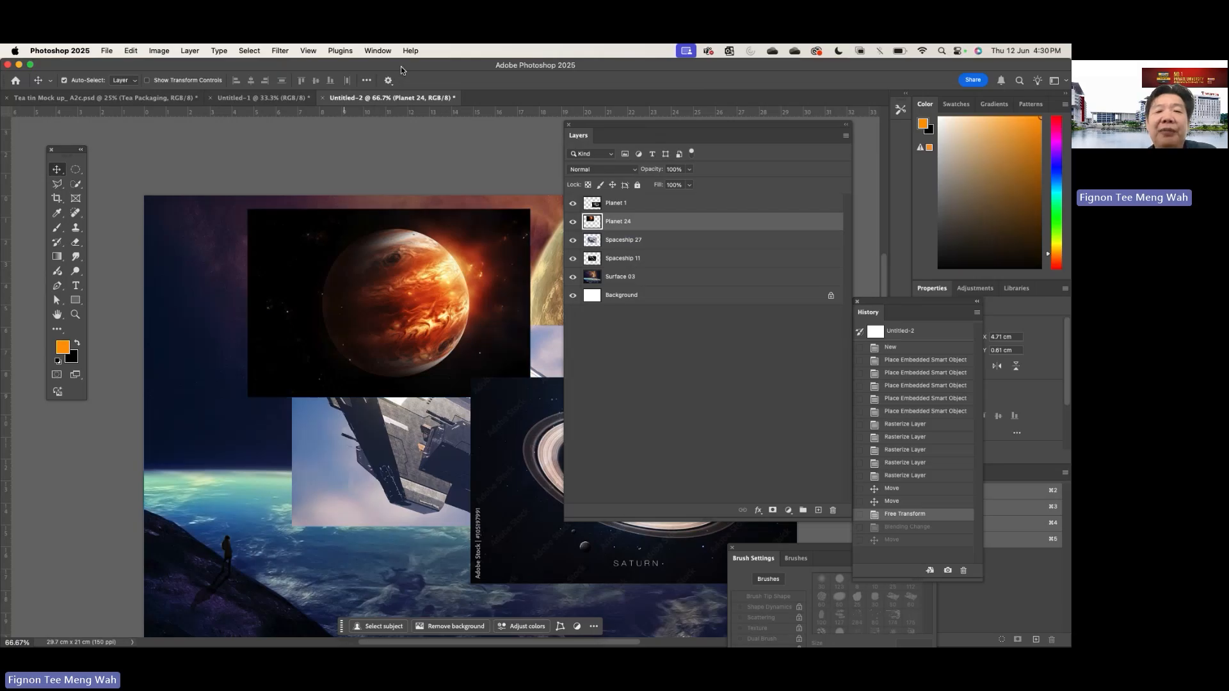
- Check the Rulers option and shift the Photoshop window rightwards to expose the vertical ruler beside the floating tools
left_click_drag(402, 67, 427, 67)
left_click(315, 52)
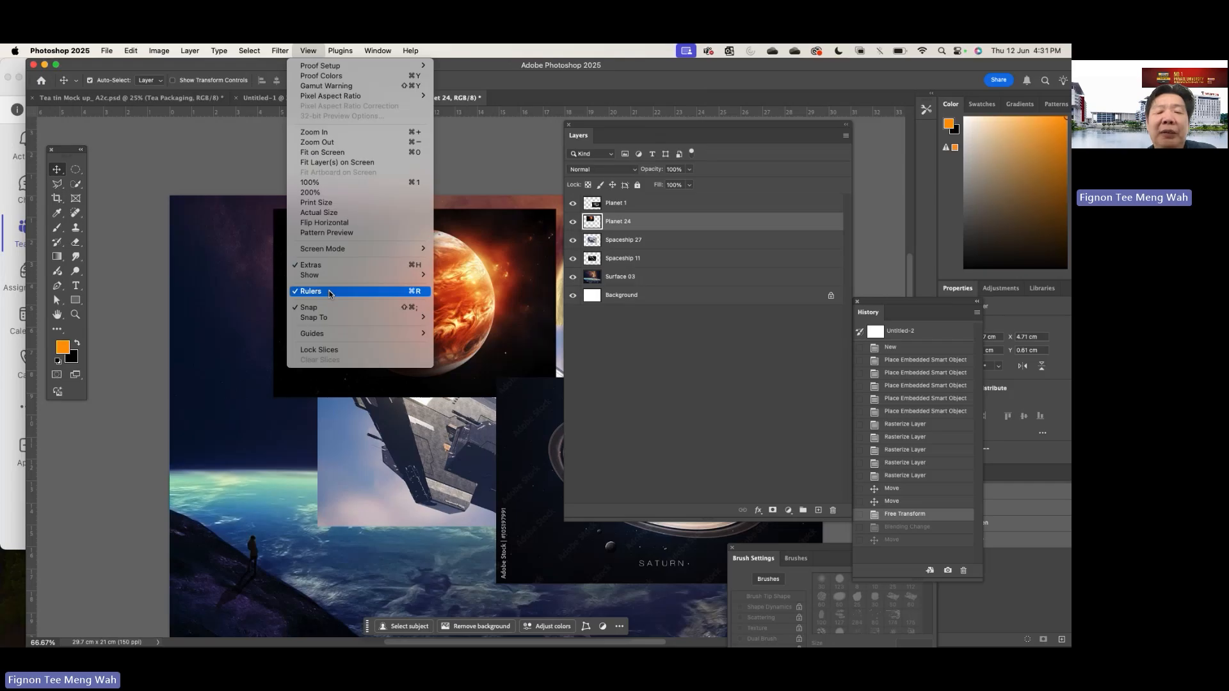
left_click(217, 118)
left_click_drag(321, 69, 411, 69)
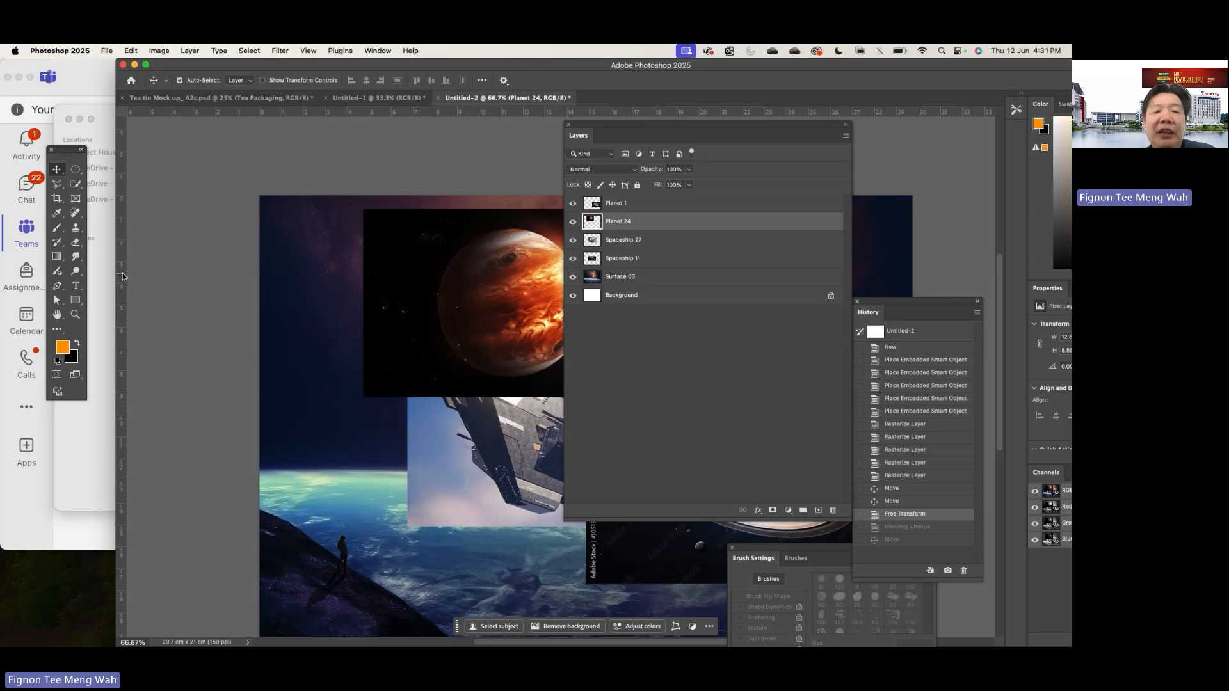
- Add a vertical guide from the ruler and align it with the left edge of the planet in Planet 24
left_click_drag(122, 273, 446, 274)
scroll(447, 274, "left", 4)
scroll(447, 274, "right", 4)
scroll(447, 273, "right", 3)
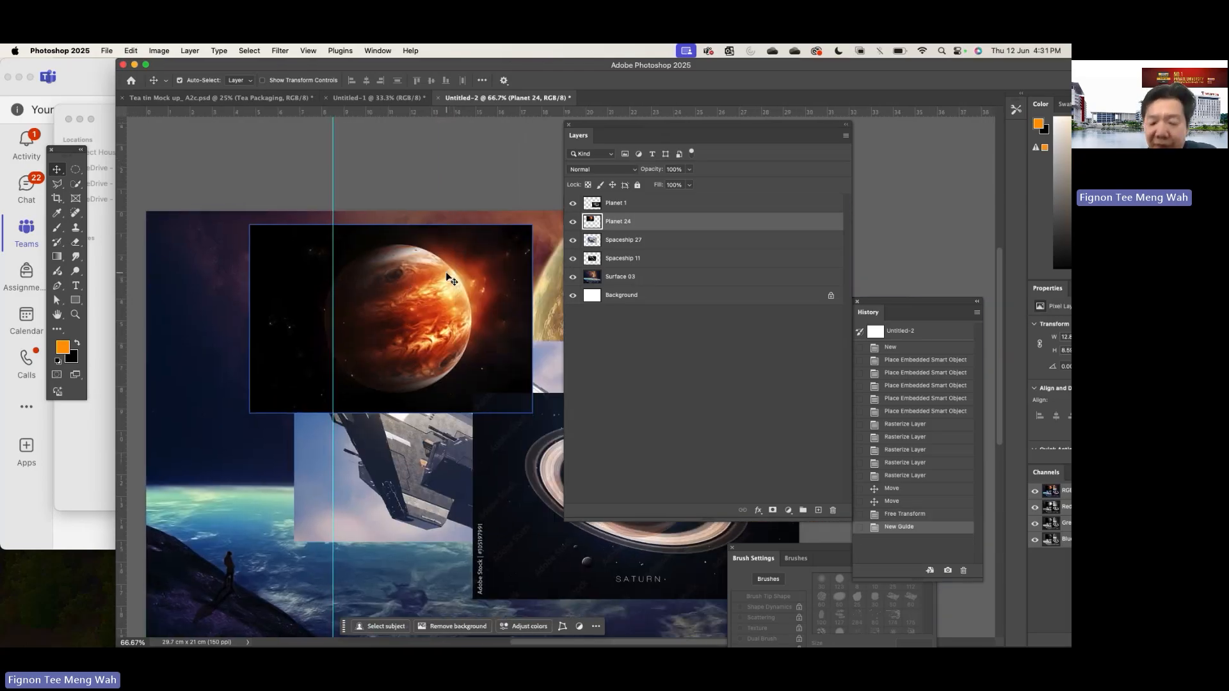
key("super+plus")
key("super+plus")
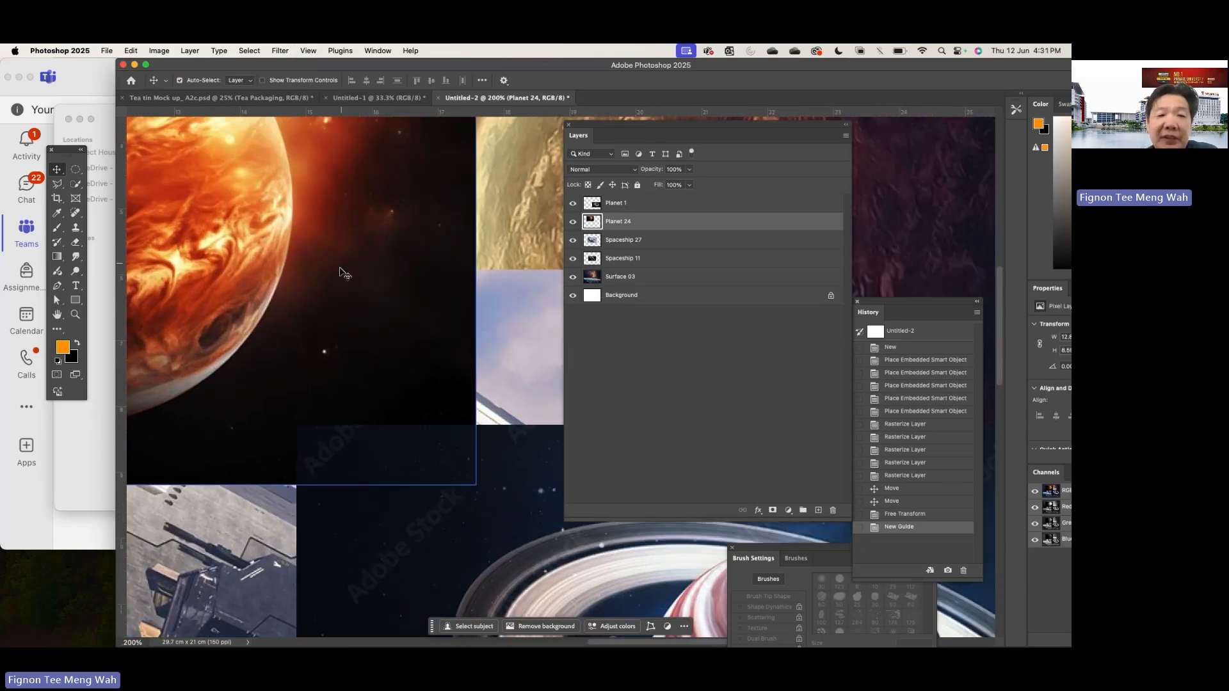
scroll(345, 269, "left", 8)
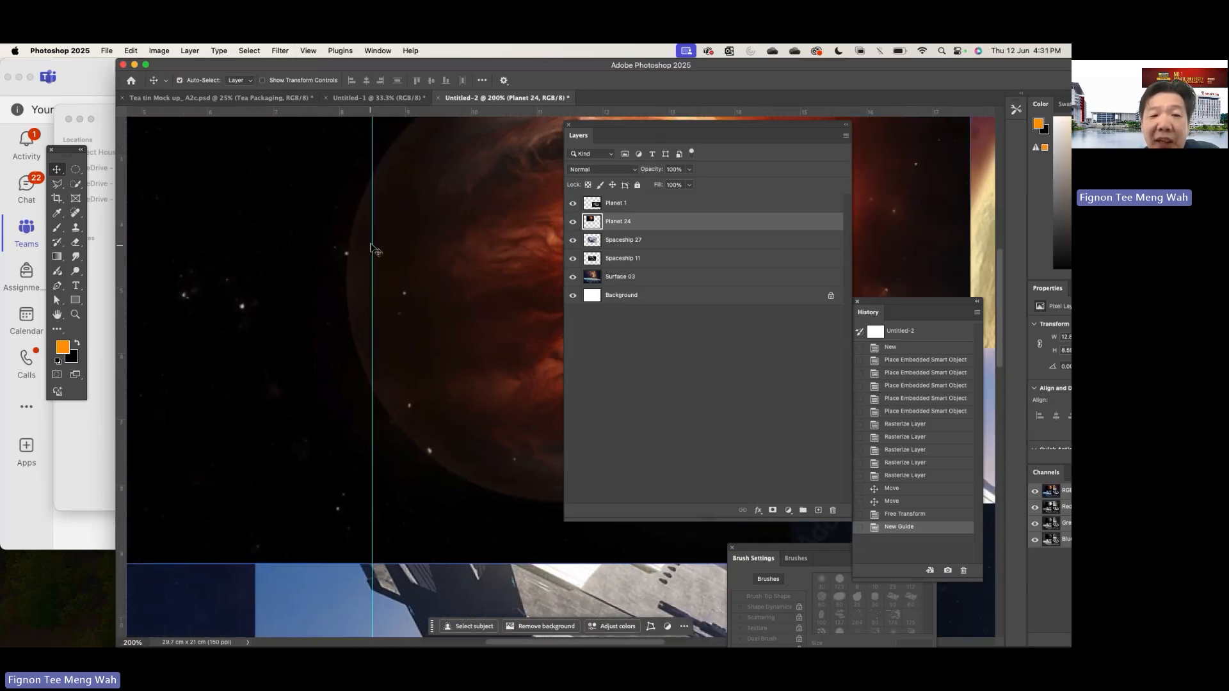
left_click_drag(372, 244, 343, 246)
- Move the Layers panel aside and add a horizontal guide touching the top edge of the planet in Planet 24
scroll(355, 291, "up", 5)
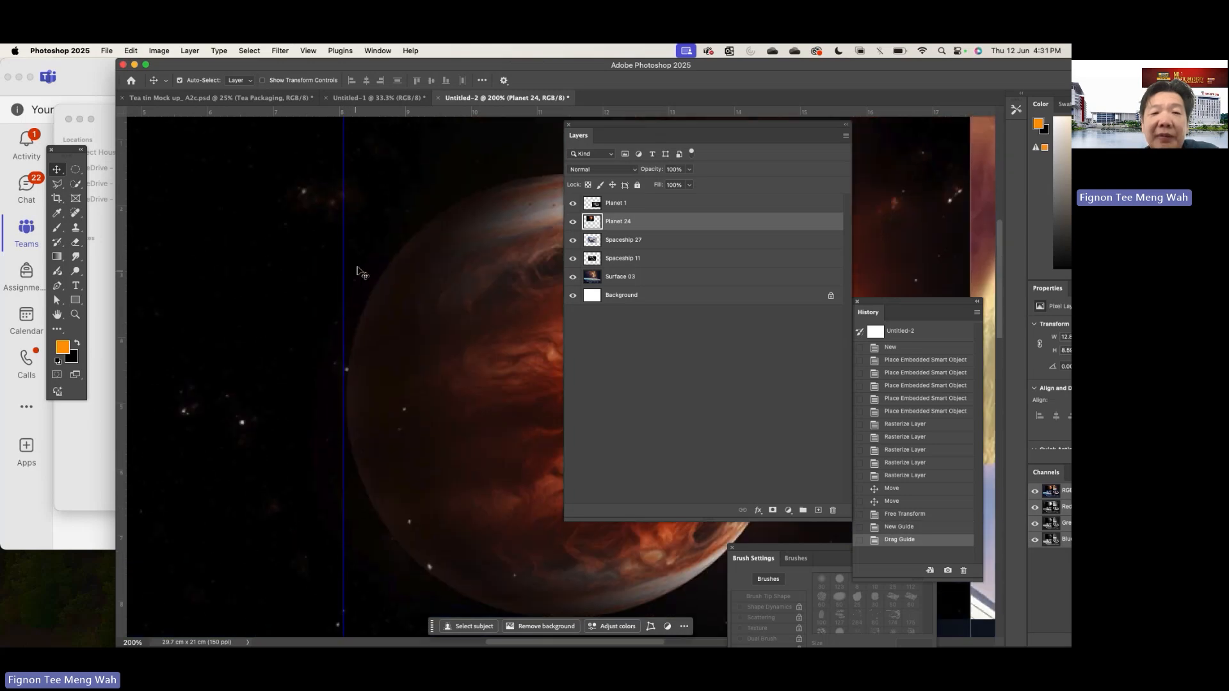
scroll(363, 206, "up", 1)
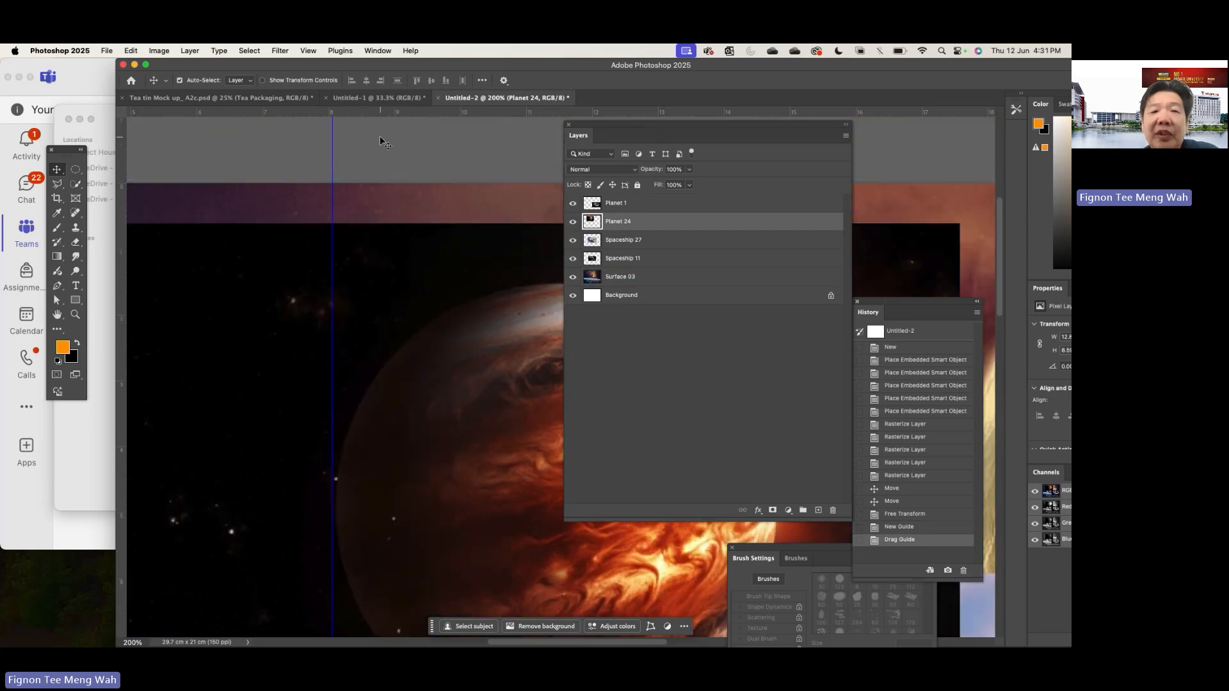
left_click(391, 110)
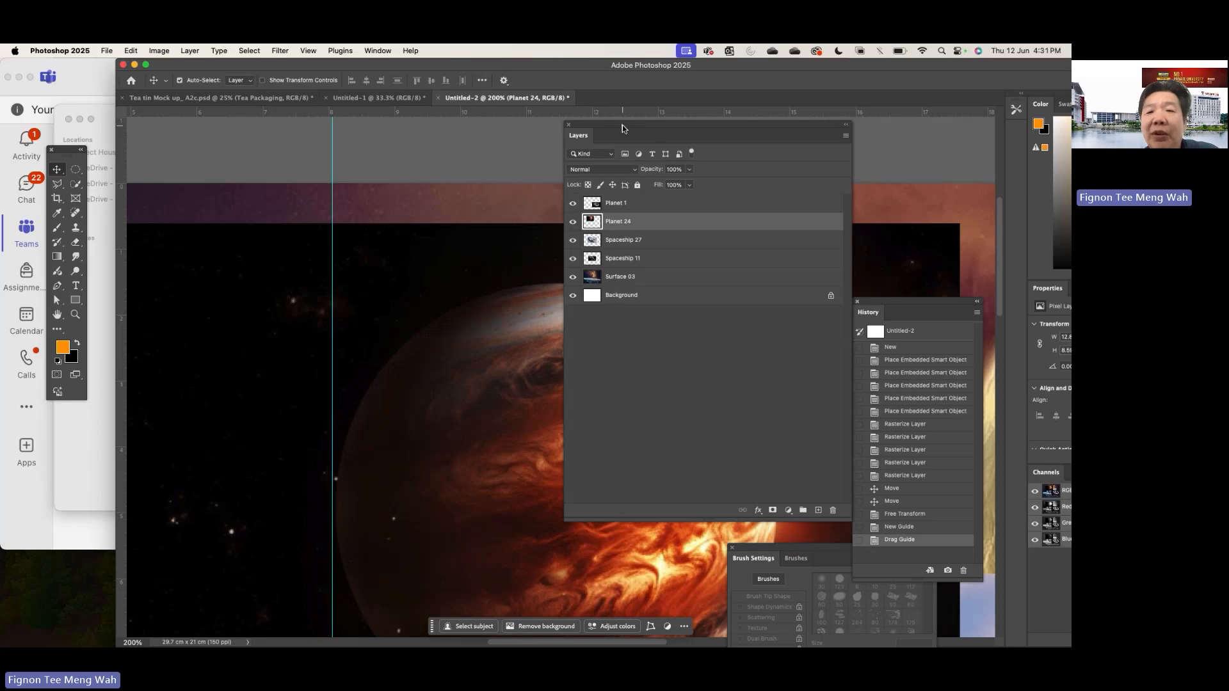
left_click_drag(622, 124, 823, 127)
left_click_drag(512, 114, 554, 283)
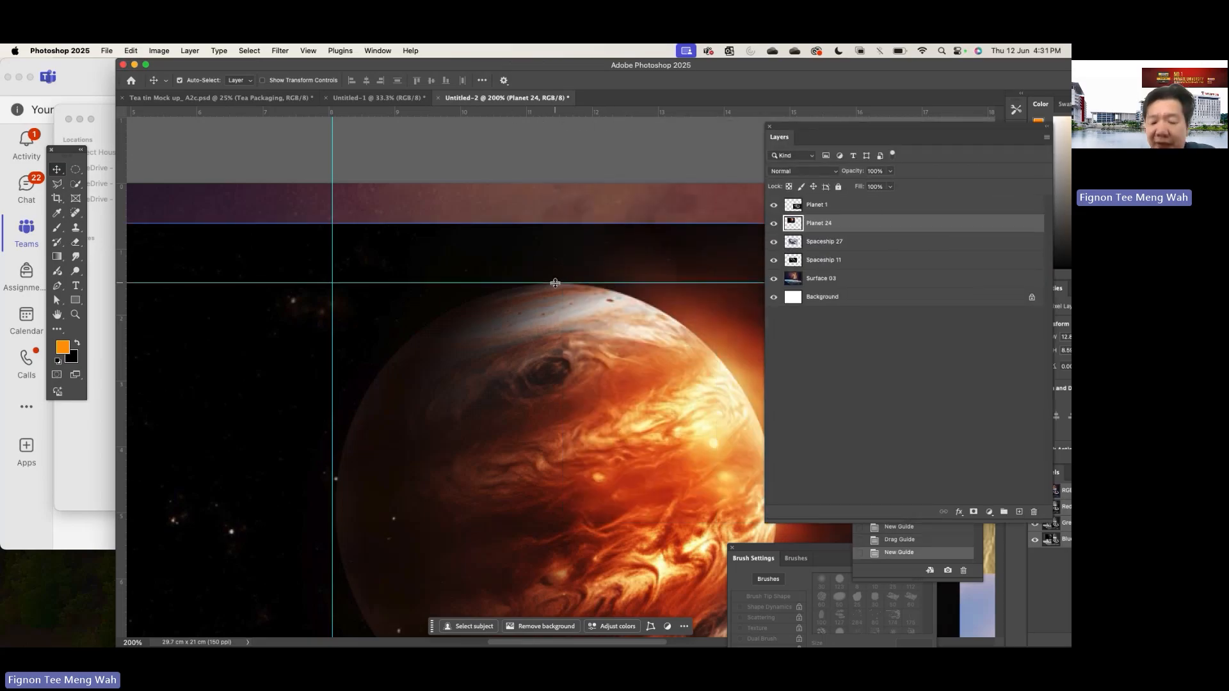
- Draw a circular Elliptical Marquee selection around the planet in Planet 24, starting where the two guides cross
key("super+minus")
key("super+minus")
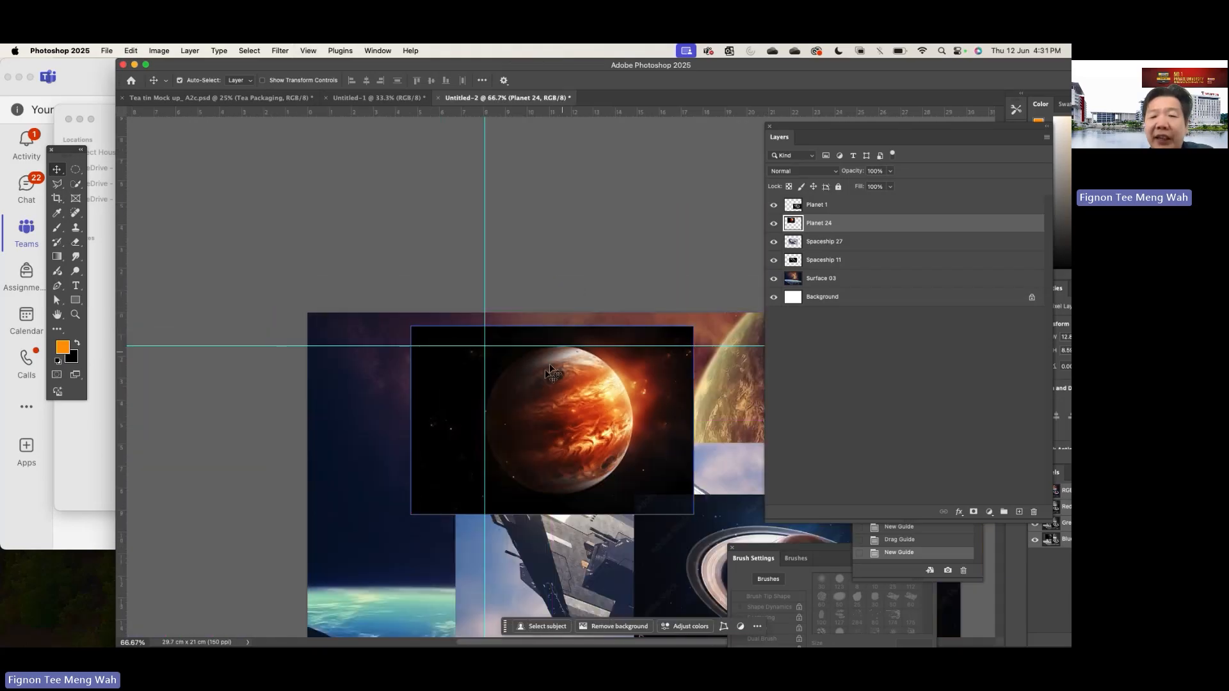
scroll(536, 380, "down", 5)
scroll(536, 379, "right", 5)
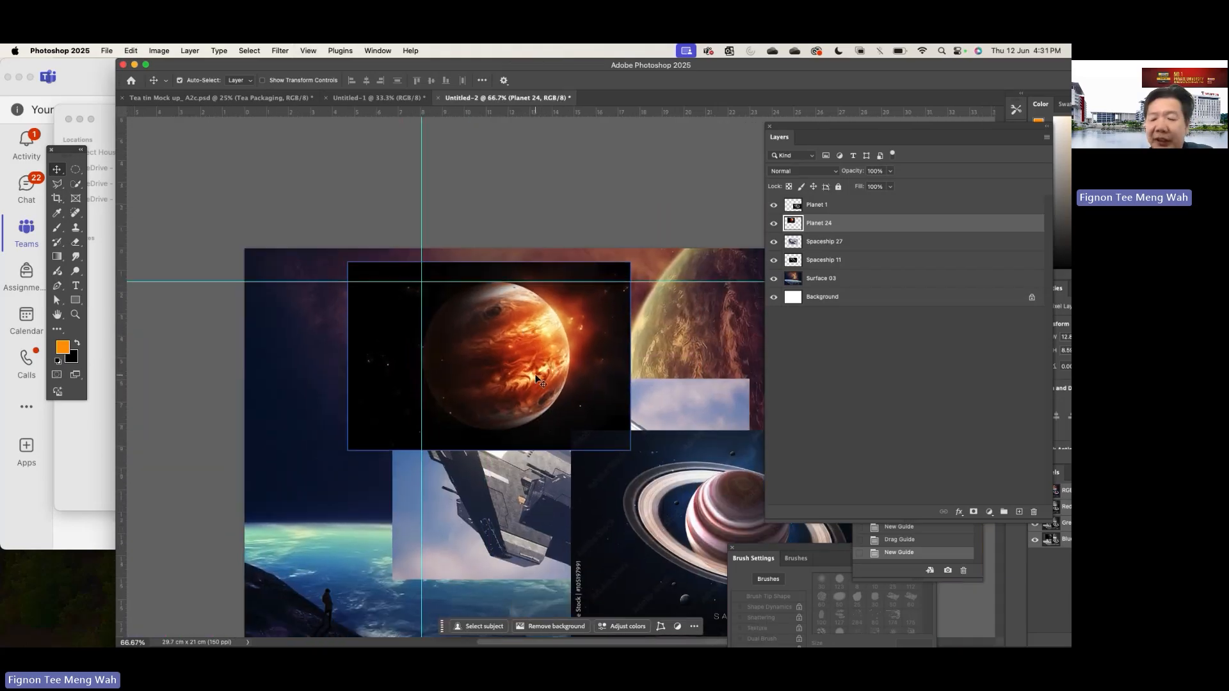
key("super+plus")
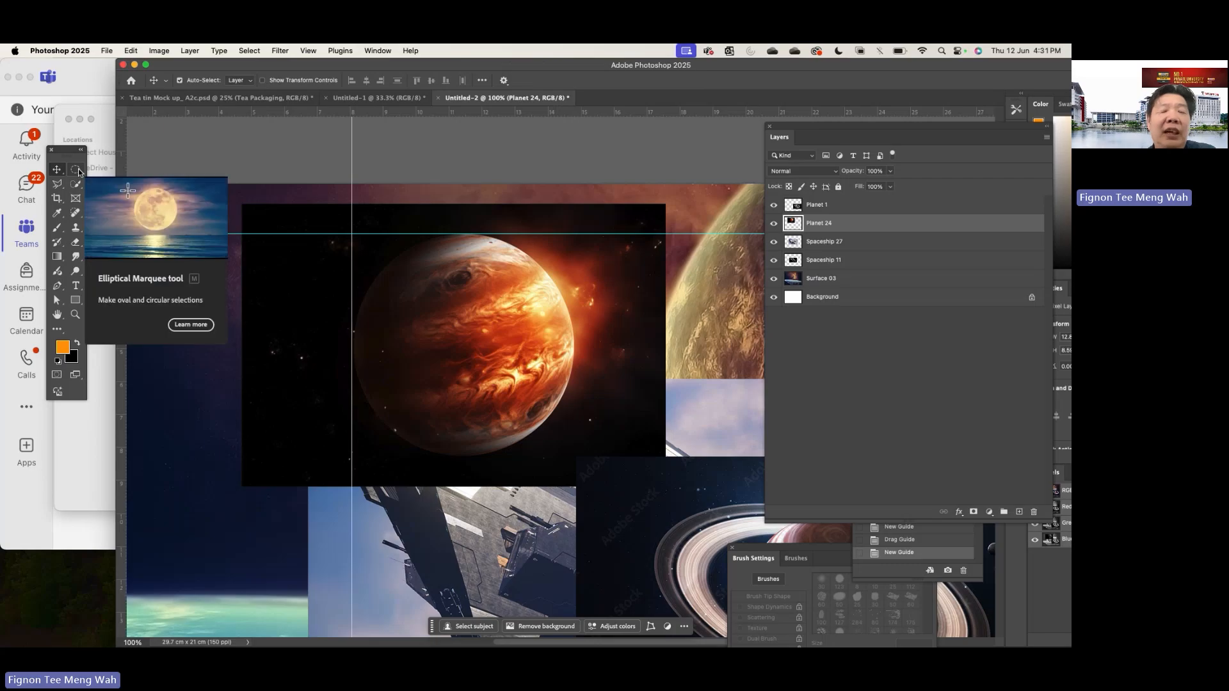
left_click(76, 171)
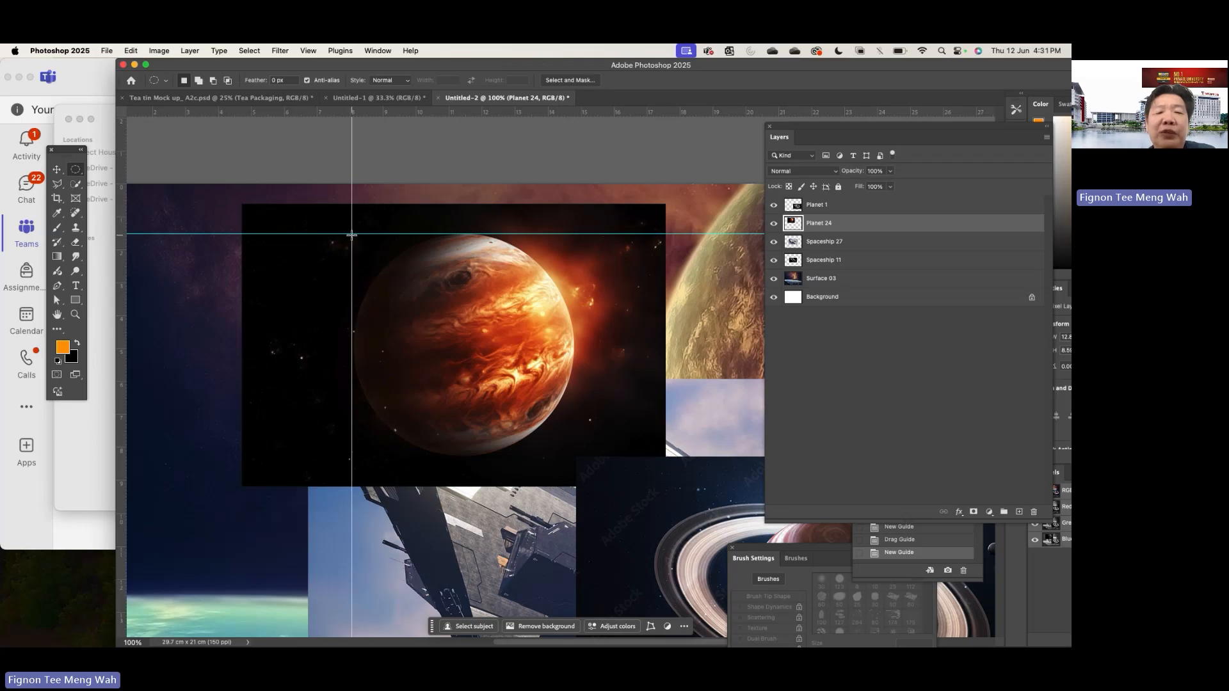
left_click_drag(351, 234, 540, 412)
left_click_drag(578, 474, 574, 452)
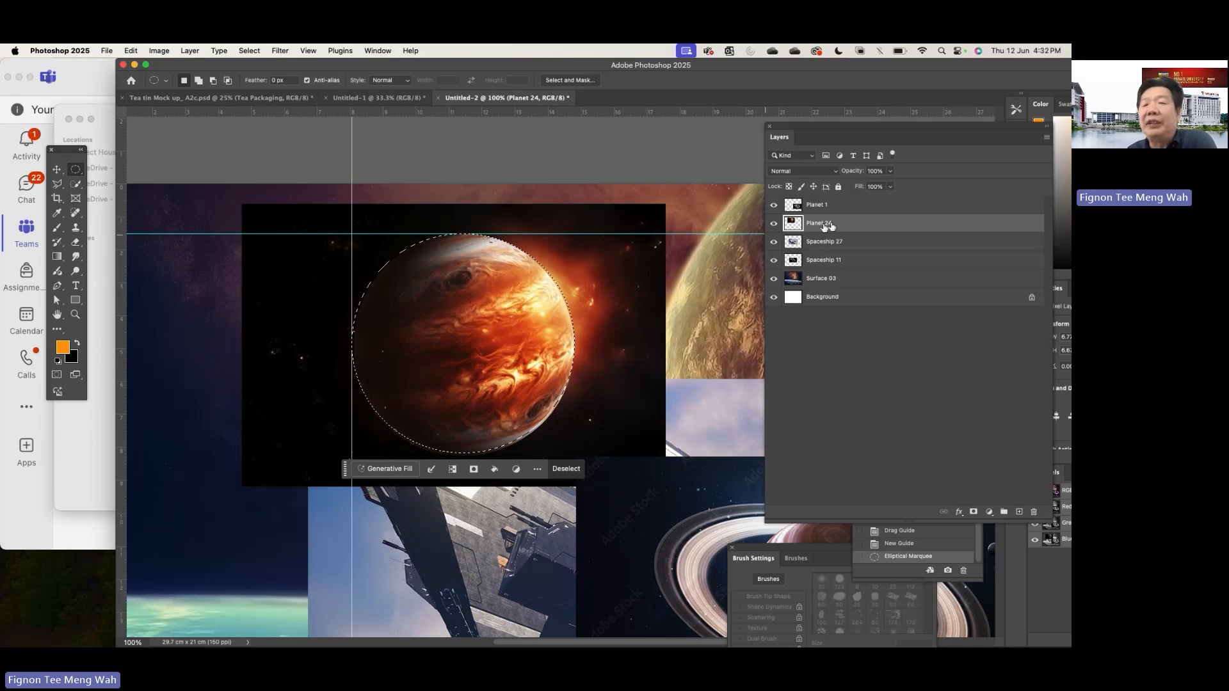
- Move the Layers panel aside, try a layer mask on Planet 24 from the unfeathered circular selection, and undo the mask
left_click_drag(868, 127, 736, 126)
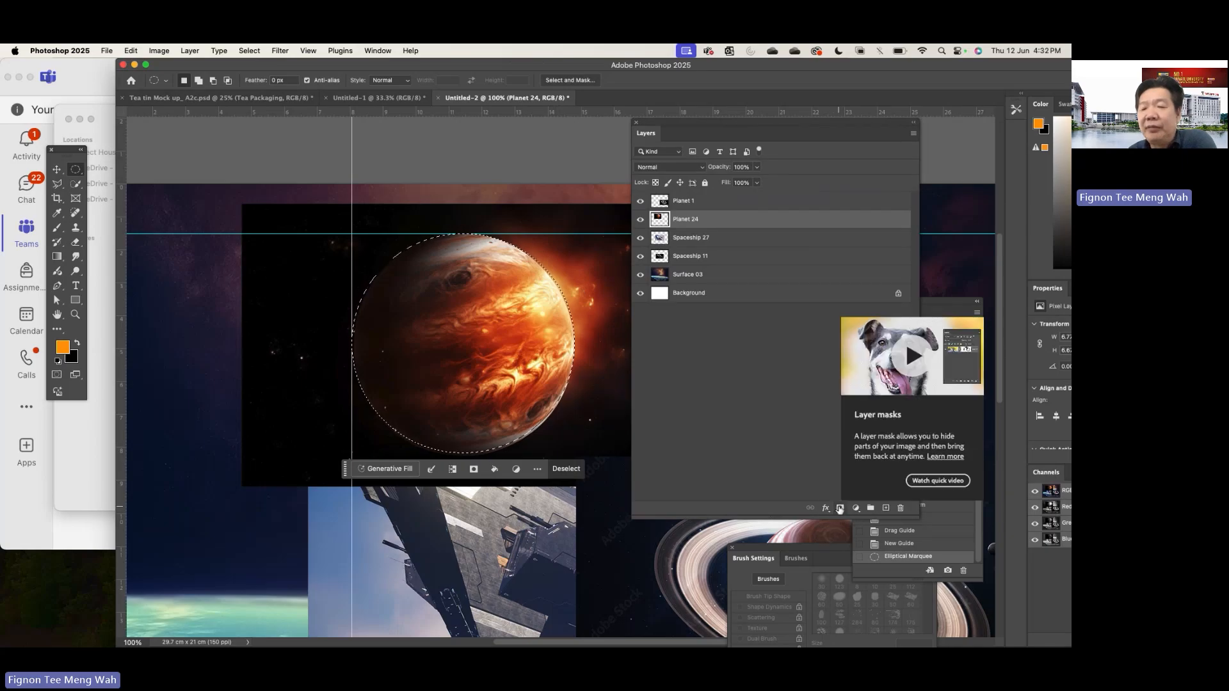
left_click(840, 509)
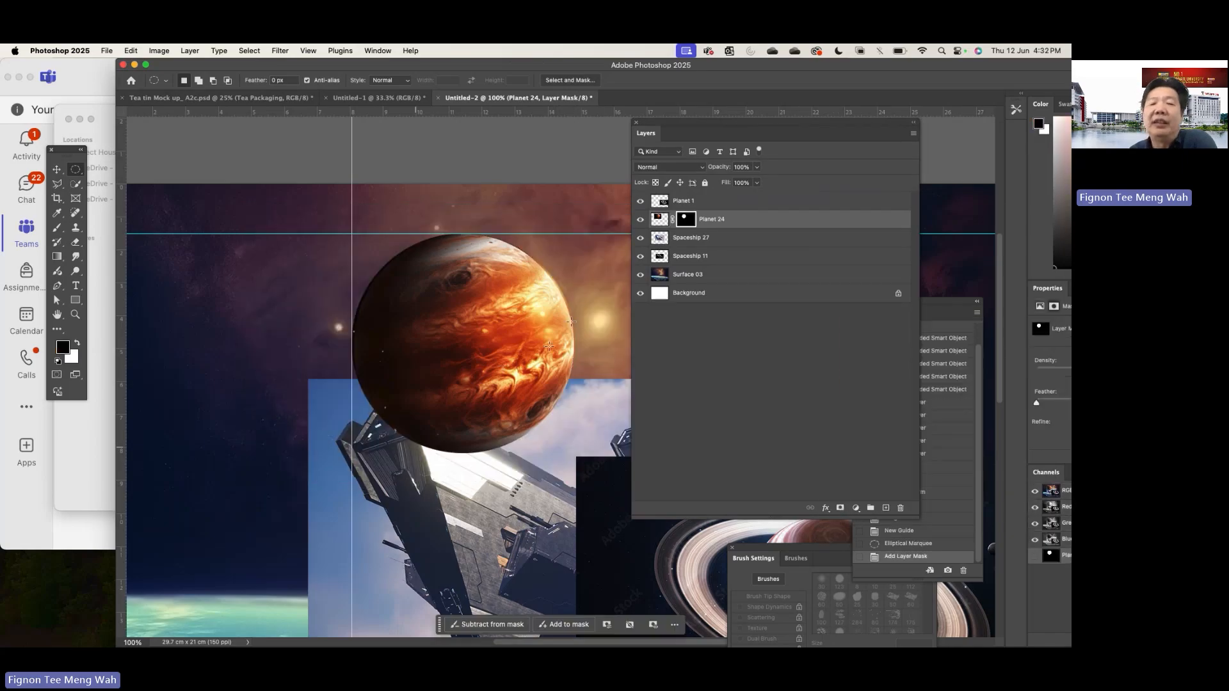
key("super+z")
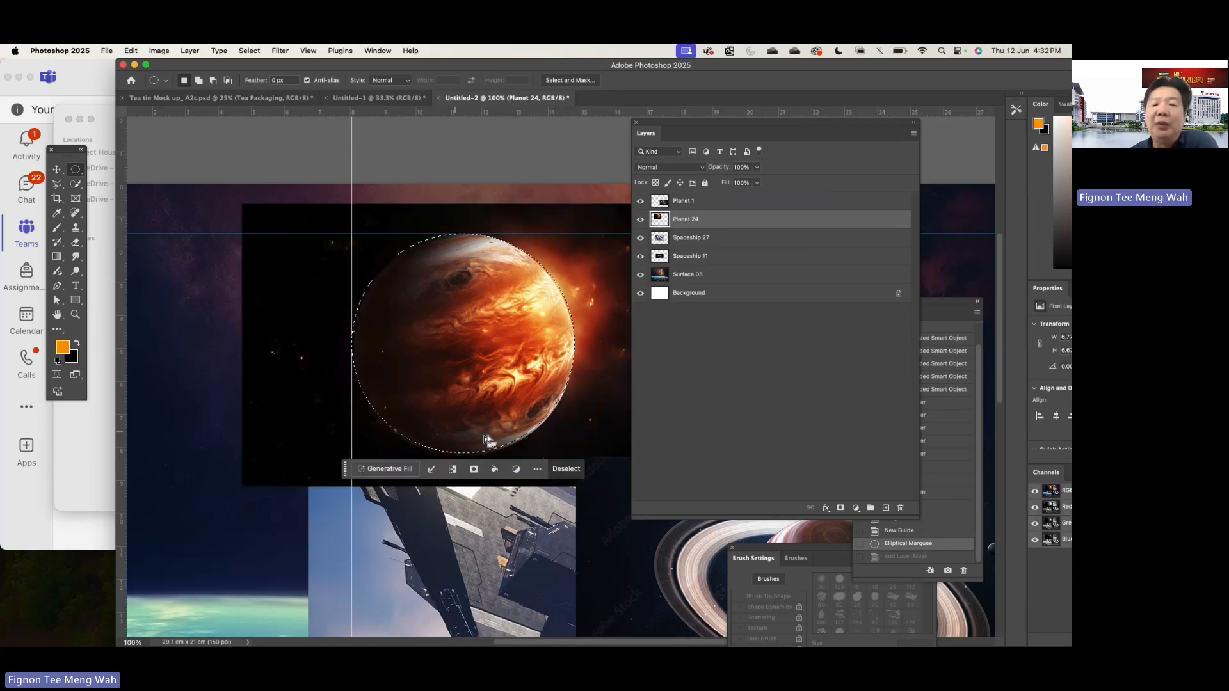
- Try feathering the circular selection by 7 pixels and masking Planet 24 with it, and undo both the mask and the feather
left_click(249, 51)
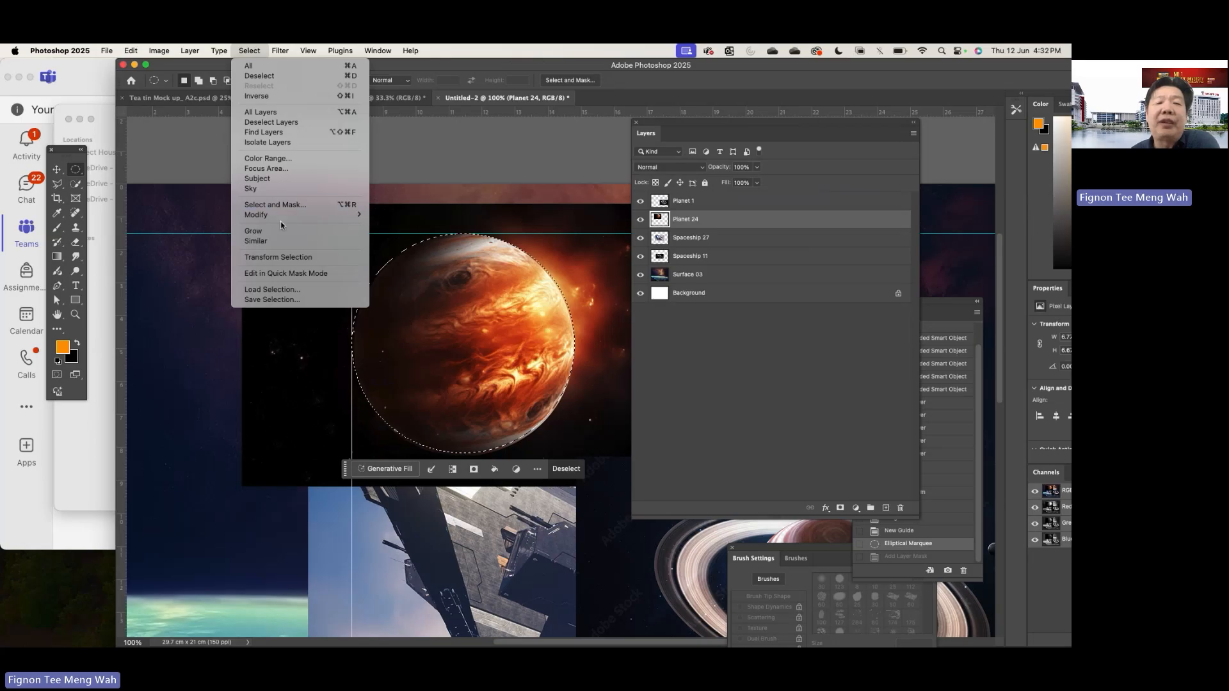
mouse_move(286, 215)
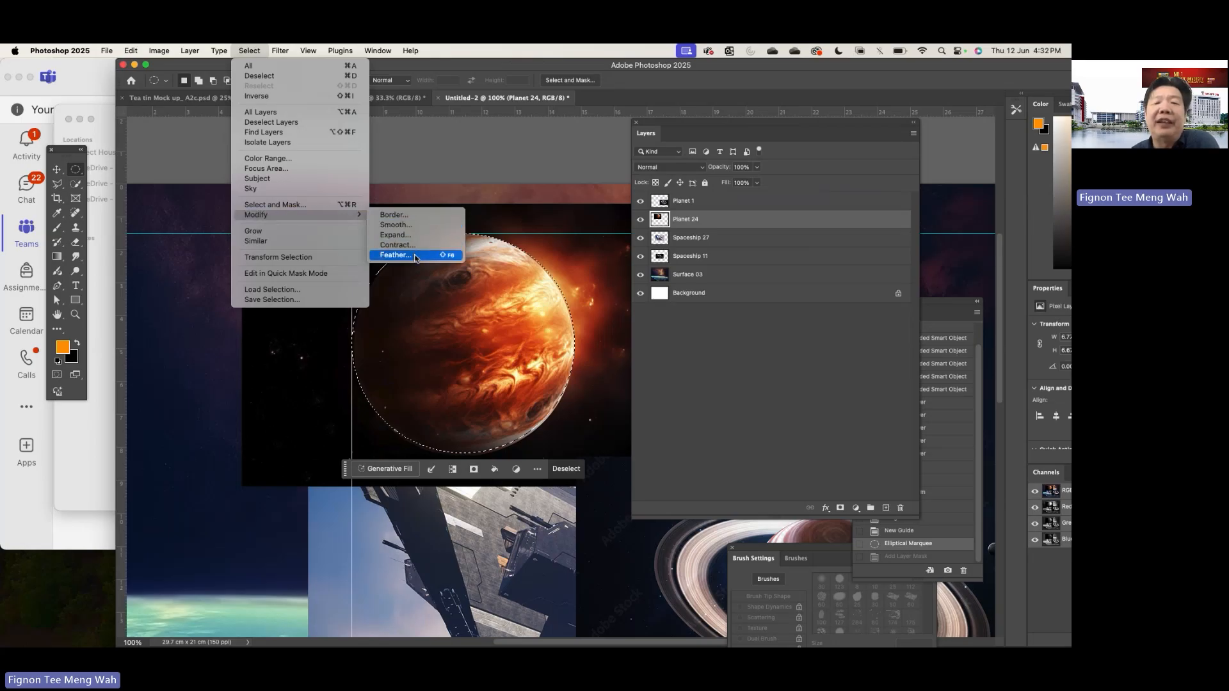
left_click(395, 256)
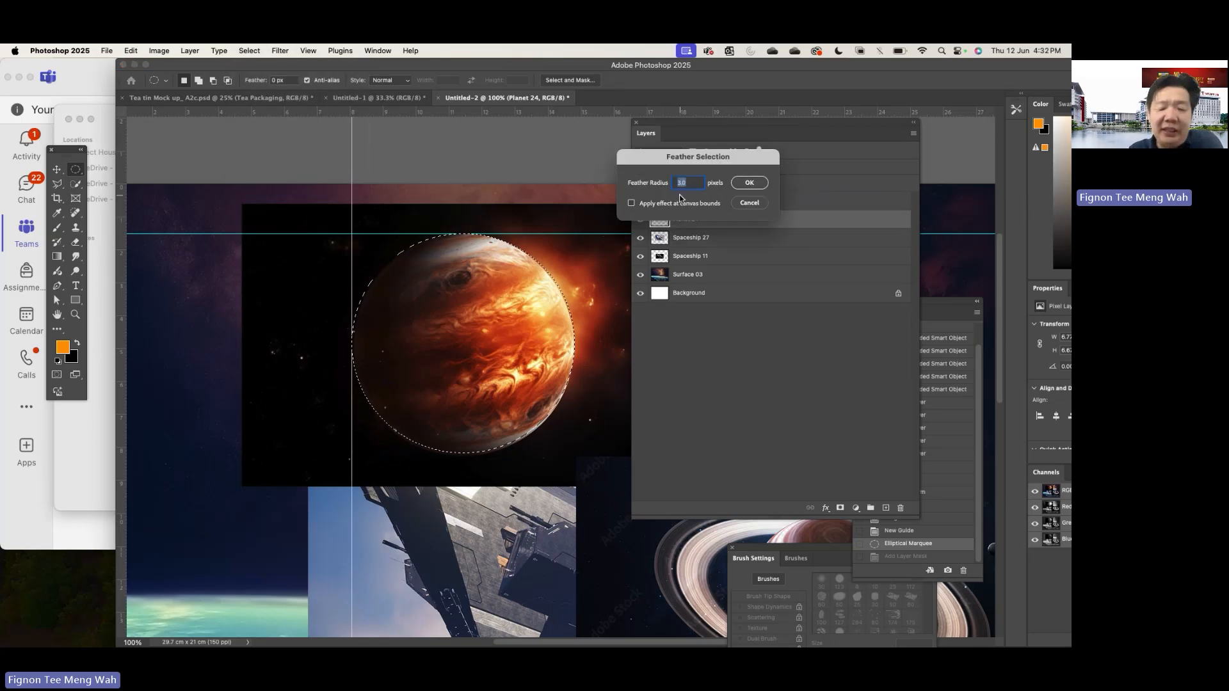
type("7")
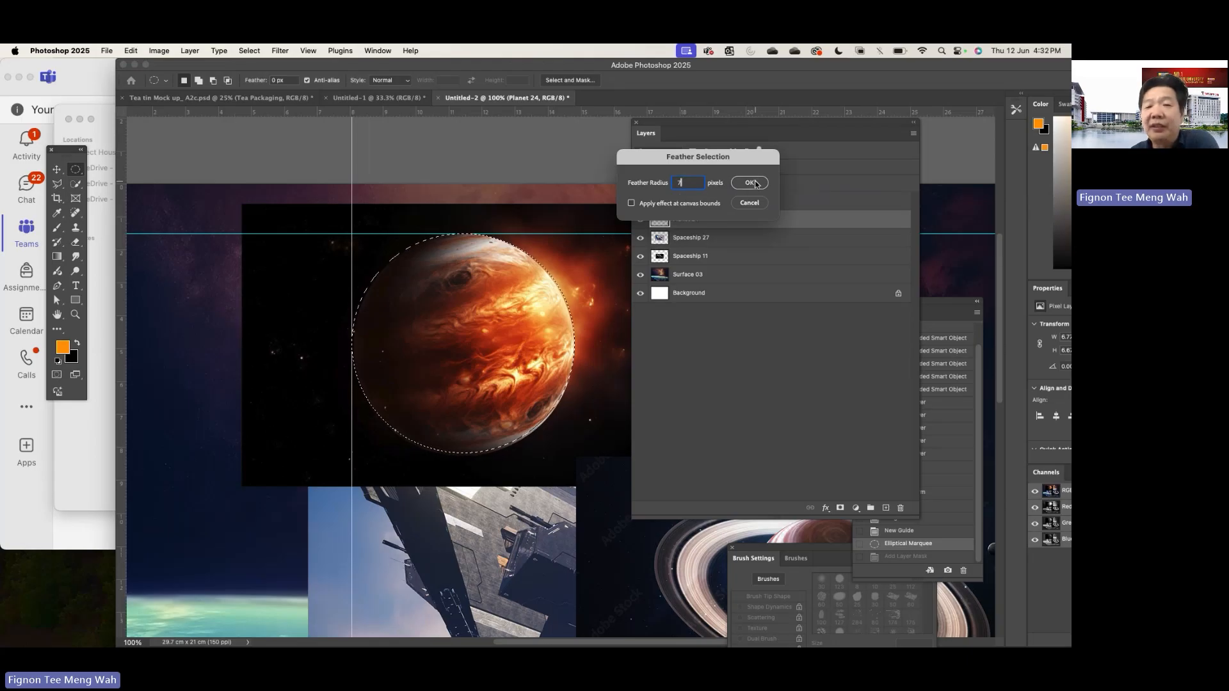
left_click(750, 183)
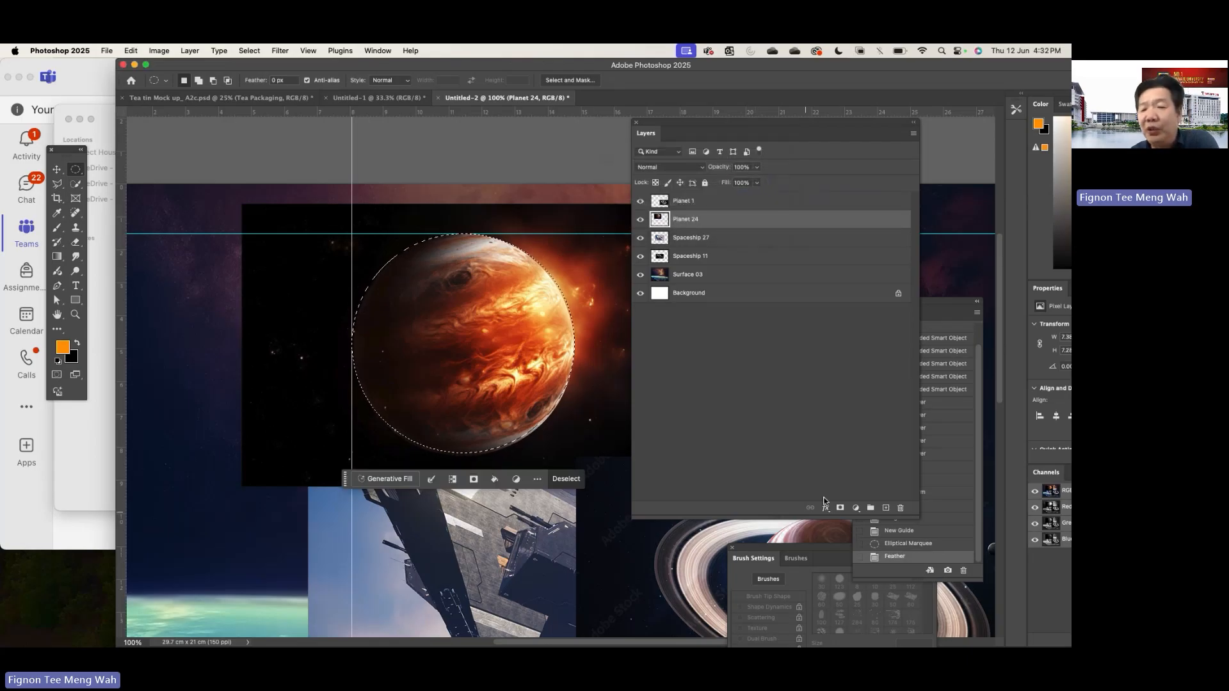
left_click(841, 507)
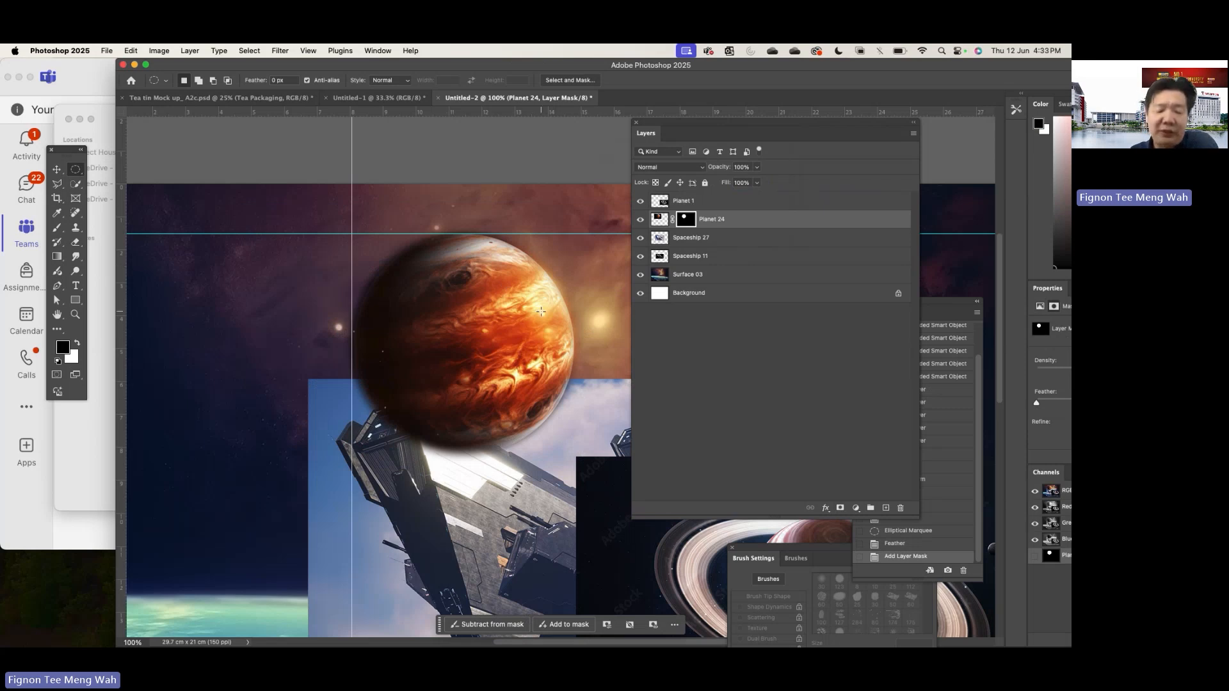
key("super+z")
key("super+z")
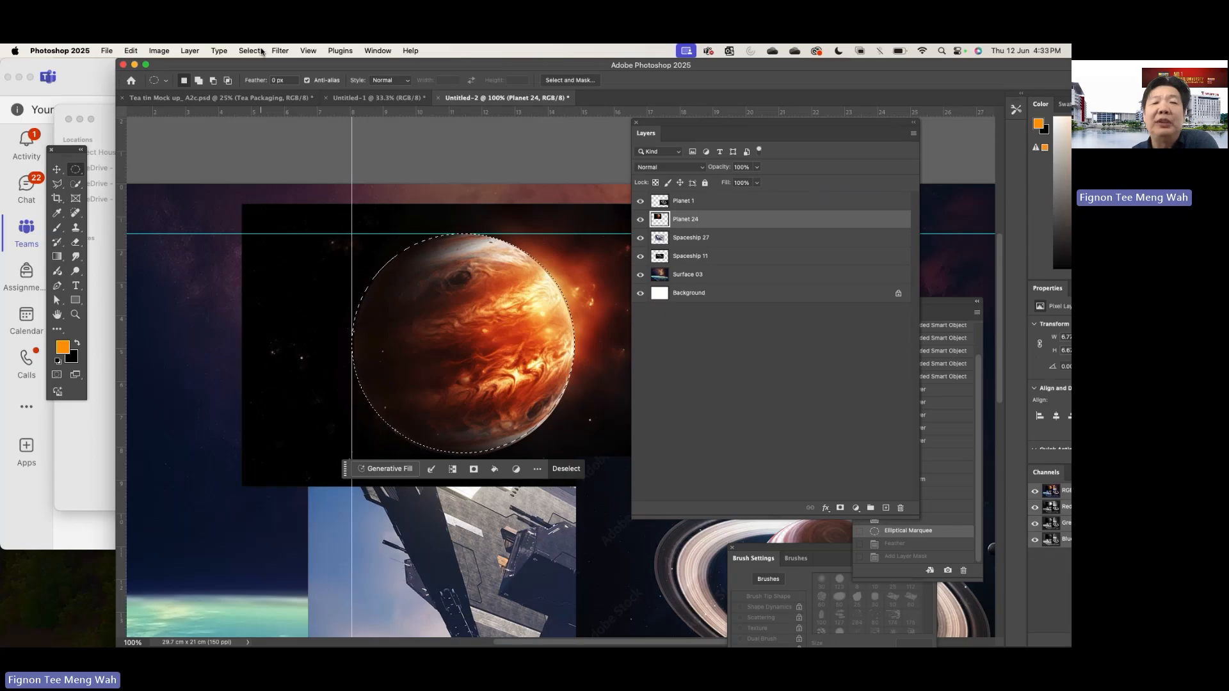
- Feather the circular selection by 4 pixels and add a layer mask from it to Planet 24
left_click(250, 51)
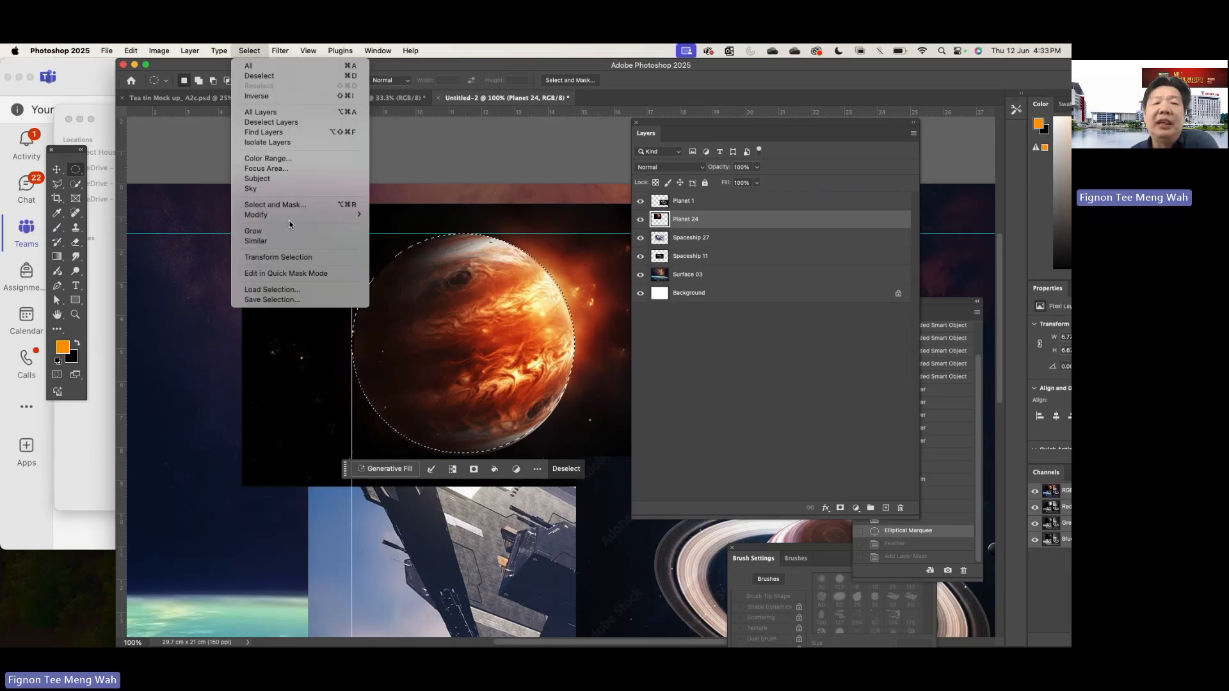
mouse_move(294, 215)
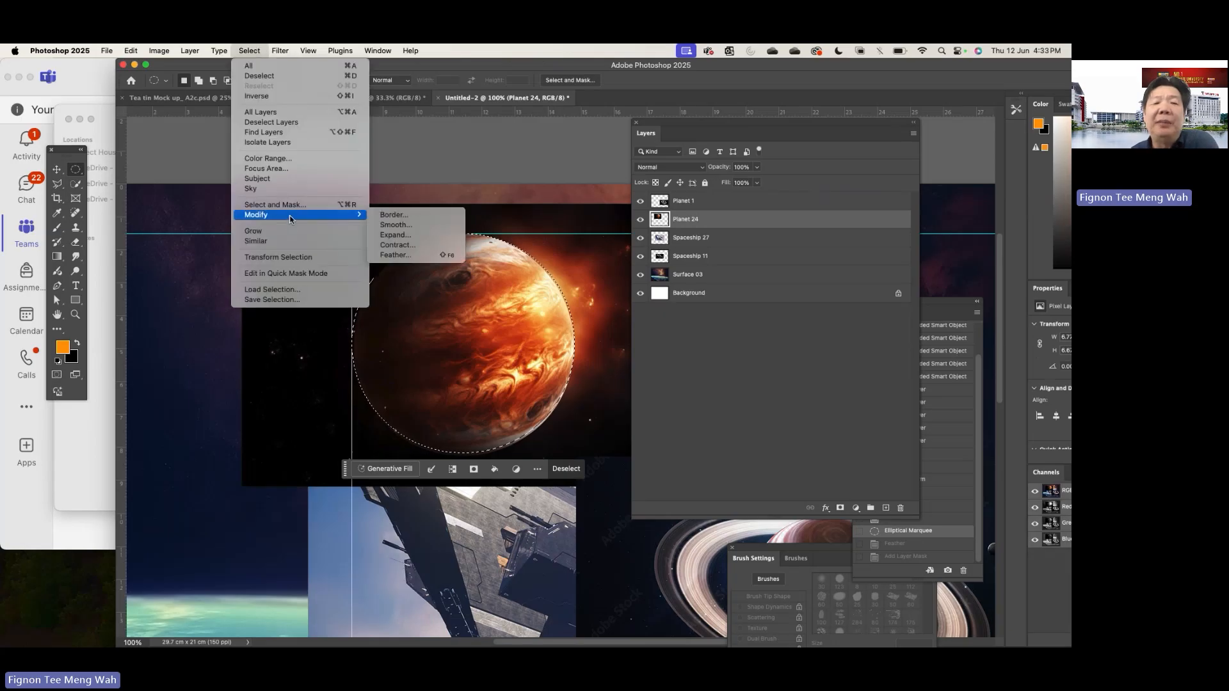
left_click(419, 255)
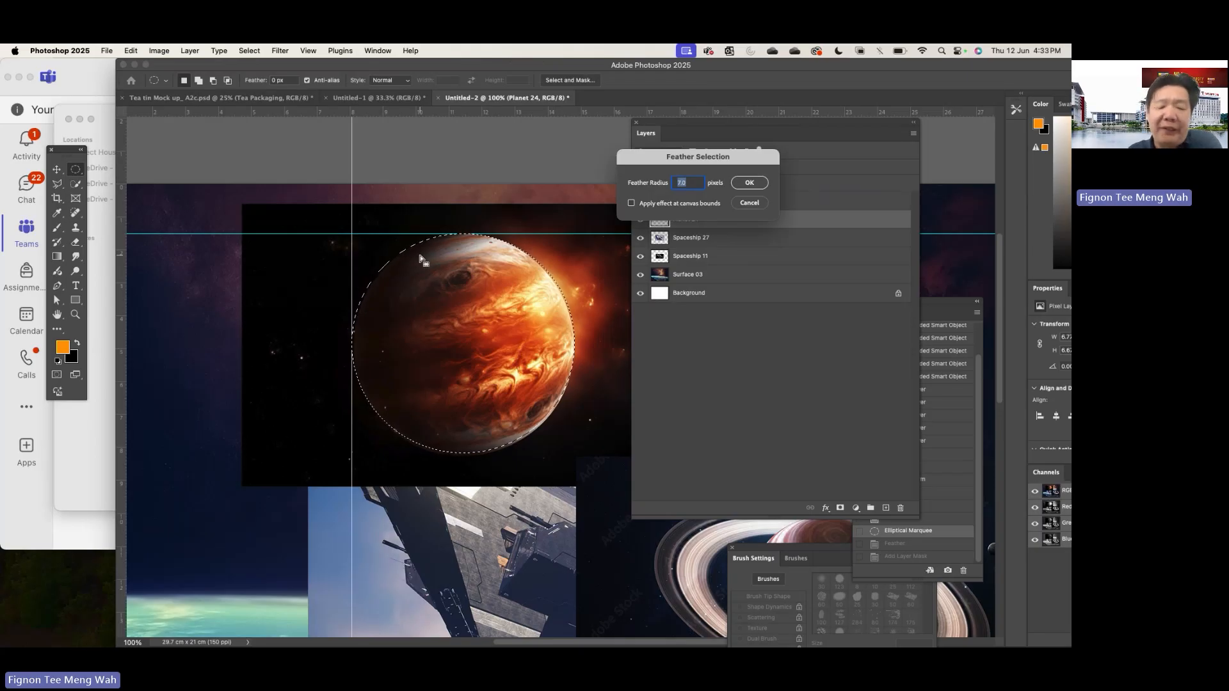
type("4")
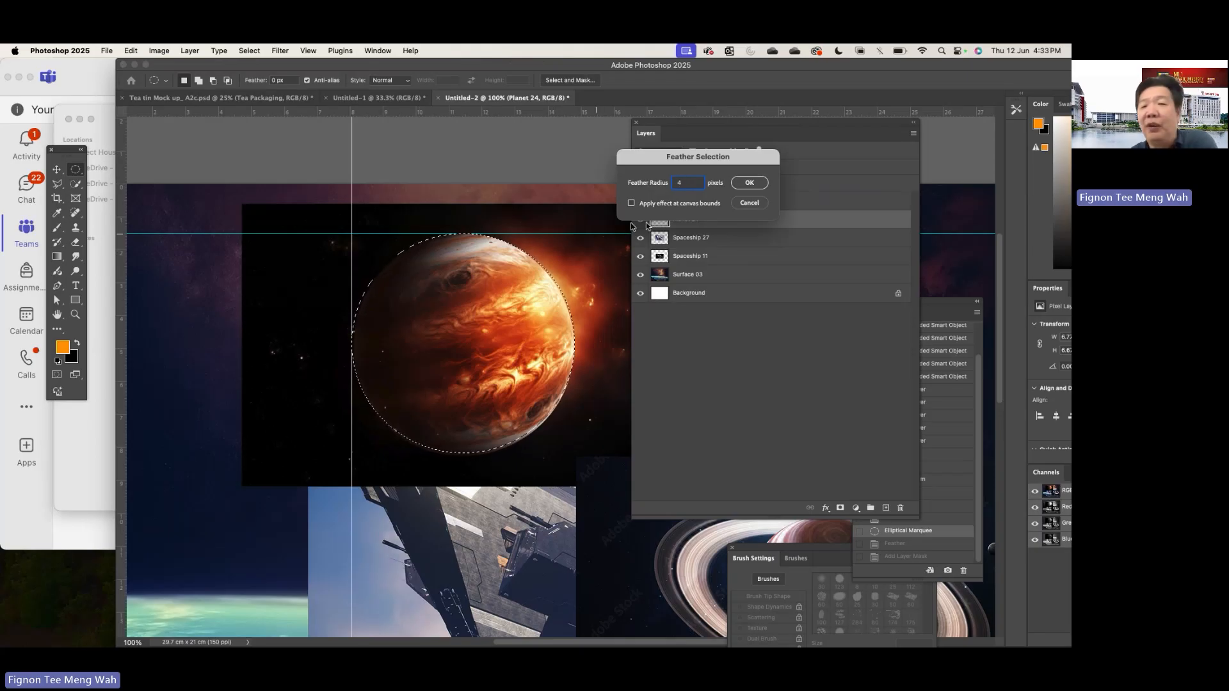
left_click(748, 185)
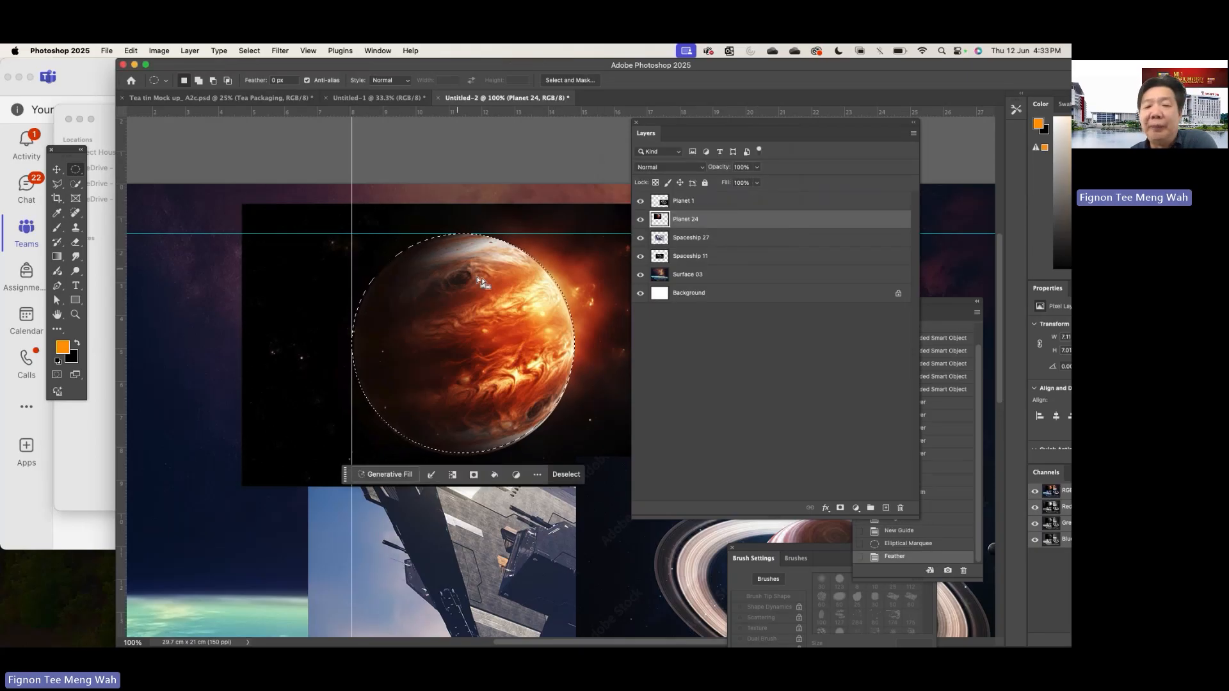
left_click(840, 508)
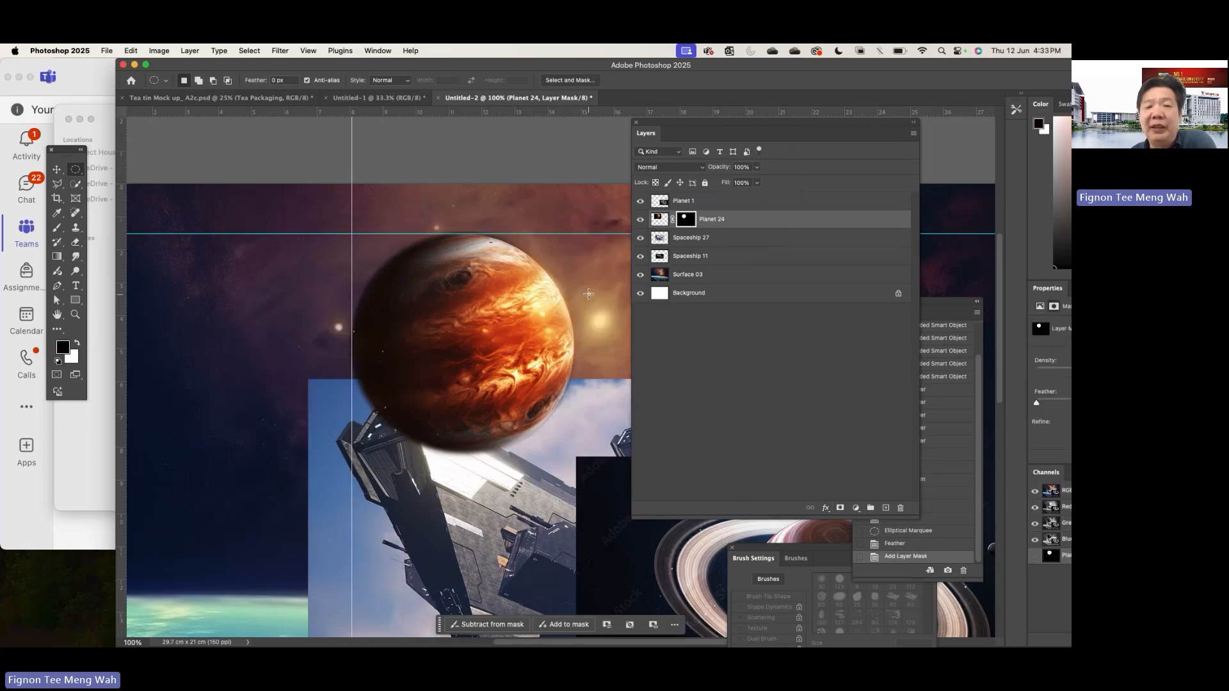
- Set Planet 24's blend mode to Linear Dodge (Add) and lower its opacity to about 78%
key("super+minus")
key("super+minus")
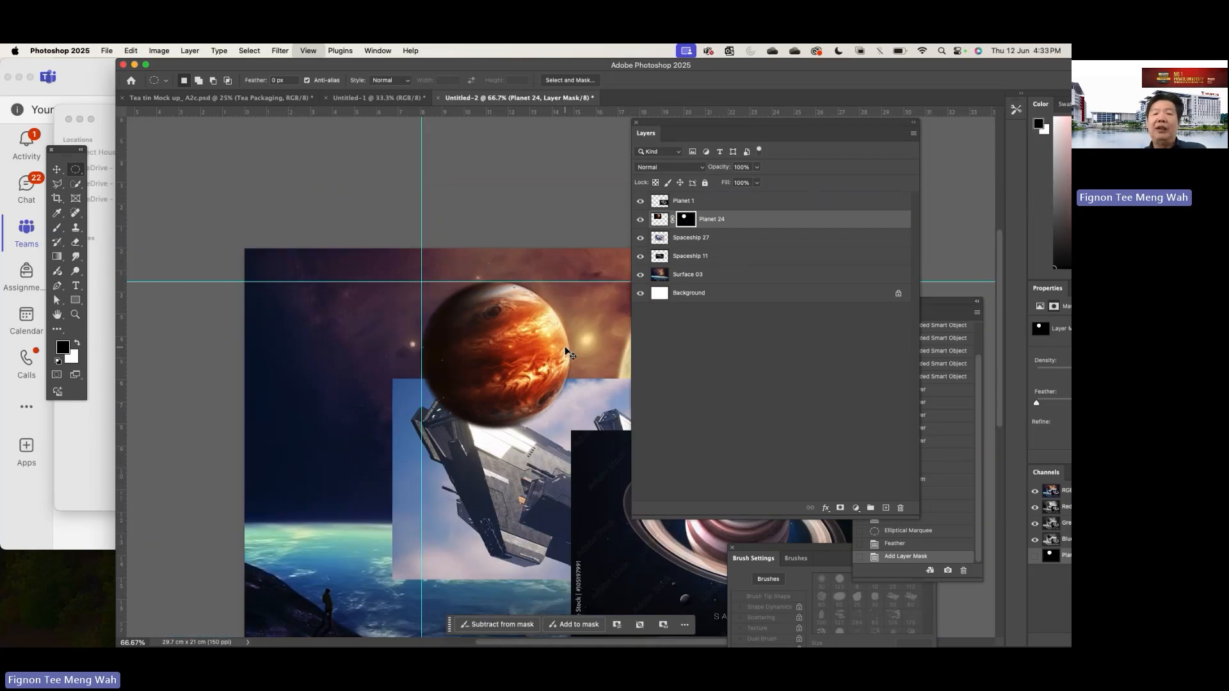
scroll(565, 347, "right", 3)
scroll(566, 347, "down", 2)
scroll(566, 347, "right", 2)
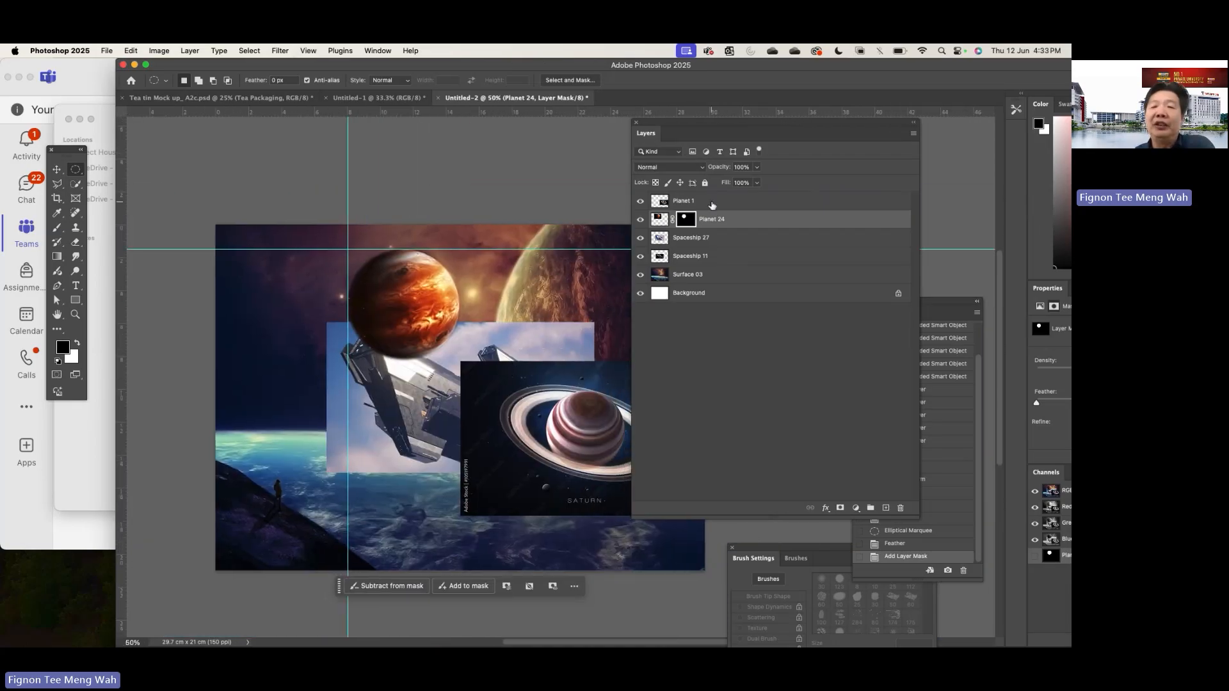
left_click(692, 168)
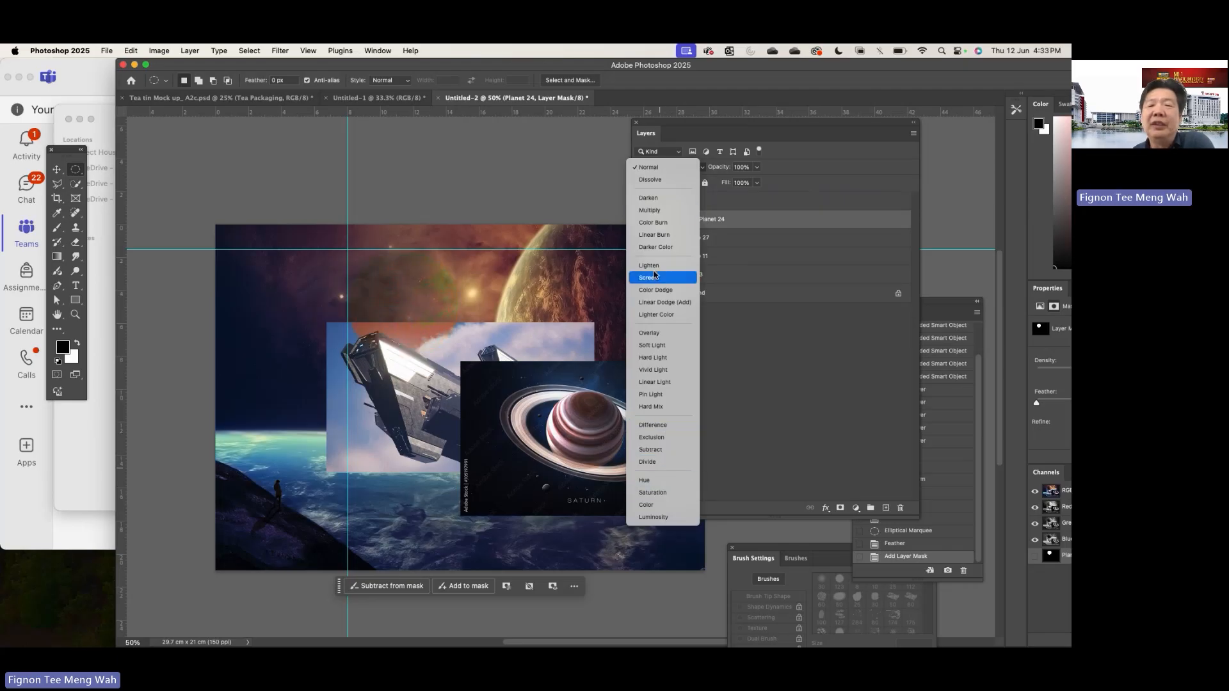
left_click(659, 303)
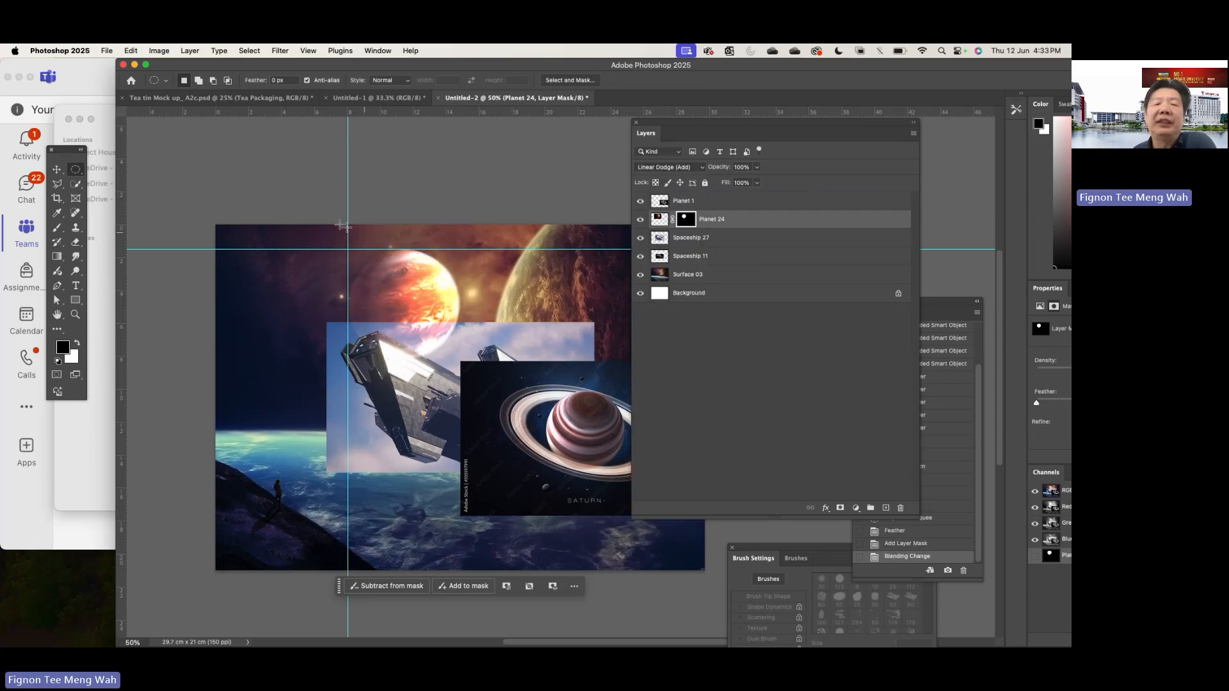
left_click(758, 167)
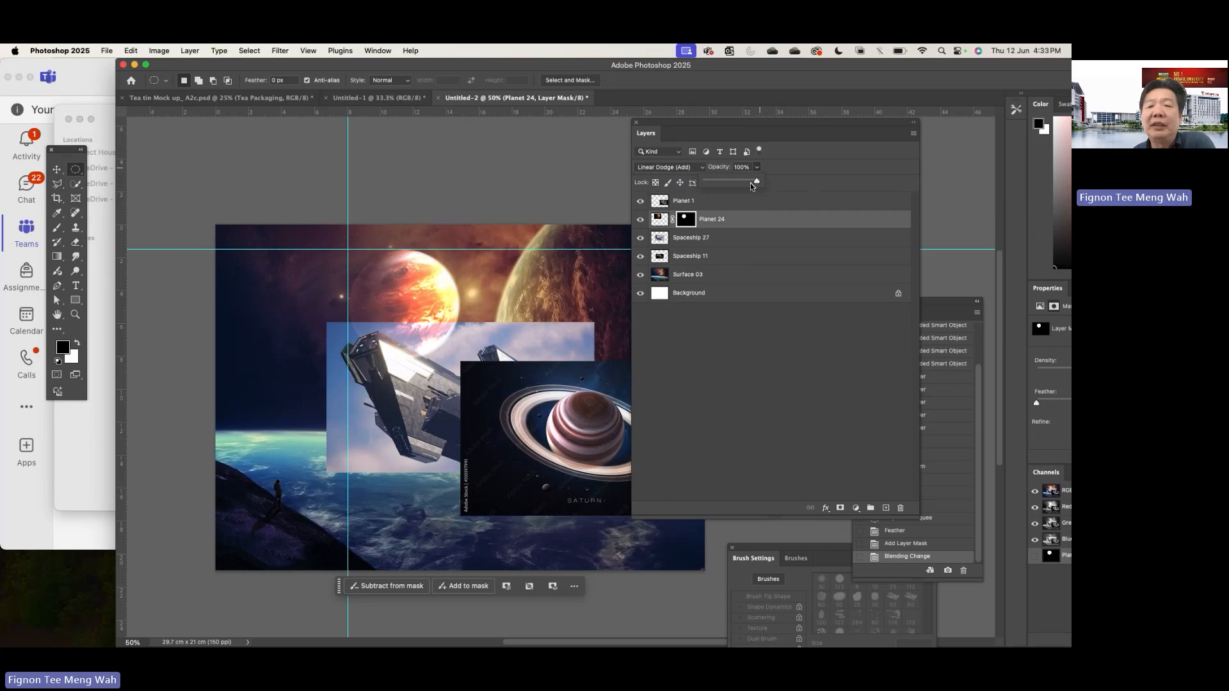
left_click_drag(752, 185, 744, 182)
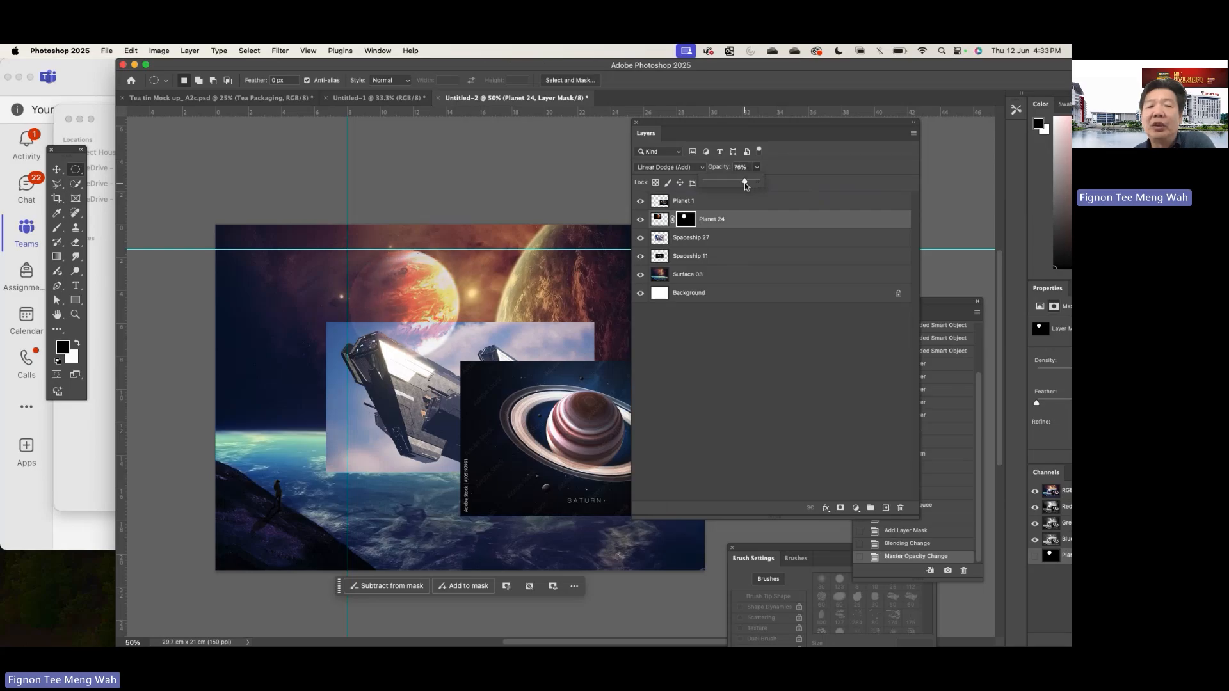
scroll(518, 284, "right", 3)
scroll(518, 284, "down", 2)
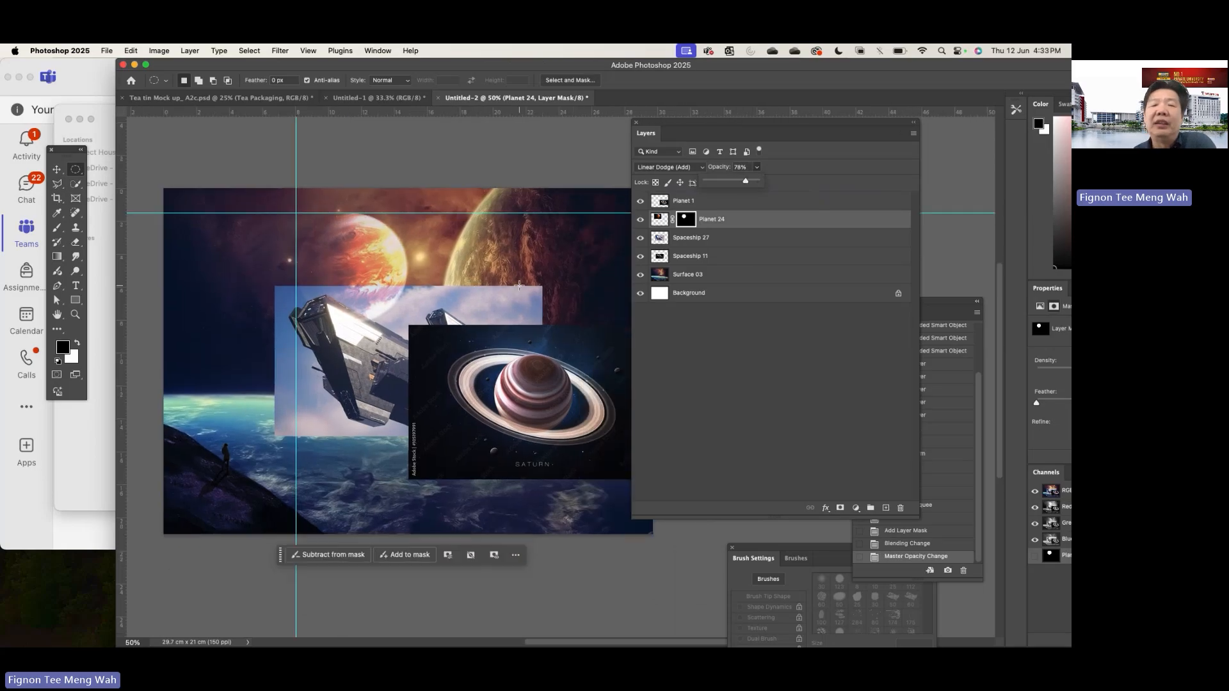
- Move the Layers panel off the canvas, and reposition Spaceship 27 at the canvas's lower left and Spaceship 11 at its upper right
left_click_drag(665, 132, 880, 130)
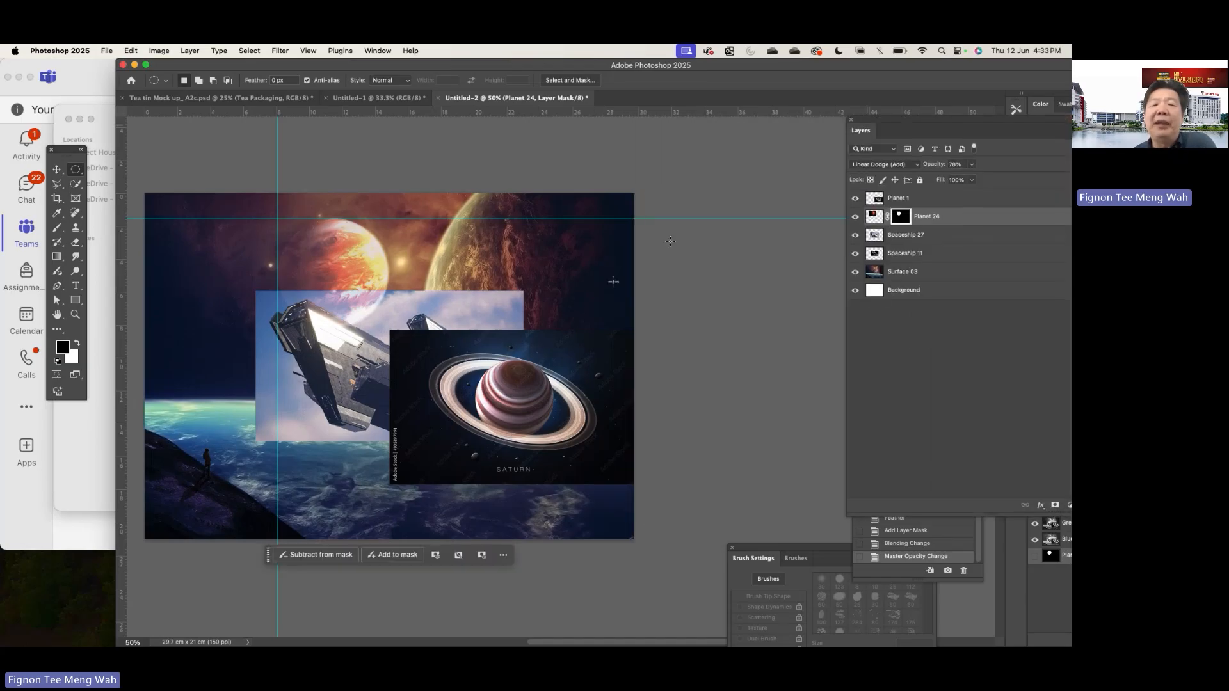
left_click(57, 172)
left_click_drag(345, 350, 279, 420)
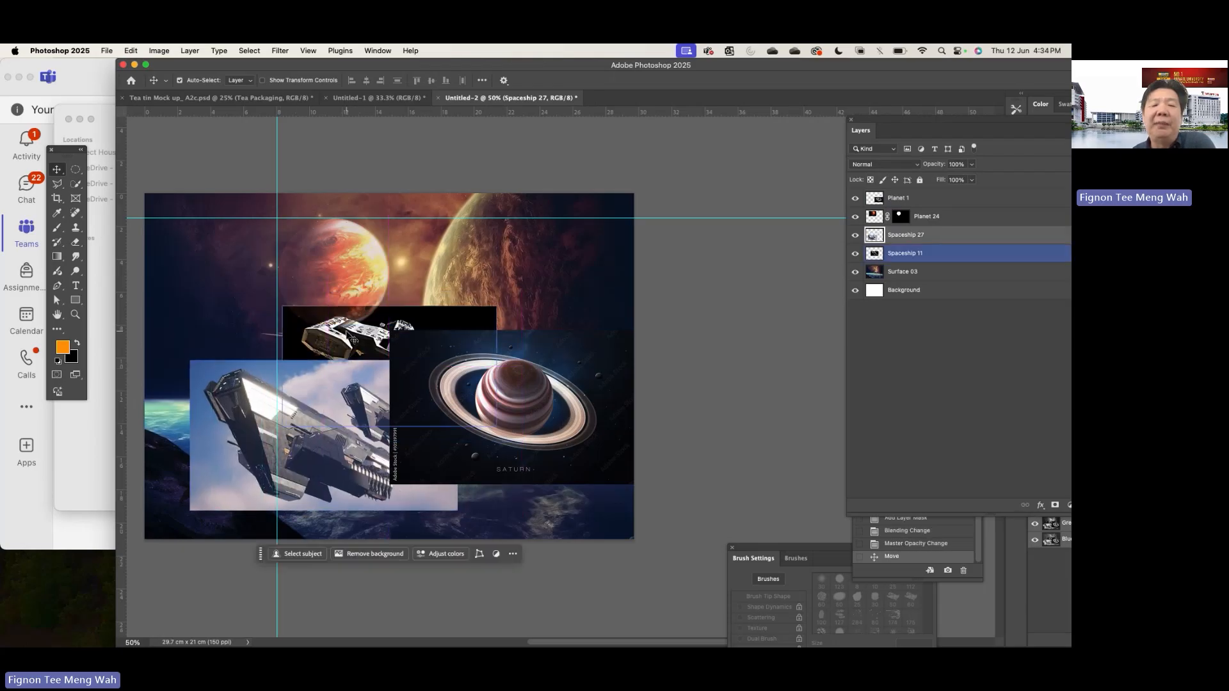
left_click_drag(367, 338, 577, 243)
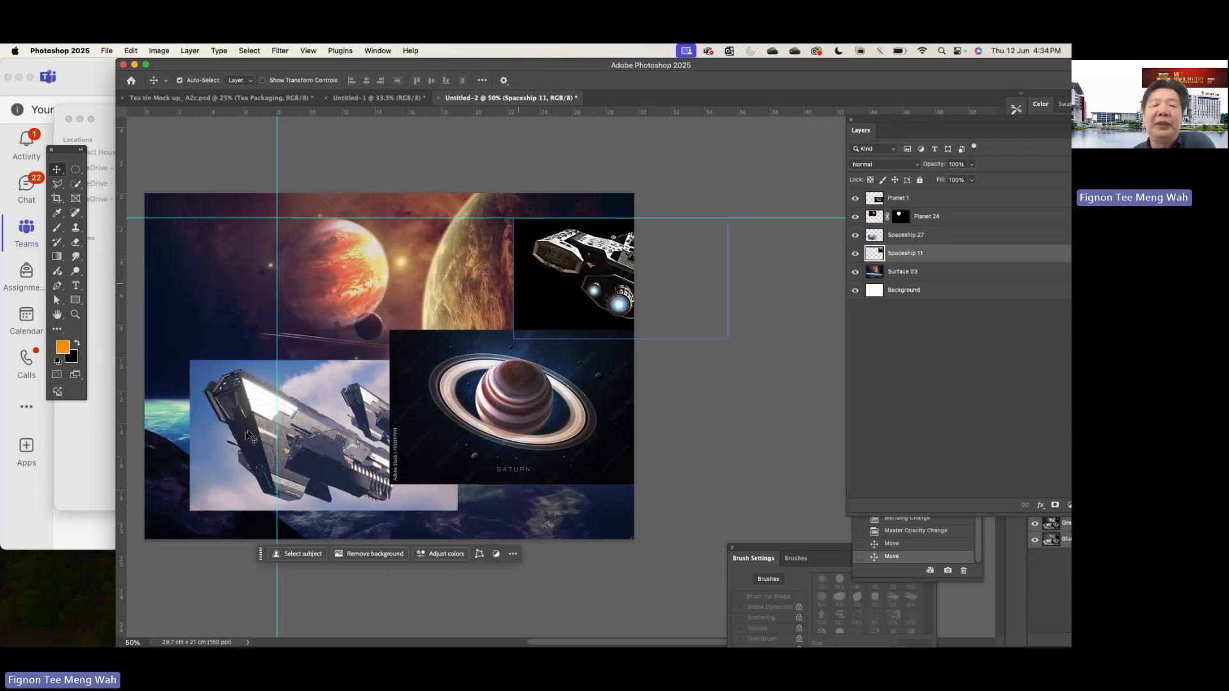
left_click_drag(288, 434, 264, 488)
scroll(477, 298, "left", 5)
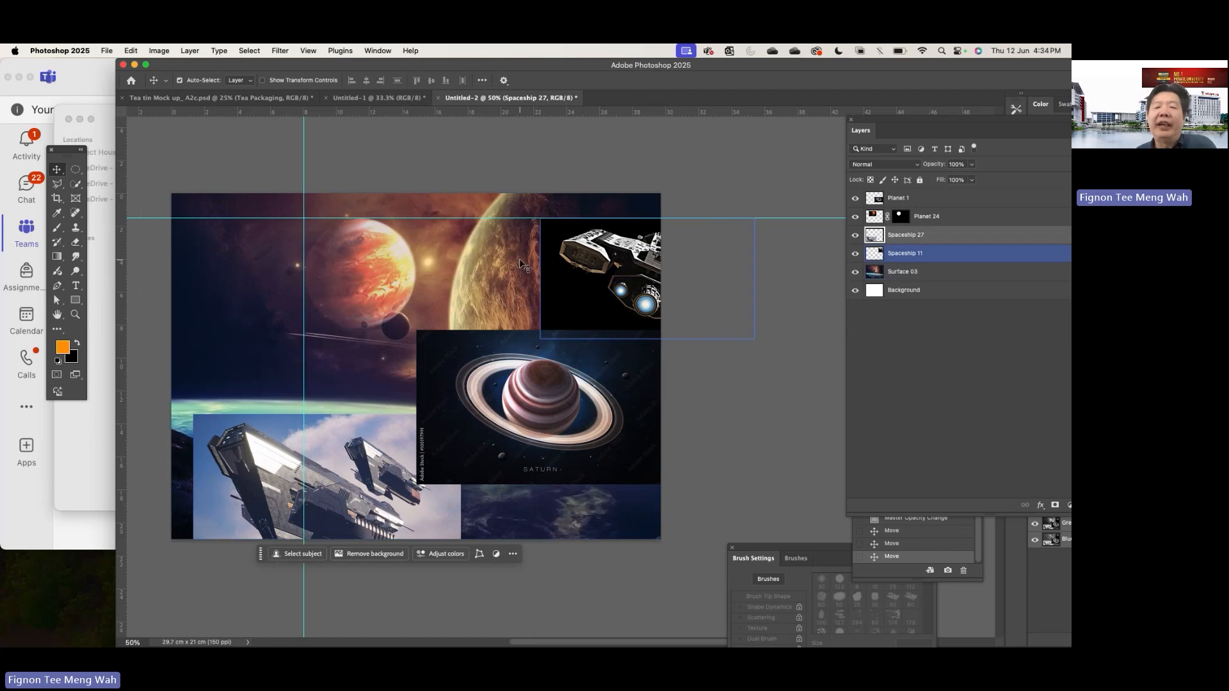
- Move Planet 1 to the canvas's upper-left area, set its blend mode to Lighter Color, and shift it over Planet 24
left_click_drag(591, 359, 345, 247)
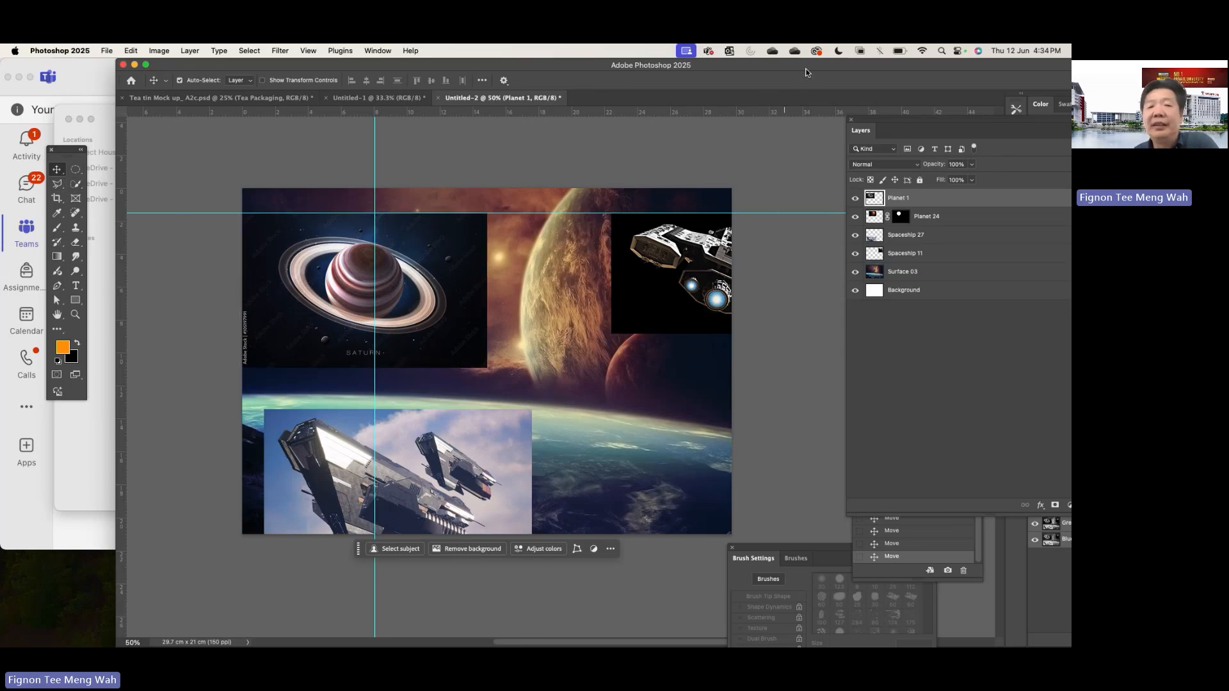
double_click(766, 62)
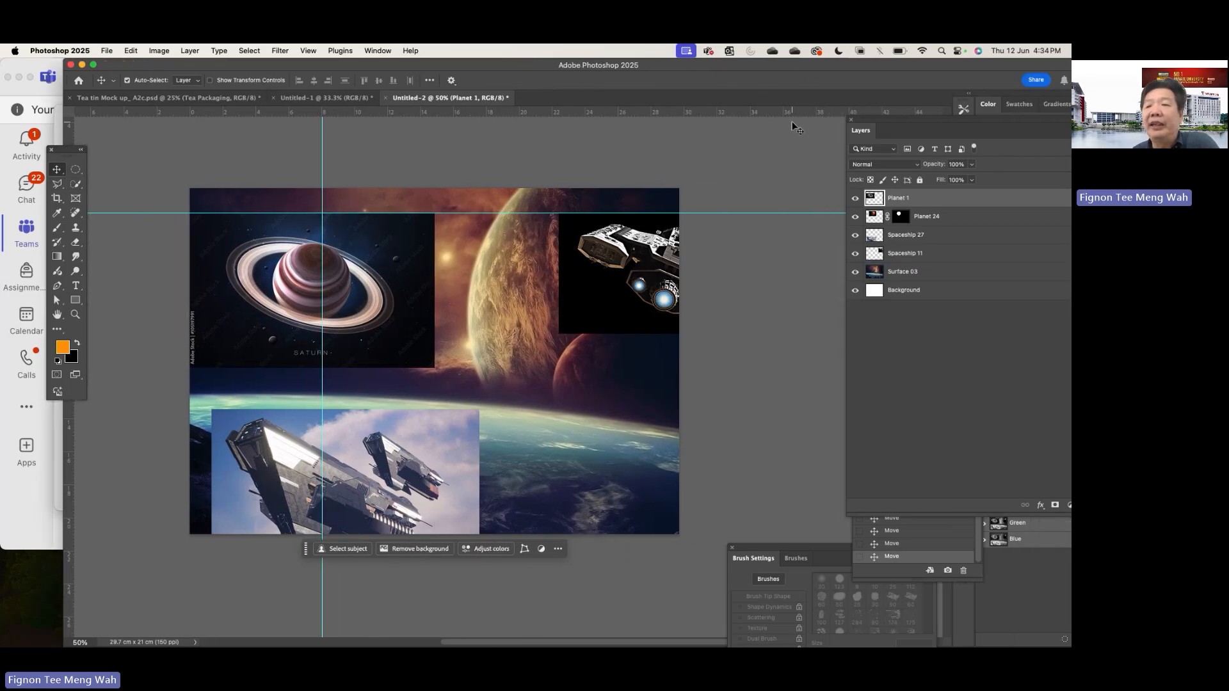
left_click(900, 162)
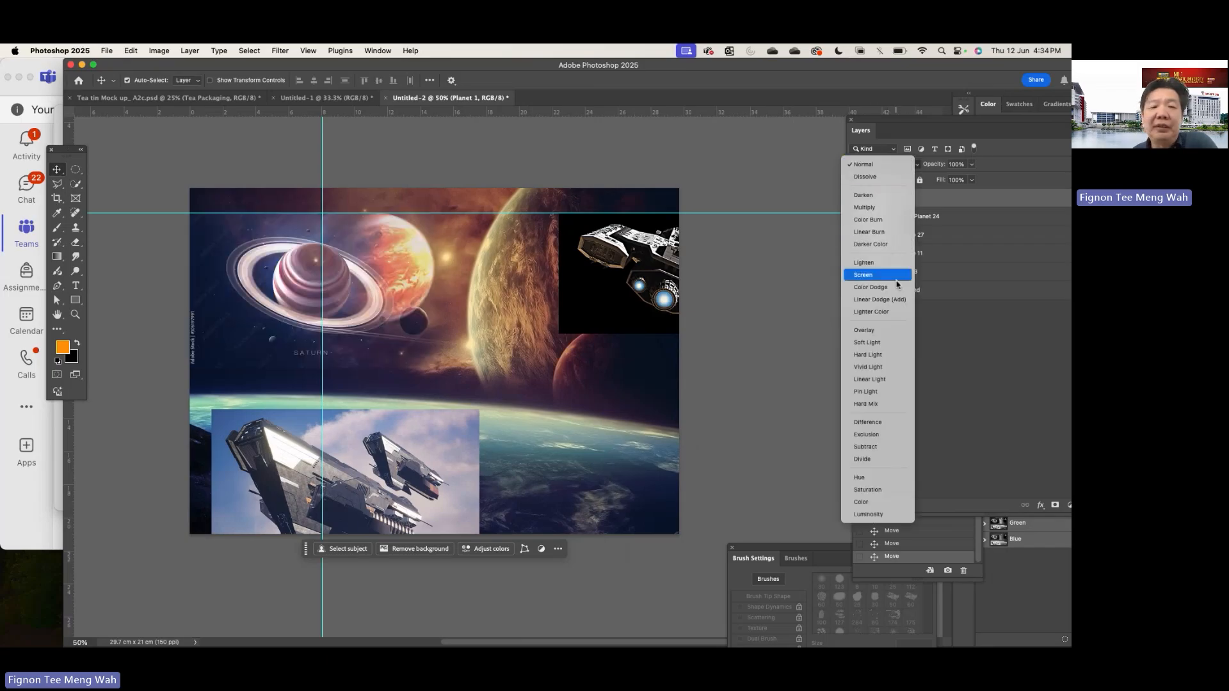
left_click(899, 313)
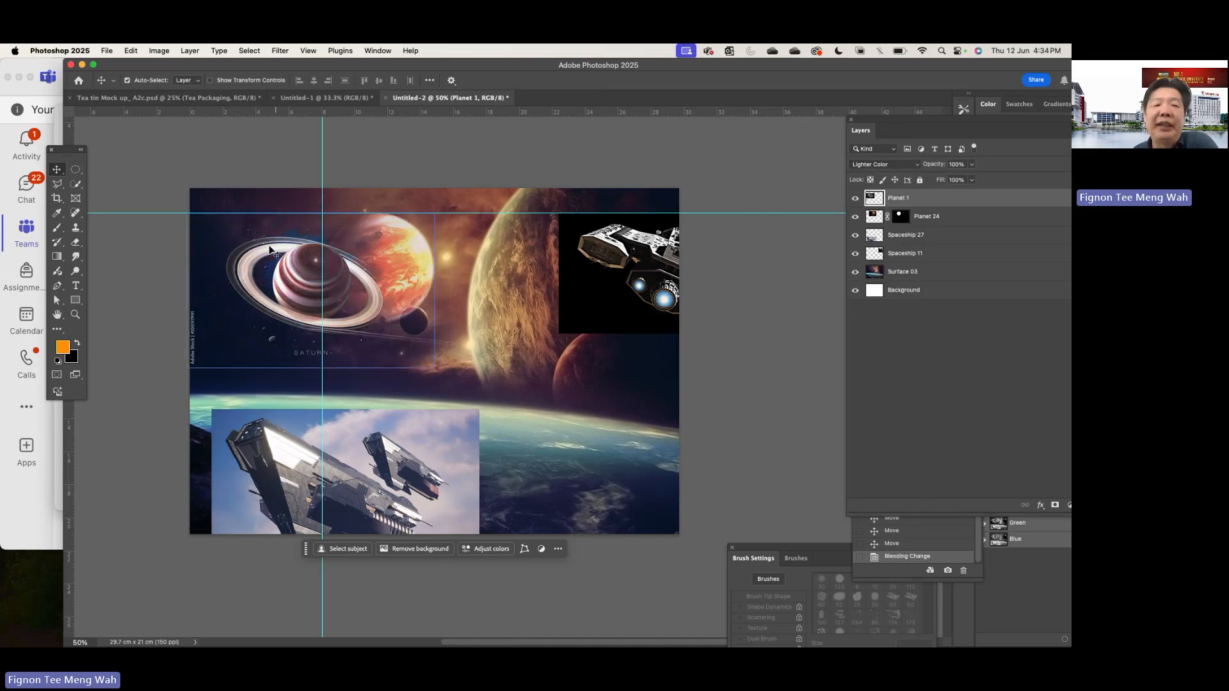
left_click_drag(265, 248, 309, 242)
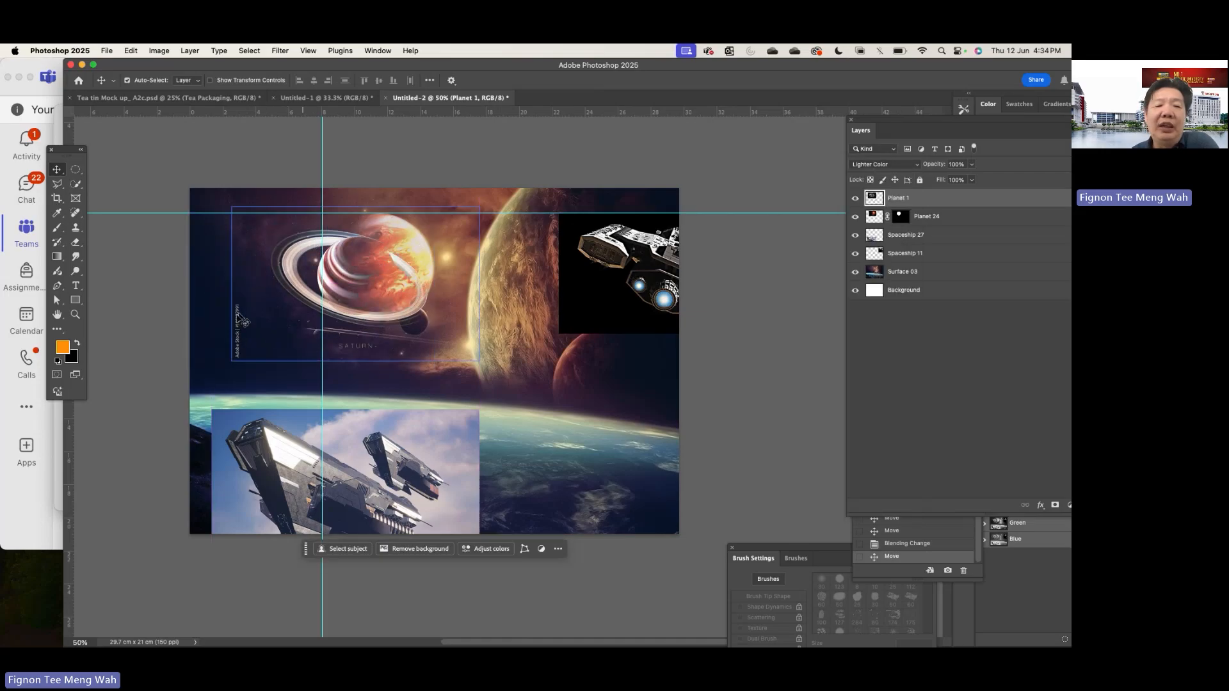
left_click(191, 268)
left_click(137, 240)
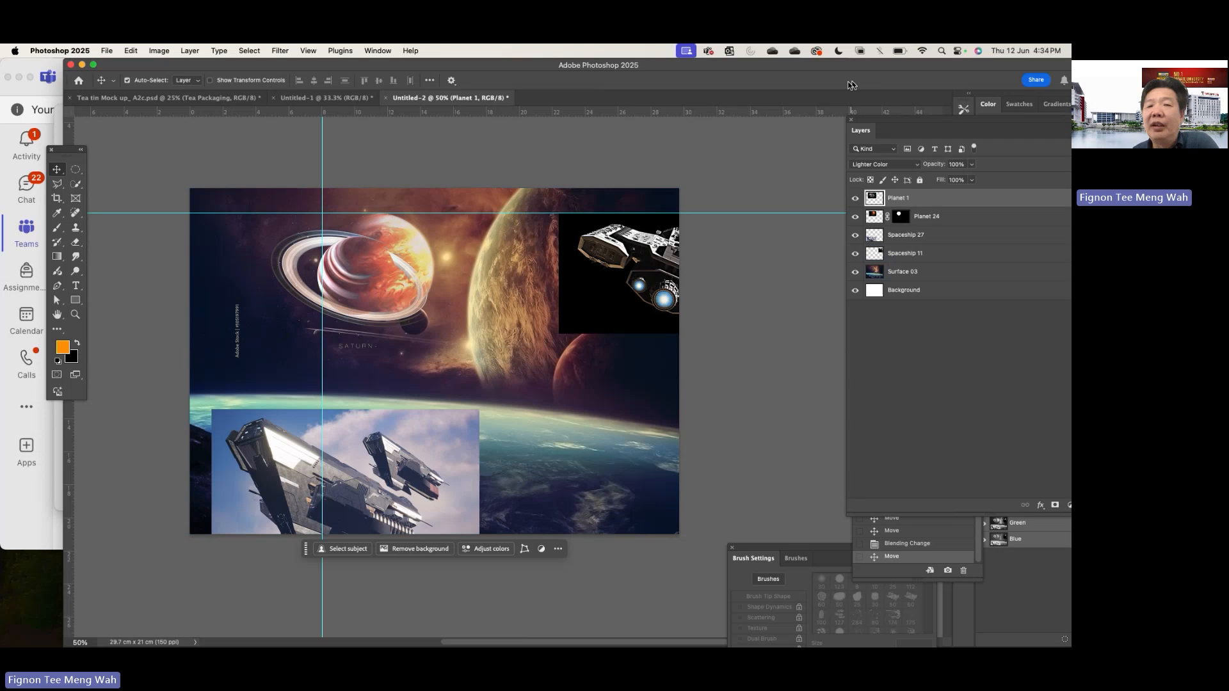
- Add a layer mask to Planet 1 and paint out its stock watermark and SATURN caption with a 200 px black brush
left_click_drag(831, 99, 782, 68)
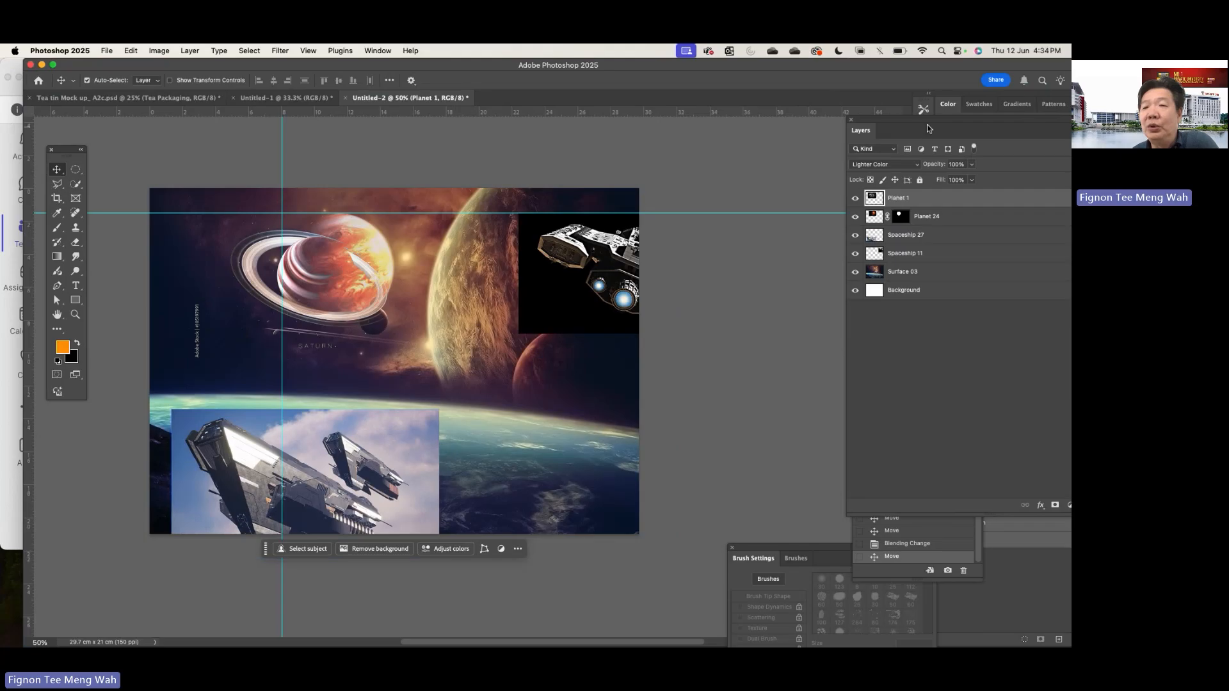
left_click_drag(929, 123, 791, 120)
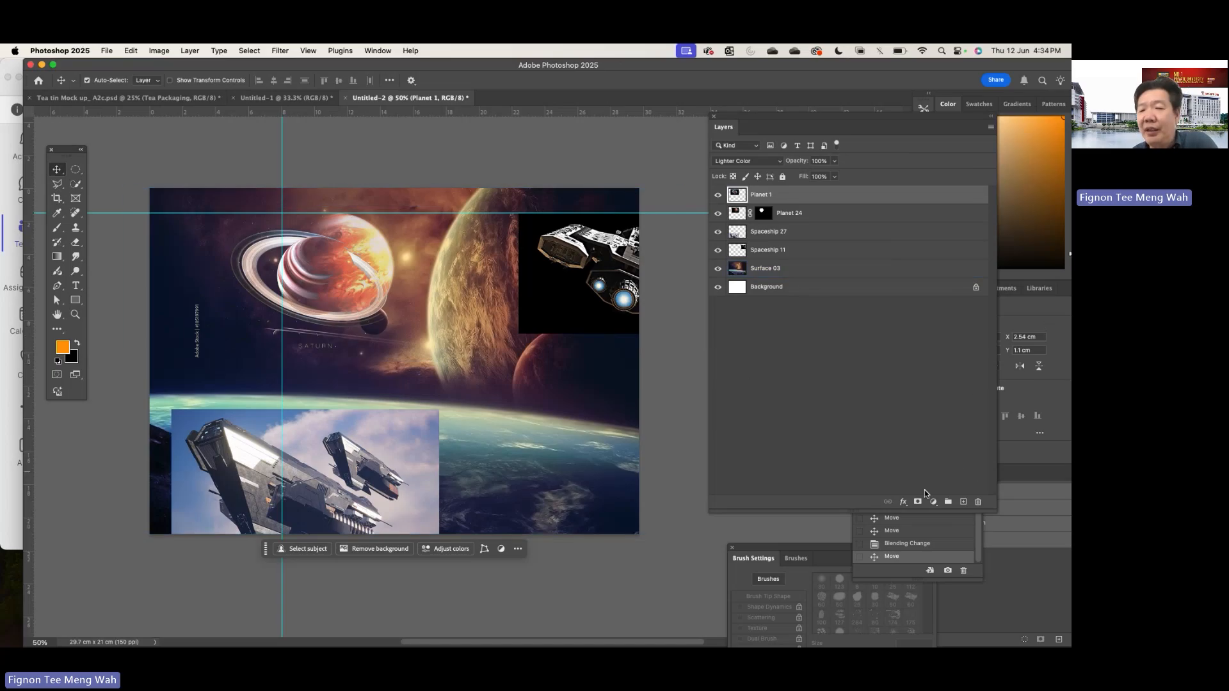
left_click(917, 502)
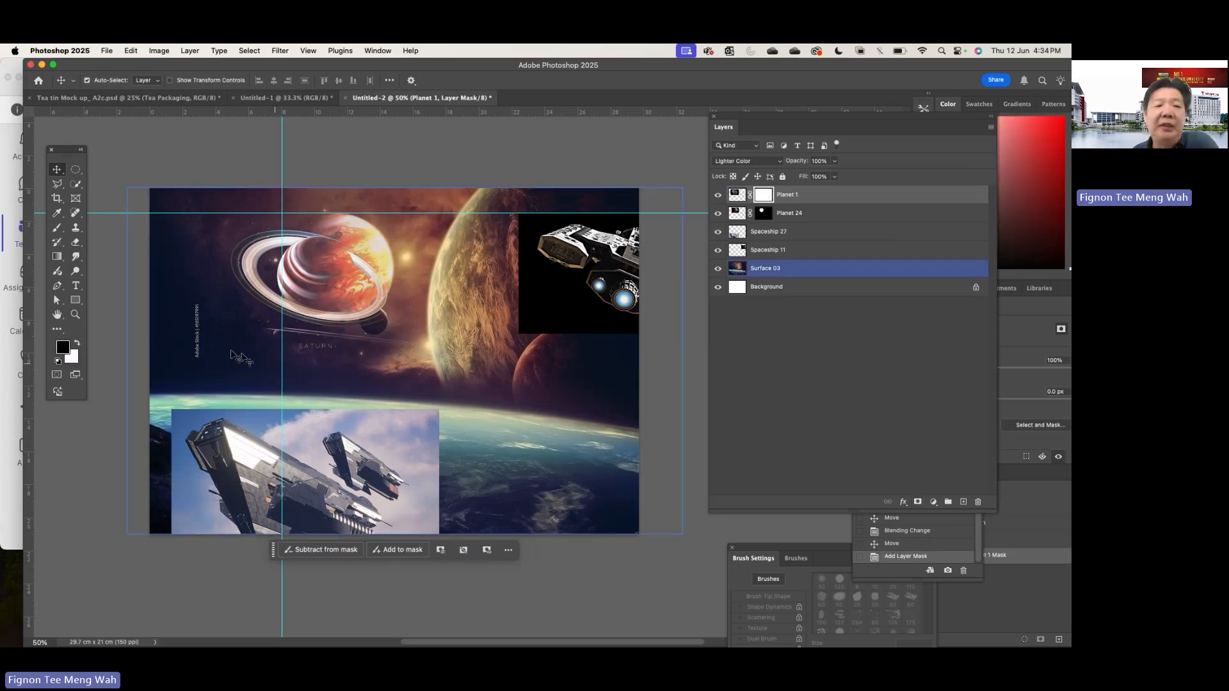
left_click(57, 229)
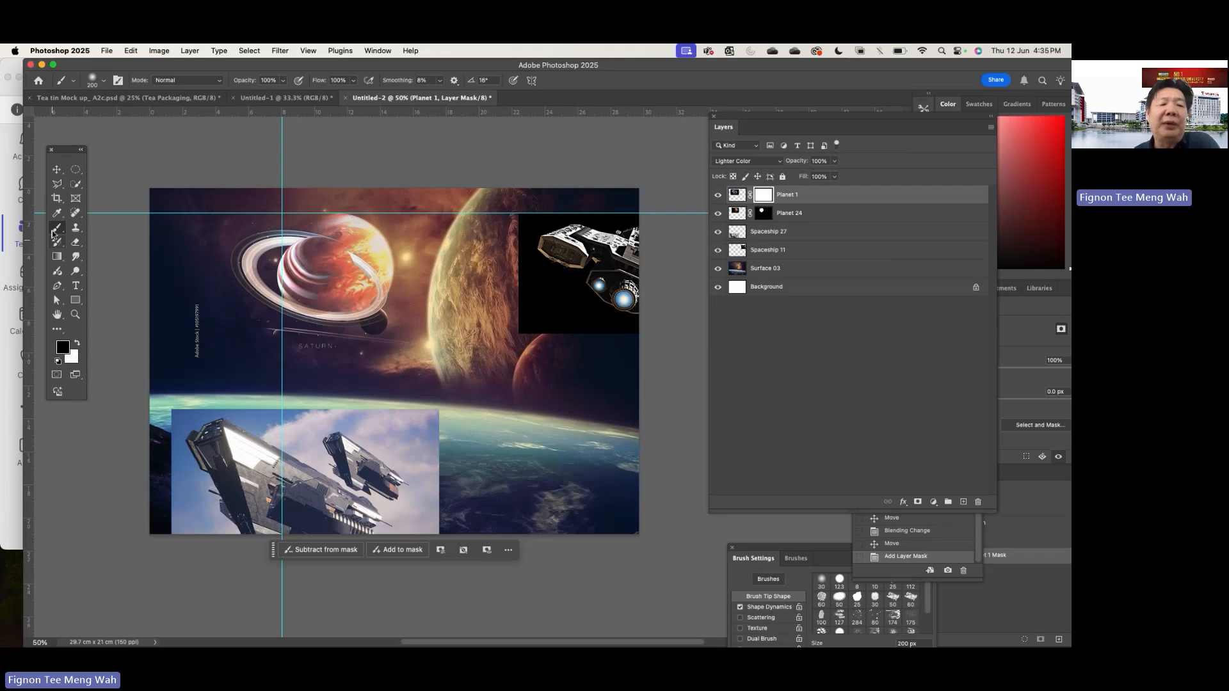
mouse_move(199, 321)
left_mouse_down()
mouse_move(205, 348)
mouse_move(230, 359)
mouse_move(295, 350)
left_mouse_up()
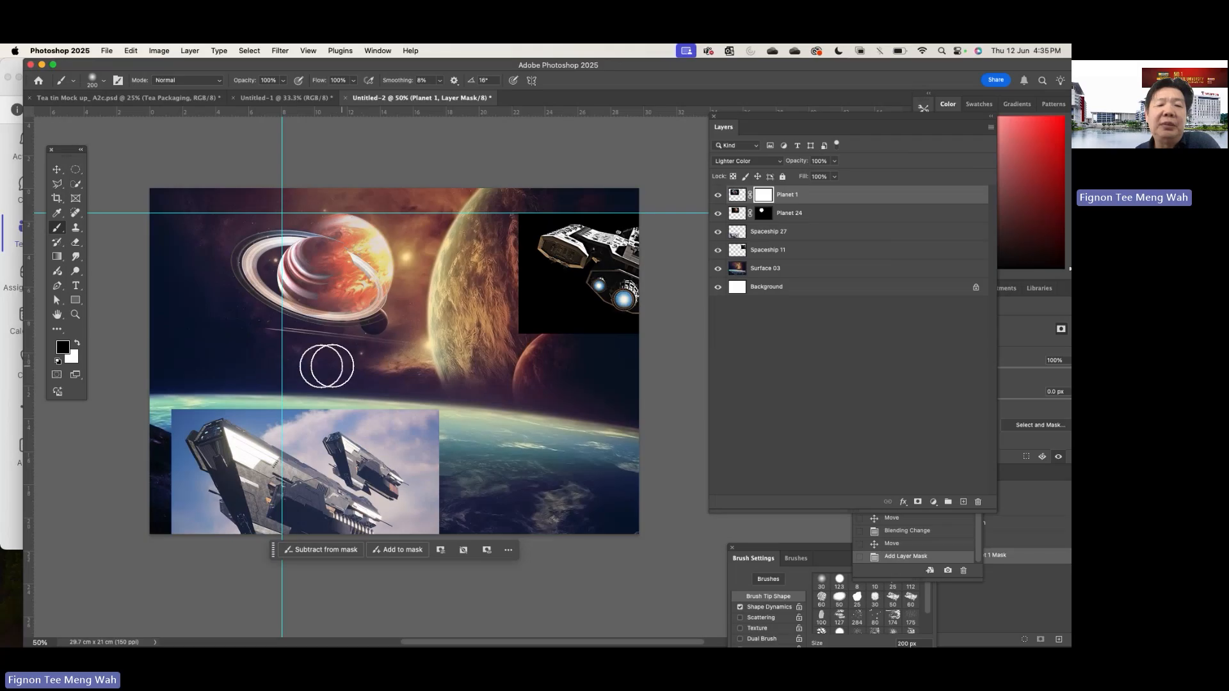
left_click_drag(412, 226, 64, 143)
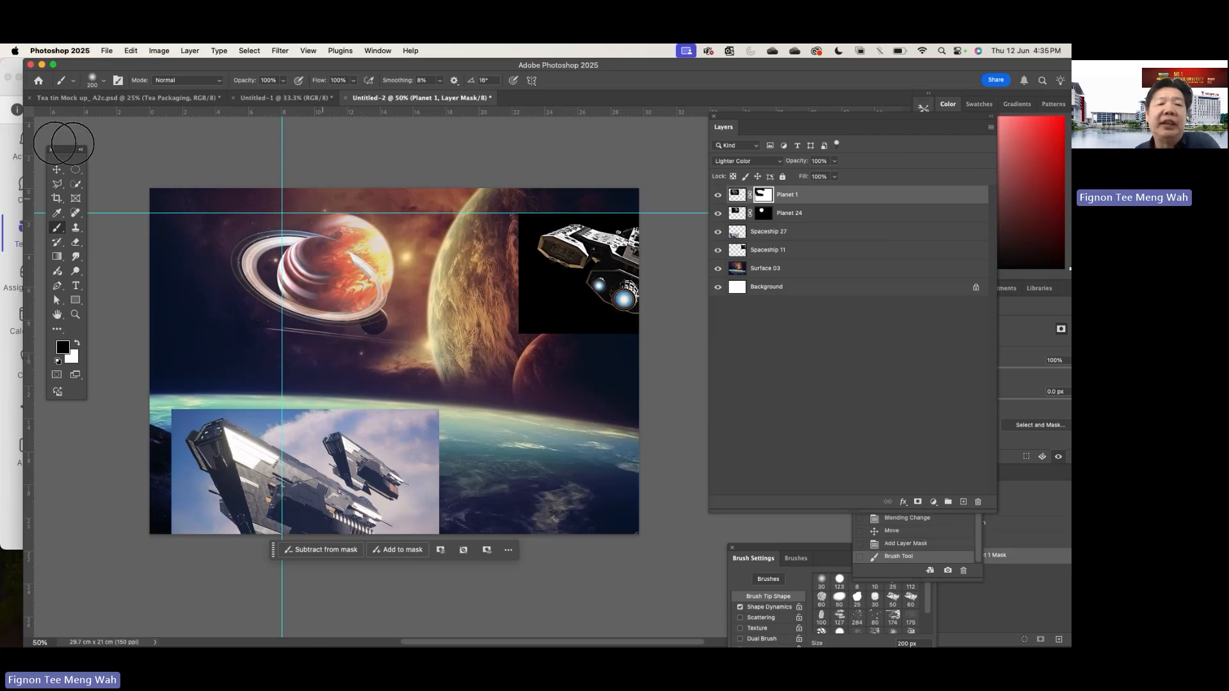
- Separate the two planets by moving Planet 1 to the canvas's left edge and Planet 24 slightly up and to the right
left_click(57, 169)
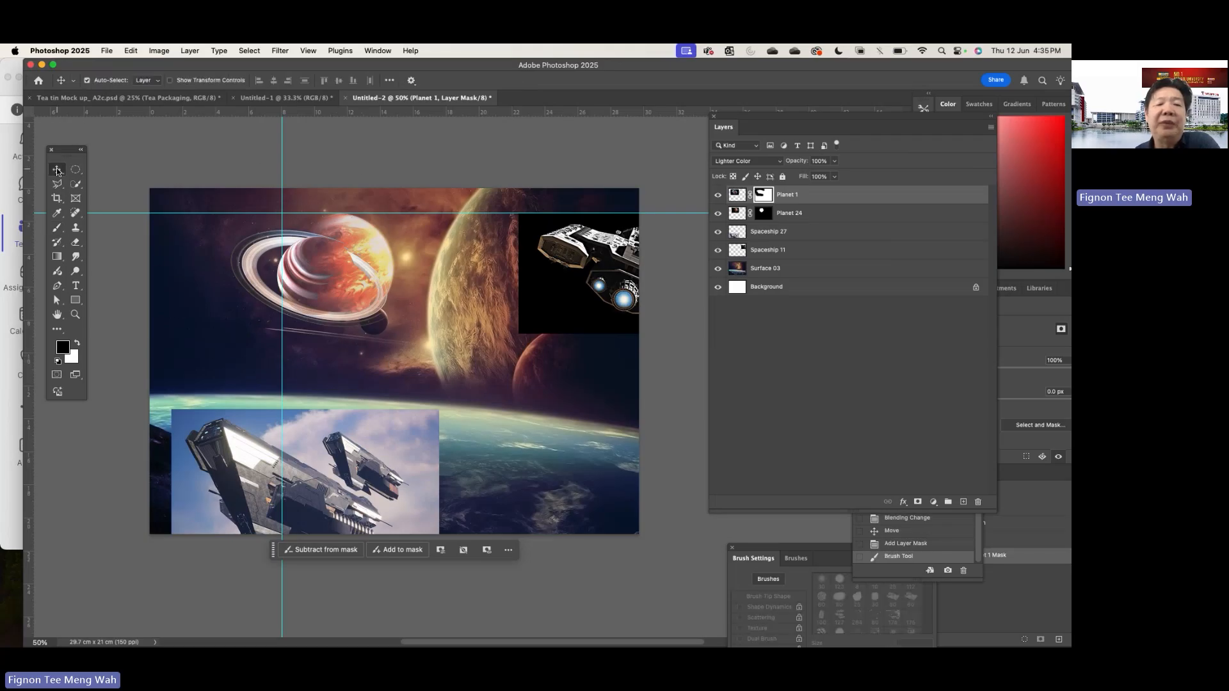
left_click_drag(337, 279, 201, 247)
left_click(340, 262)
left_click_drag(339, 263, 374, 250)
left_click_drag(215, 272, 233, 295)
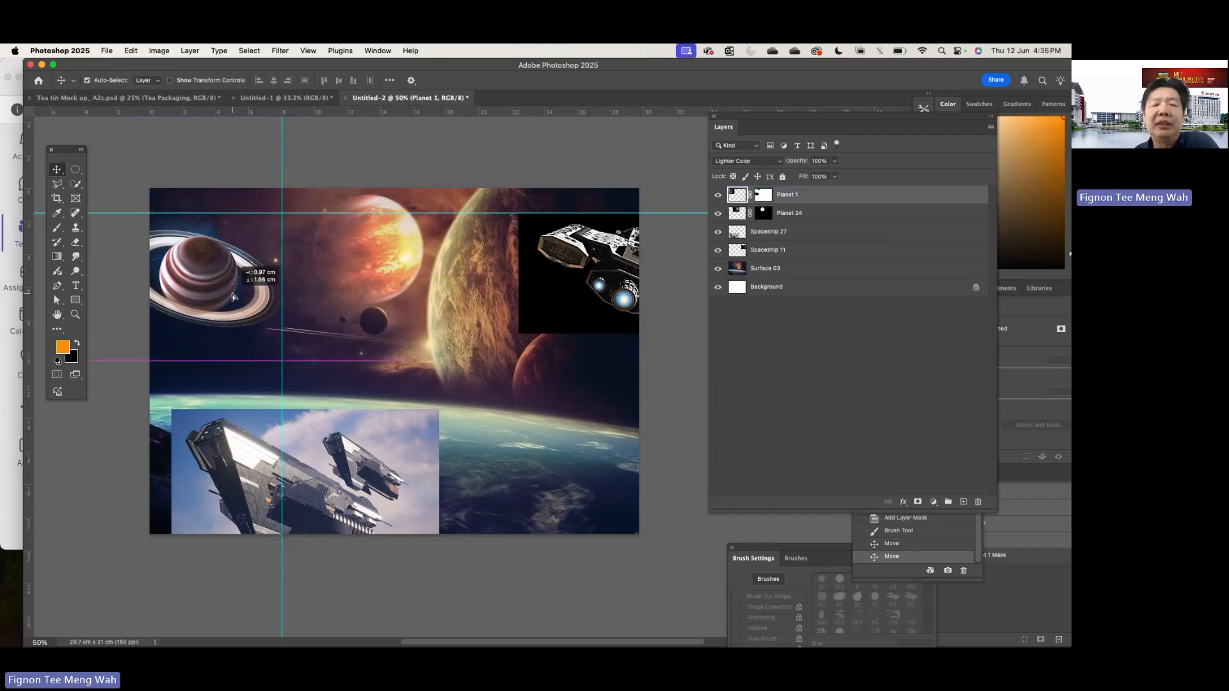
- Move the horizontal and vertical guides outside the canvas area
left_click(486, 296)
scroll(487, 296, "down", 2)
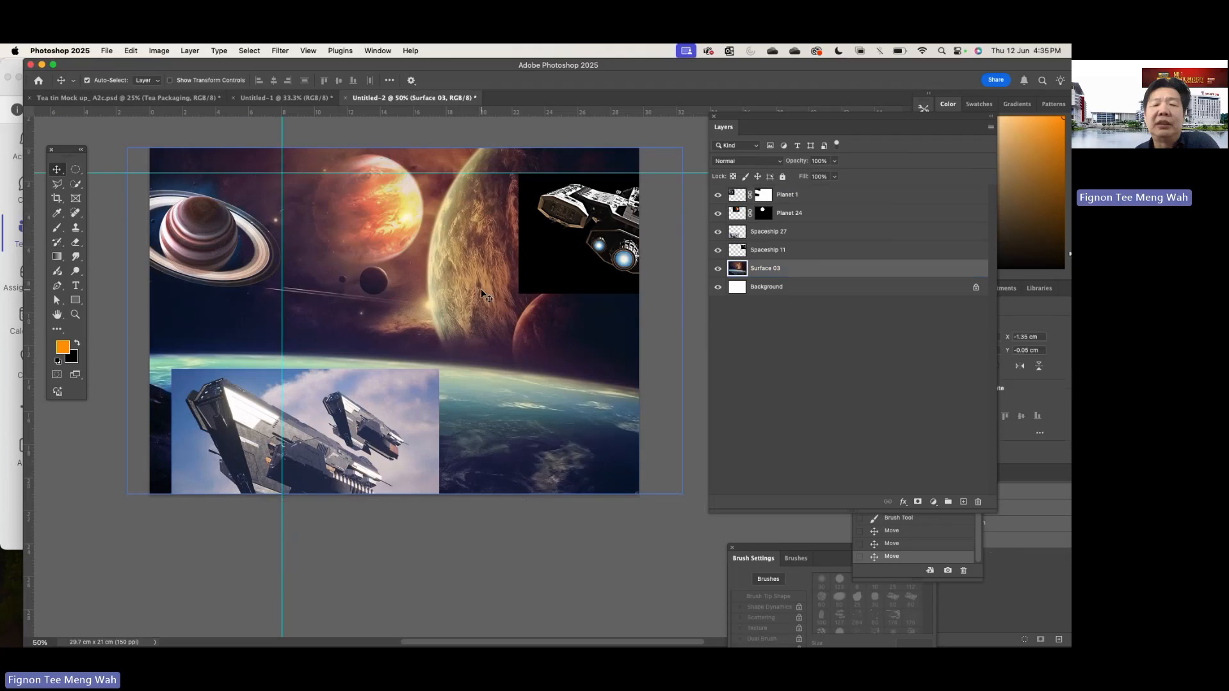
left_click(326, 203)
left_click(291, 170)
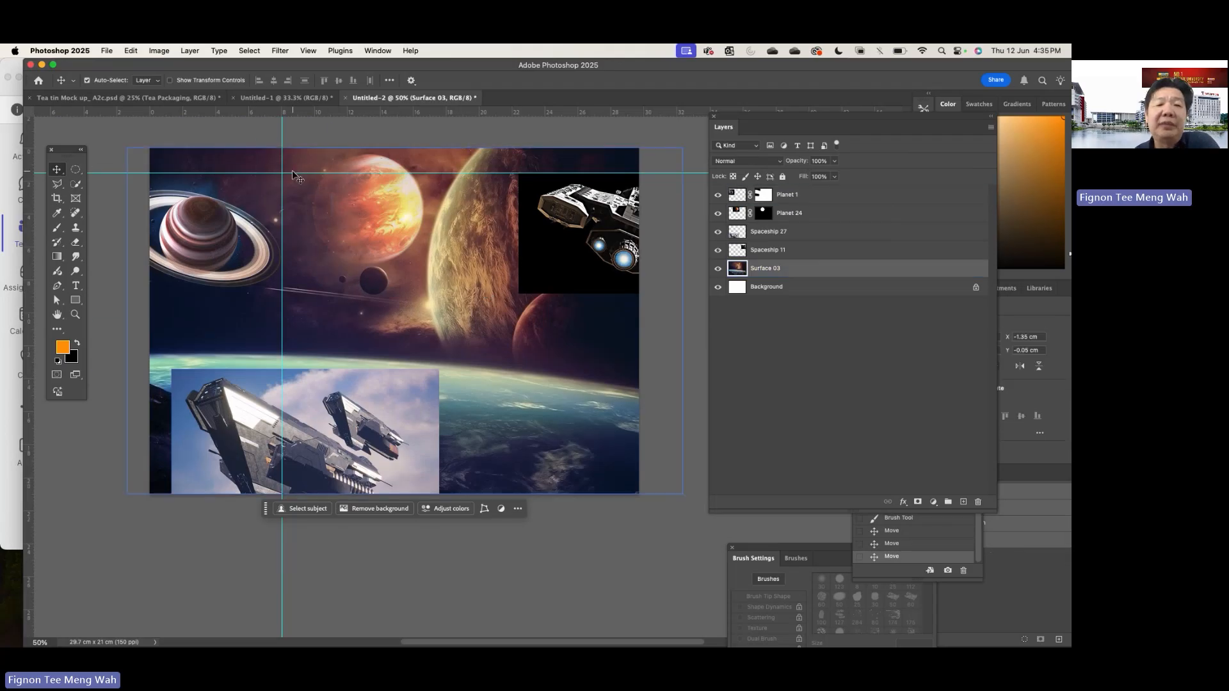
left_click_drag(297, 174, 134, 154)
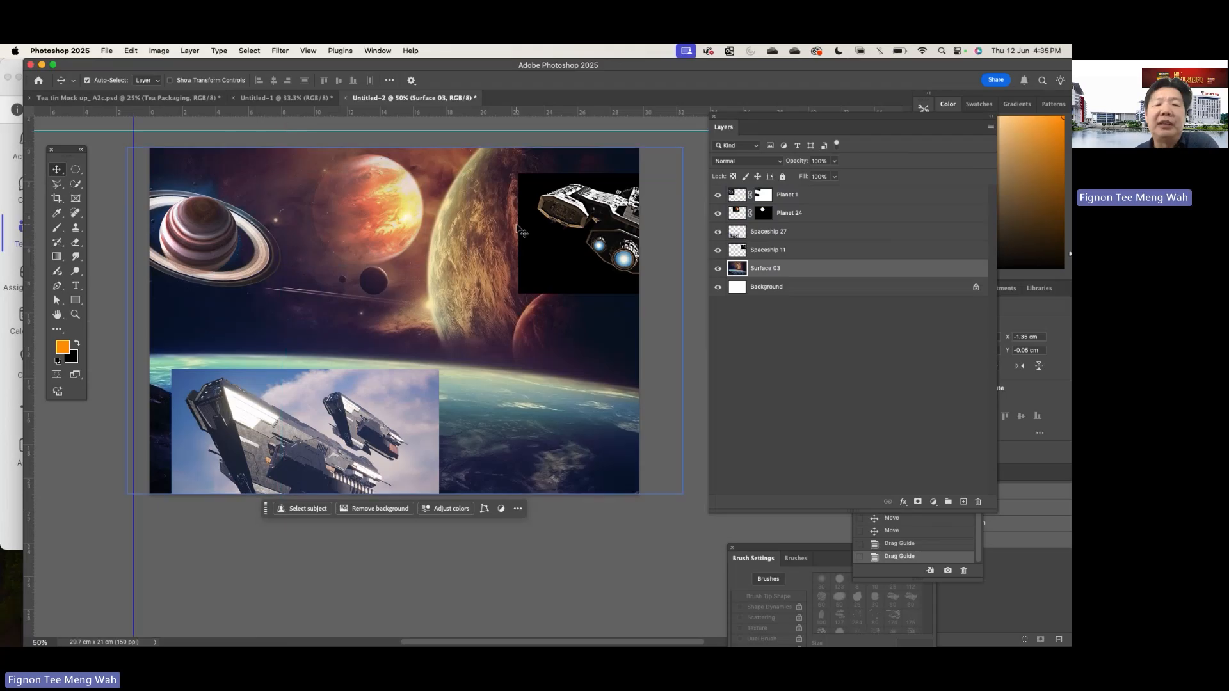
- Move Spaceship 27 from the lower left up to the middle of the canvas
left_click(525, 260)
scroll(525, 276, "left", 2)
scroll(525, 275, "down", 1)
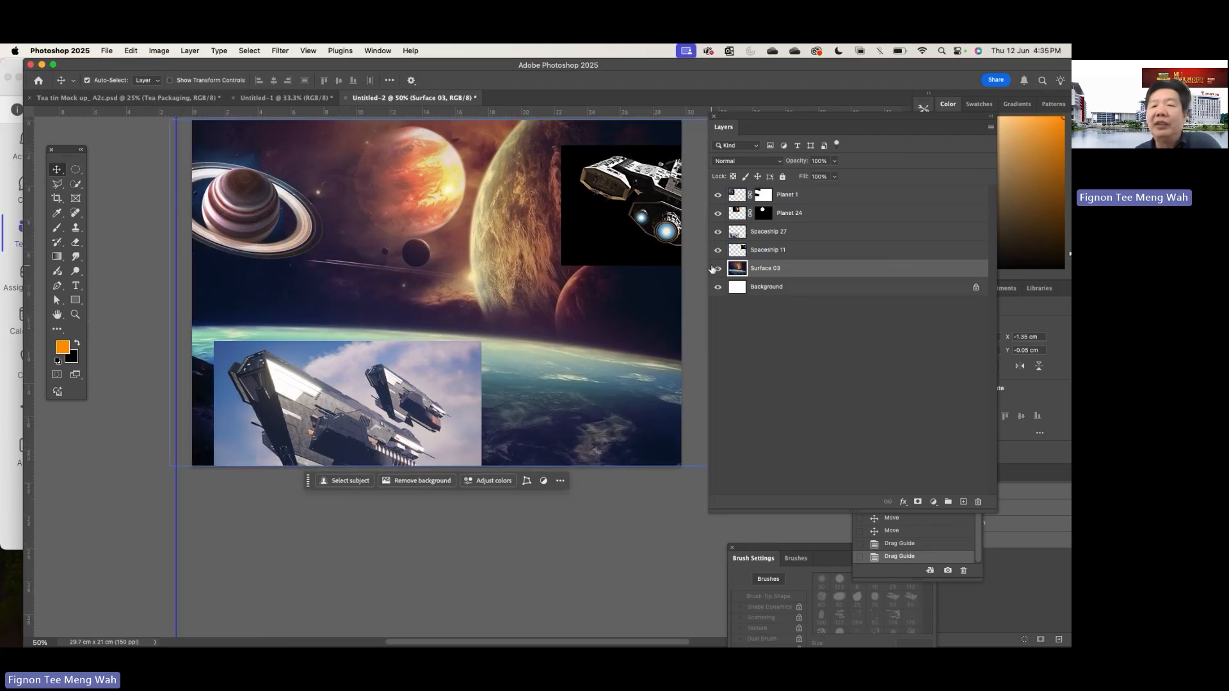
left_click_drag(430, 376, 519, 251)
- Select the larger ship in Spaceship 27 with the Quick Selection tool and add a layer mask from the selection
scroll(516, 253, "up", 1)
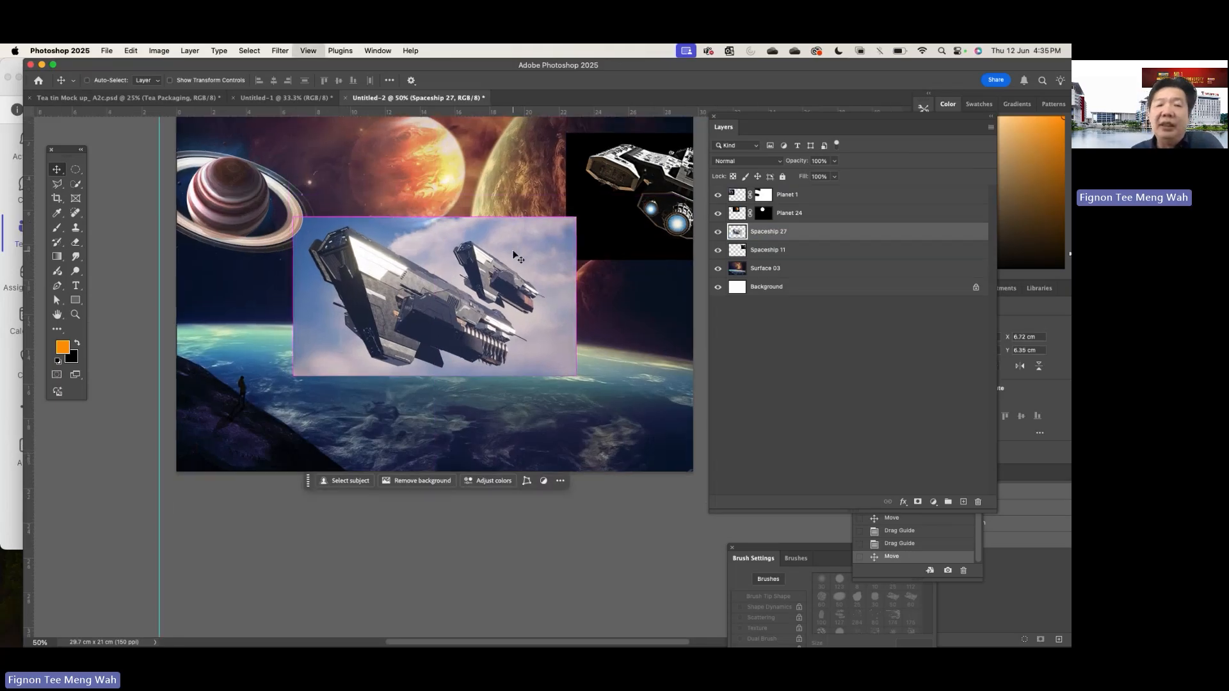
scroll(518, 257, "up", 1)
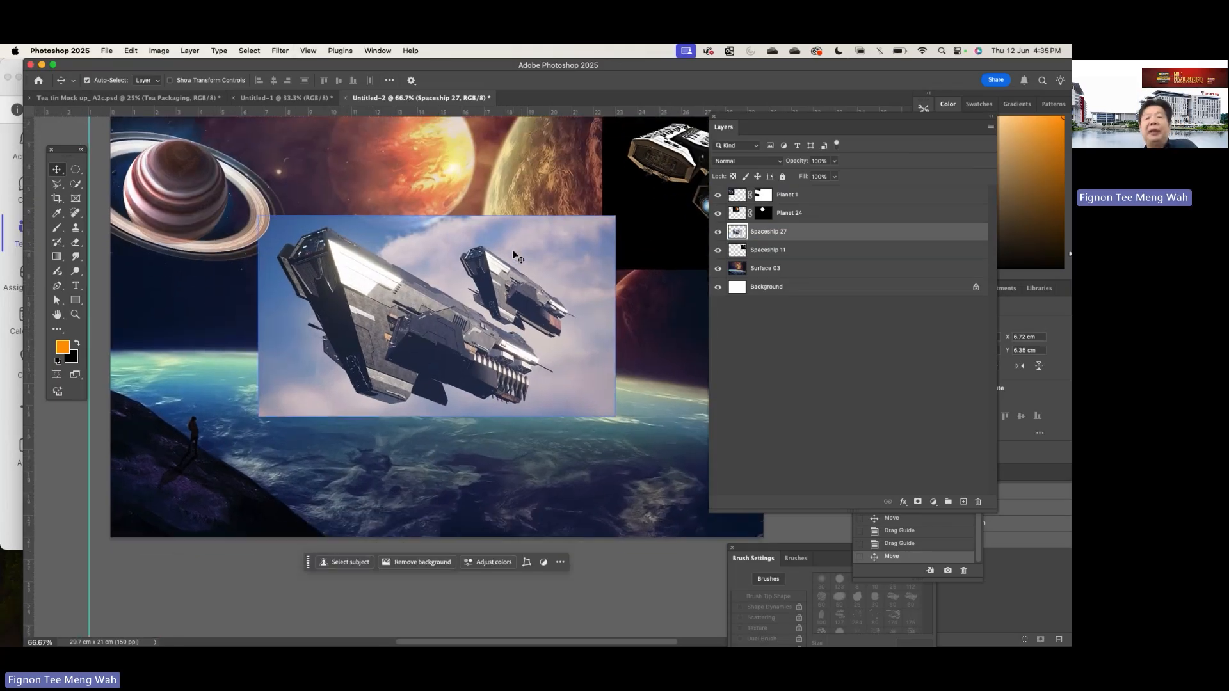
scroll(518, 258, "right", 2)
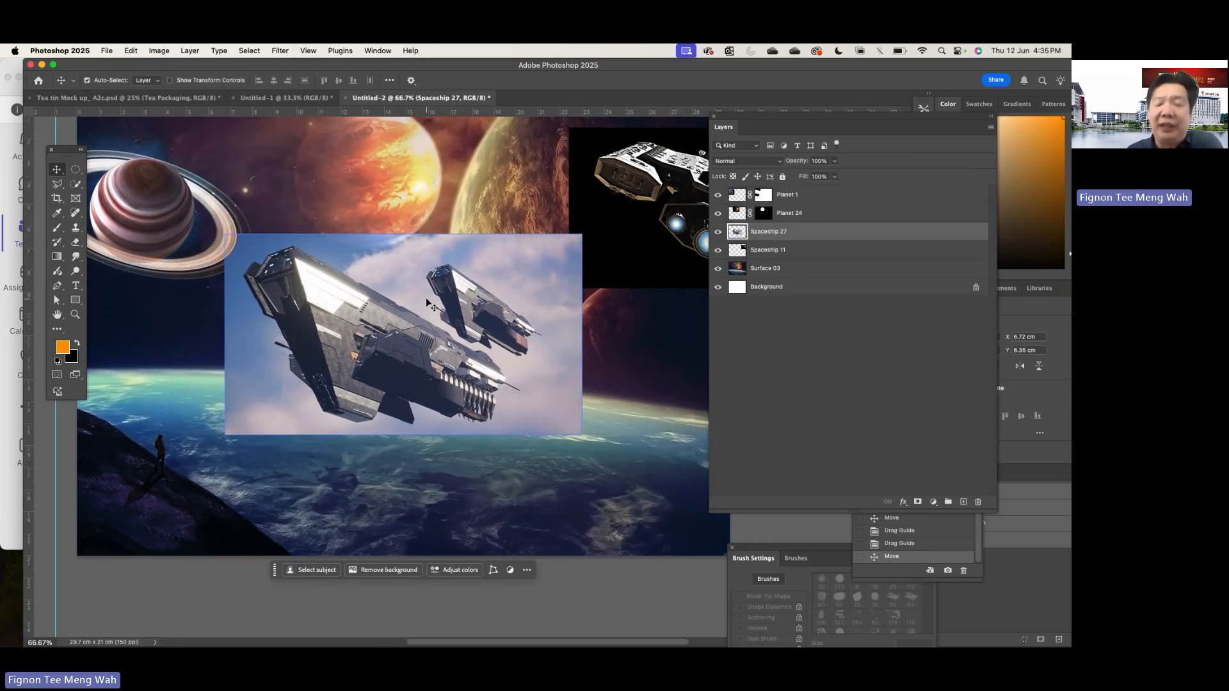
scroll(428, 304, "up", 1)
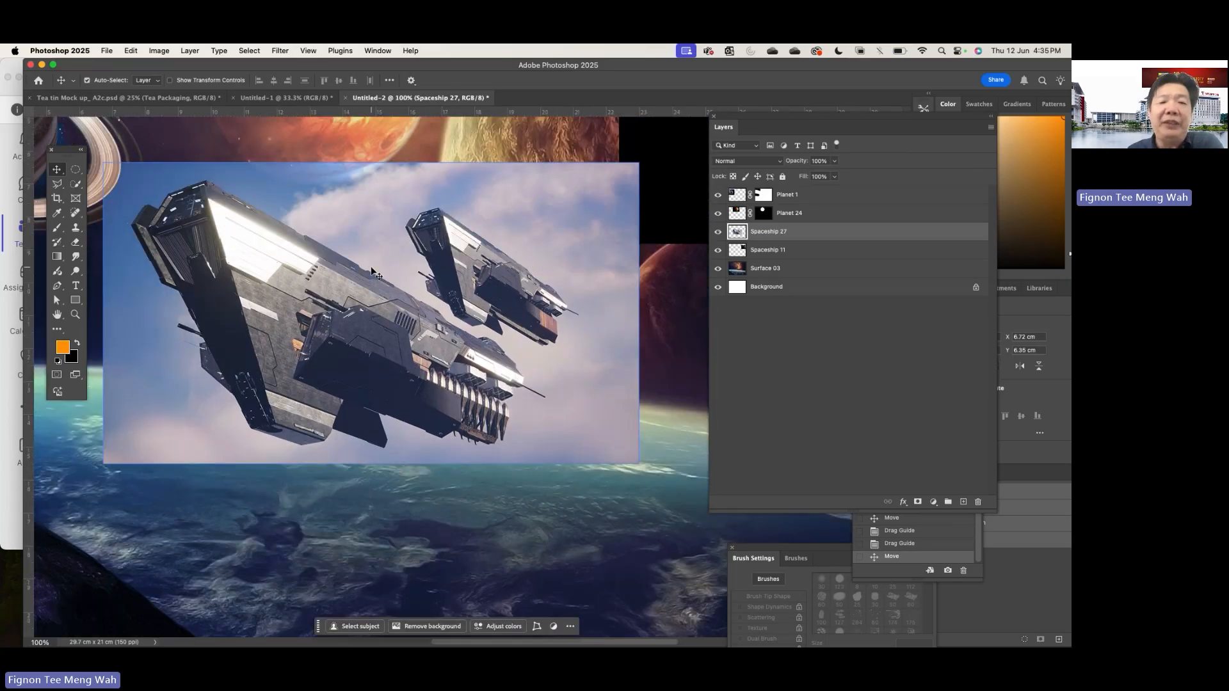
scroll(185, 187, "left", 2)
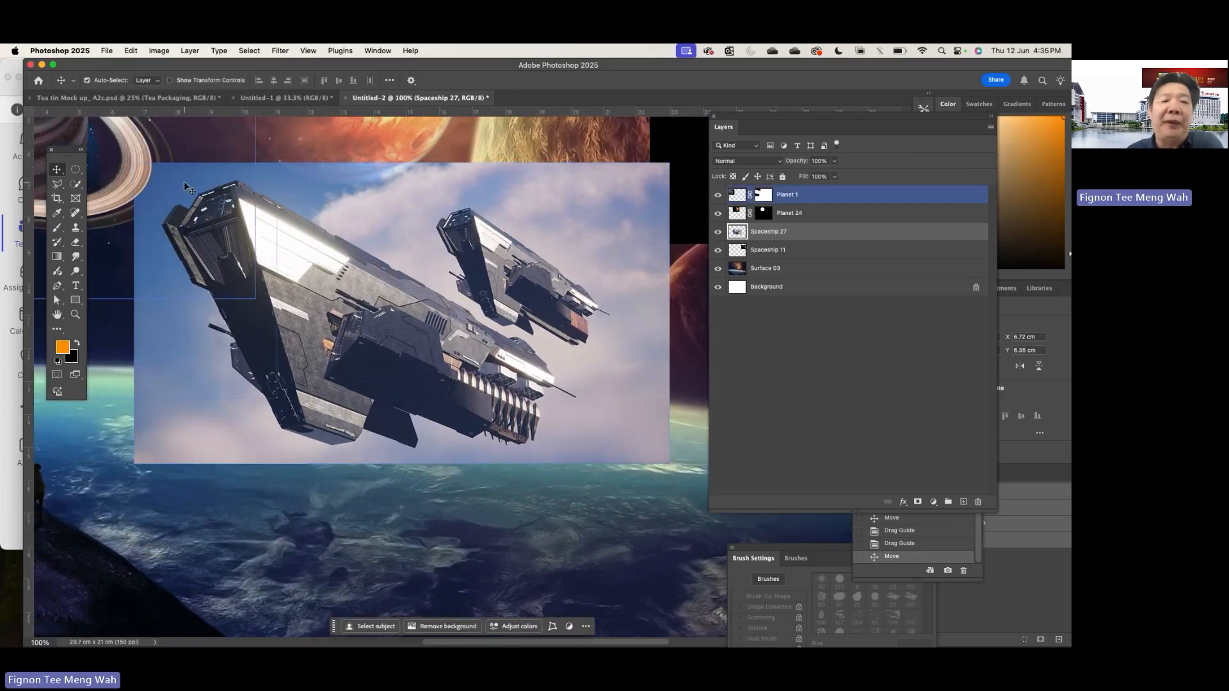
left_click(77, 185)
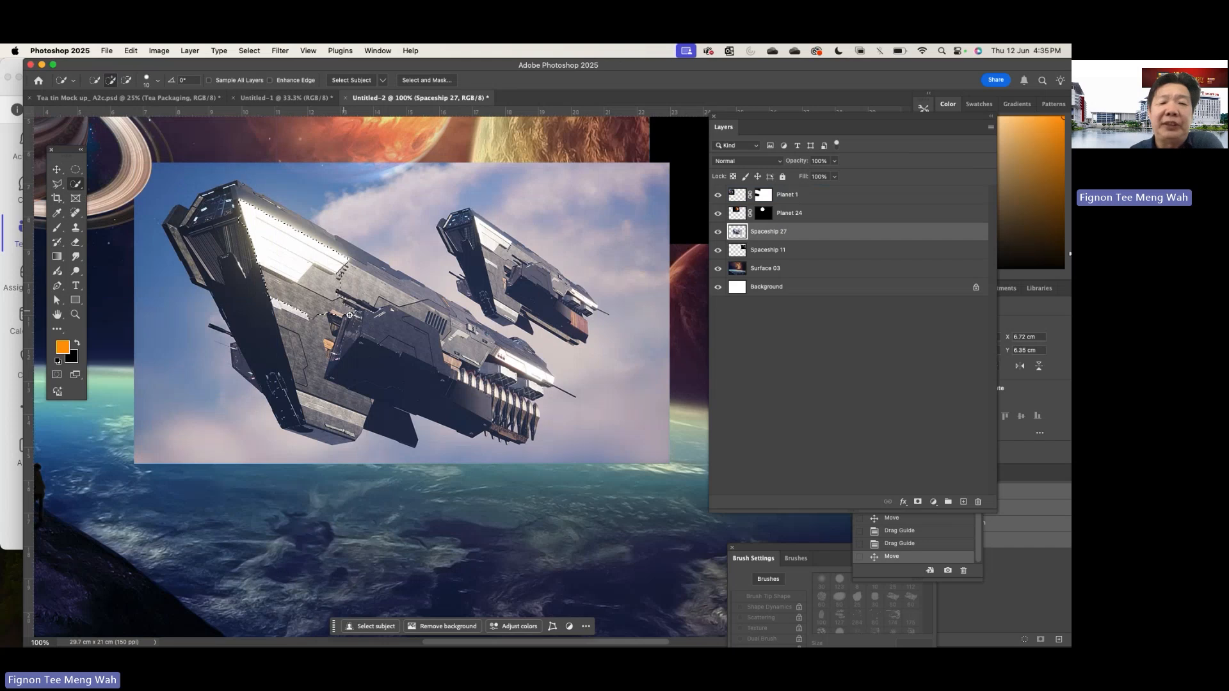
left_click_drag(501, 370, 474, 383)
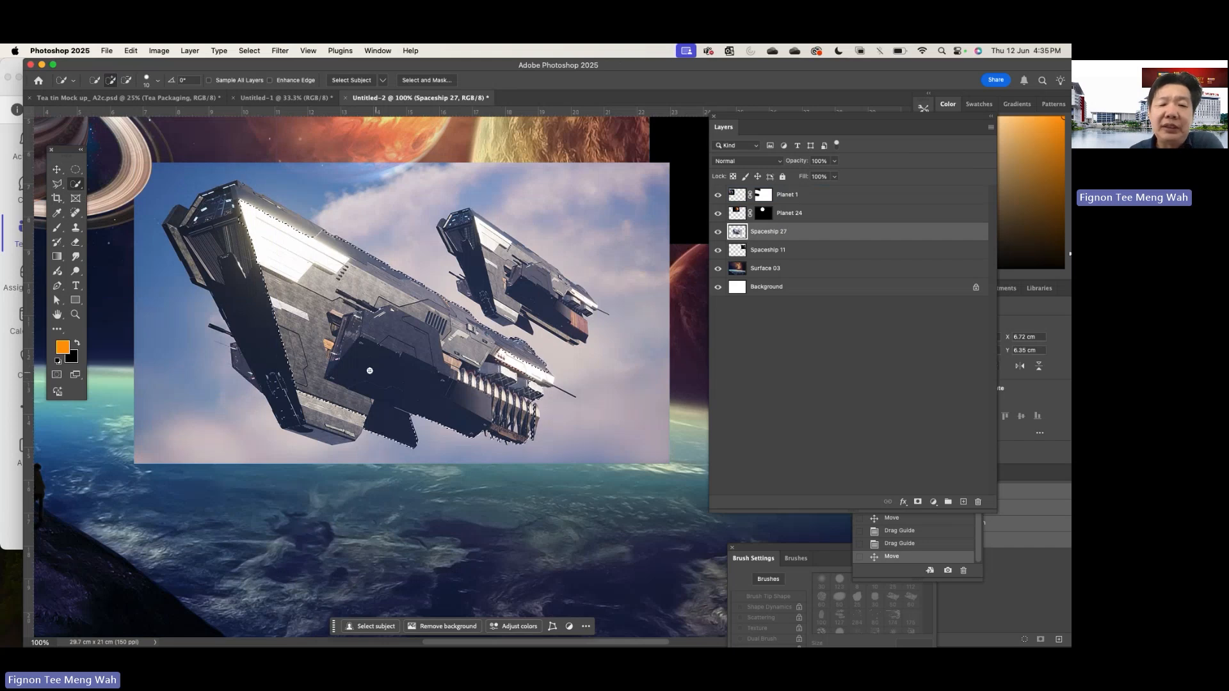
left_click_drag(260, 329, 244, 286)
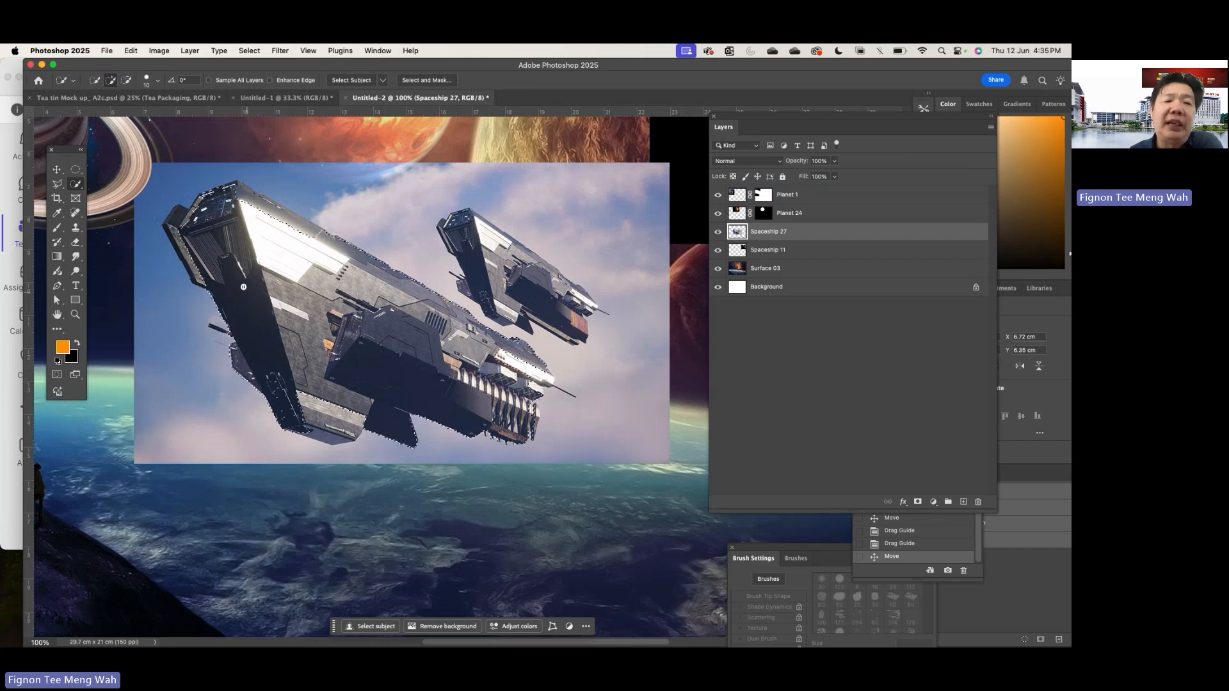
left_click_drag(179, 228, 177, 224)
left_click_drag(236, 192, 248, 195)
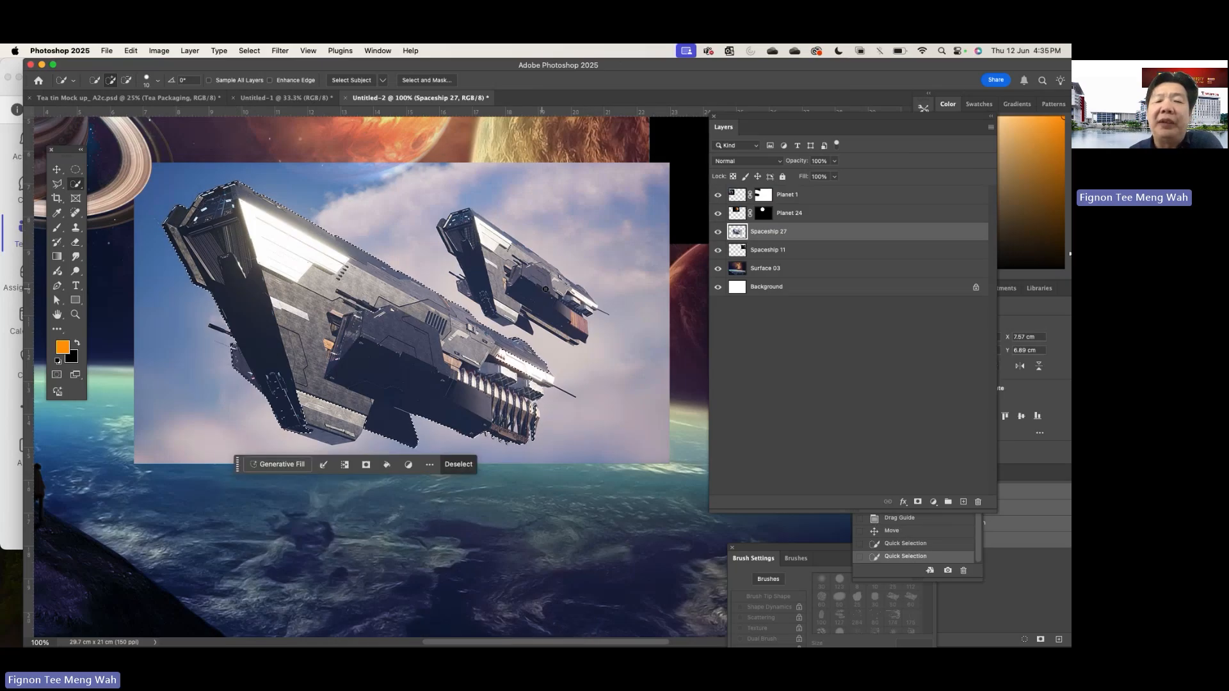
left_click(324, 423)
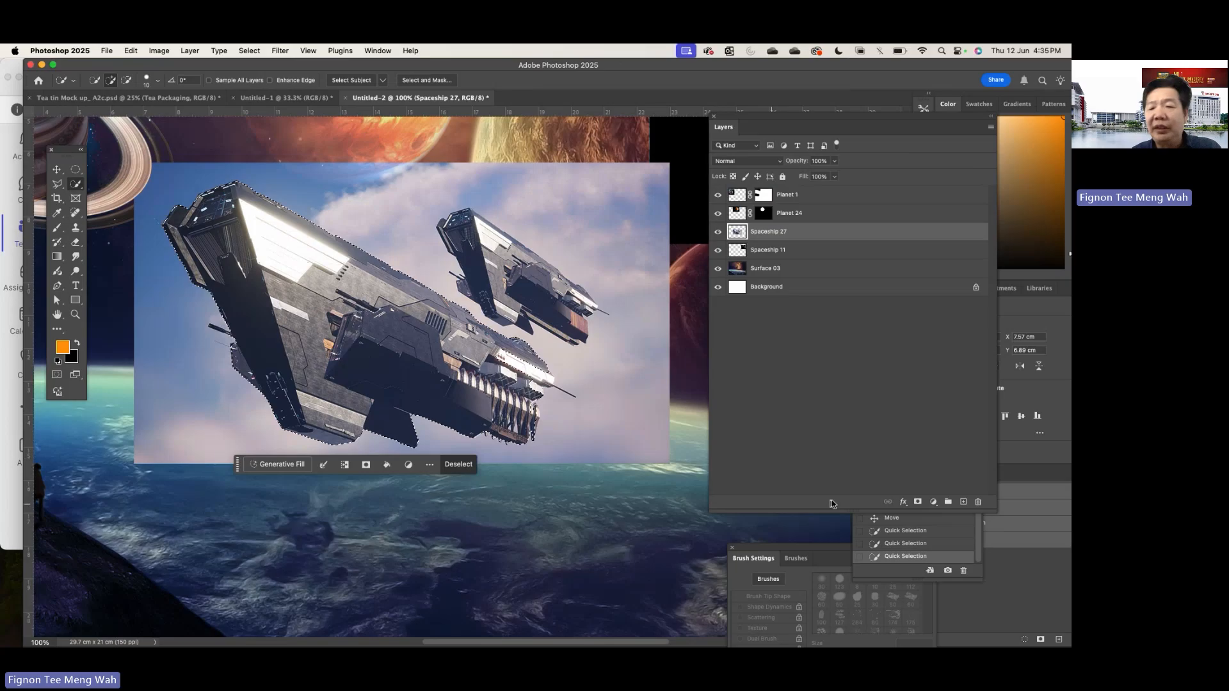
left_click(916, 502)
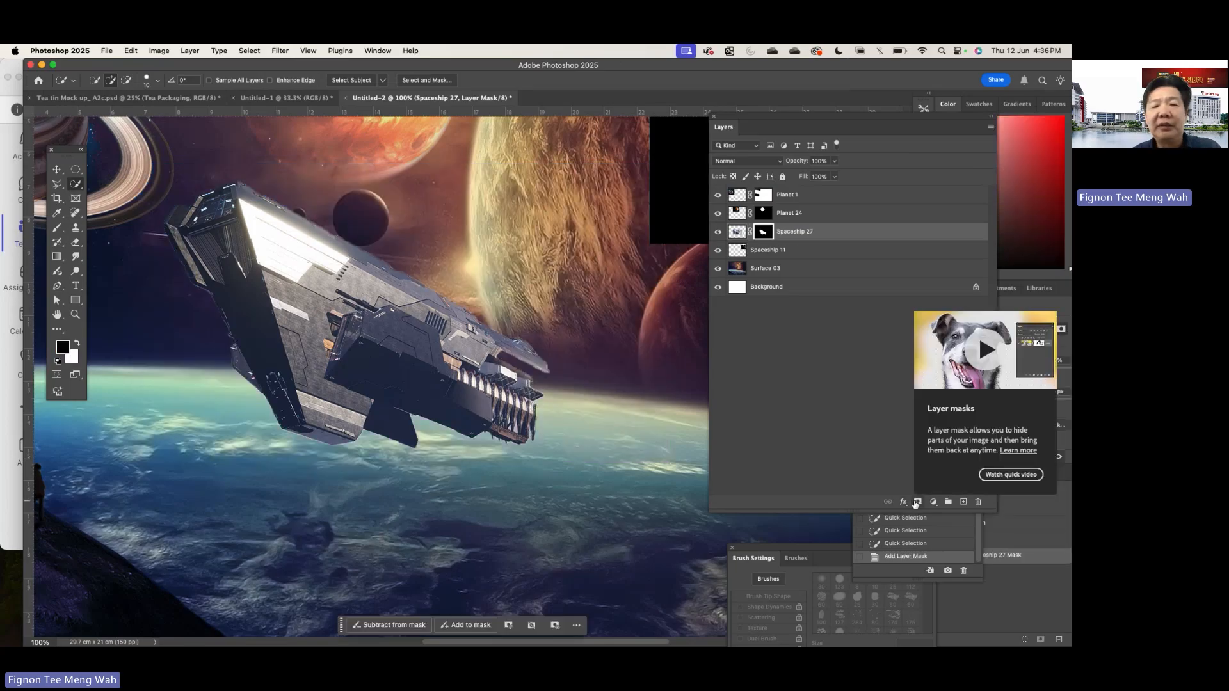
- Try painting black with a large soft brush on Spaceship 27's mask along the upper hull edge, and undo the stroke
key("super+plus")
key("super+plus")
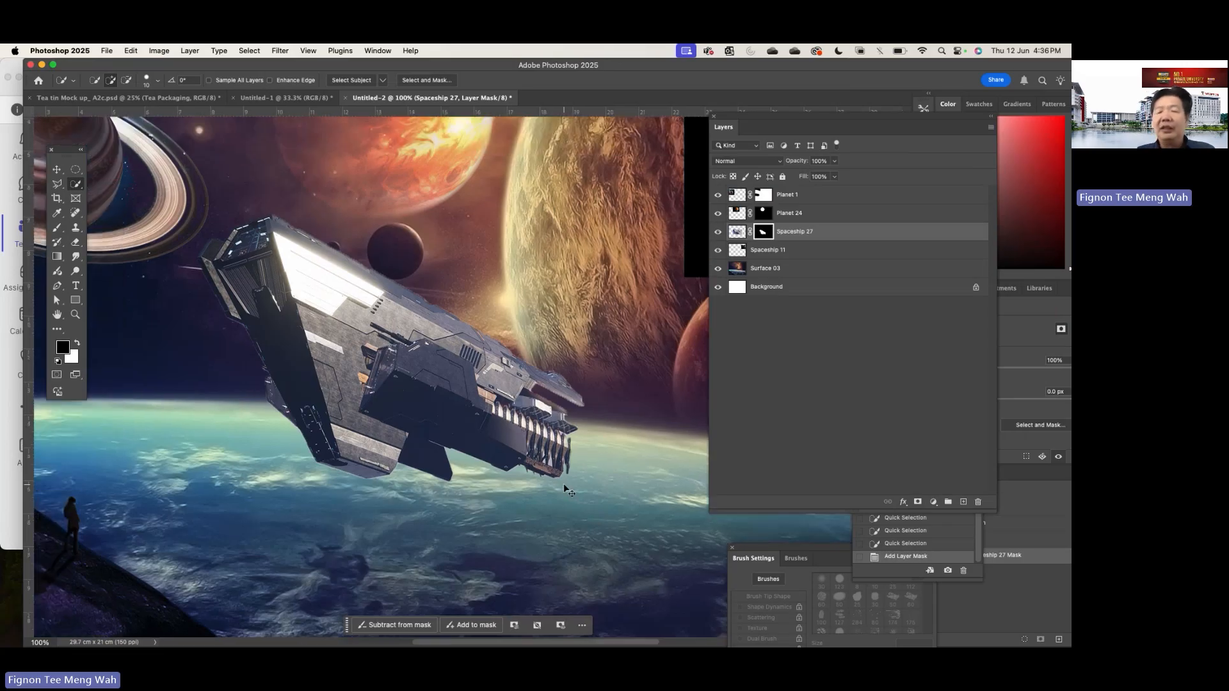
scroll(564, 484, "up", 5)
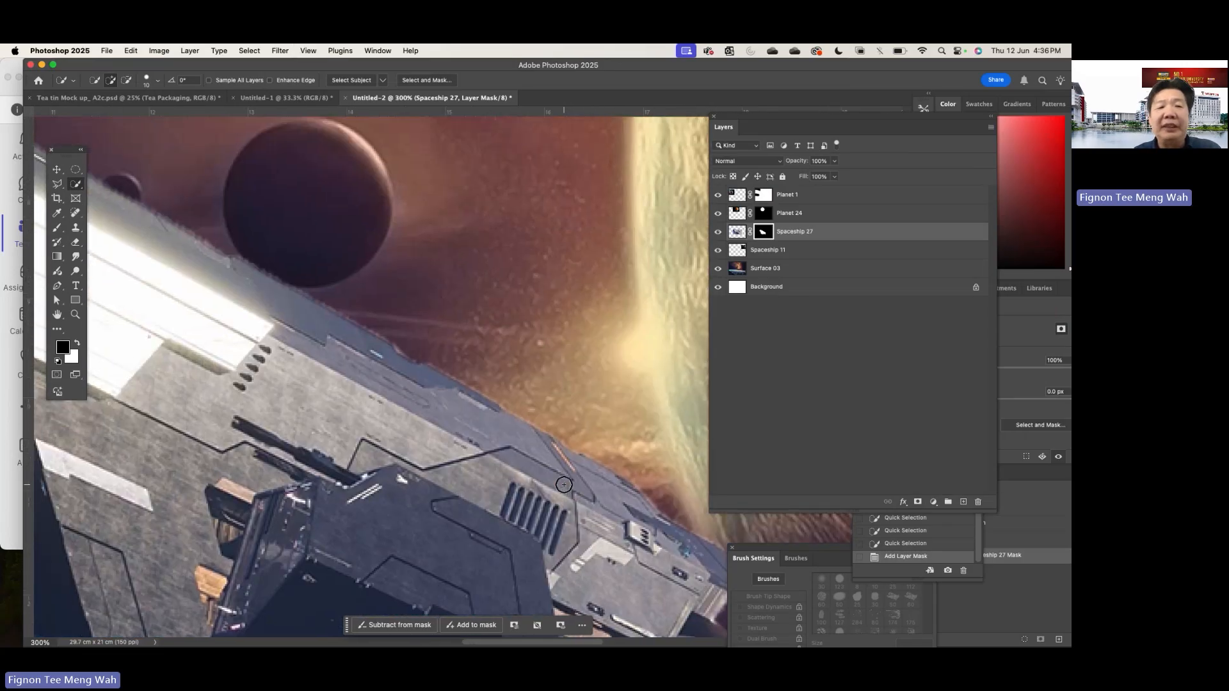
scroll(564, 484, "left", 3)
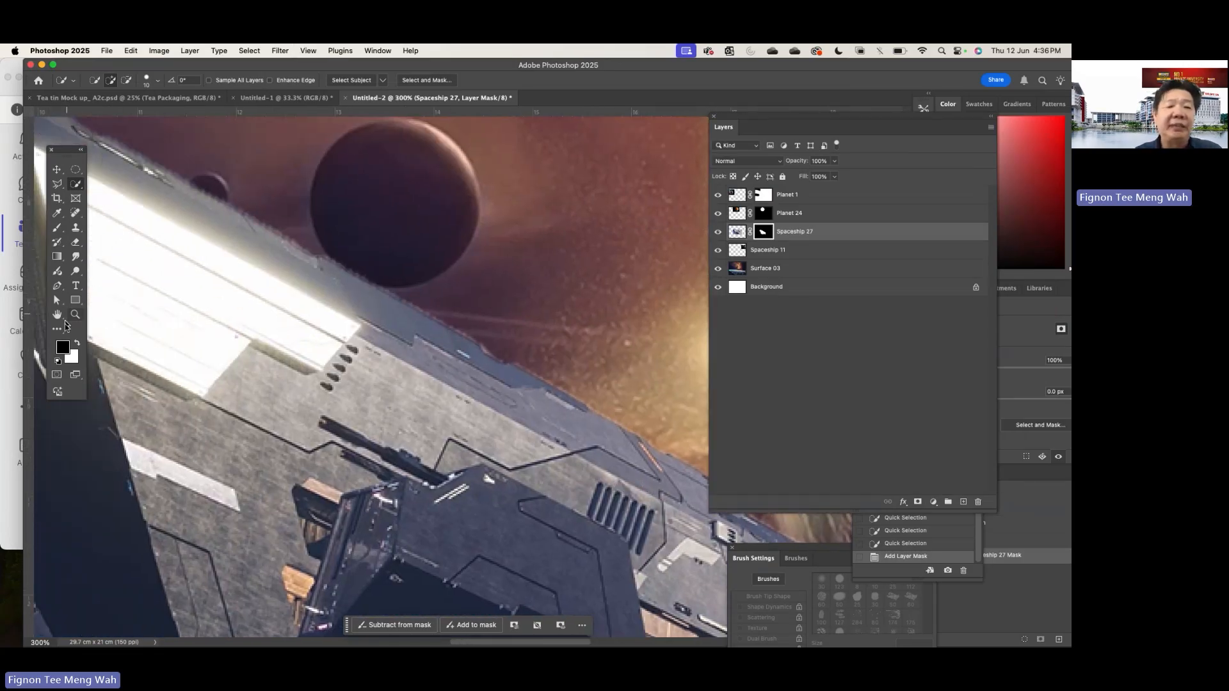
left_click(58, 231)
left_click(293, 231)
key("bracketleft")
key("bracketleft")
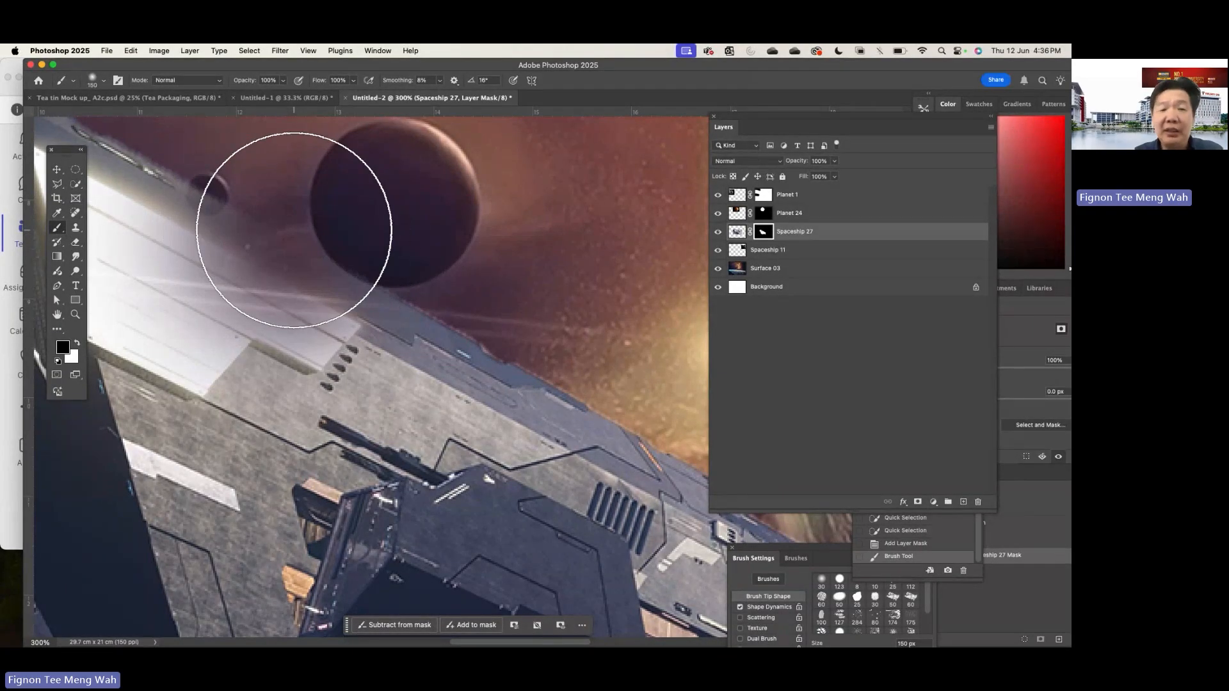
key("super+z")
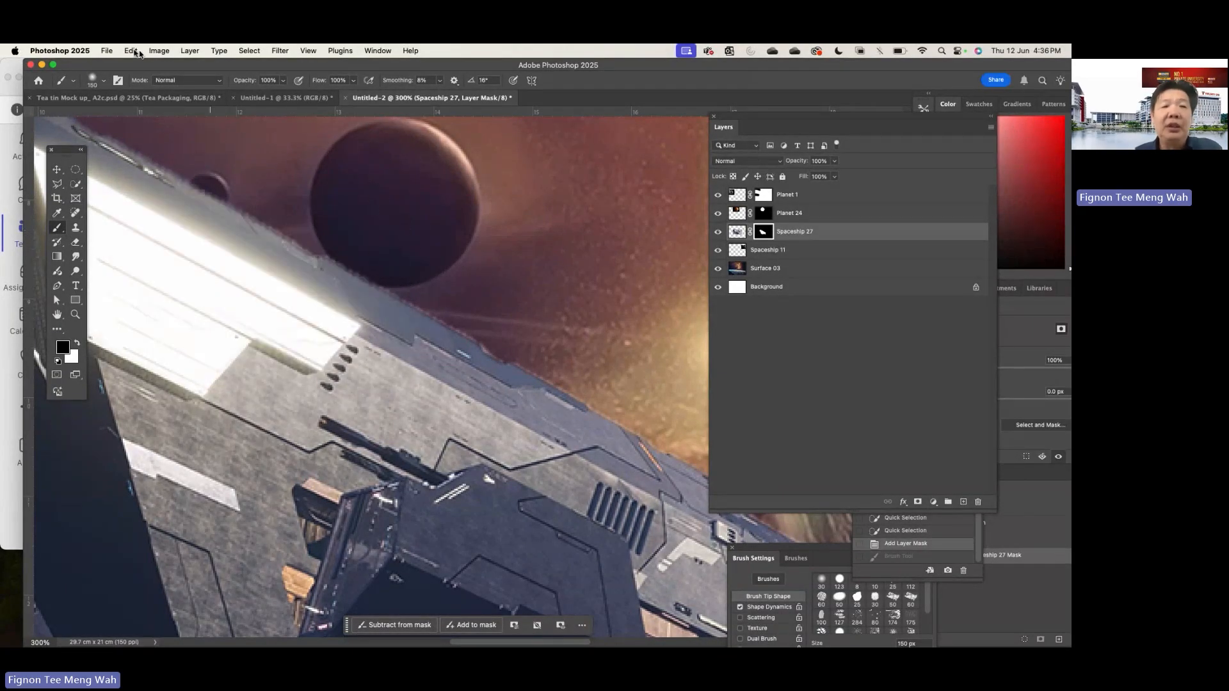
- Set the brush hardness to 89% and reduce its size to 80 px for cleaning up Spaceship 27's mask
left_click(104, 81)
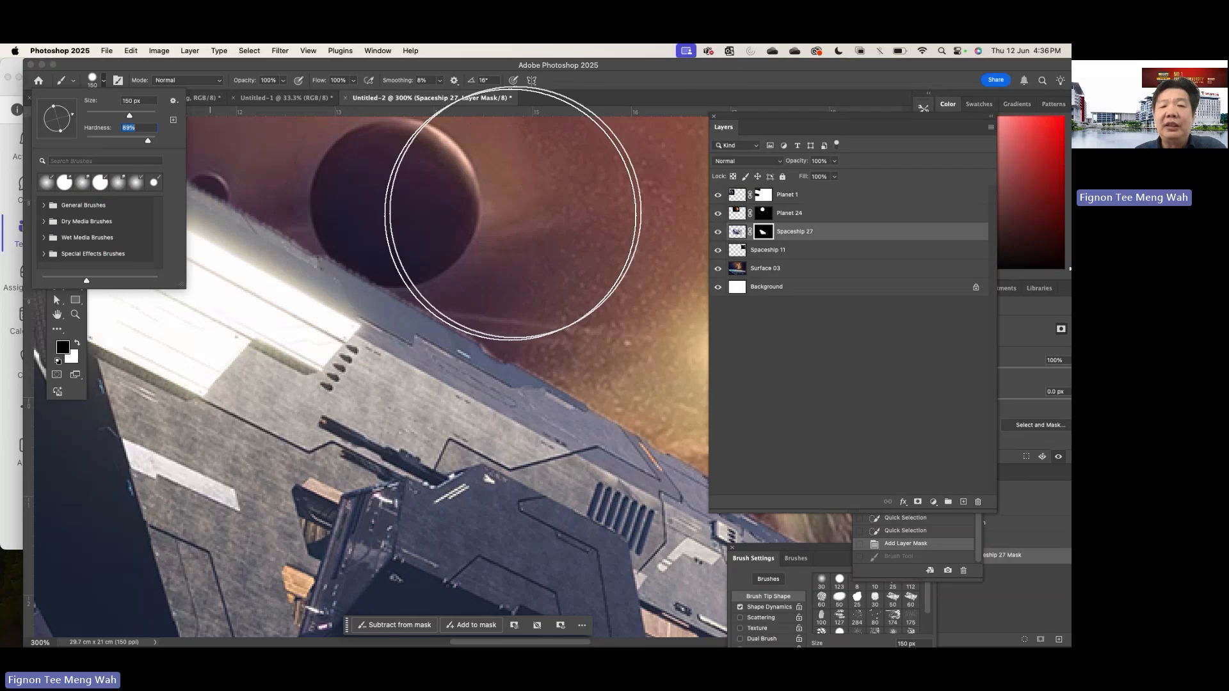
left_click(542, 214)
key("bracketleft")
key("bracketleft")
key("bracketleft")
key("bracketleft")
key("bracketleft")
key("bracketleft")
key("bracketleft")
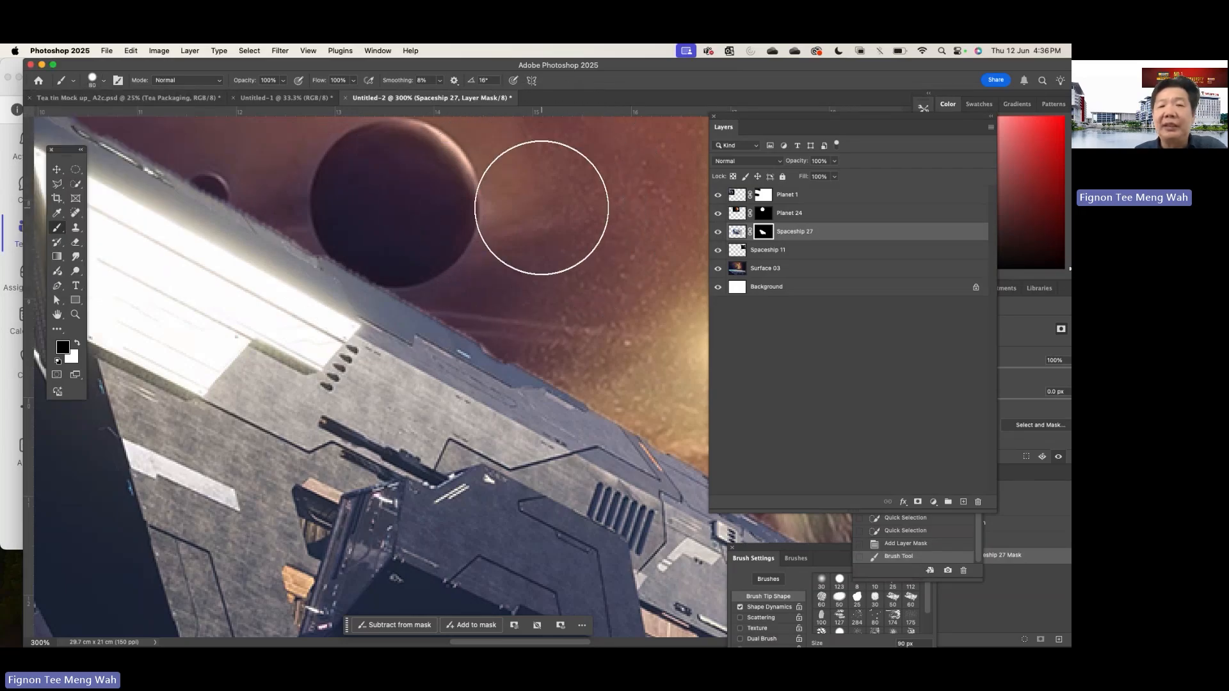
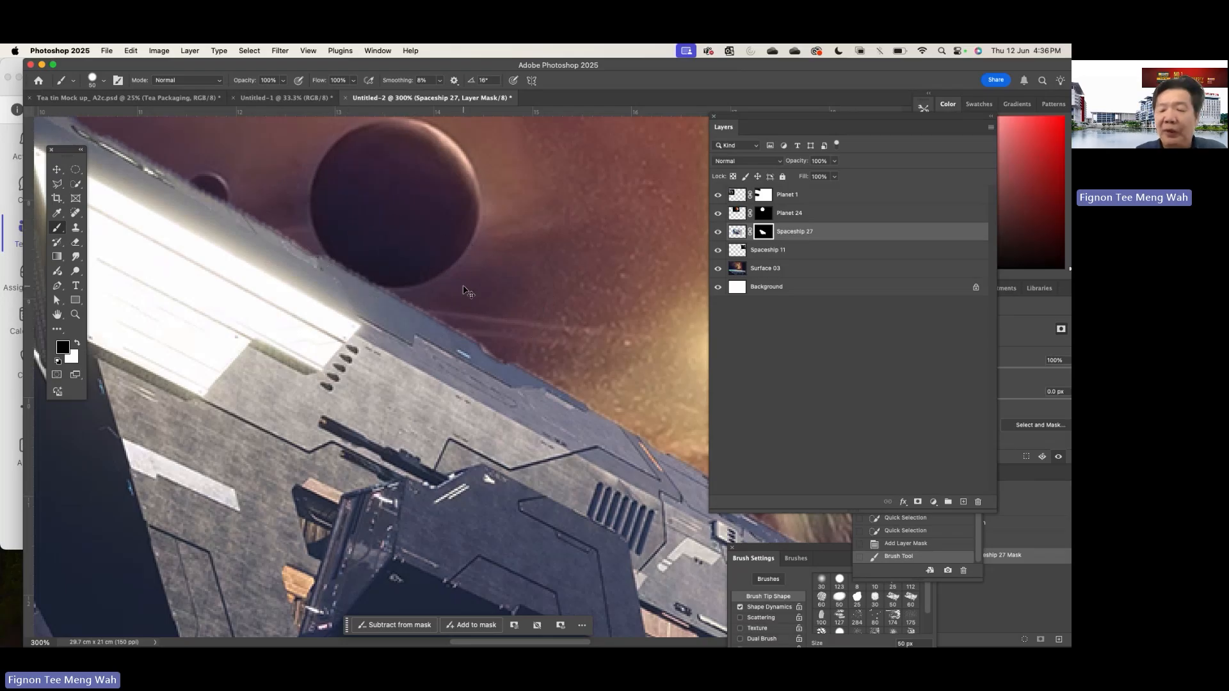
- Try painting black freehand on Spaceship 27's mask along the upper hull edge below the dark planet, and undo the strokes
scroll(464, 289, "up", 1)
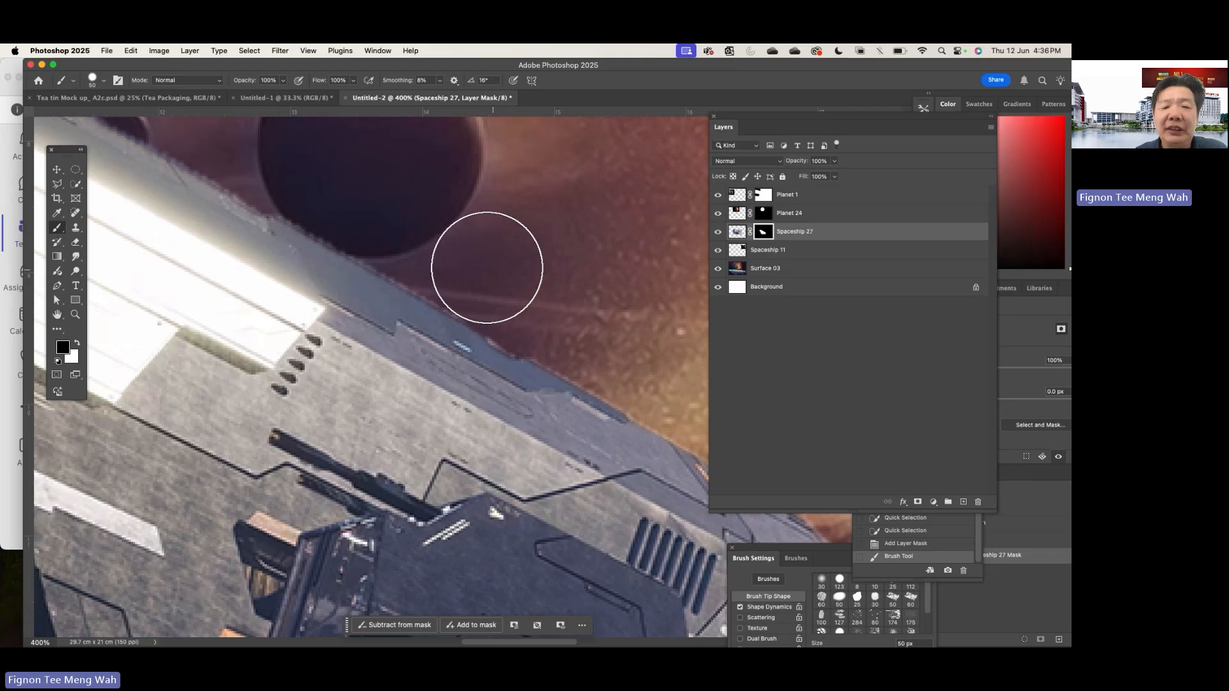
left_click_drag(455, 254, 394, 210)
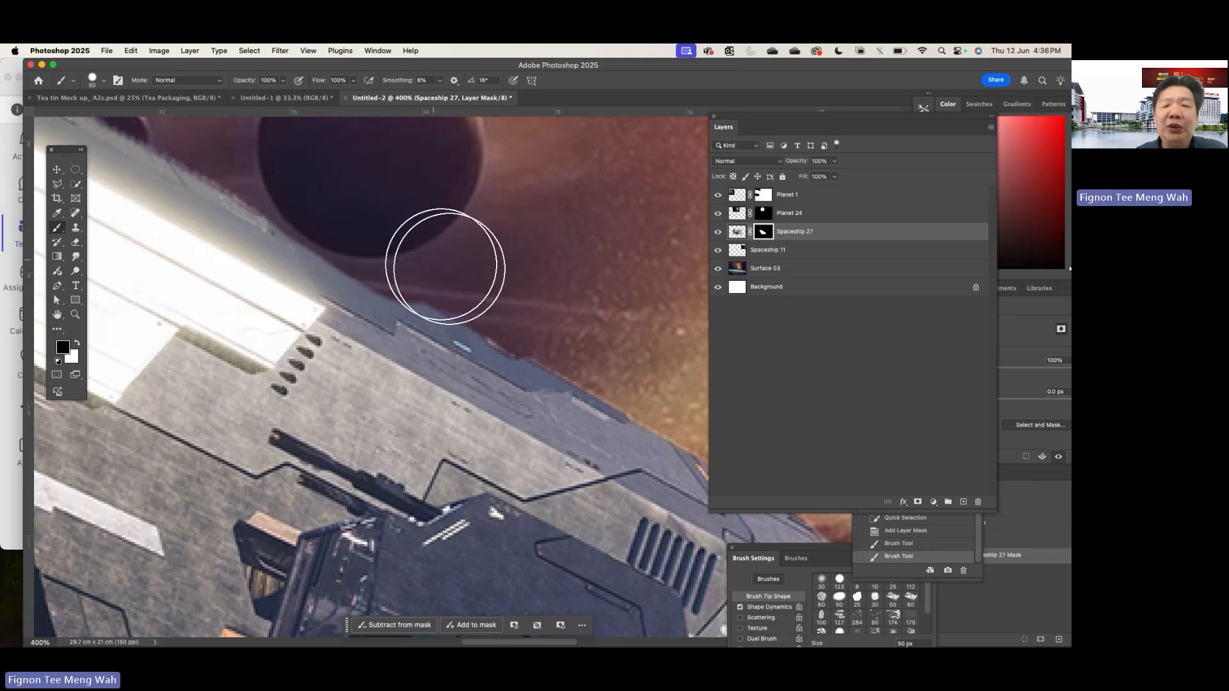
left_click_drag(356, 198, 419, 260)
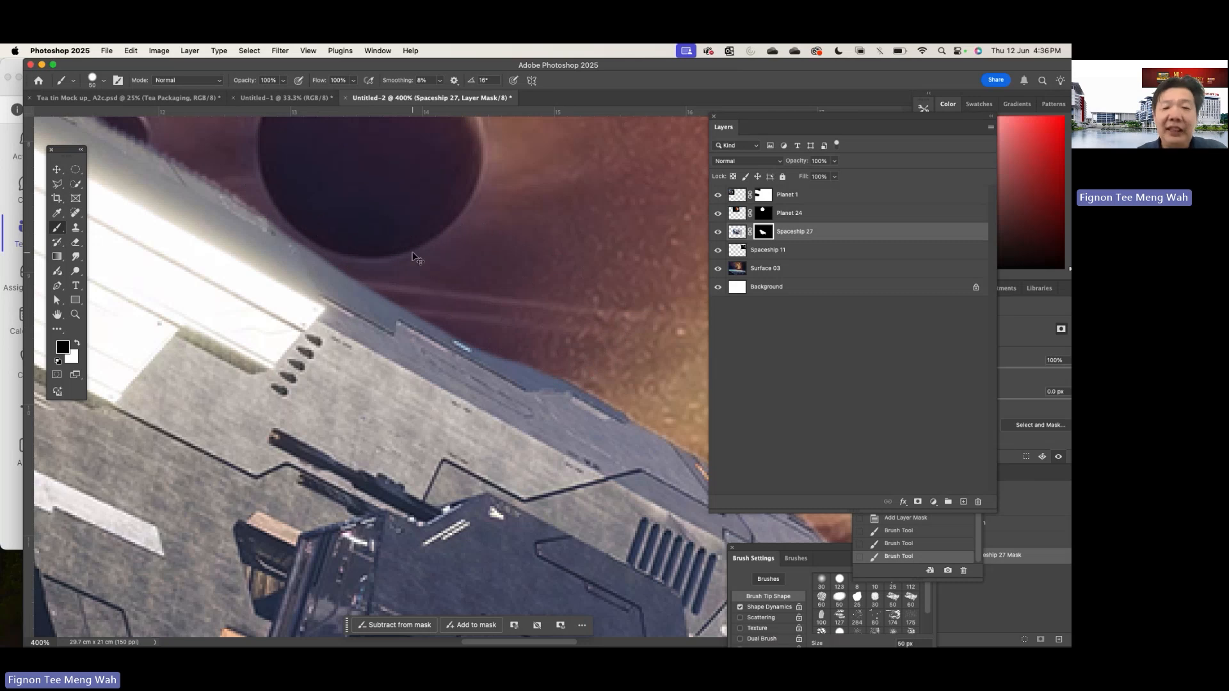
key("super+z")
key("super+z")
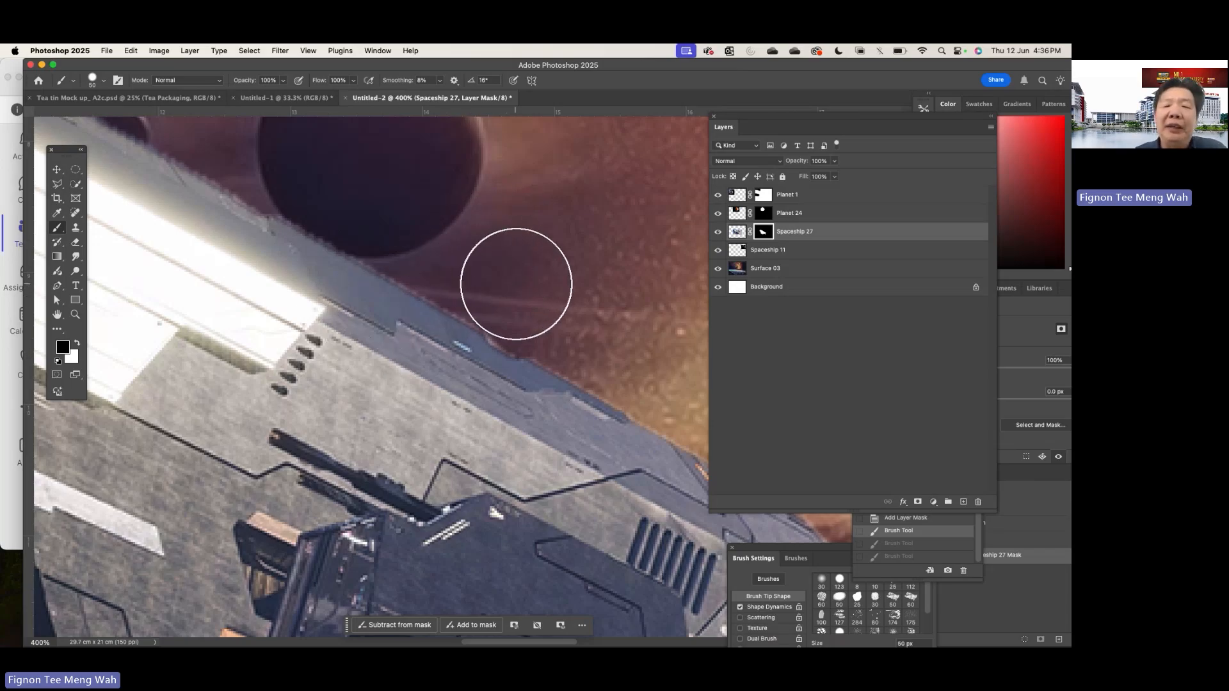
- Try connected straight-line black strokes on Spaceship 27's mask along the edge and across the hull, and undo them all
left_click(522, 293)
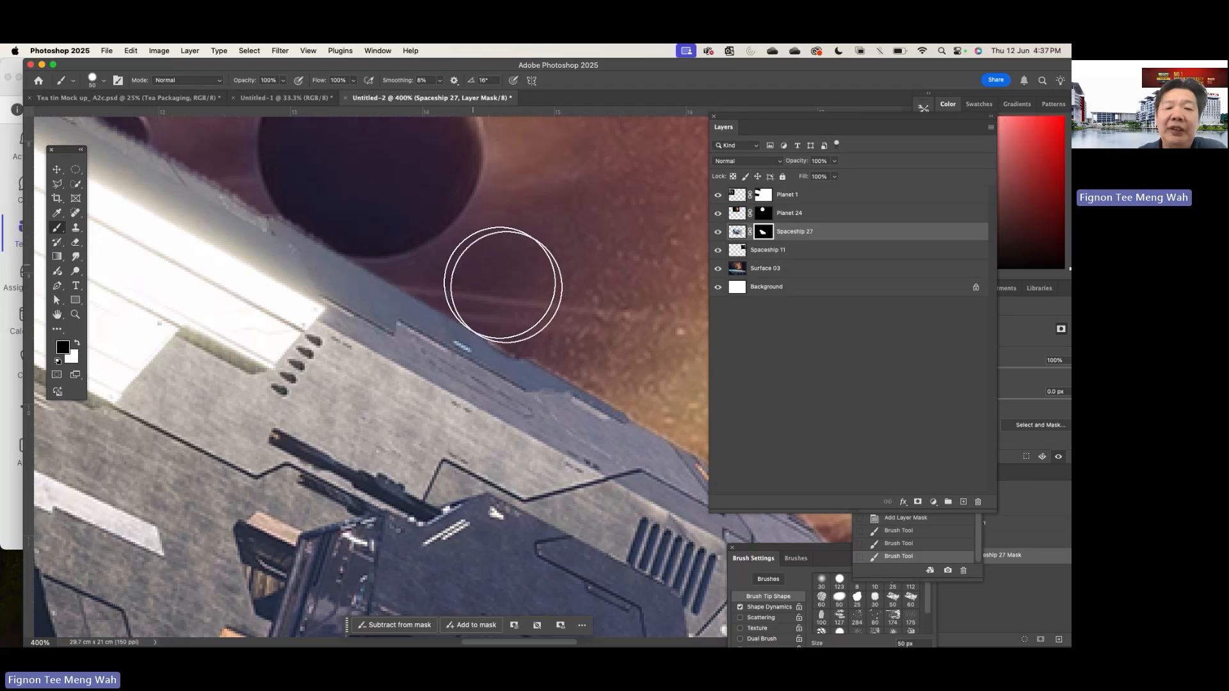
left_click(452, 324)
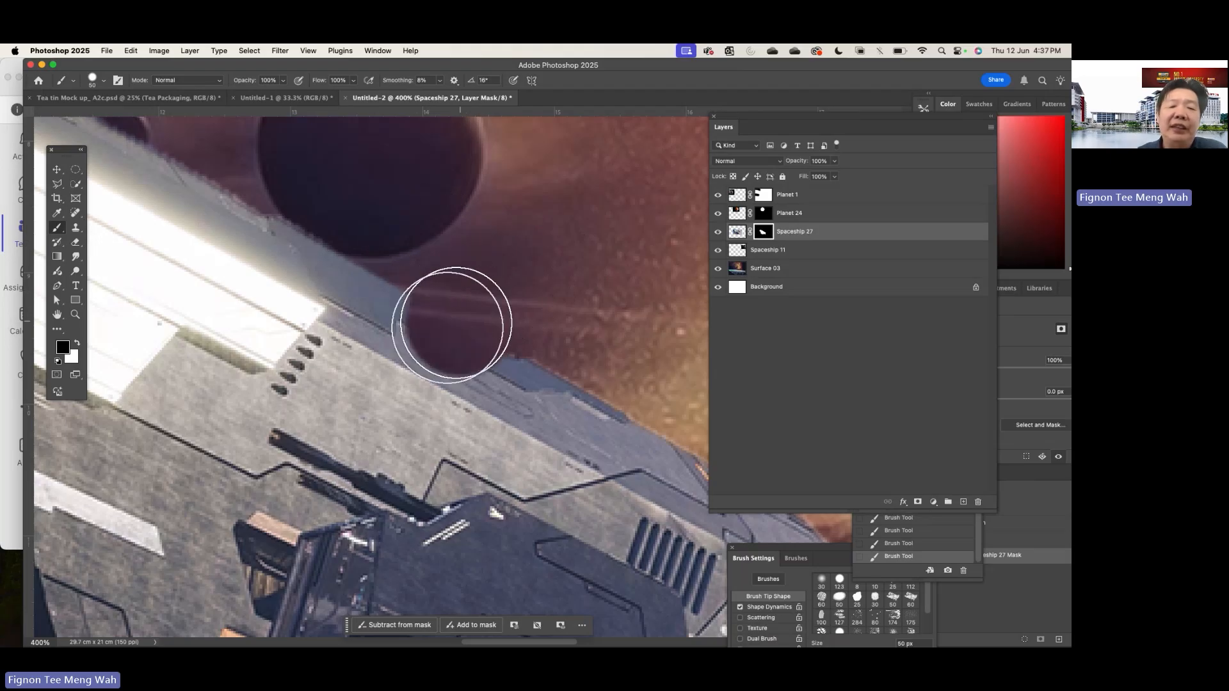
left_click(233, 456, "shift")
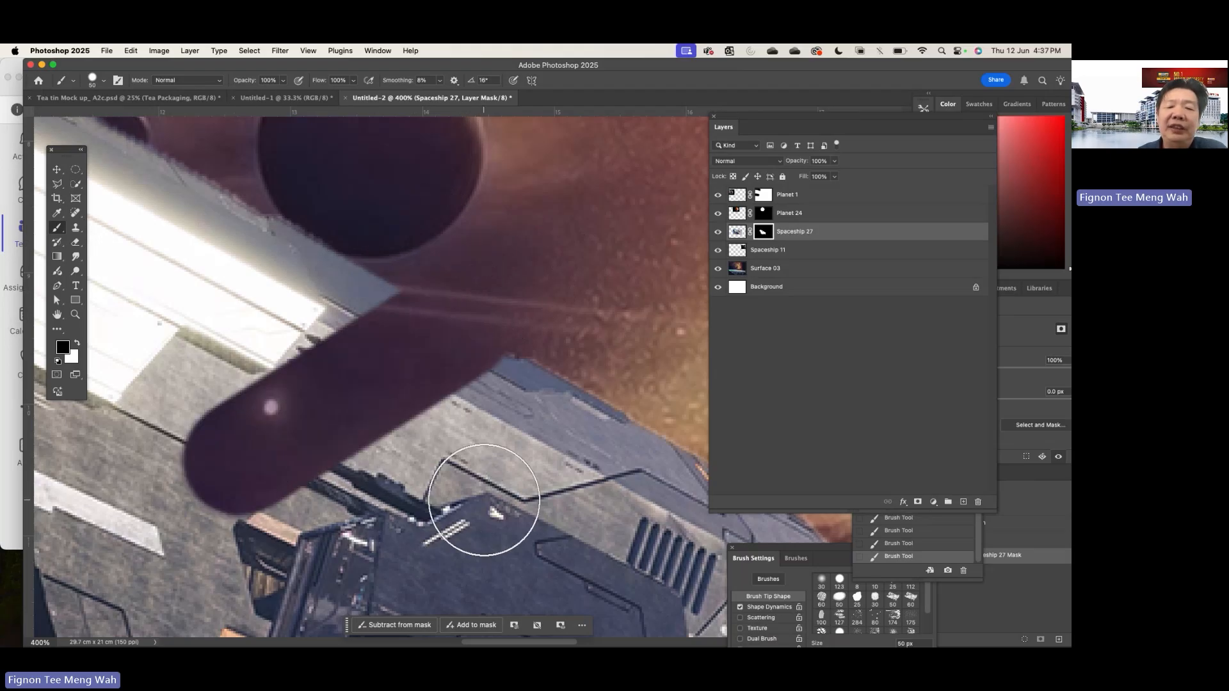
left_click(481, 503, "shift")
left_click(610, 361, "shift")
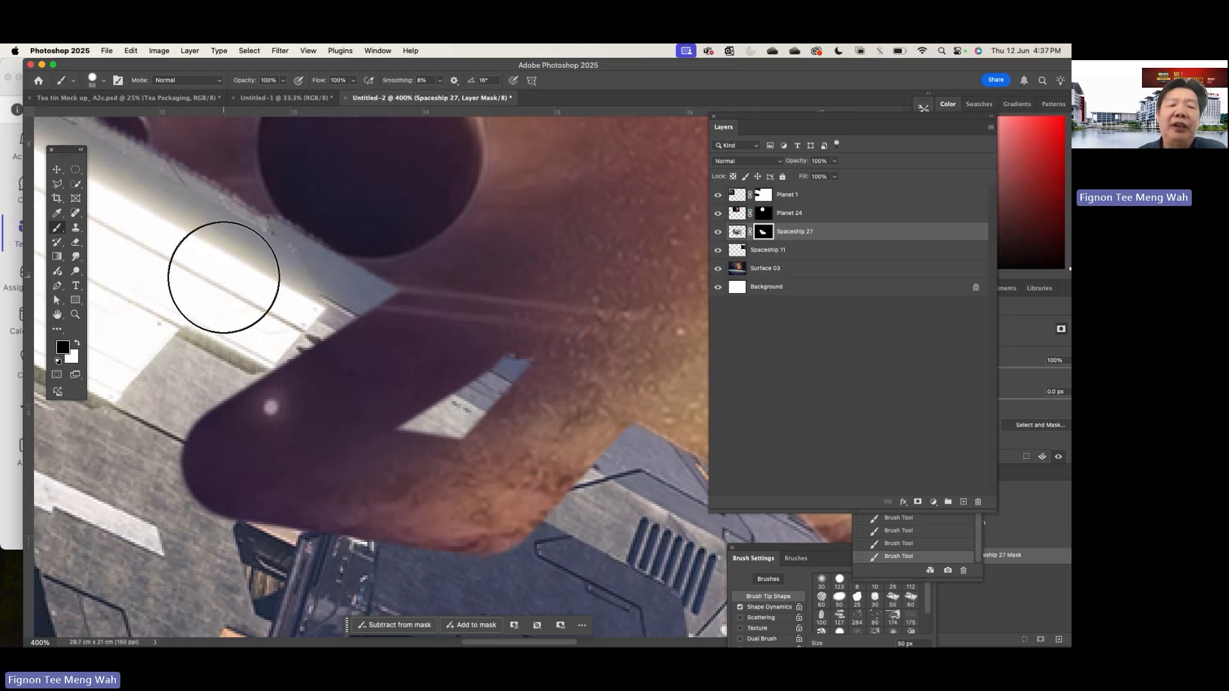
left_click(224, 278)
left_click(120, 441, "shift")
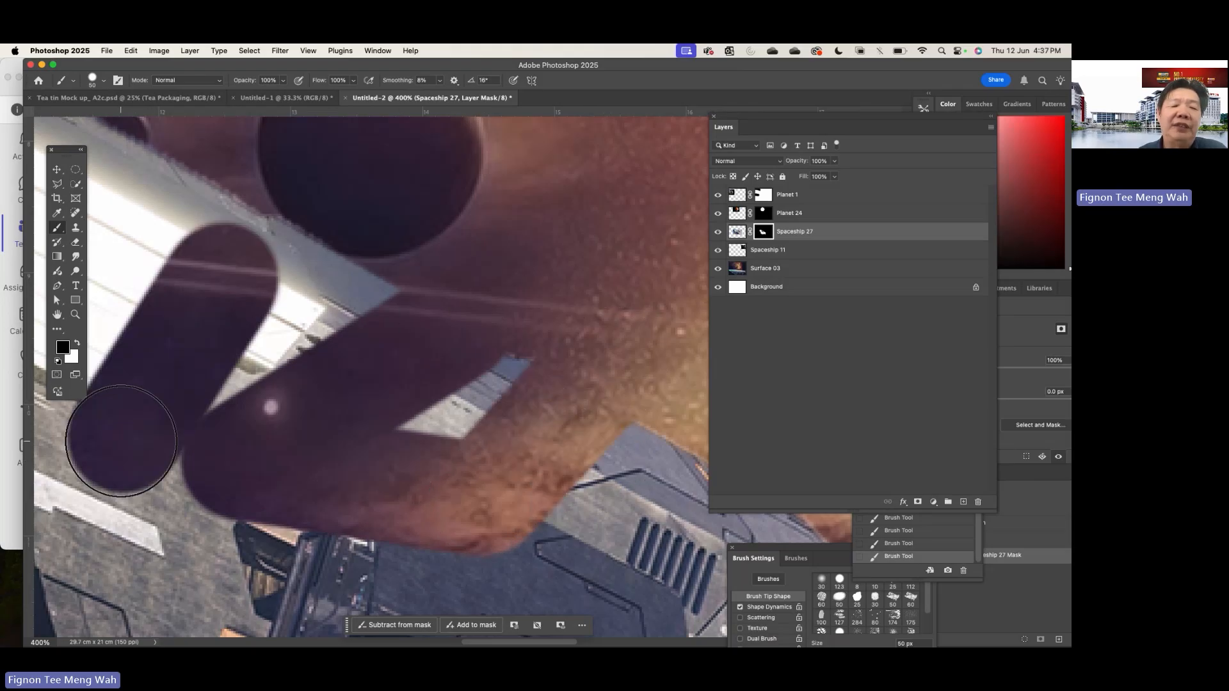
key("super+z")
key("super+z")
key("super+z")
key("super+z")
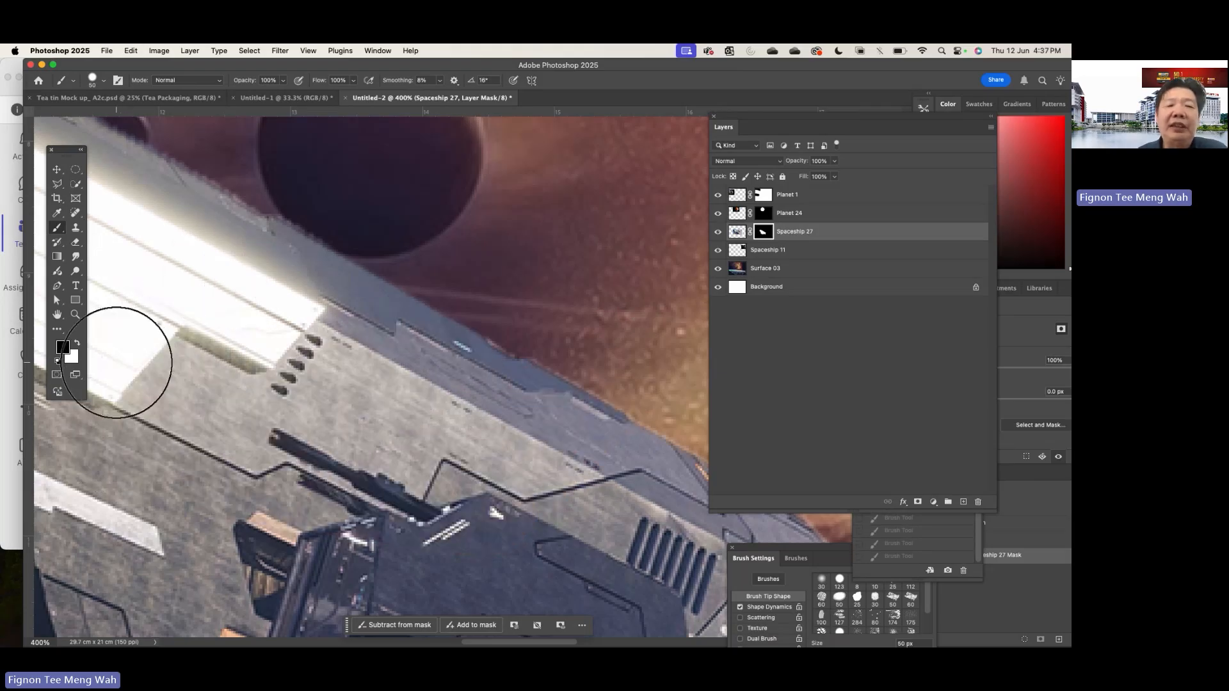
- Reduce the brush to 25 px and mask out the rough upper hull edge beside the dark planet with straight black strokes
scroll(117, 362, "up", 3)
scroll(117, 361, "left", 3)
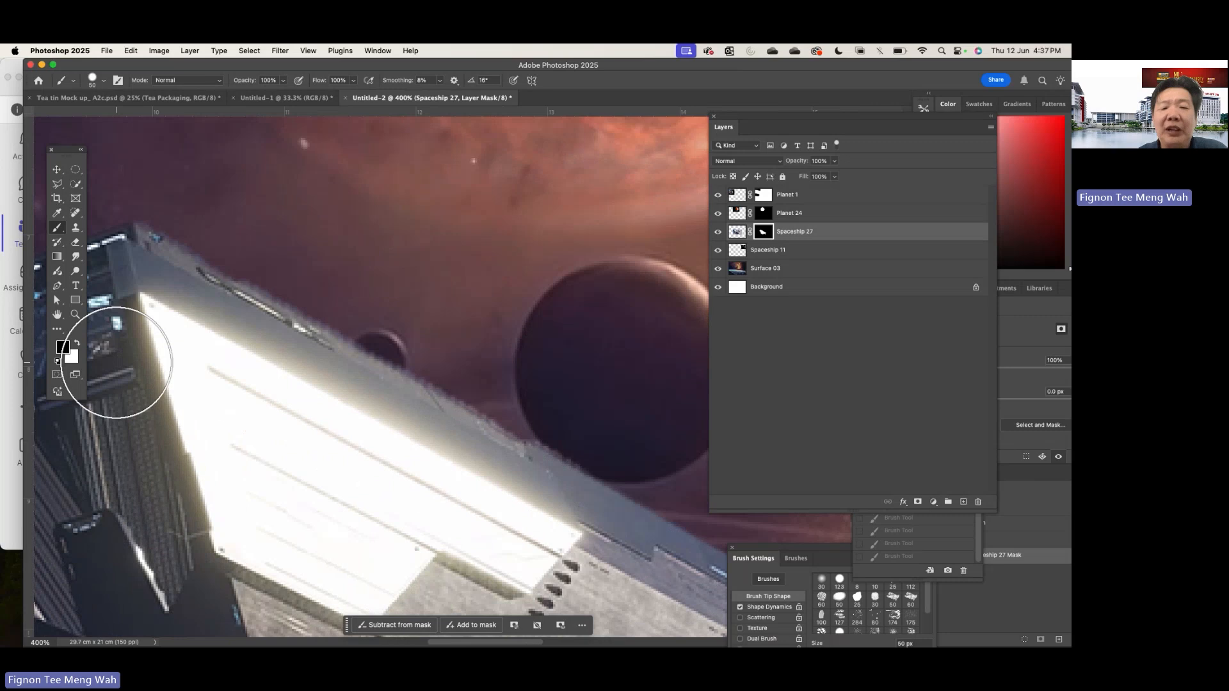
key("bracketleft")
key("bracketleft")
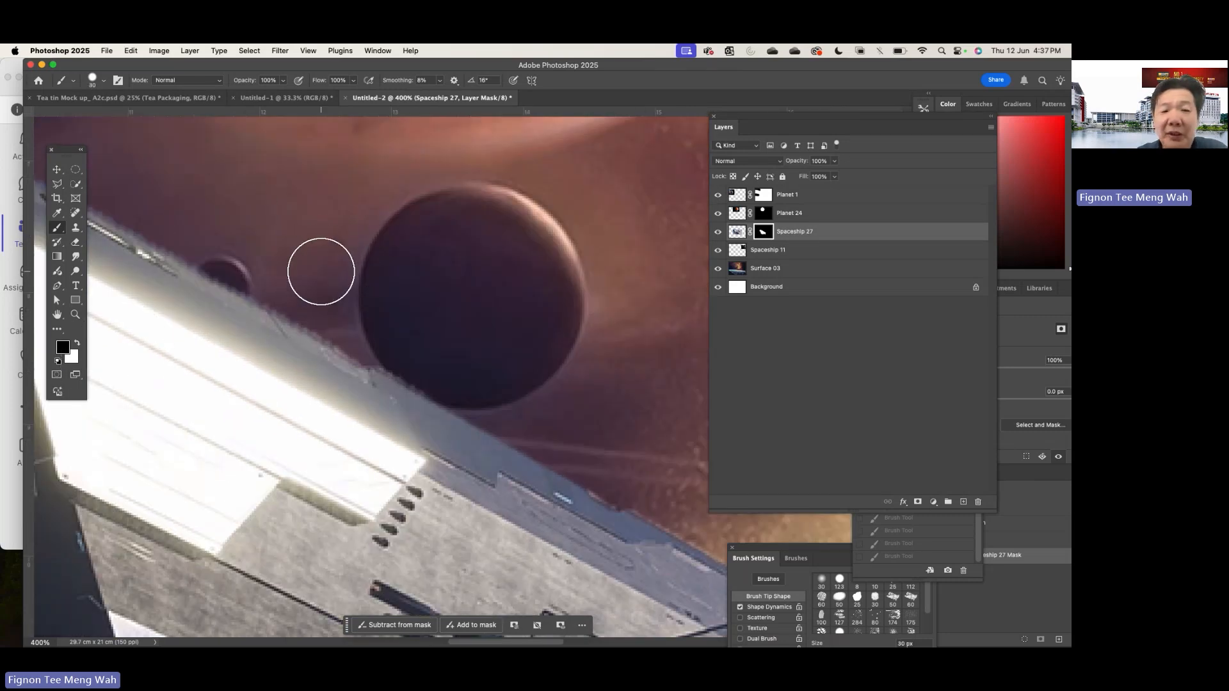
key("super+plus")
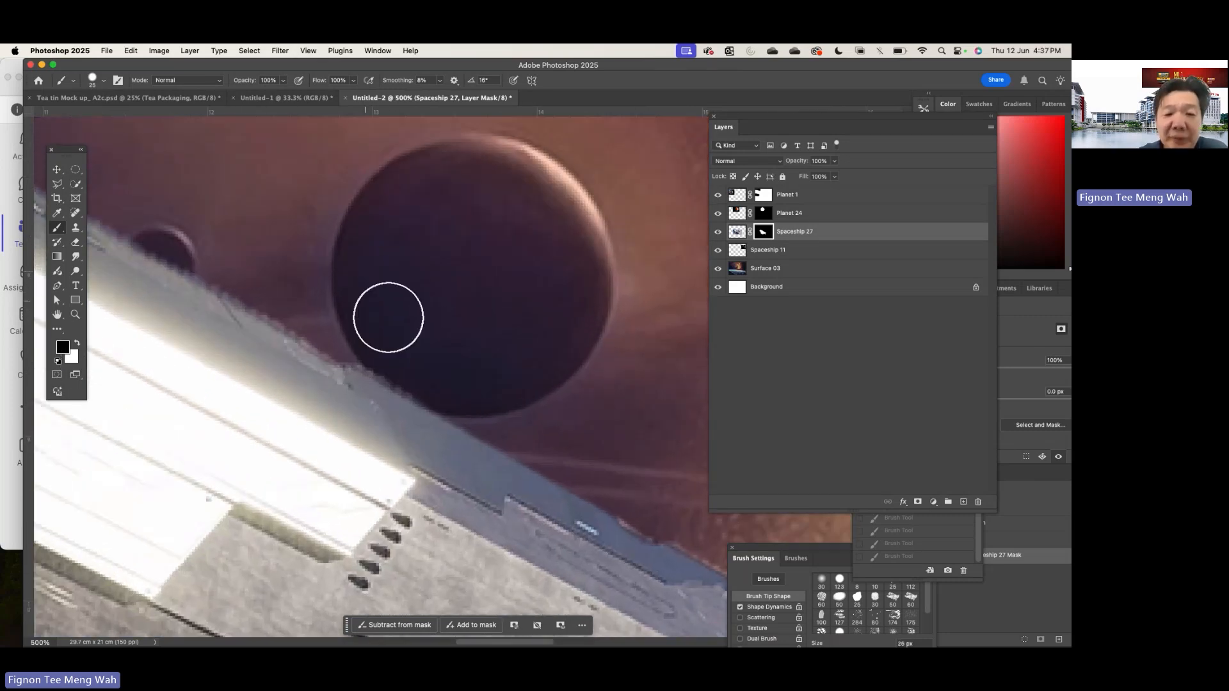
left_click(433, 368)
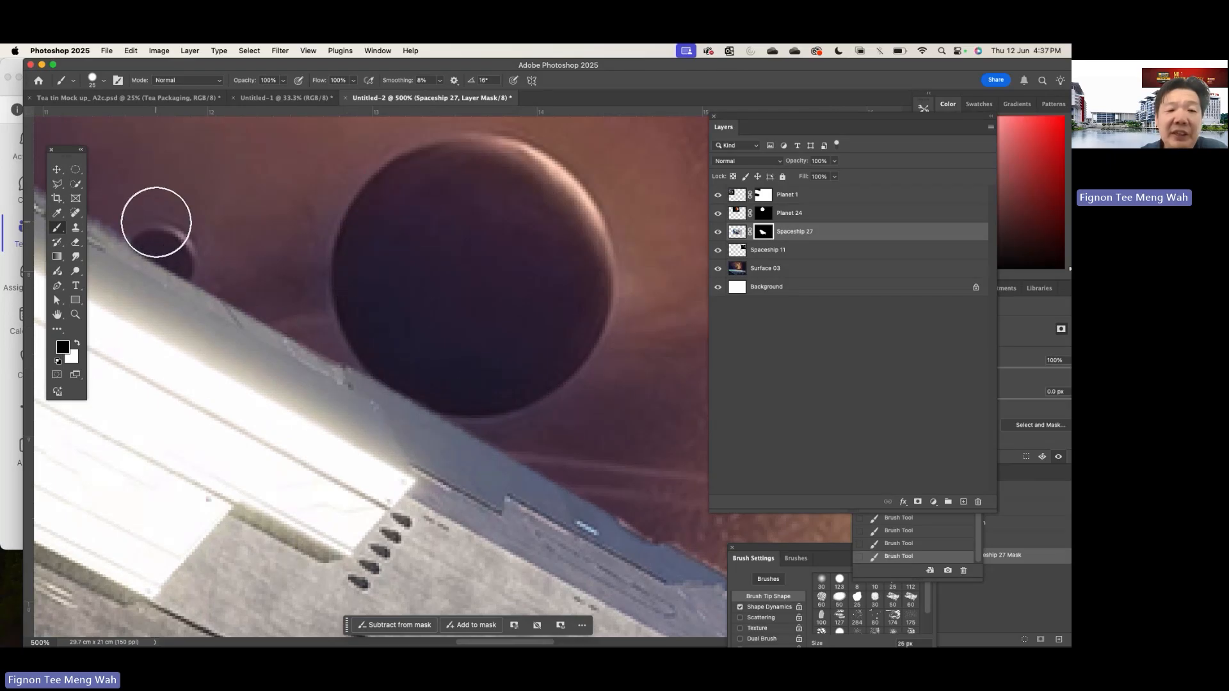
- Paint the mask black along the upper hull edge near the ship's front, and restore the overpainted hull trim with white
scroll(371, 321, "left", 10)
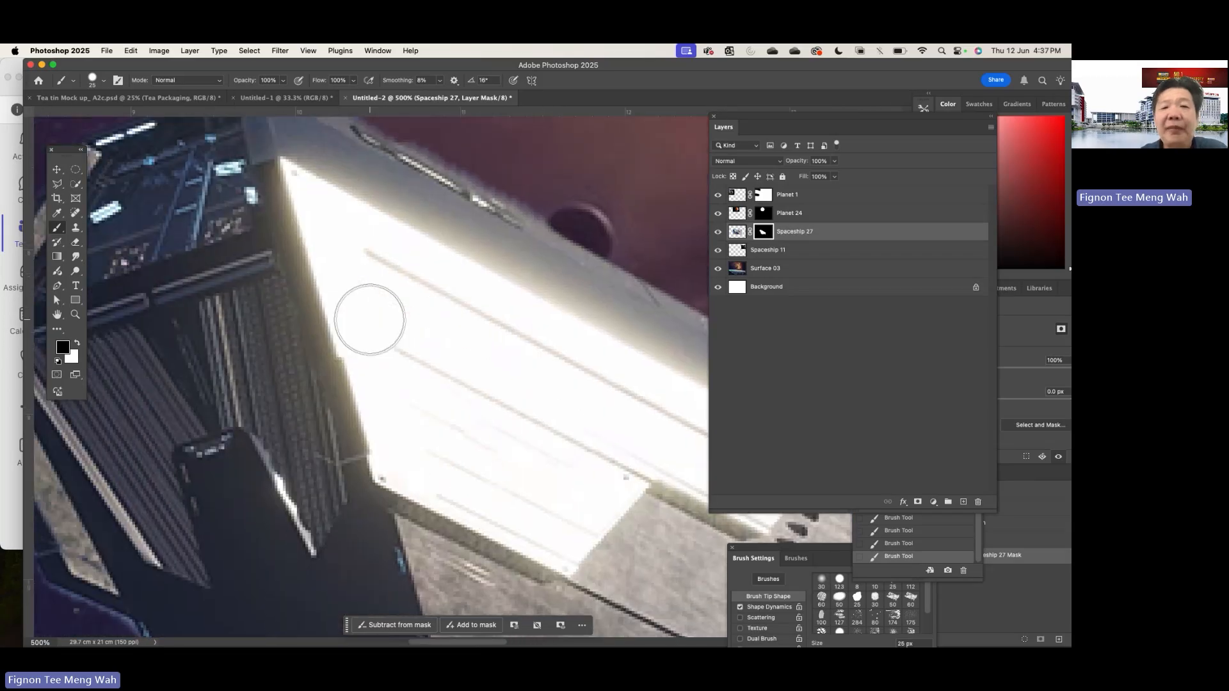
scroll(370, 320, "right", 5)
scroll(370, 320, "up", 3)
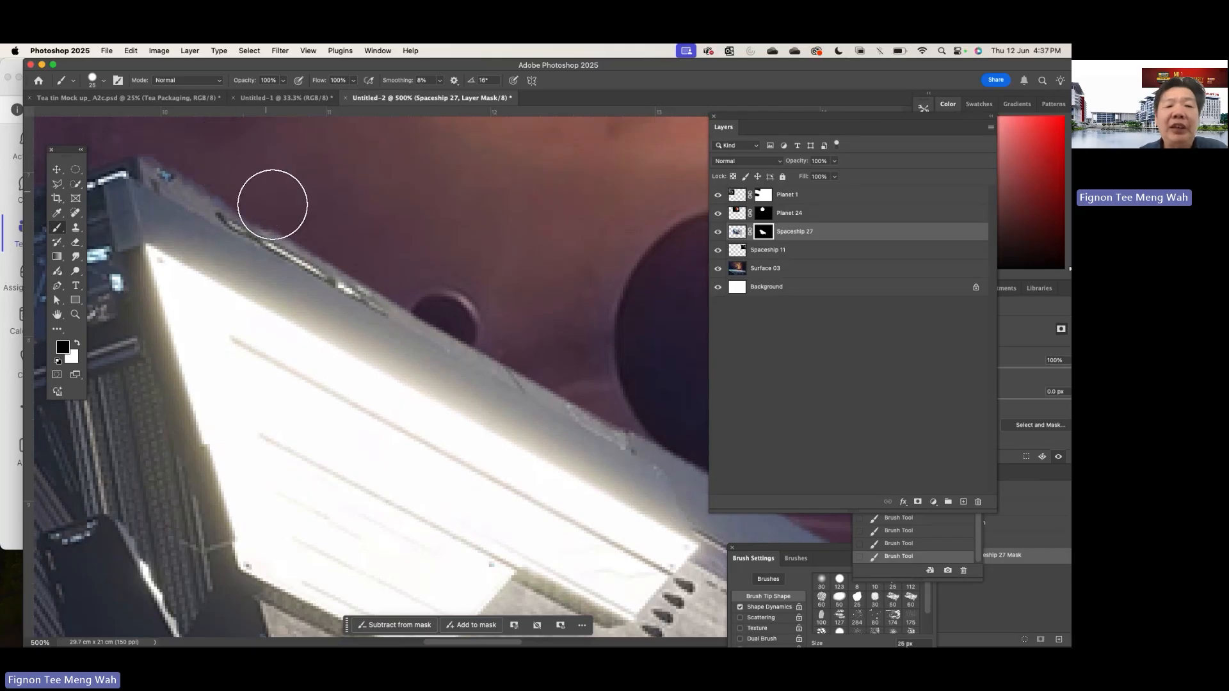
left_click_drag(271, 201, 373, 254)
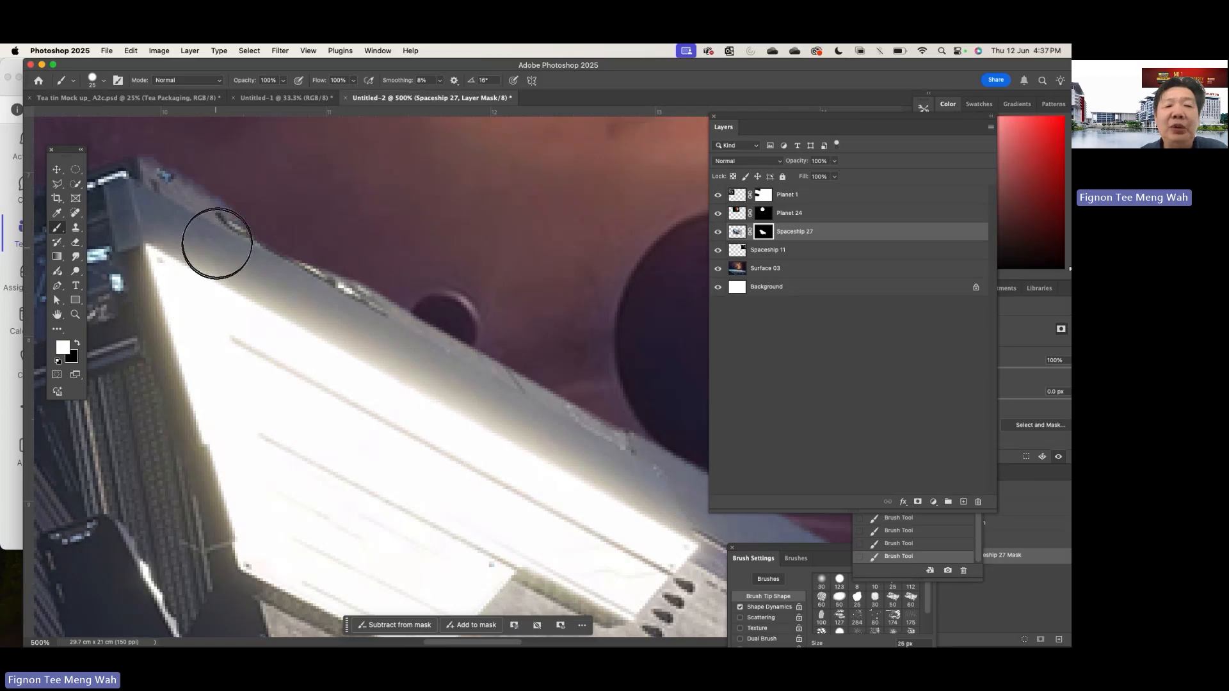
mouse_move(215, 236)
left_mouse_down()
mouse_move(332, 318)
mouse_move(337, 307)
left_mouse_up()
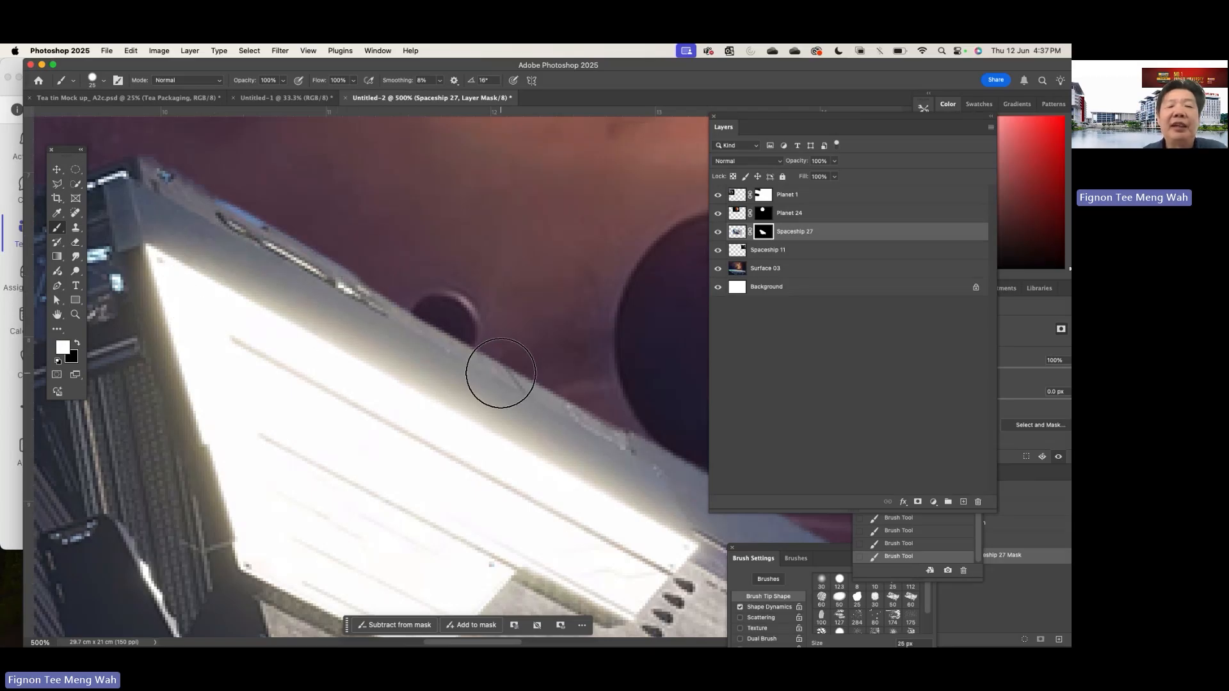
- Move the masked Spaceship 27 up and to the left so its front reaches the planet's rings
scroll(500, 373, "down", 5)
scroll(500, 373, "right", 6)
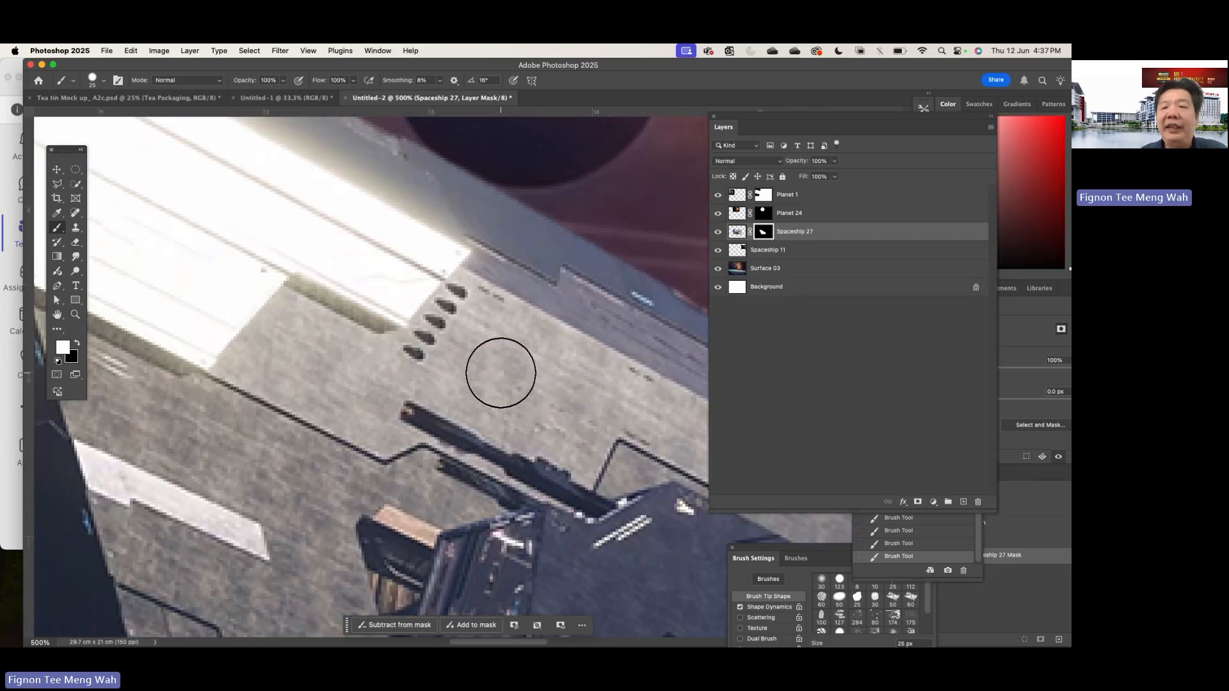
scroll(500, 372, "down", 5)
scroll(501, 373, "left", 4)
key("super+minus")
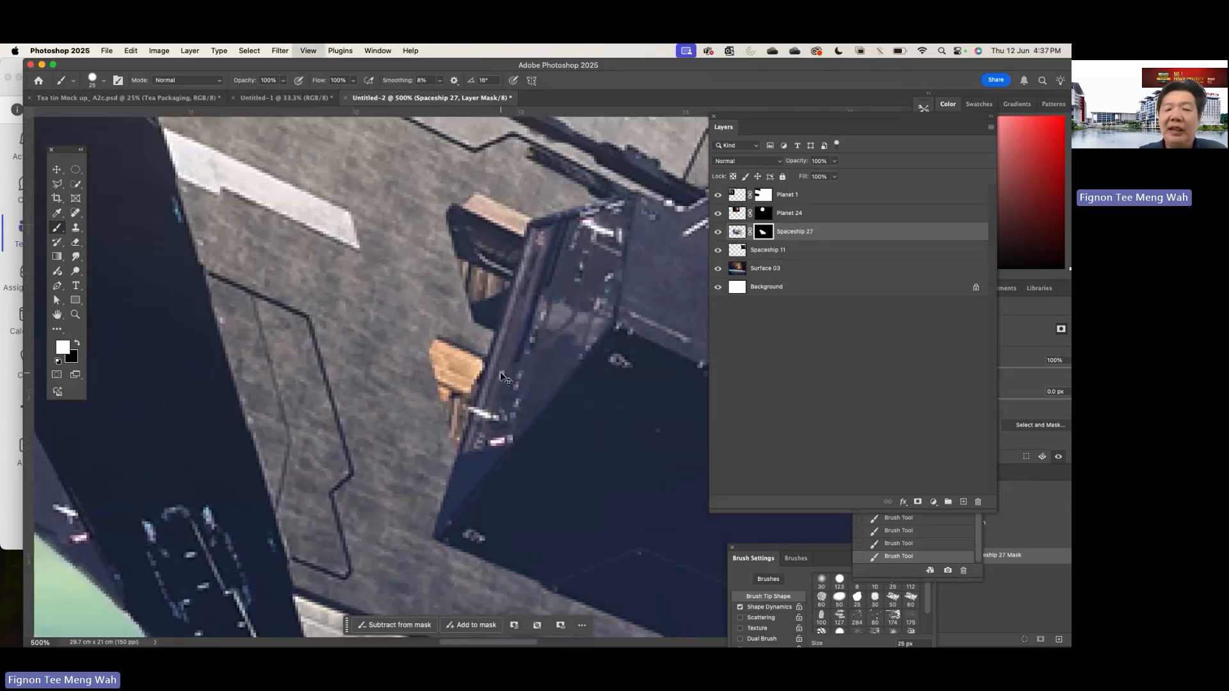
key("super+minus")
scroll(500, 373, "down", 3)
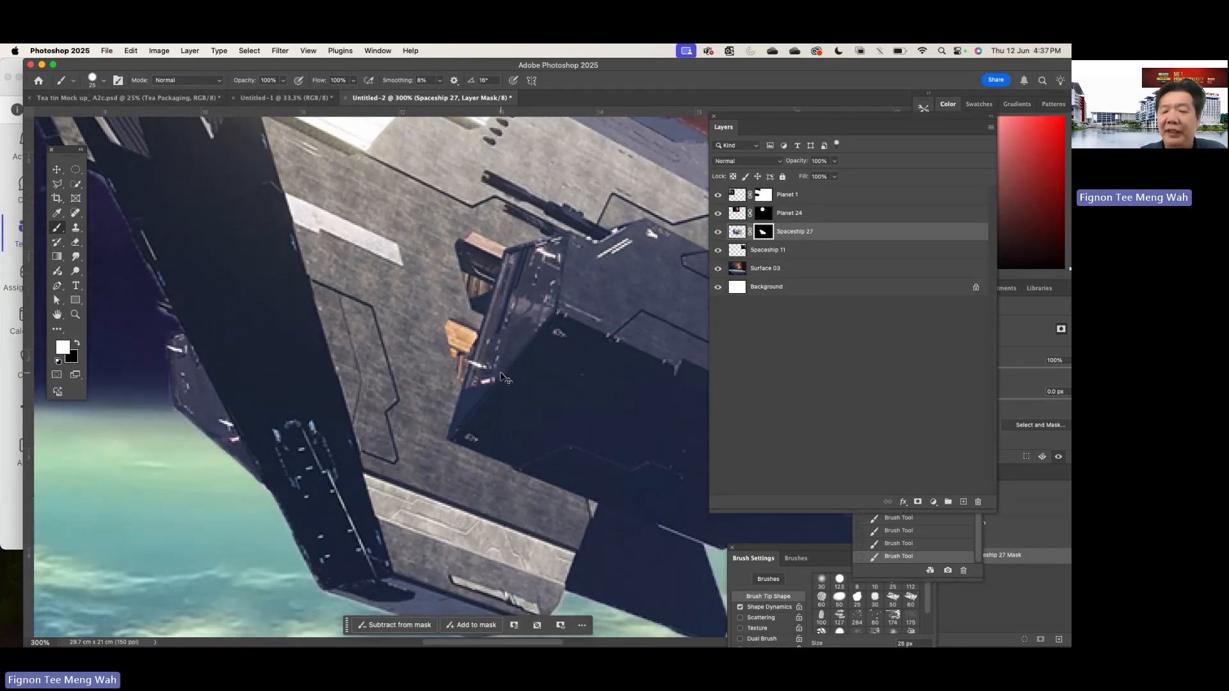
key("super+minus")
key("super+minus")
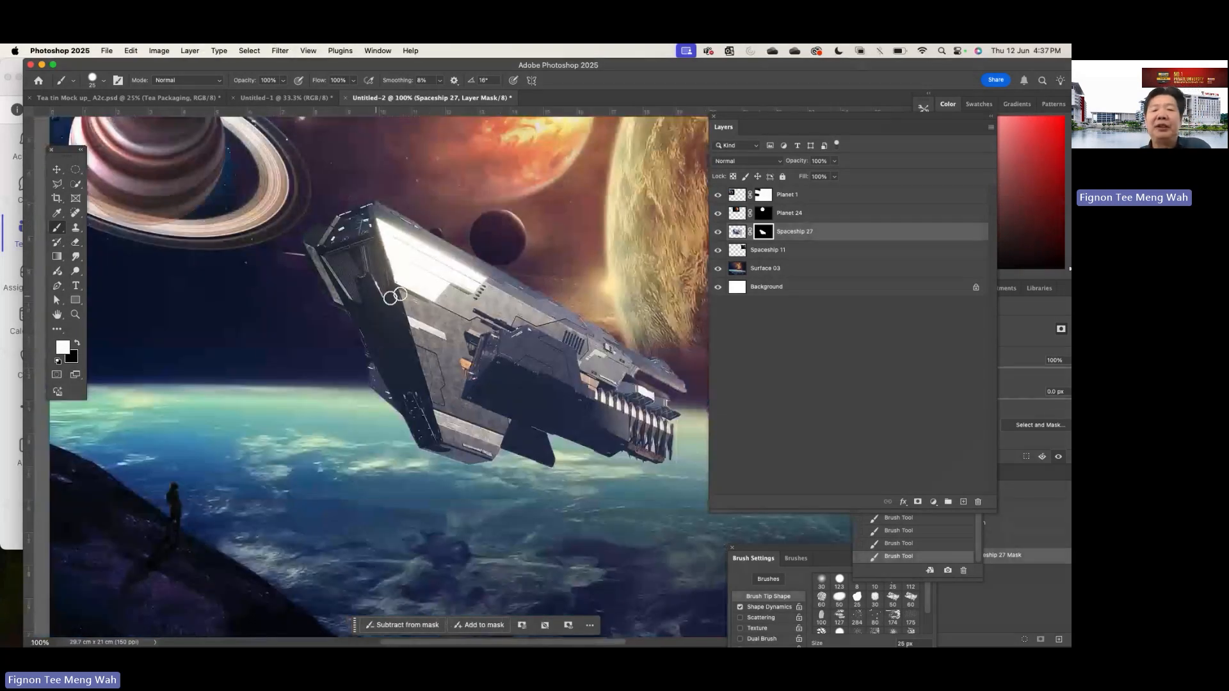
left_click(57, 169)
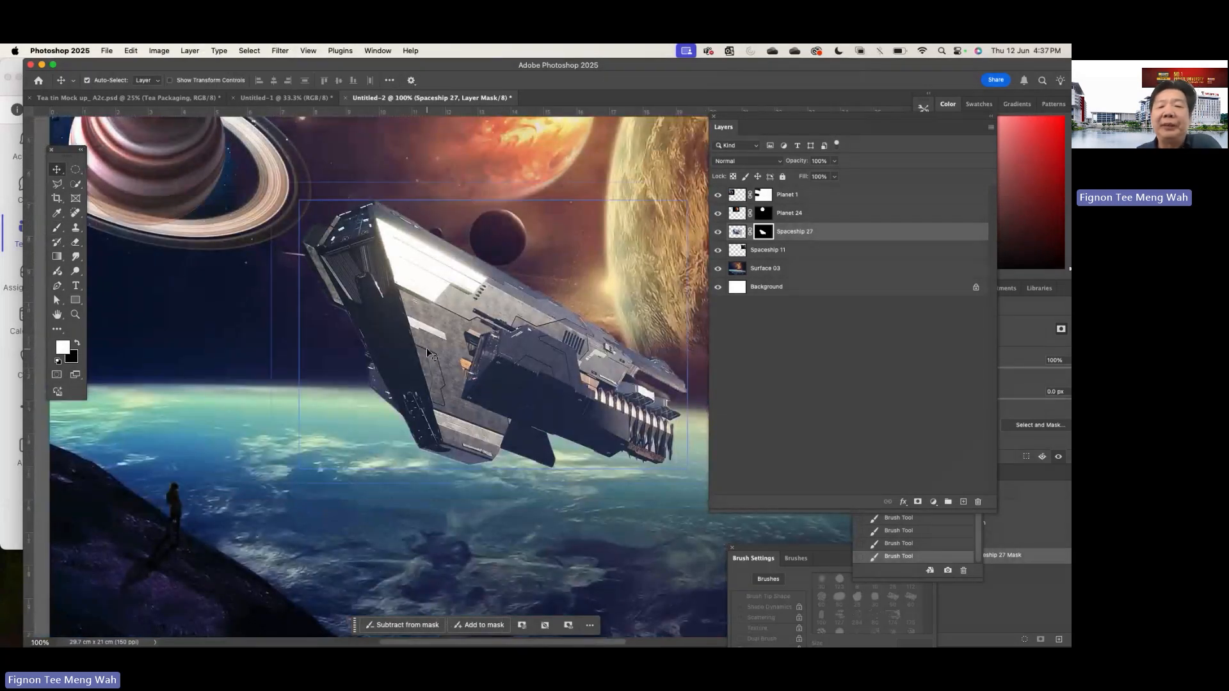
left_click_drag(503, 356, 394, 327)
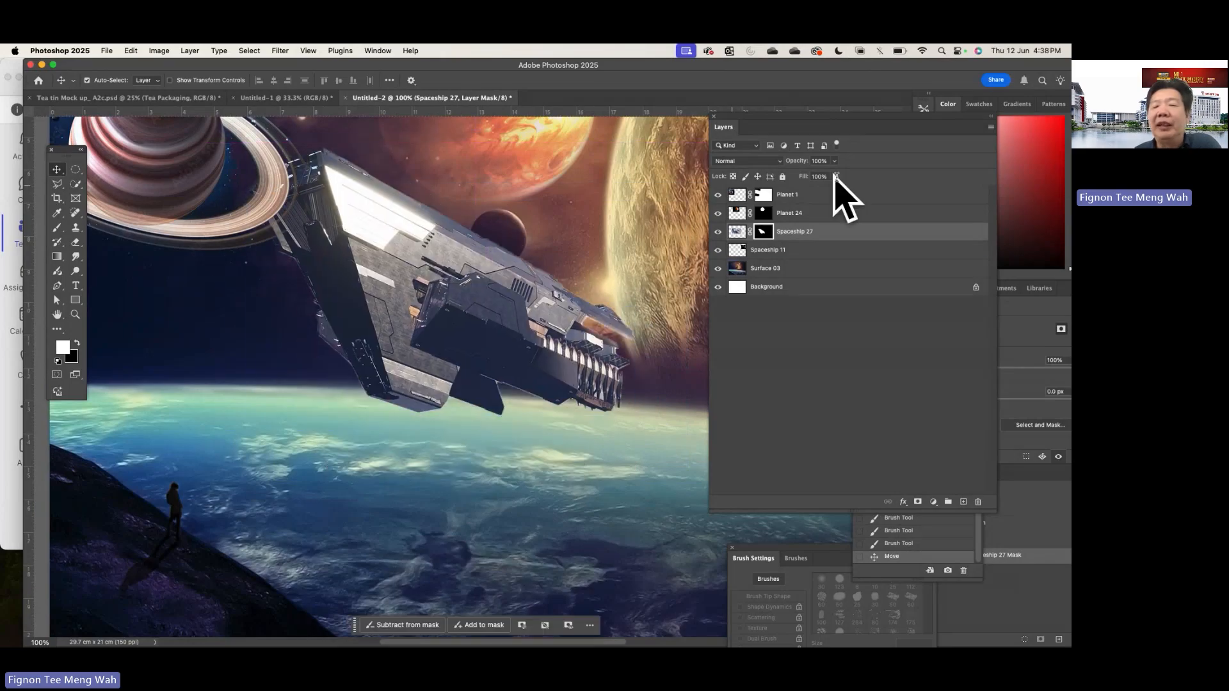
- Bring the Spaceship 27 layer to the top of the stack and shift the ship left and slightly down over the rings
left_click(736, 233)
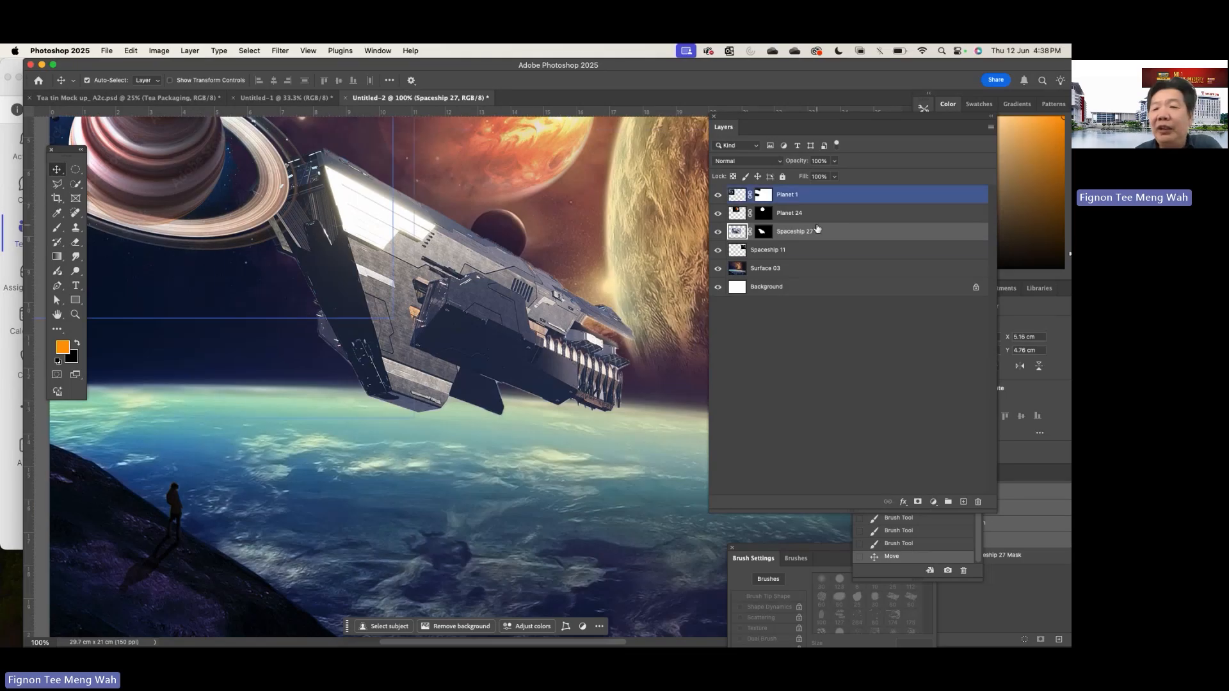
left_click_drag(819, 233, 816, 192)
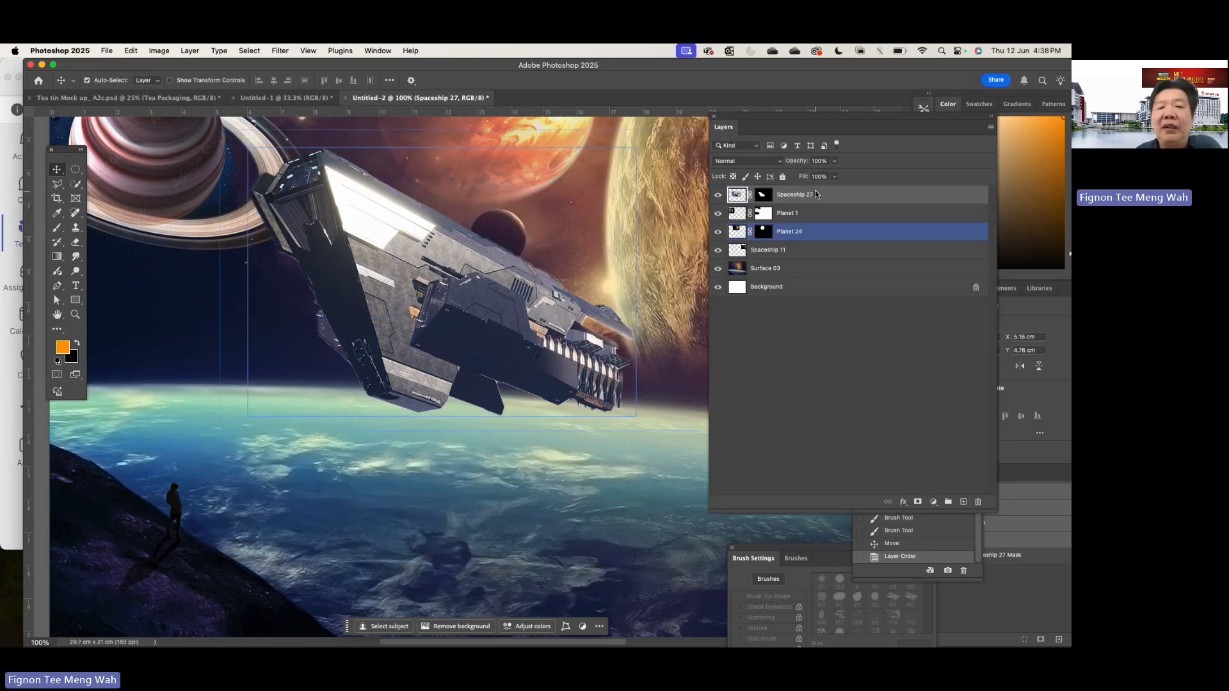
left_click_drag(381, 244, 311, 260)
mouse_move(816, 194)
left_mouse_down()
mouse_move(819, 235)
mouse_move(819, 191)
left_mouse_up()
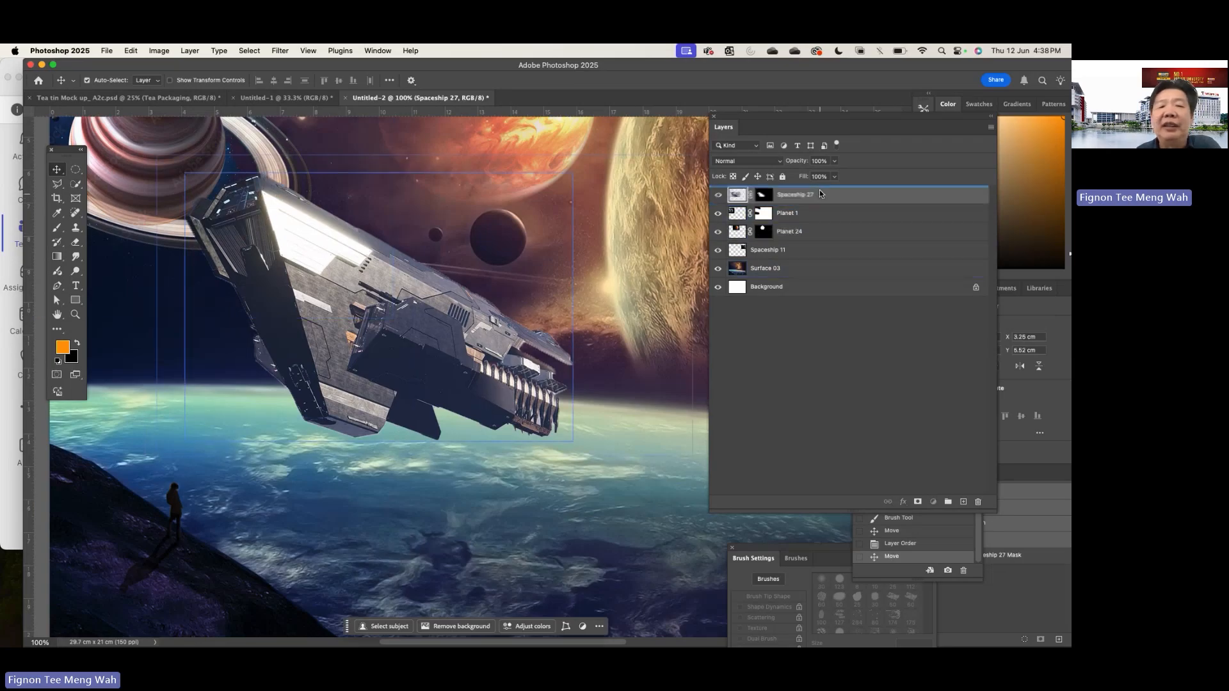
- Slightly raise the brightness of the Spaceship 27 image with a Brightness/Contrast adjustment
left_click(161, 51)
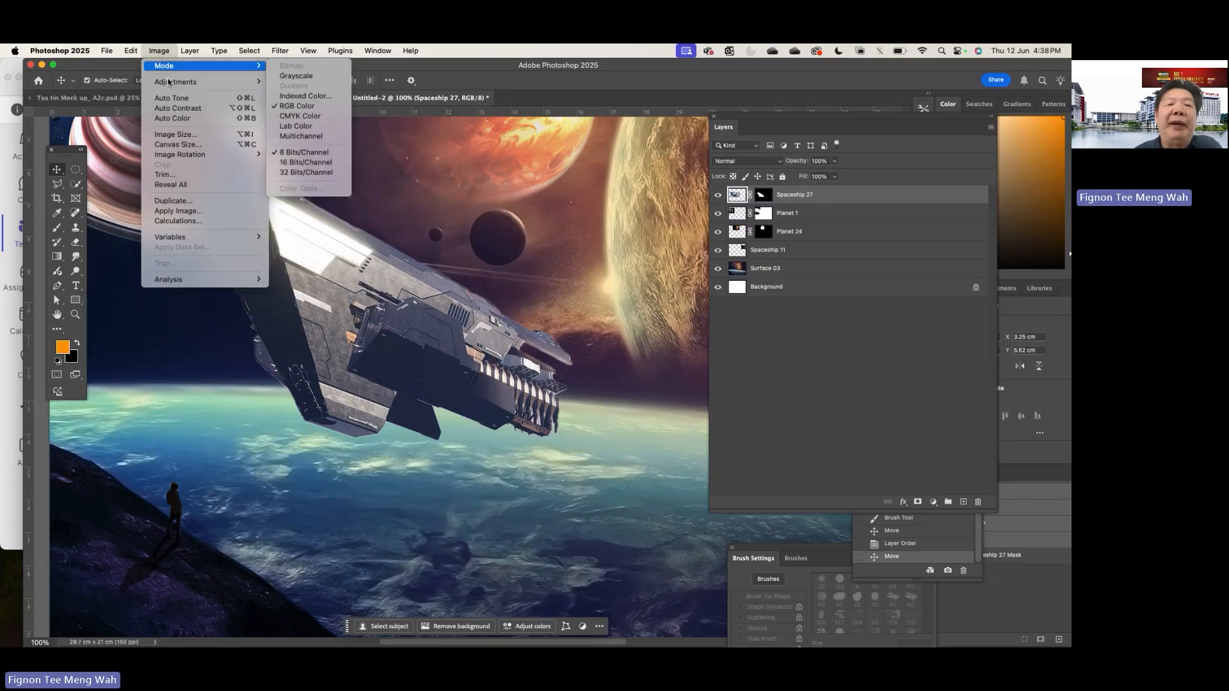
mouse_move(260, 82)
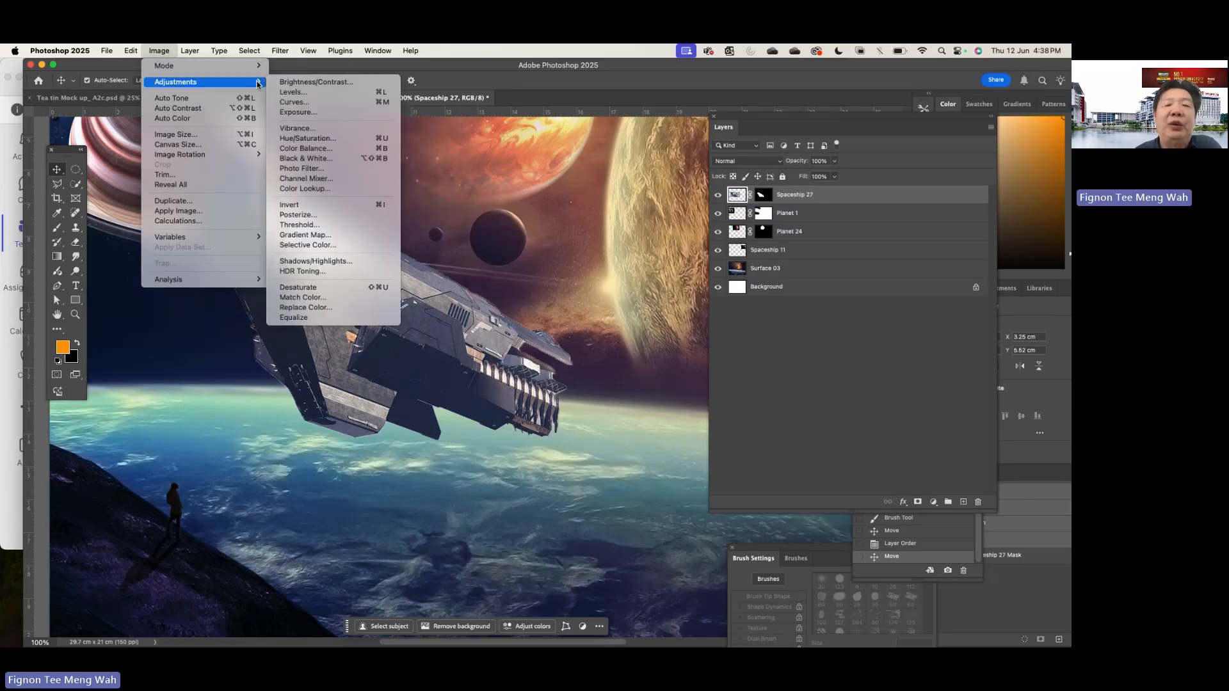
left_click(316, 84)
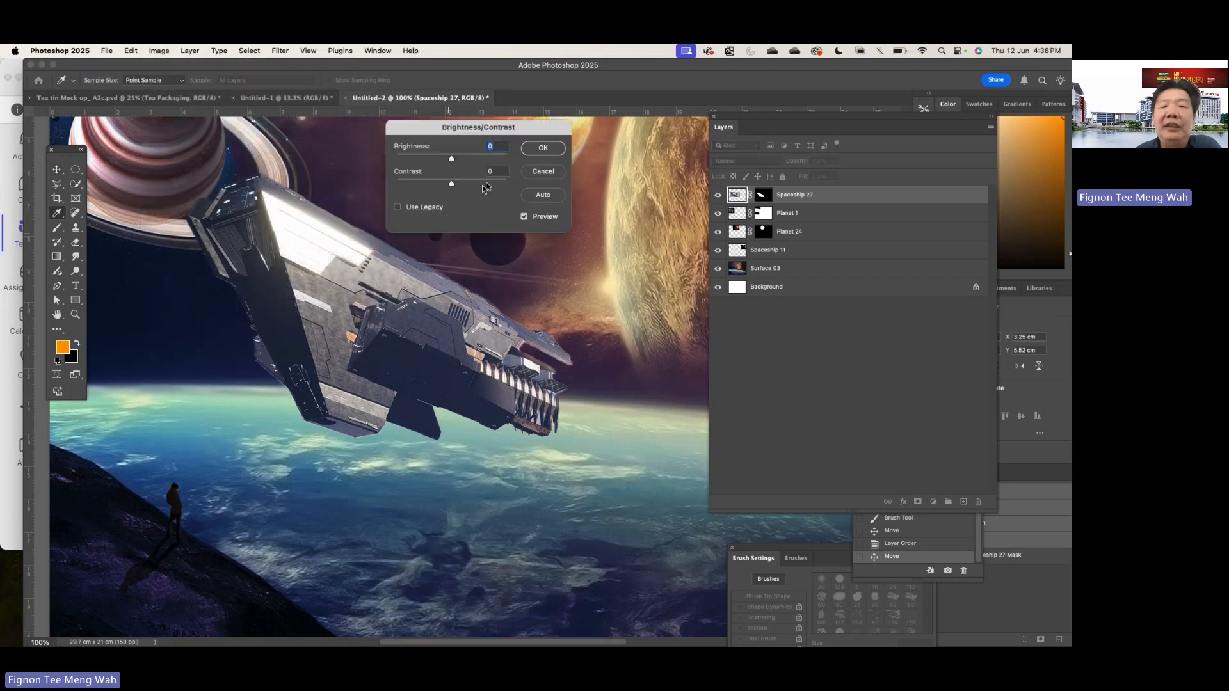
mouse_move(451, 158)
left_mouse_down()
mouse_move(466, 159)
mouse_move(437, 163)
mouse_move(468, 164)
mouse_move(473, 188)
mouse_move(457, 157)
left_mouse_up()
left_click(542, 148)
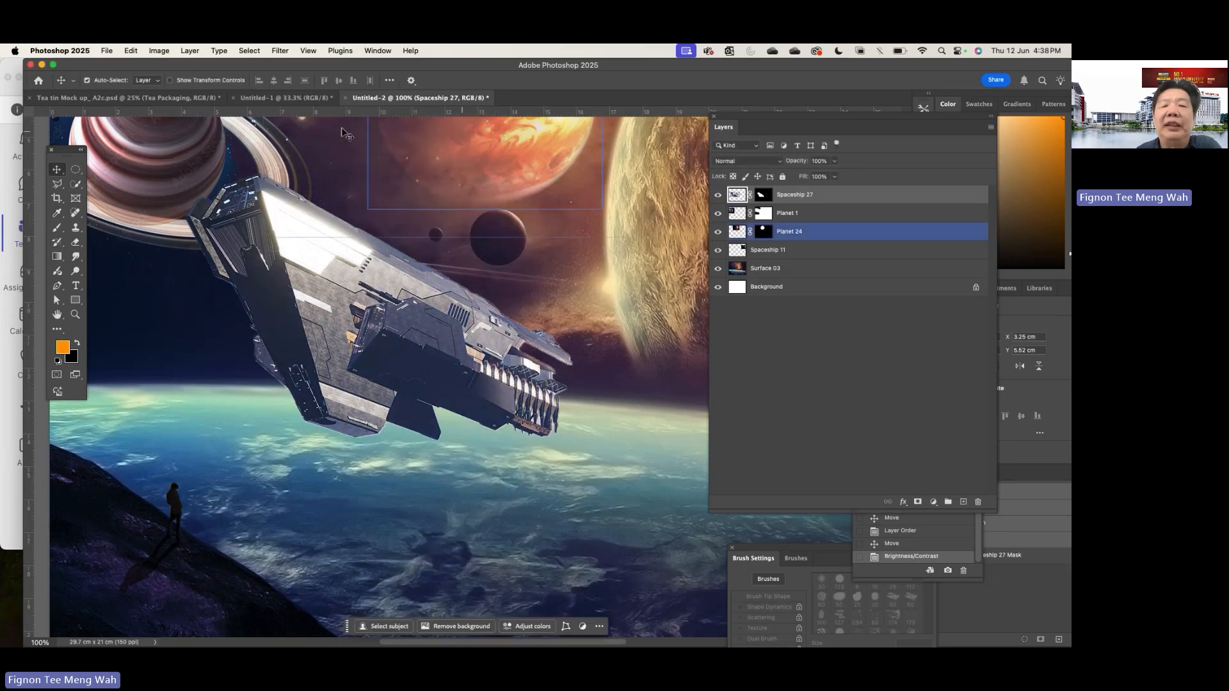
- Shift the hue of the Spaceship 27 image to +20 with a Hue/Saturation adjustment
left_click(160, 52)
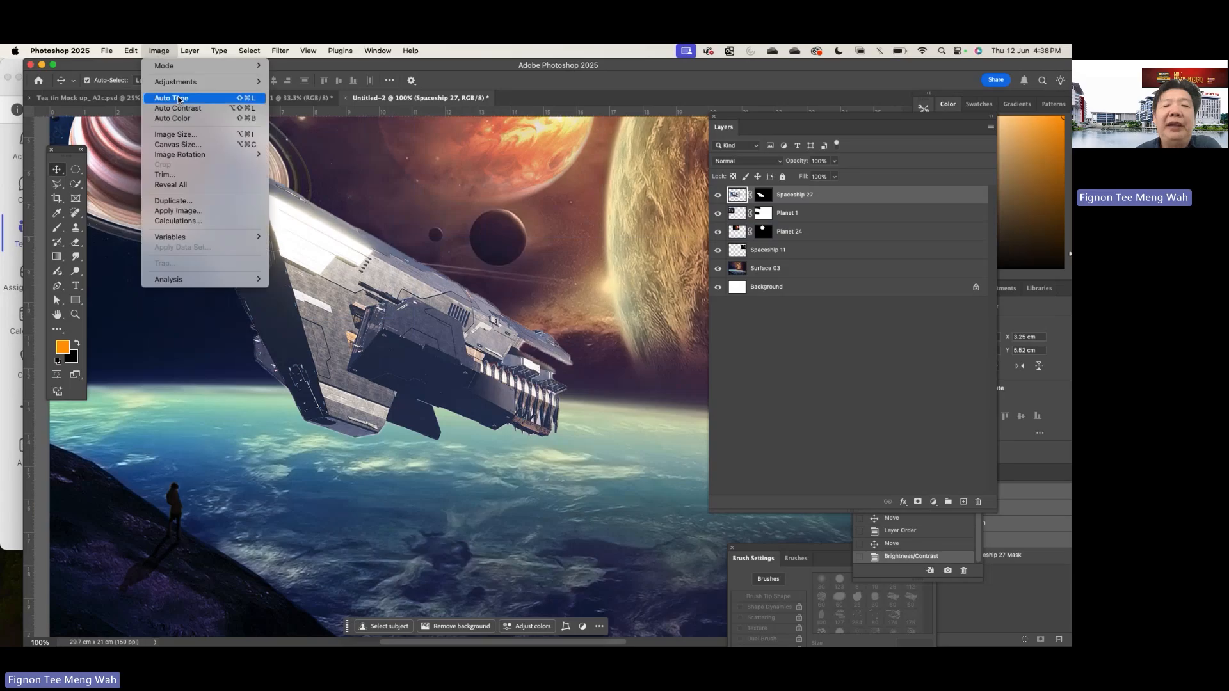
mouse_move(192, 82)
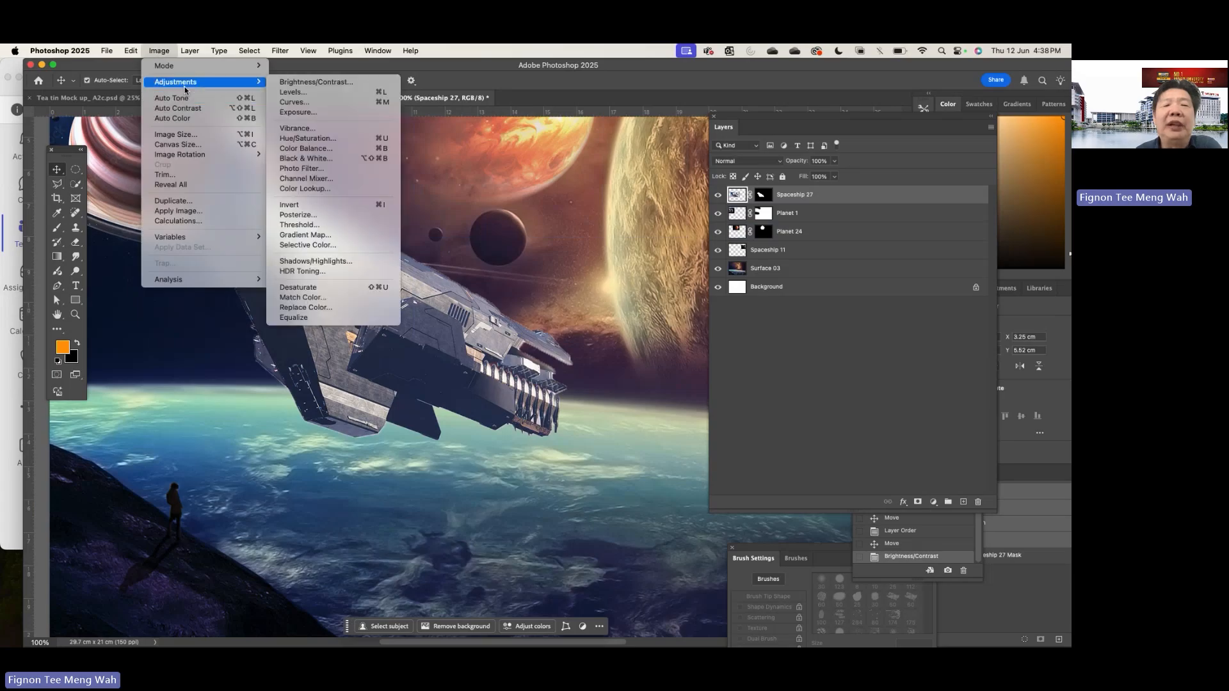
left_click(307, 139)
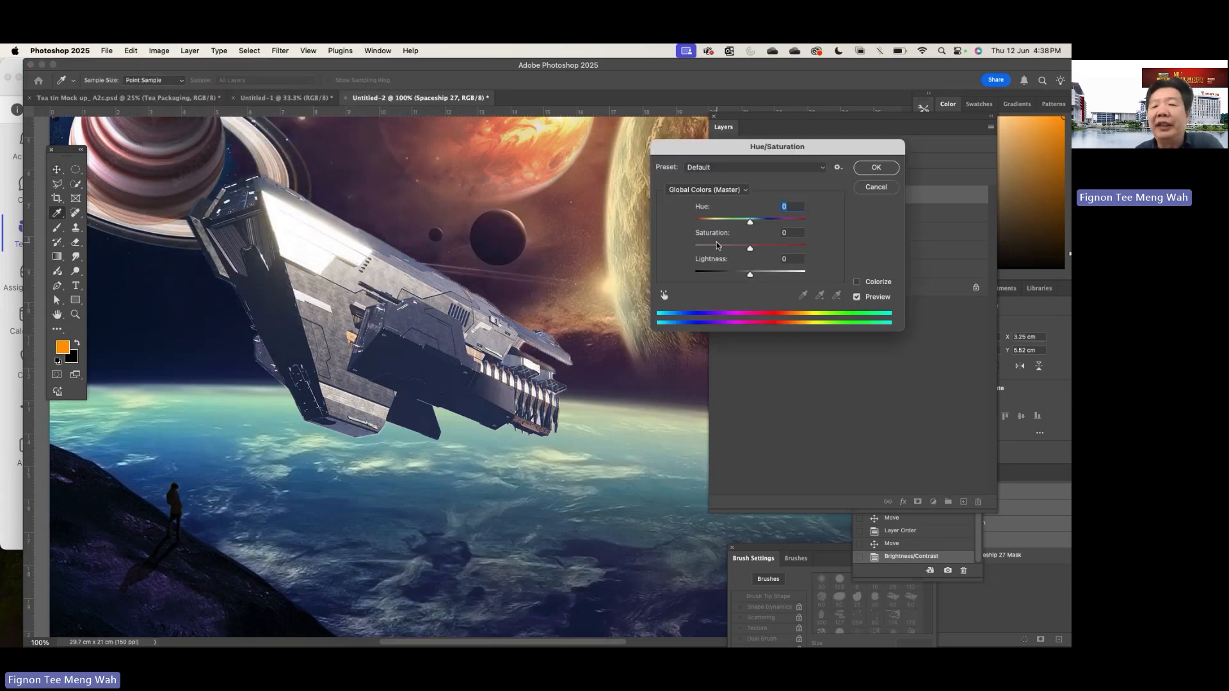
mouse_move(751, 222)
left_mouse_down()
mouse_move(736, 222)
mouse_move(813, 222)
mouse_move(712, 229)
mouse_move(784, 221)
mouse_move(708, 216)
mouse_move(765, 221)
left_mouse_up()
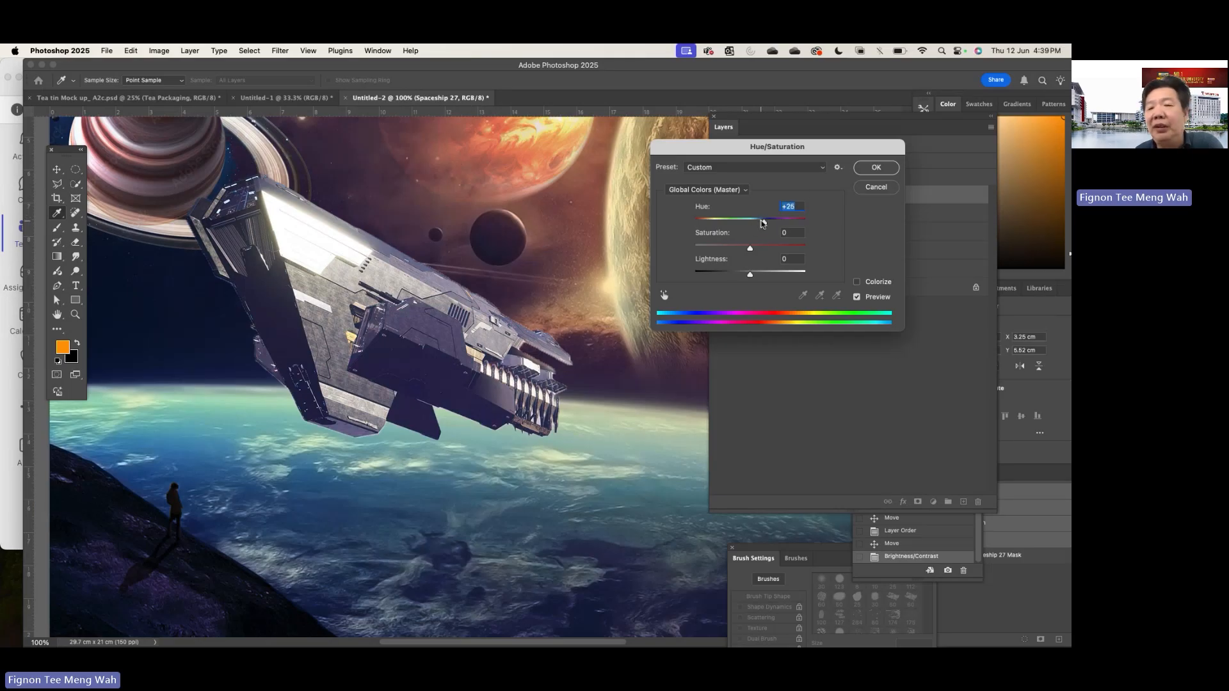
left_click(873, 168)
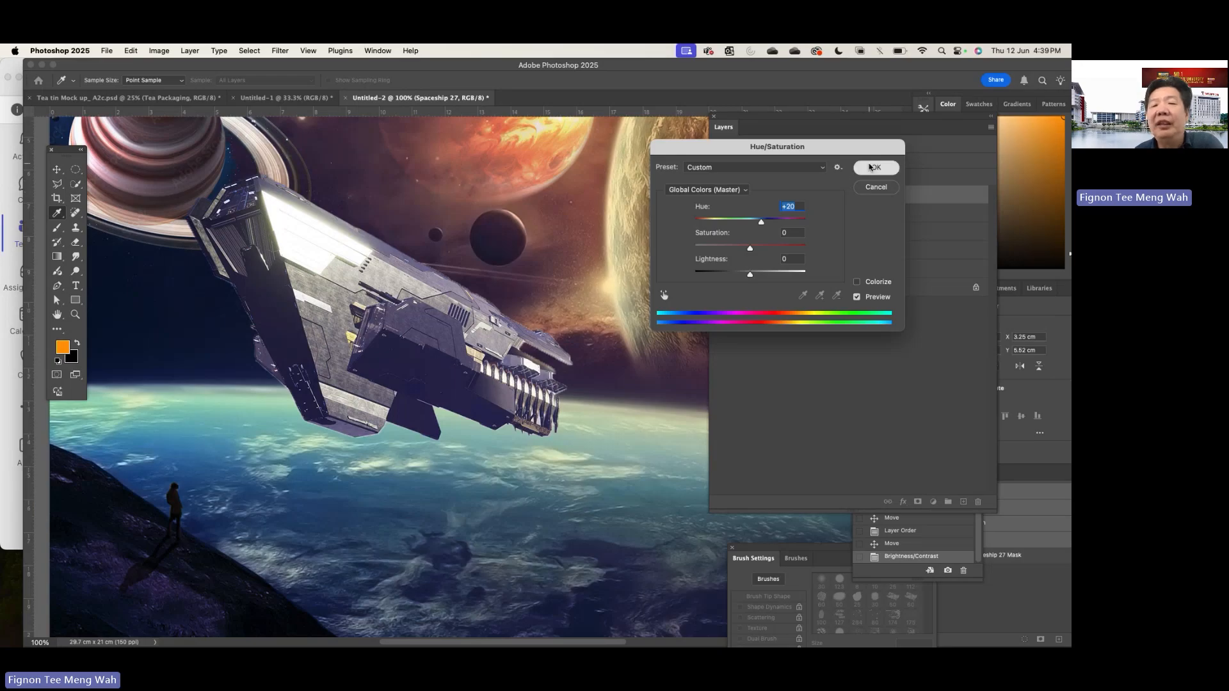
- Apply a Color Balance adjustment to the Spaceship 27 midtones with levels +36, +12 and +7
left_click(160, 50)
mouse_move(194, 83)
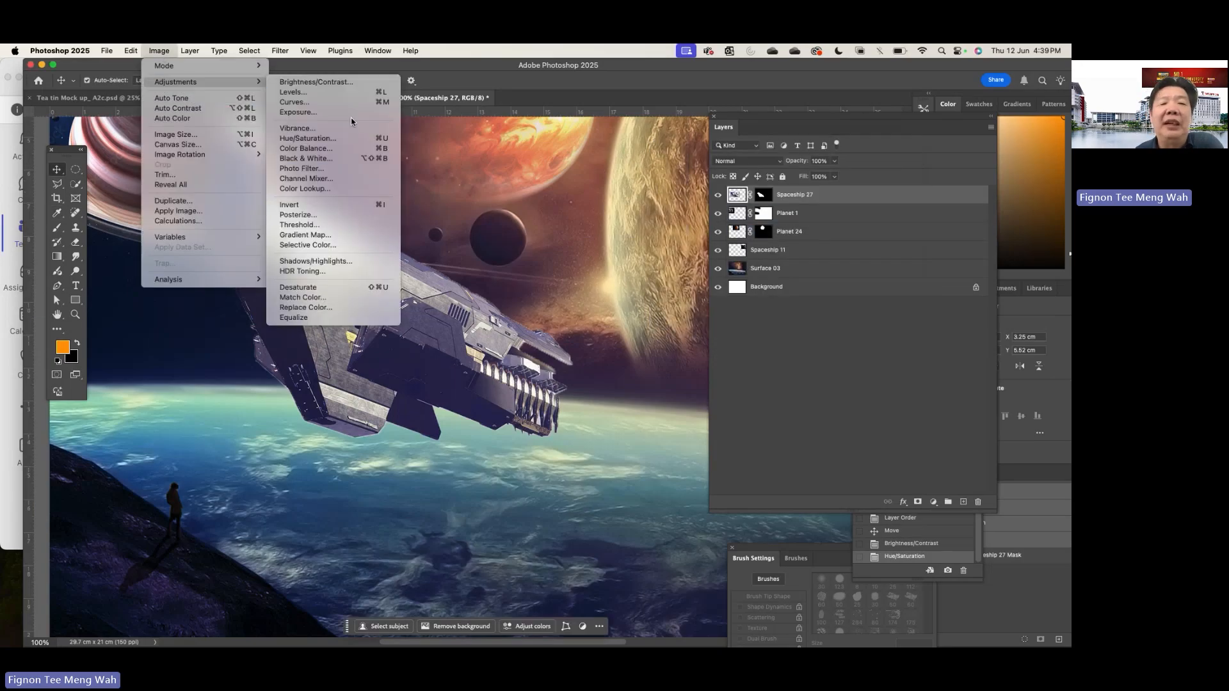
left_click(306, 148)
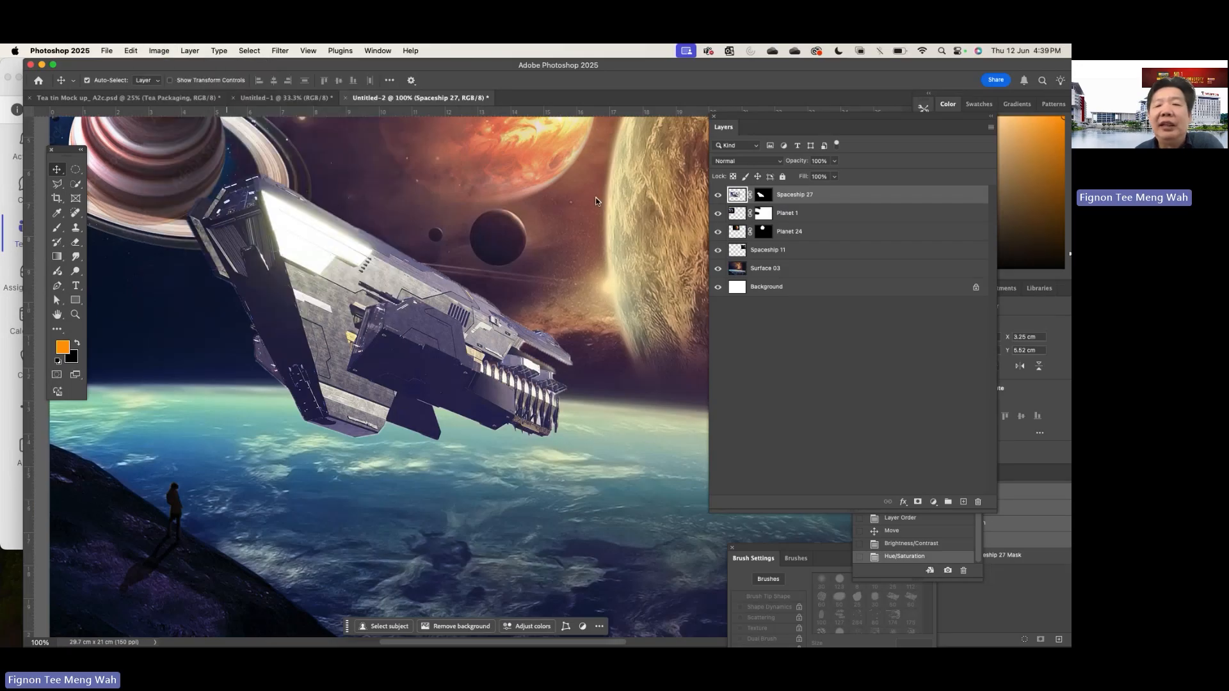
left_click_drag(719, 150, 728, 181)
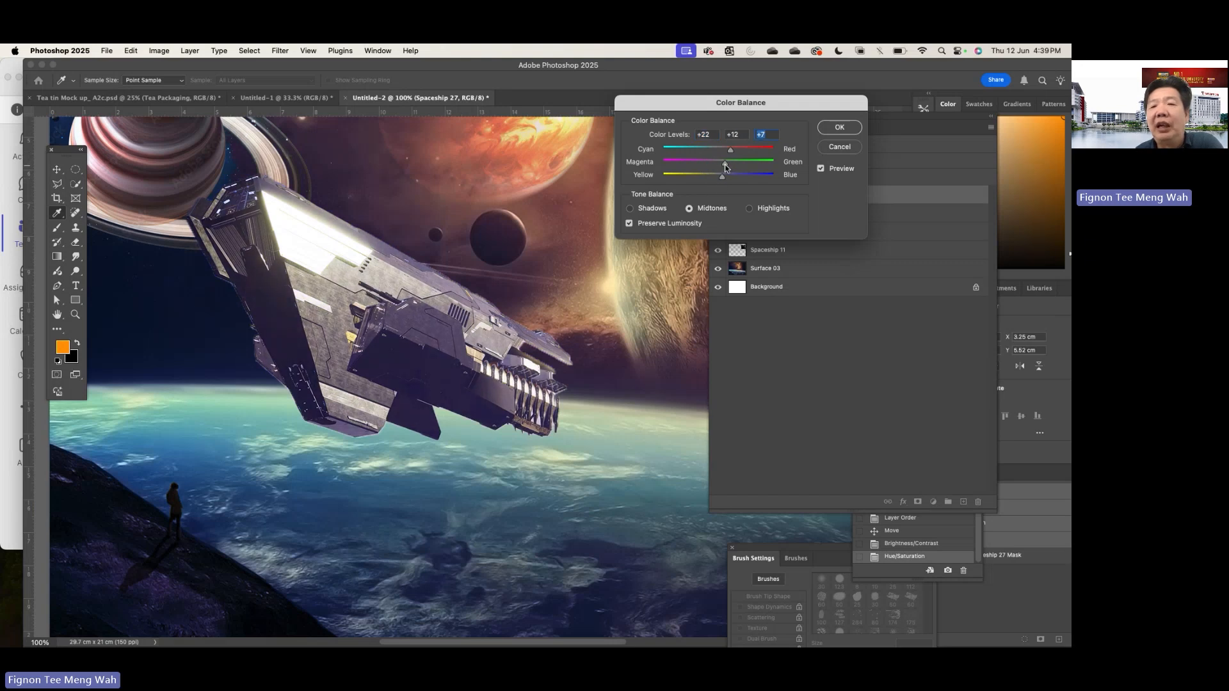
left_click(725, 164)
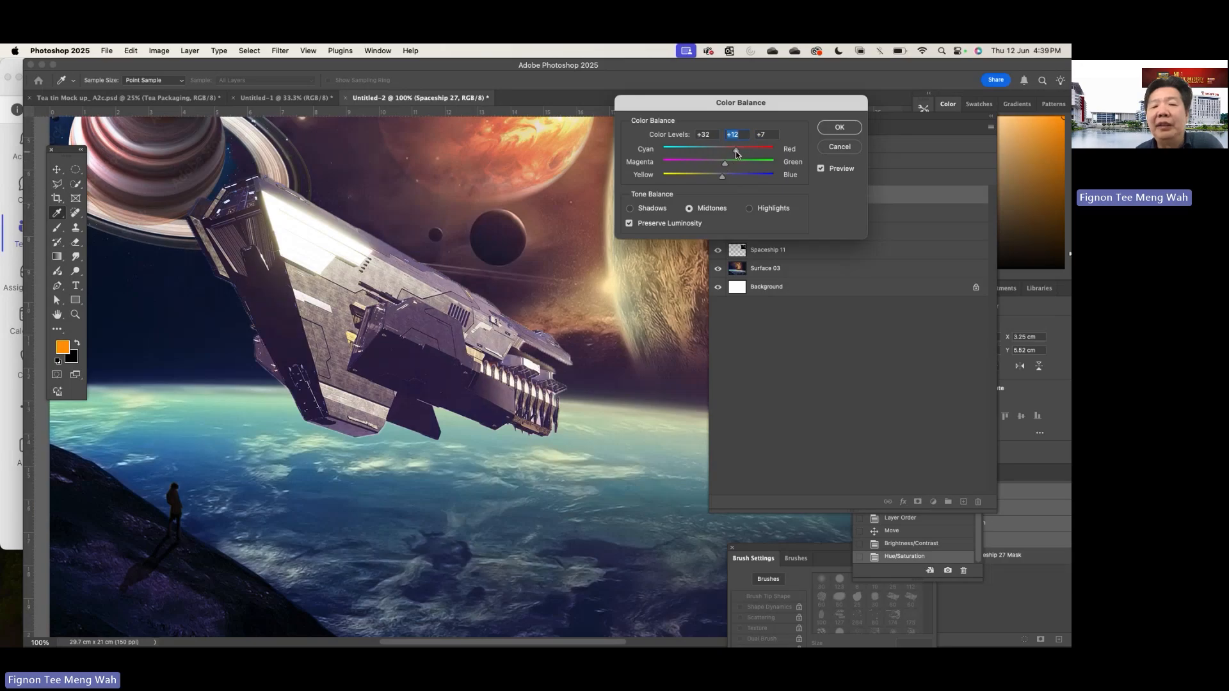
left_click(837, 127)
- Undo the Color Balance and Hue/Saturation adjustments and redo both to compare the ship's colouring
key("super+z")
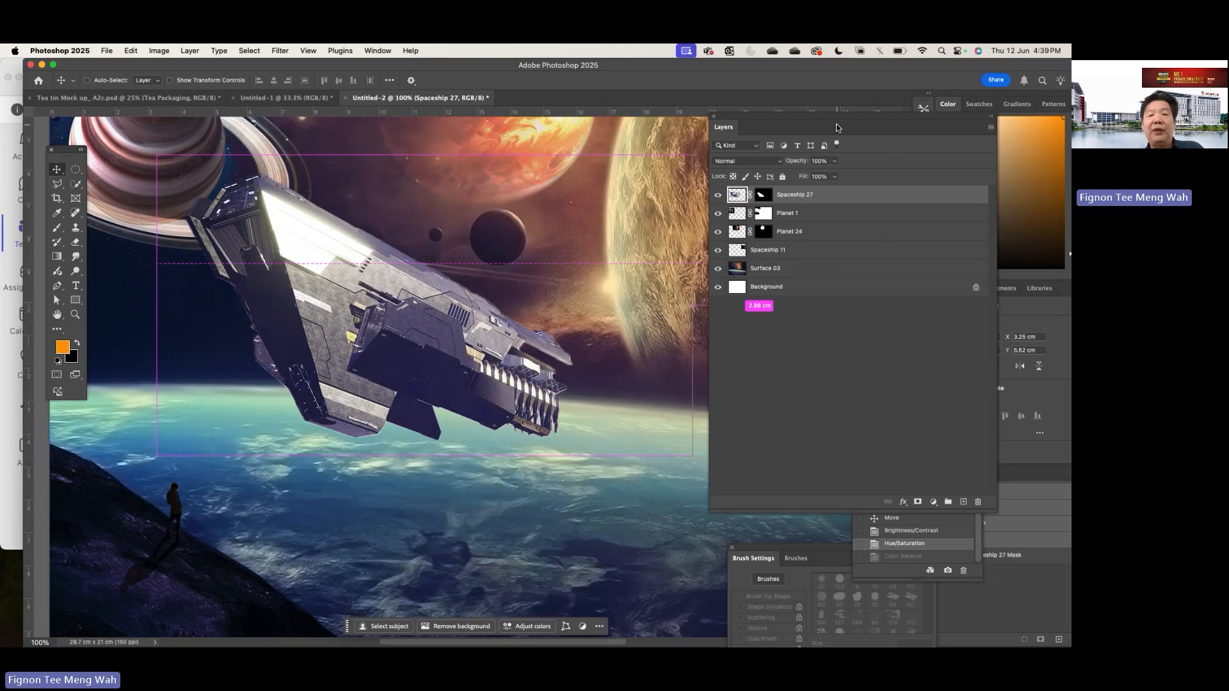
key("super+z")
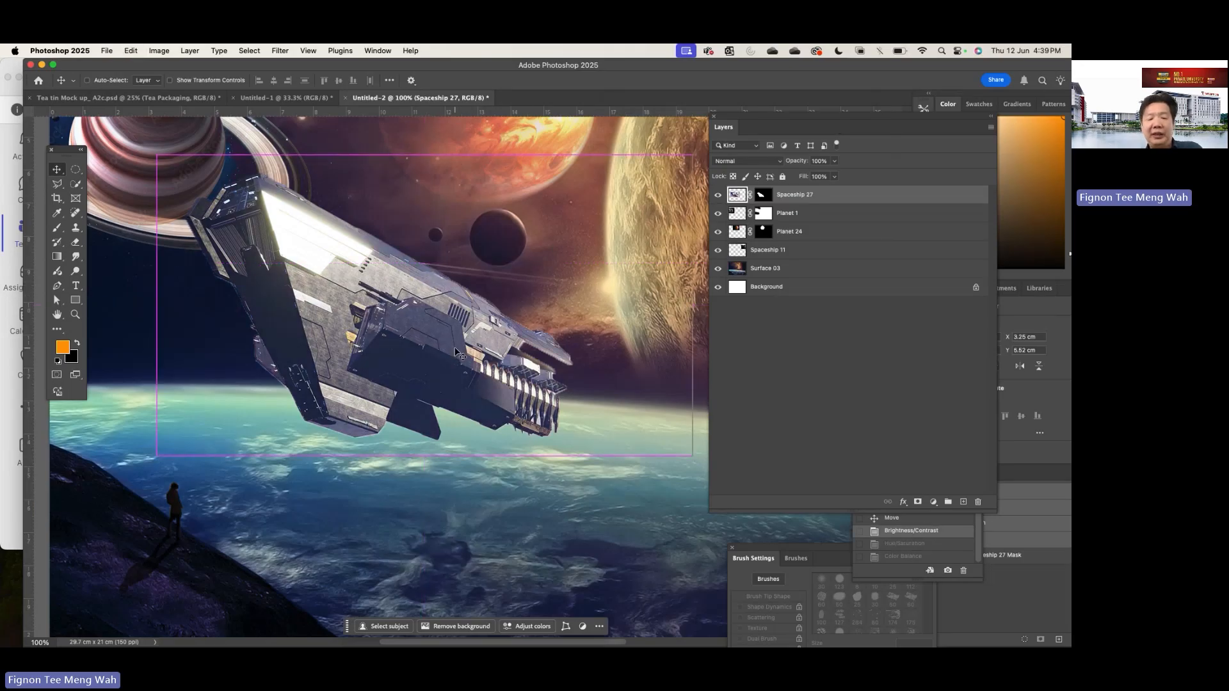
key("super+shift+z")
key("super+shift+z")
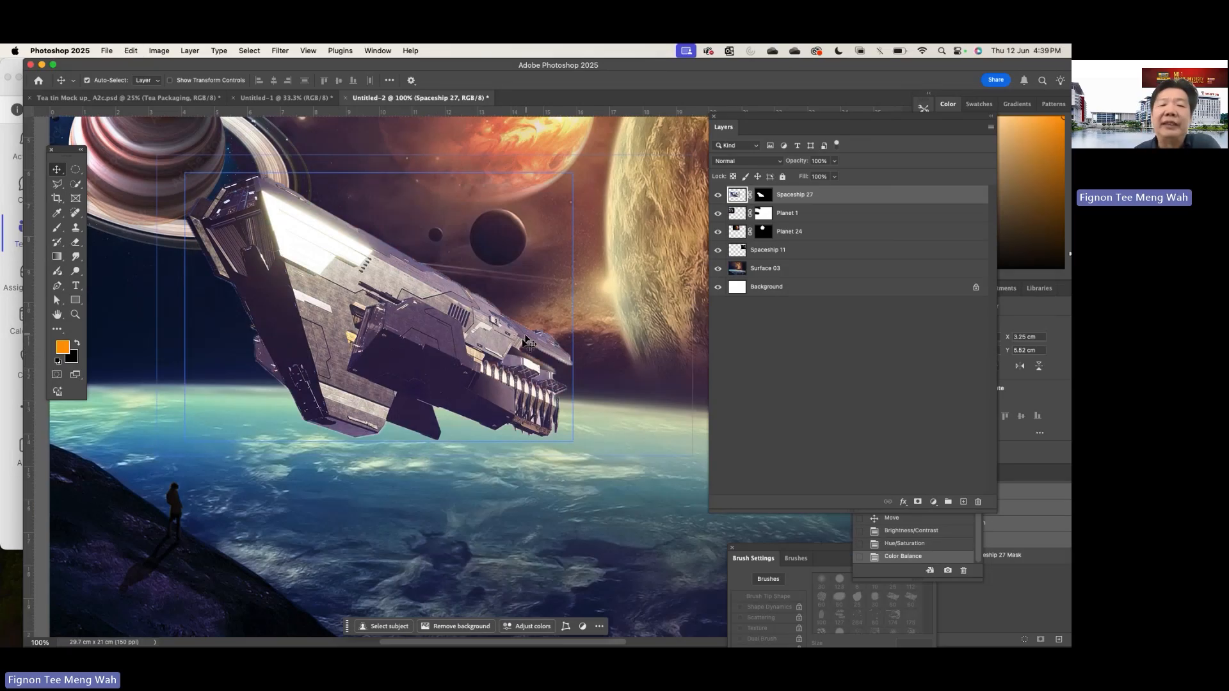
- Reposition the Spaceship 27 further left and up so its front overlaps the ringed planet
left_click_drag(318, 293, 279, 354)
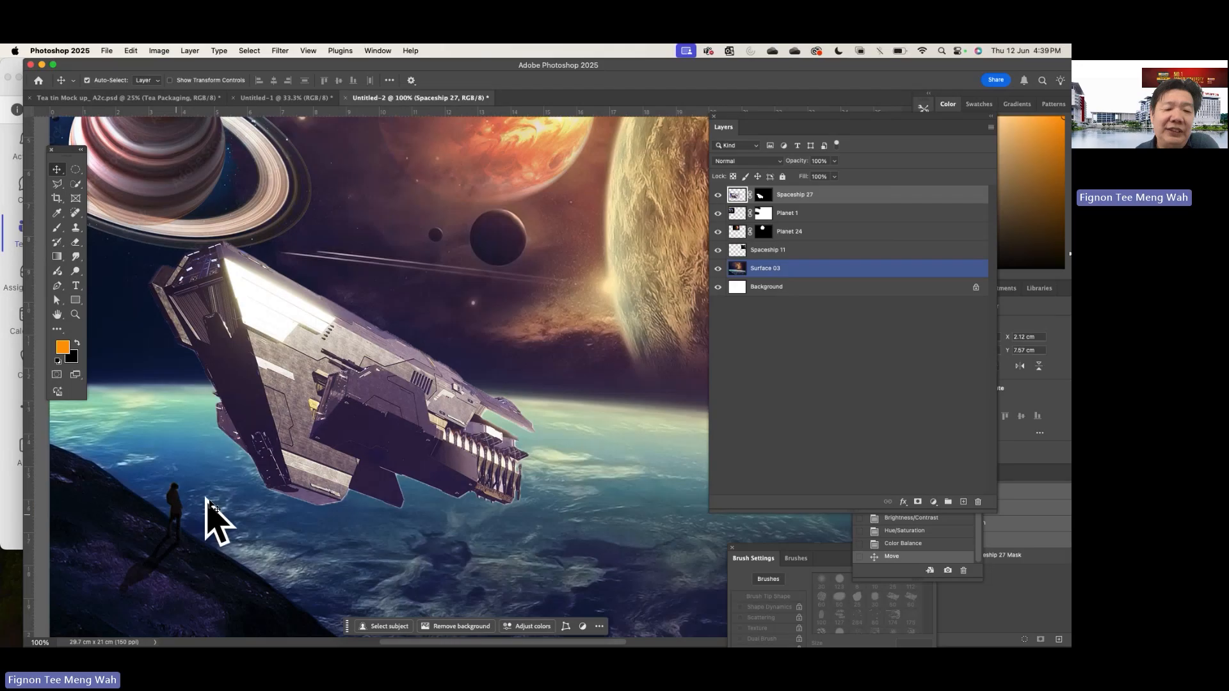
left_click_drag(374, 366, 373, 245)
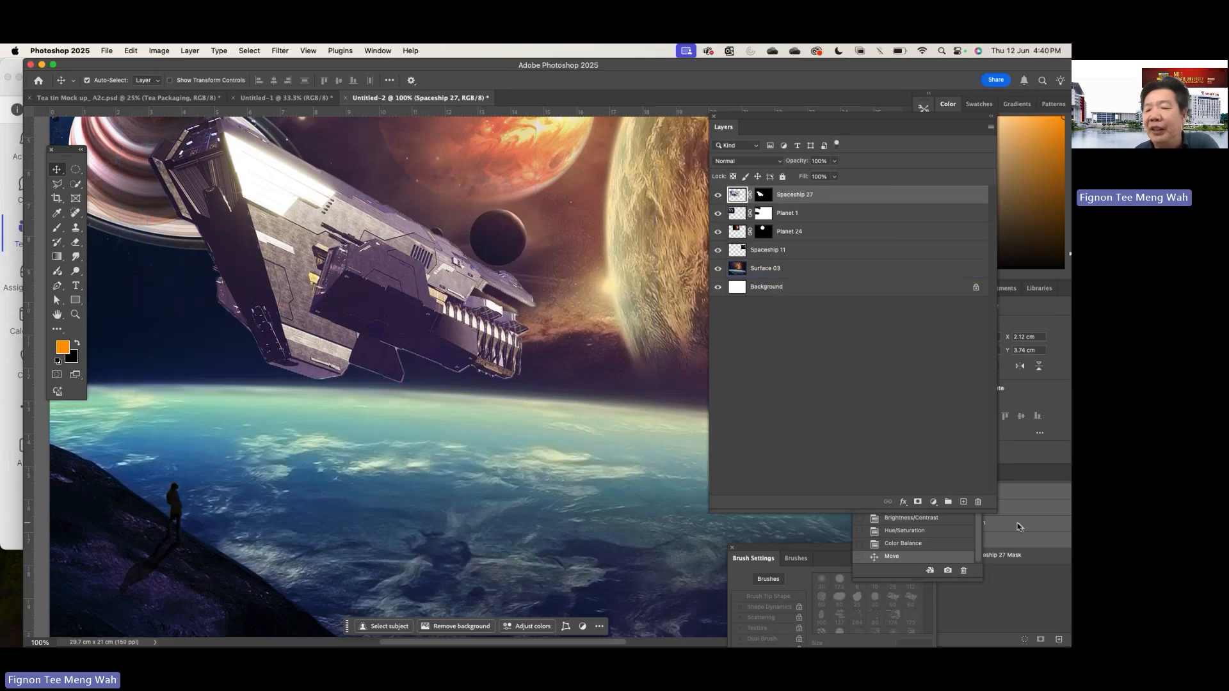
- Add a new empty layer and place it directly beneath the Spaceship 27 layer
left_click(963, 502)
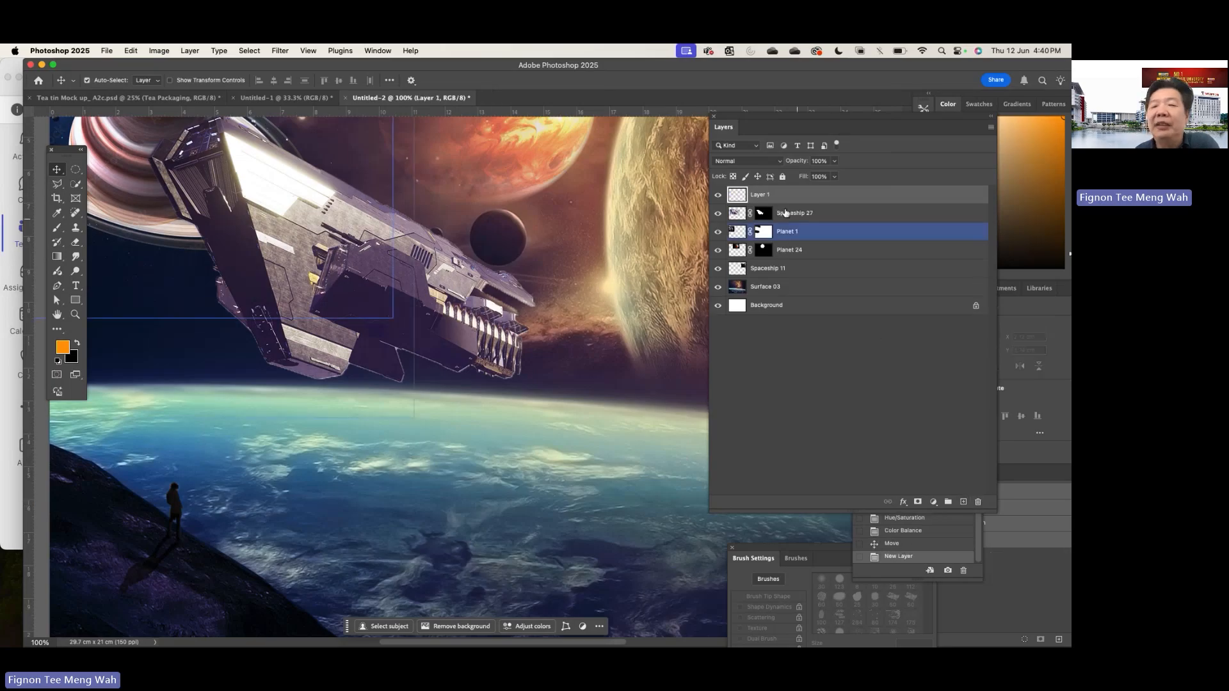
left_click_drag(782, 196, 787, 220)
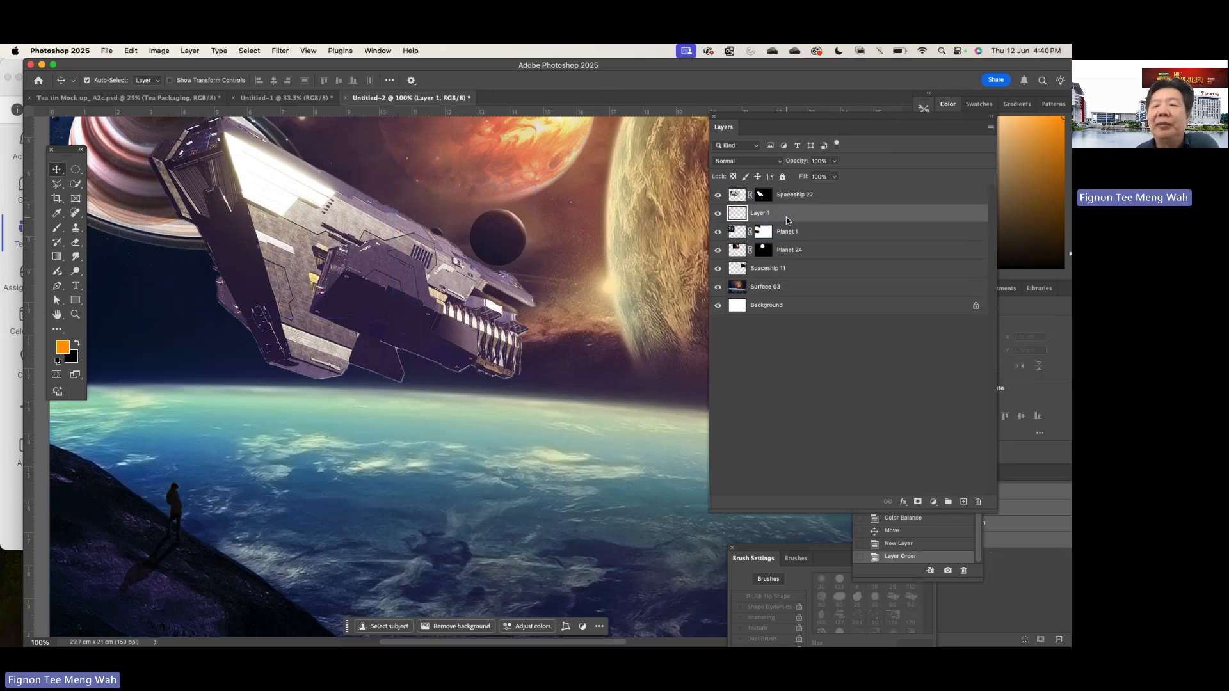
scroll(554, 224, "right", 10)
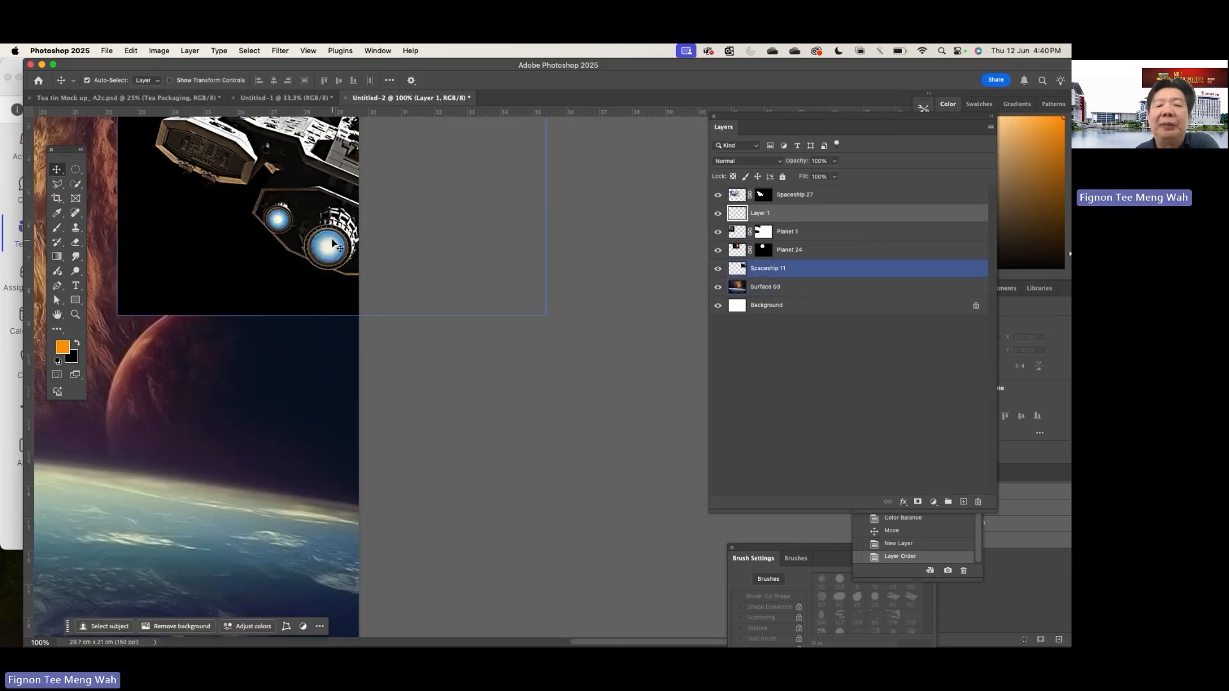
scroll(324, 253, "left", 10)
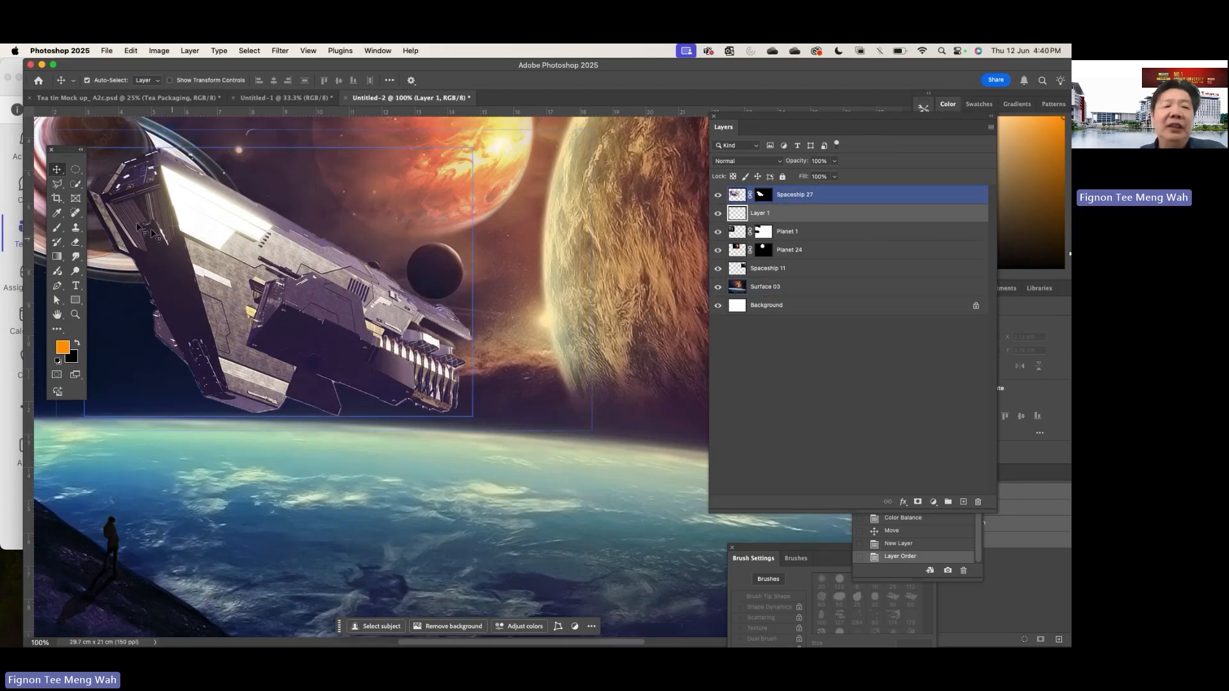
- Move the tools clear of the ship's front, choose the Brush tool and set the foreground colour to cyan 33ffff
left_click_drag(65, 151, 216, 139)
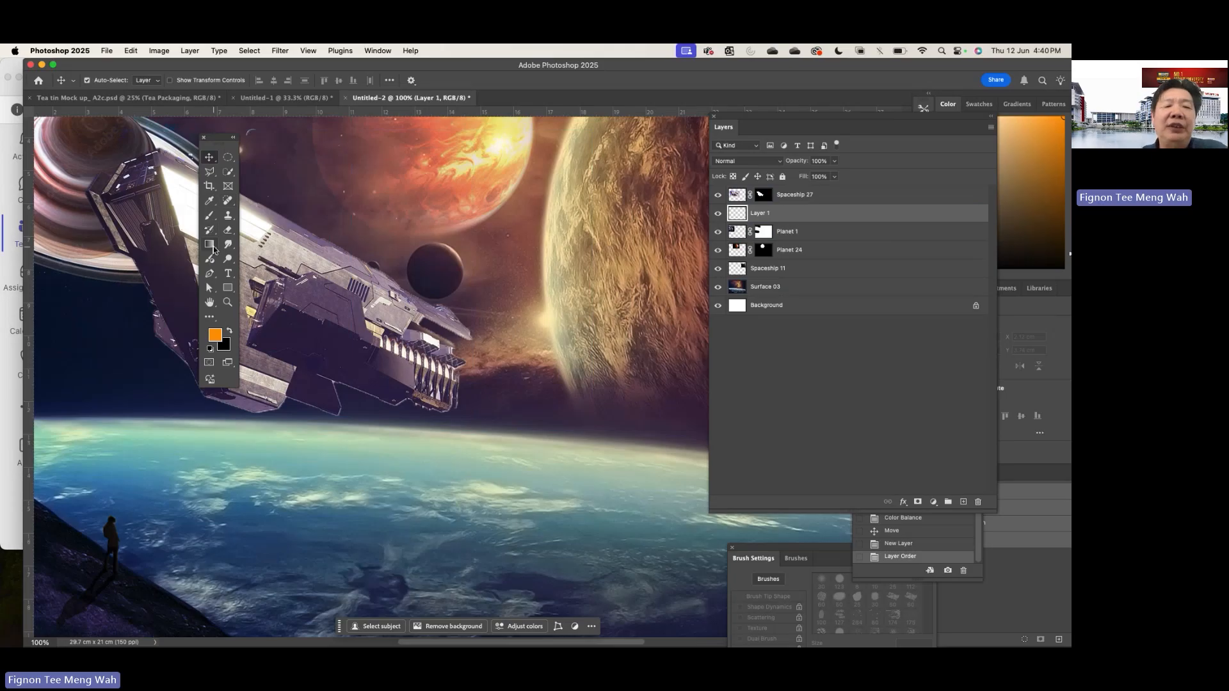
left_click(209, 217)
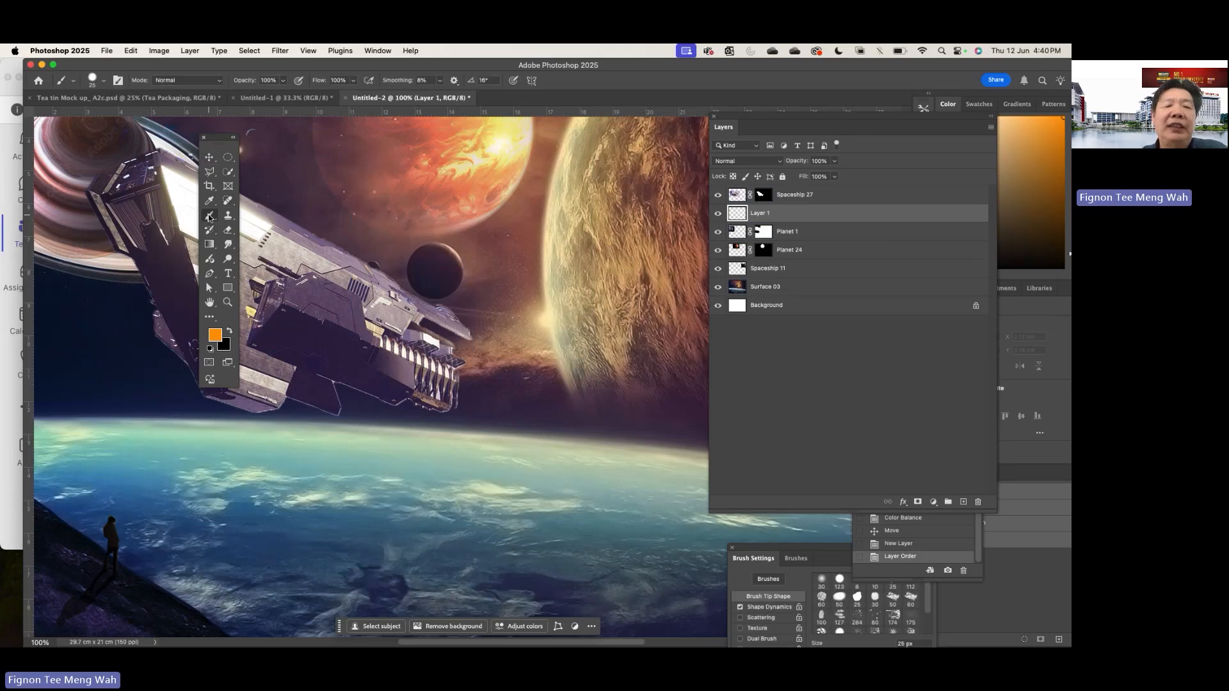
left_click(215, 337)
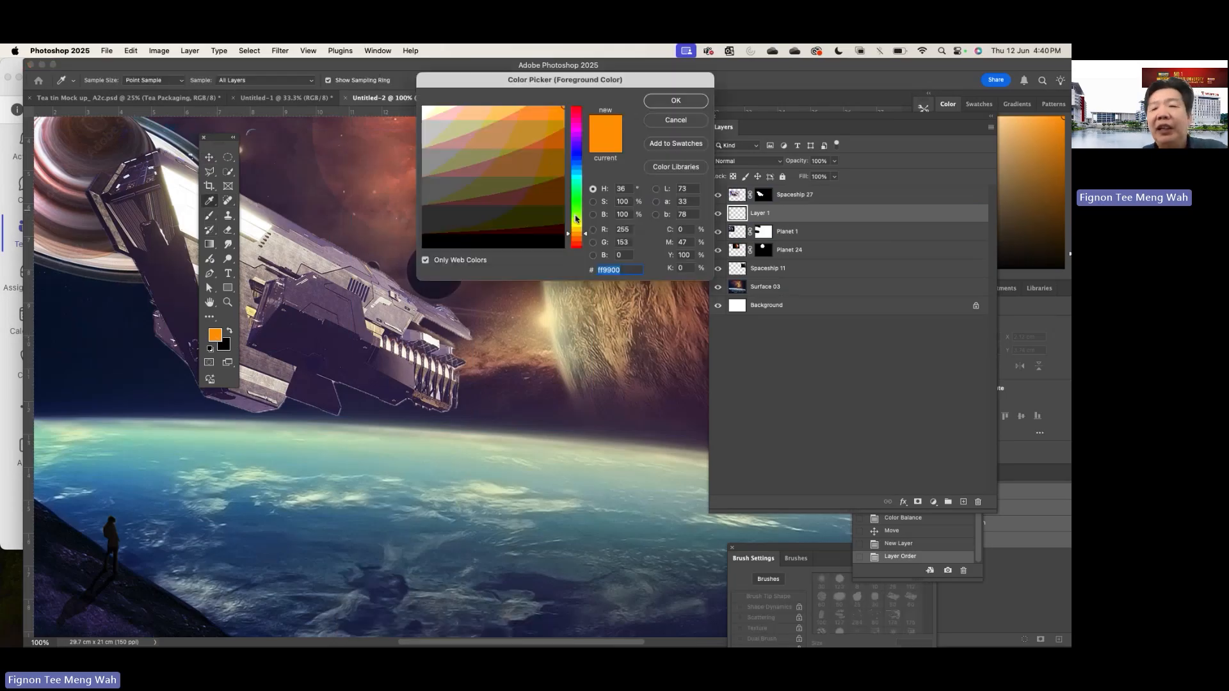
left_click(577, 223)
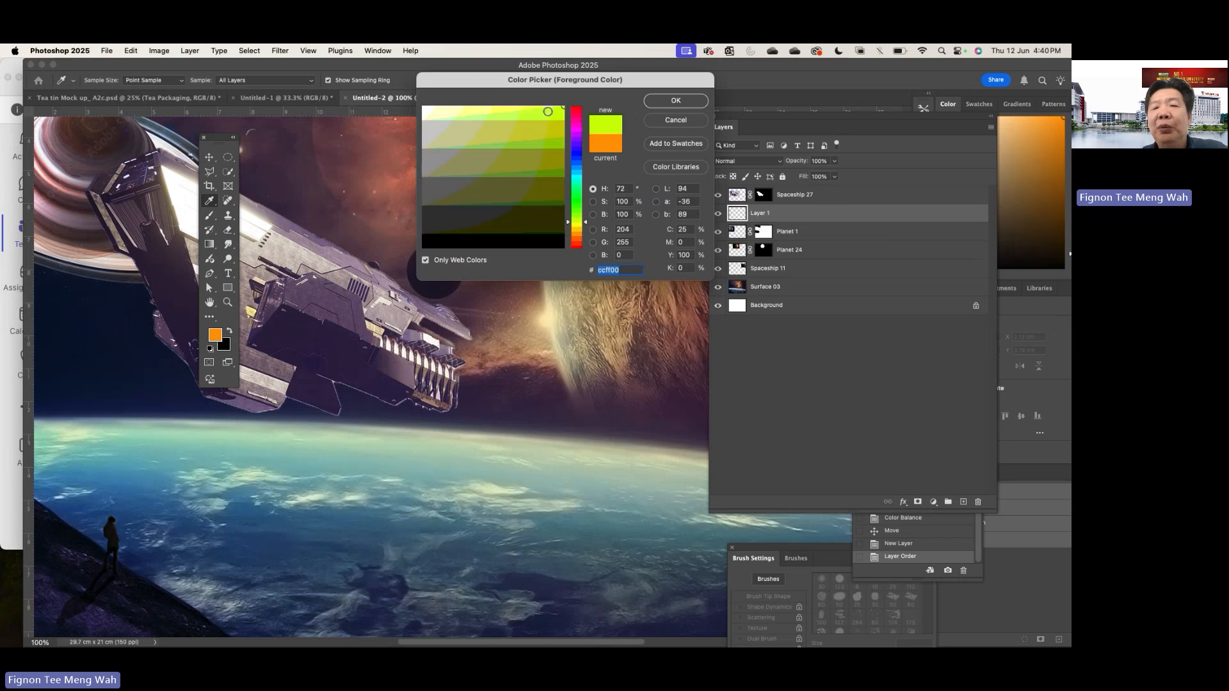
left_click(580, 178)
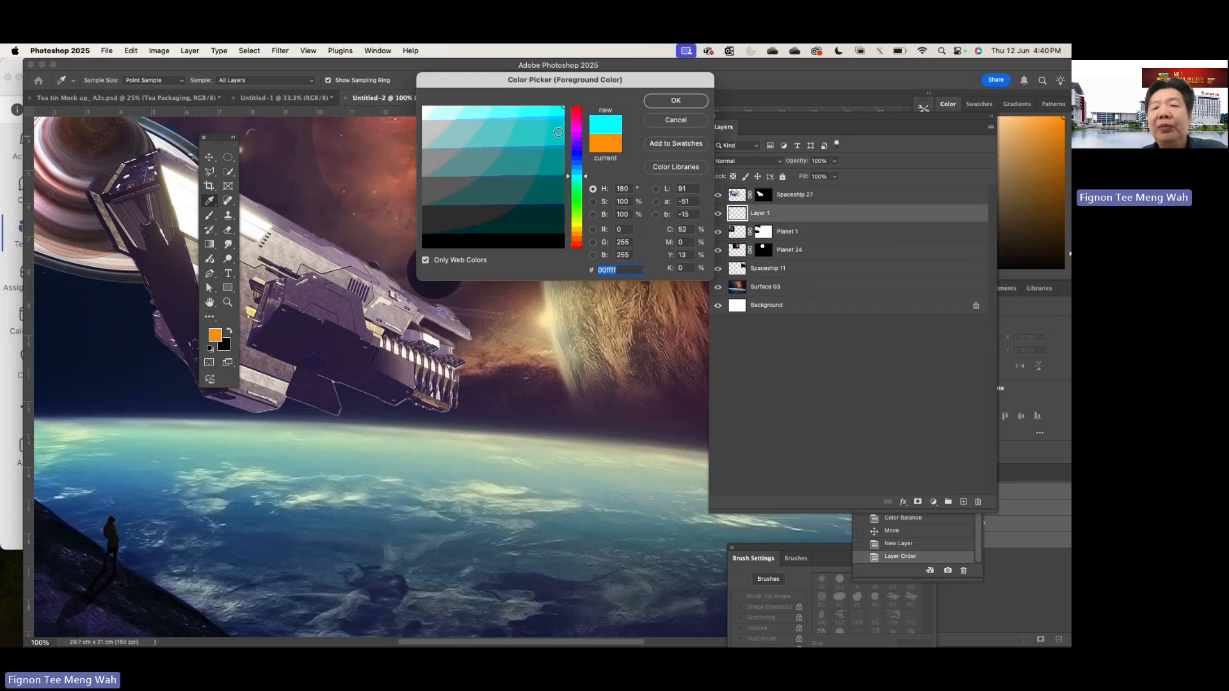
left_click(547, 110)
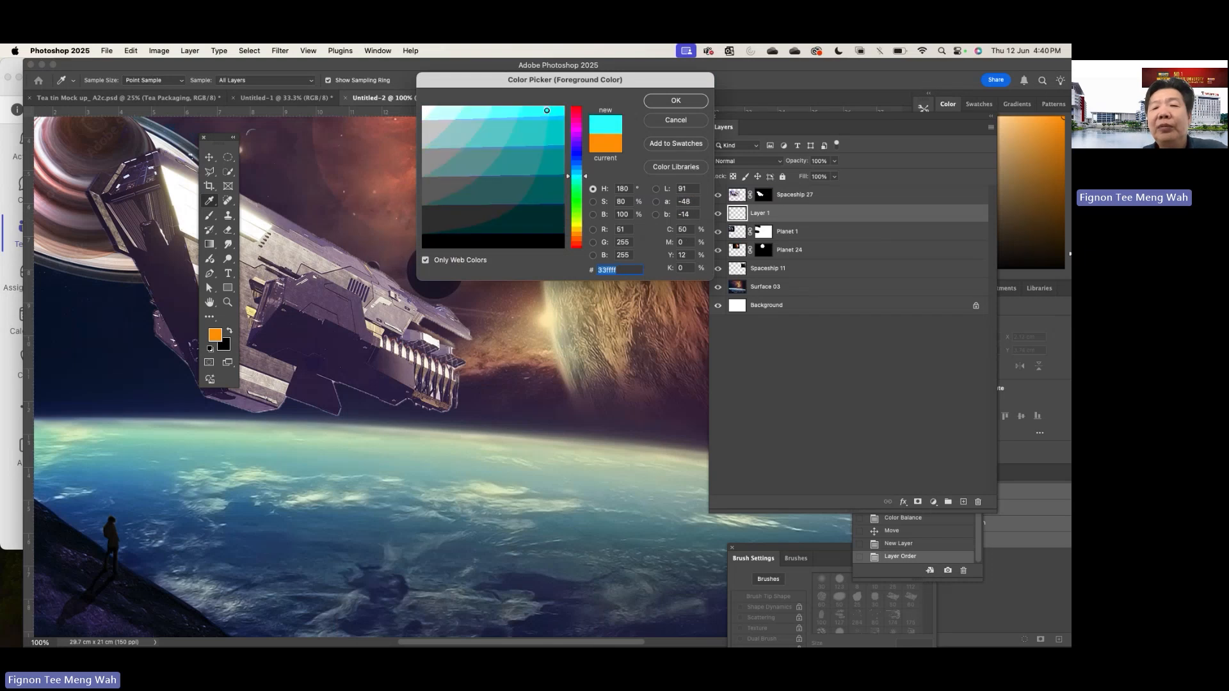
left_click(666, 103)
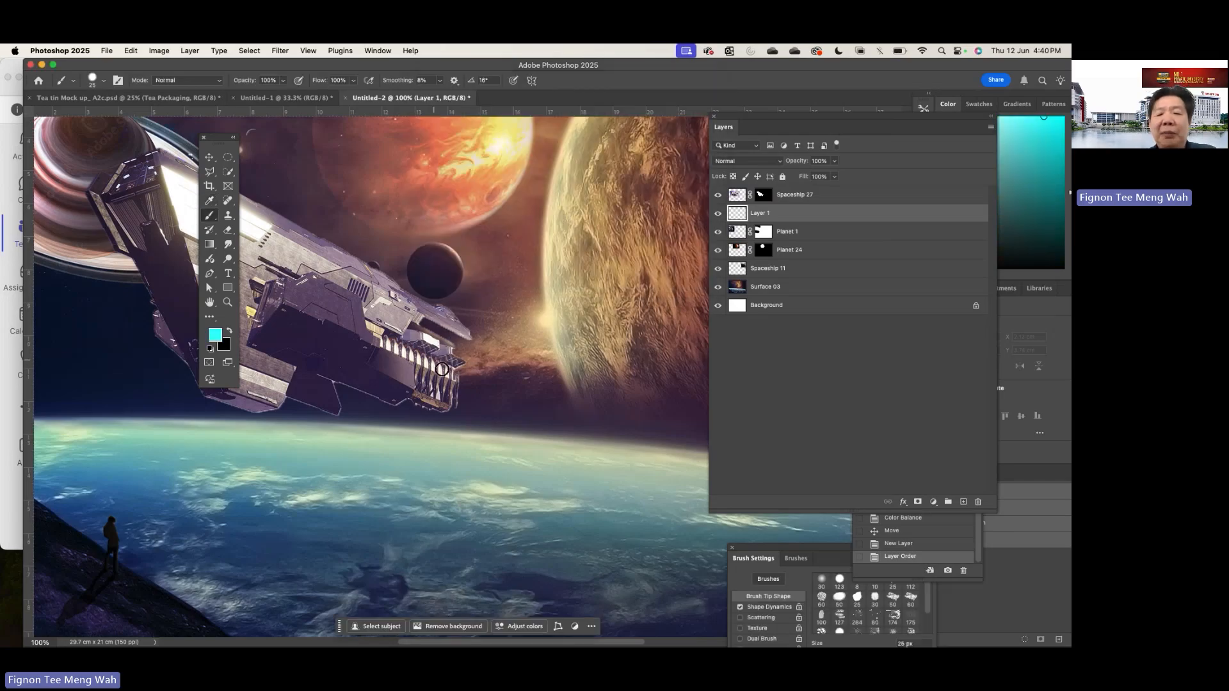
- Enlarge the brush to 150 px and set its hardness to 0%
key("bracketright")
key("bracketright")
key("bracketright")
key("bracketright")
key("bracketright")
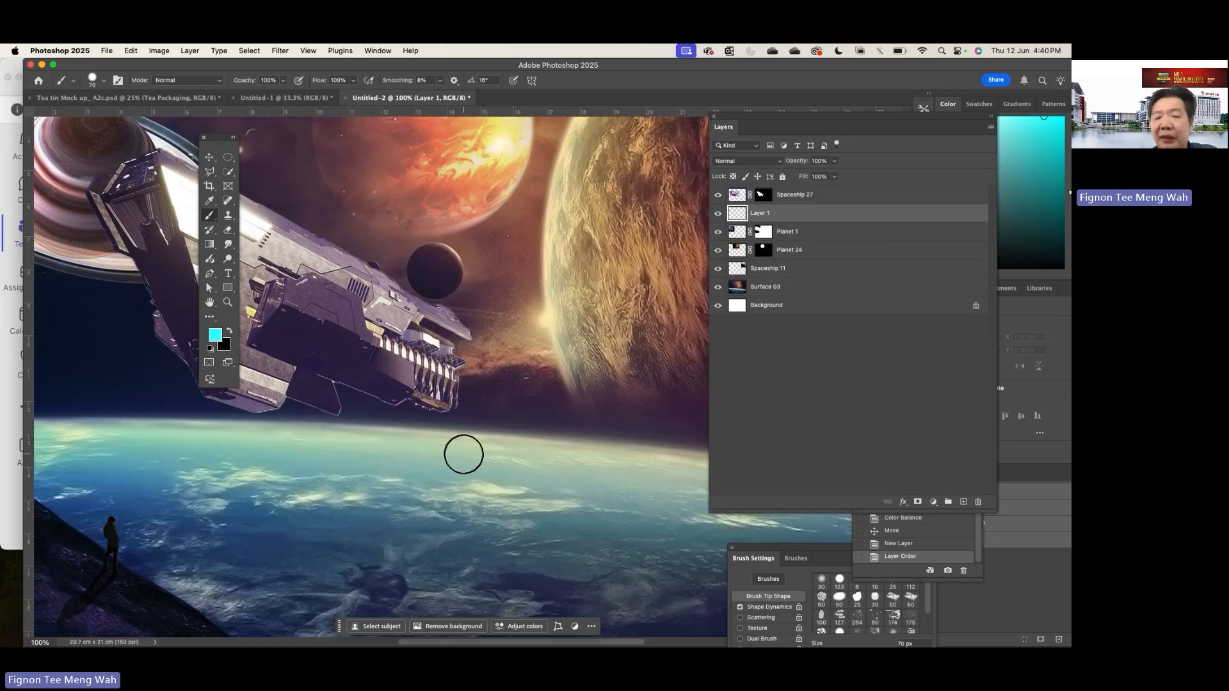
key("bracketright")
key("bracketright")
key("bracketright")
key("bracketright")
key("bracketright")
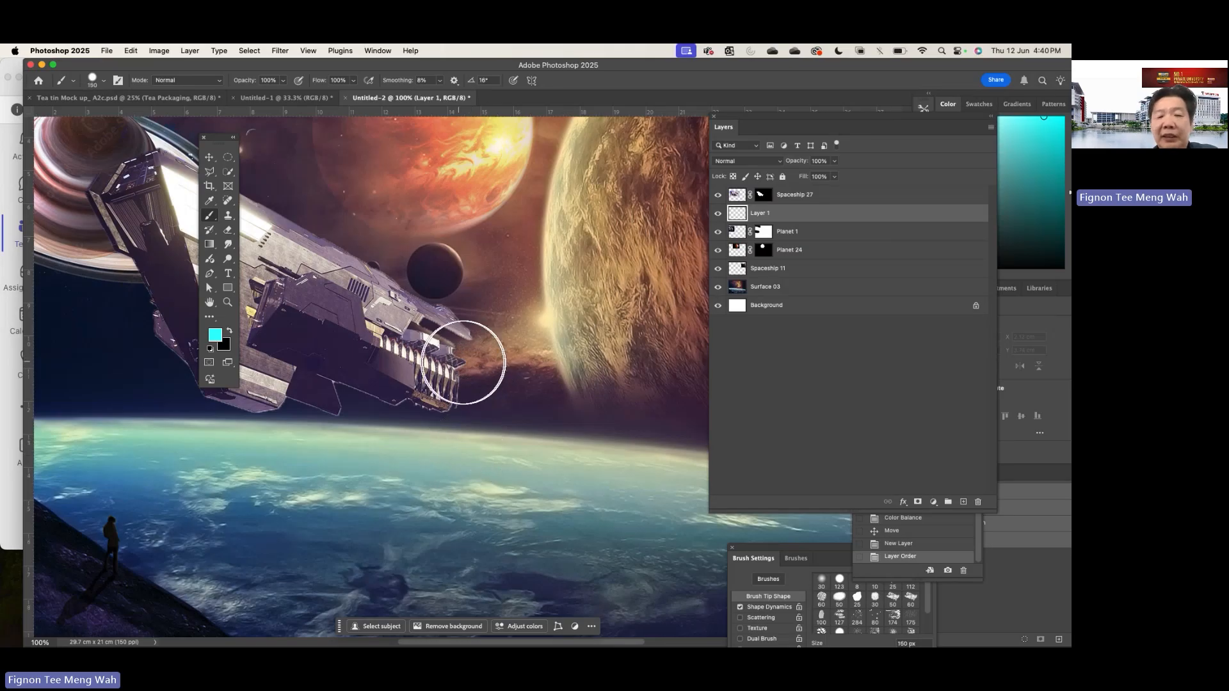
left_click(104, 83)
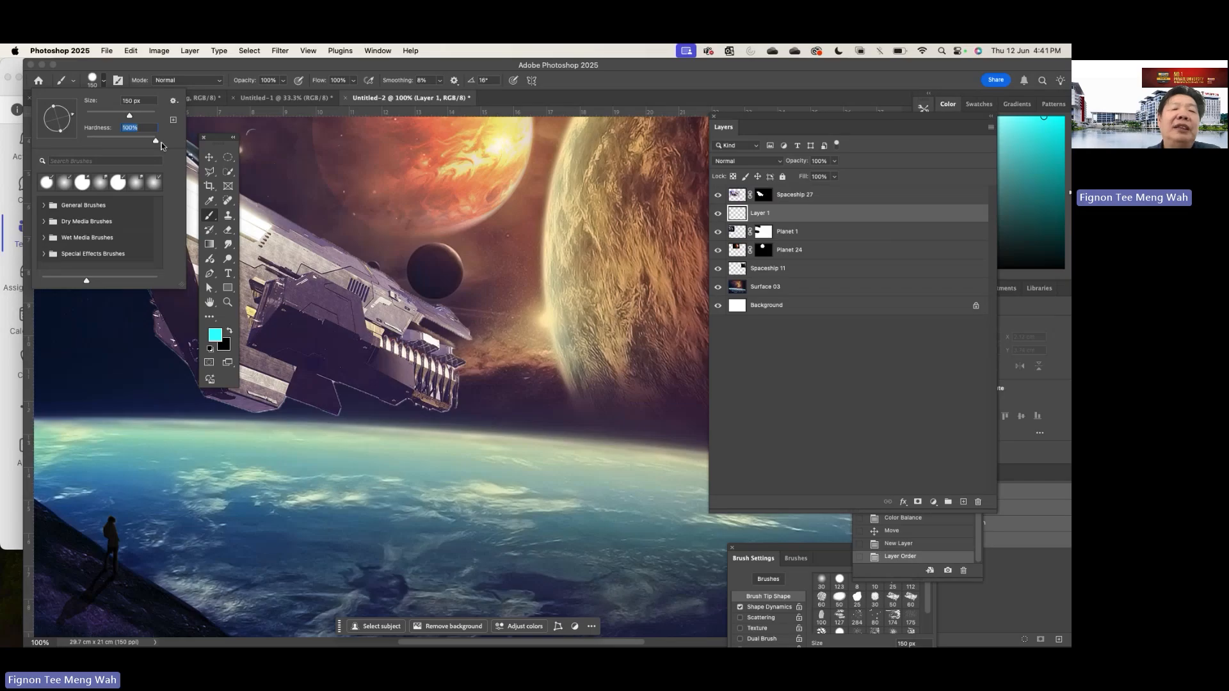
left_click_drag(161, 142, 87, 141)
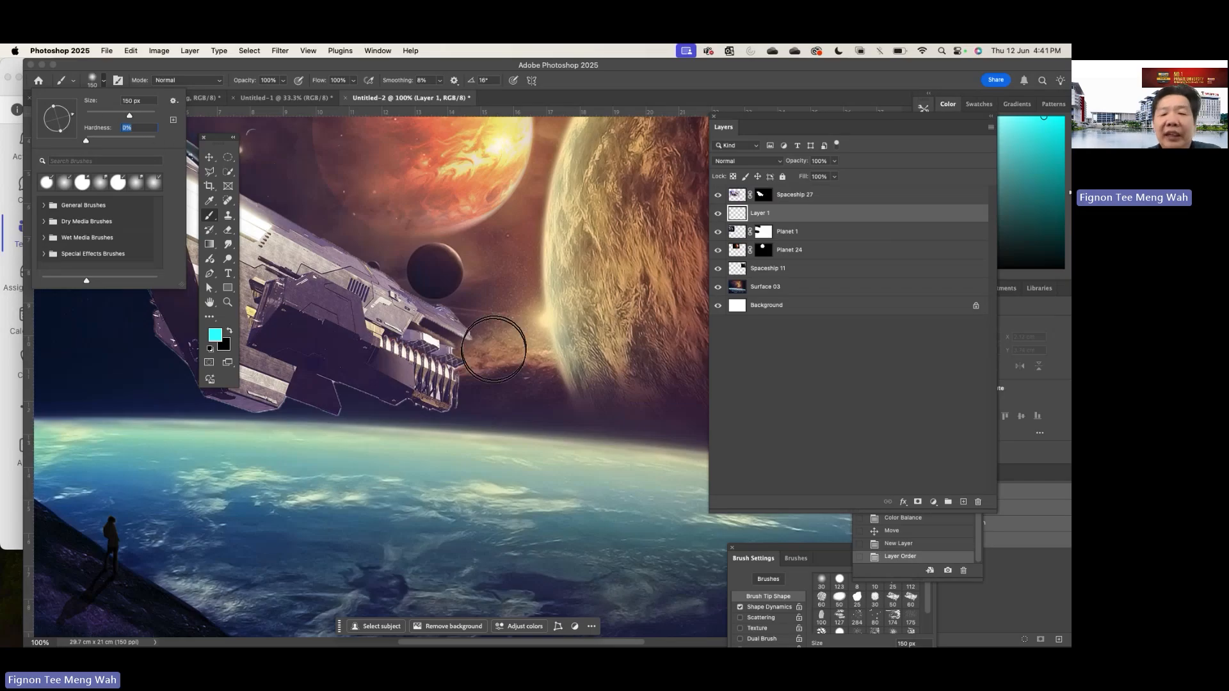
- Paint a soft cyan engine glow on the new layer behind the ship's rear thrusters
left_click(473, 361)
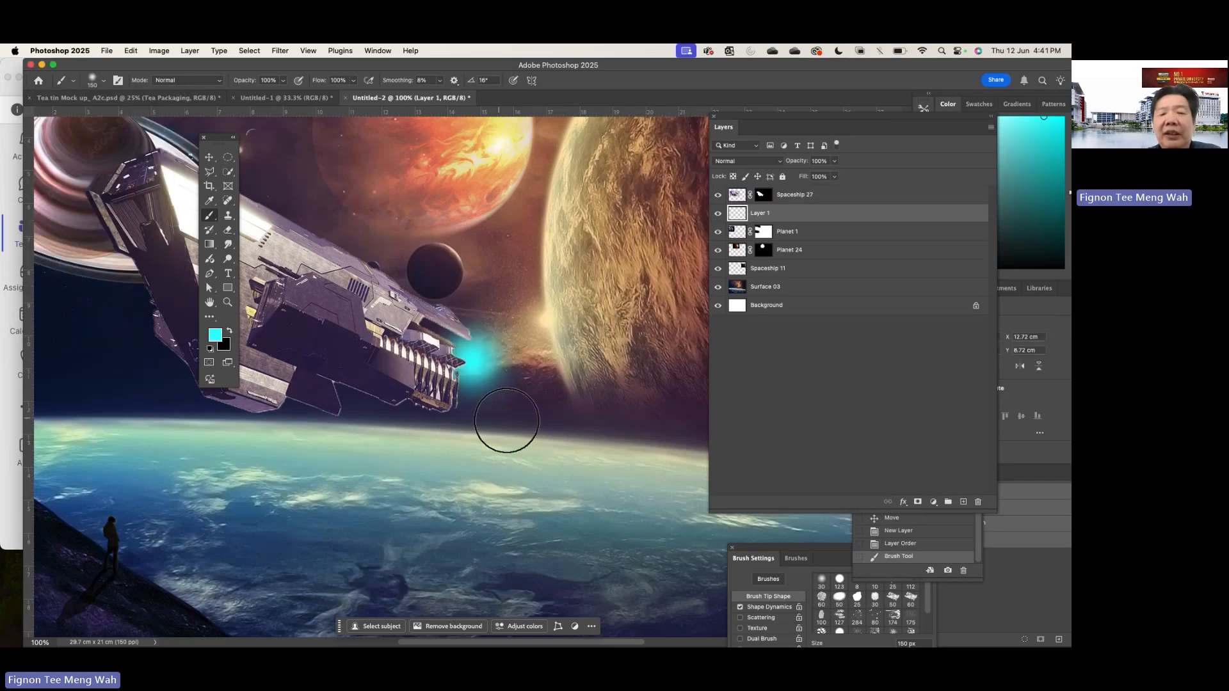
left_click(479, 397)
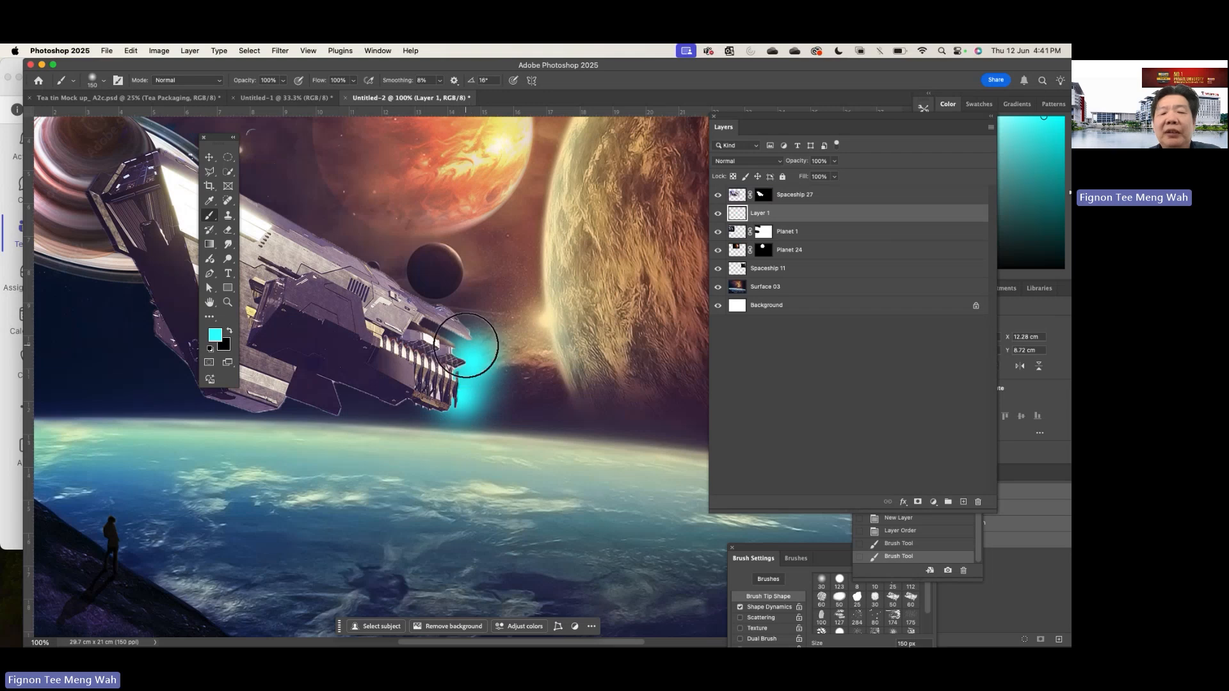
left_click_drag(479, 341, 458, 384)
left_click(458, 384)
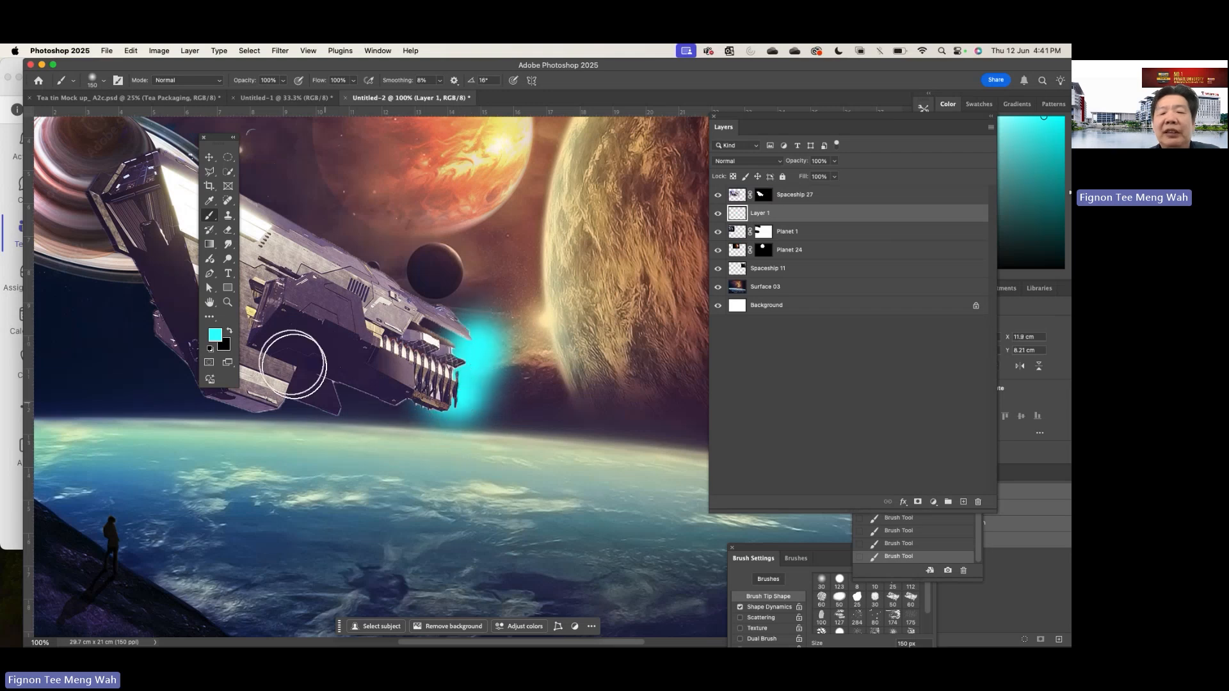
- Change the foreground colour to blue 0066ff for the engine glow
left_click(215, 334)
left_click(576, 165)
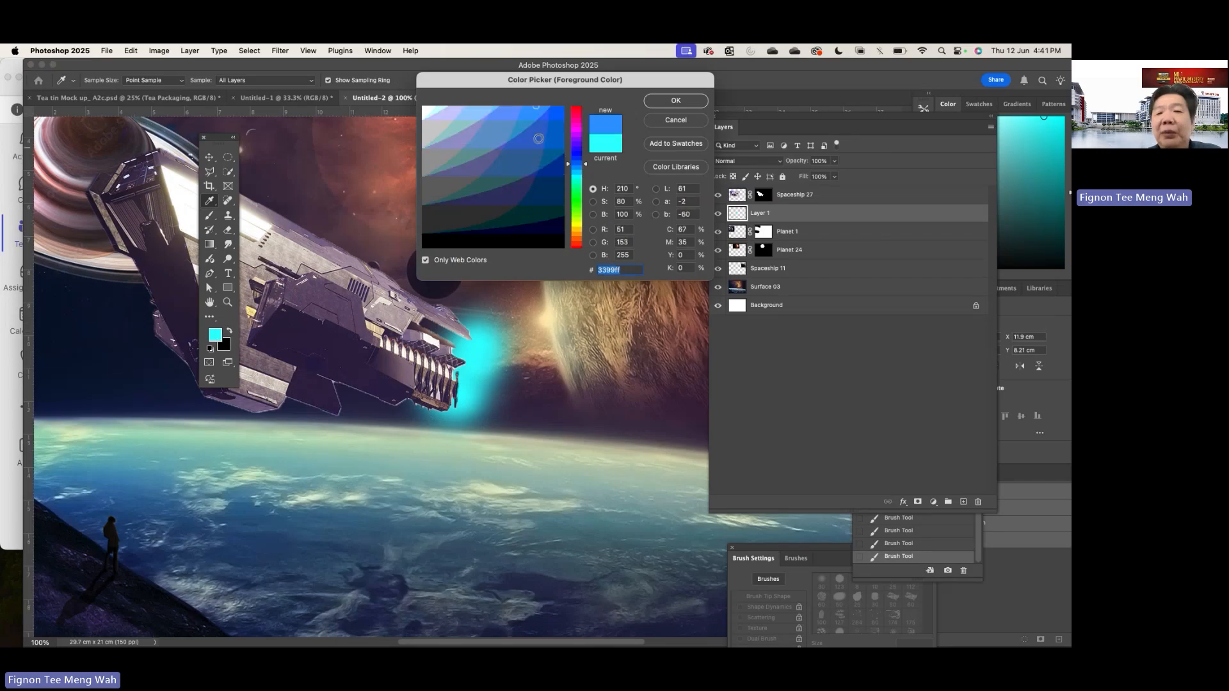
left_click(554, 116)
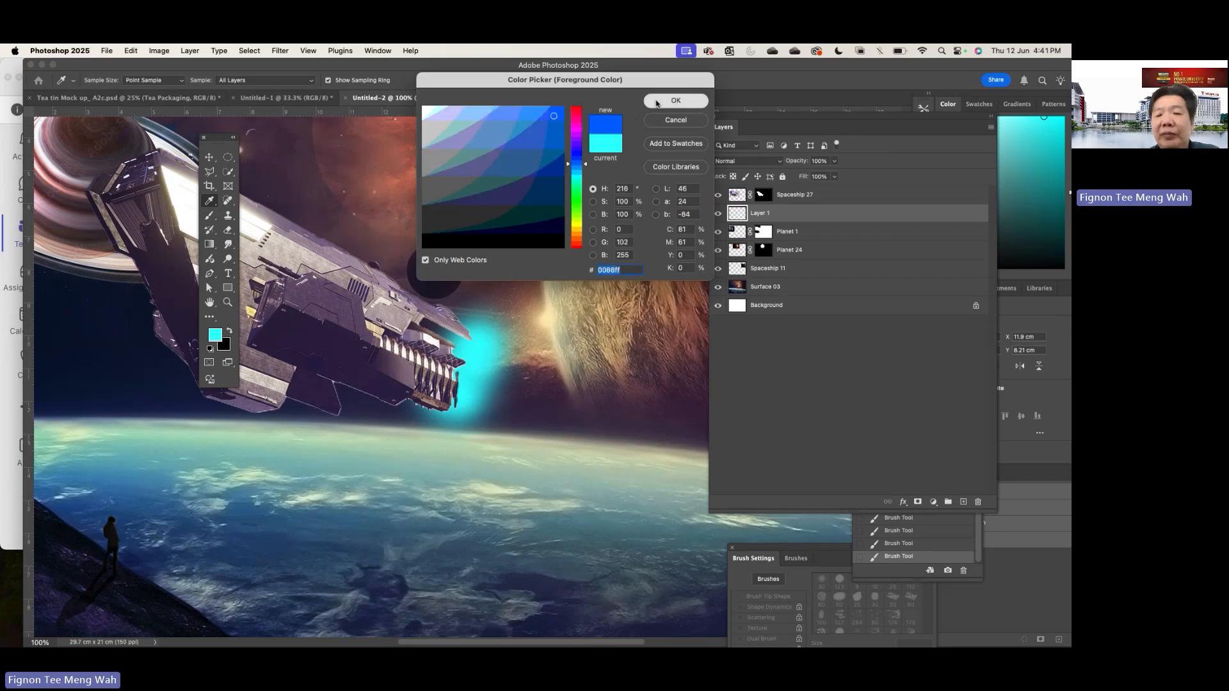
left_click(658, 102)
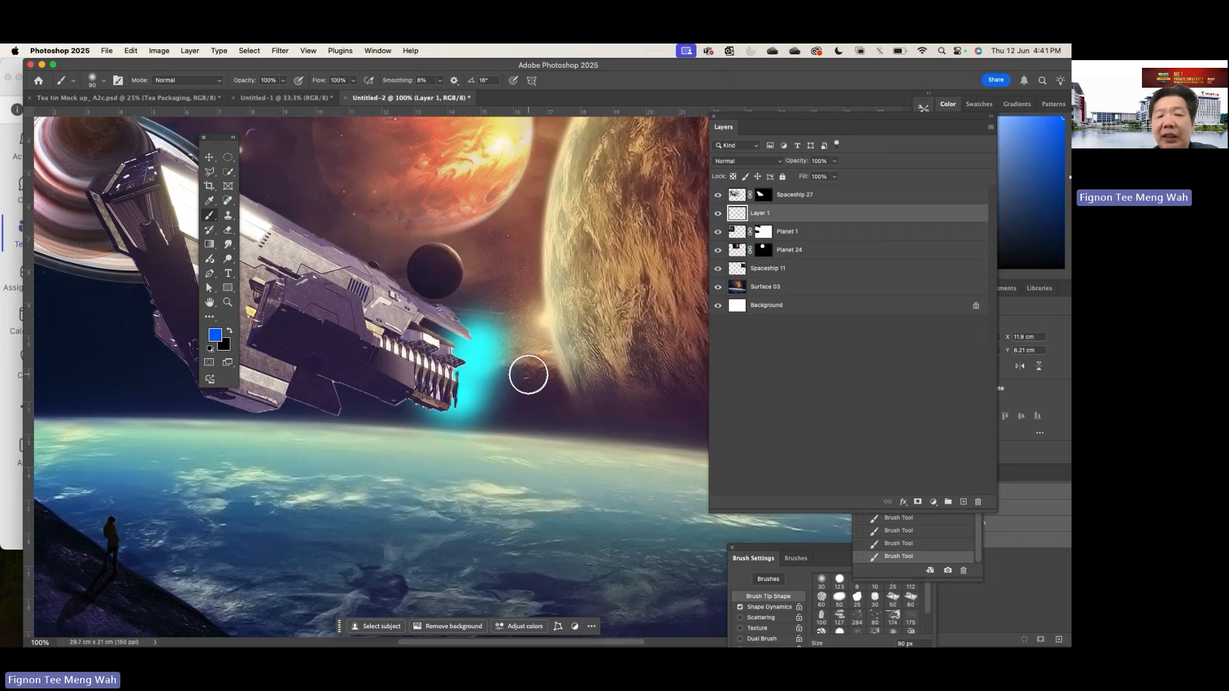
- Paint soft blue accents over the cyan glow beside the upper and lower parts of the ship's thrusters
left_click_drag(466, 351, 460, 348)
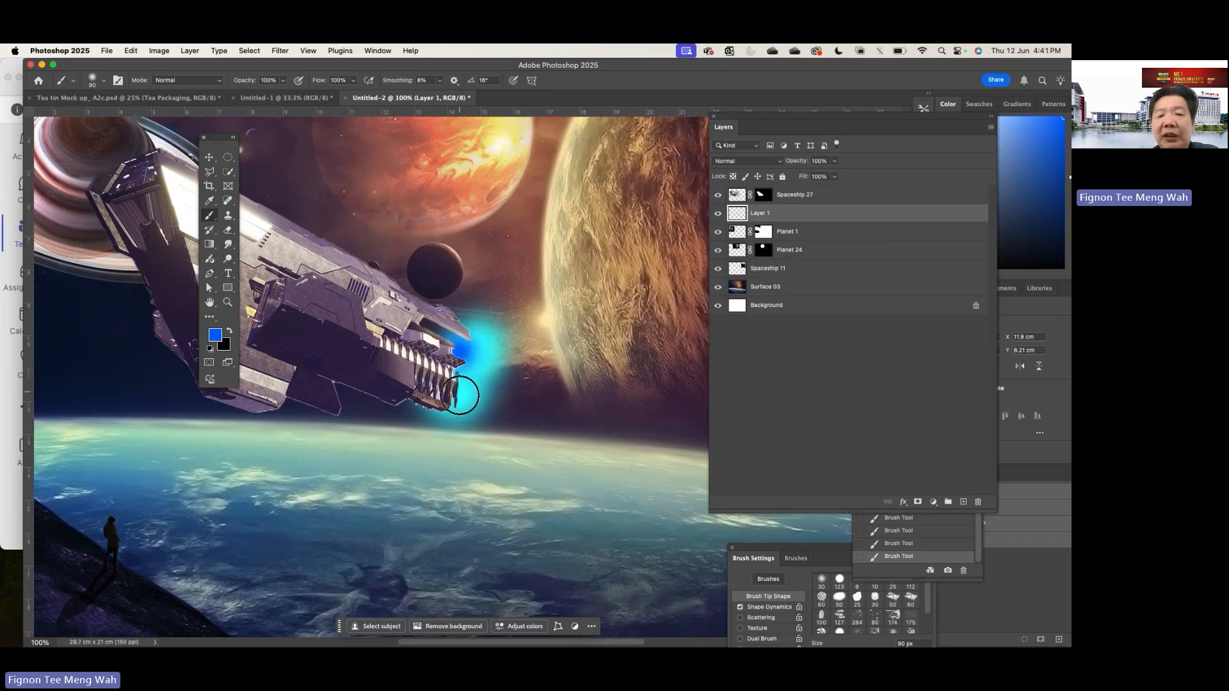
left_click_drag(458, 396, 452, 393)
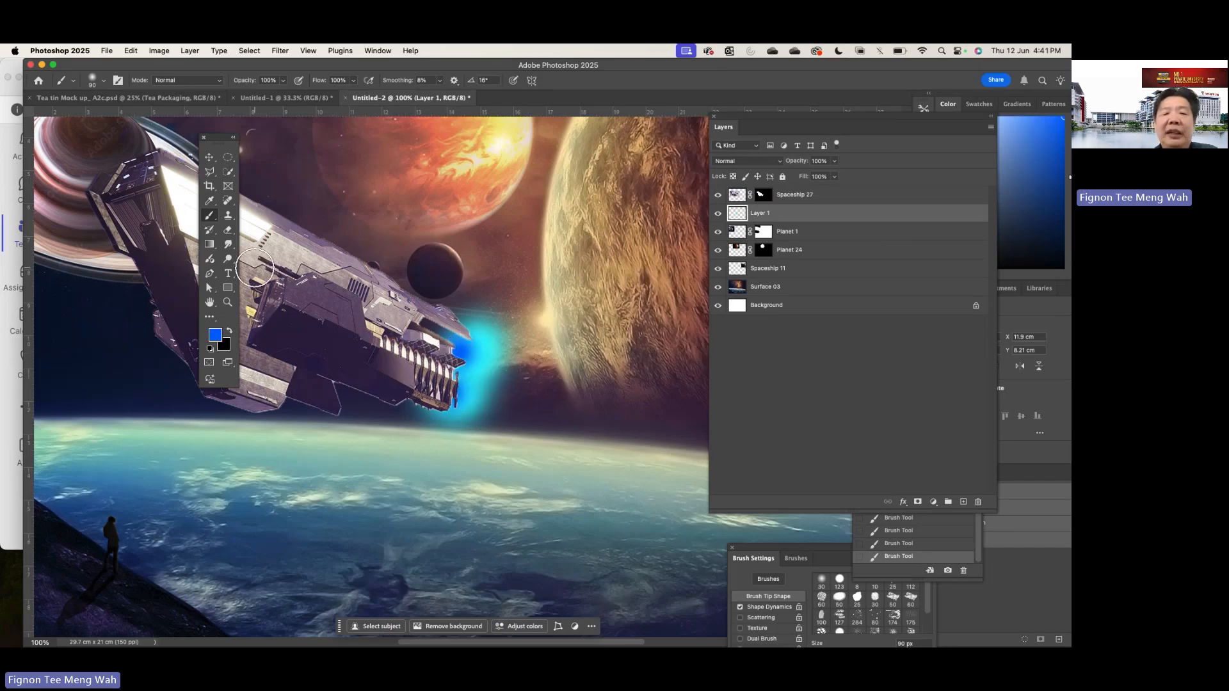
- Go through the Smudge, Blur and Dodge tools, ending with the Smudge tool at 36% strength selected
left_click(228, 247)
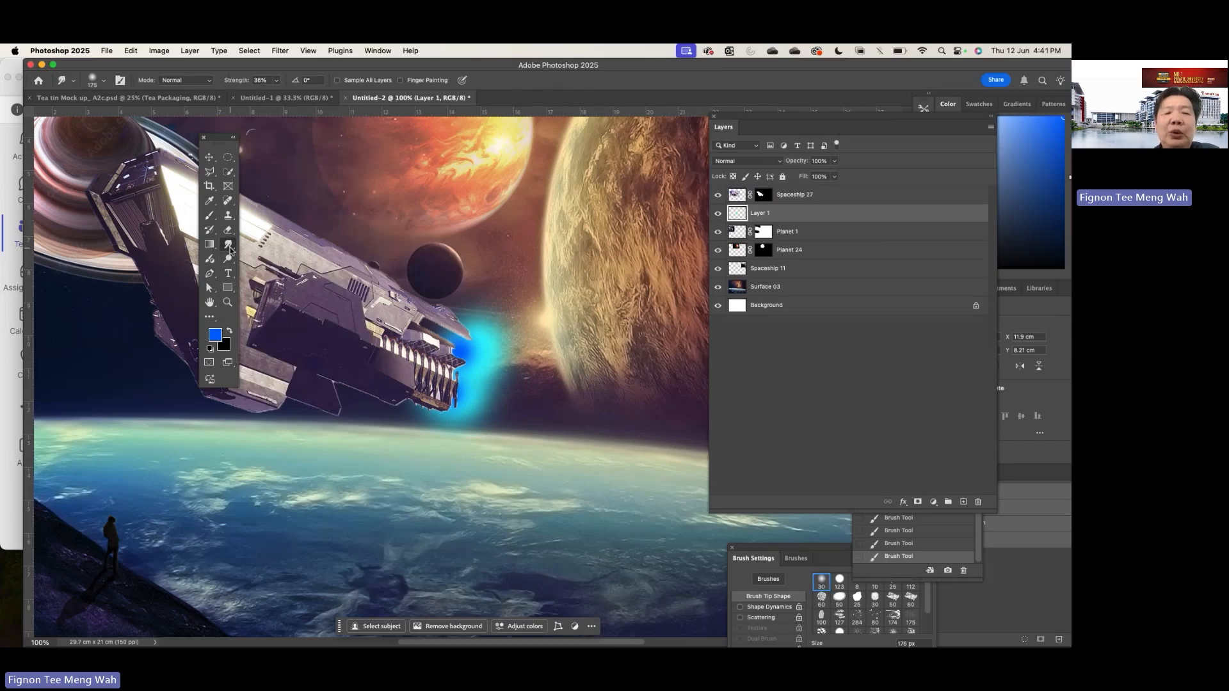
left_click(230, 249)
left_click(272, 243)
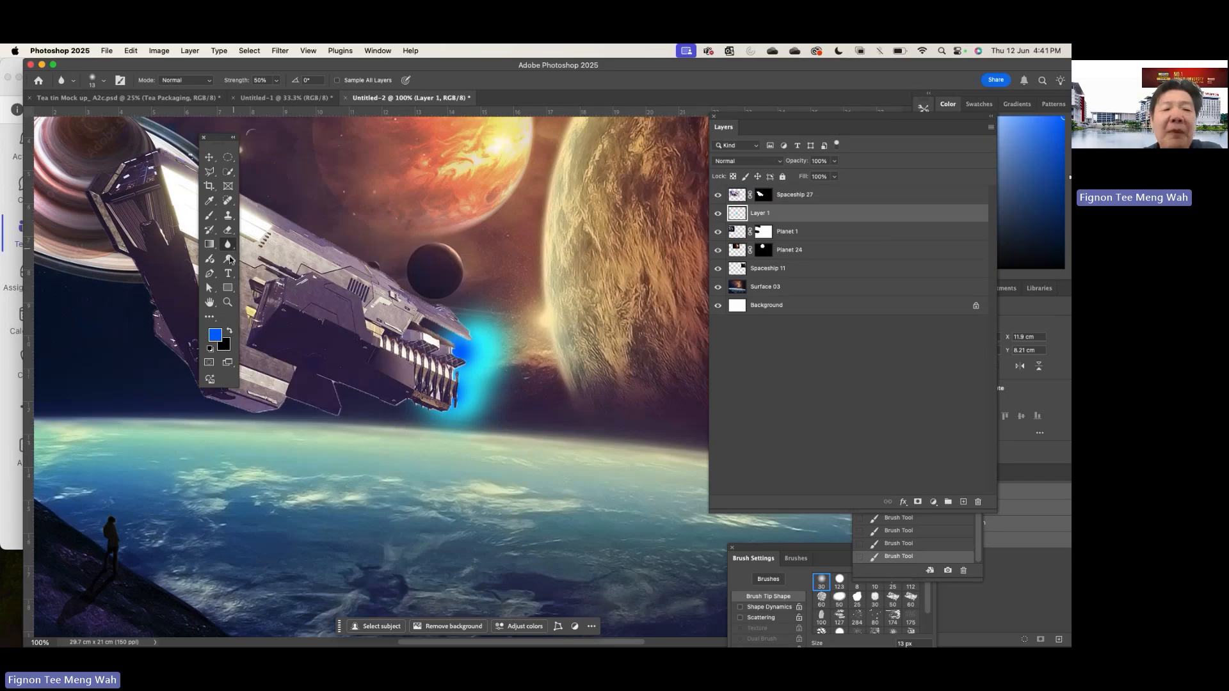
left_click(229, 260)
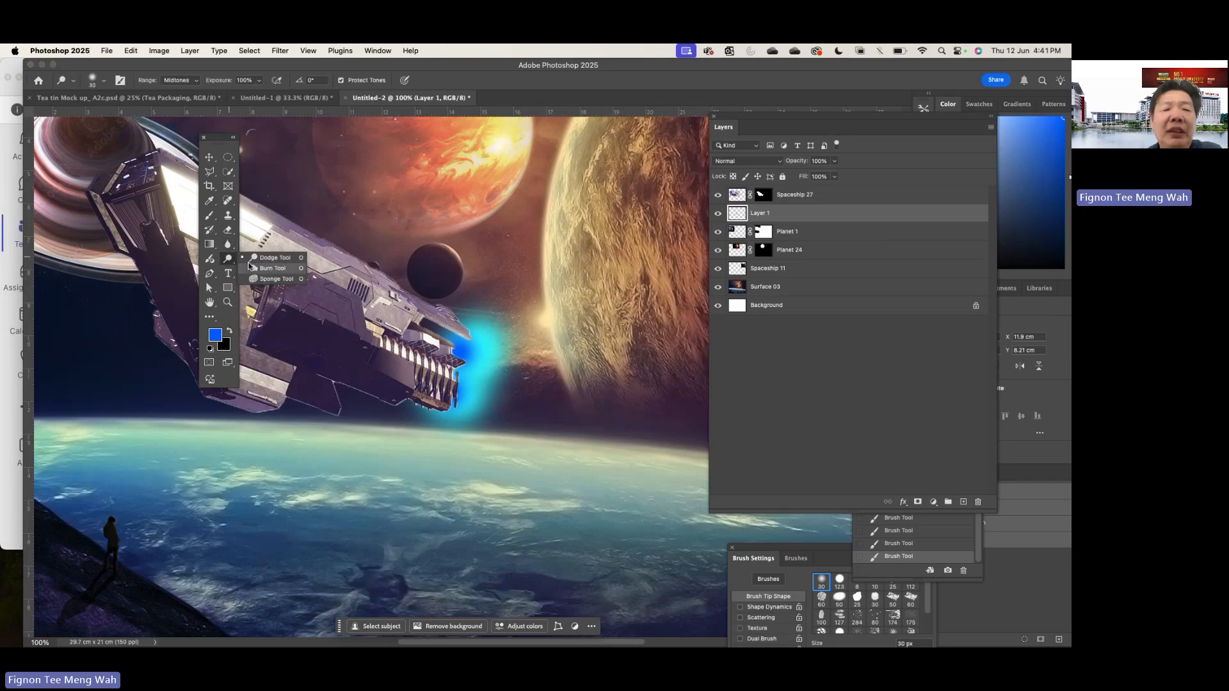
left_click(230, 244)
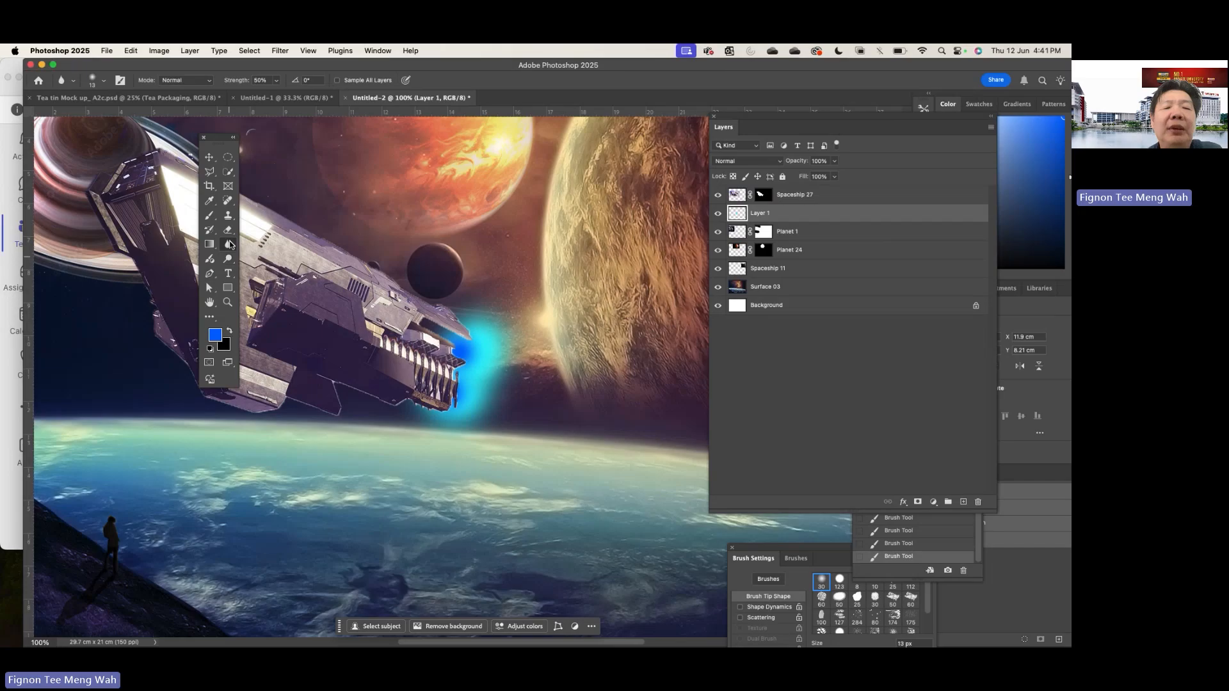
left_click(272, 265)
- Watch the Smudge tool's quick video in an enlarged player, pausing at the brush size explanations, and close it
mouse_move(230, 250)
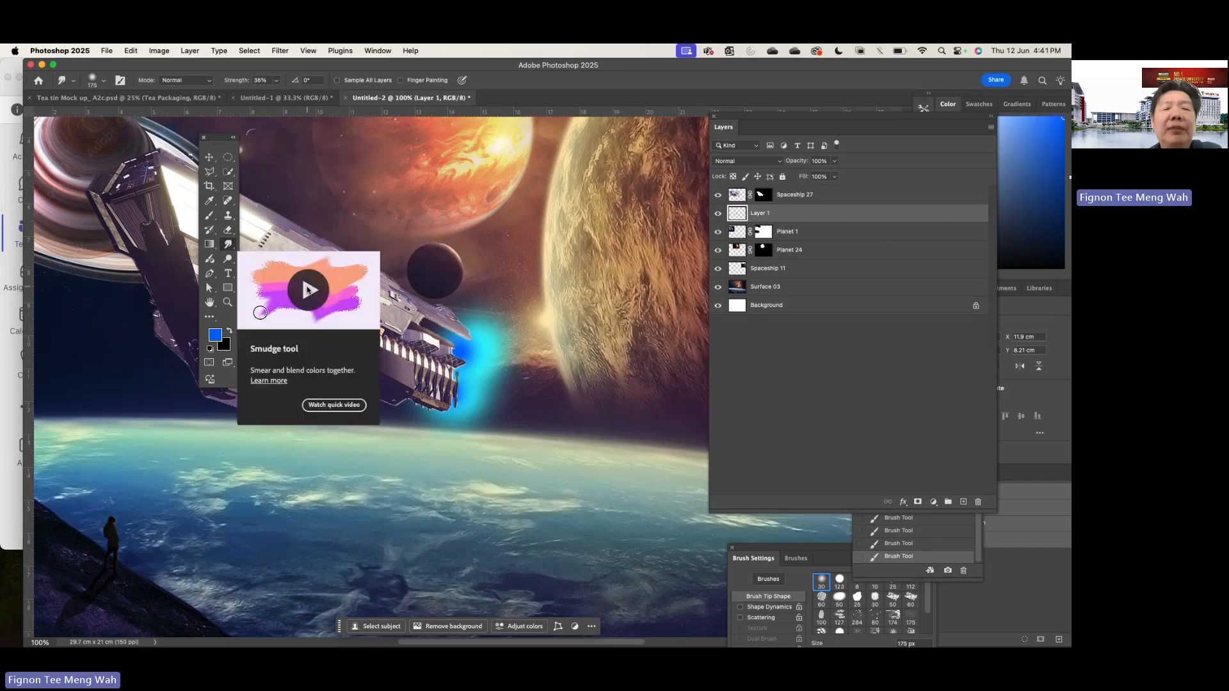
left_click(307, 288)
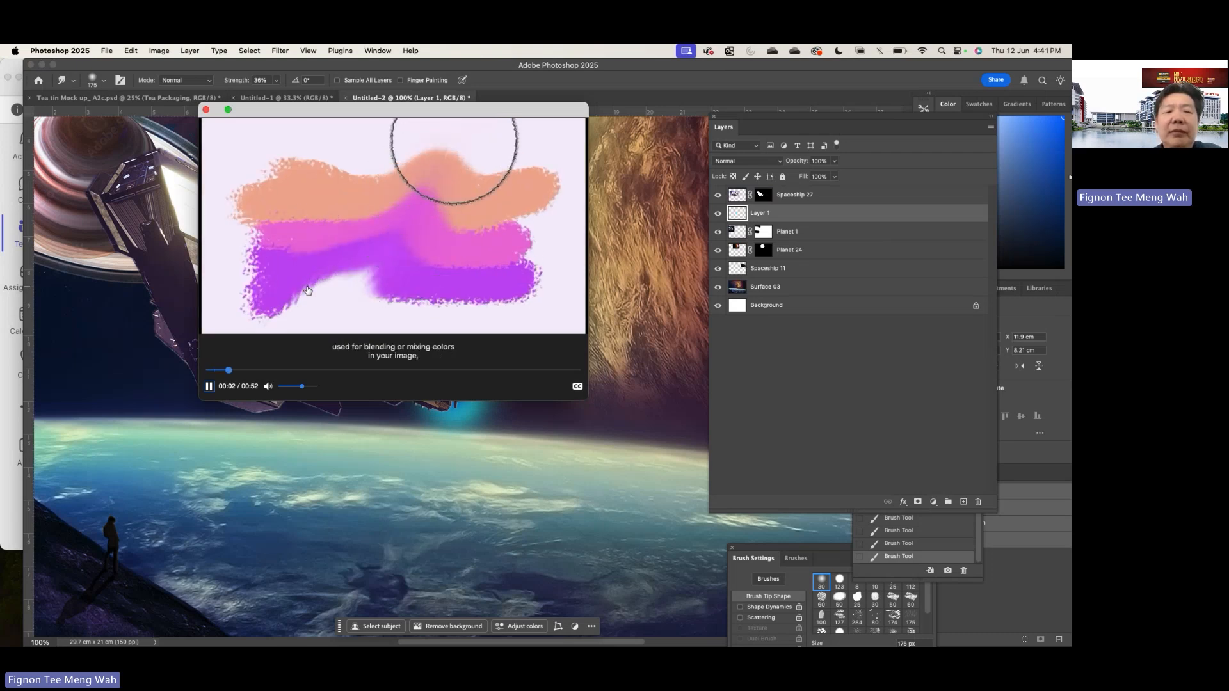
left_click(229, 109)
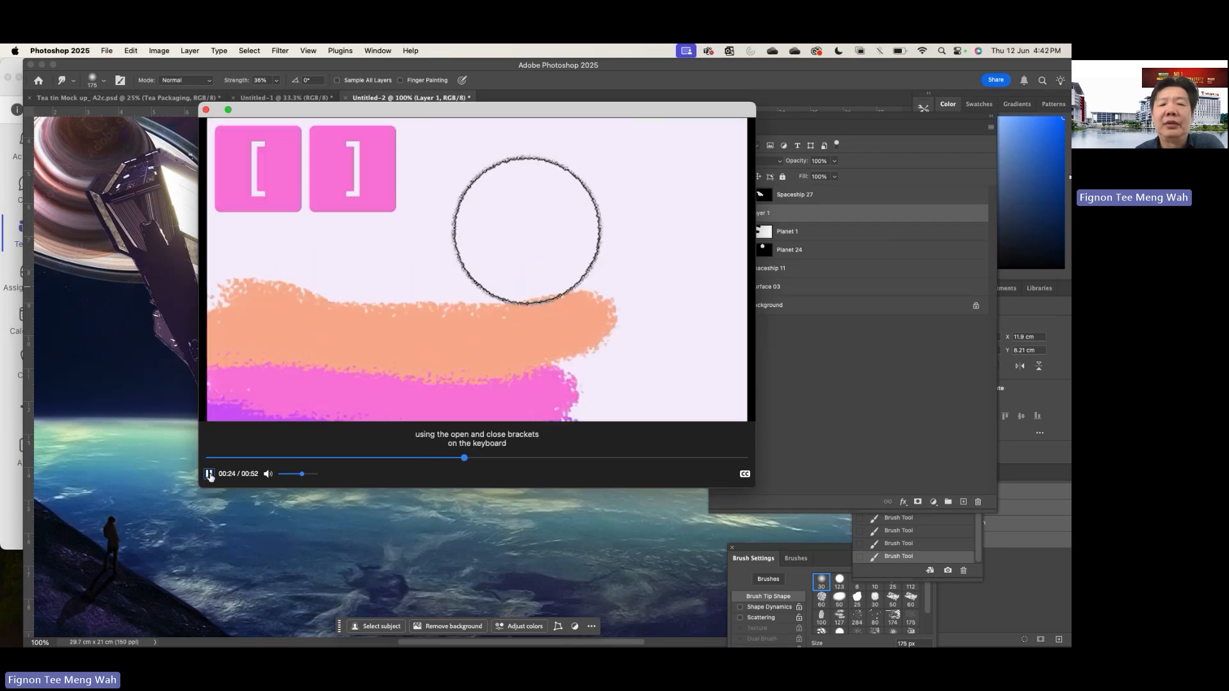
left_click(209, 474)
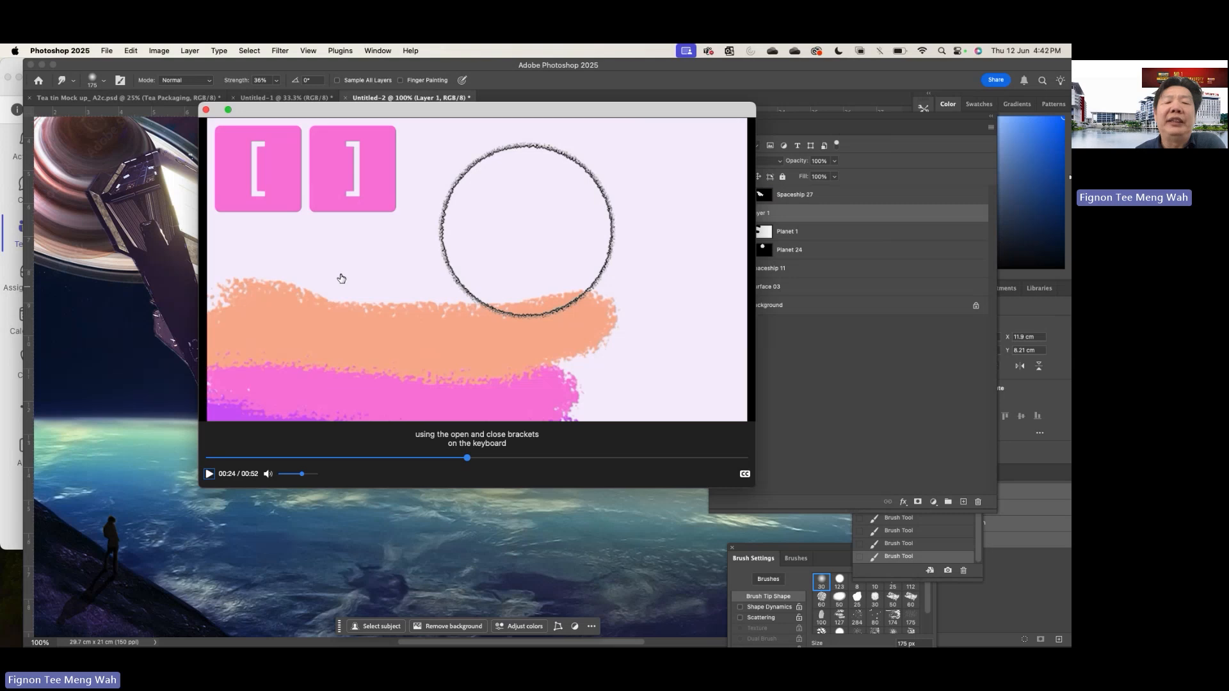
left_click(210, 474)
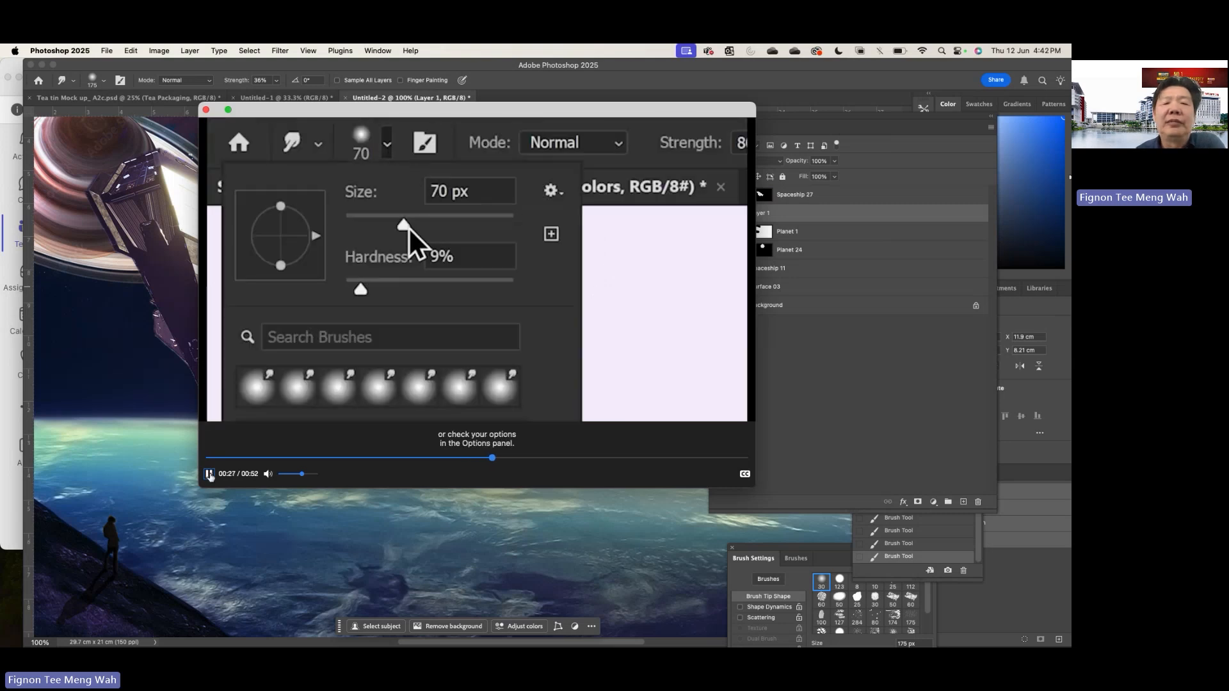
left_click(209, 474)
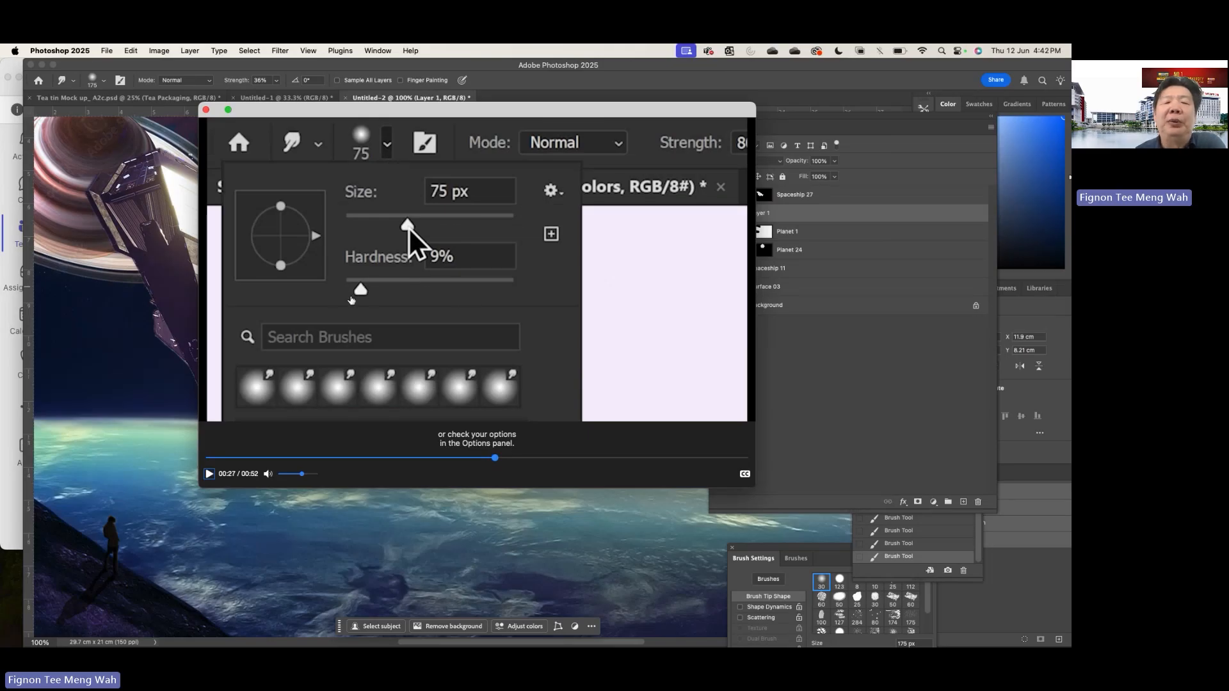
left_click(209, 474)
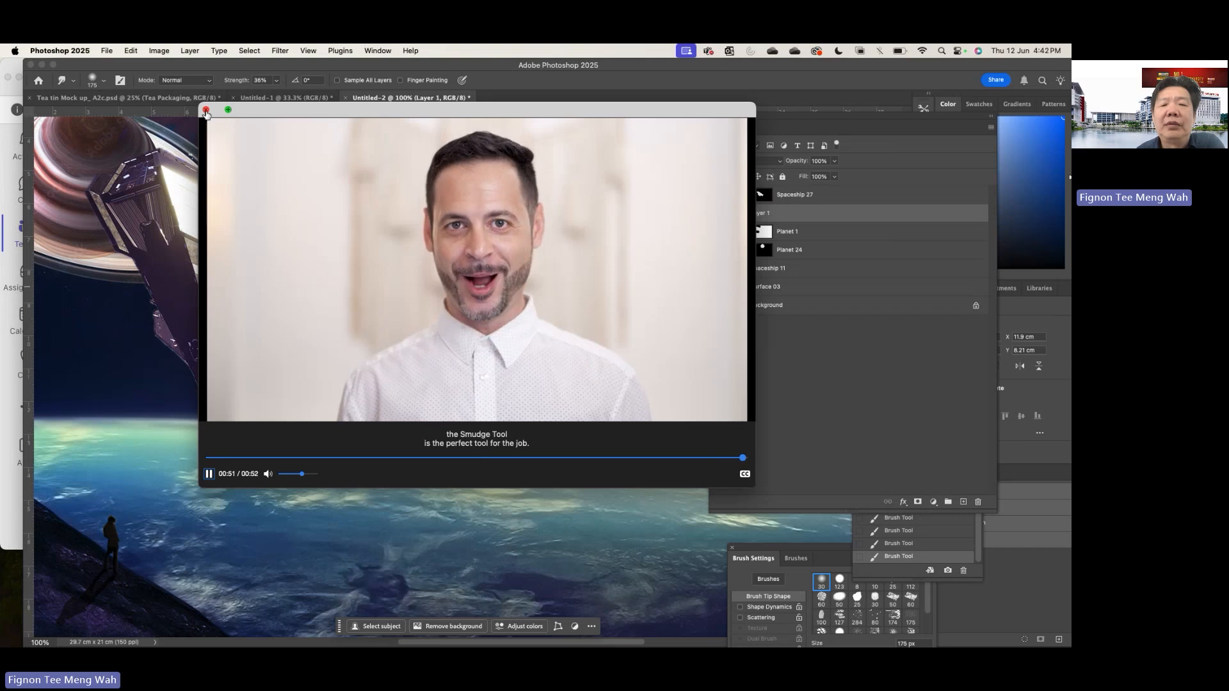
left_click(205, 110)
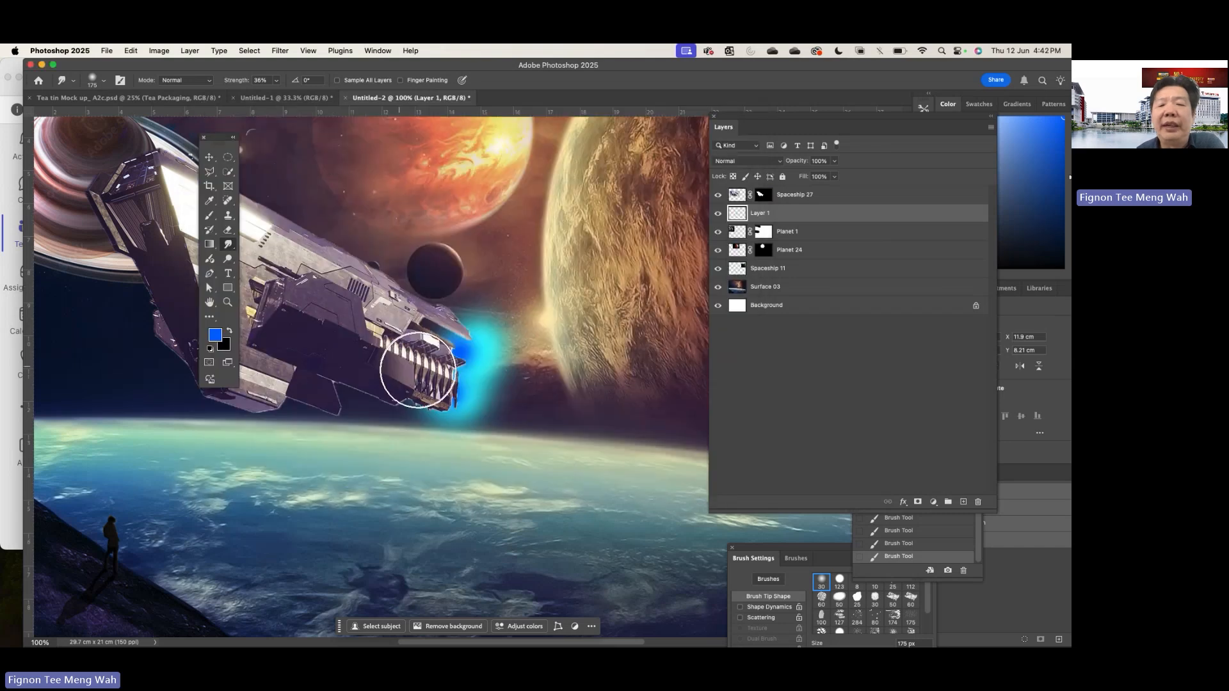
- Reduce the Smudge brush to 50 px and smear the blue and cyan glow outward from the thrusters into pointed flames
scroll(441, 368, "up", 2)
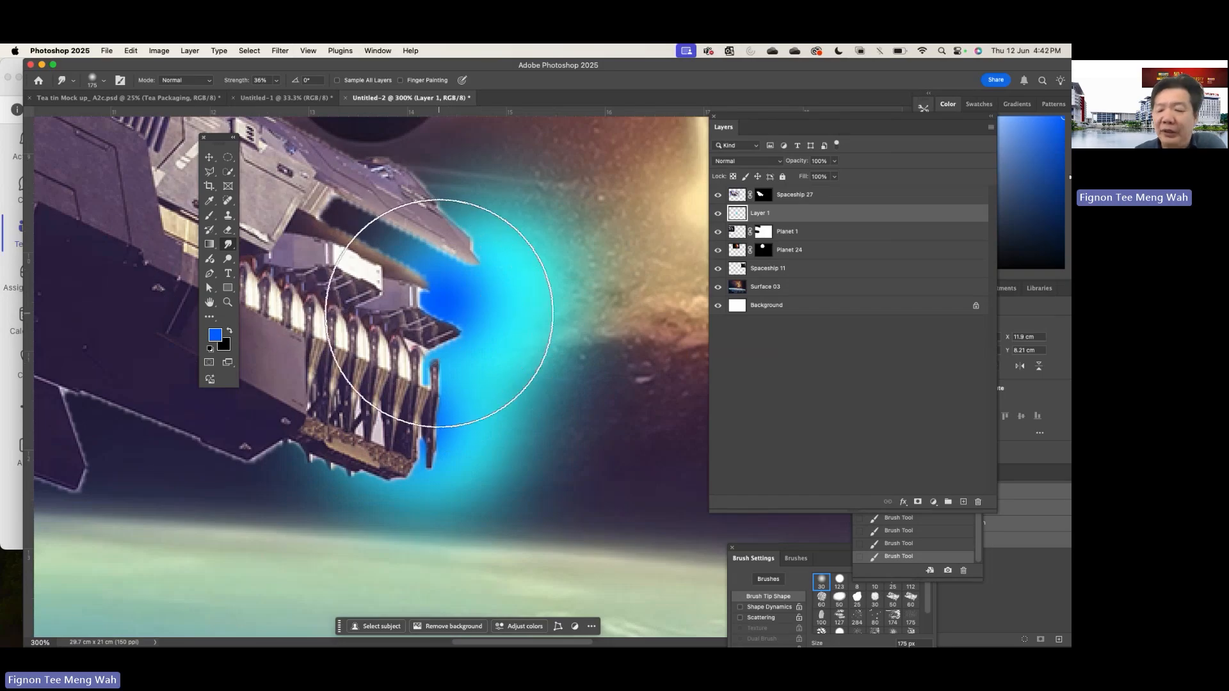
key("bracketleft")
key("bracketleft")
key("bracketleft")
key("bracketleft")
key("bracketleft")
key("bracketleft")
mouse_move(439, 313)
left_mouse_down()
mouse_move(439, 293)
mouse_move(645, 376)
left_mouse_up()
mouse_move(498, 394)
left_mouse_down()
mouse_move(394, 391)
mouse_move(710, 516)
left_mouse_up()
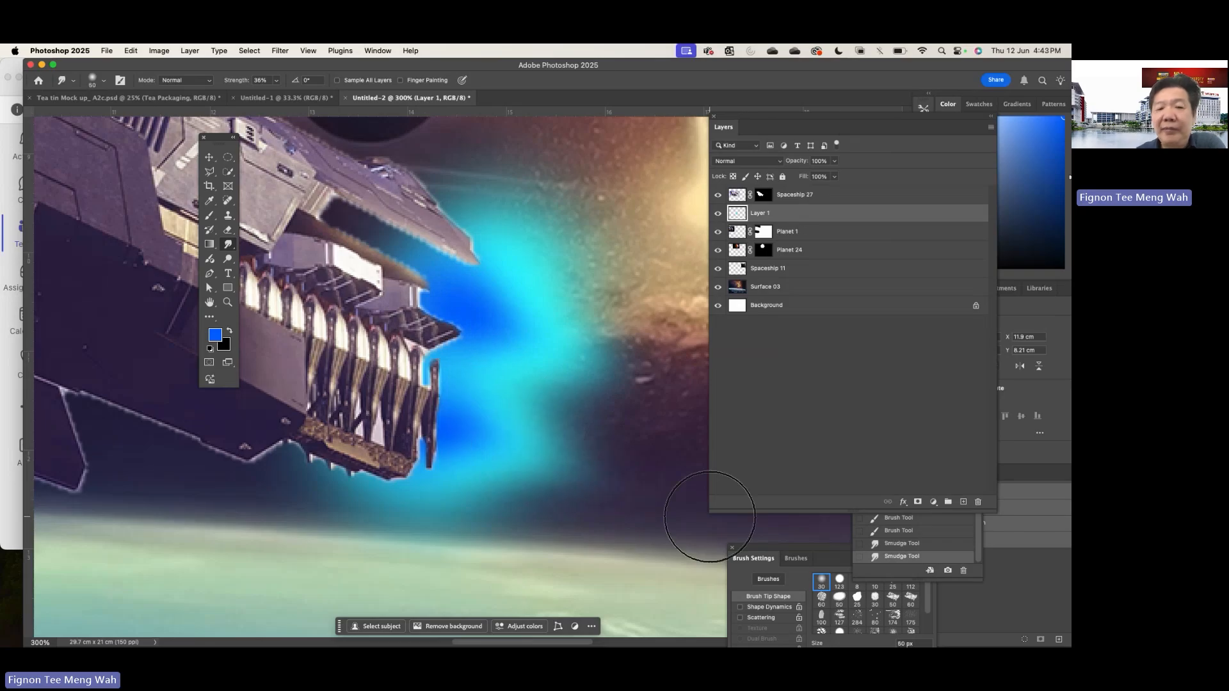
left_click_drag(461, 307, 703, 421)
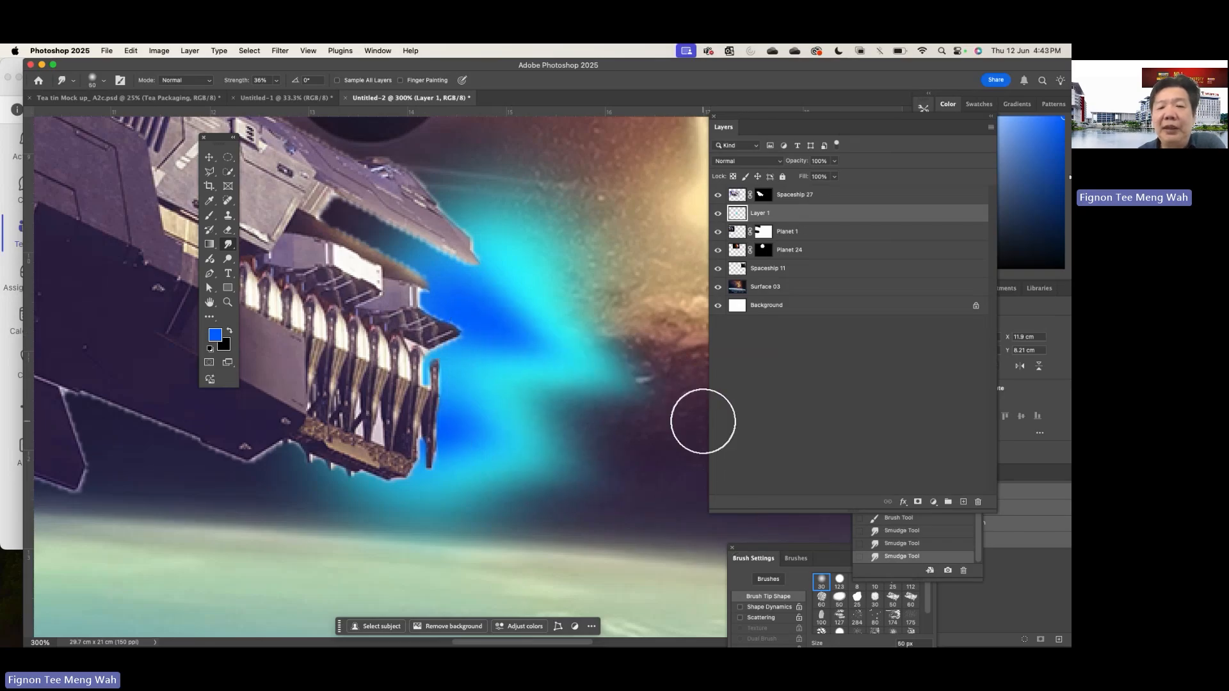
left_click_drag(475, 417, 659, 510)
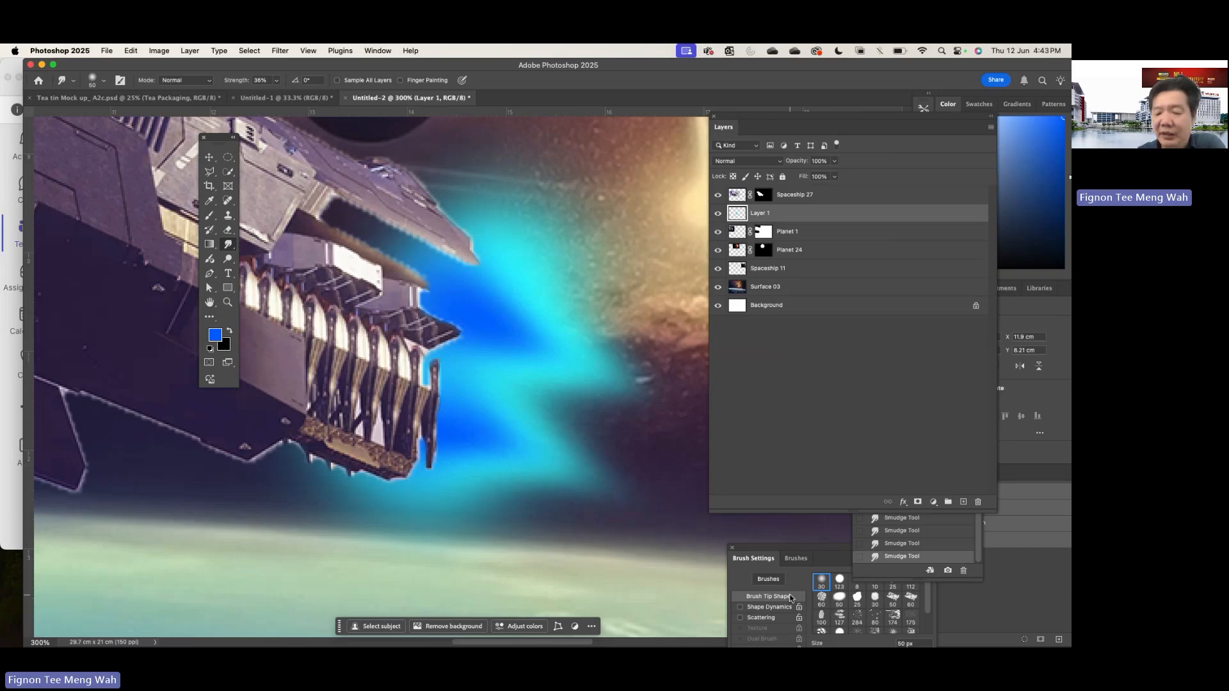
- Set the blend mode of the engine glow layer to Screen
key("super+1")
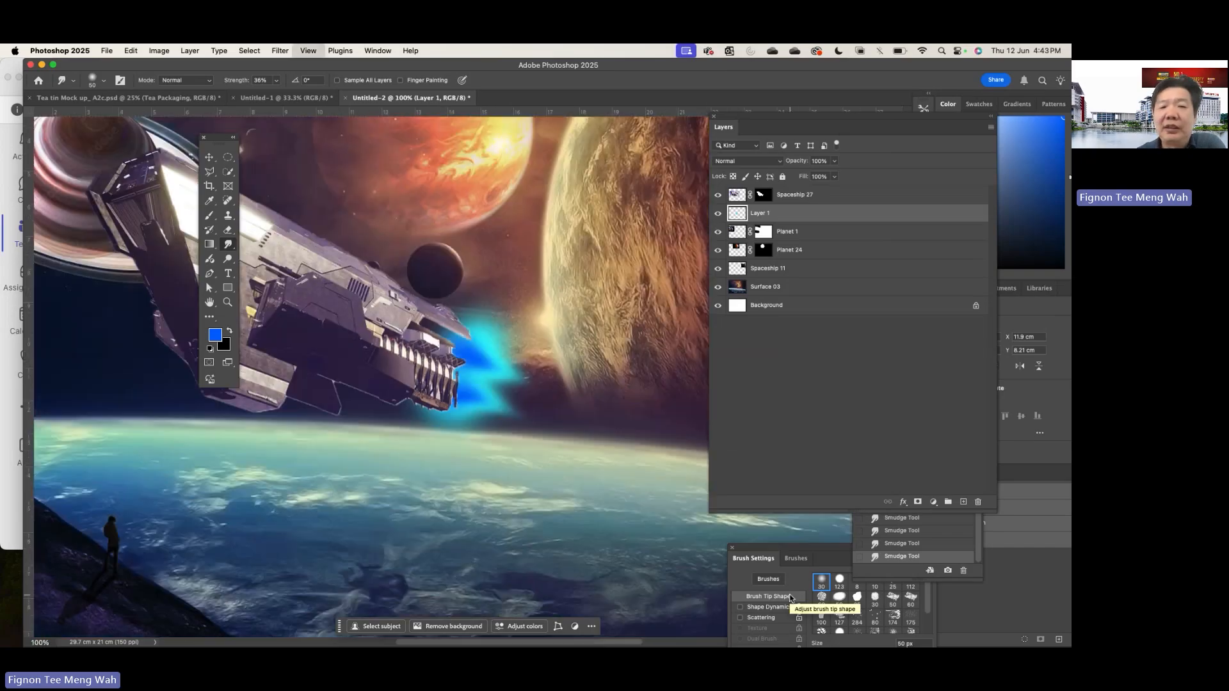
key("super+minus")
left_click(778, 165)
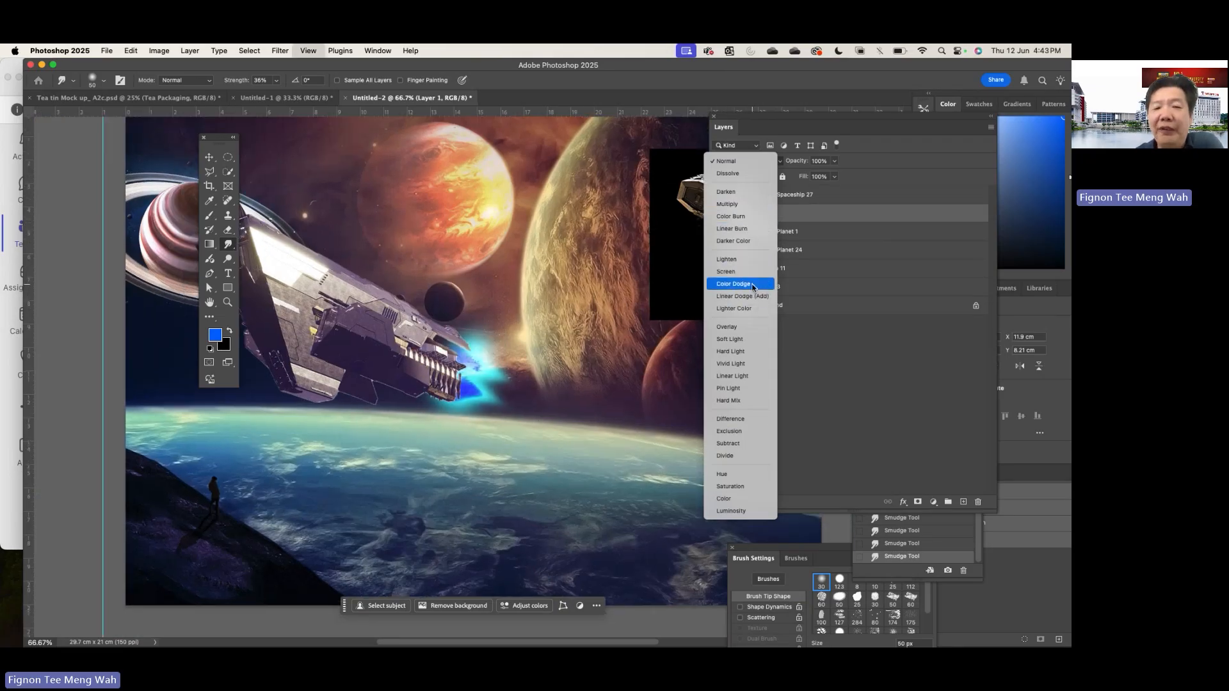
key("super+plus")
key("super+plus")
key("super+plus")
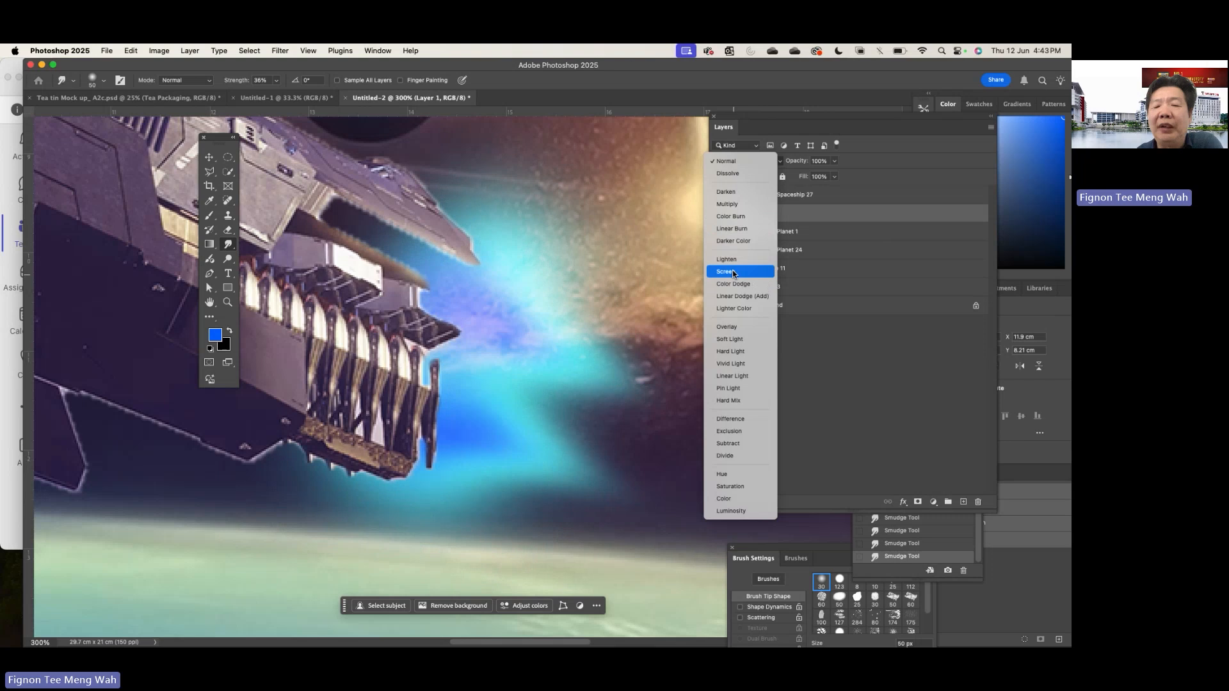
left_click(732, 272)
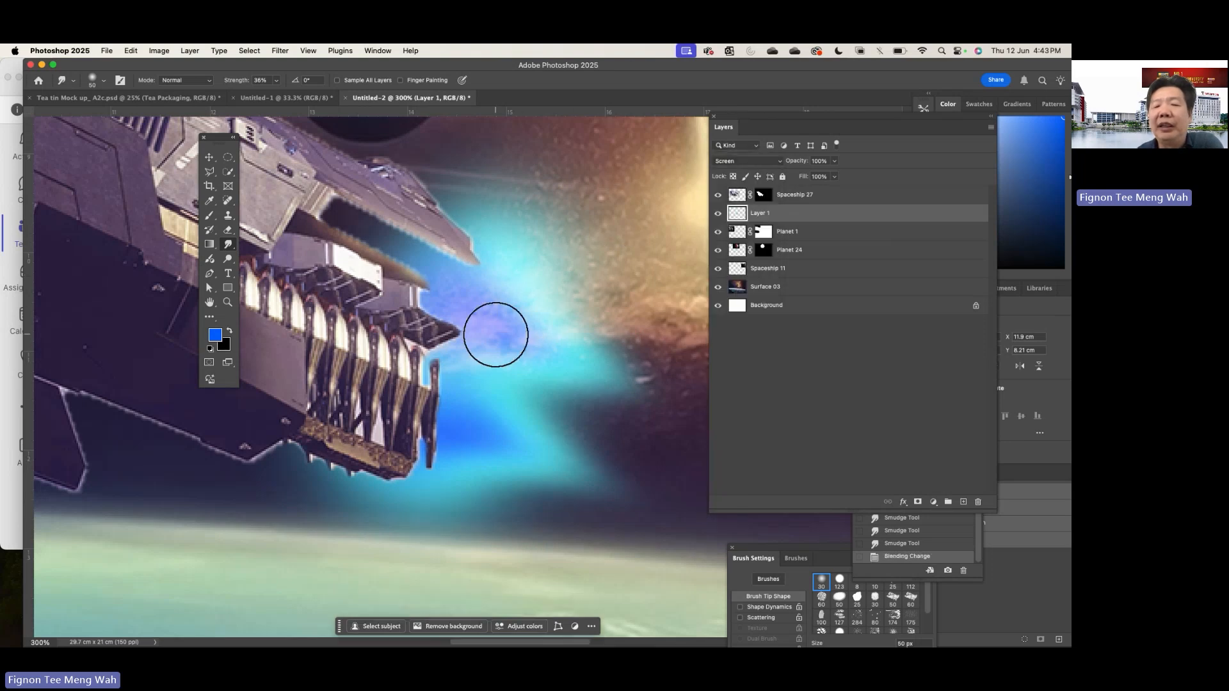
- Undo a trial smudge stroke and smear the upper and lower flame tips further away from the thrusters
left_click_drag(493, 332, 640, 379)
key("super+z")
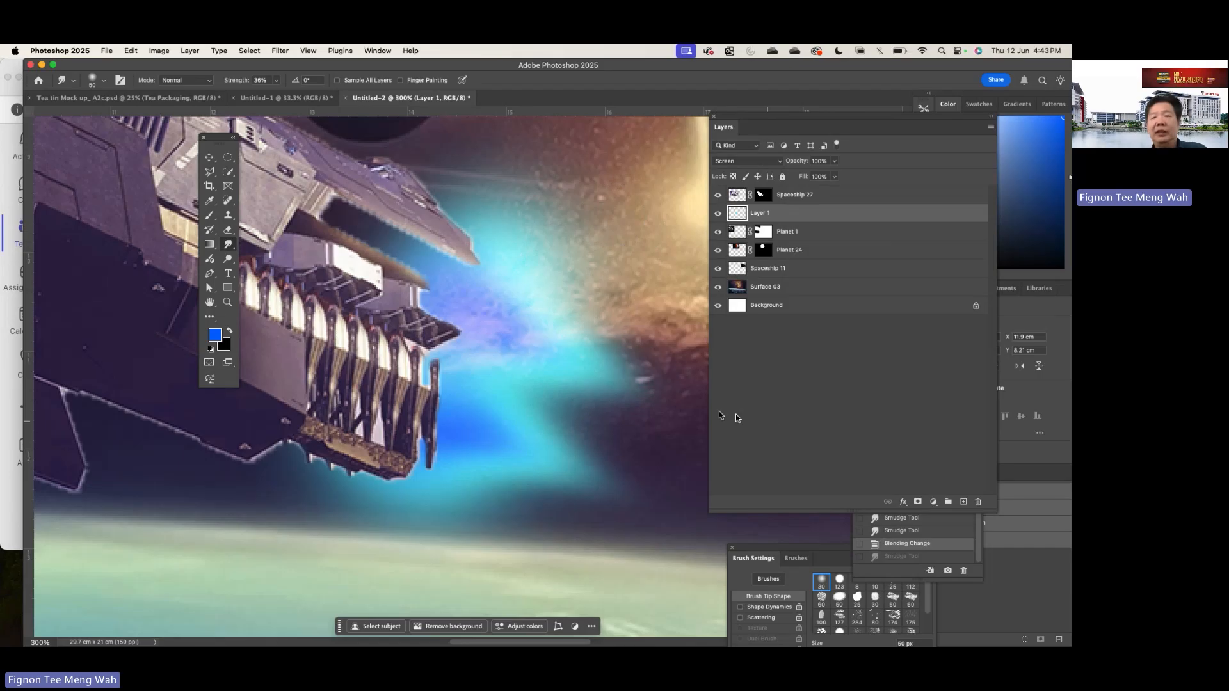
left_click_drag(736, 448, 760, 461)
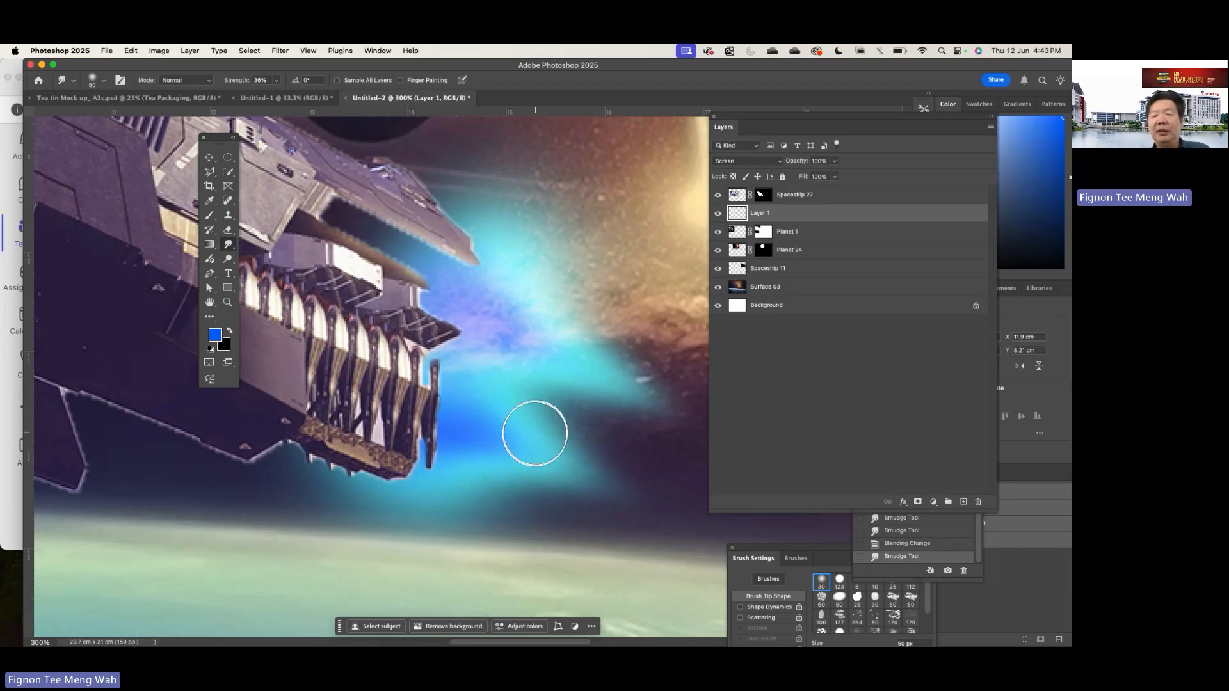
left_click_drag(517, 441, 834, 559)
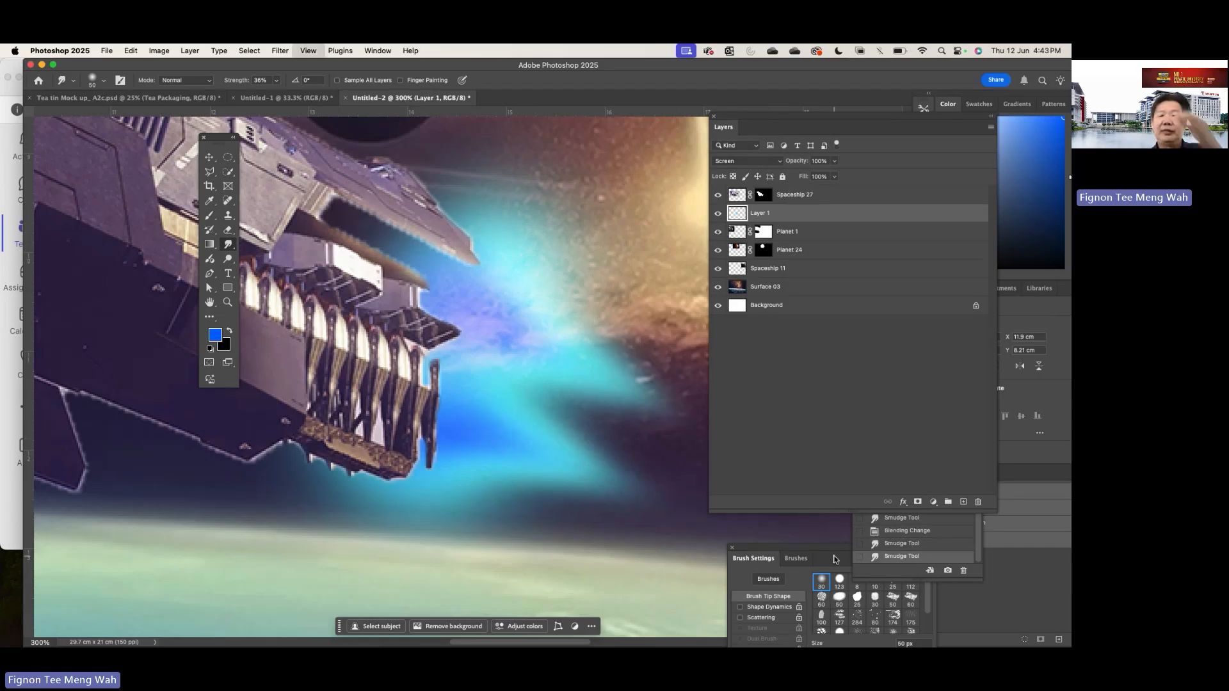
key("super+0")
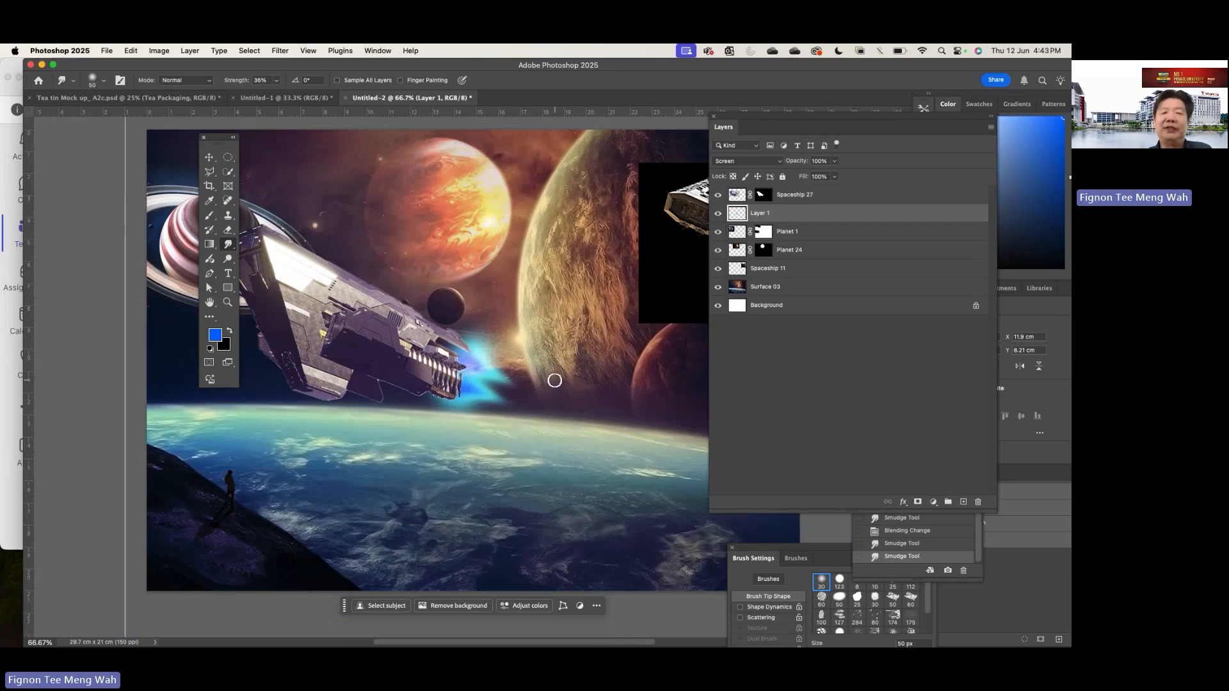
- Move Spaceship 27 up in front of the orange planet, and shift the glow on Layer 1 up towards its thrusters
scroll(555, 380, "up", 3)
scroll(555, 381, "left", 5)
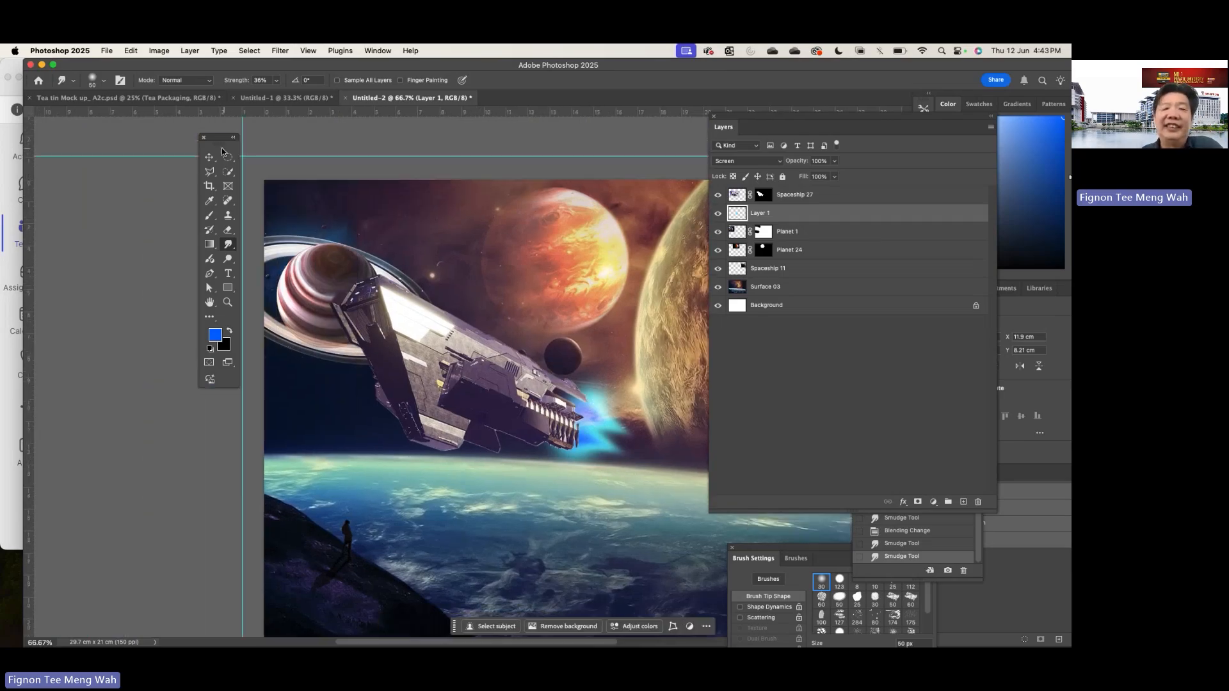
left_click(210, 158)
left_click_drag(454, 348, 487, 240)
left_click(778, 214)
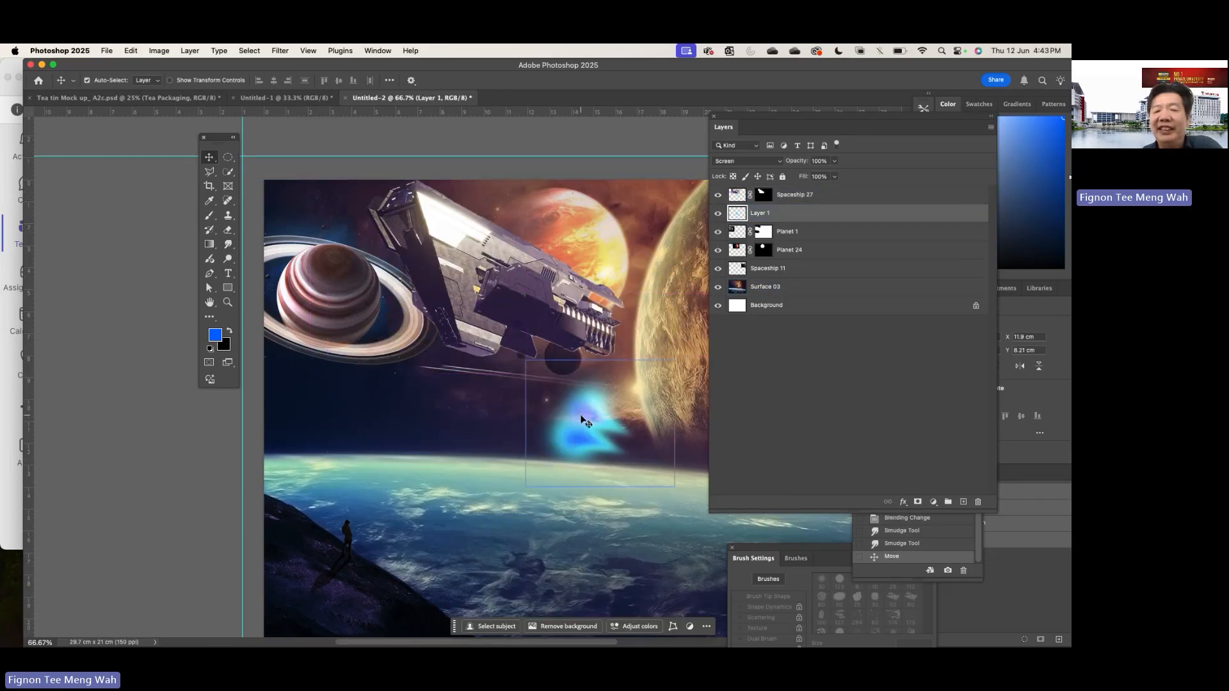
left_click_drag(583, 420, 615, 338)
- Move the Spaceship 11 image fully onto the canvas, to about X 16.4 cm, Y 0.7 cm
scroll(624, 352, "right", 5)
left_click(634, 357)
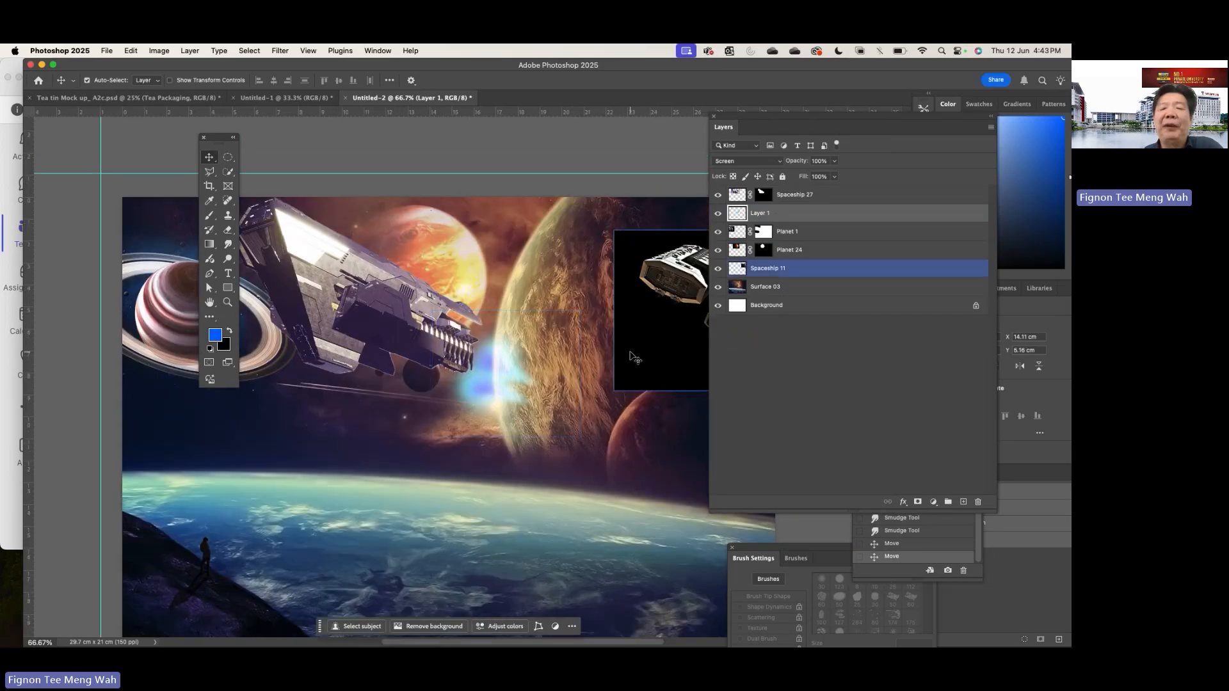
scroll(630, 356, "right", 4)
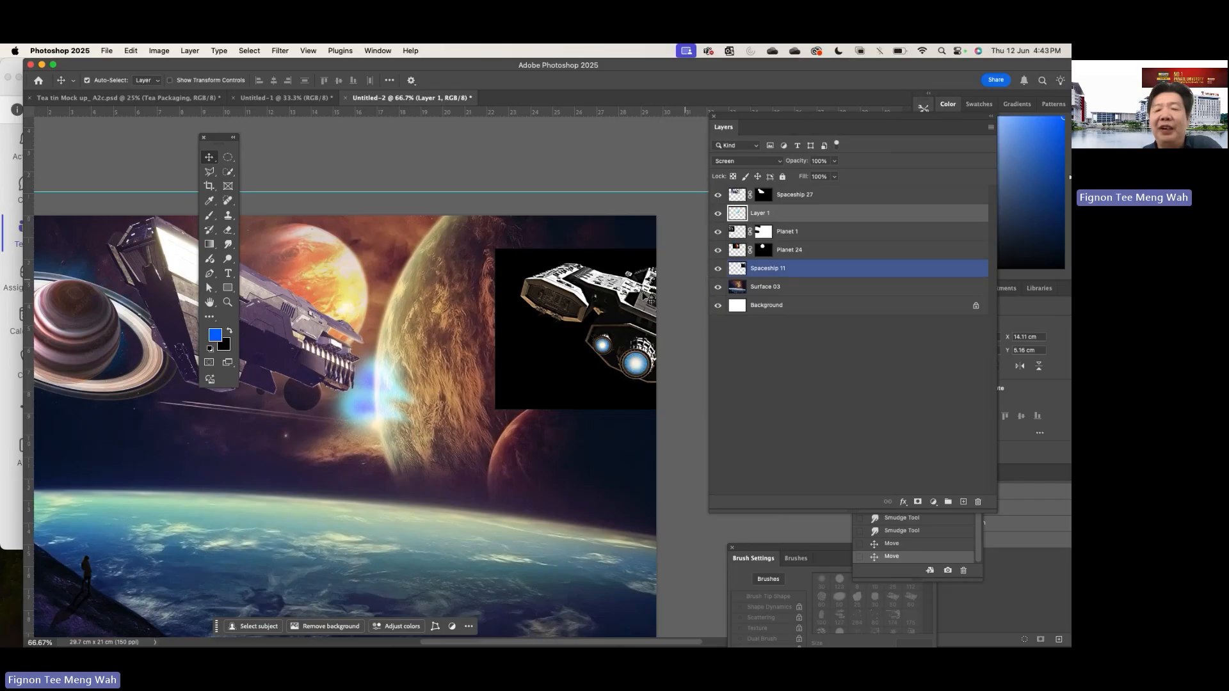
left_click_drag(620, 306, 485, 279)
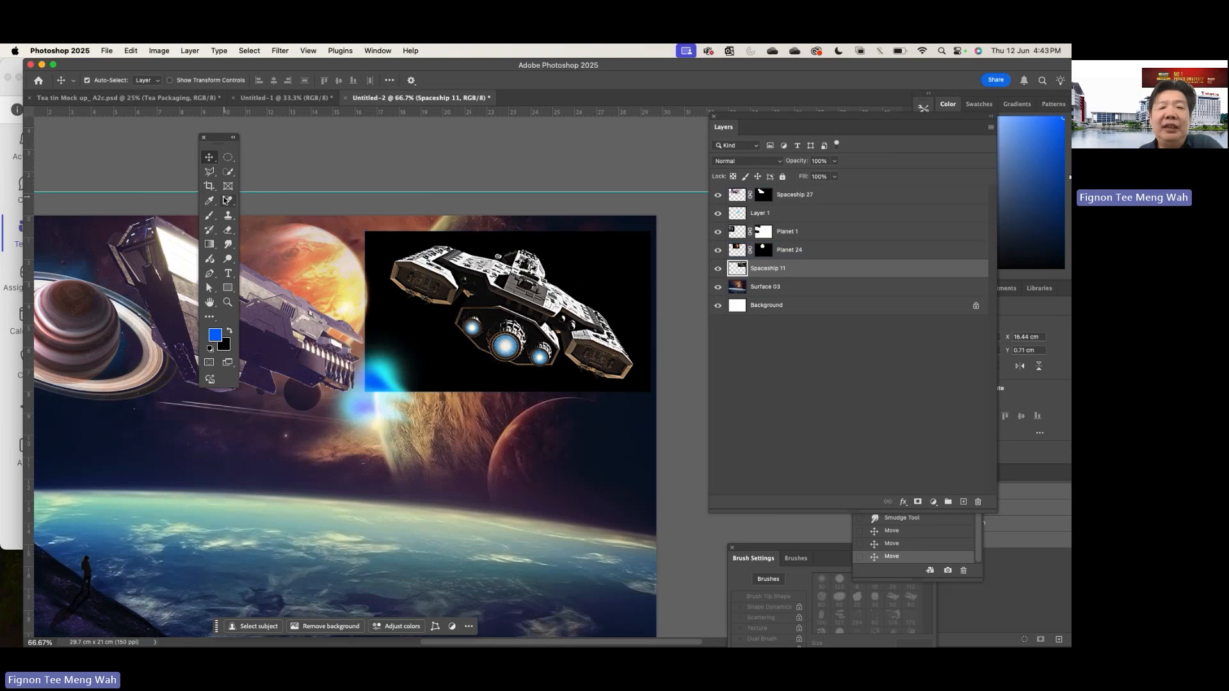
- Select the ship on the Spaceship 11 layer with the Quick Selection tool and mask out its black background
left_click(228, 172)
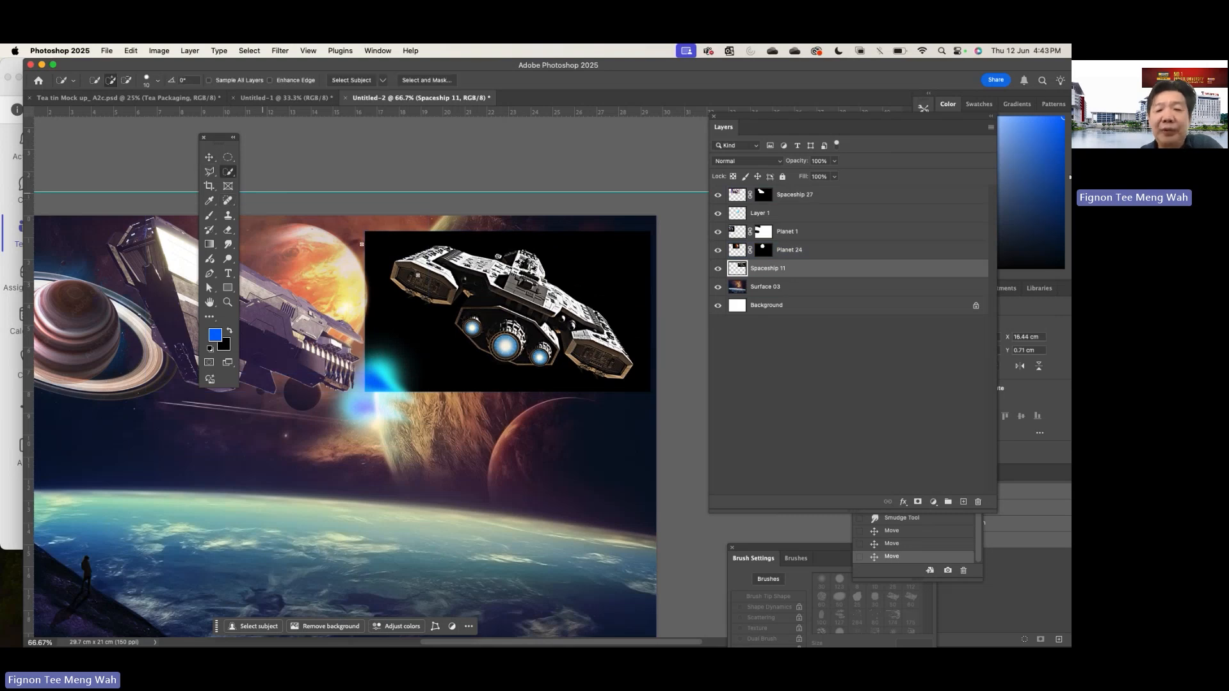
left_click_drag(466, 289, 514, 316)
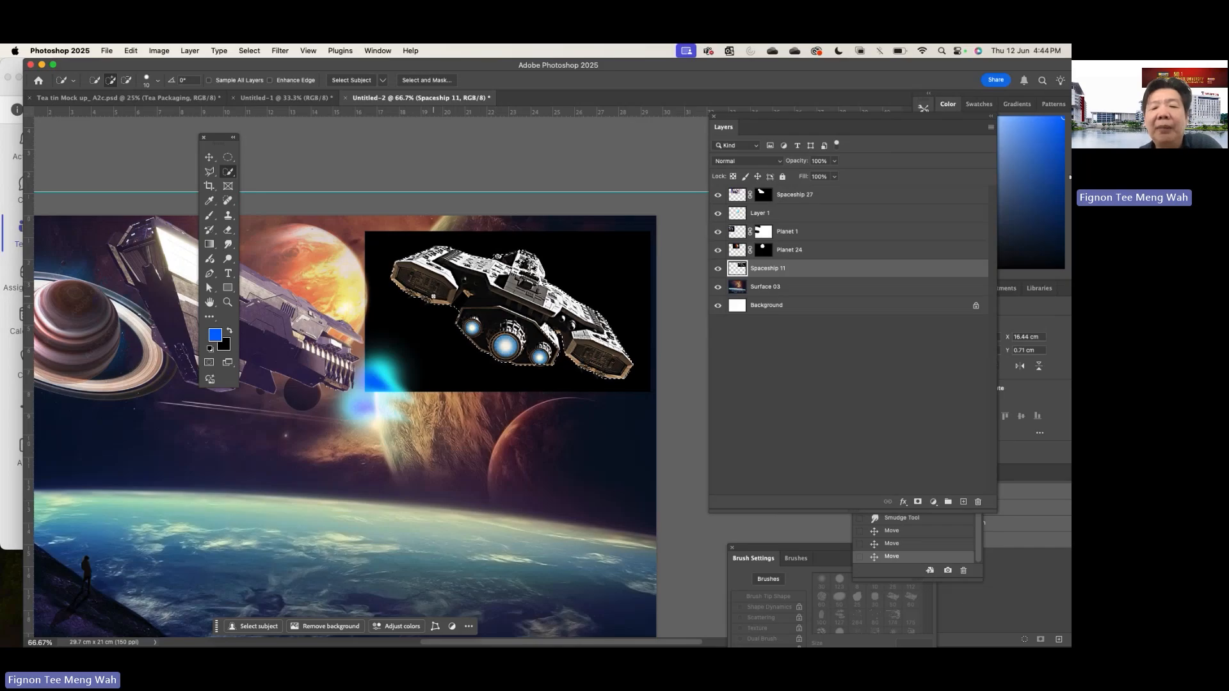
left_click(504, 258)
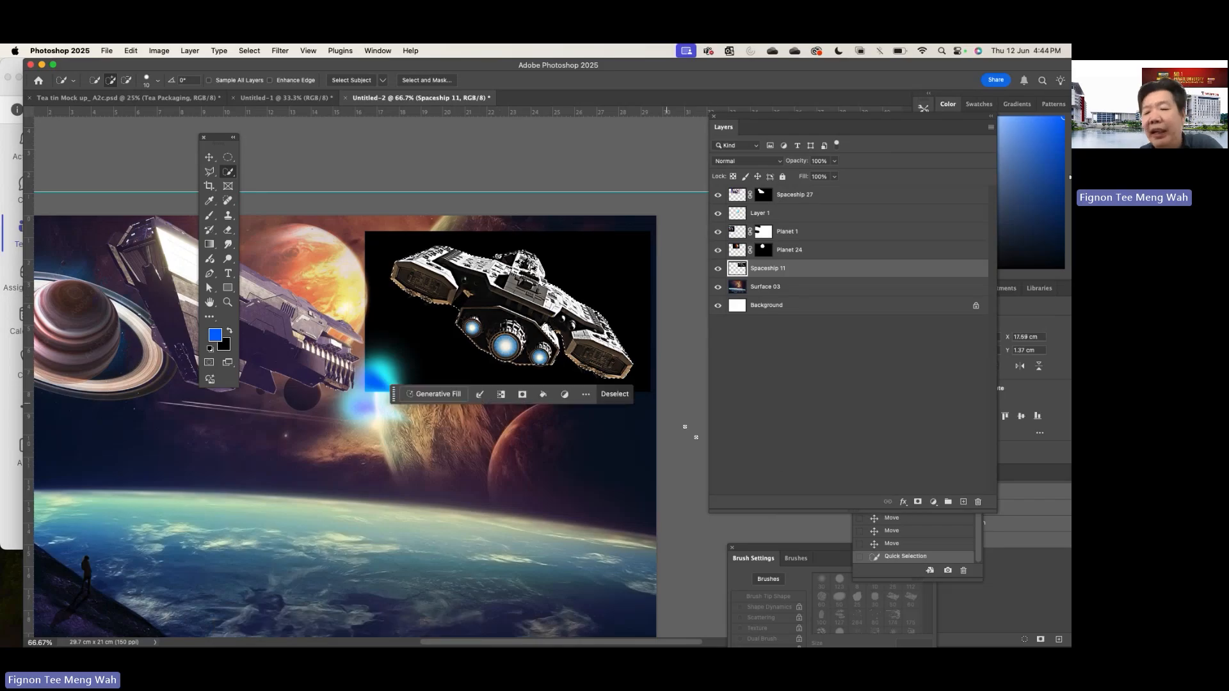
left_click(917, 501)
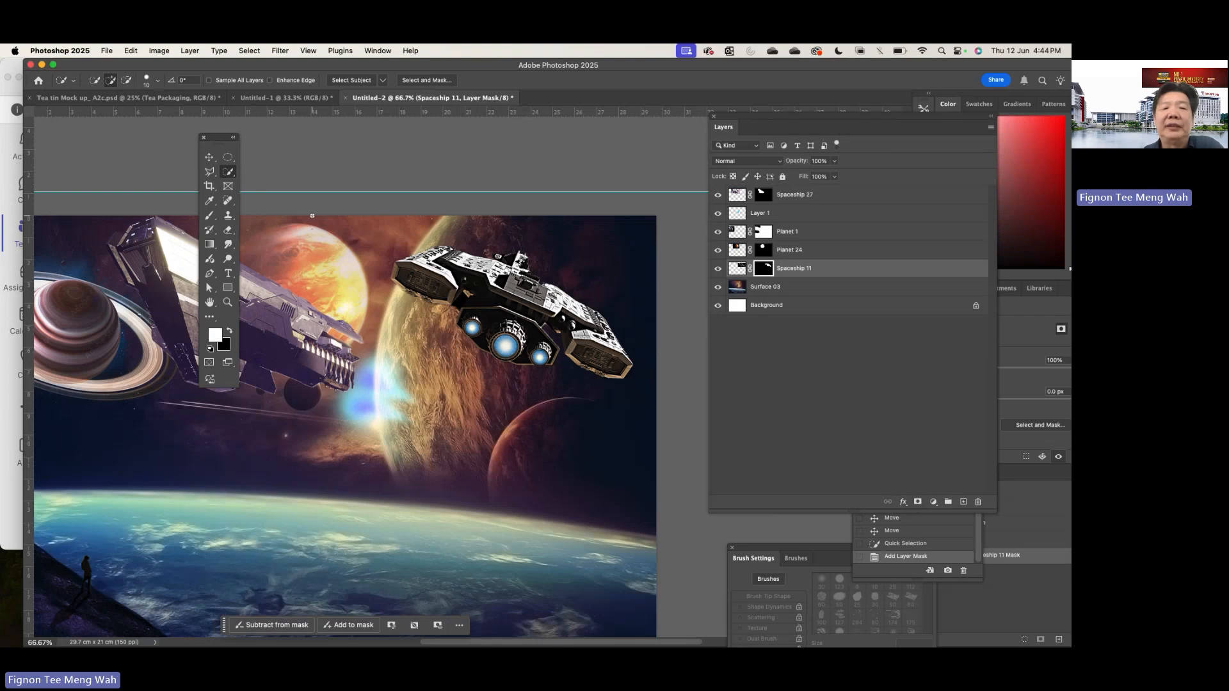
- Move the Spaceship 11 ship down over the blue planet, to about X 10.06 cm, Y 10.48 cm, and set its image's hue to -153
left_click(209, 157)
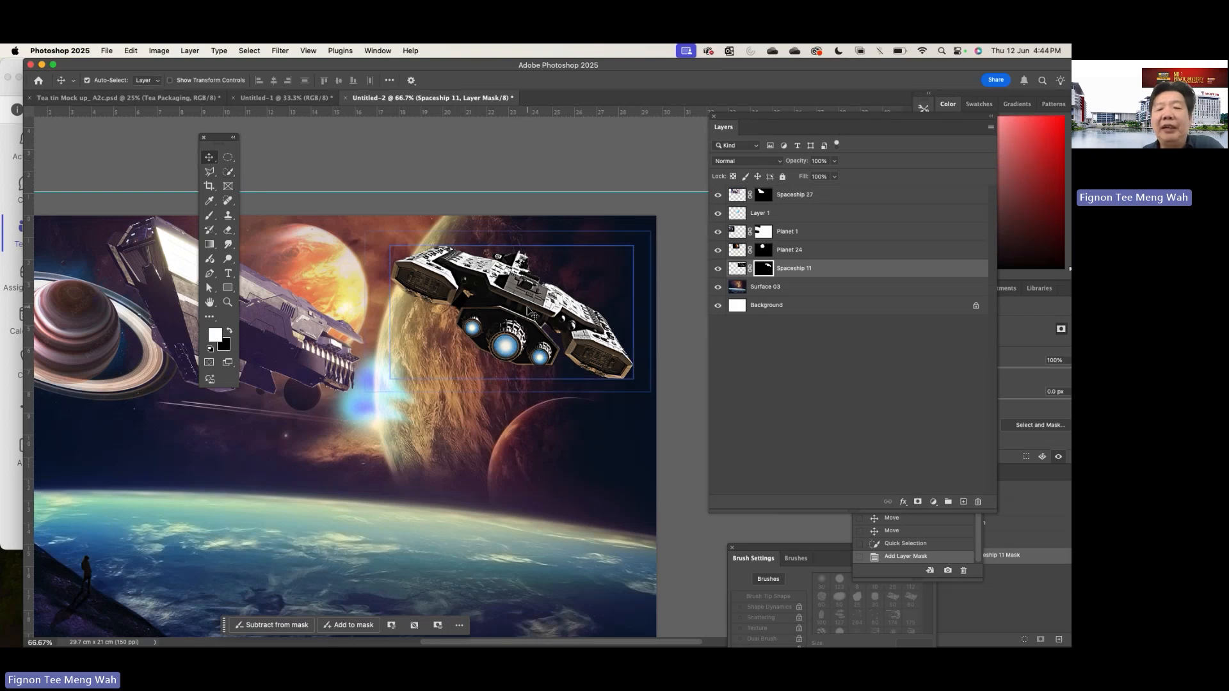
left_click_drag(529, 312, 386, 516)
left_click(154, 50)
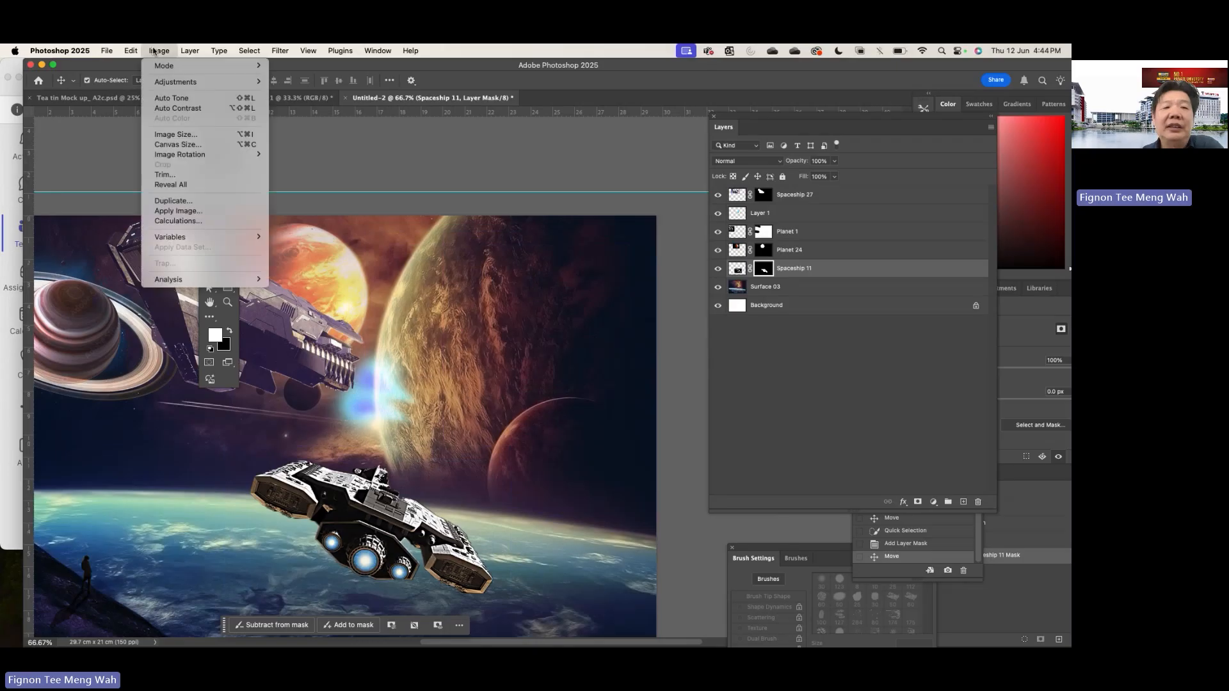
mouse_move(177, 82)
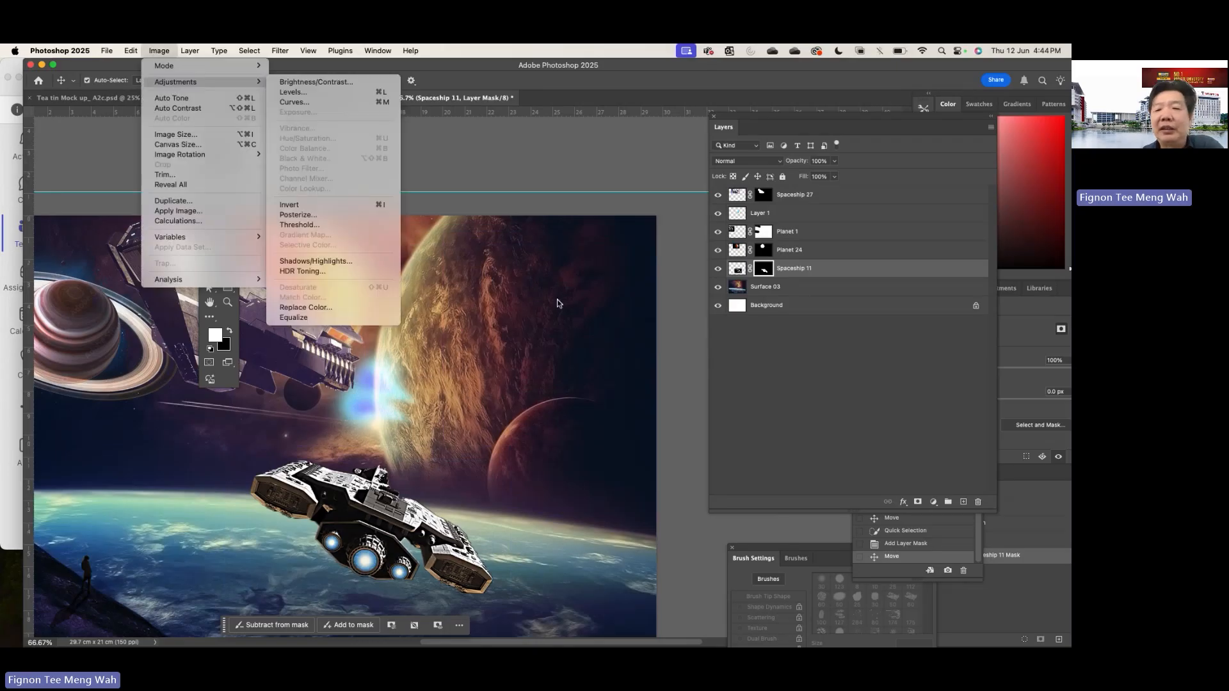
left_click(740, 274)
left_click(738, 269)
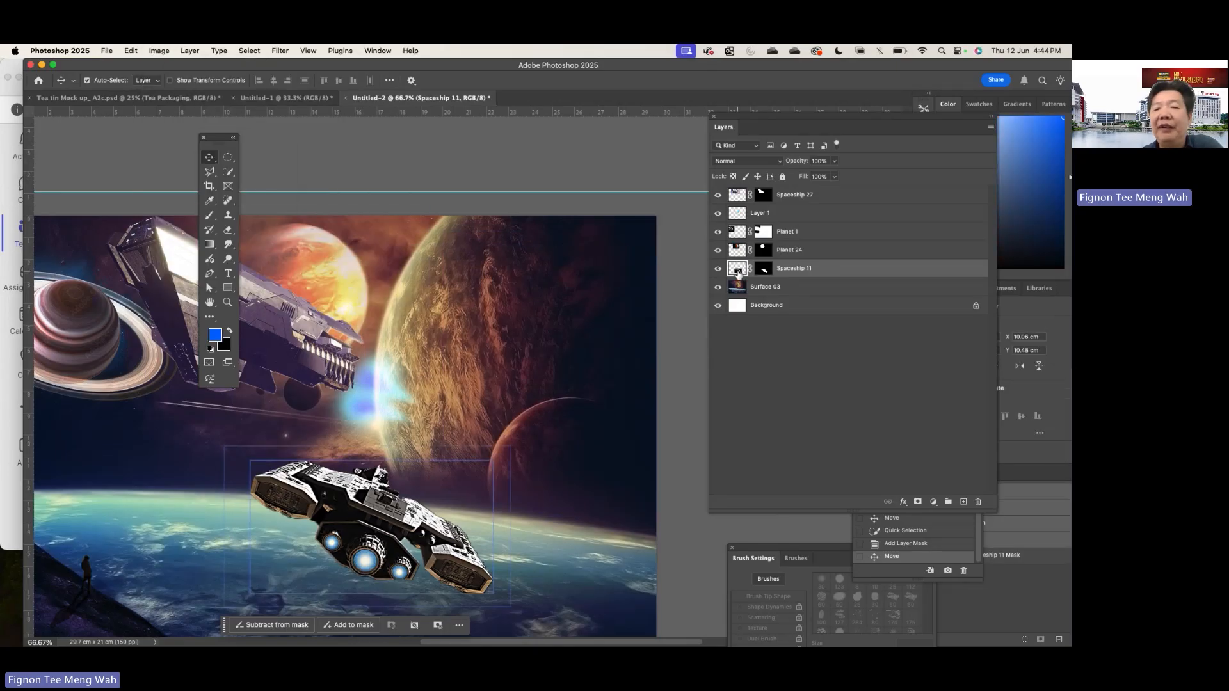
left_click(160, 52)
mouse_move(192, 82)
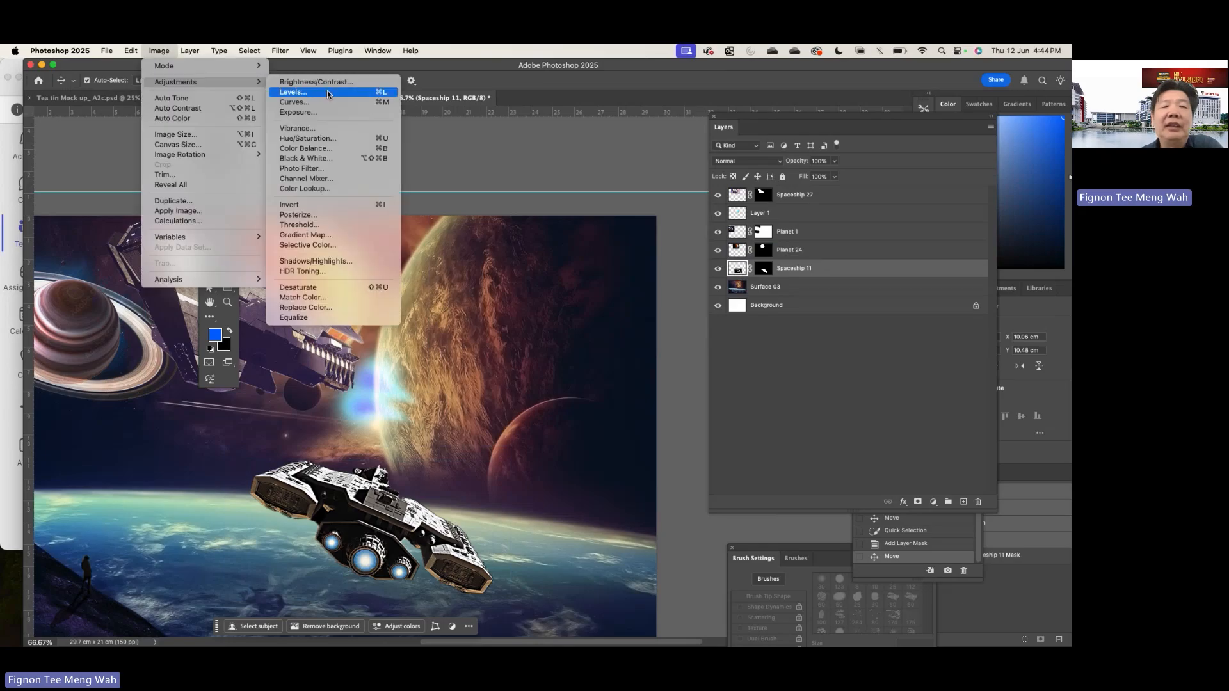
left_click(329, 139)
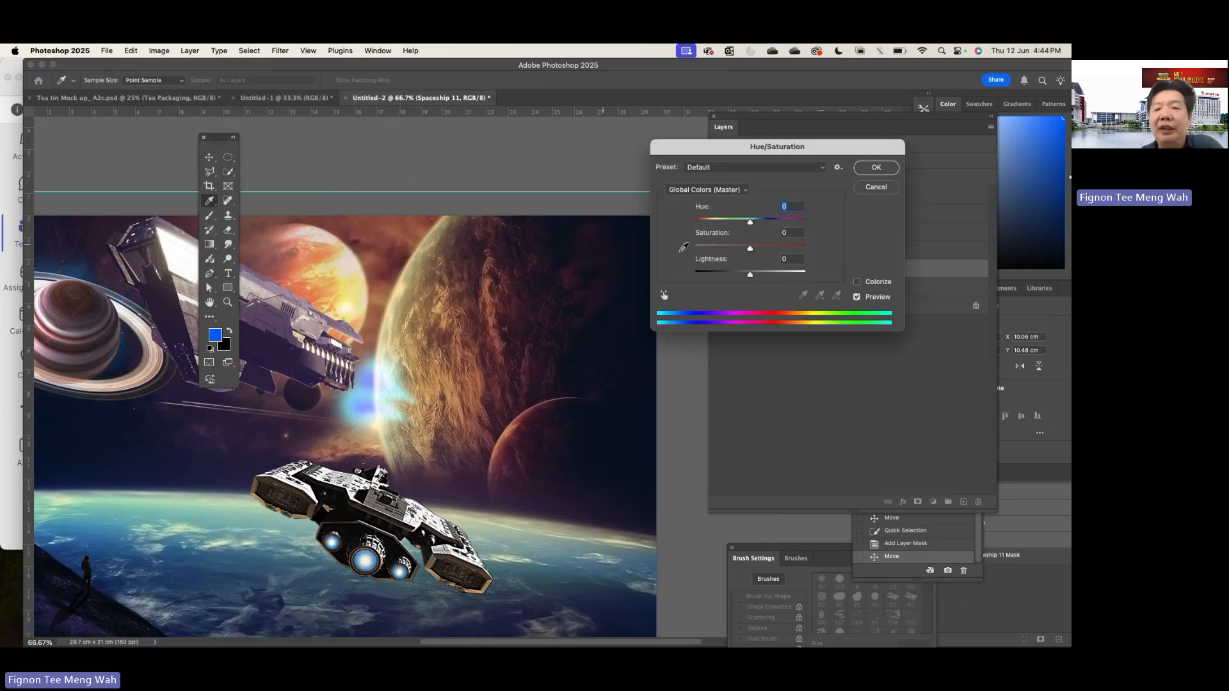
left_click_drag(752, 223, 706, 218)
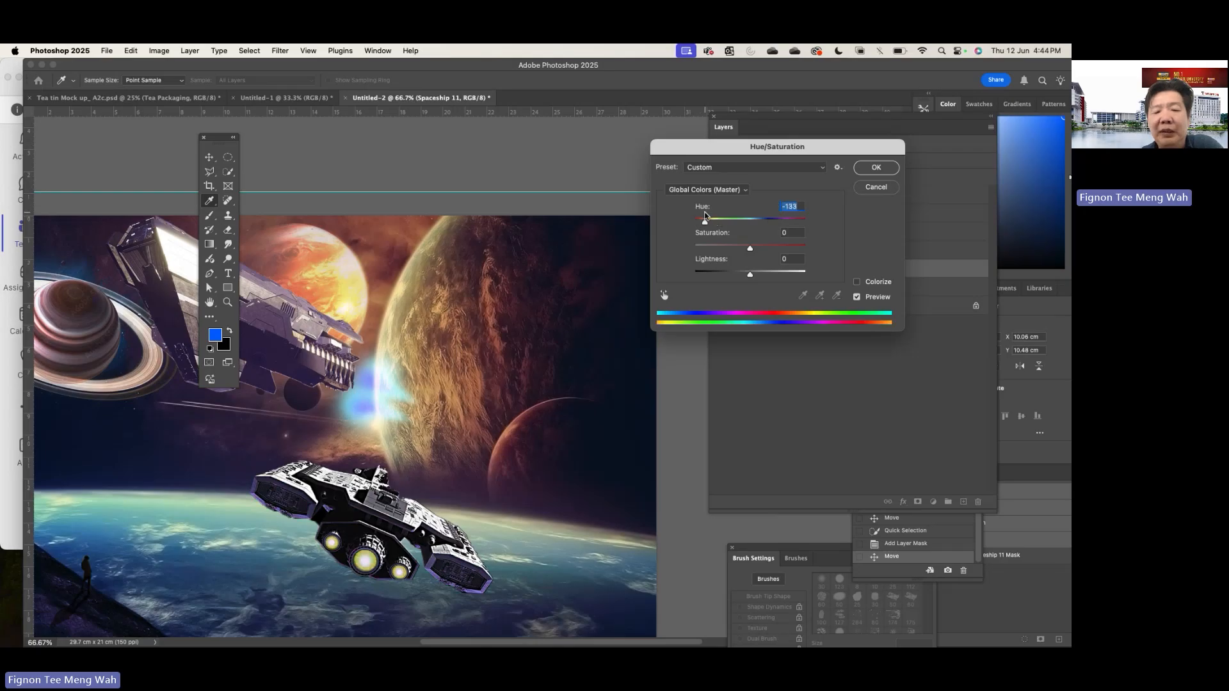
left_click(874, 168)
- Apply a midtone Color Balance to the Spaceship 11 image with Cyan–Red at -83 and Yellow–Blue at +27
left_click(160, 51)
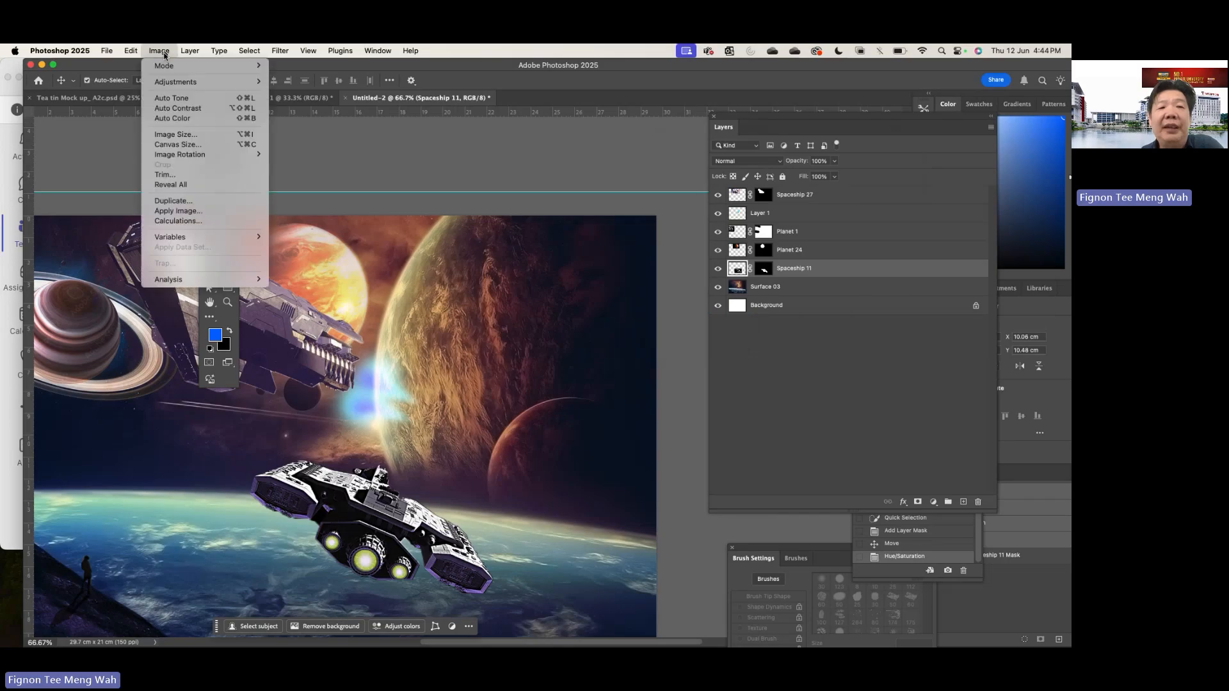
mouse_move(211, 82)
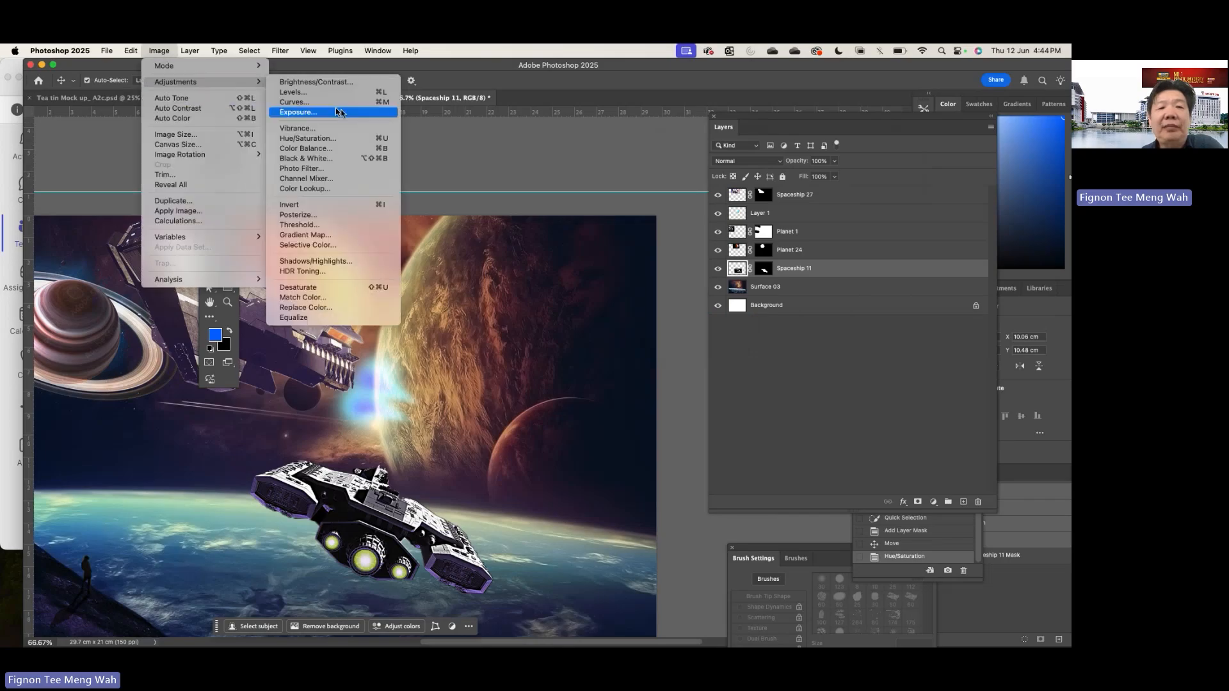
left_click(338, 151)
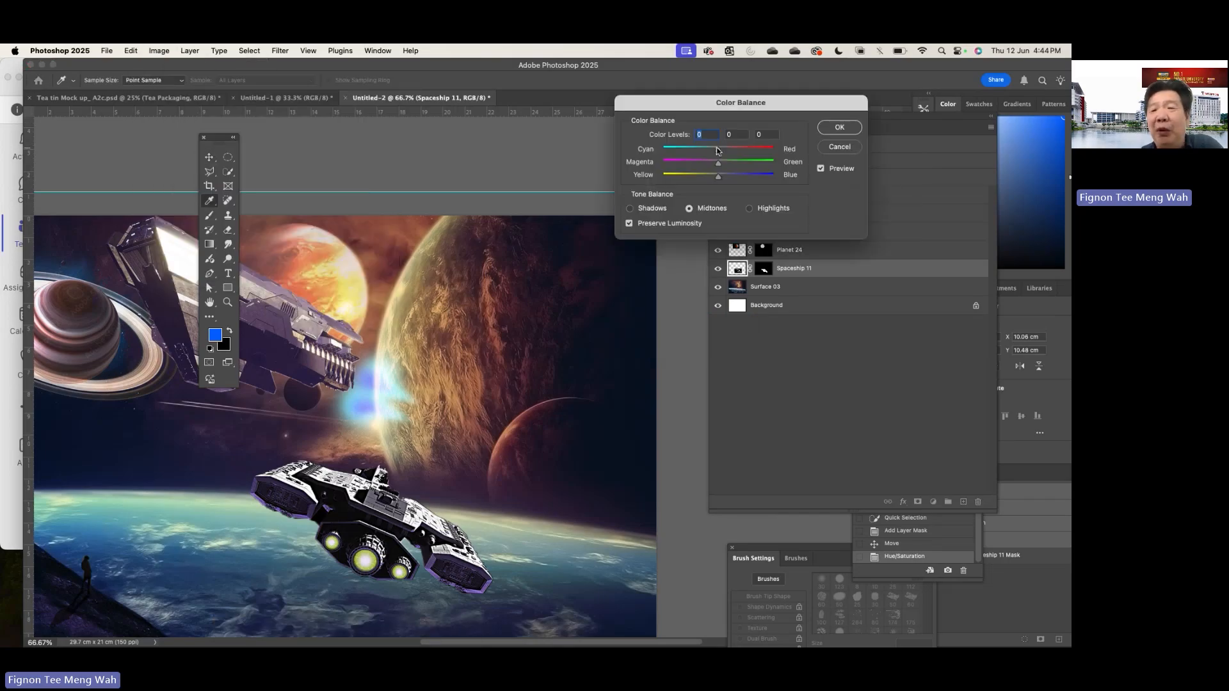
left_click_drag(721, 154, 755, 153)
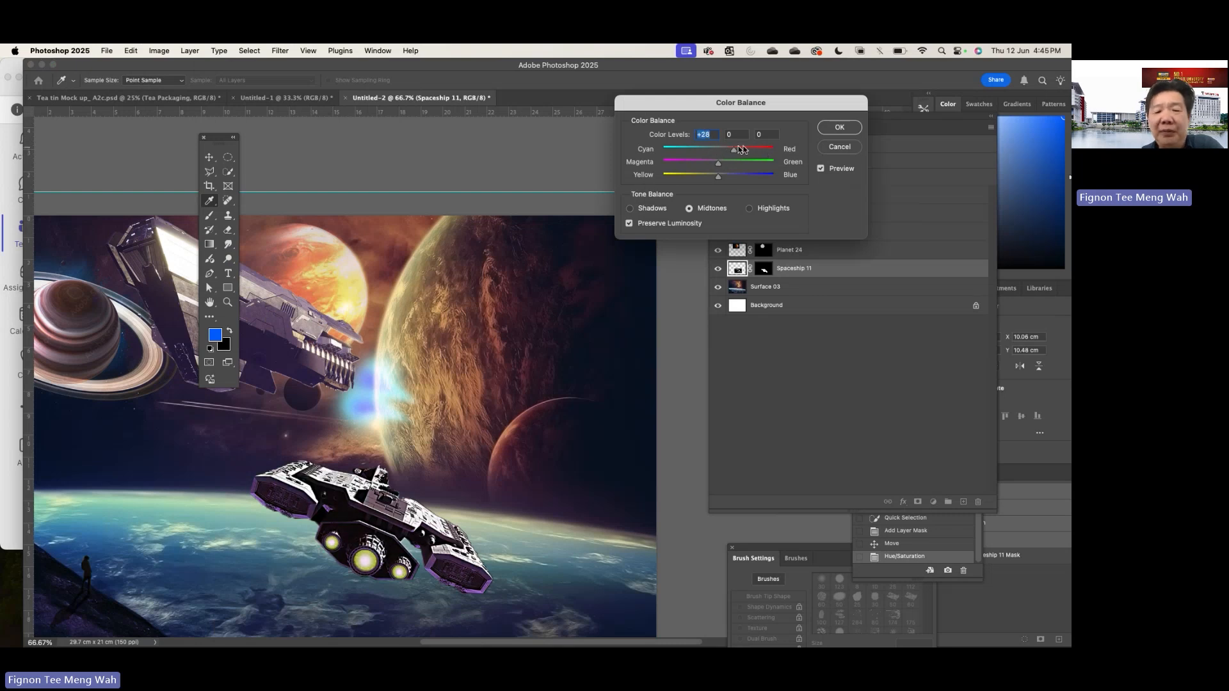
left_click_drag(732, 148, 702, 149)
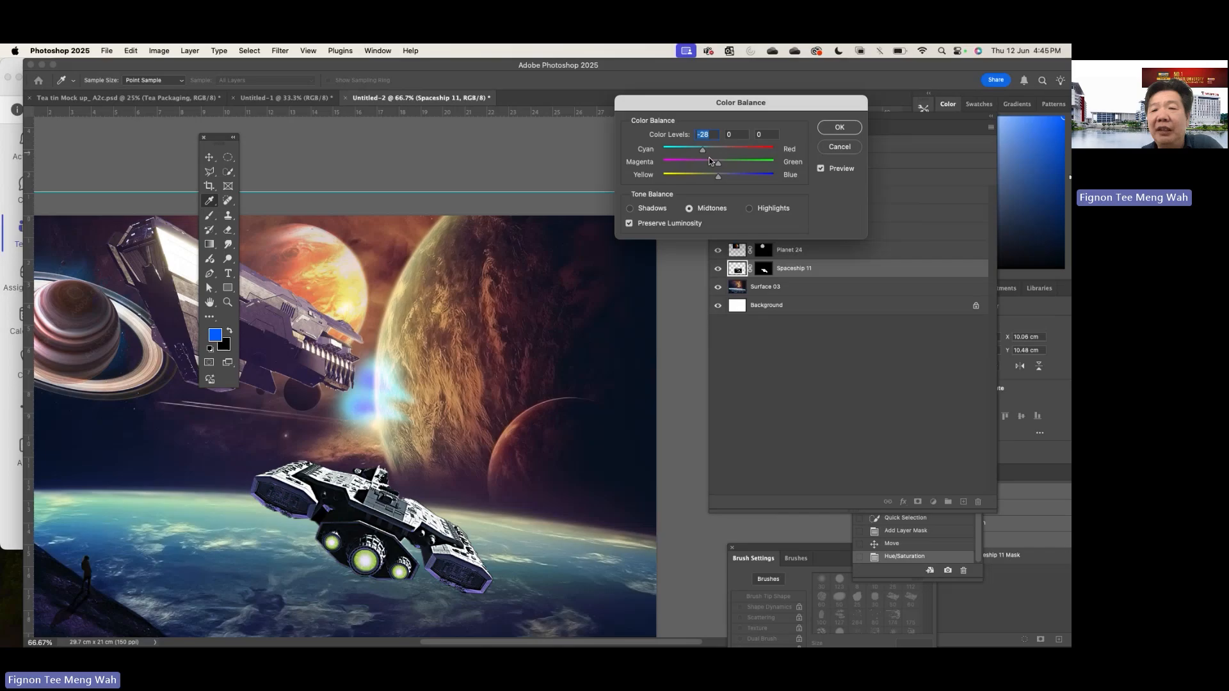
left_click_drag(716, 177, 734, 178)
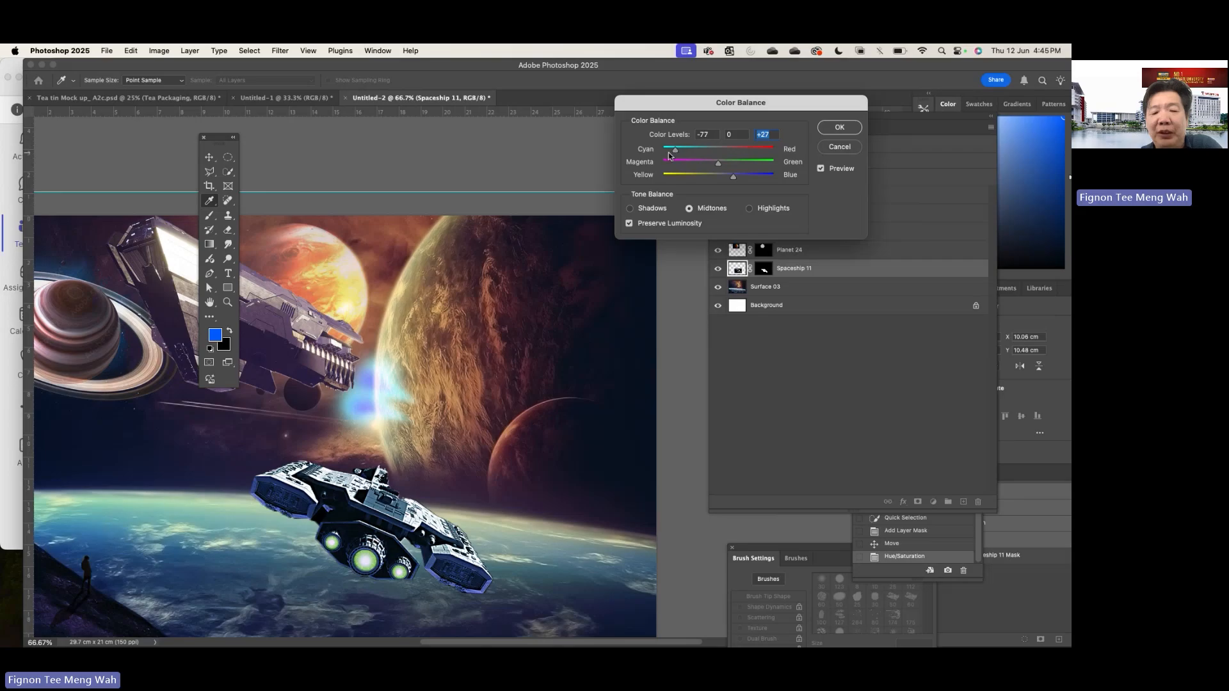
left_click_drag(669, 156, 668, 153)
left_click(830, 131)
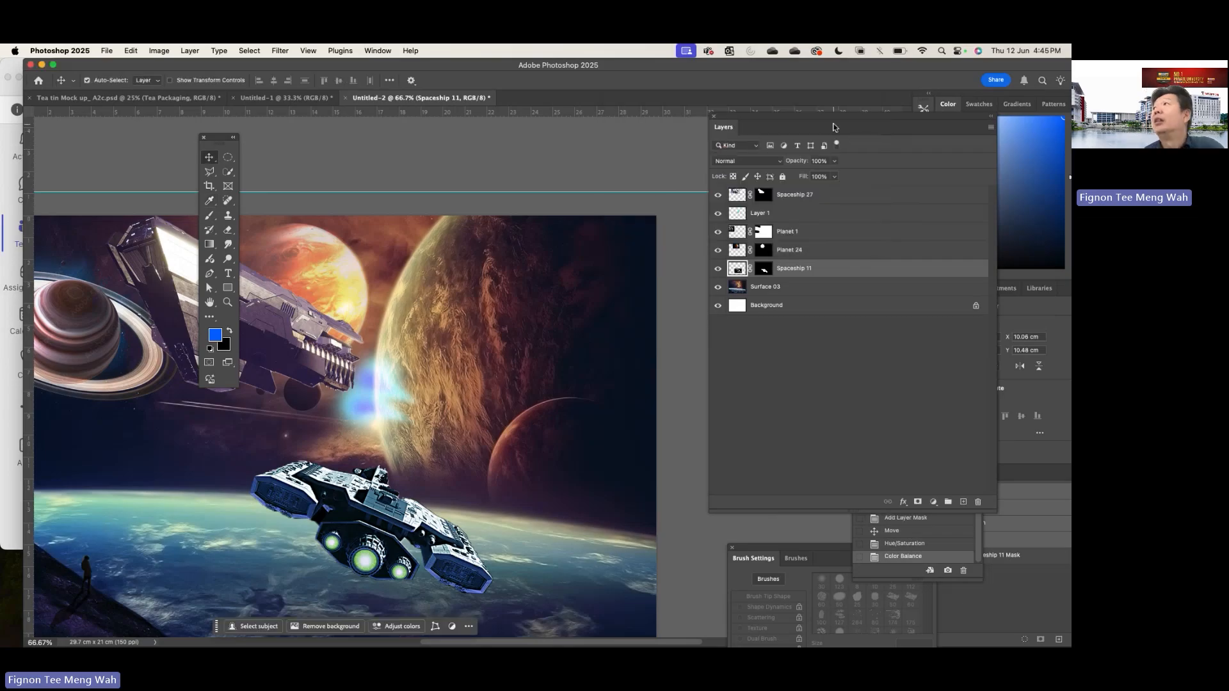
- Move the floating toolbox clear of the large ship and shift Spaceship 27 closer to its engine glow, to about X 4.27 cm, Y 0.22 cm
left_click(764, 287)
scroll(512, 322, "down", 5)
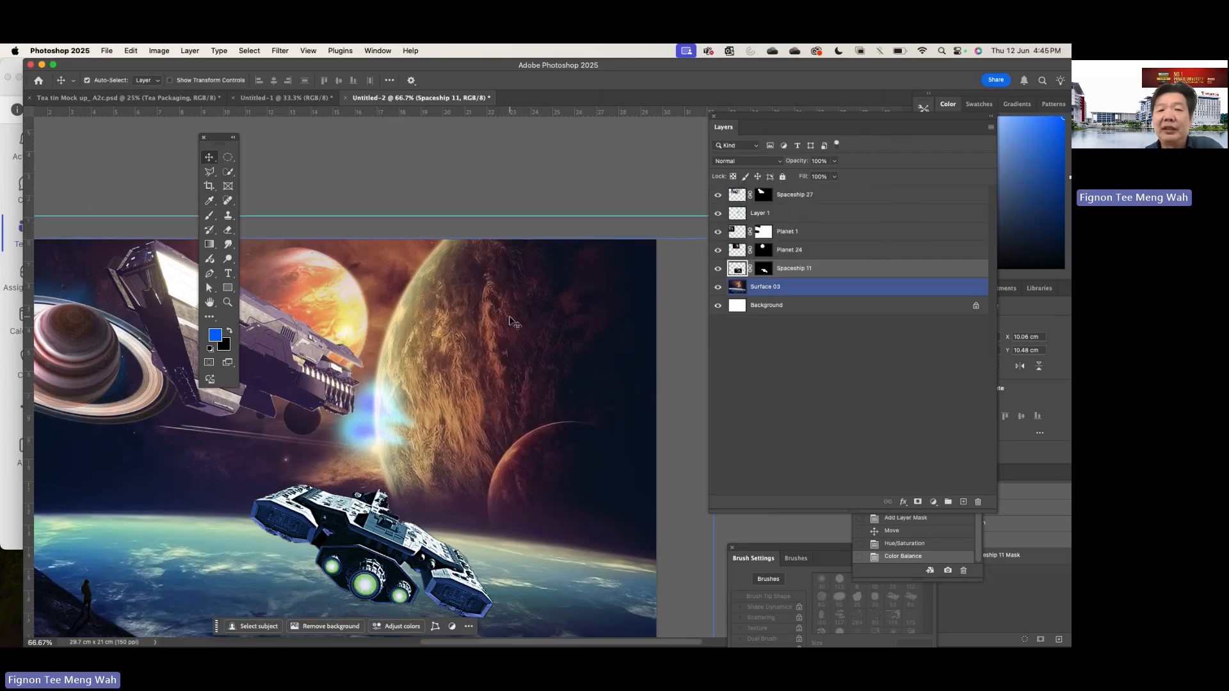
scroll(512, 321, "down", 3)
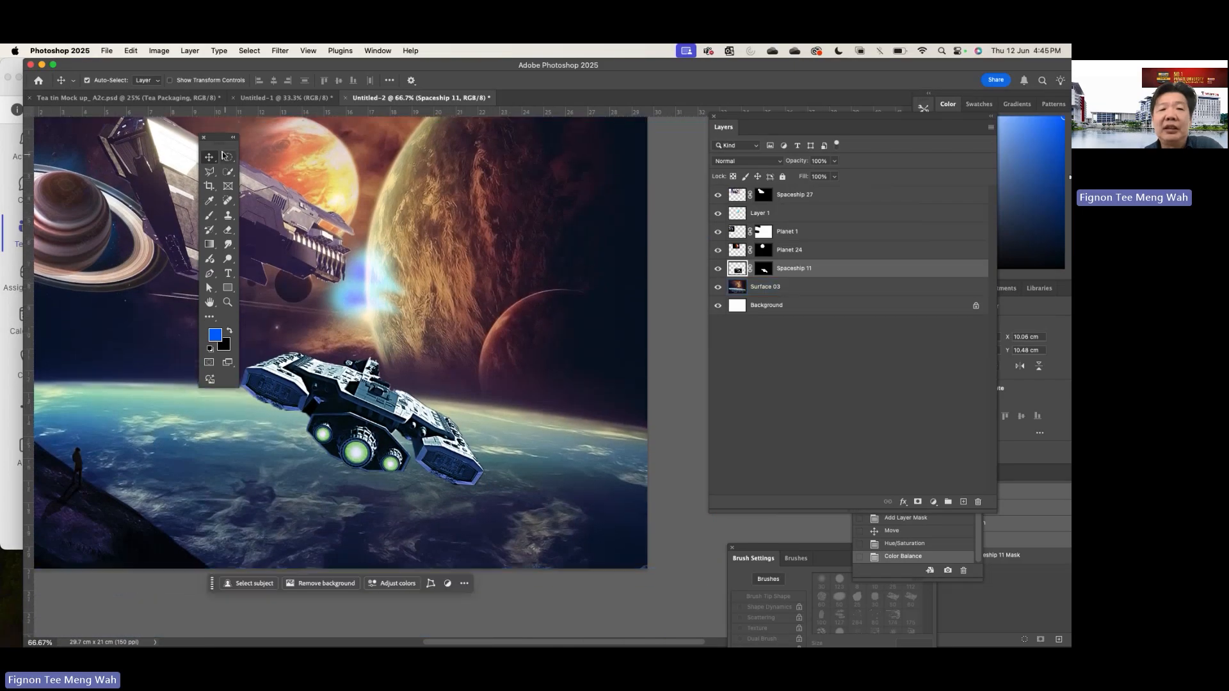
left_click_drag(223, 143, 654, 136)
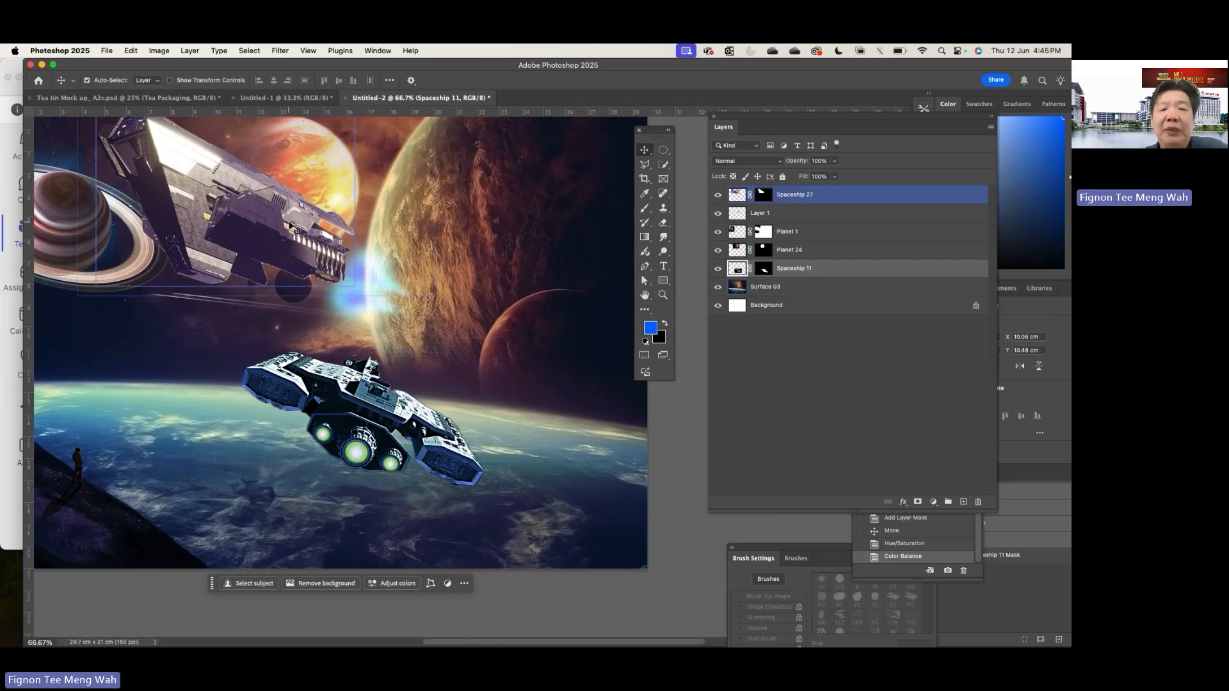
left_click_drag(296, 231, 307, 250)
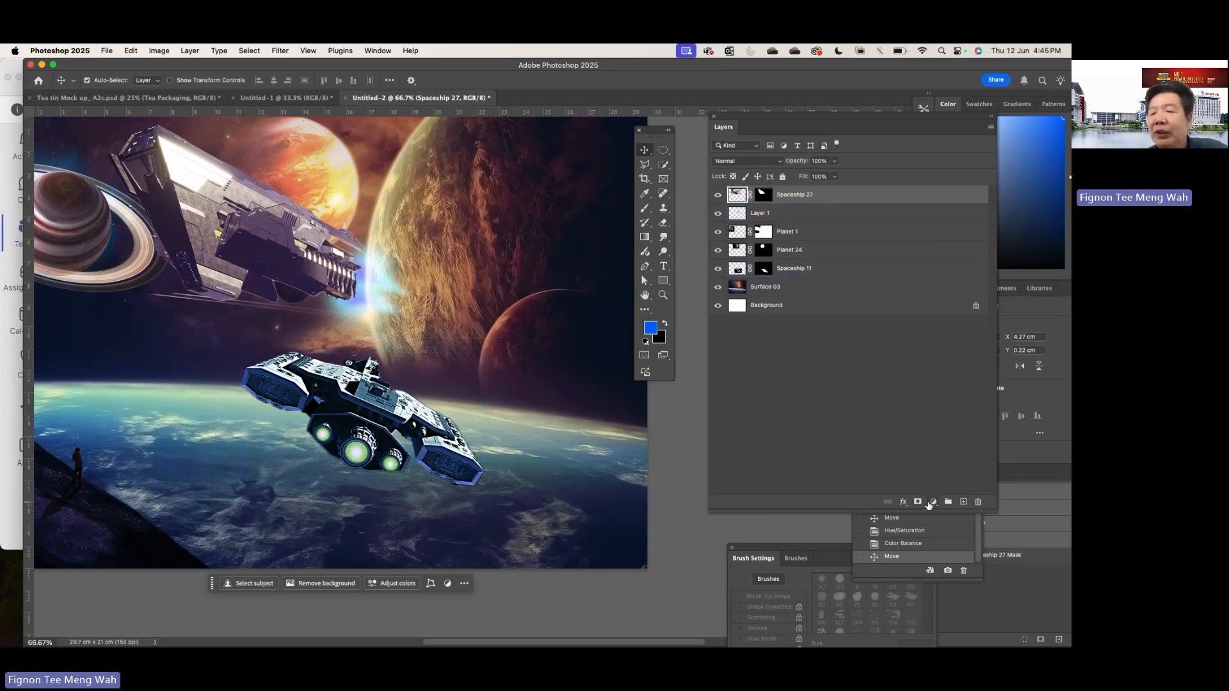
- Add a new layer directly above Spaceship 11, and nudge the Spaceship 11 ship sideways to about X 10.68 cm
left_click(963, 502)
left_click_drag(801, 197, 824, 181)
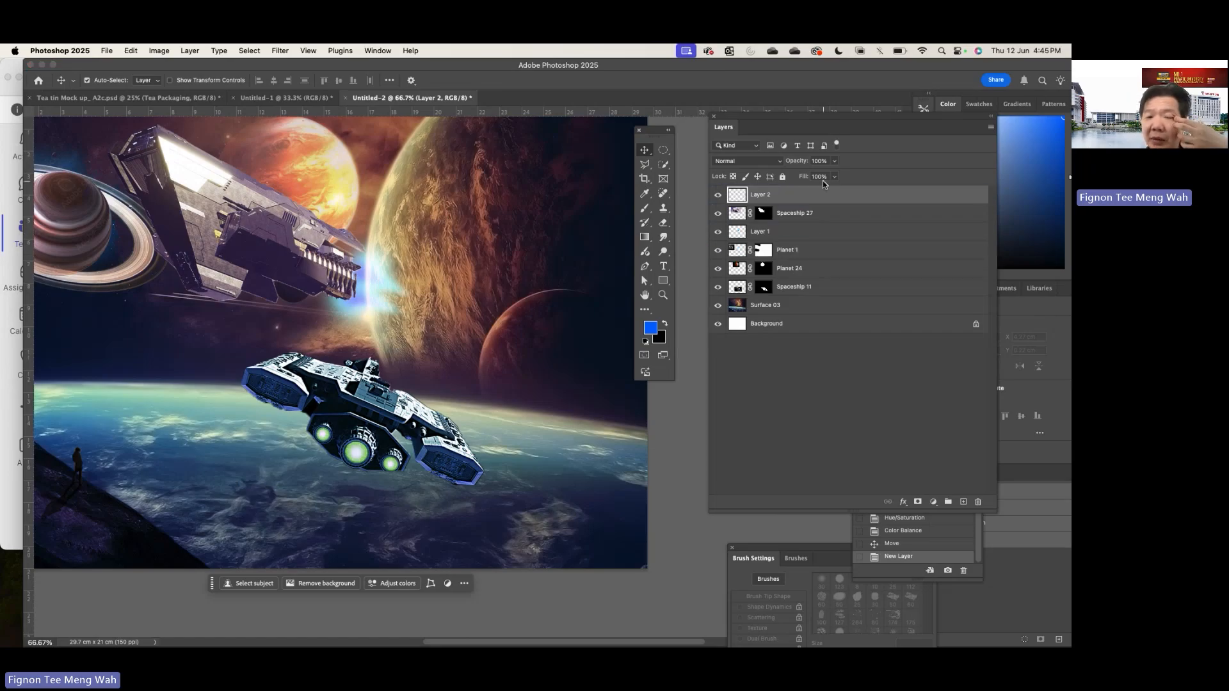
mouse_move(369, 430)
left_mouse_down()
mouse_move(407, 432)
mouse_move(384, 430)
left_mouse_up()
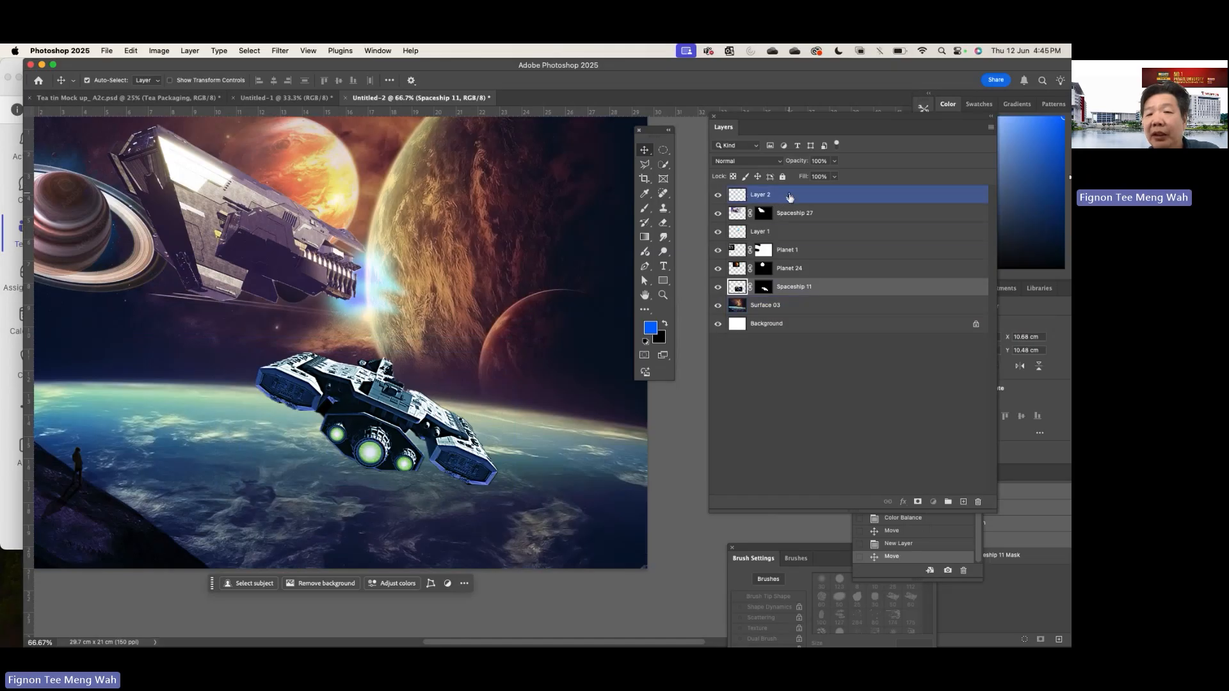
left_click_drag(790, 197, 762, 277)
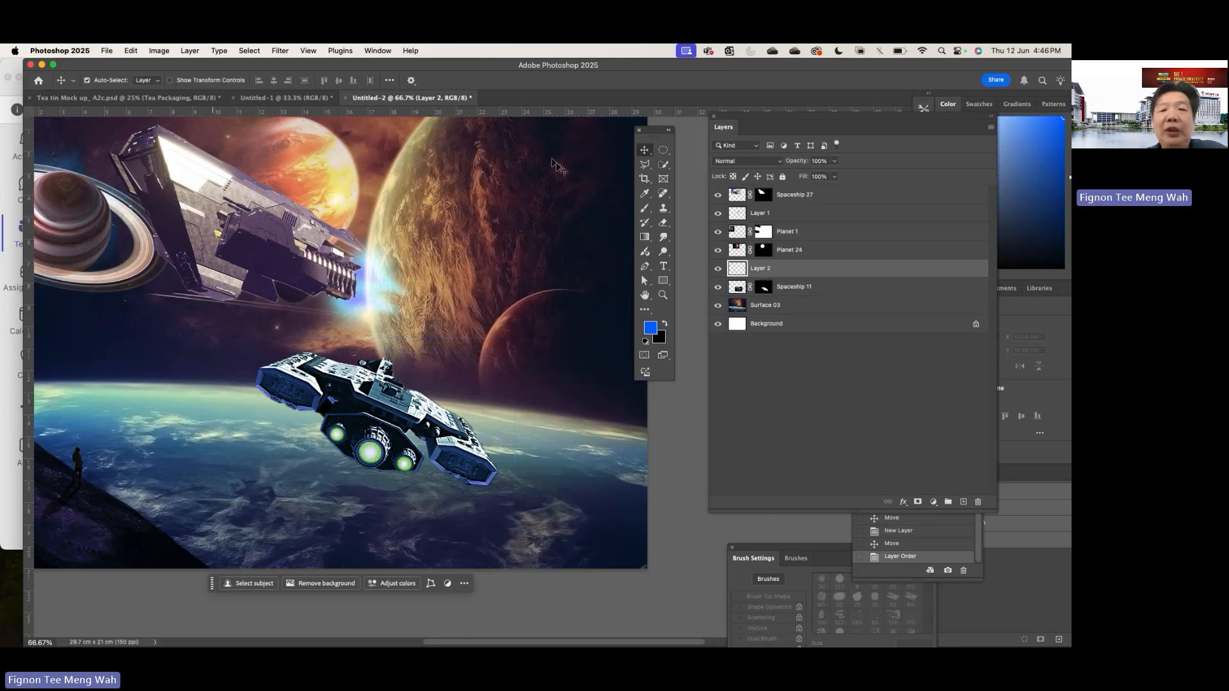
- Choose the Brush tool and set the foreground colour to yellow, ffff00
left_click(645, 209)
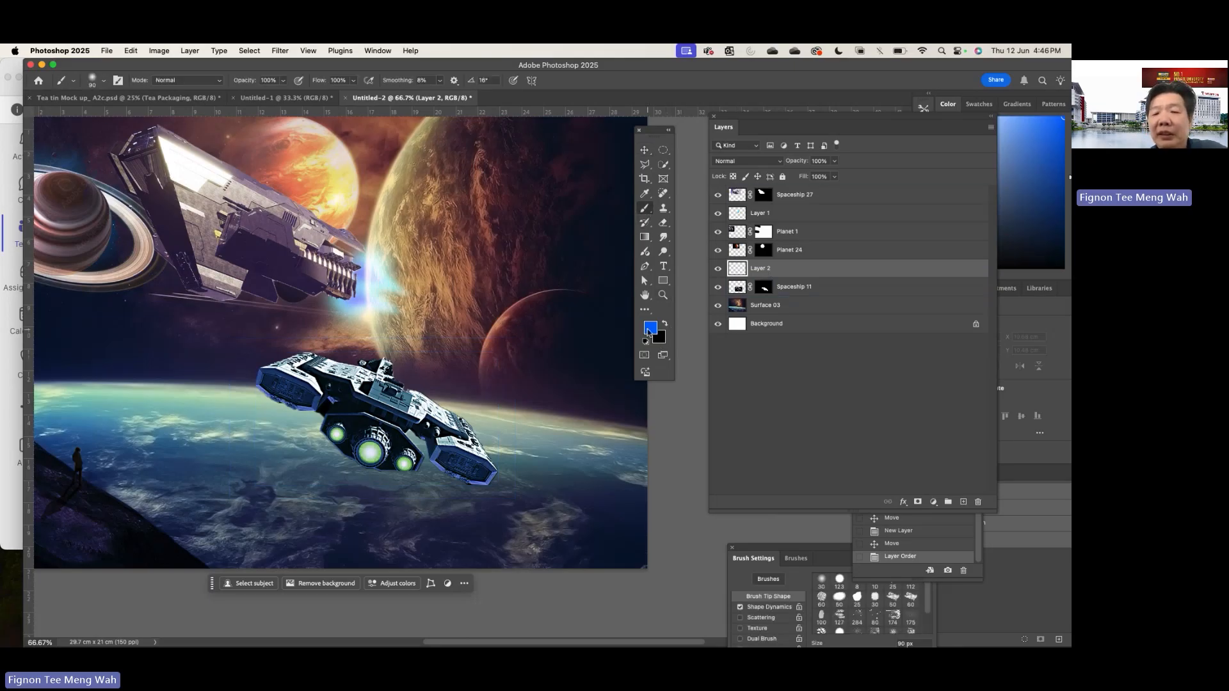
left_click(649, 330)
left_click(580, 228)
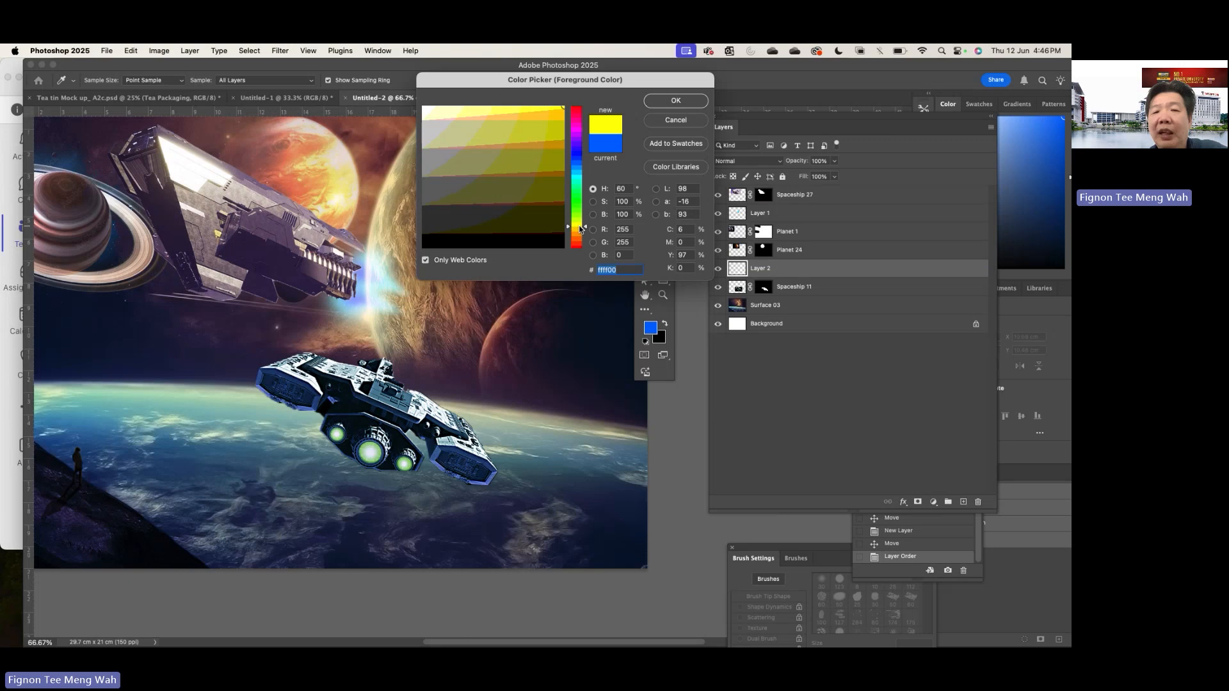
left_click(647, 101)
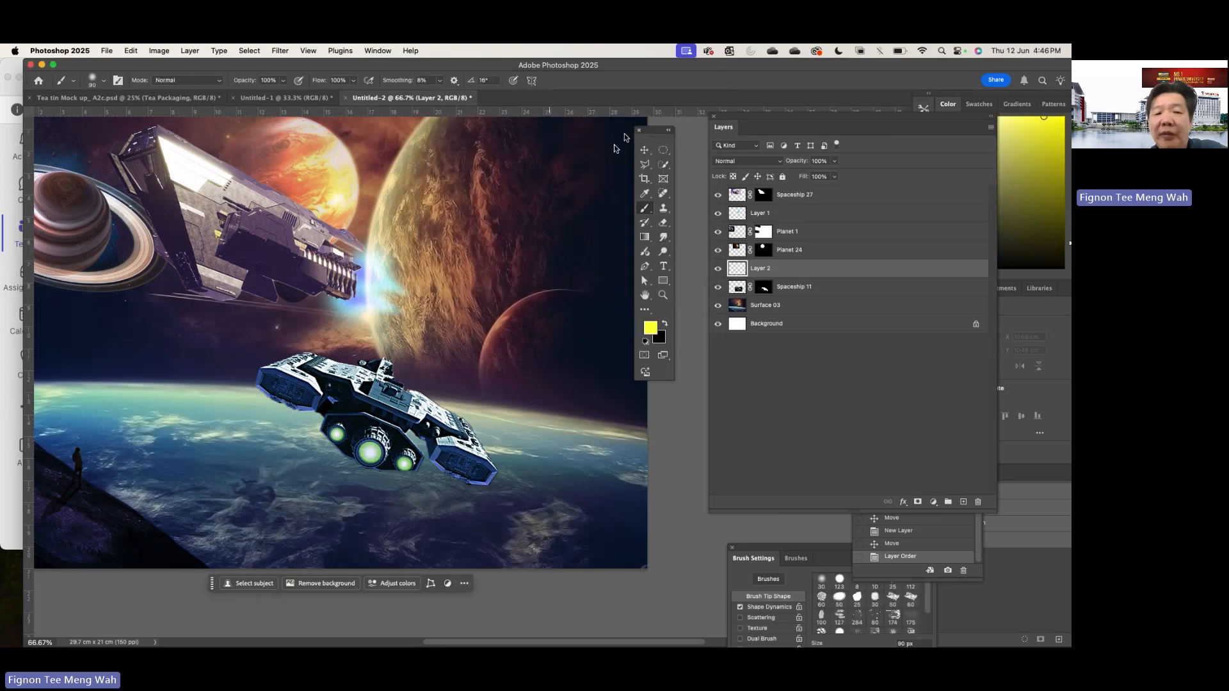
- Paint soft yellow glows over the three Spaceship 11 thrusters on Layer 2, varying the brush size between about 125 and 200 px
key("bracketright")
key("bracketright")
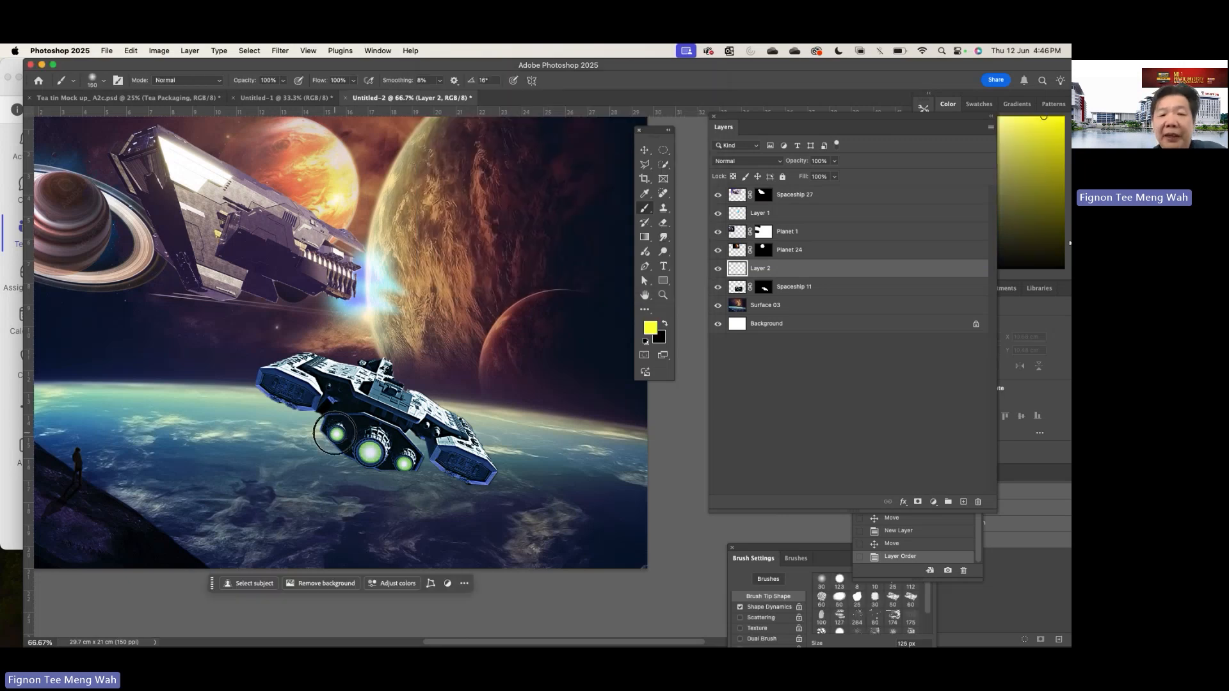
left_click(334, 433)
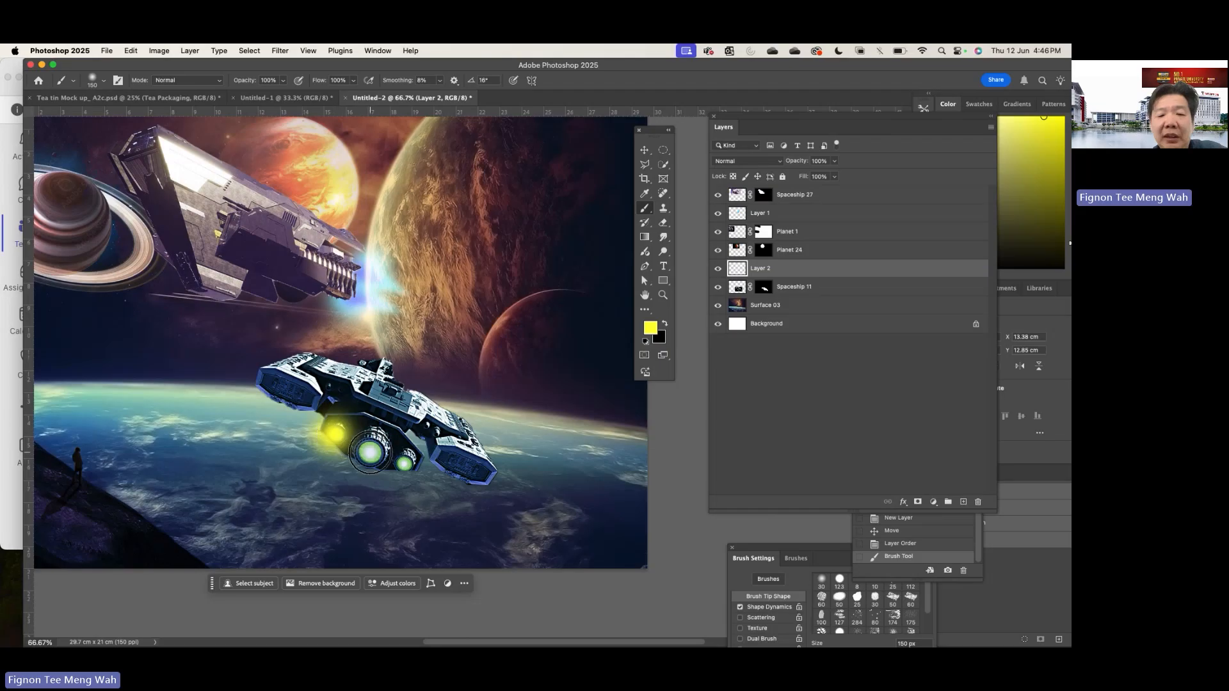
key("bracketright")
key("bracketright")
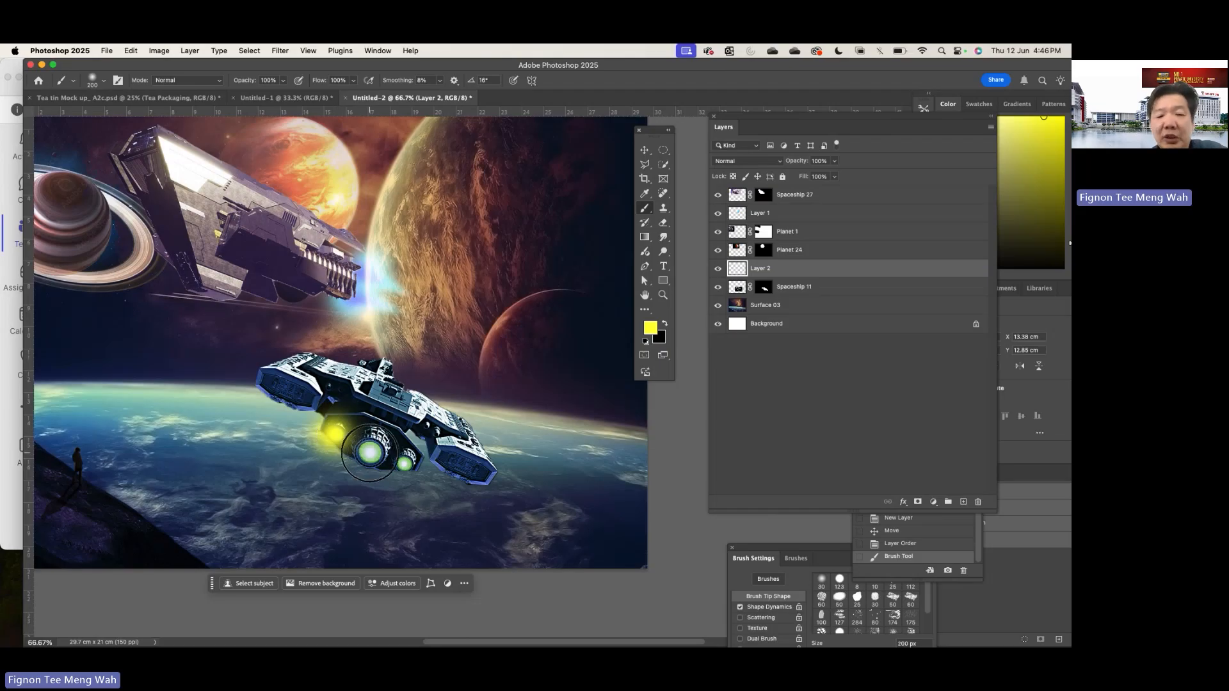
left_click(370, 452)
key("bracketleft")
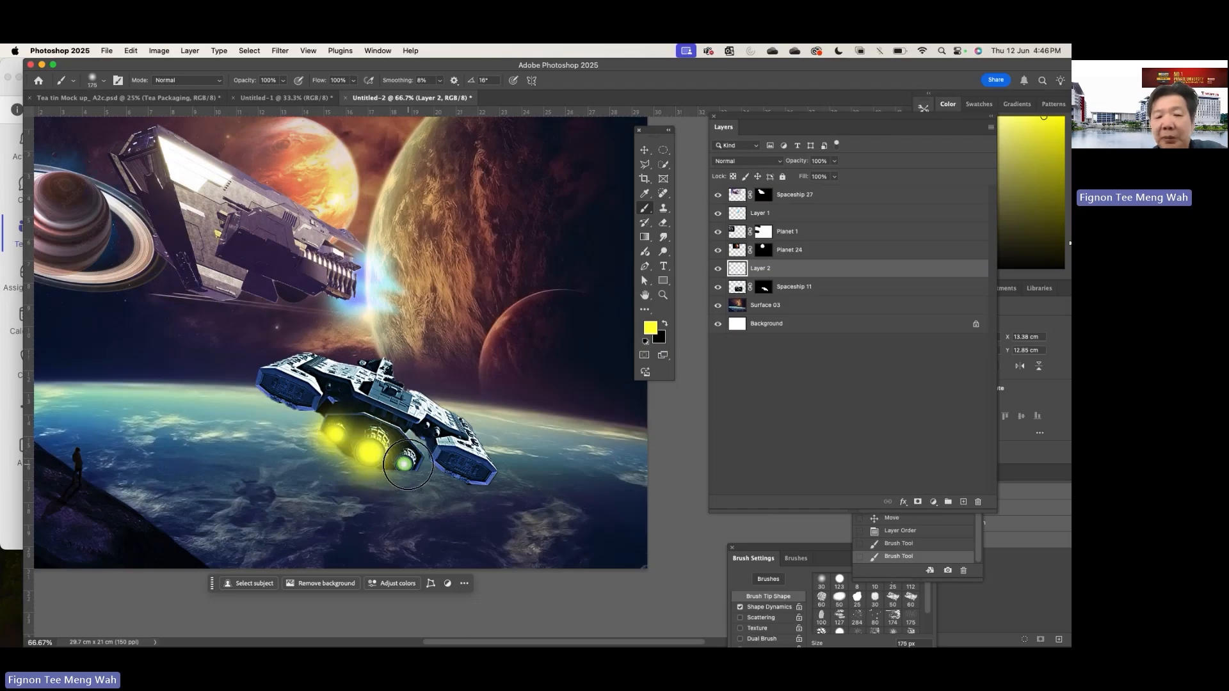
left_click(407, 463)
key("bracketleft")
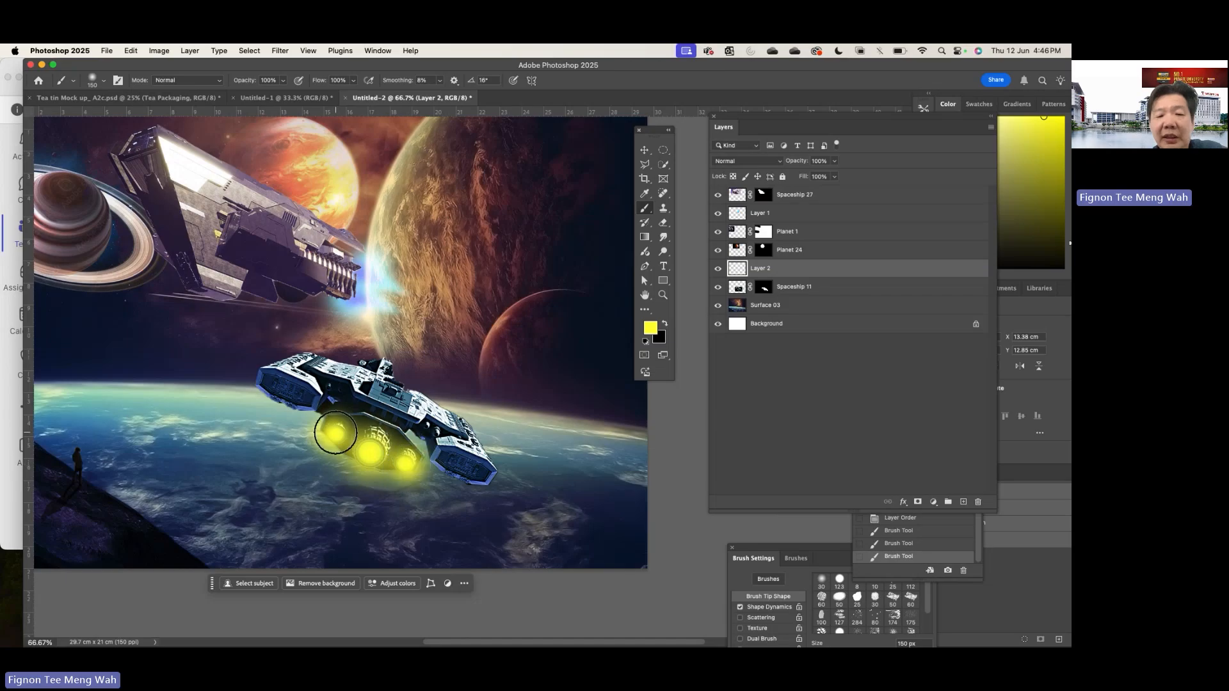
left_click(335, 433)
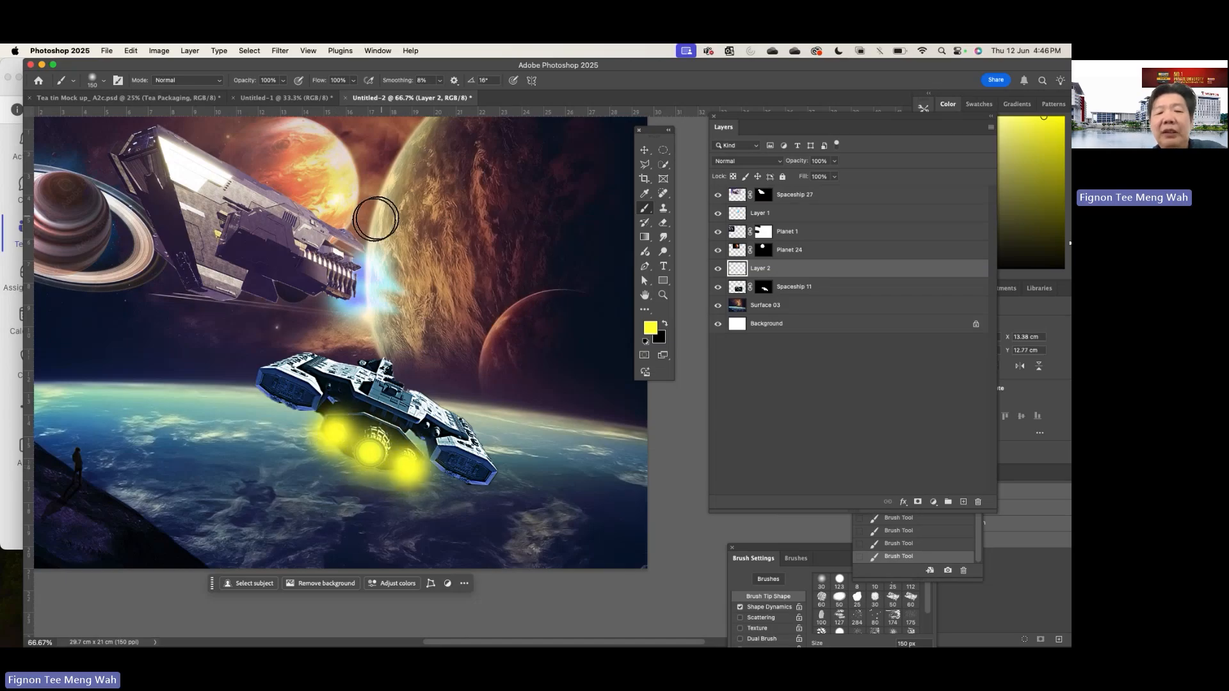
- Smear the yellow glows downward from the three thrusters into flames with the Smudge tool at 125 px
left_click(663, 237)
left_click_drag(332, 442, 335, 446)
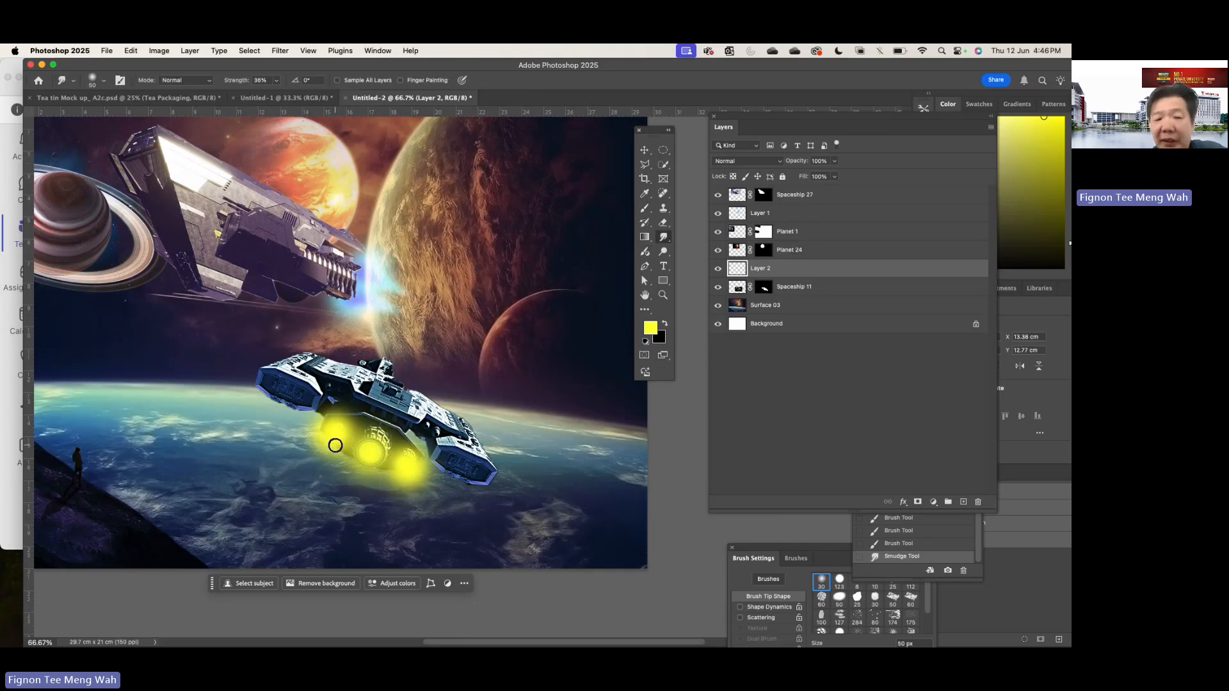
key("bracketright")
key("bracketright")
key("bracketright")
key("bracketright")
key("bracketright")
key("bracketright")
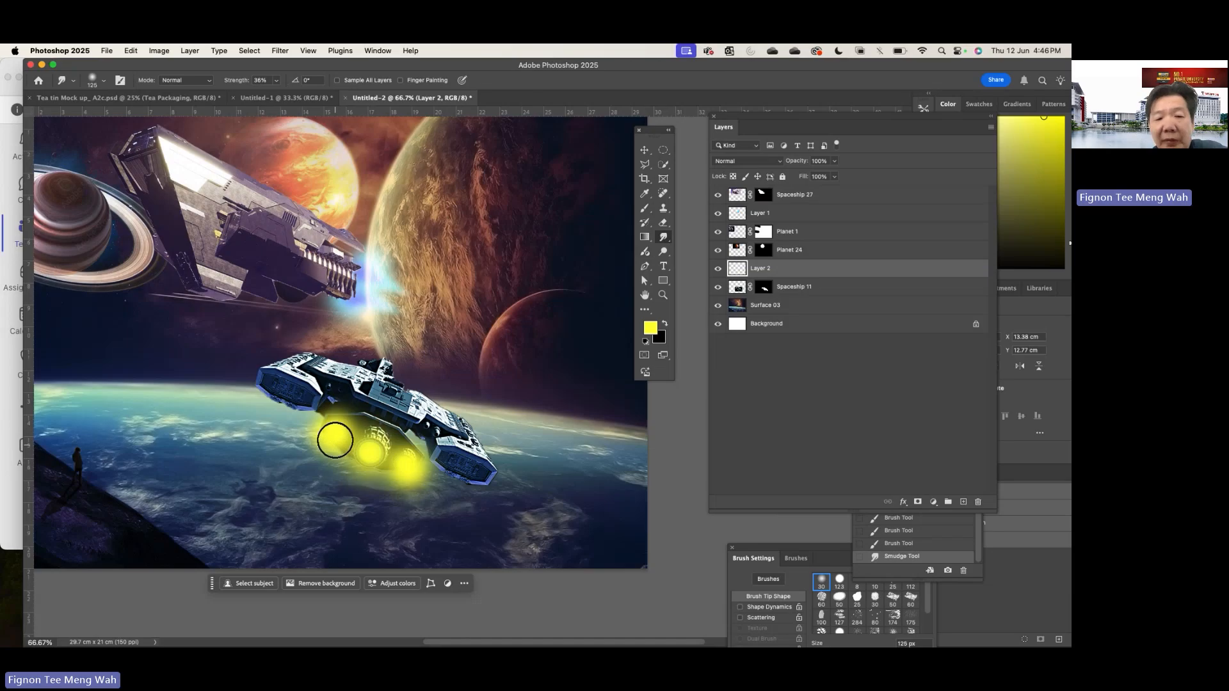
mouse_move(325, 450)
left_mouse_down()
mouse_move(311, 464)
mouse_move(373, 453)
mouse_move(357, 472)
mouse_move(359, 494)
mouse_move(410, 506)
left_mouse_up()
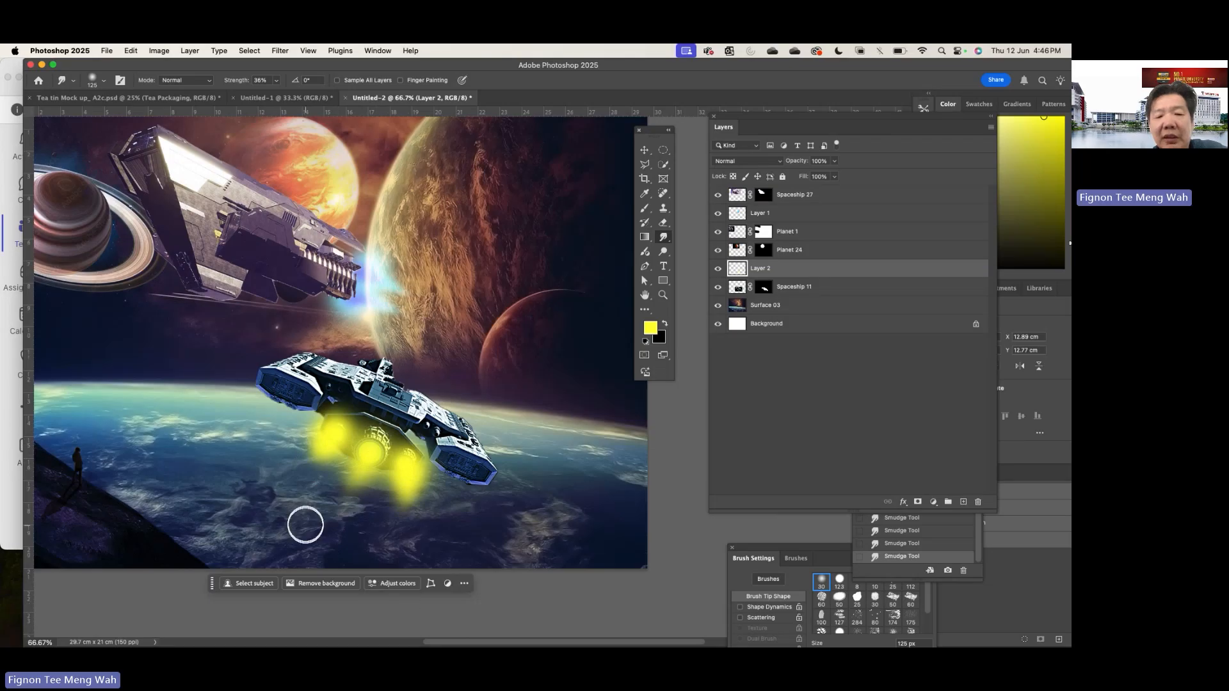
left_click_drag(333, 439, 306, 473)
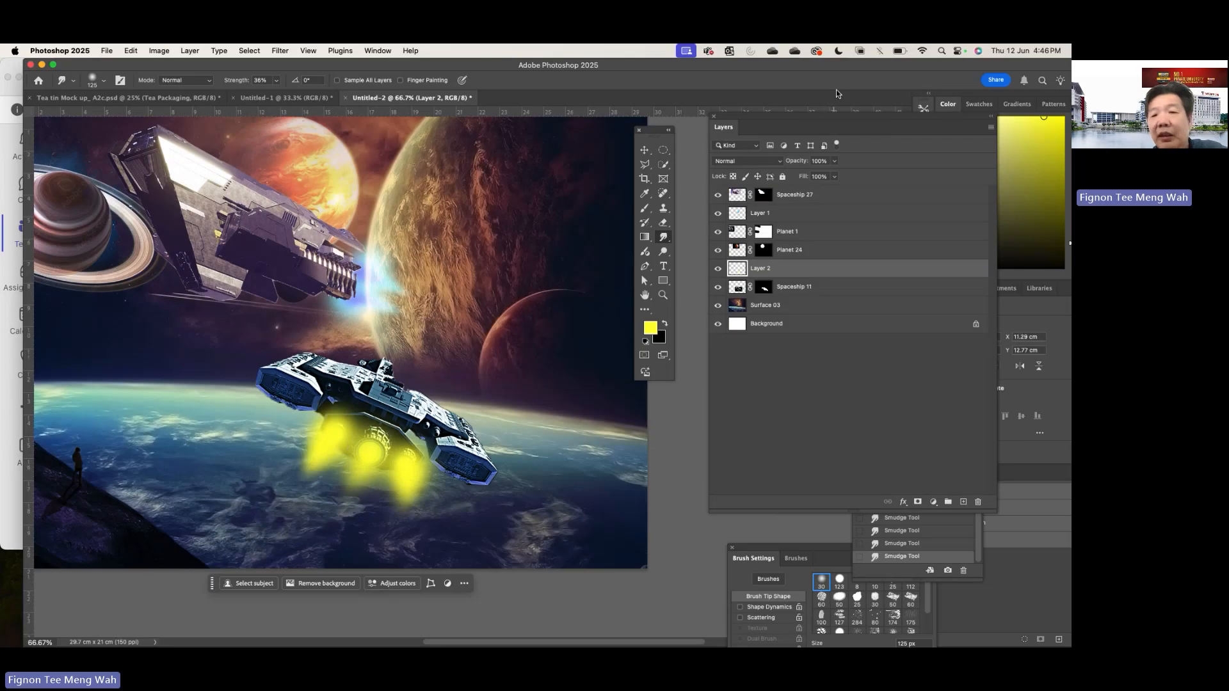
- Set the yellow engine glow layer, Layer 2, to the Screen blend mode with 83% opacity
left_click(778, 163)
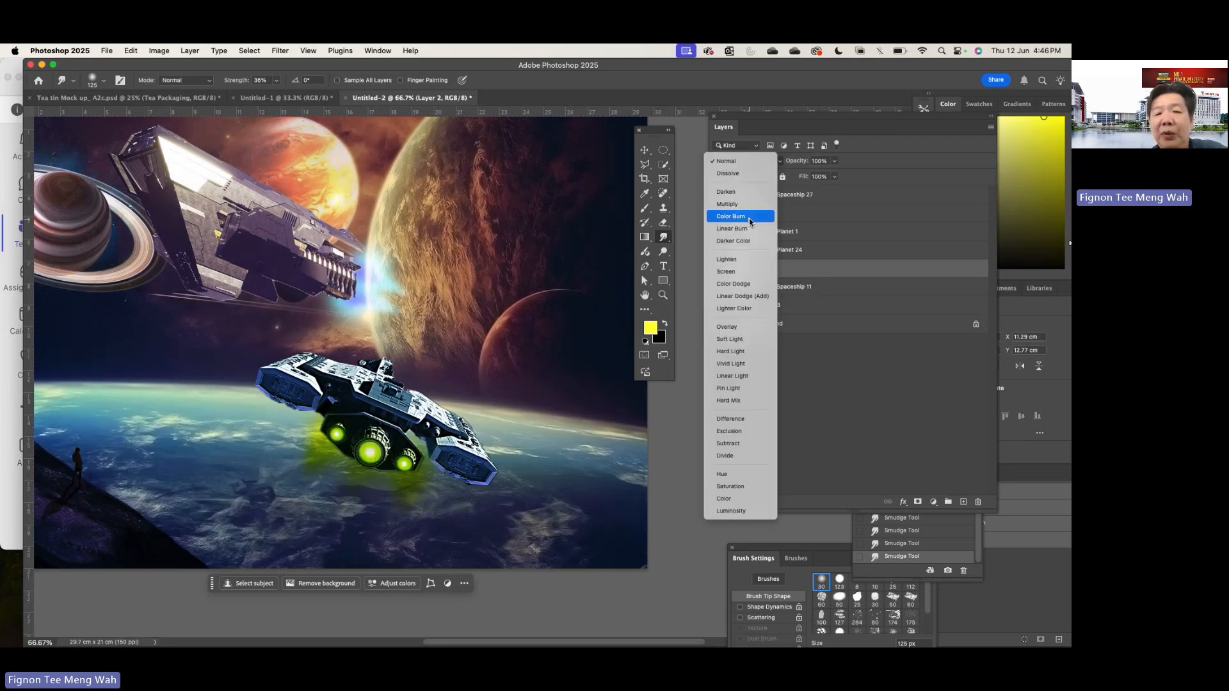
left_click(750, 273)
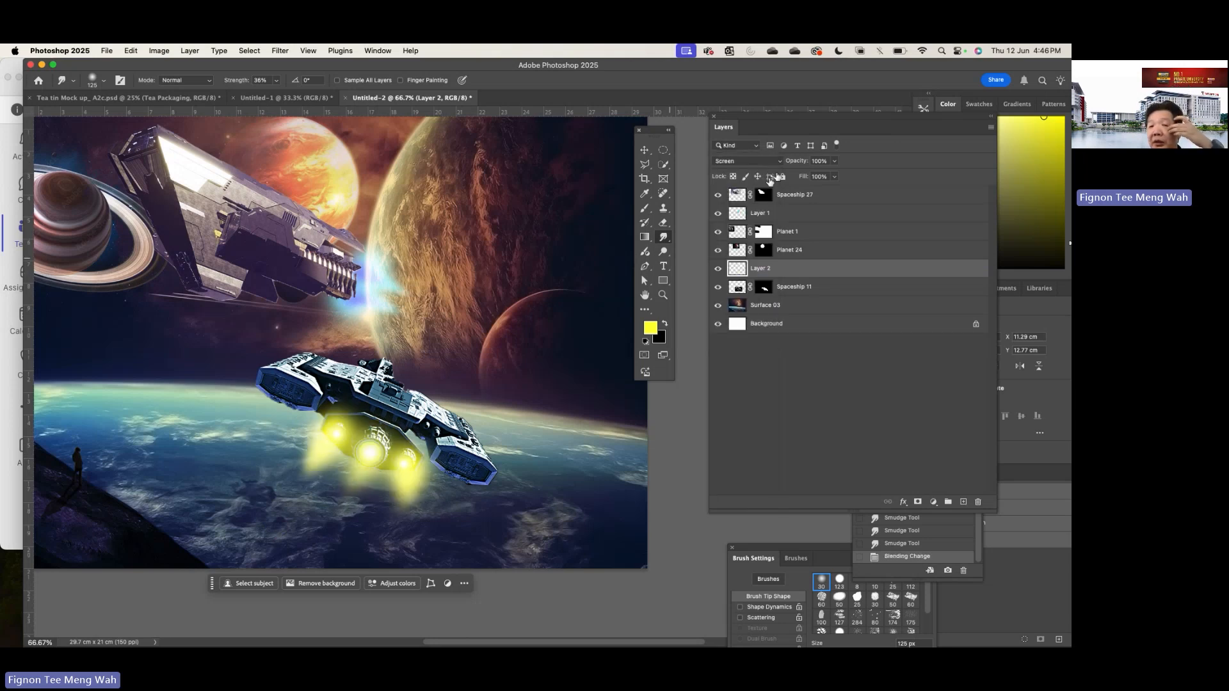
left_click(834, 161)
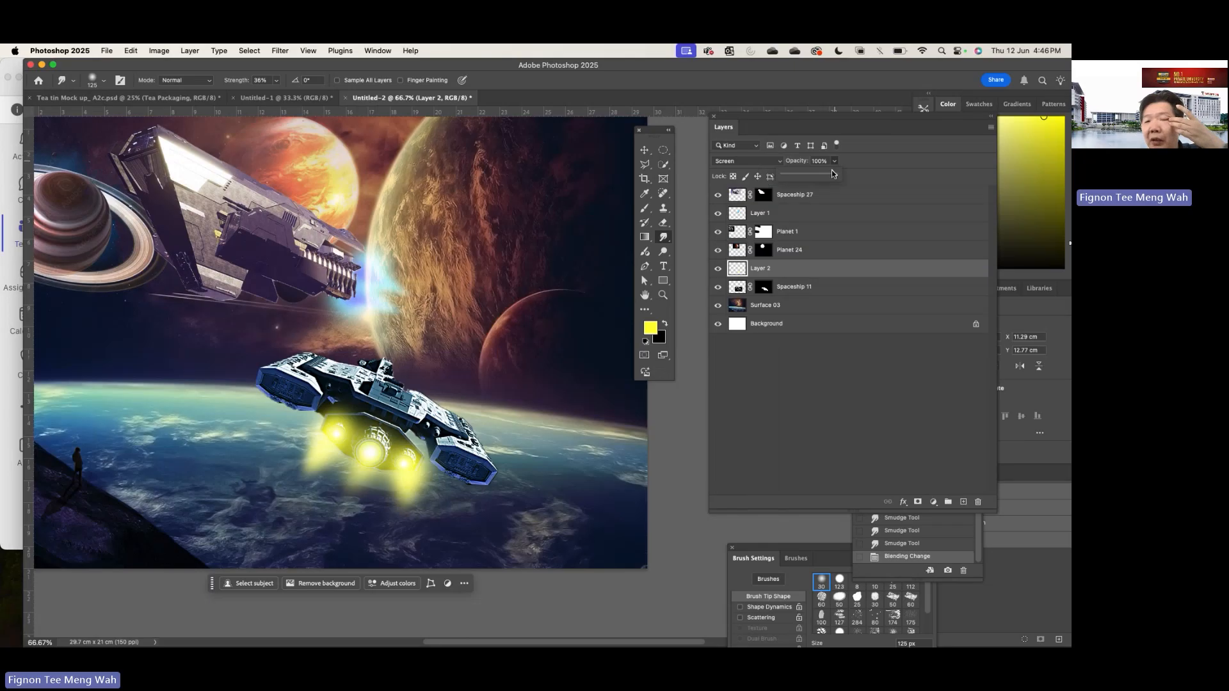
left_click_drag(835, 176, 826, 180)
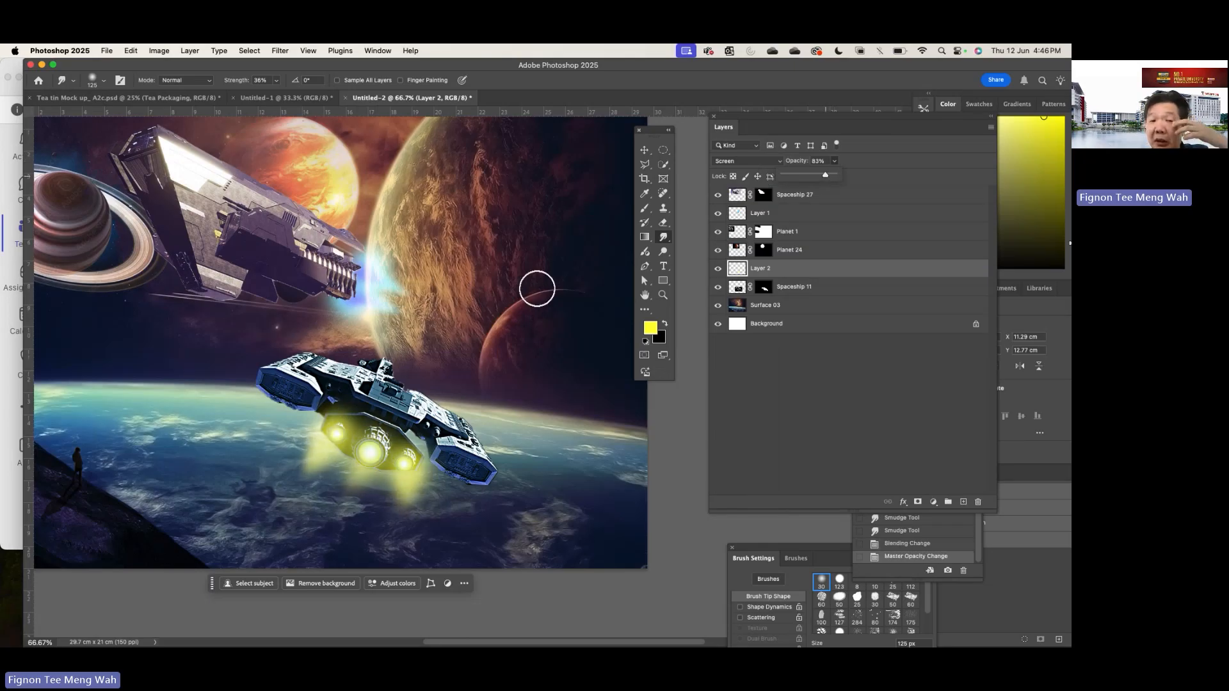
- Move Layer 2 and Spaceship 11 together to the right, placing the ship at about X 14.11 cm, Y 11.4 cm
scroll(537, 289, "down", 2)
scroll(537, 289, "left", 2)
scroll(537, 288, "up", 1)
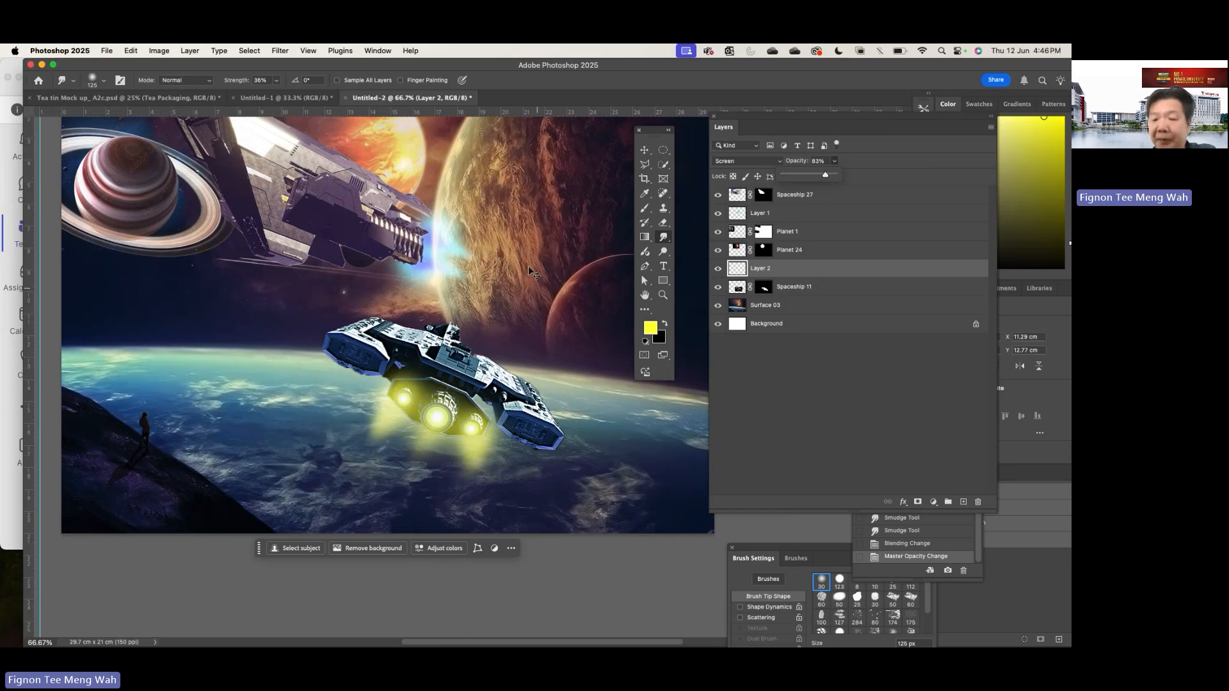
key("super+minus")
key("super+minus")
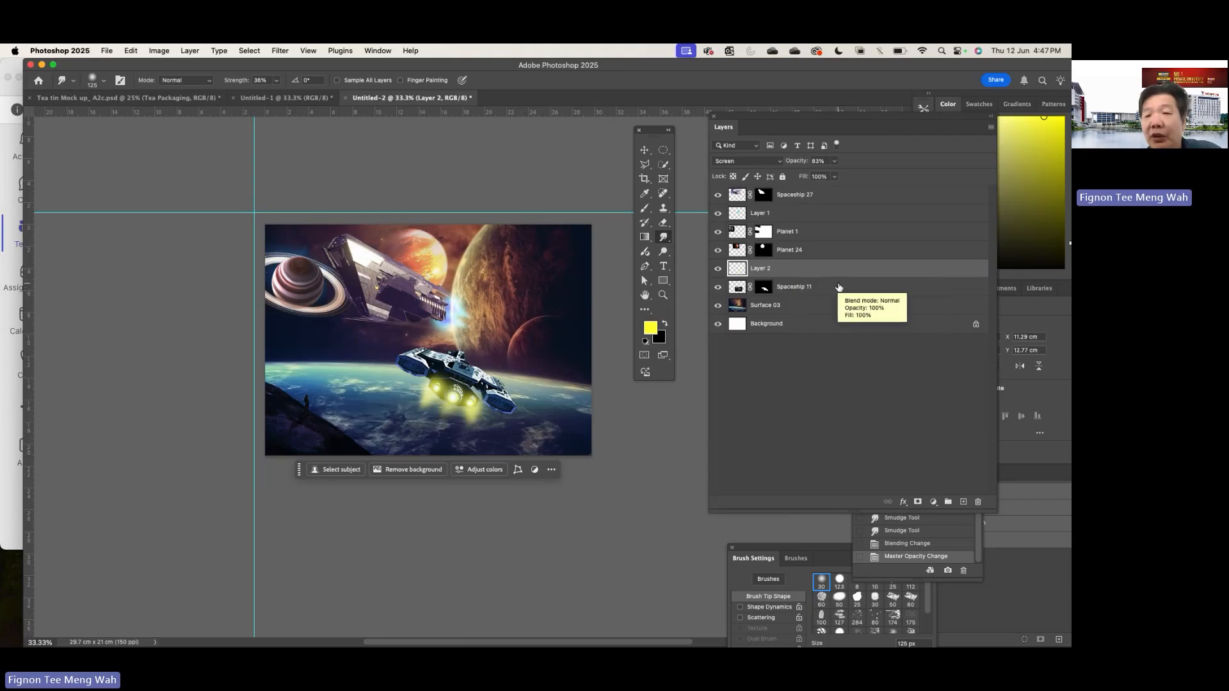
left_click(835, 287, "shift")
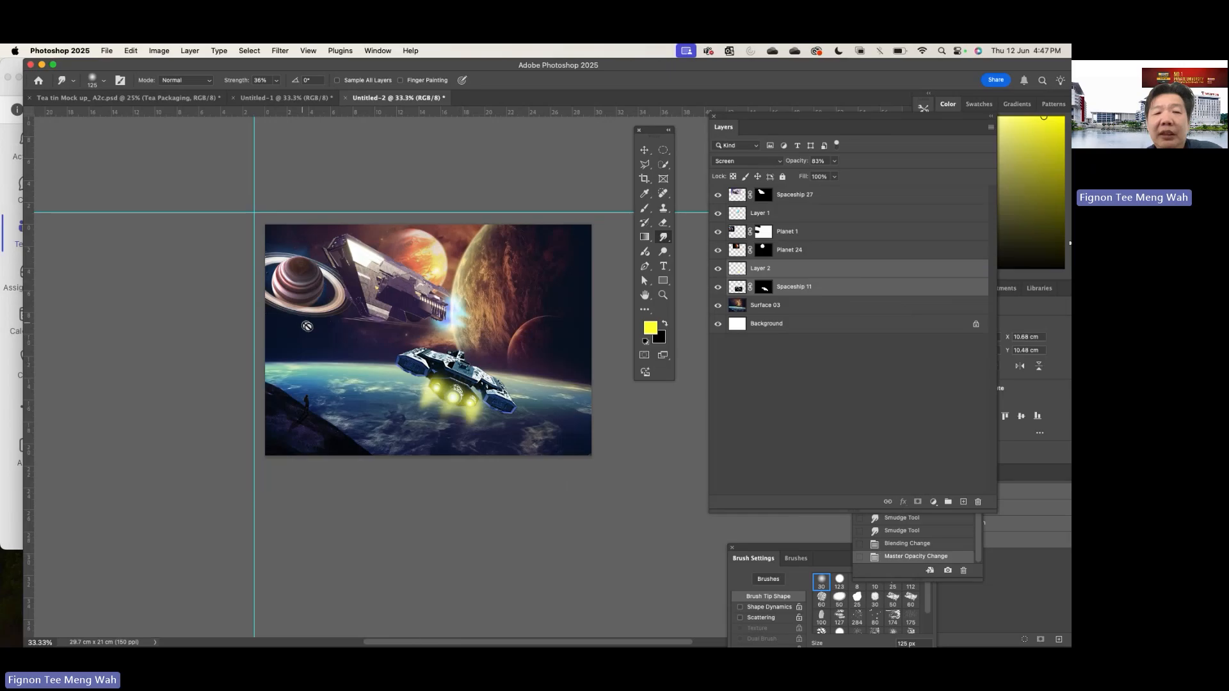
left_click(646, 151)
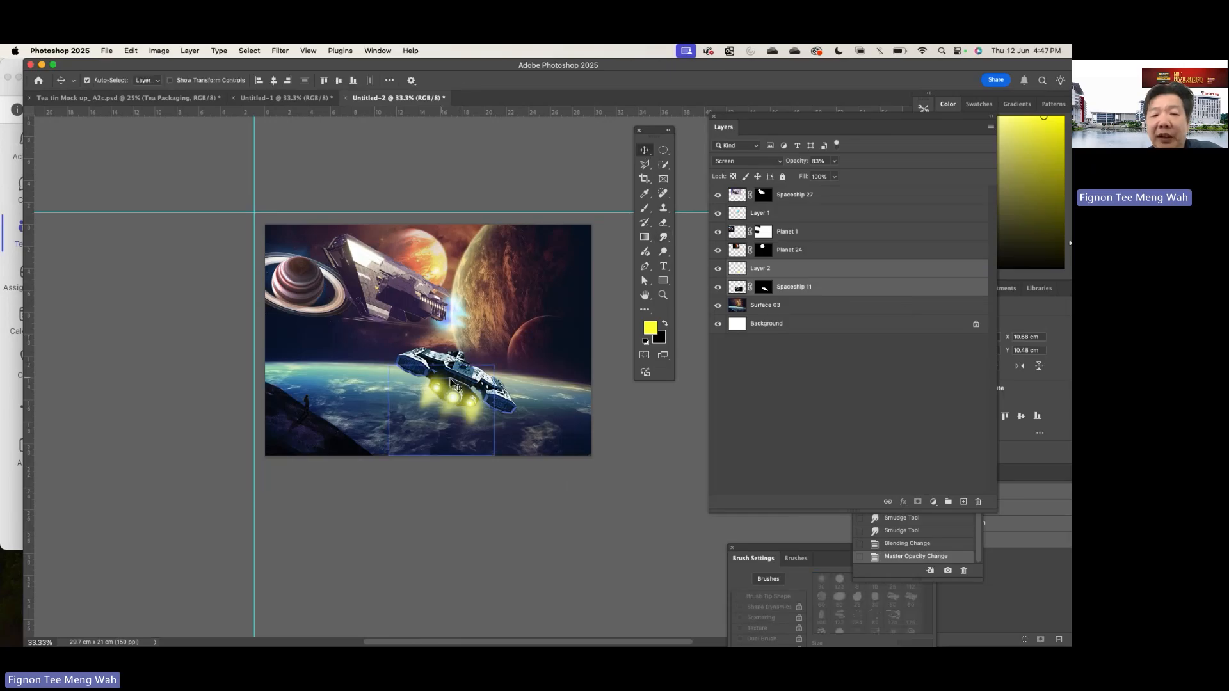
mouse_move(443, 386)
left_mouse_down()
mouse_move(444, 370)
mouse_move(371, 360)
mouse_move(372, 398)
mouse_move(493, 365)
mouse_move(510, 294)
mouse_move(495, 389)
left_mouse_up()
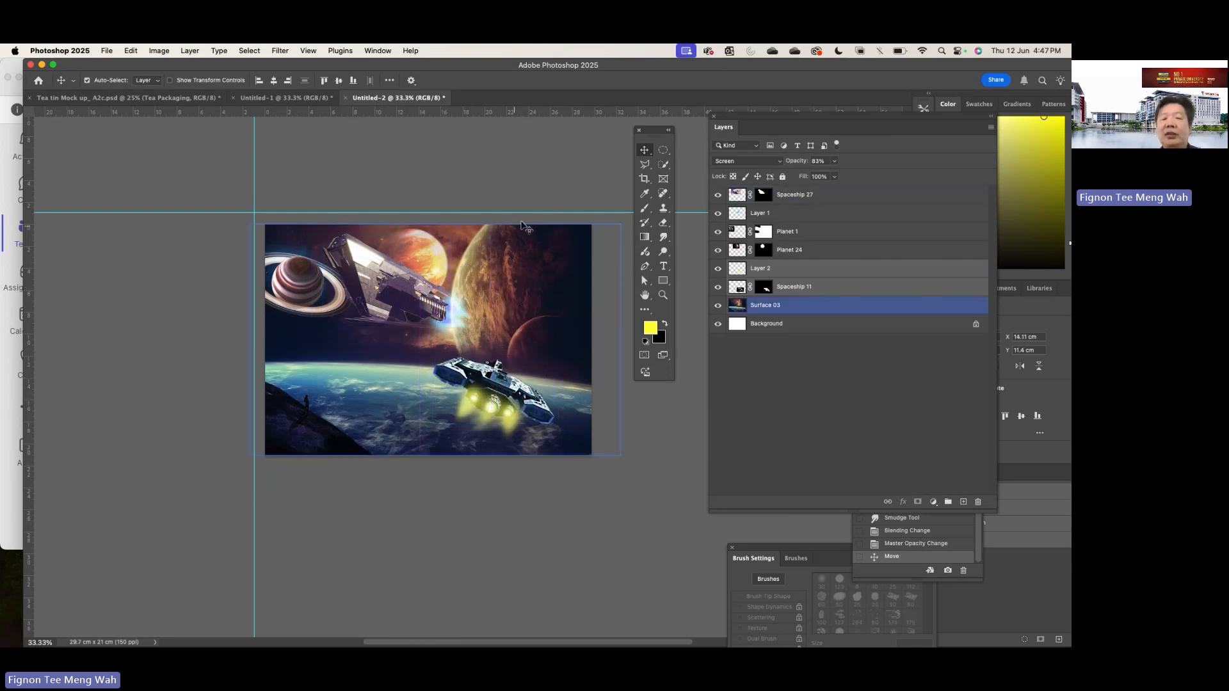
- Shift Spaceship 27 slightly left and align the blue engine glow on Layer 1 with its thrusters
mouse_move(397, 284)
left_mouse_down()
mouse_move(424, 270)
mouse_move(410, 270)
mouse_move(409, 287)
mouse_move(439, 288)
mouse_move(407, 271)
left_mouse_up()
left_click(460, 329)
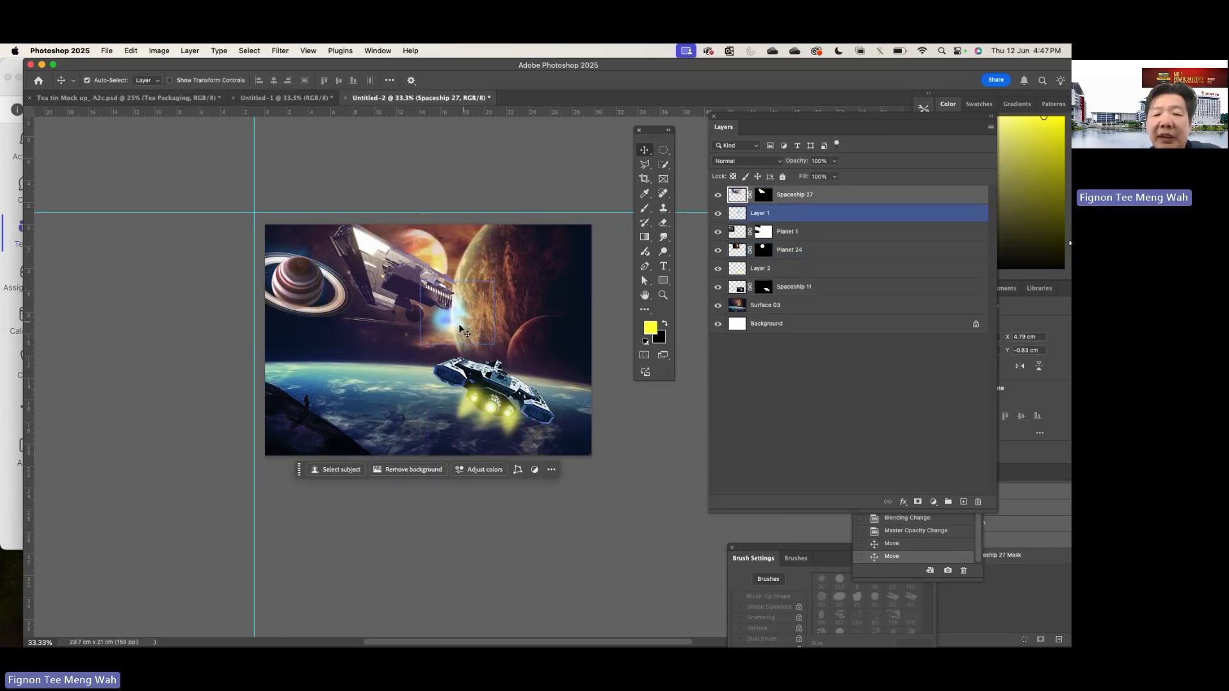
left_click_drag(456, 328, 507, 337)
left_click_drag(419, 296, 394, 296)
left_click_drag(502, 333, 441, 314)
left_click(529, 315)
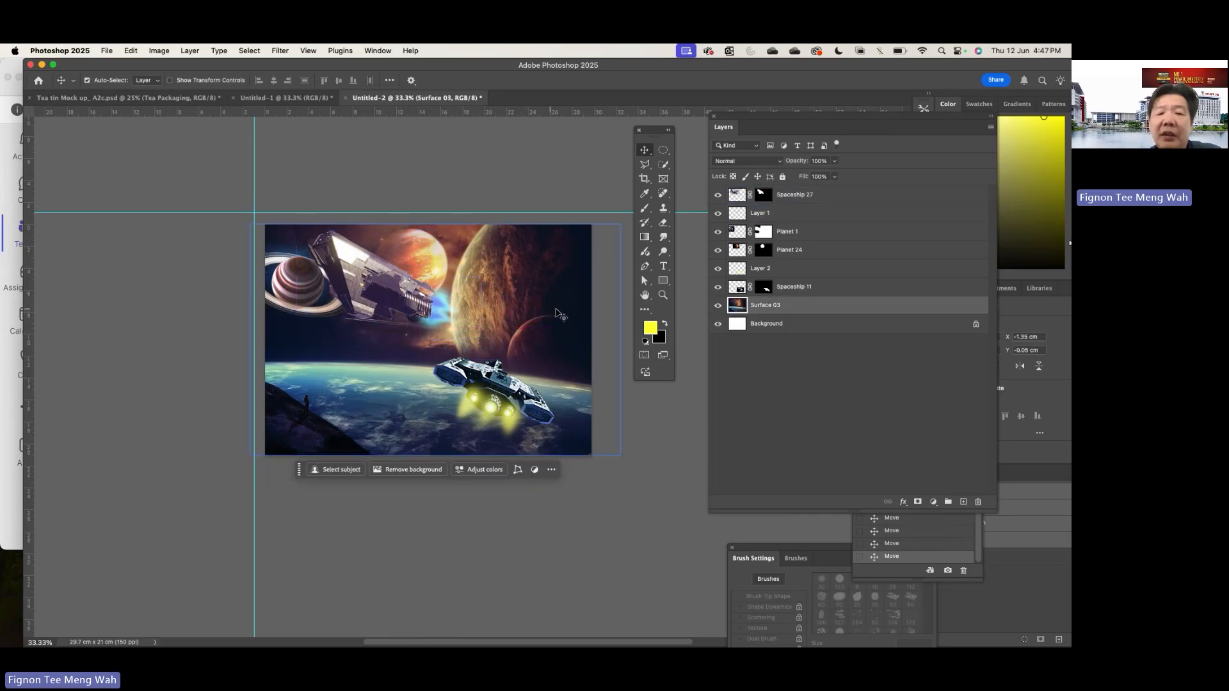
left_click(562, 171)
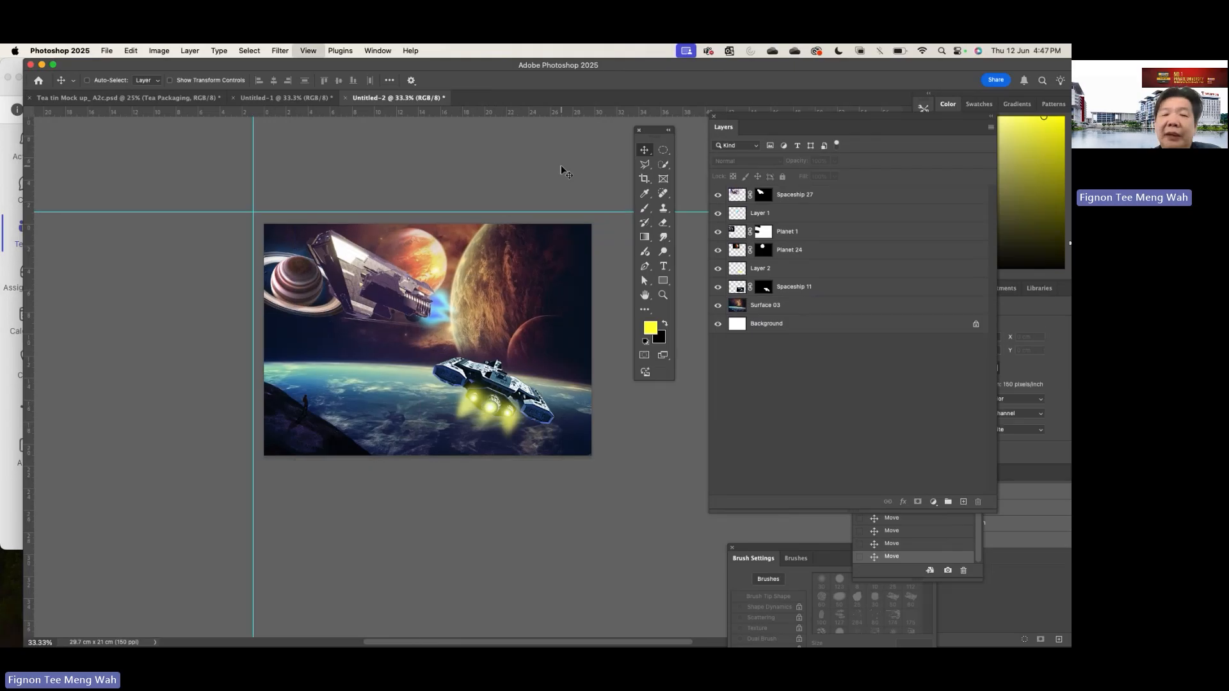
- Hide and show Spaceship 11 to examine how the ship and its glow sit in the composition
key("super+equal")
left_click_drag(654, 137, 674, 136)
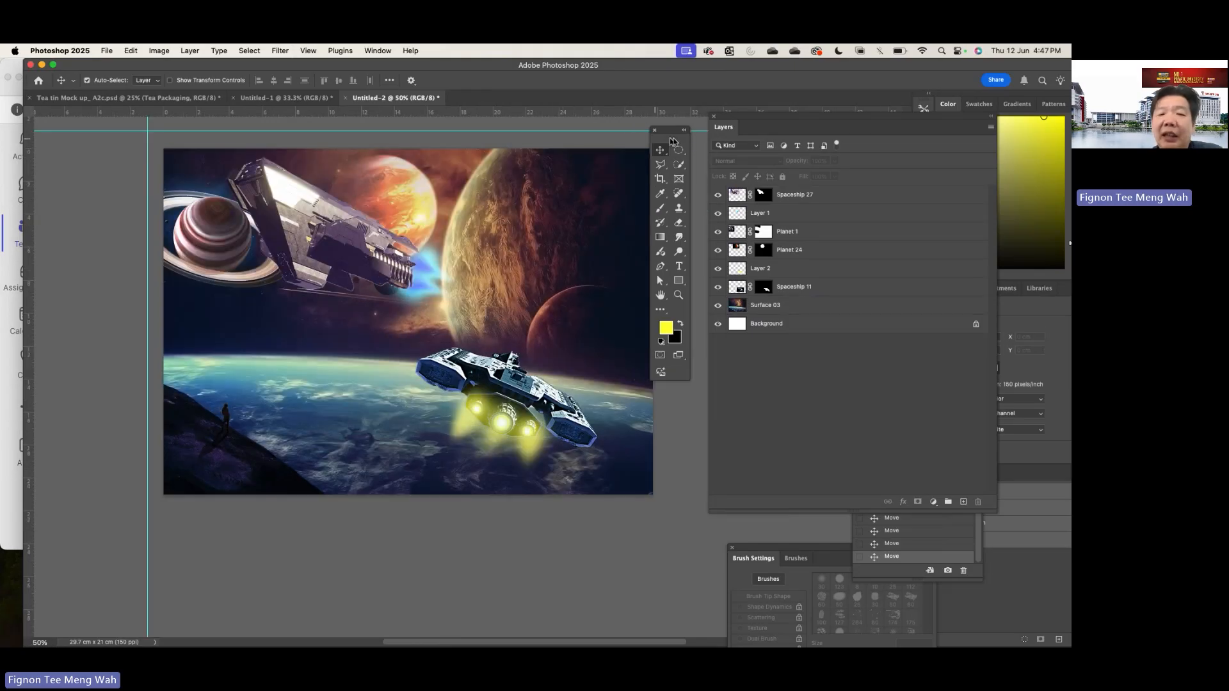
left_click(736, 305)
left_click(730, 289)
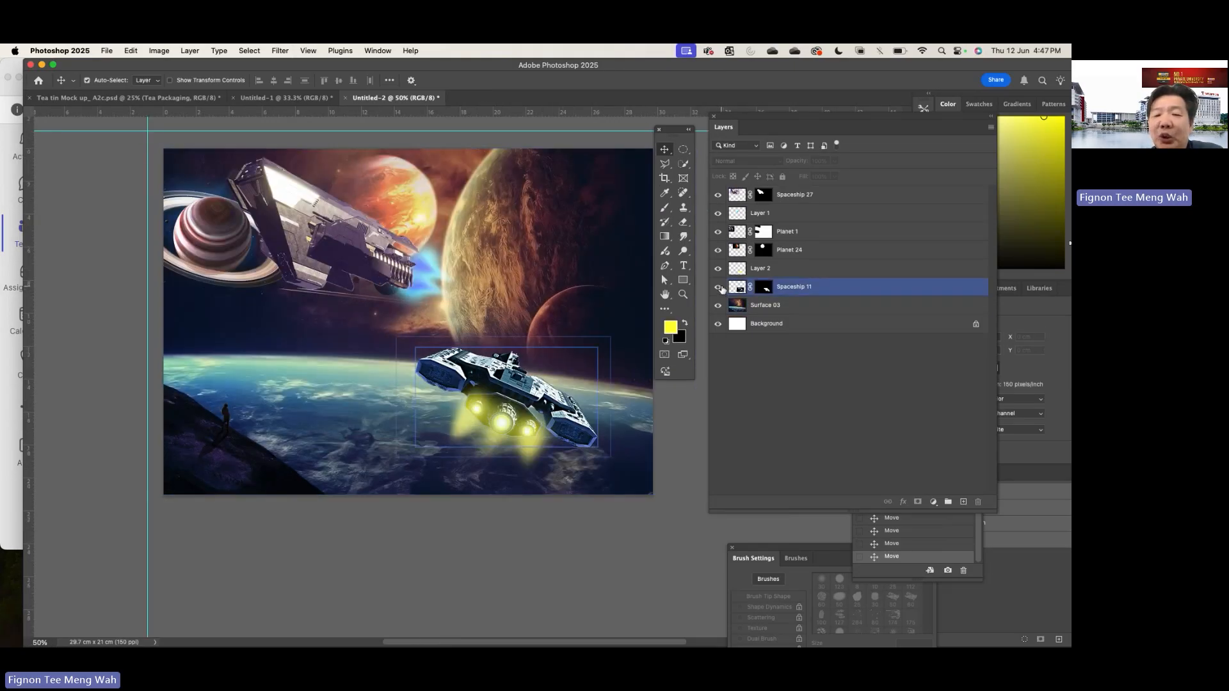
left_click(720, 287)
left_click(719, 287)
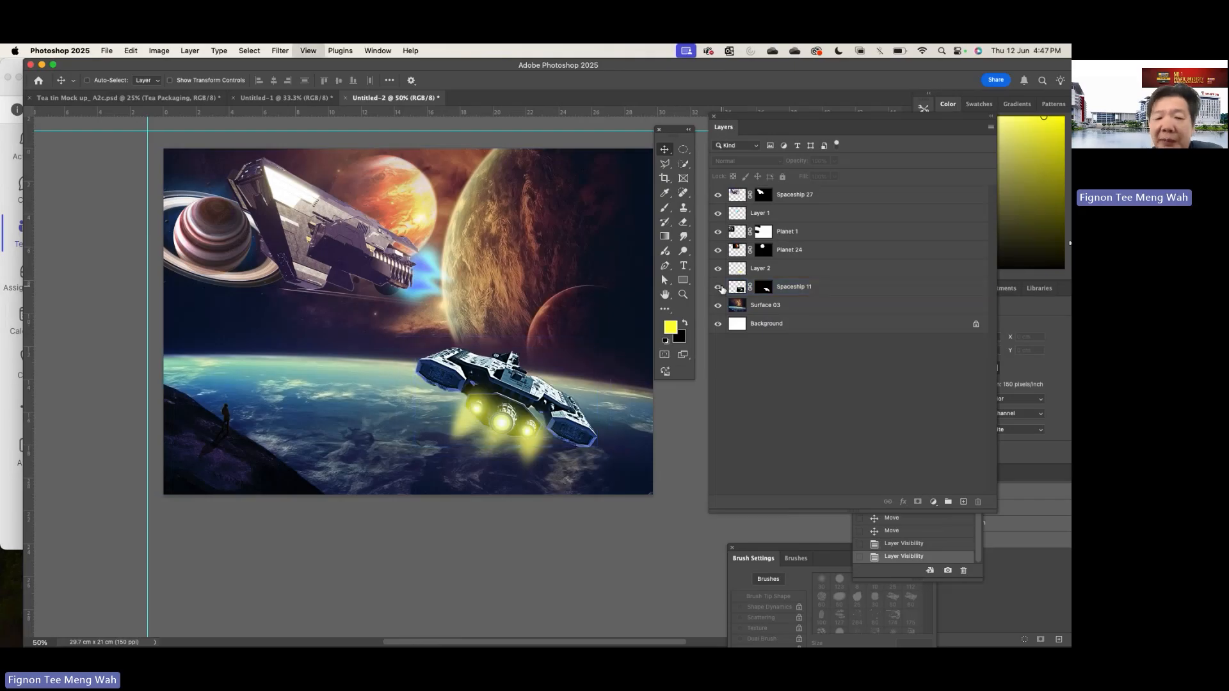
- Apply a Gaussian Blur with a 0.5 pixel radius to the Spaceship 11 layer
key("super+equal")
left_click(736, 304)
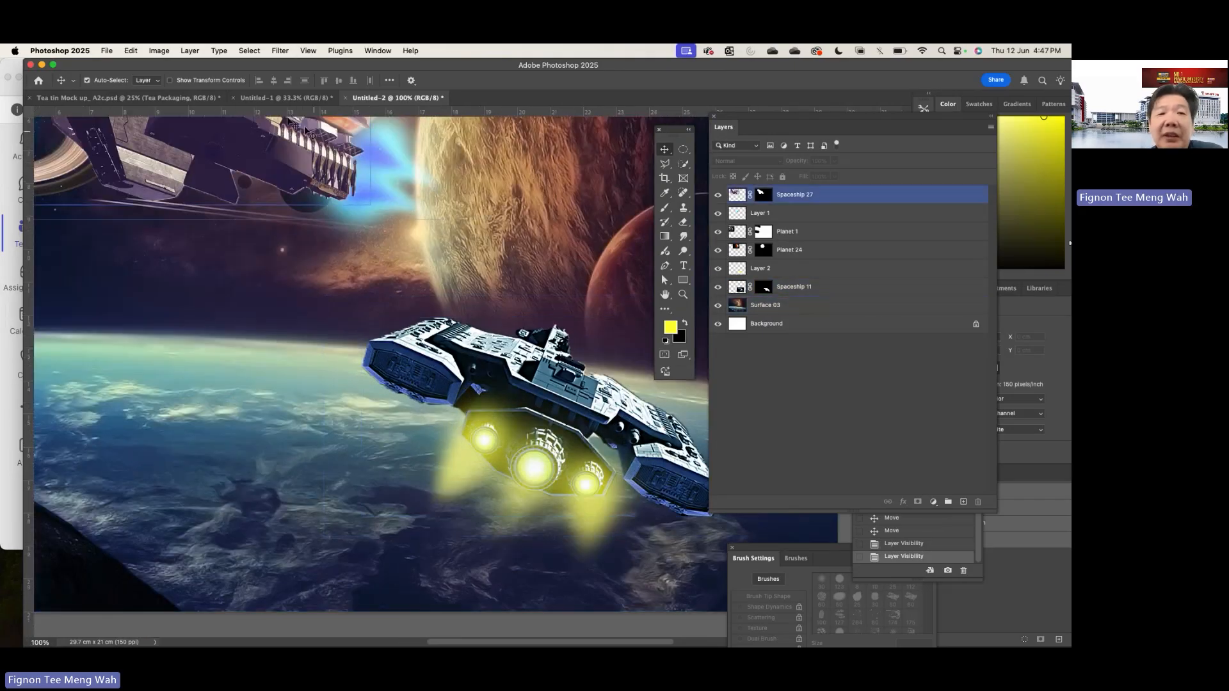
left_click(280, 54)
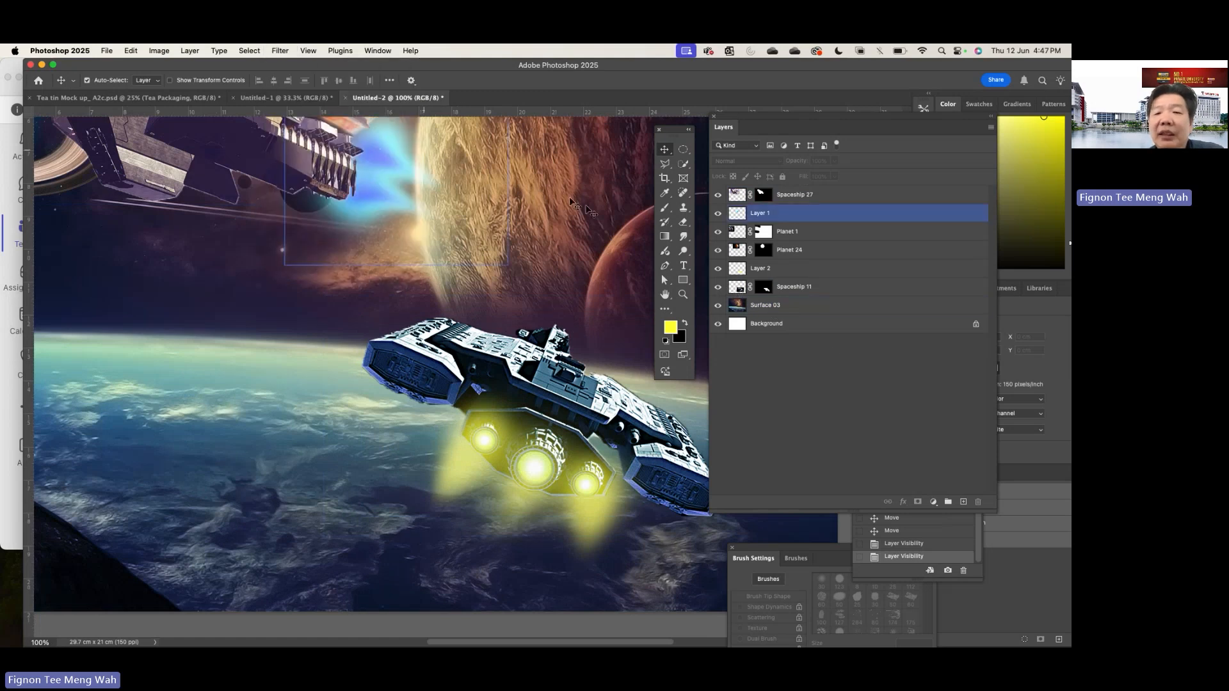
left_click(738, 288)
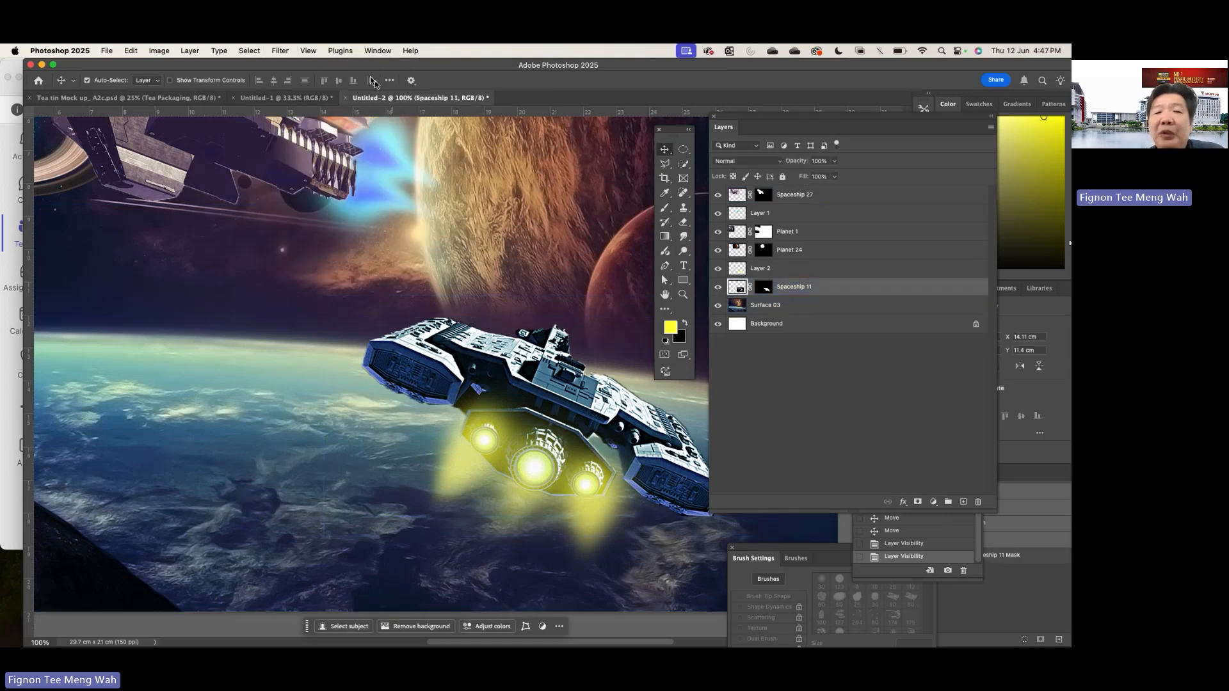
left_click(281, 51)
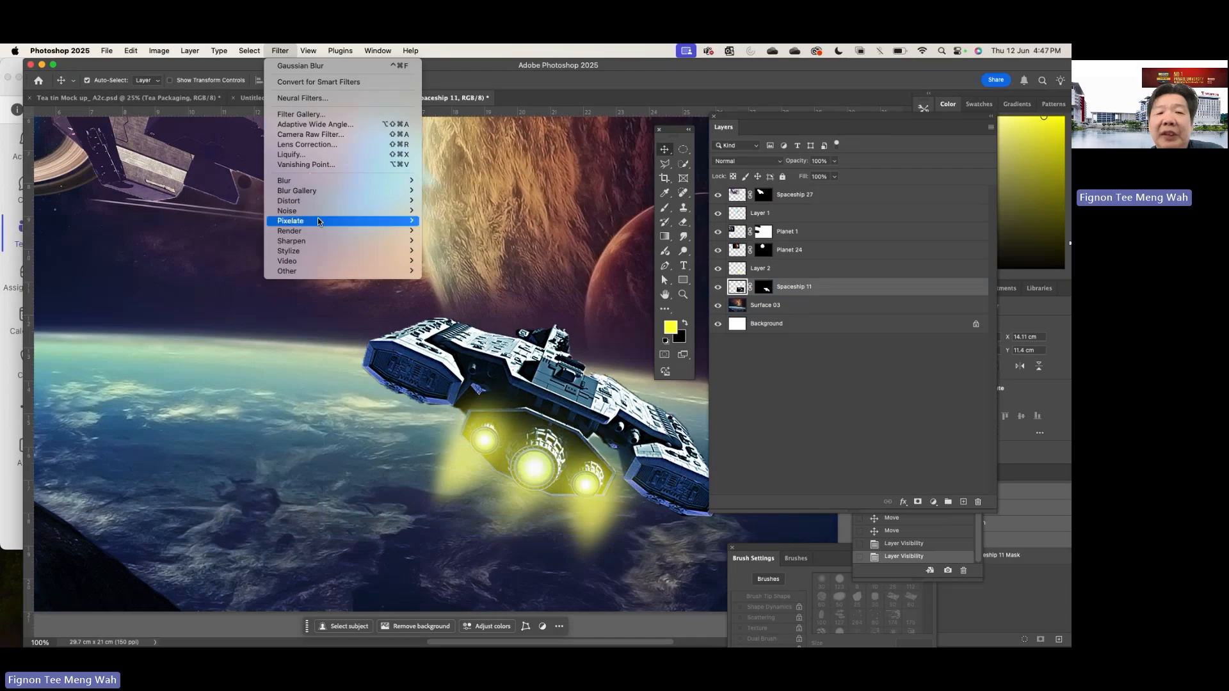
mouse_move(318, 183)
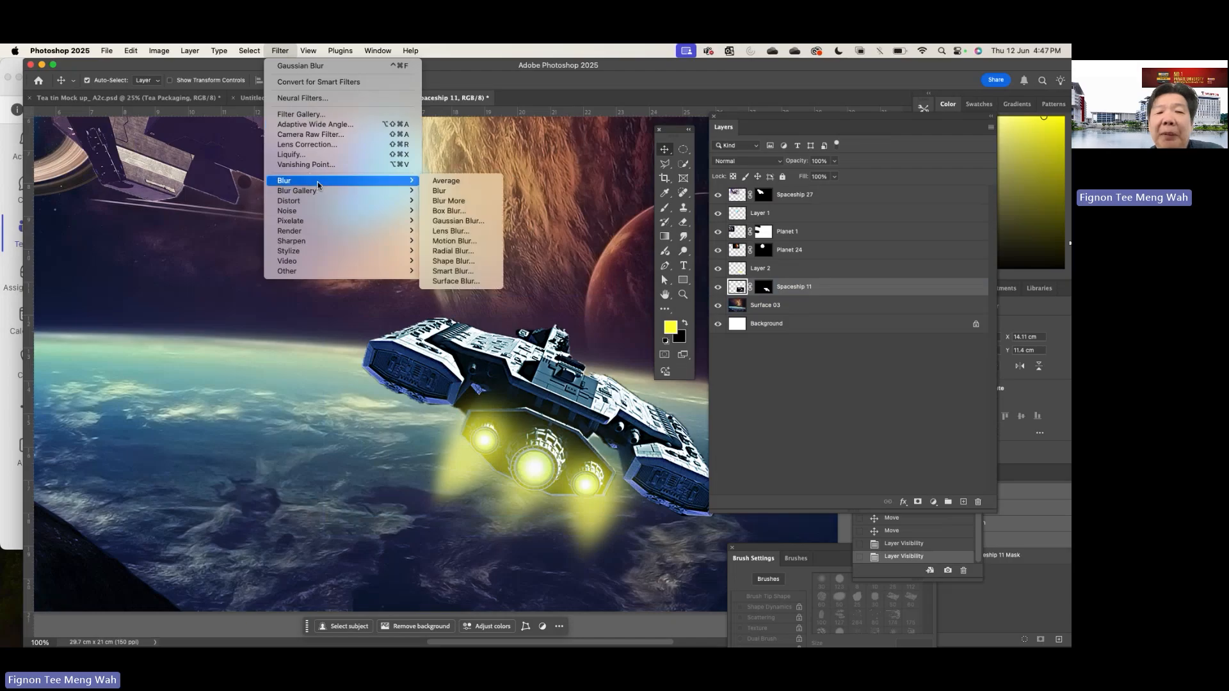
left_click(473, 222)
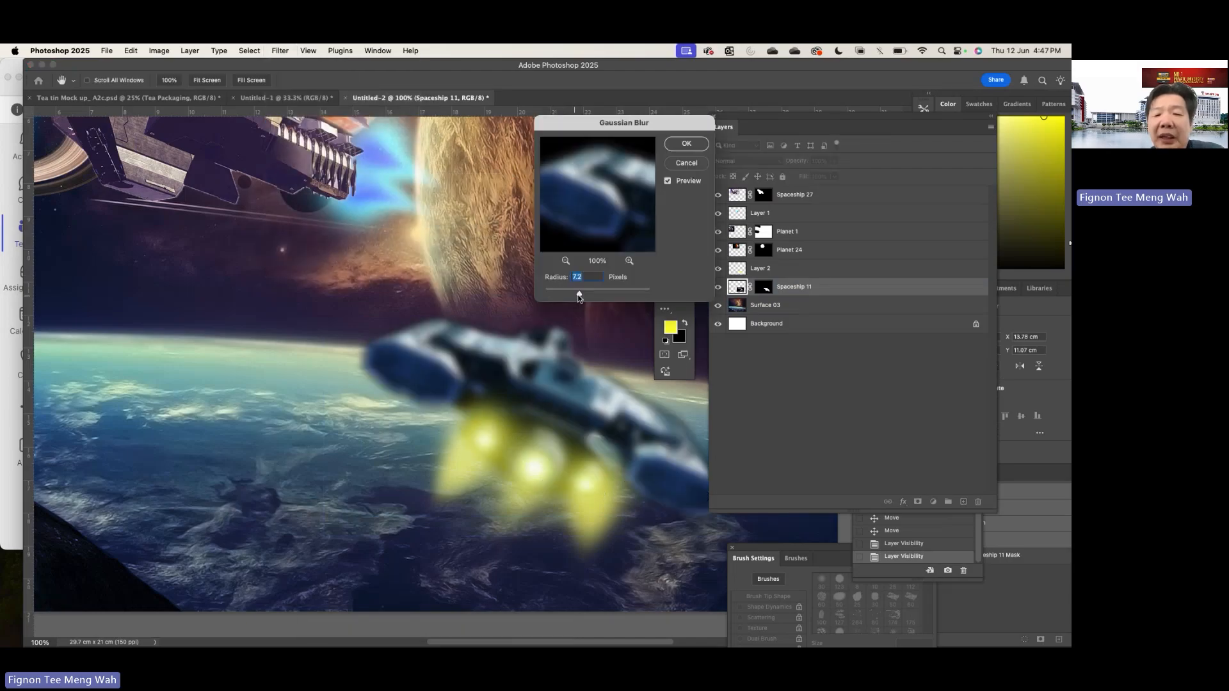
left_click_drag(578, 294, 546, 295)
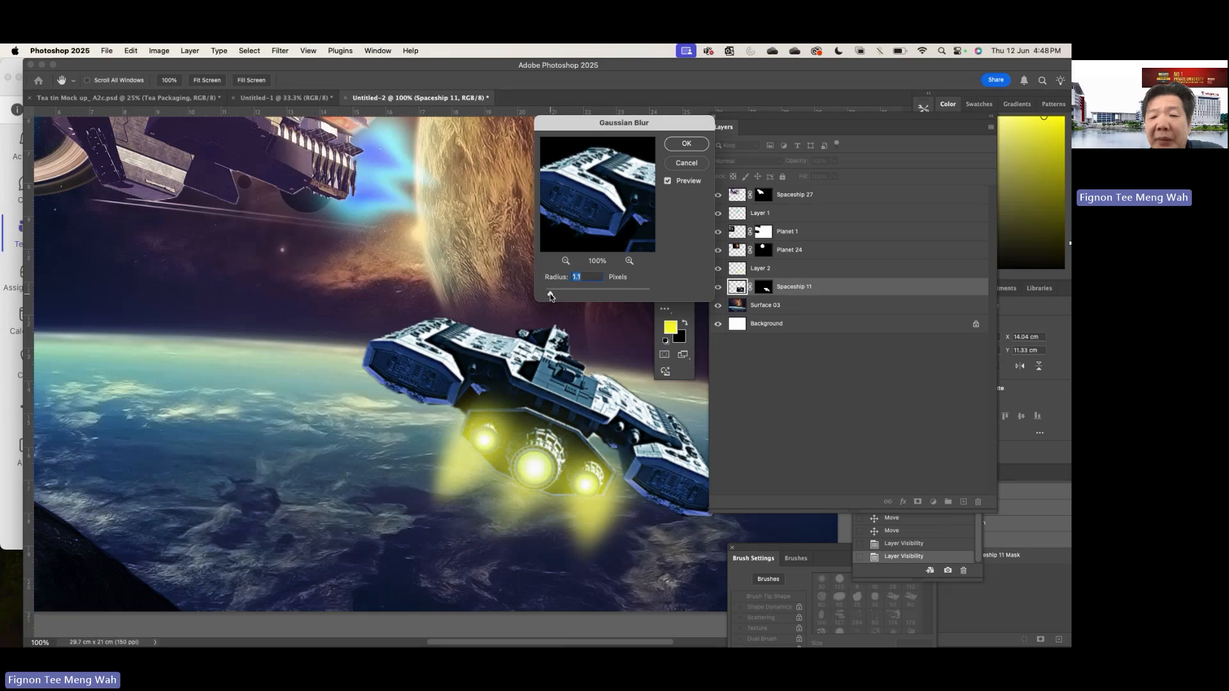
left_click_drag(547, 296, 548, 295)
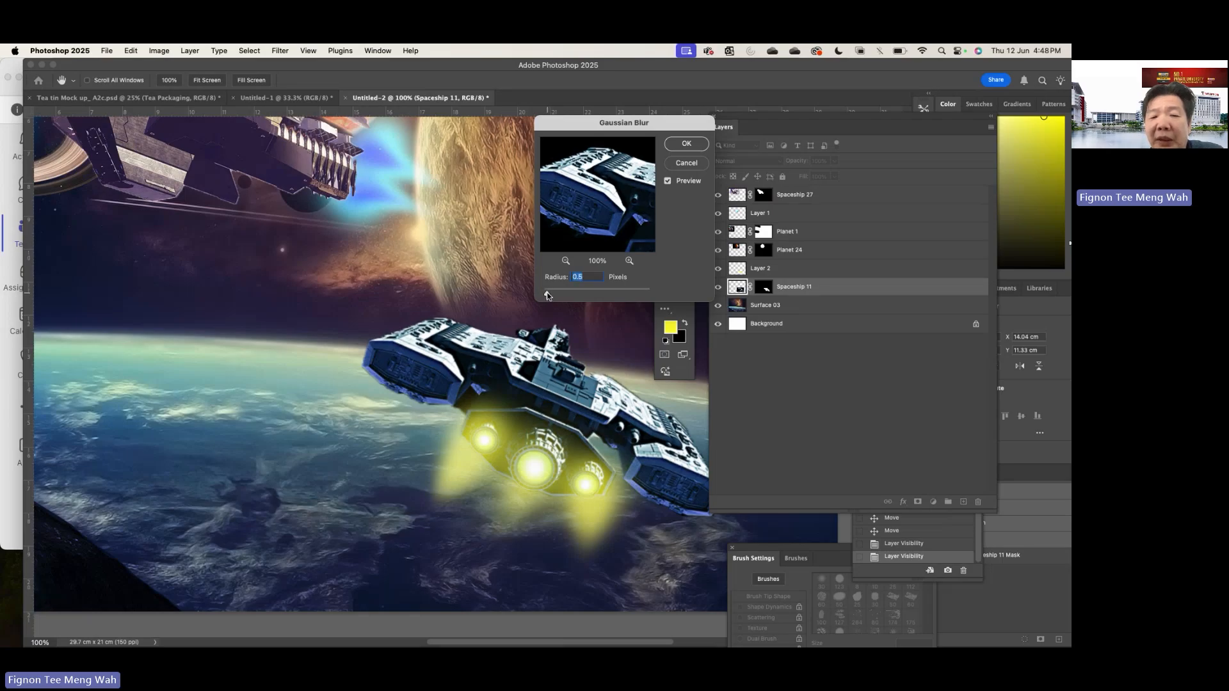
left_click(684, 143)
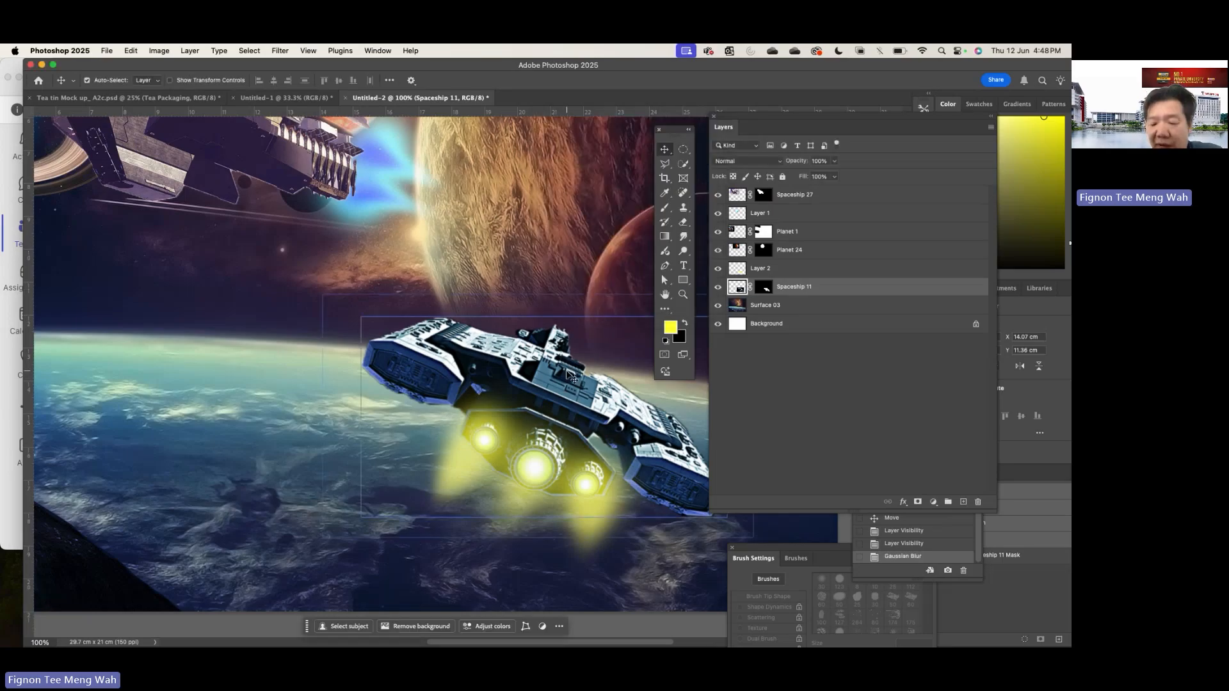
- Examine the whole composition with the interface panels hidden, enlarged to 66.7%, and bring the panels back
key("super+minus")
key("super+minus")
key("super+minus")
key("super+minus")
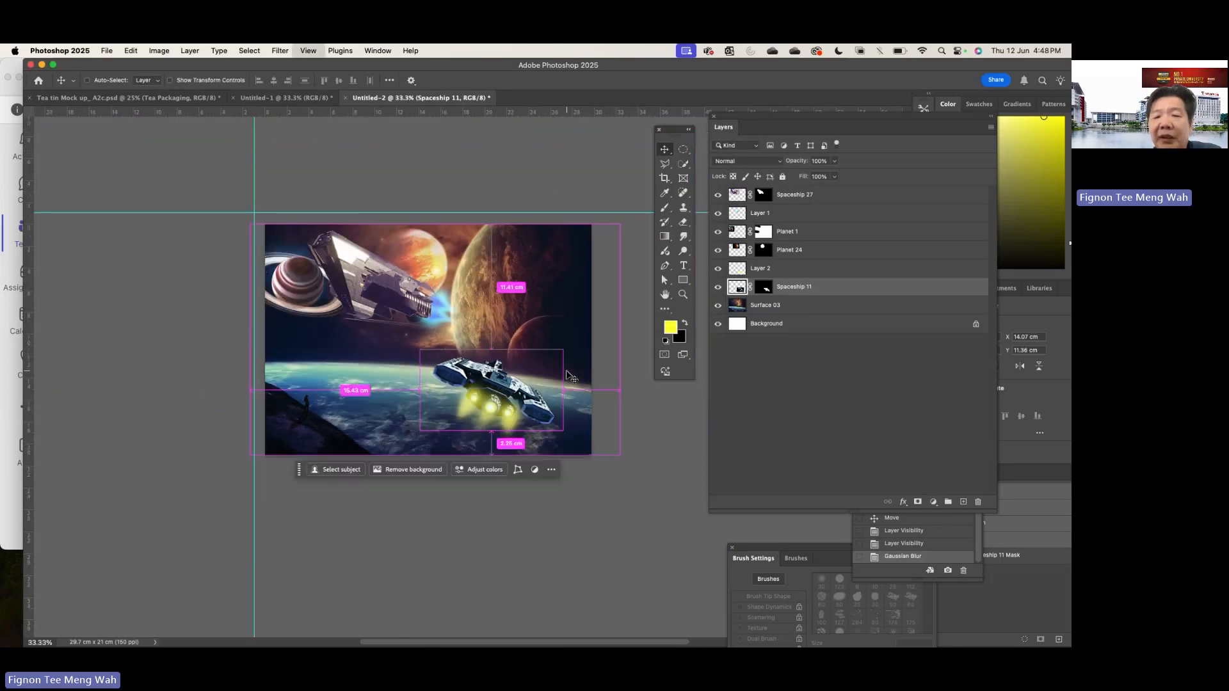
left_click(568, 376, "super")
key("Tab")
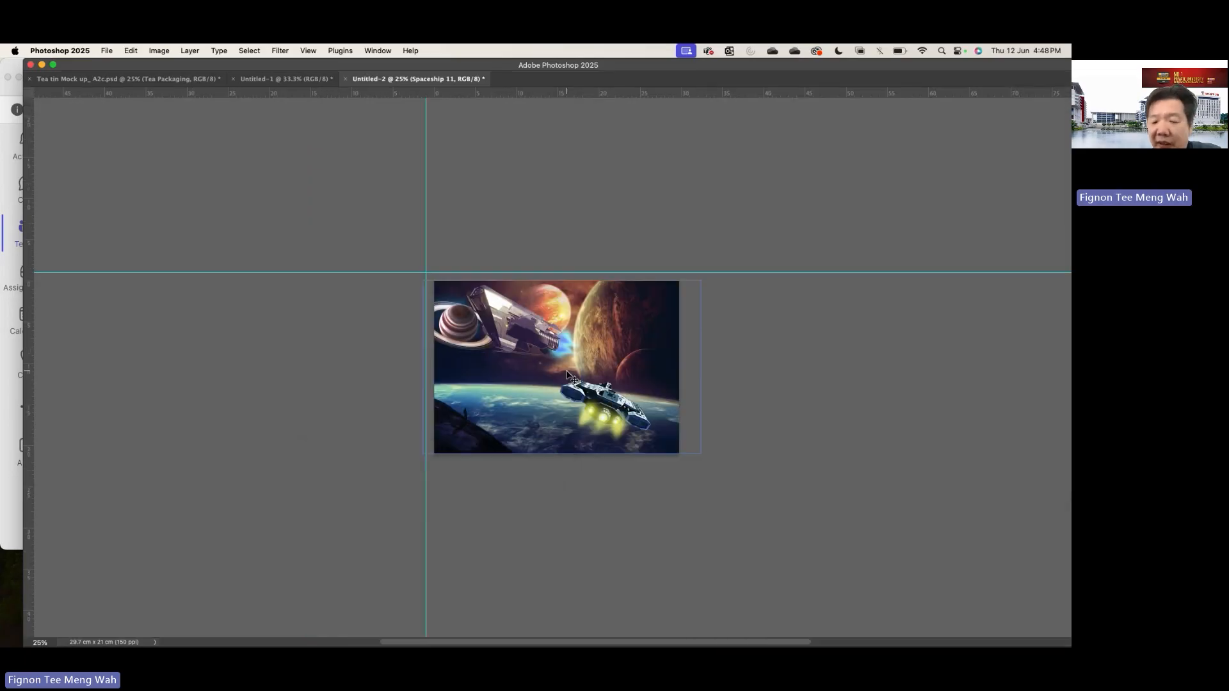
key("super+plus")
key("super+plus")
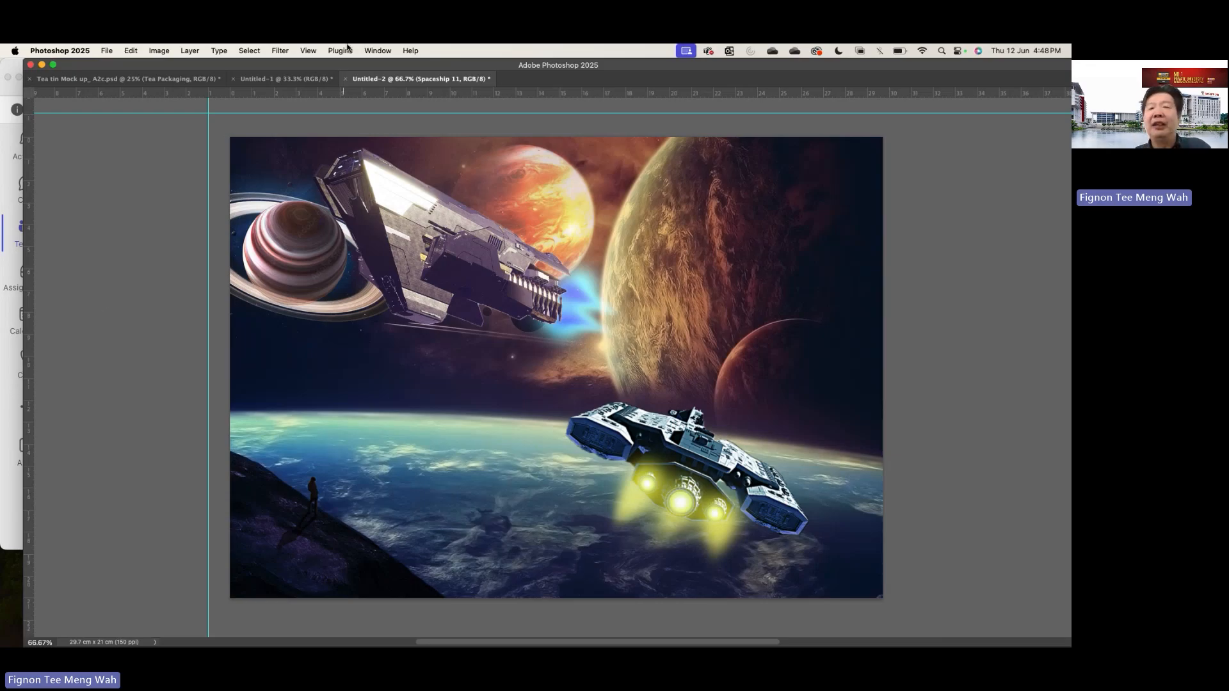
key("Tab")
- Nudge the Surface 03 background up and left, and reposition Planet 24 so it overlaps the edge of the large planet
left_click(497, 228)
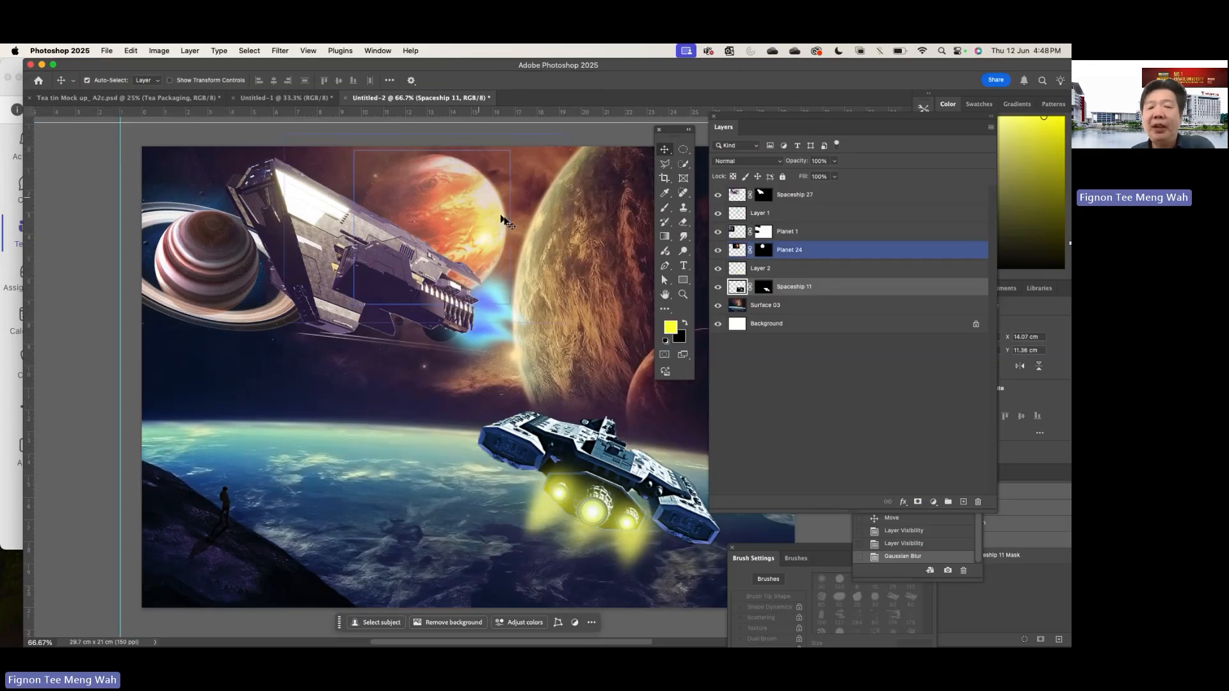
mouse_move(565, 196)
left_mouse_down()
mouse_move(544, 197)
mouse_move(597, 259)
mouse_move(548, 193)
mouse_move(554, 178)
mouse_move(550, 189)
left_mouse_up()
left_click_drag(439, 220, 539, 187)
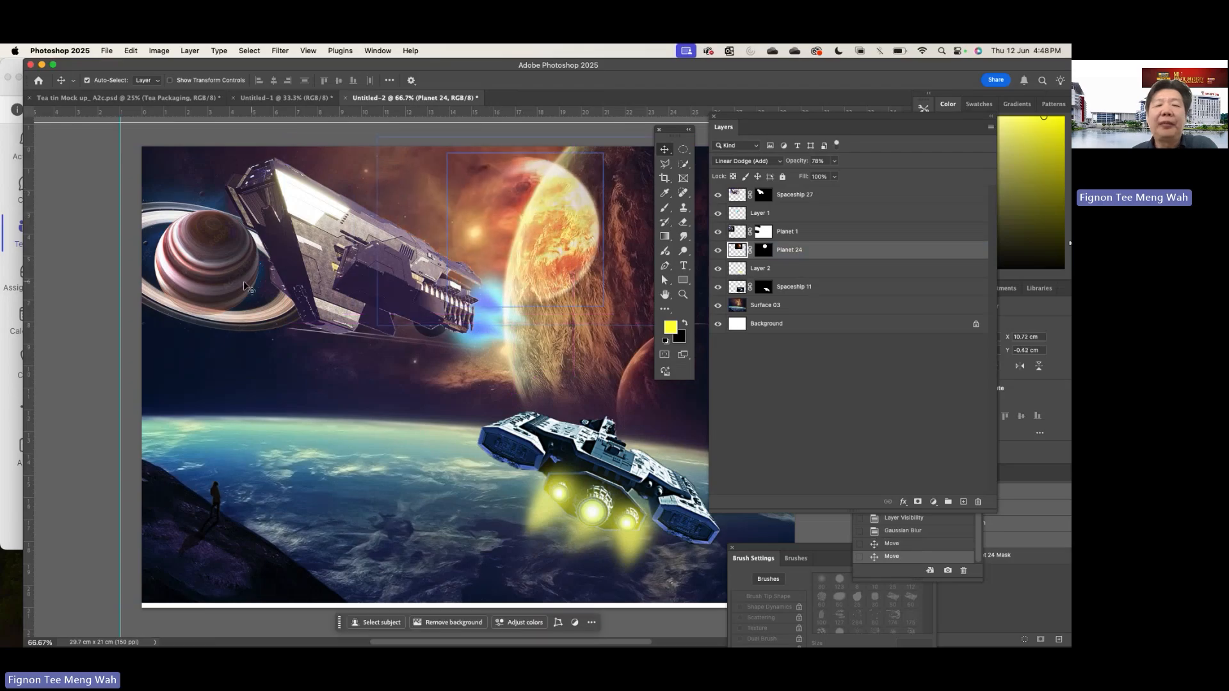
mouse_move(192, 251)
left_mouse_down()
mouse_move(237, 281)
mouse_move(263, 341)
mouse_move(217, 300)
mouse_move(191, 236)
left_mouse_up()
left_click(526, 219)
left_click_drag(526, 218, 485, 219)
- Move Planet 1 down onto the blue horizon, at about X 0.24 cm, Y 8.16 cm, and set its blend mode to Normal
left_click_drag(221, 250, 336, 426)
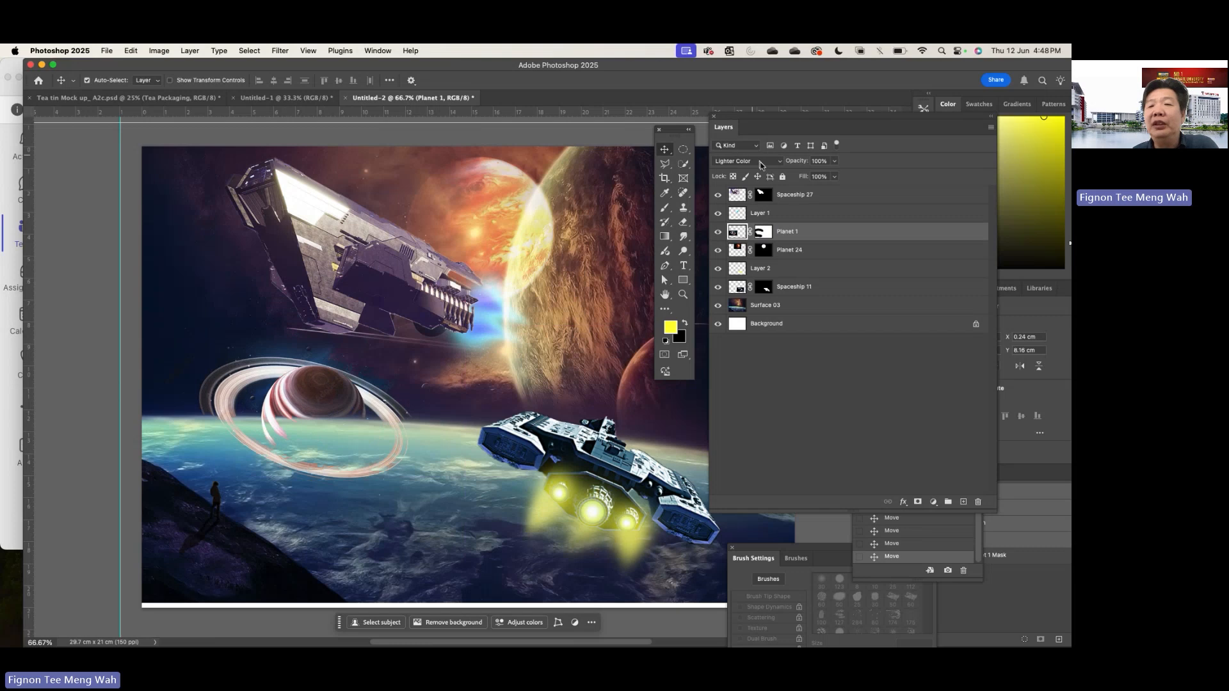
left_click(760, 164)
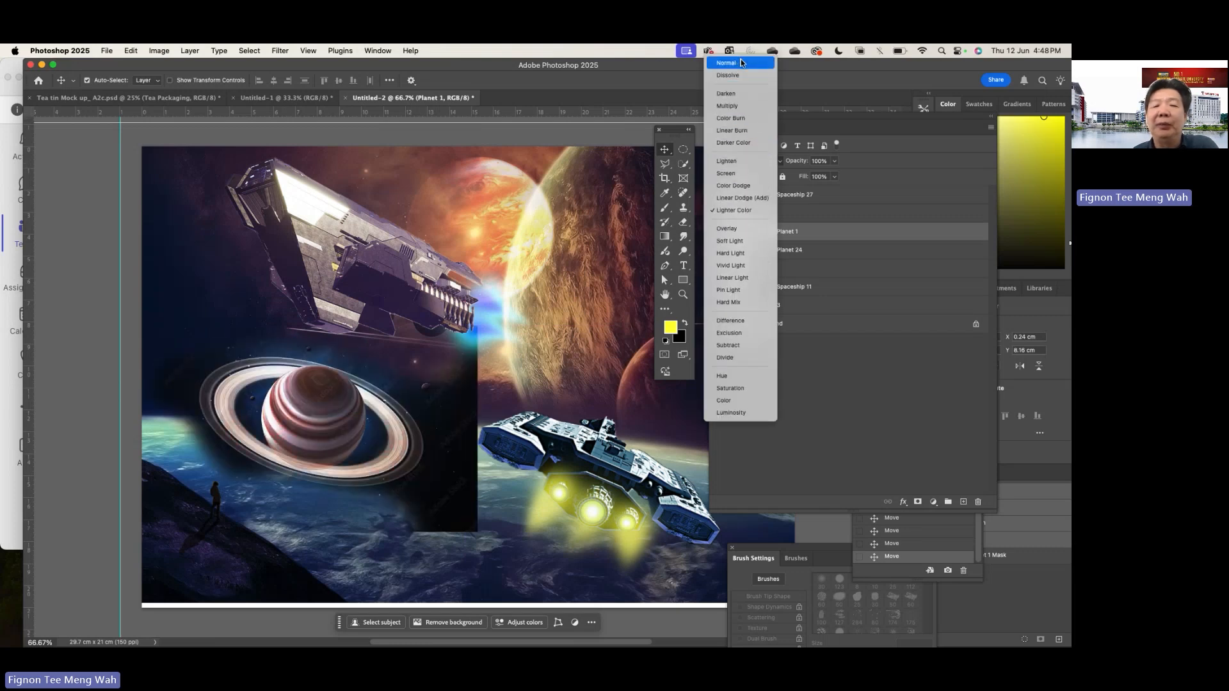
left_click(741, 62)
- Move Planet 1 back behind Spaceship 27, at about X -4.27 cm, Y -0.81 cm, and set its blend mode to Lighten
left_click_drag(324, 422, 301, 259)
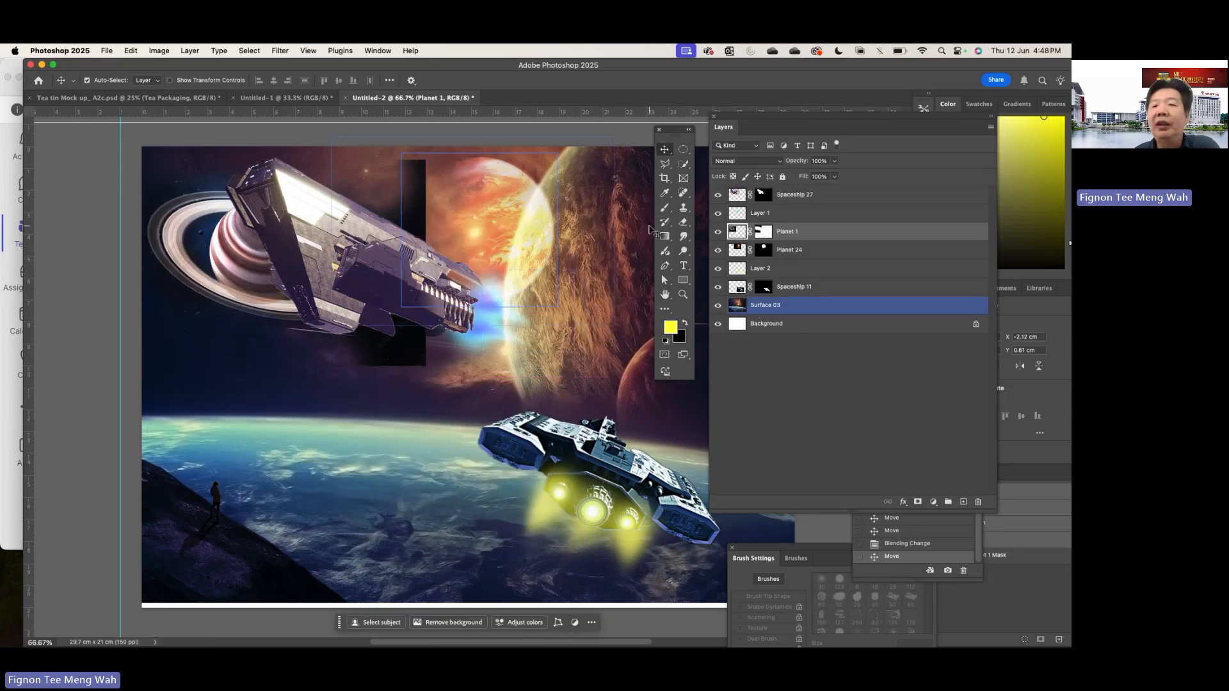
left_click(764, 166)
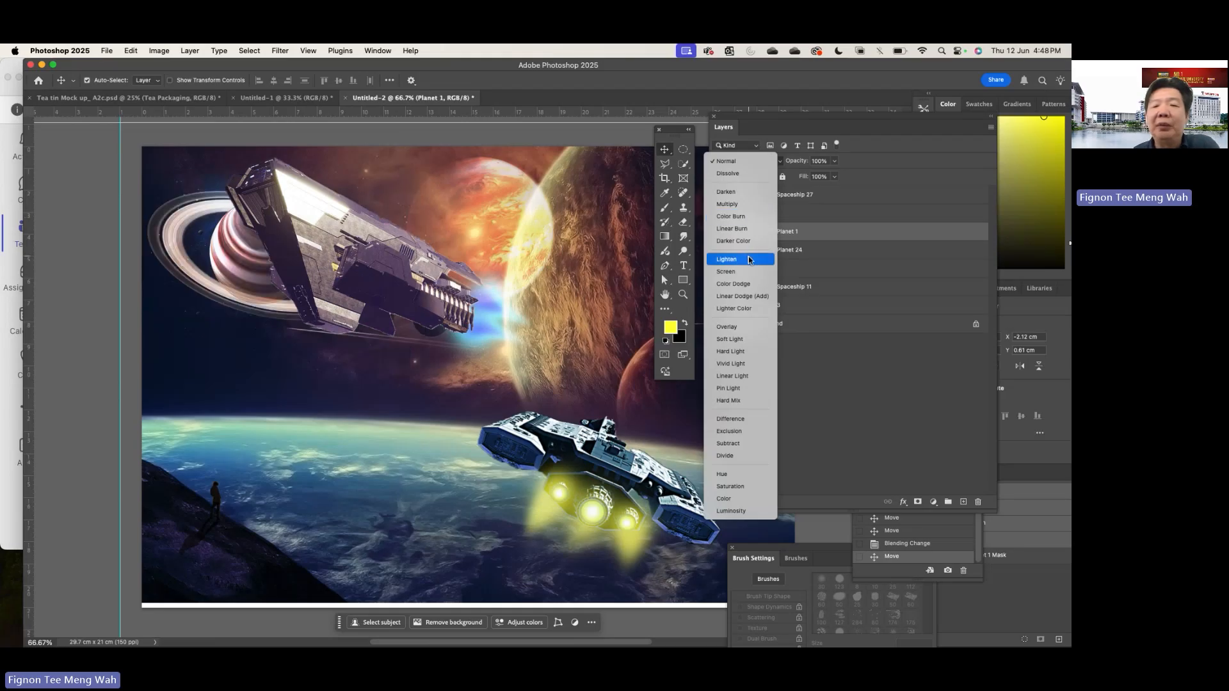
left_click(727, 259)
left_click_drag(235, 265, 186, 206)
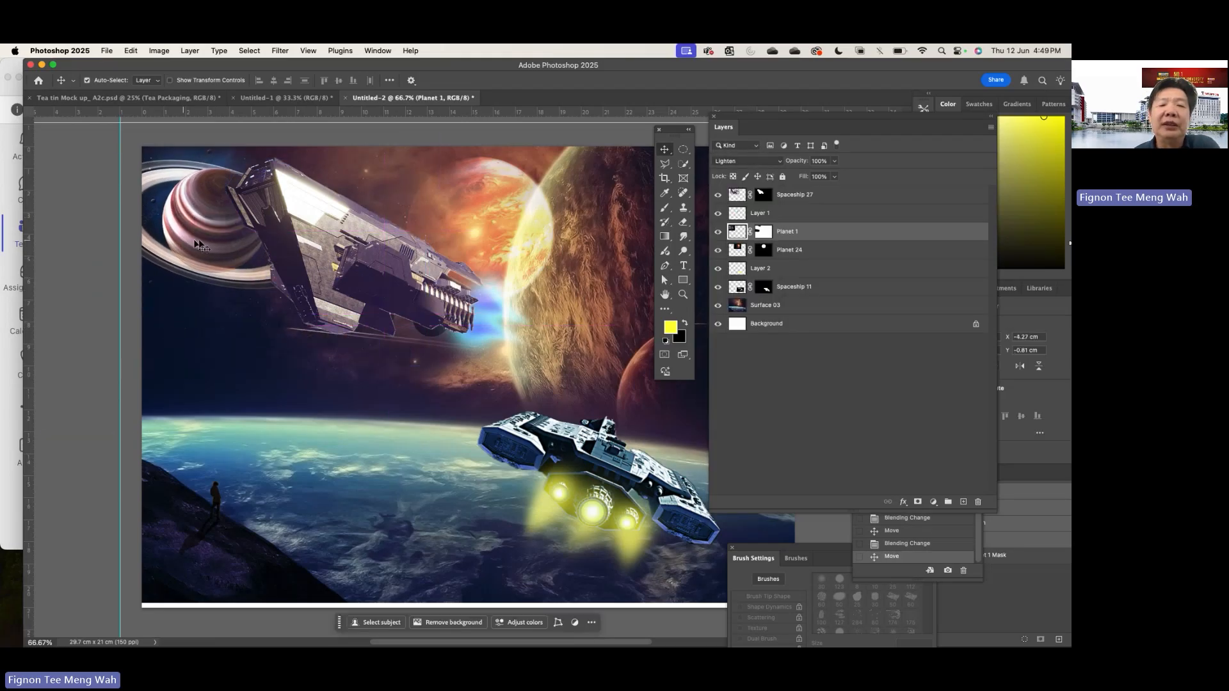
- Move Spaceship 27 slightly upward and place Planet 24 behind it at about X 6.84 cm, Y -0.96 cm
left_click(298, 240)
left_click_drag(298, 240, 298, 210)
left_click_drag(492, 200, 572, 221)
left_click_drag(466, 194, 475, 202)
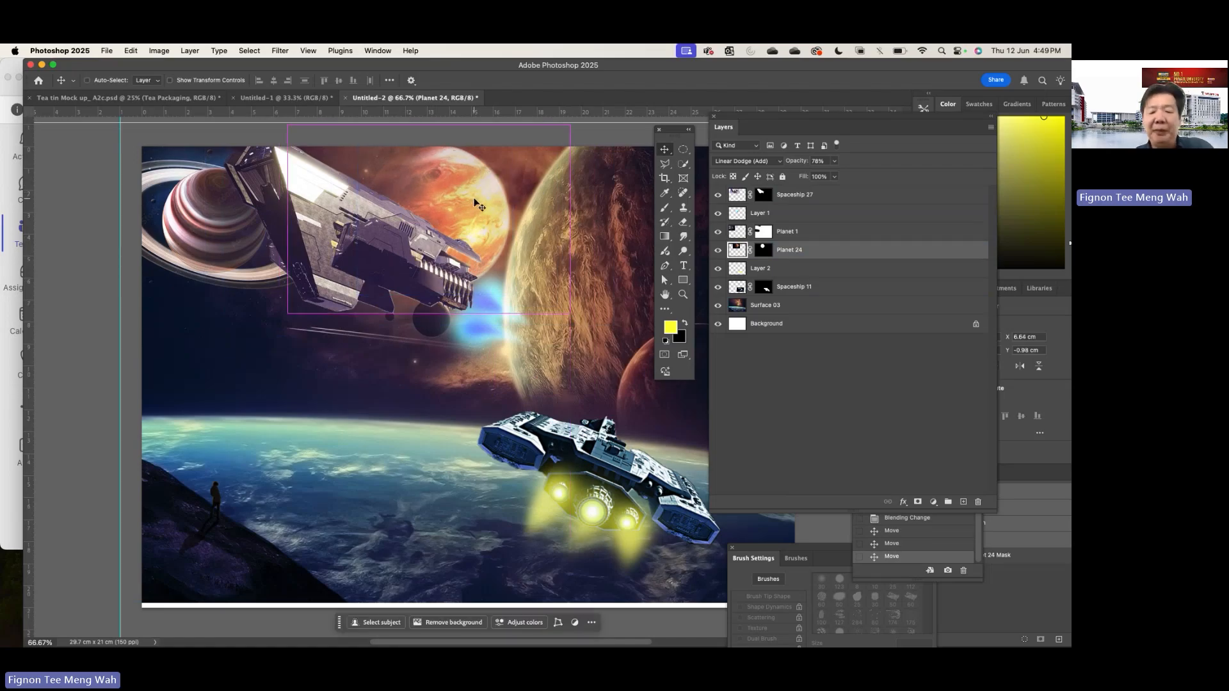
- Scale Planet 24 down and place it behind Spaceship 27 at about X 7.86 cm, Y -0.27 cm
key("super+t")
left_click_drag(569, 312, 498, 265)
left_click_drag(428, 196, 456, 206)
key("Return")
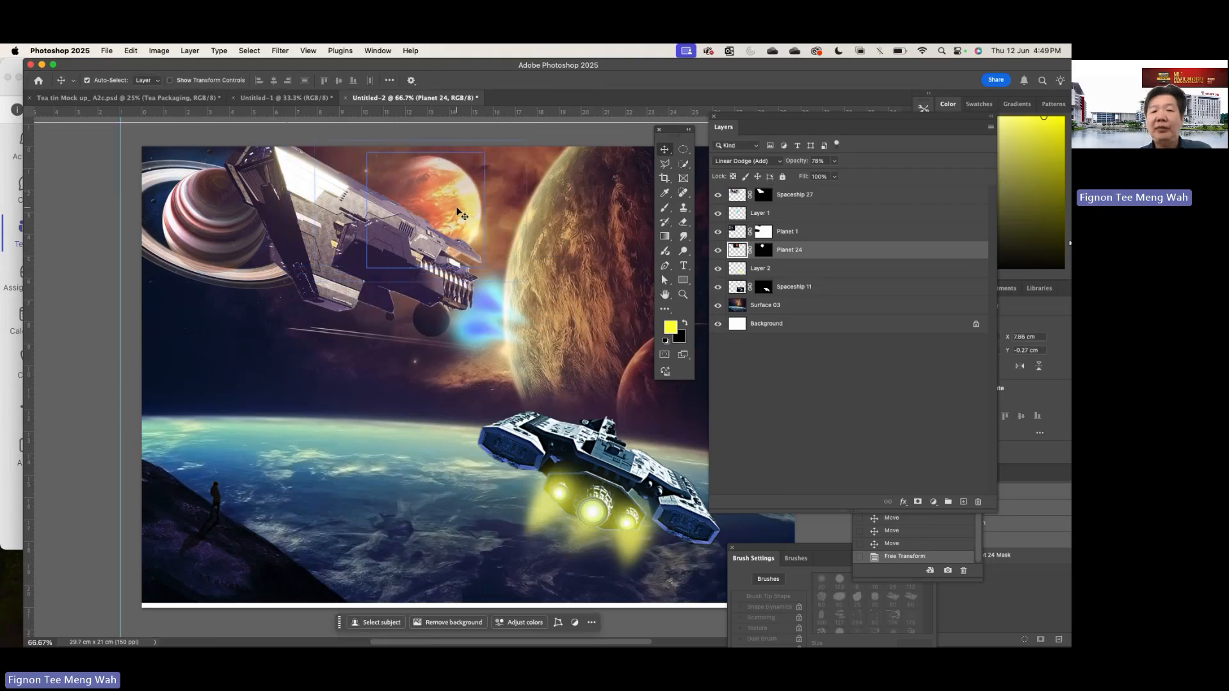
- Move Spaceship 27 slightly right and down beside the ringed planet, and shift its blue engine glow along with it
left_click(416, 242)
left_click_drag(416, 242, 490, 301)
left_click_drag(369, 243, 437, 270)
- Try the blue glow Layer 1 above Spaceship 27, at about X 15.07 cm, Y 4.74 cm
left_click_drag(816, 215, 815, 192)
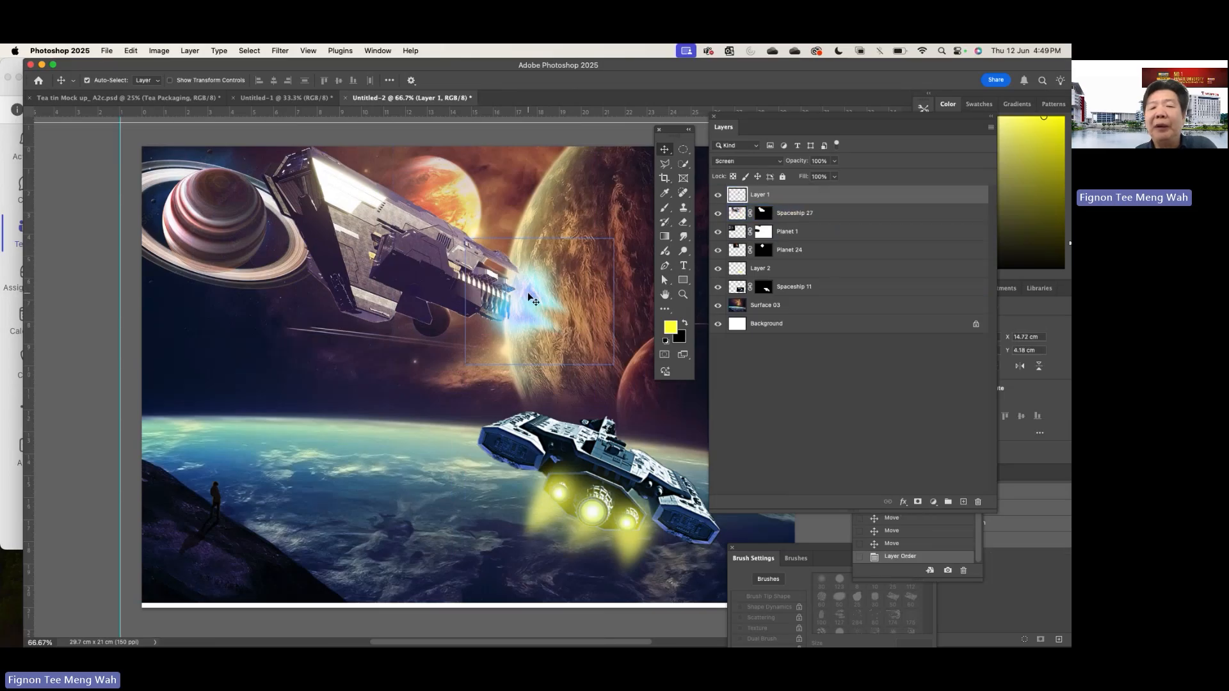
mouse_move(536, 298)
left_mouse_down()
mouse_move(509, 289)
mouse_move(555, 299)
left_mouse_up()
left_click(456, 263)
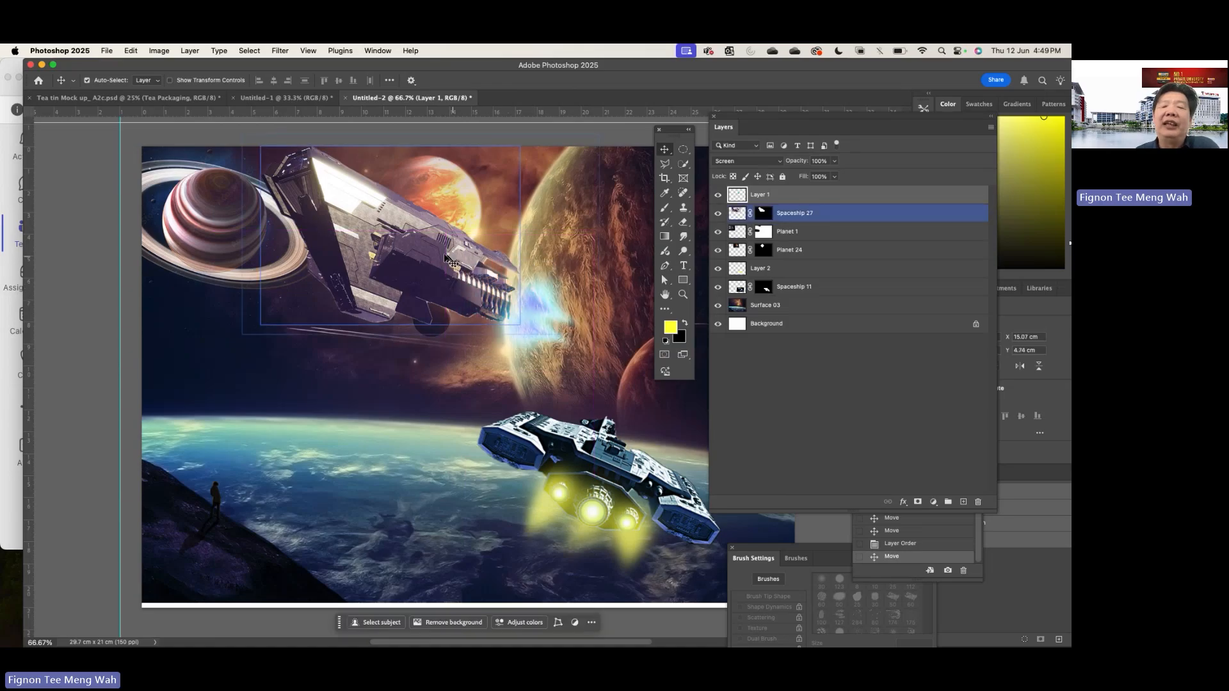
left_click(514, 299)
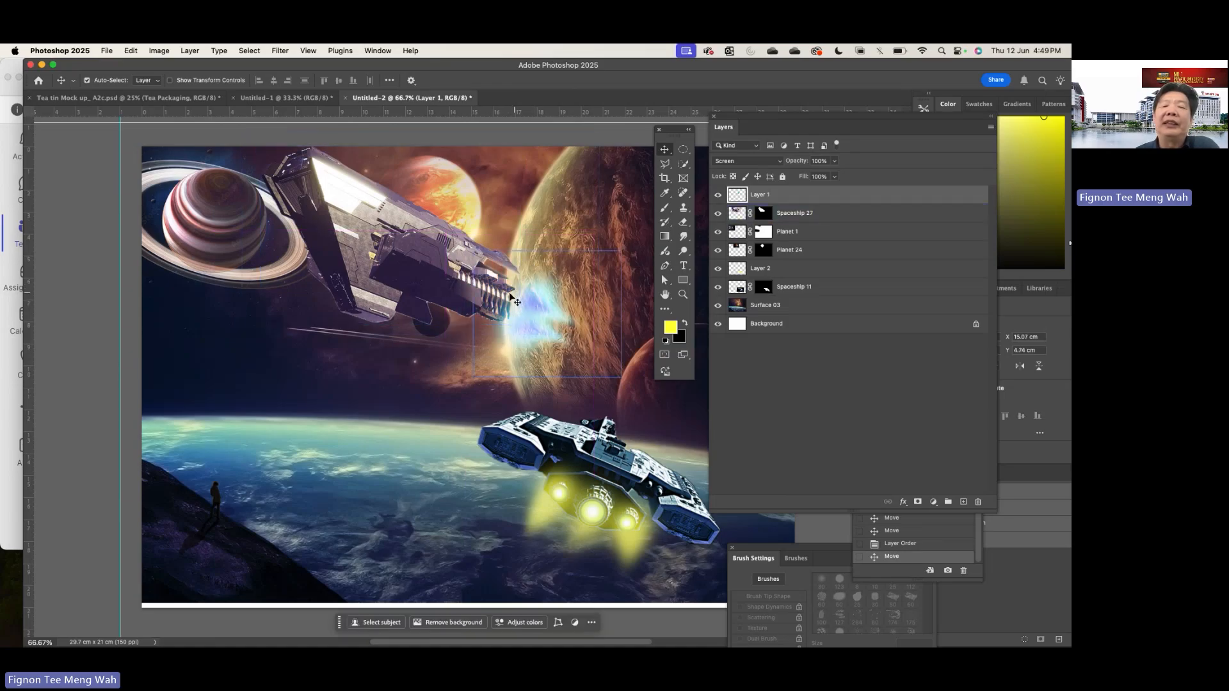
- Restack the blue glow Layer 1 beneath Spaceship 27 and move it against the engine, at about X 14.36 cm, Y 4 cm
left_click_drag(795, 200, 795, 217)
left_click_drag(539, 301, 528, 284)
left_click(540, 454)
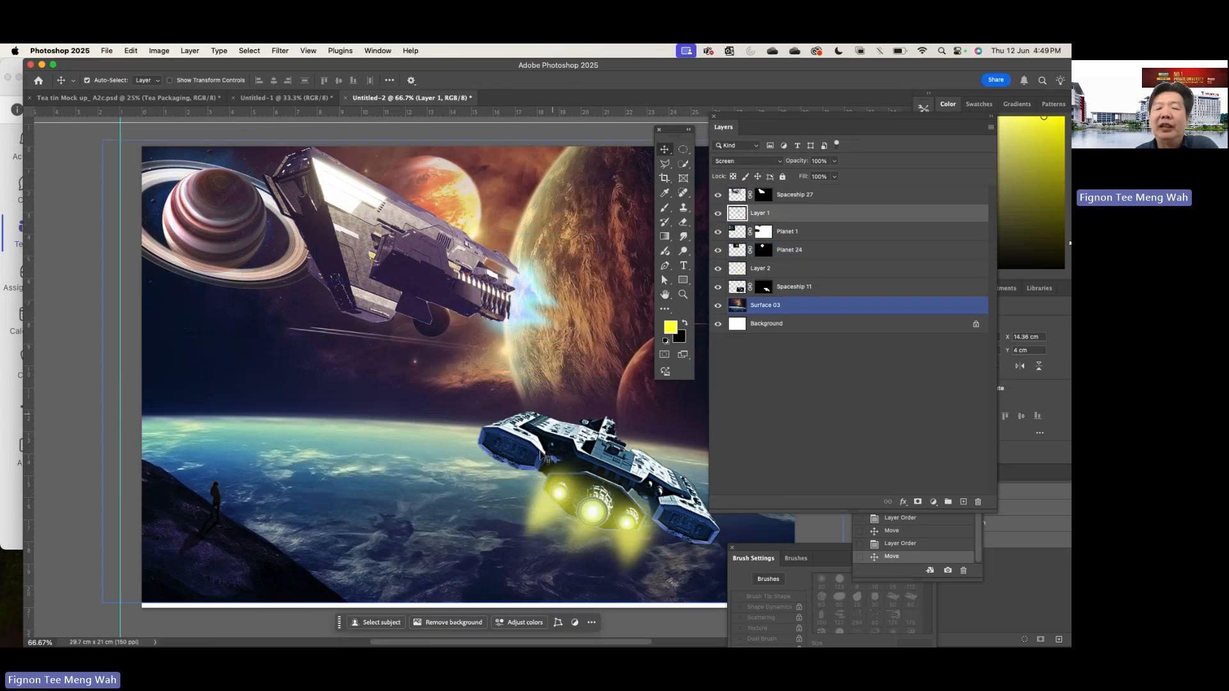
- Move Spaceship 11 and its yellow engine glow slightly up and left over the blue horizon, with the ship at about X 12.7 cm, Y 10.85 cm
left_click(541, 454)
left_click_drag(610, 532, 525, 500)
left_click(397, 409)
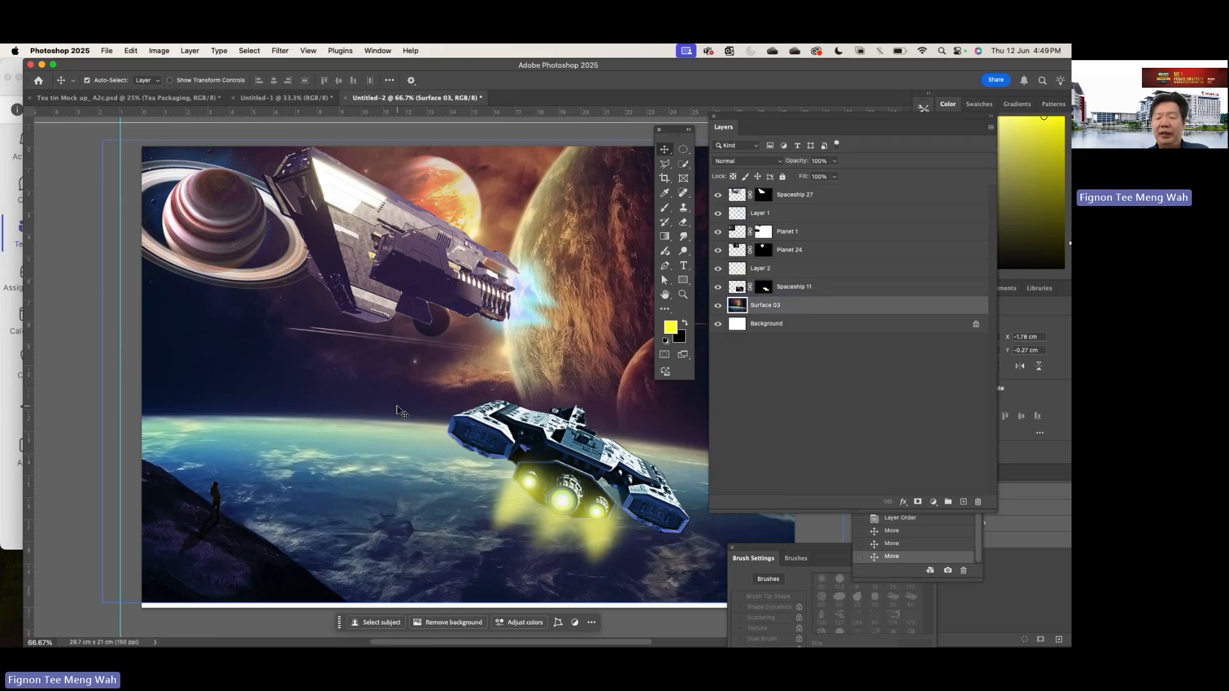
key("super+minus")
key("super+minus")
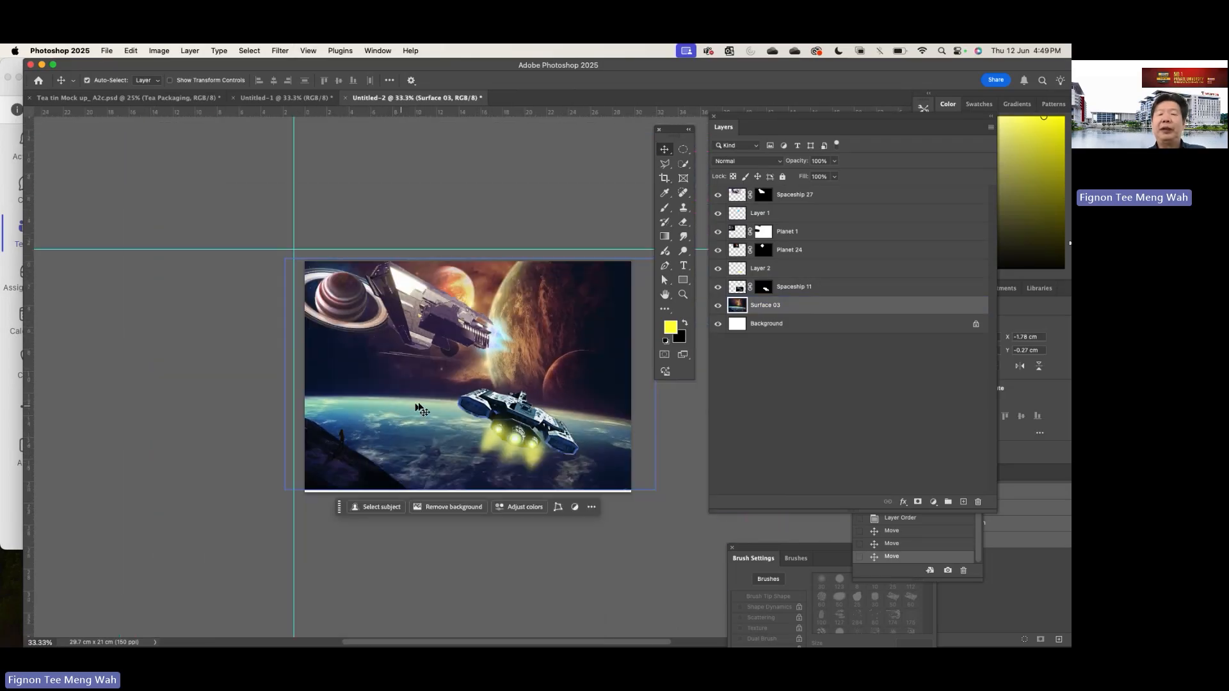
left_click(477, 405)
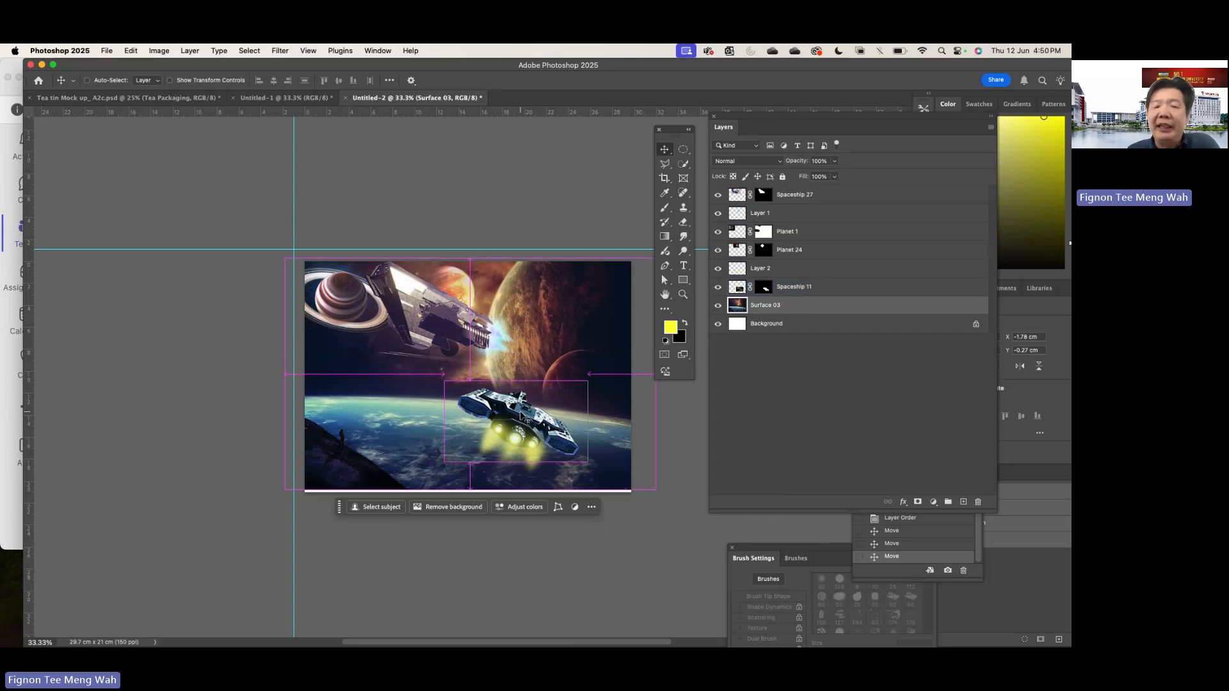
- Apply a Gaussian Blur with a radius of 1.3 pixels to the Spaceship 11 layer
key("super+equal")
key("super+equal")
scroll(525, 417, "down", 2)
scroll(525, 417, "right", 3)
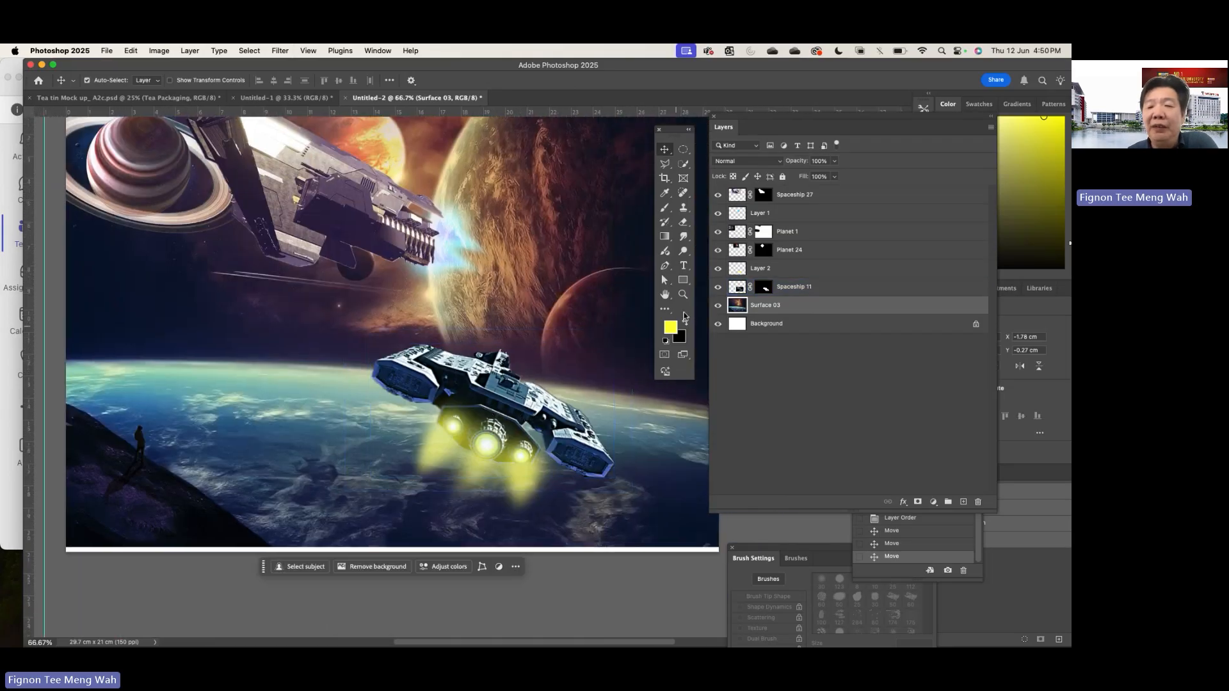
left_click(735, 287)
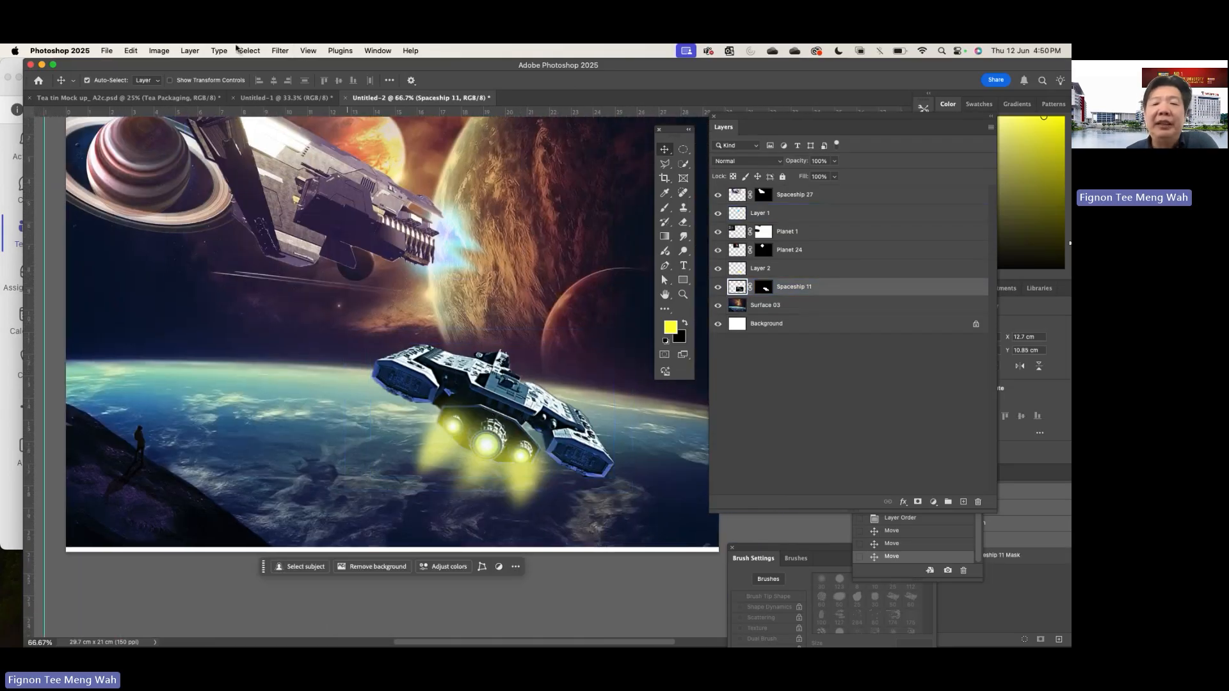
left_click(280, 51)
mouse_move(309, 185)
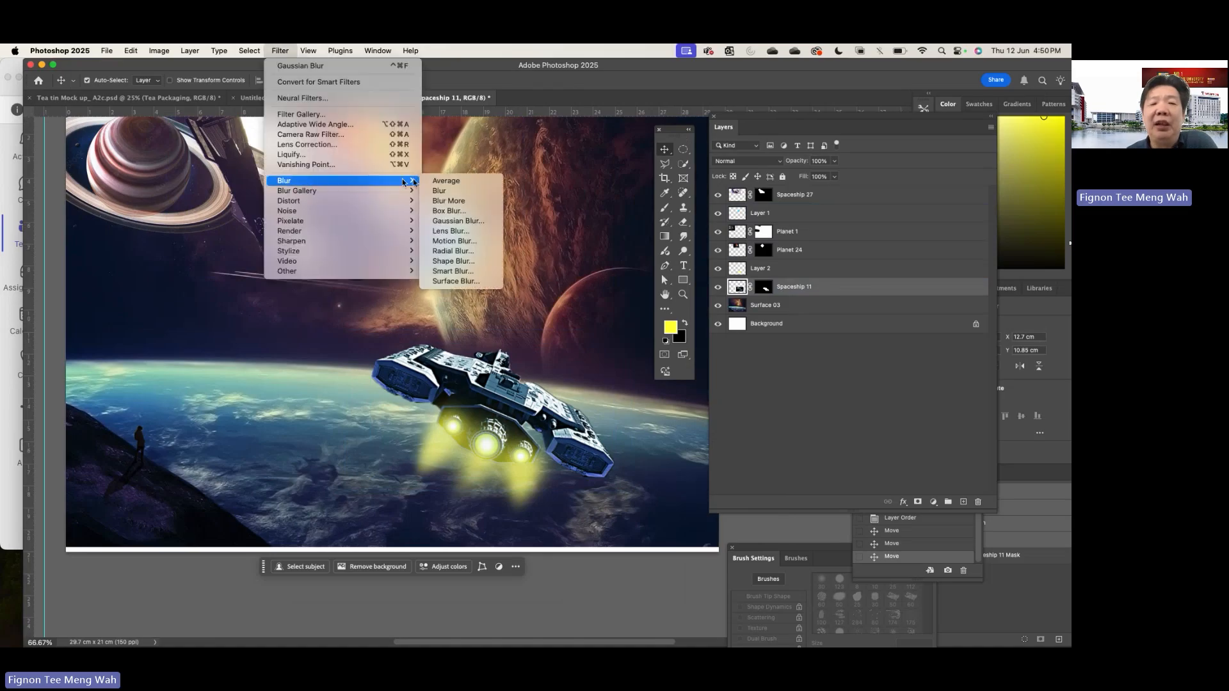
left_click(458, 221)
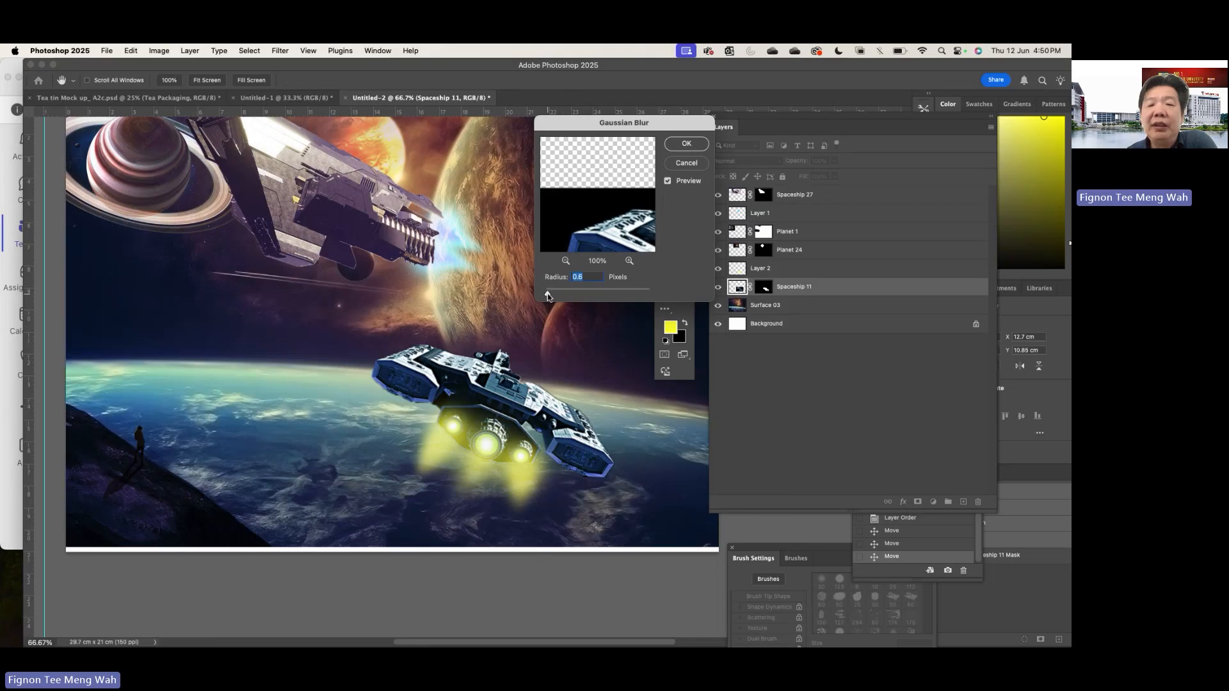
left_click_drag(548, 295, 558, 295)
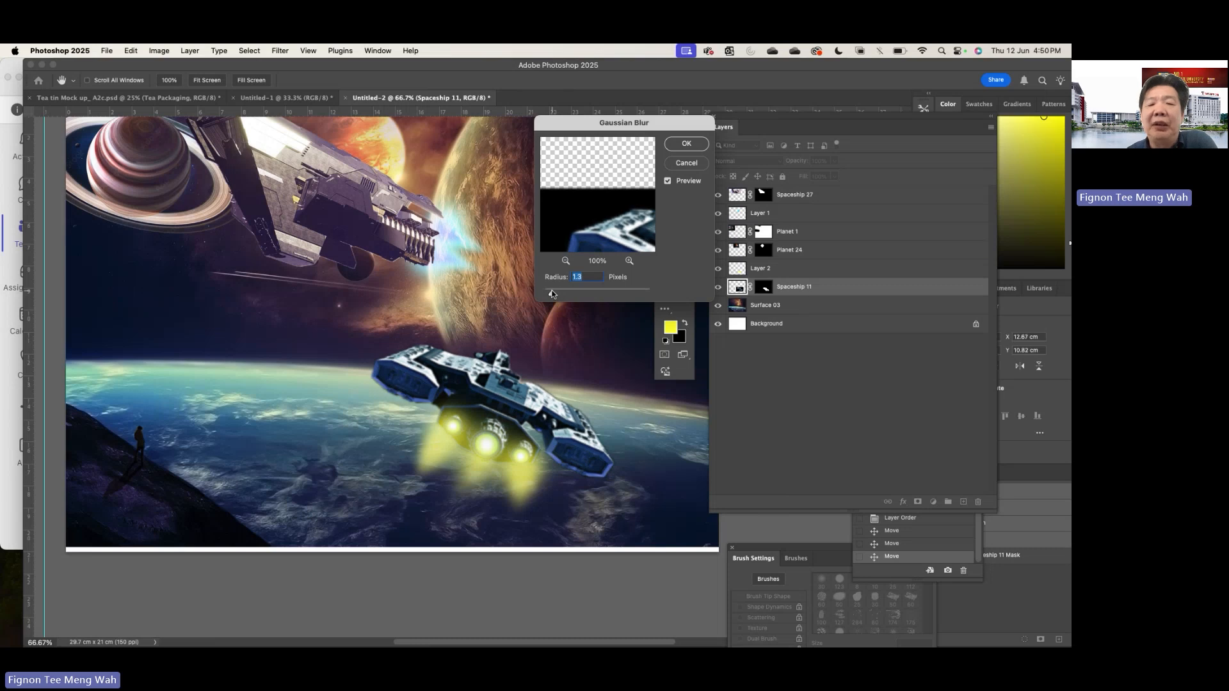
left_click(678, 147)
left_click(584, 301)
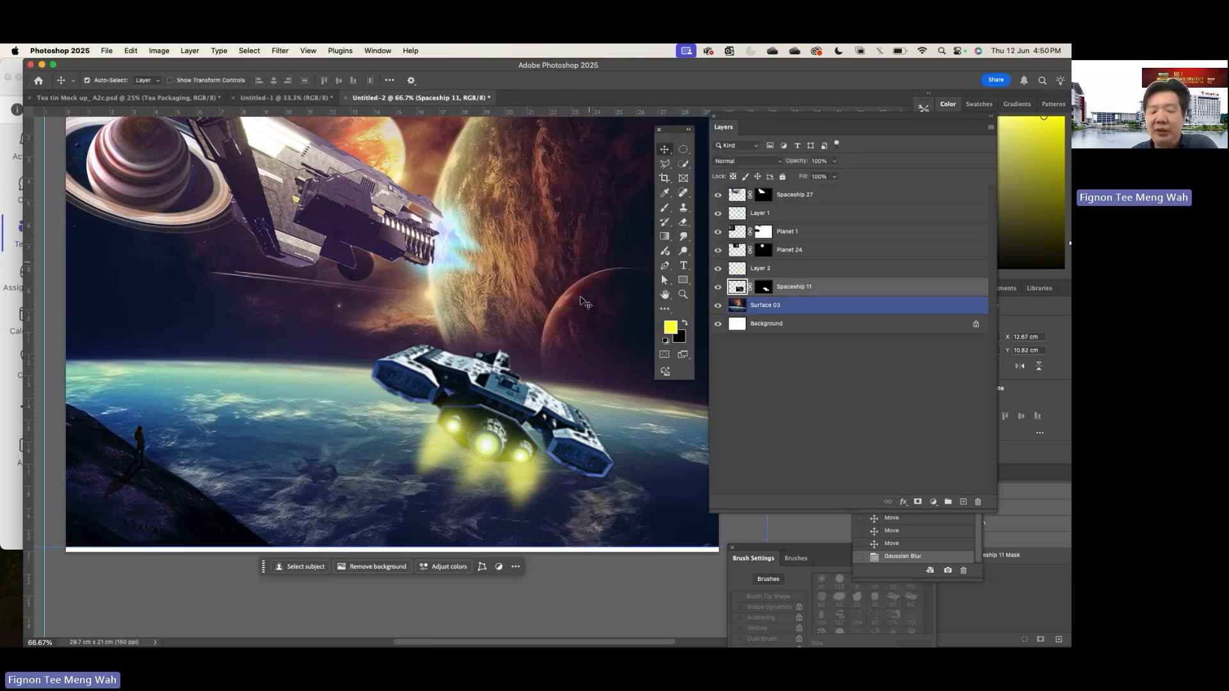
- Deselect the layers and view the whole composition without the surrounding interface
key("super+minus")
key("super+minus")
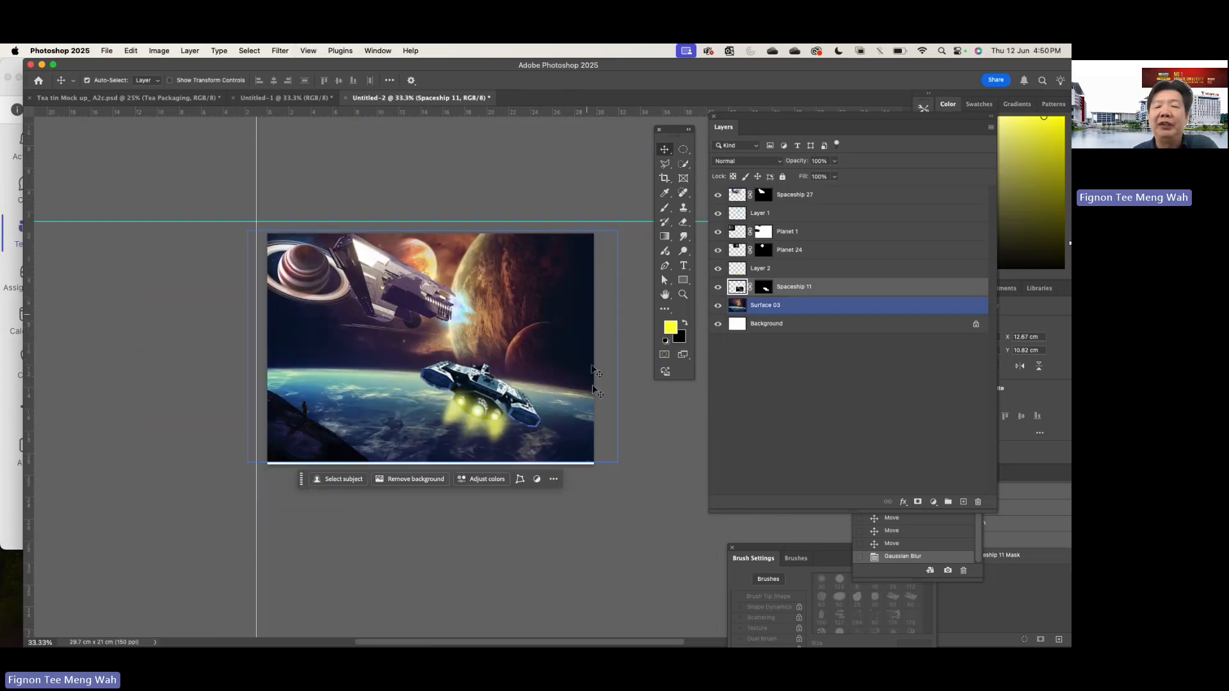
left_click(648, 485)
key("Tab")
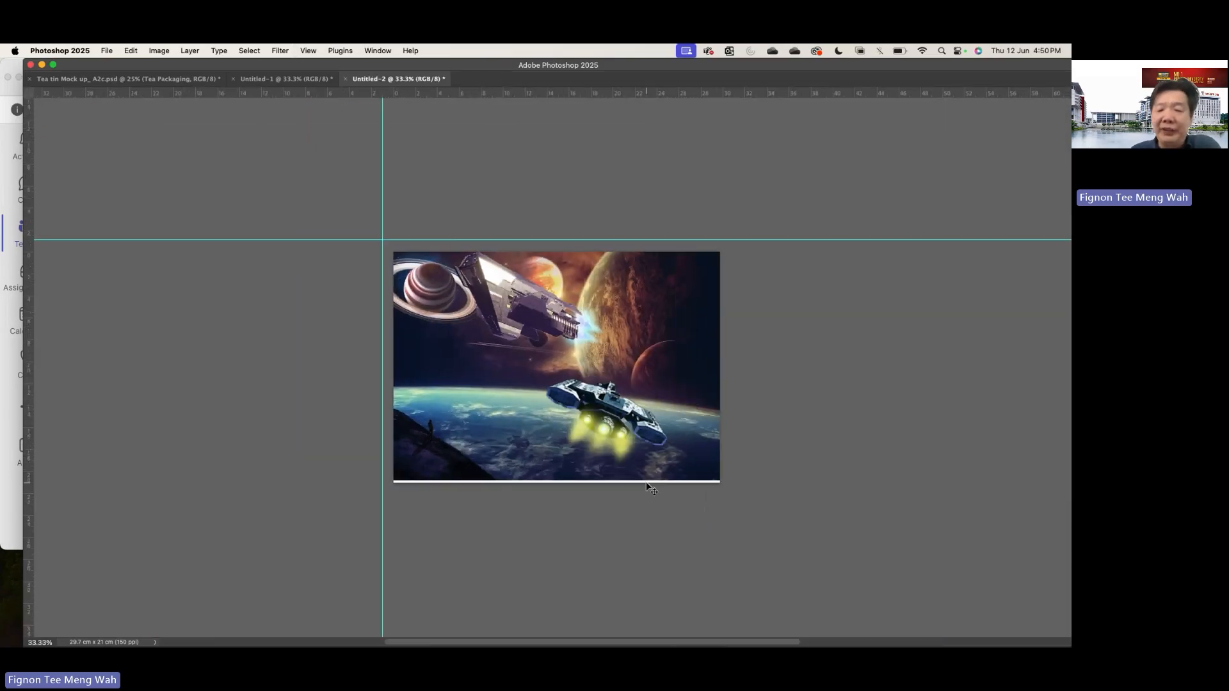
key("super+plus")
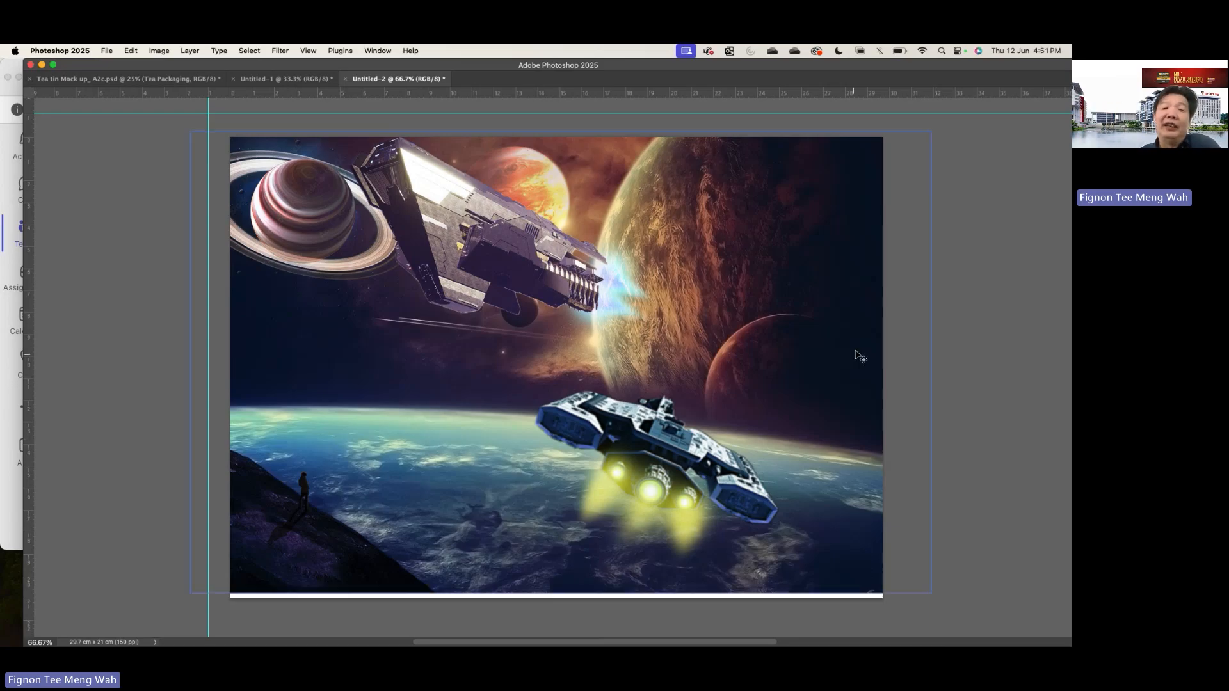
- Try Spaceship 27 with its blue glow just above the horizon and Spaceship 11 with its yellow glow over the large planet
left_click(474, 241)
left_click_drag(474, 240, 347, 338)
left_click_drag(609, 408, 714, 215)
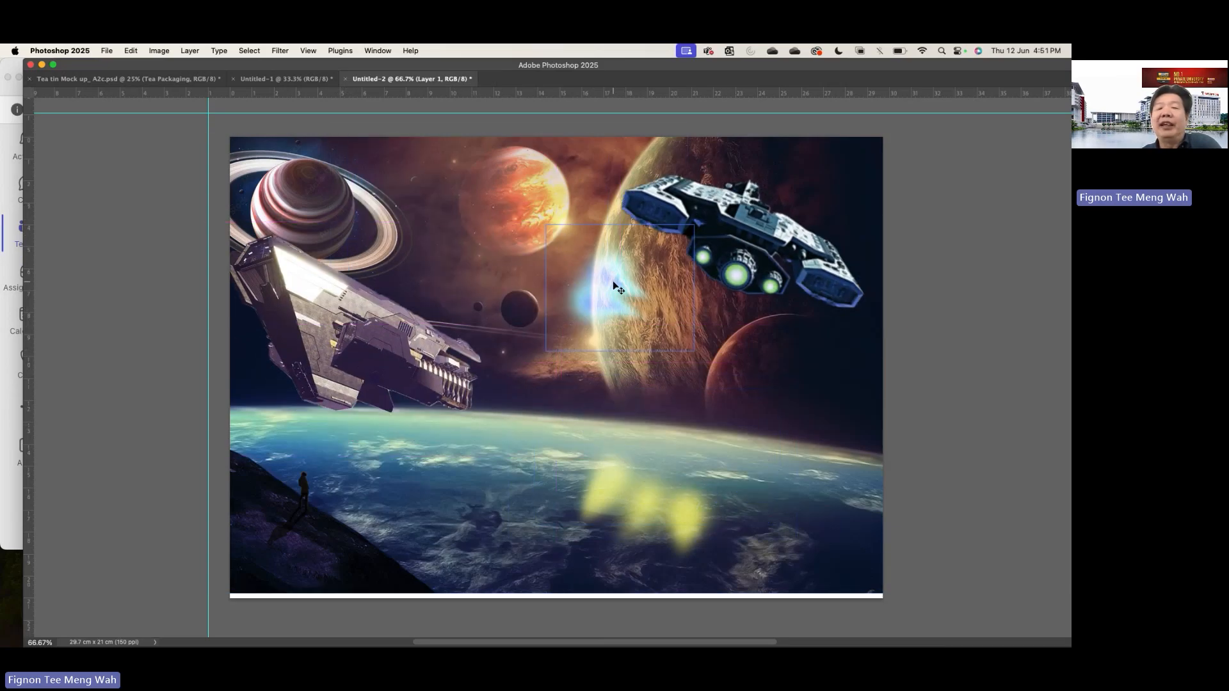
left_click_drag(608, 294, 481, 384)
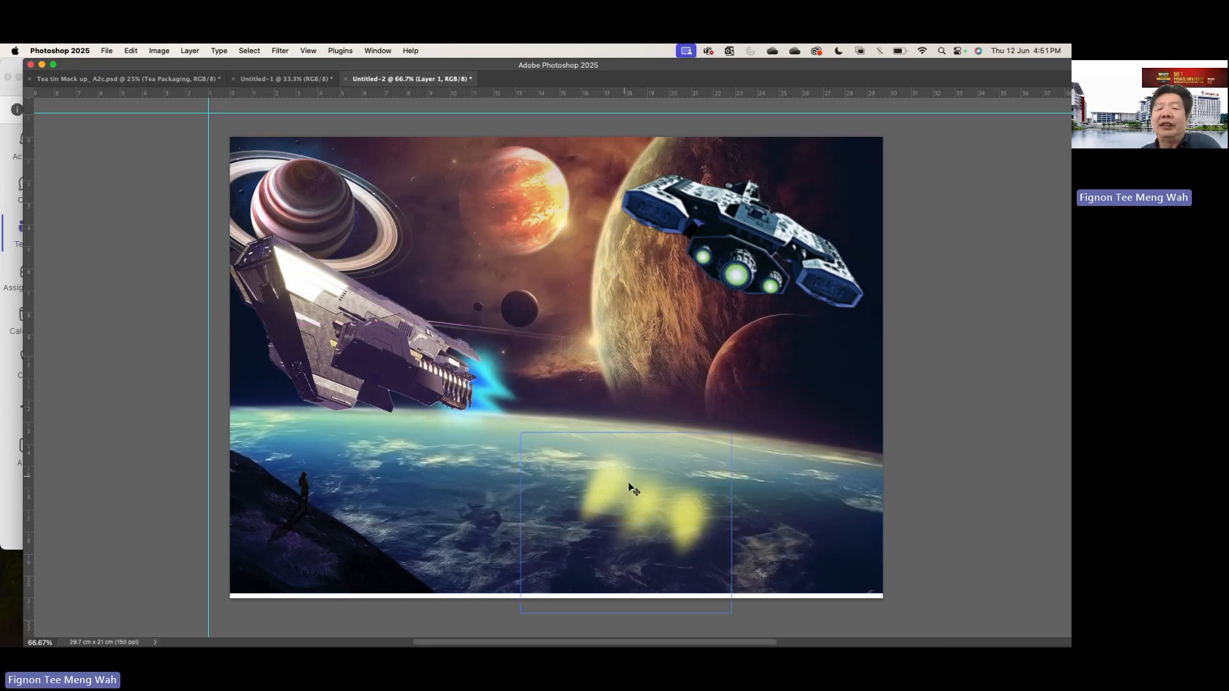
left_click_drag(640, 506, 703, 281)
- Move Spaceship 27 and its blue glow back beside the large planet, and Spaceship 11 with its yellow glow over the blue horizon
left_click_drag(411, 344, 512, 255)
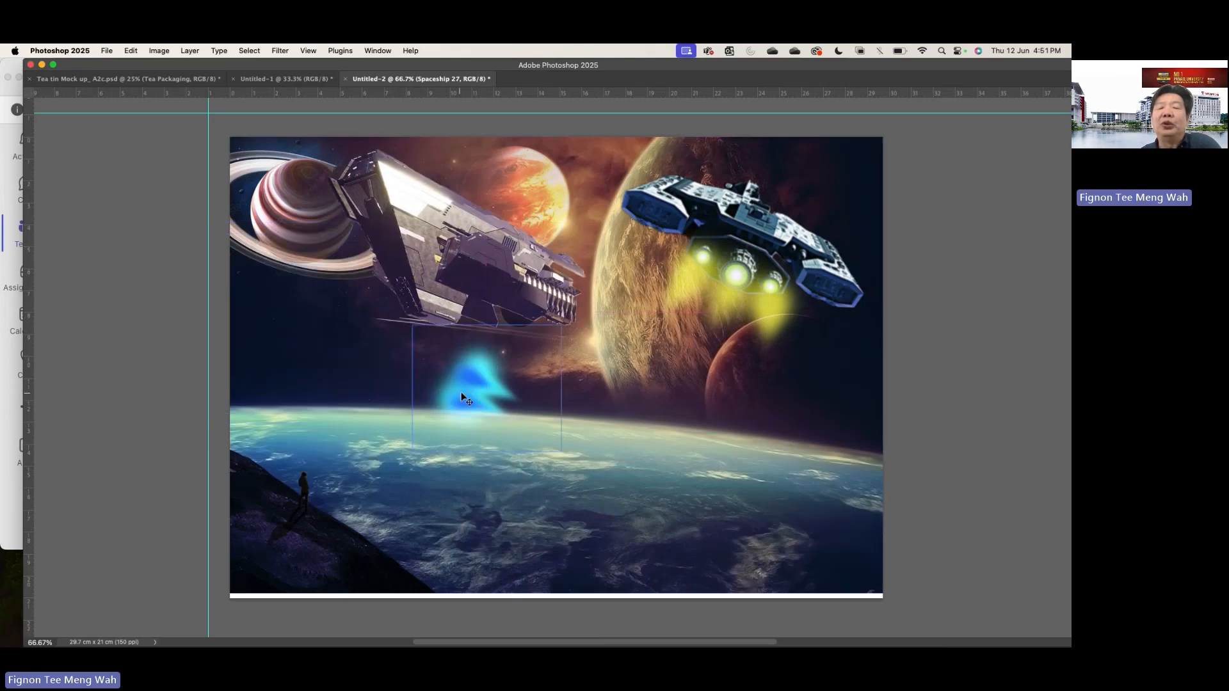
left_click_drag(464, 398, 594, 300)
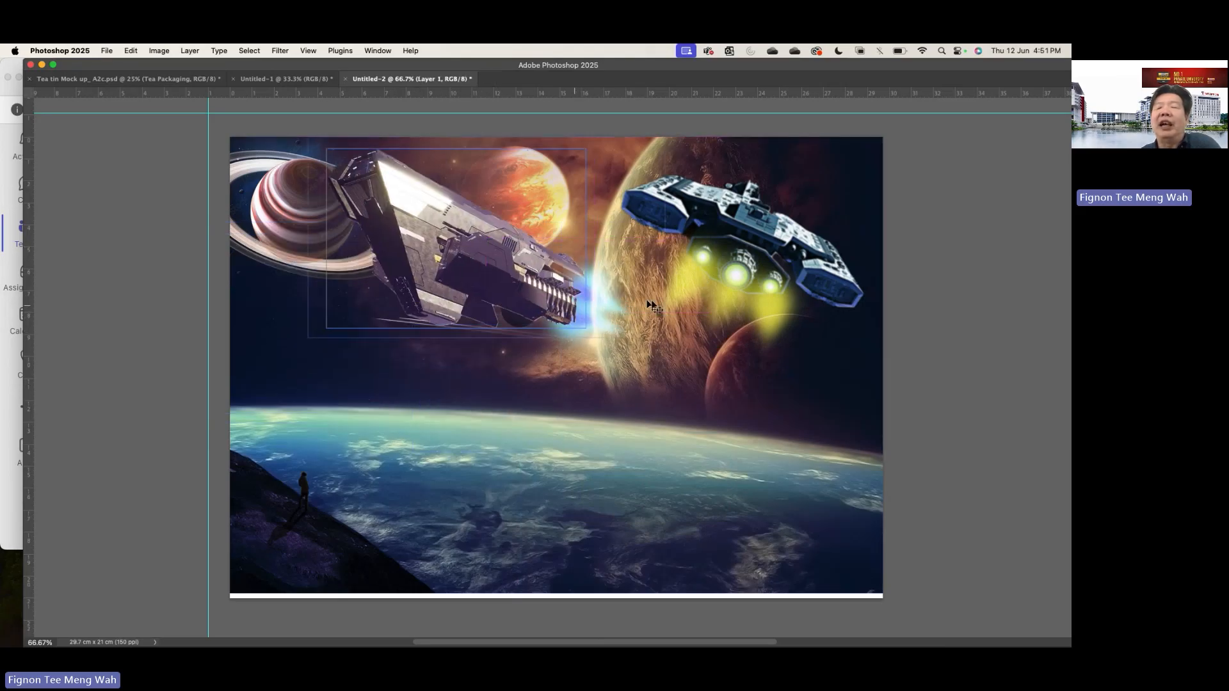
left_click_drag(726, 292, 694, 523)
left_click(748, 236)
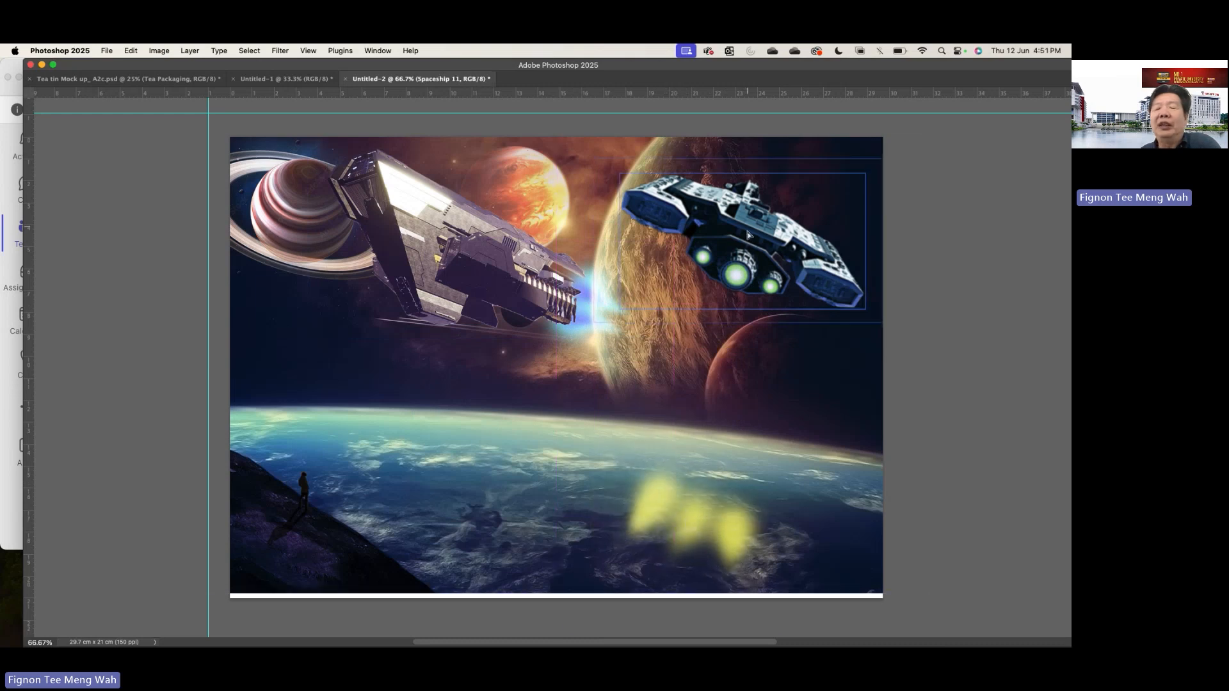
left_click_drag(747, 236, 718, 455)
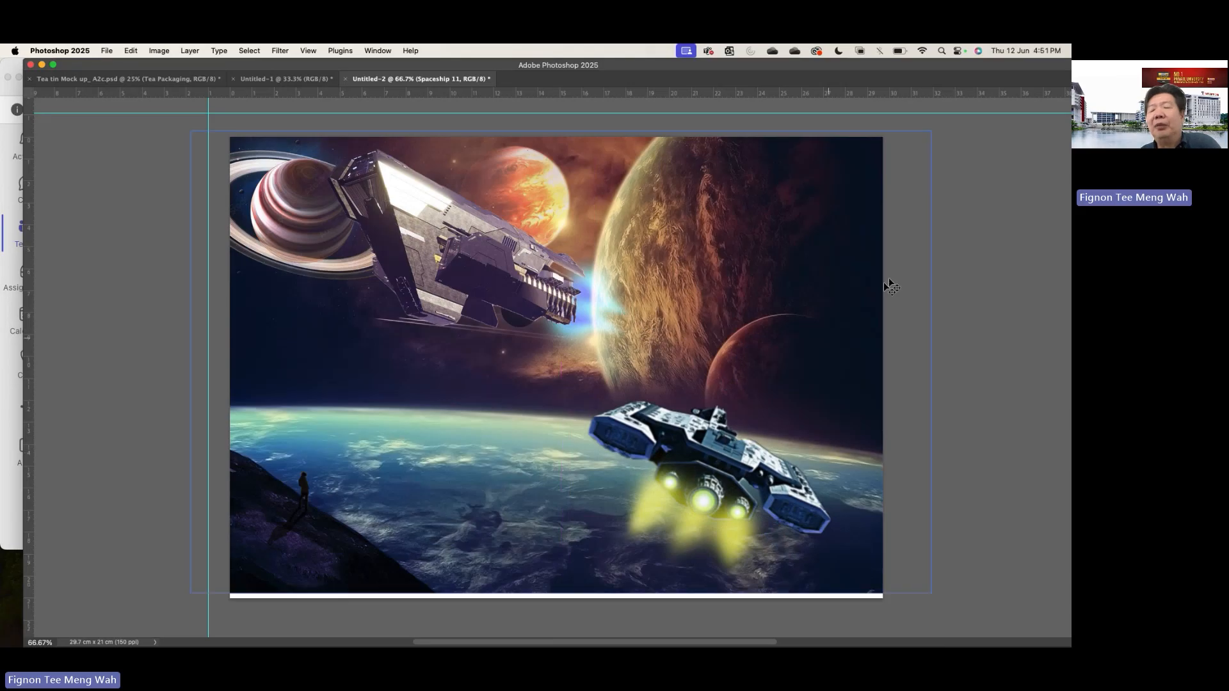
left_click(925, 253)
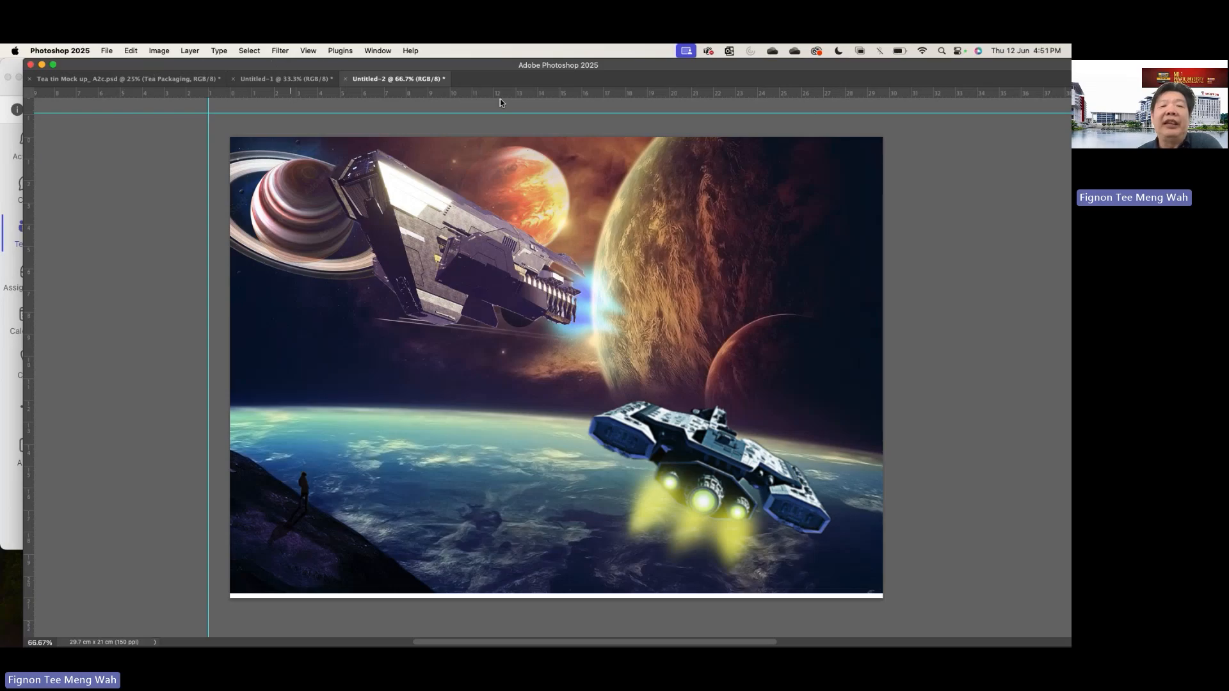
- Switch to the Untitled-1 document, try to move its dark spaceship image into the canvas, and bring the hidden interface back
left_click(277, 79)
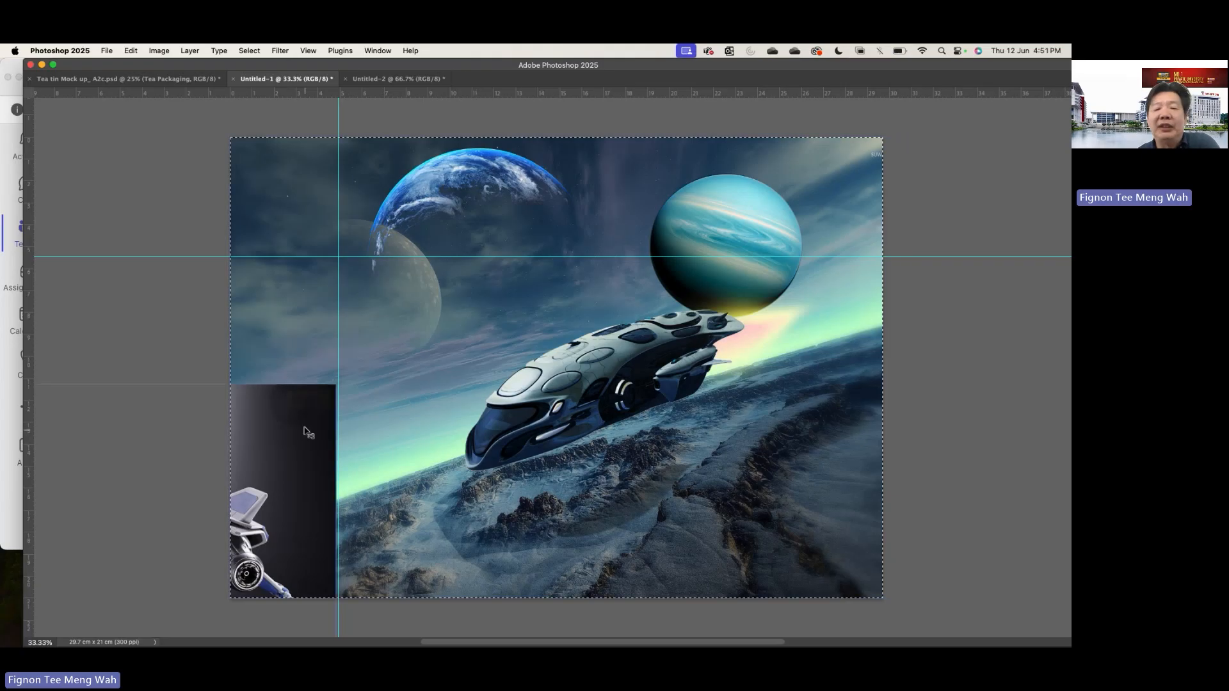
left_click_drag(305, 429, 515, 330)
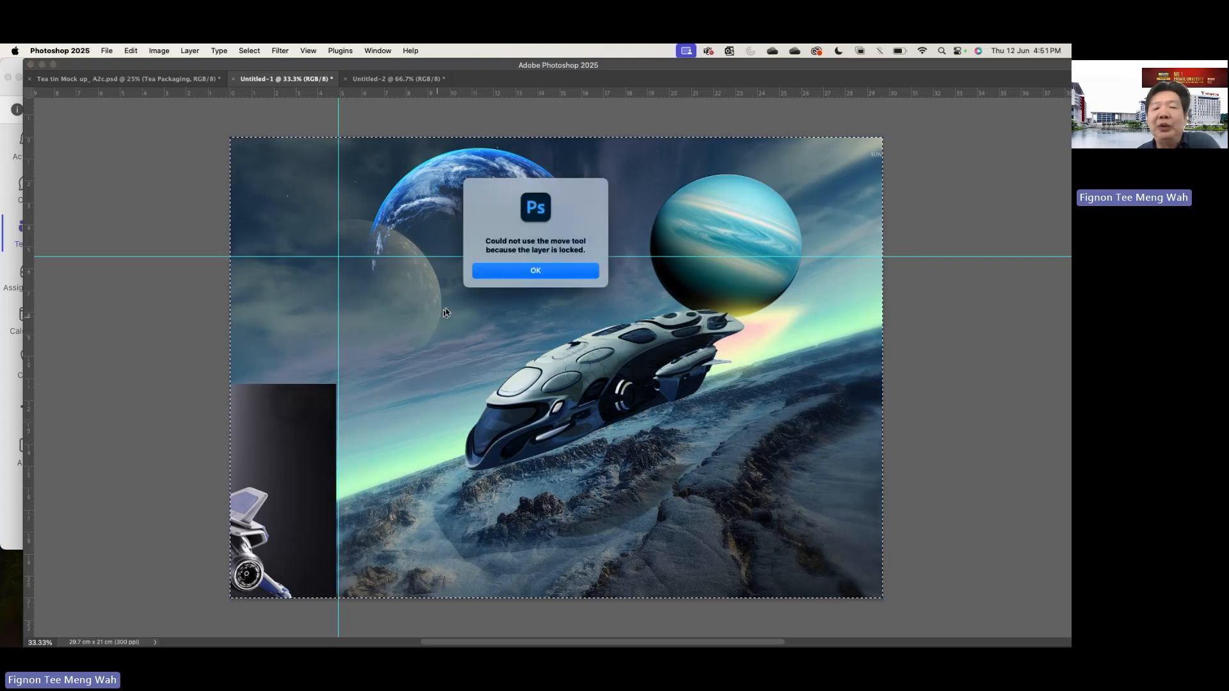
left_click(489, 271)
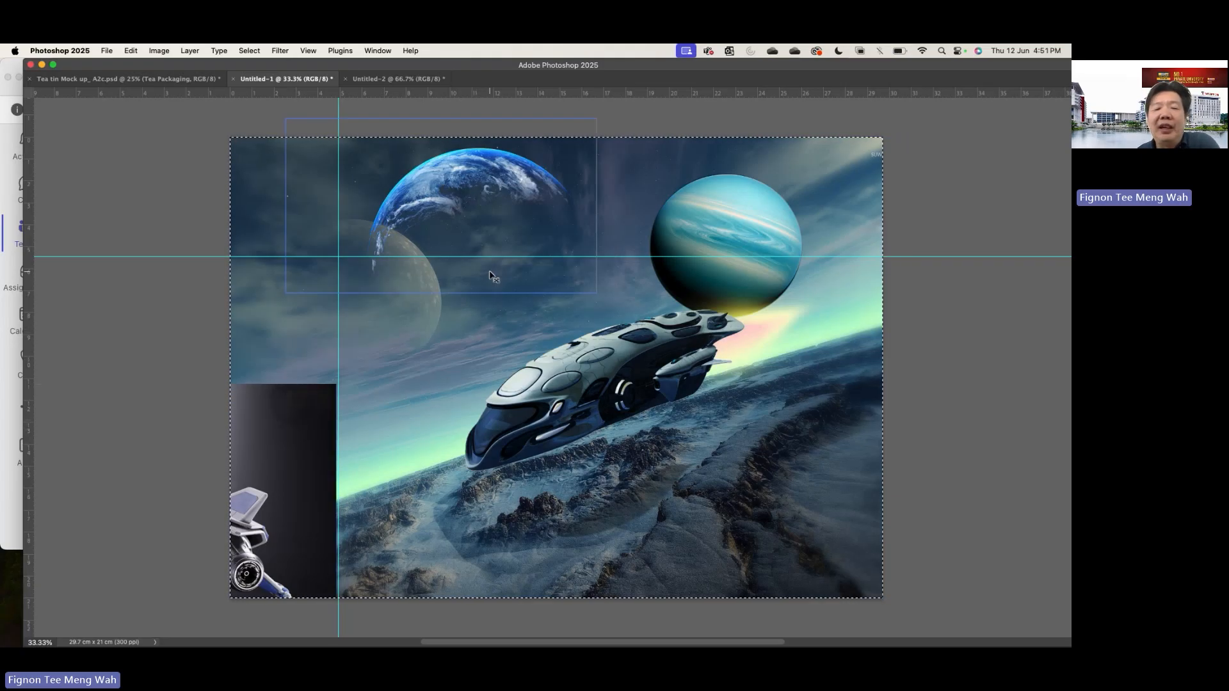
left_click_drag(275, 406, 332, 426)
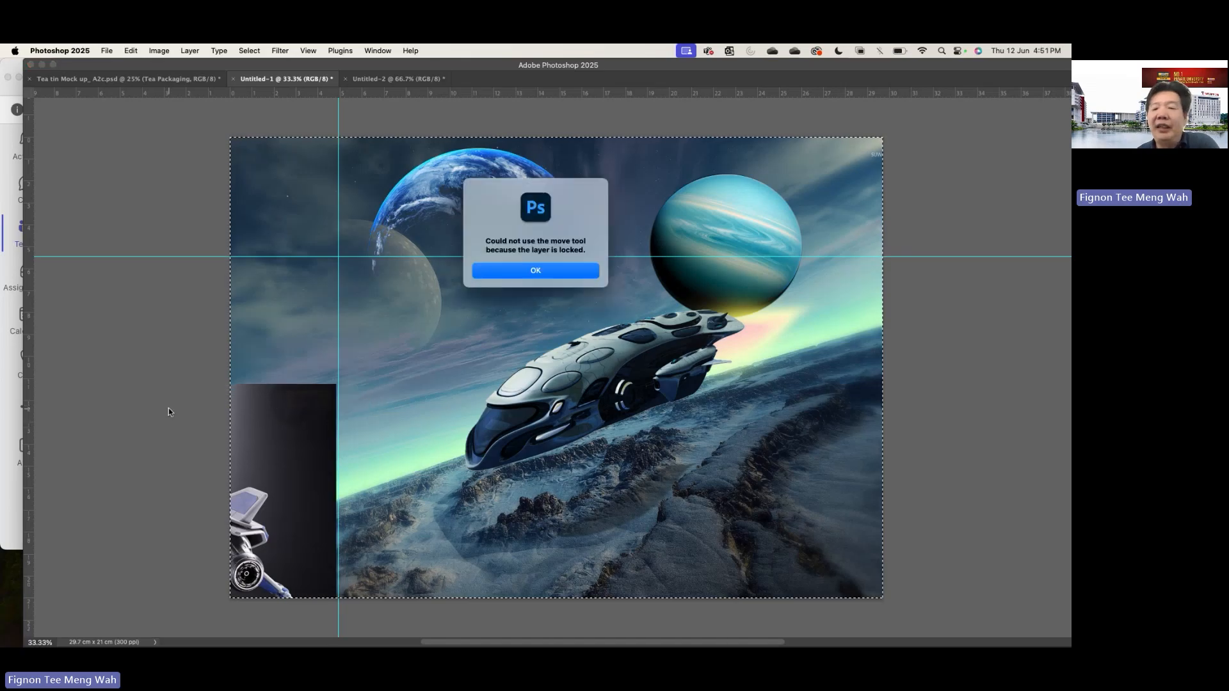
left_click(585, 271)
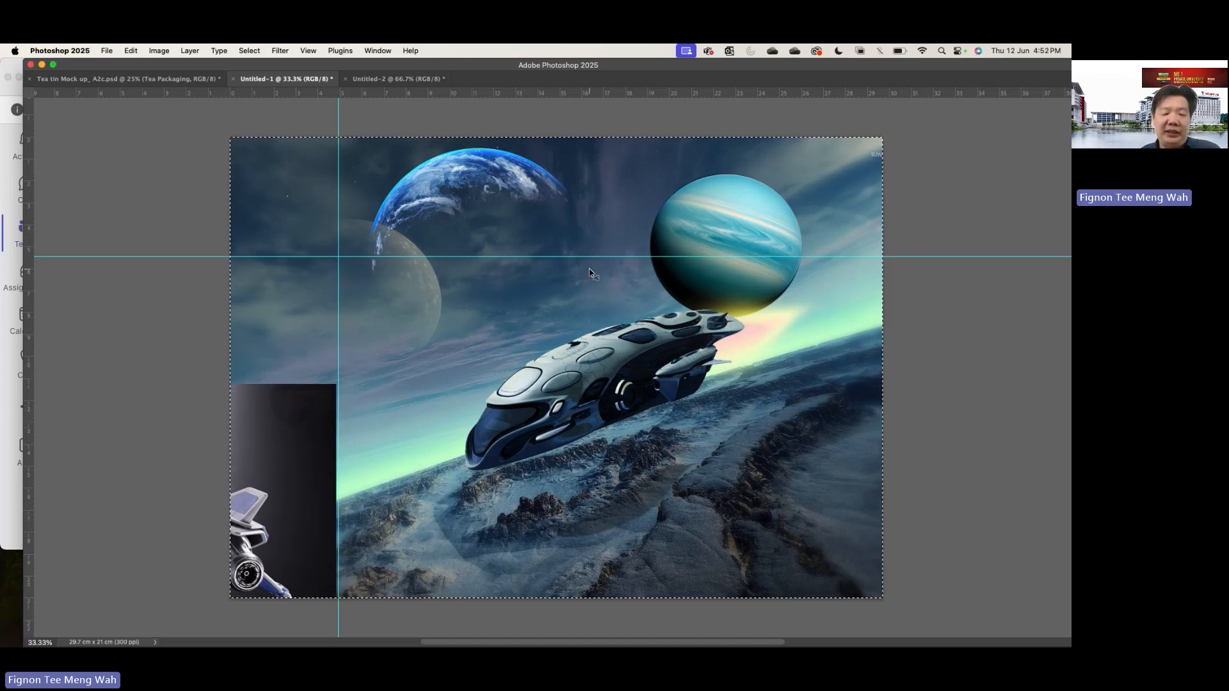
key("Tab")
left_click_drag(220, 467, 310, 472)
left_click(564, 269)
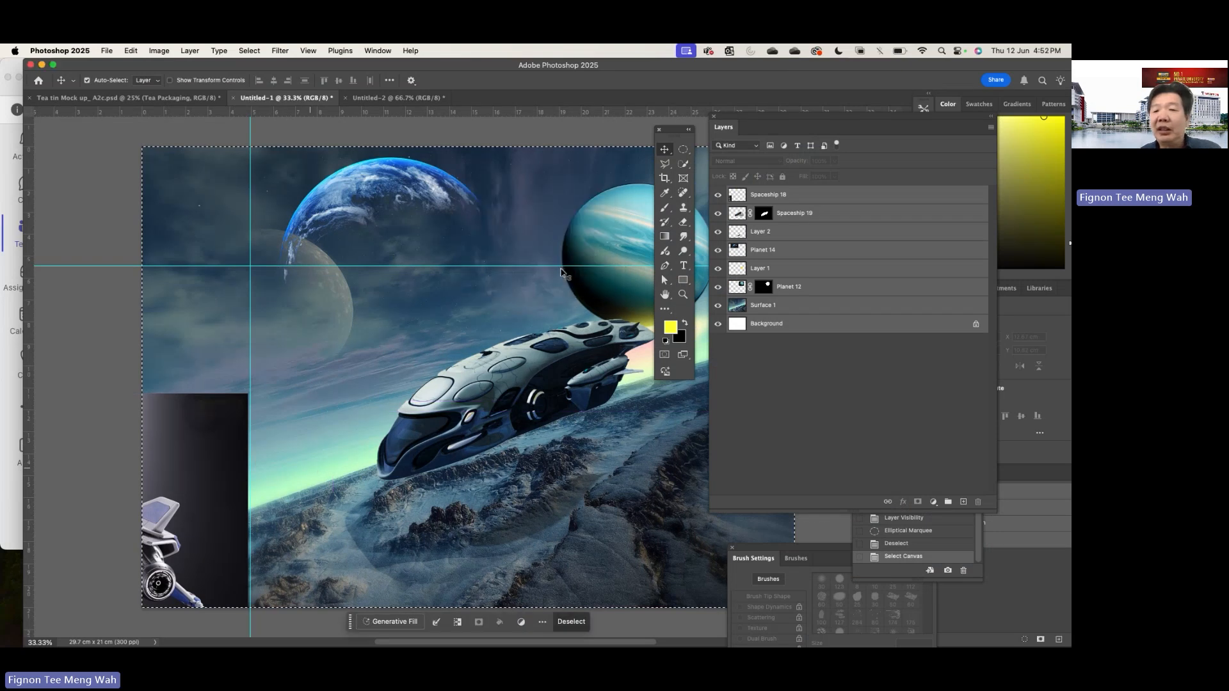
- Clear the canvas selection and move the topmost Spaceship 18 image fully into the canvas, at about X 2.58 cm, Y 2.24 cm
left_click(745, 192)
key("ctrl+d")
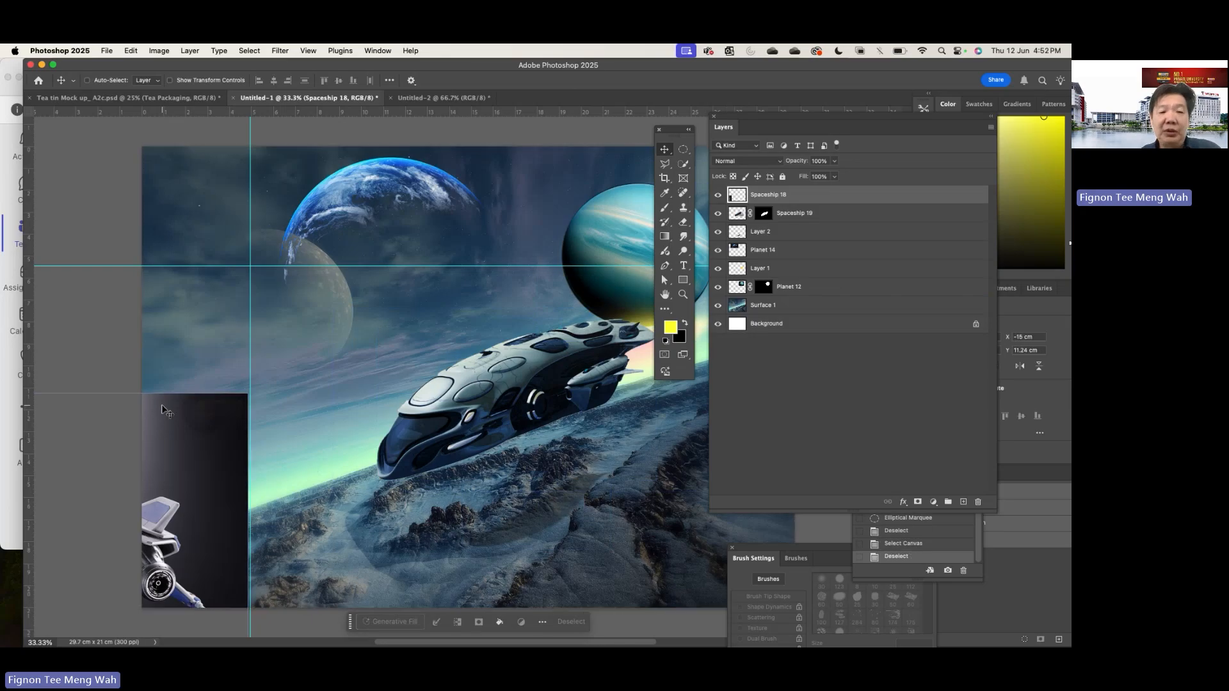
left_click_drag(170, 425, 477, 218)
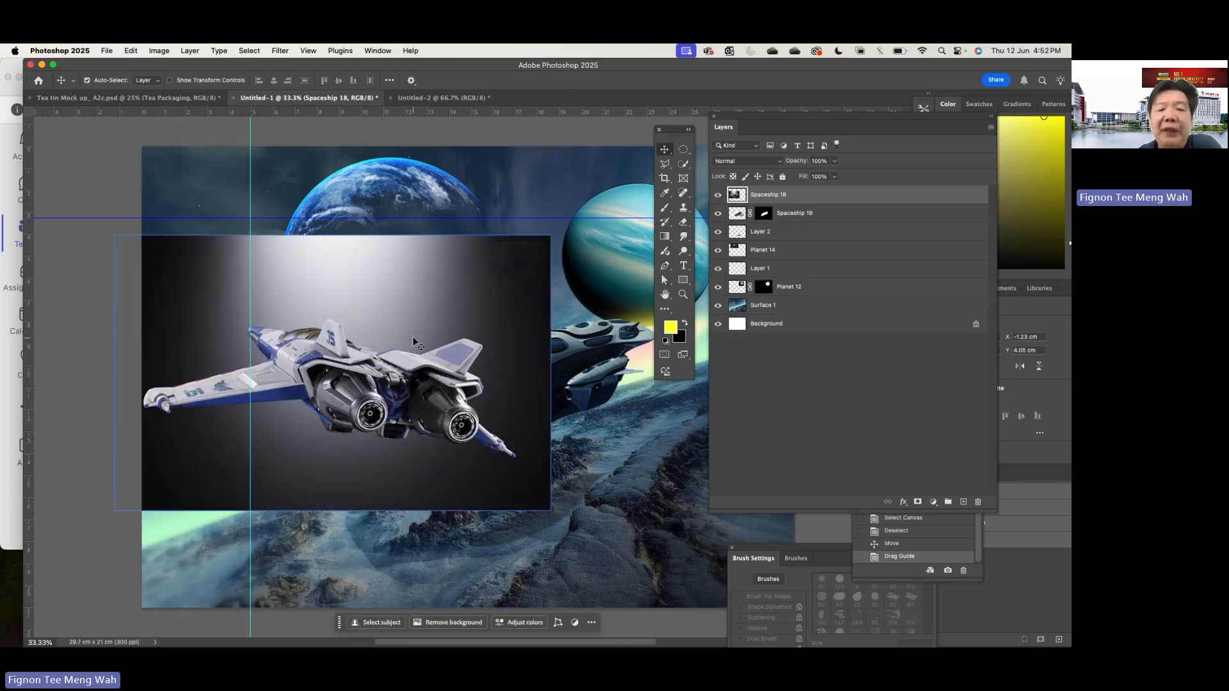
left_click_drag(413, 342, 497, 303)
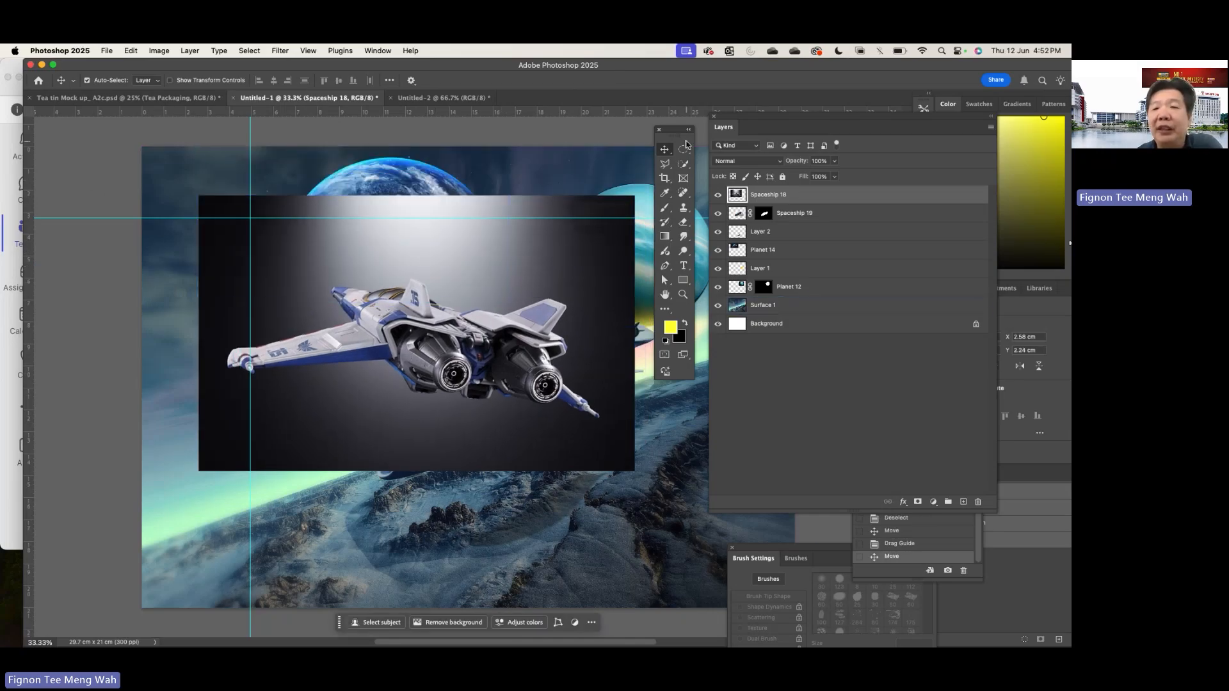
- Select the dark background around the spacecraft on the topmost Spaceship 18 layer with the Quick Selection tool
mouse_move(686, 131)
left_mouse_down()
mouse_move(230, 182)
mouse_move(191, 175)
left_mouse_up()
left_click(191, 204)
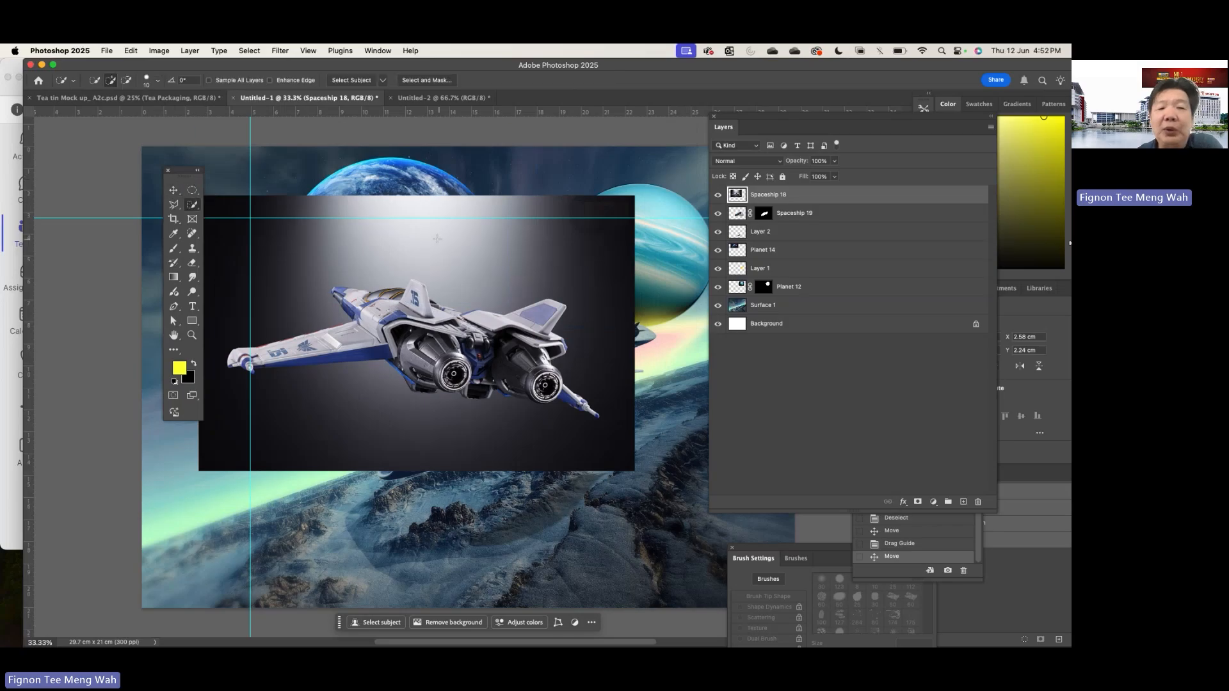
mouse_move(475, 257)
left_mouse_down()
mouse_move(559, 269)
mouse_move(583, 287)
mouse_move(599, 431)
mouse_move(552, 443)
left_mouse_up()
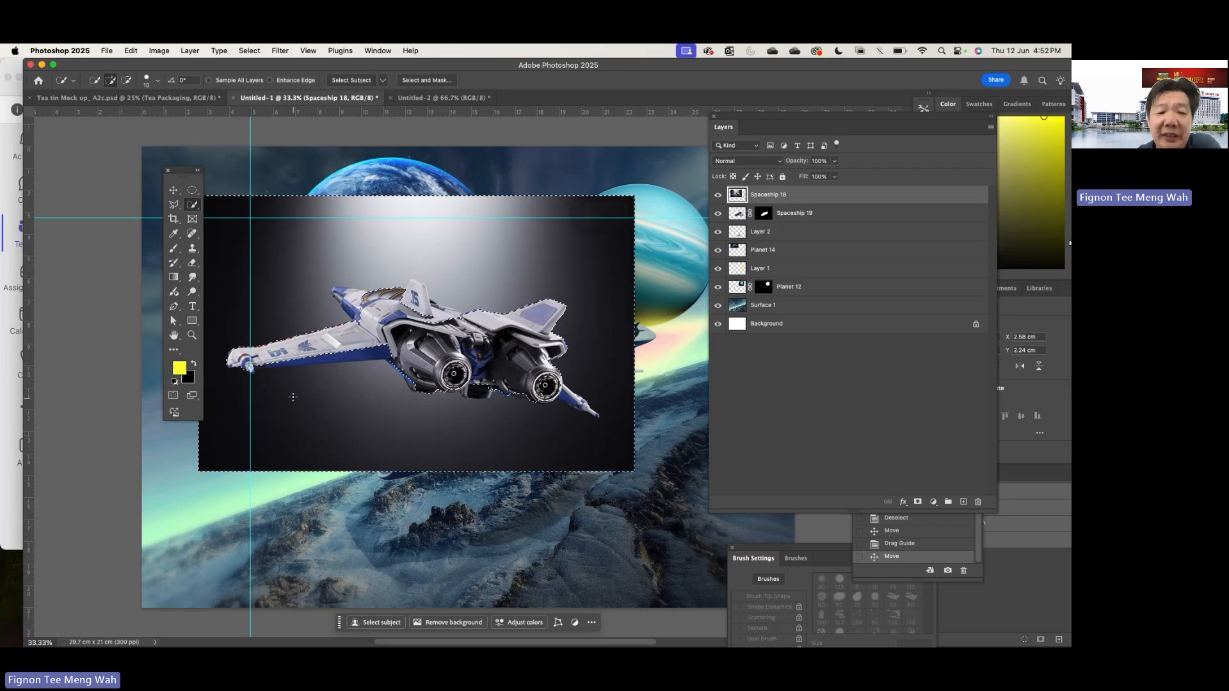
- Discard the dark background selection and select the Spaceship 18 craft's engines, rear body and rear fin with the Quick Selection tool
left_click_drag(292, 397, 331, 367)
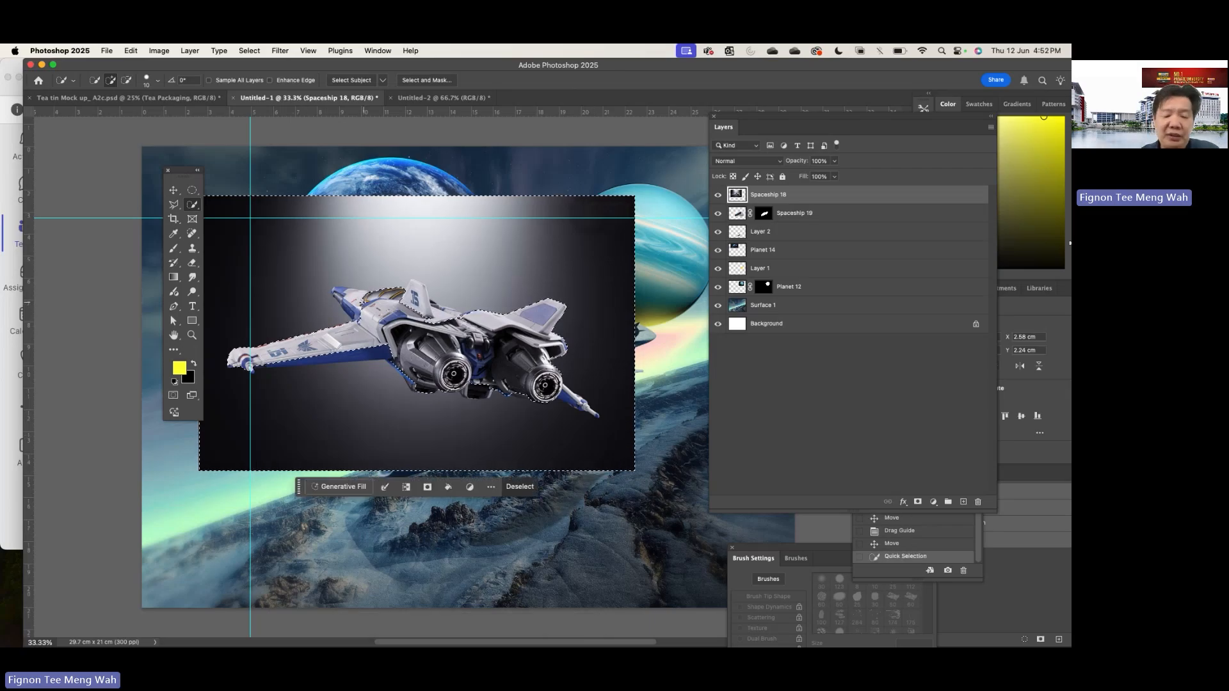
key("super+z")
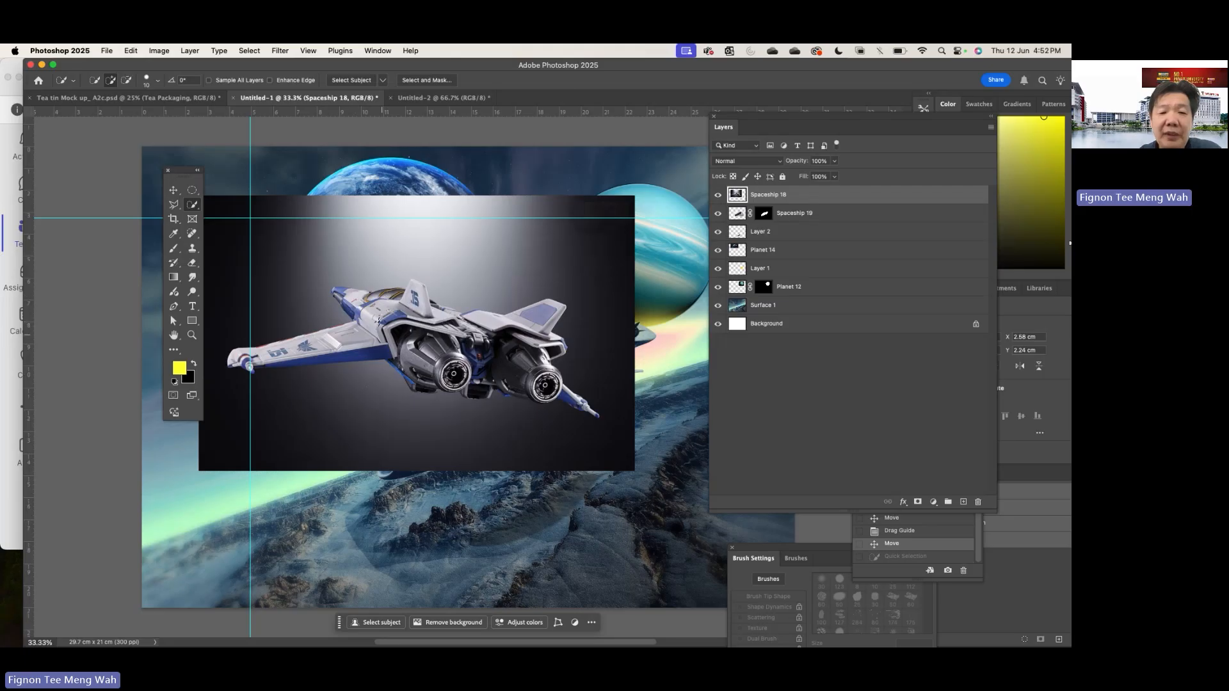
key("super+equal")
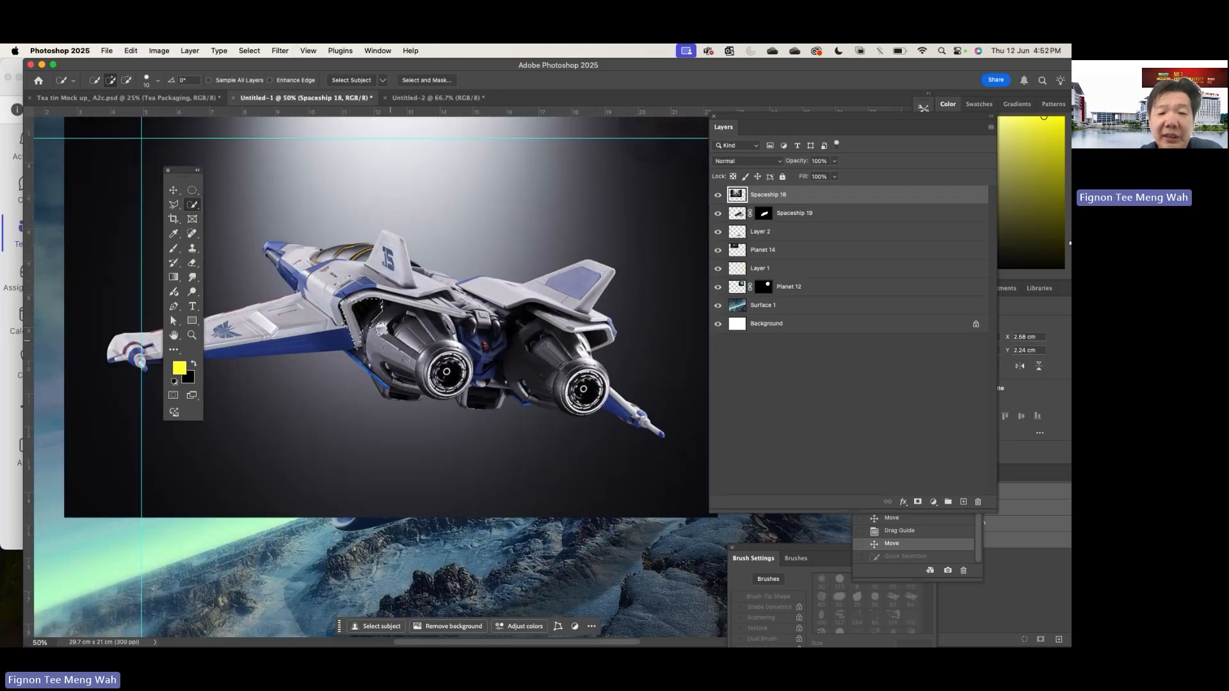
mouse_move(379, 327)
left_mouse_down()
mouse_move(435, 357)
mouse_move(566, 374)
left_mouse_up()
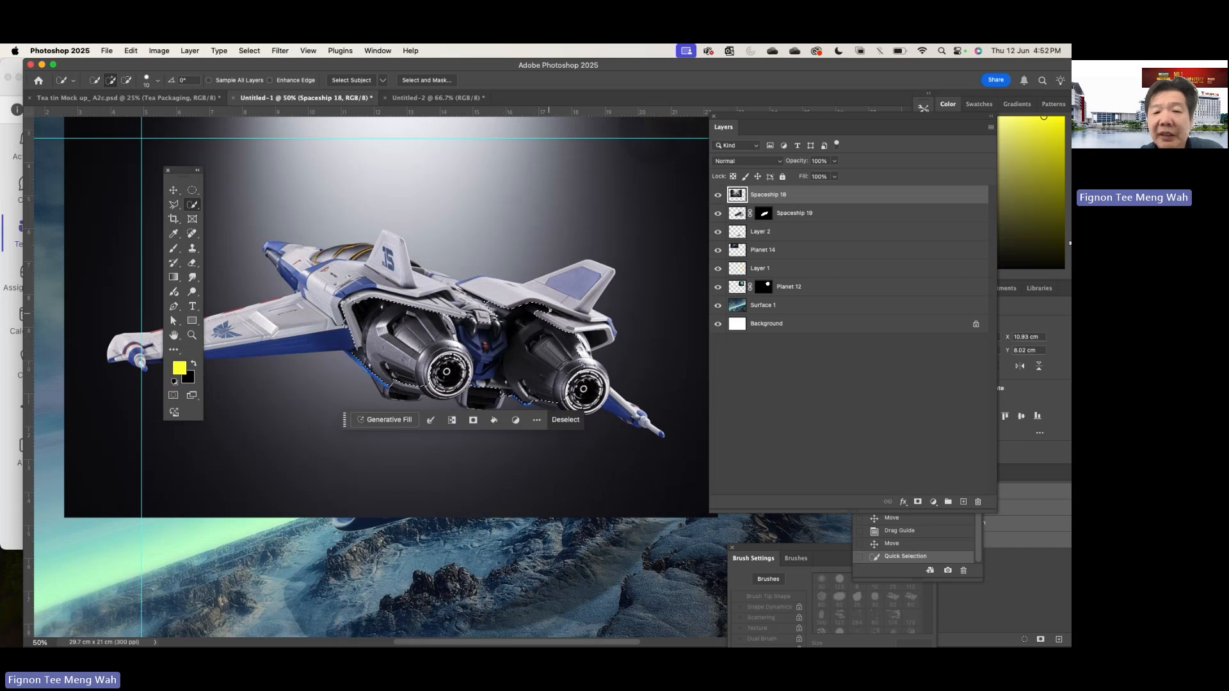
left_click_drag(500, 296, 505, 296)
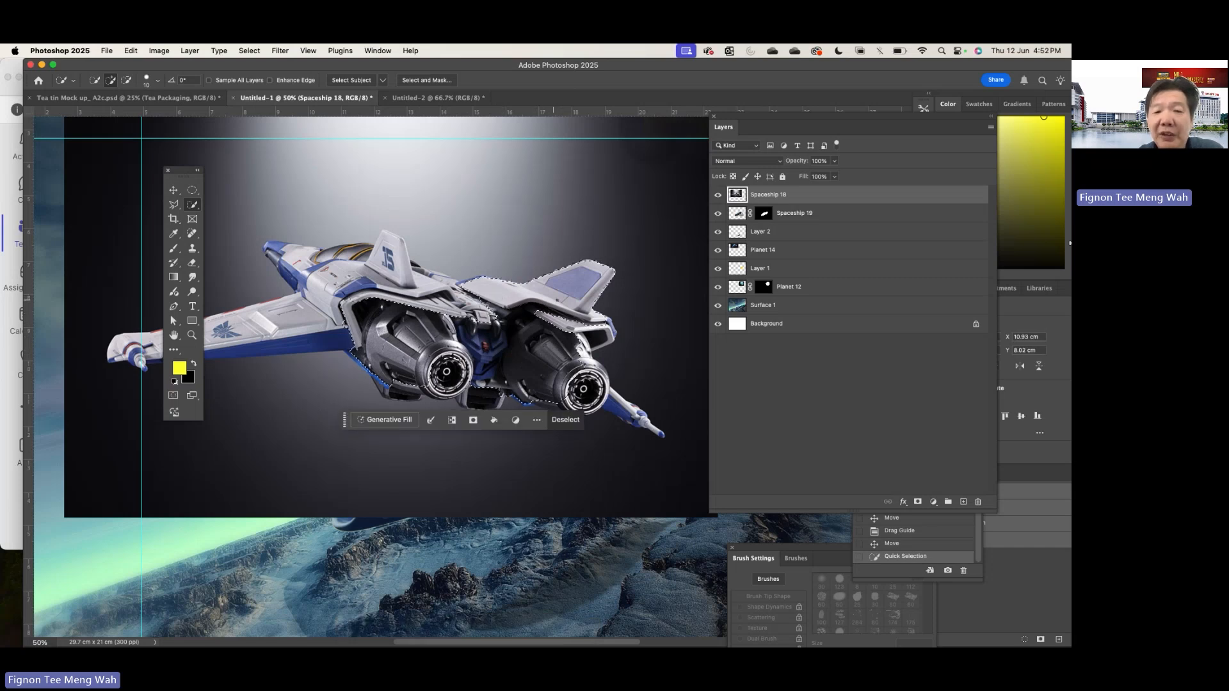
- With a smaller Quick Selection brush, add the pointed rear wing tip, the underside and most of the long wing to the selection
key("bracketleft")
key("bracketleft")
key("bracketleft")
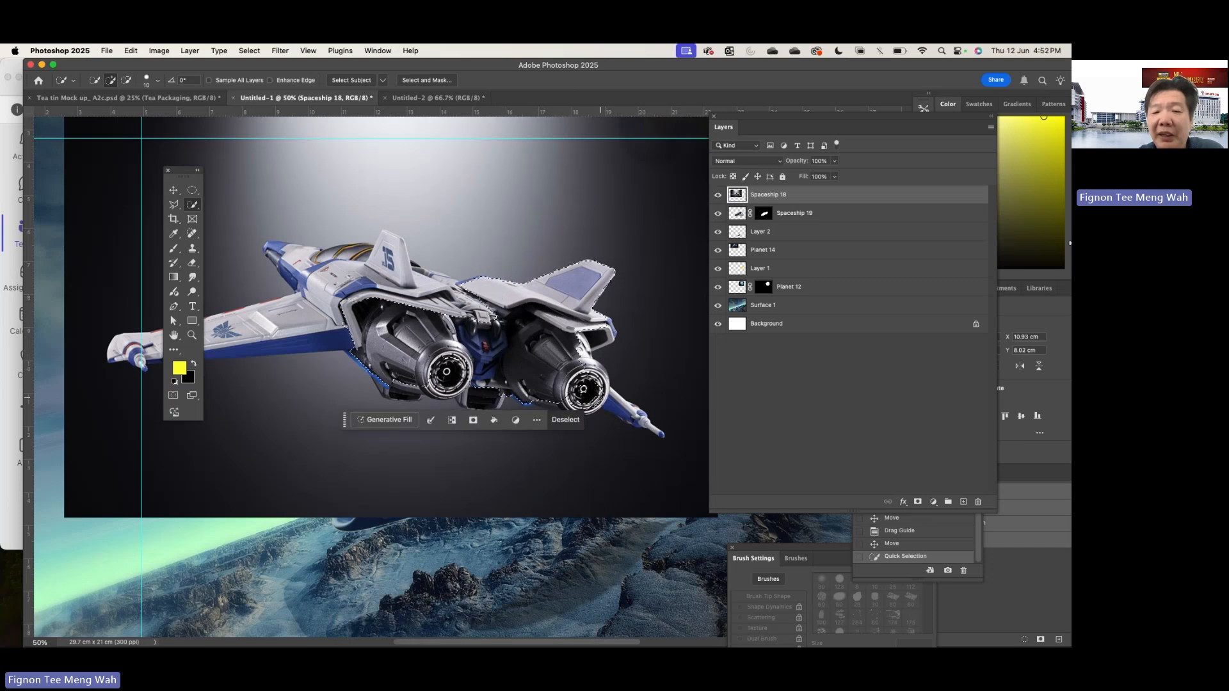
left_click(597, 395)
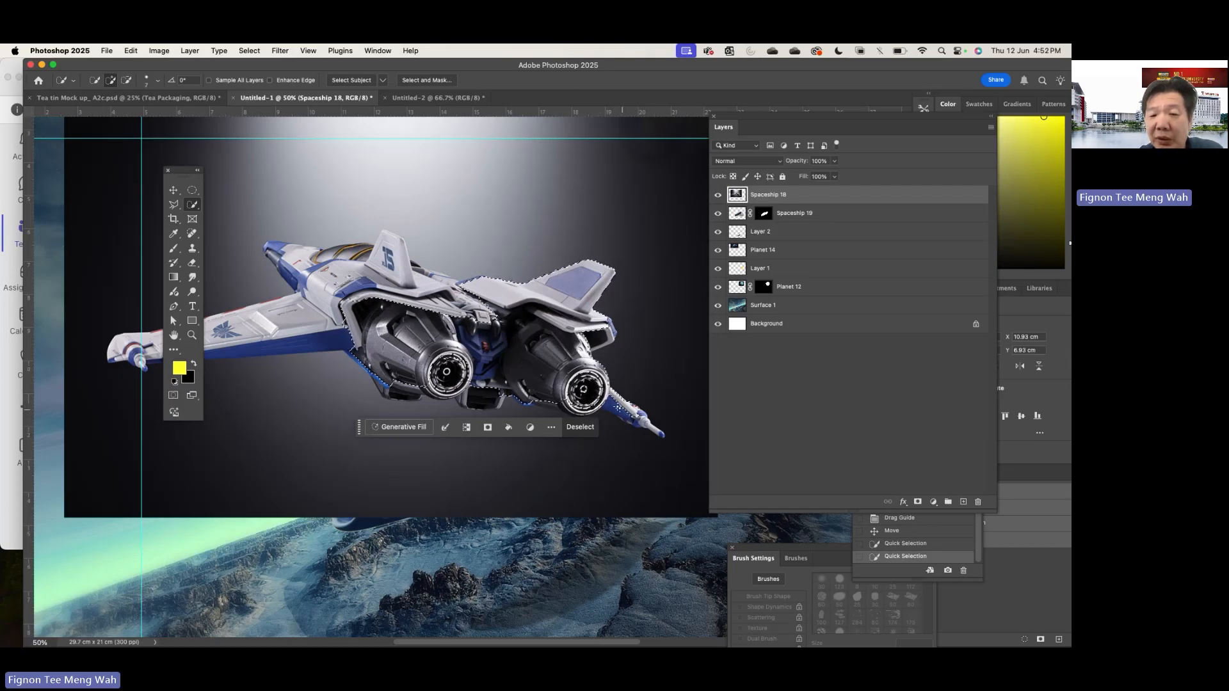
left_click_drag(621, 409, 657, 434)
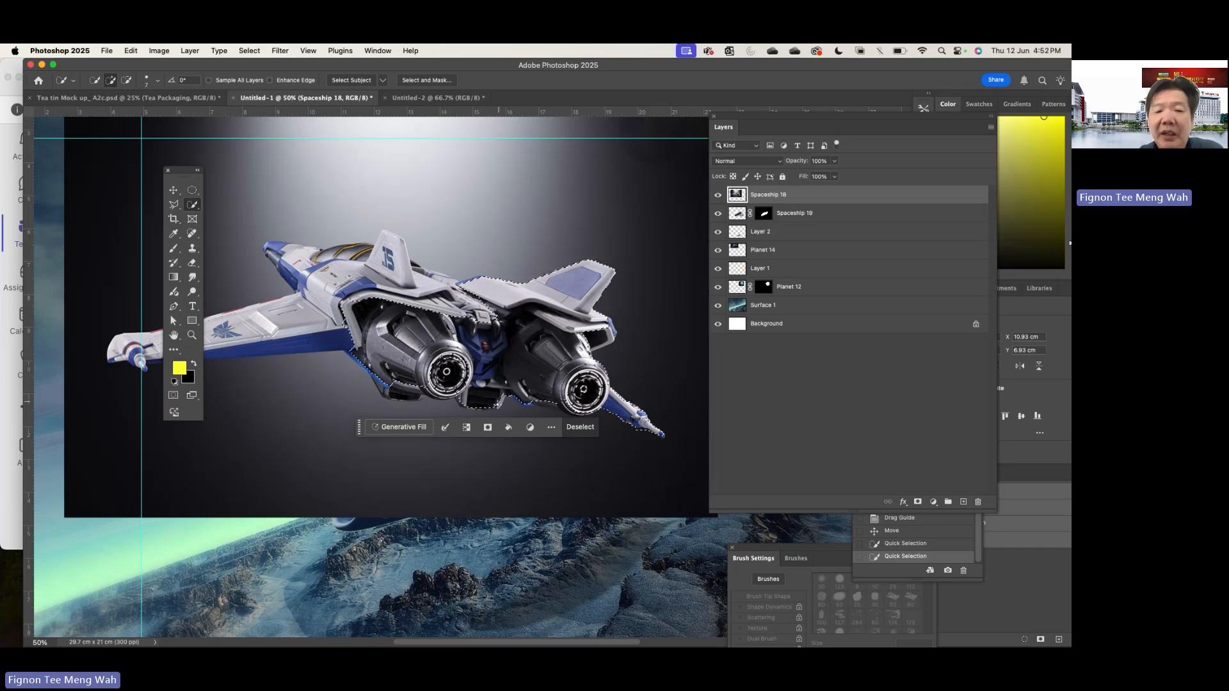
mouse_move(497, 404)
left_mouse_down()
mouse_move(437, 375)
mouse_move(384, 391)
mouse_move(359, 362)
left_mouse_up()
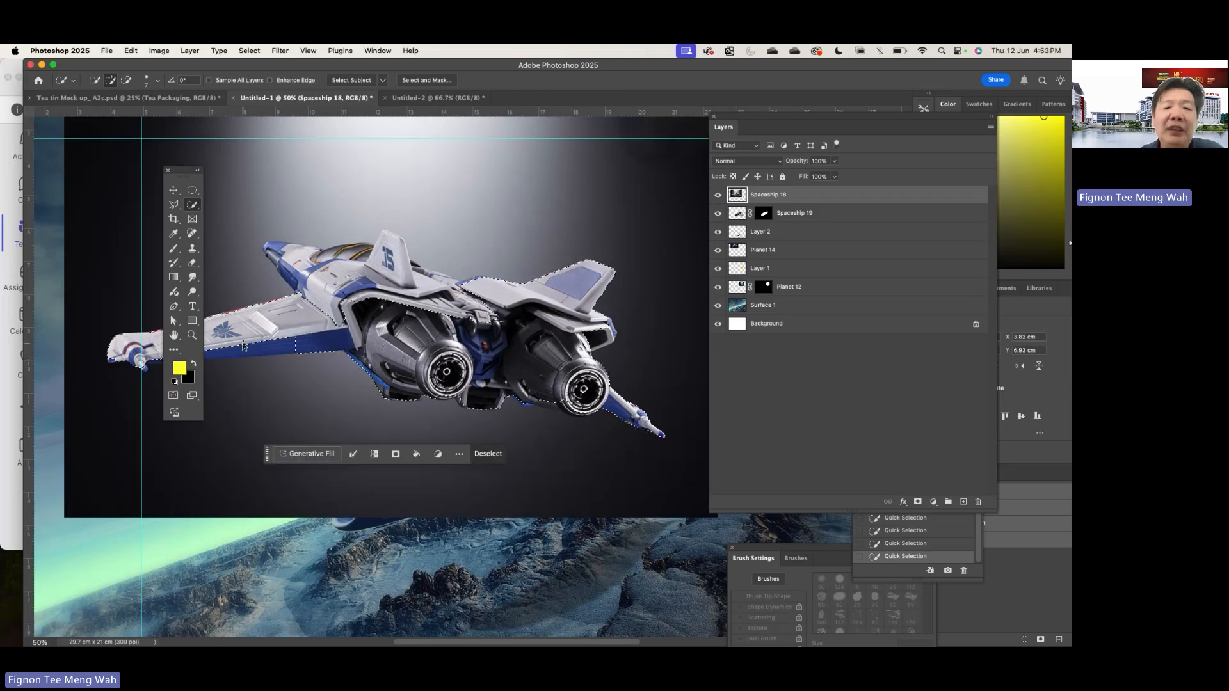
- Add the long wing's remaining lower edge, the nose and the upright fin marked 15 to the spacecraft selection
scroll(269, 336, "left", 6)
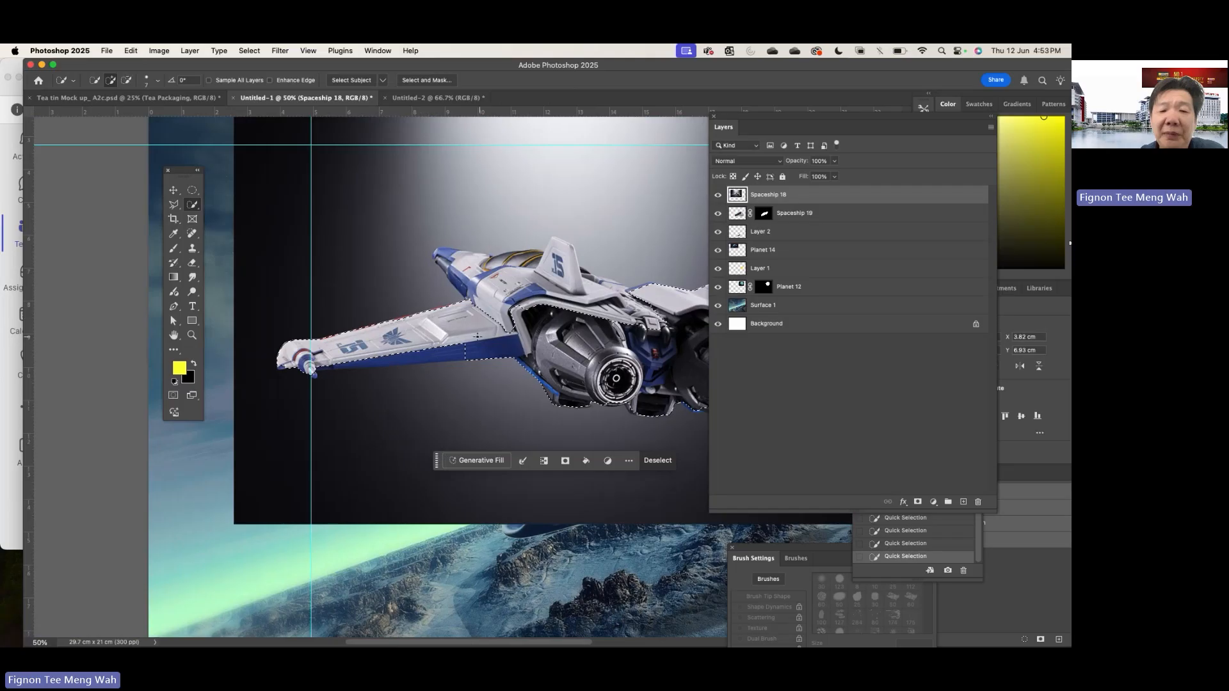
left_click_drag(353, 351, 379, 348)
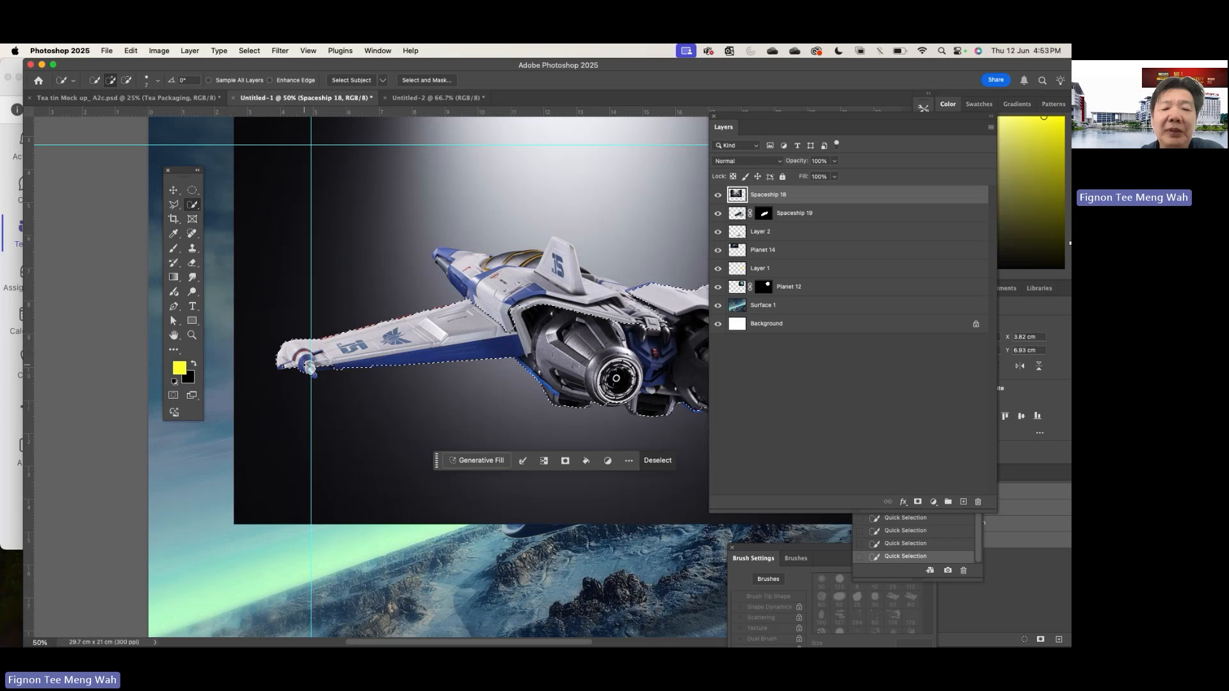
left_click_drag(472, 276, 437, 253)
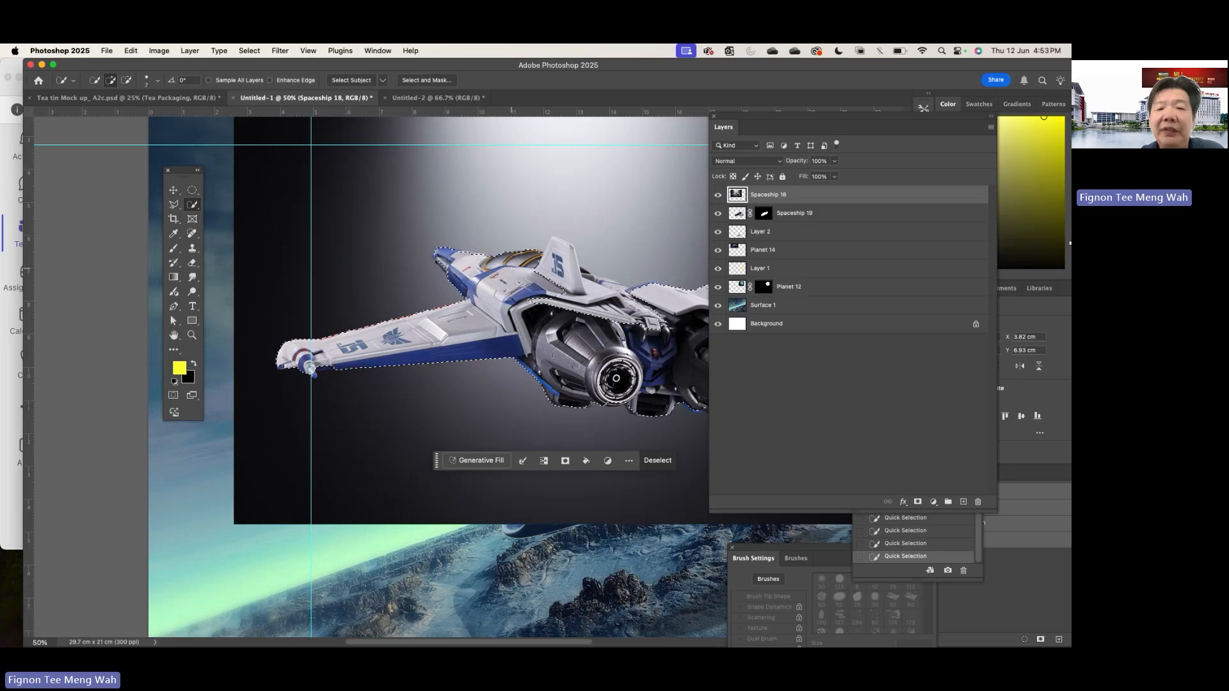
left_click_drag(557, 262, 574, 267)
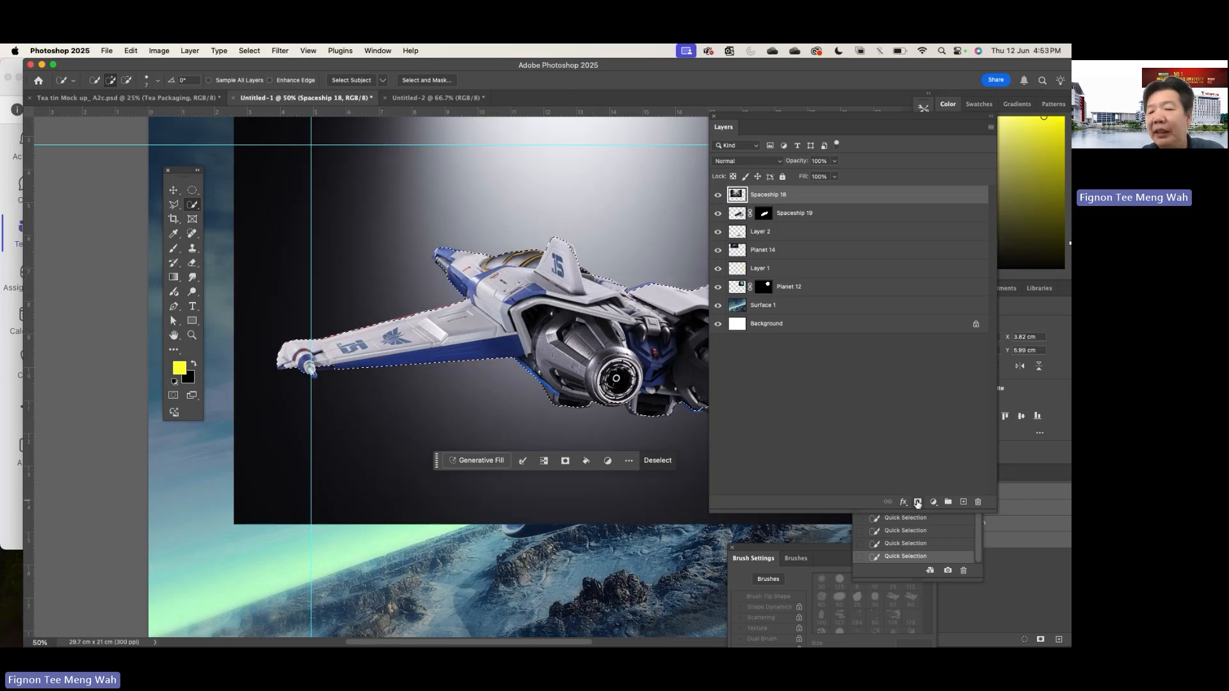
- Add a layer mask to Spaceship 18 from the spacecraft selection to hide its dark background
left_click(917, 503)
scroll(442, 376, "down", 1)
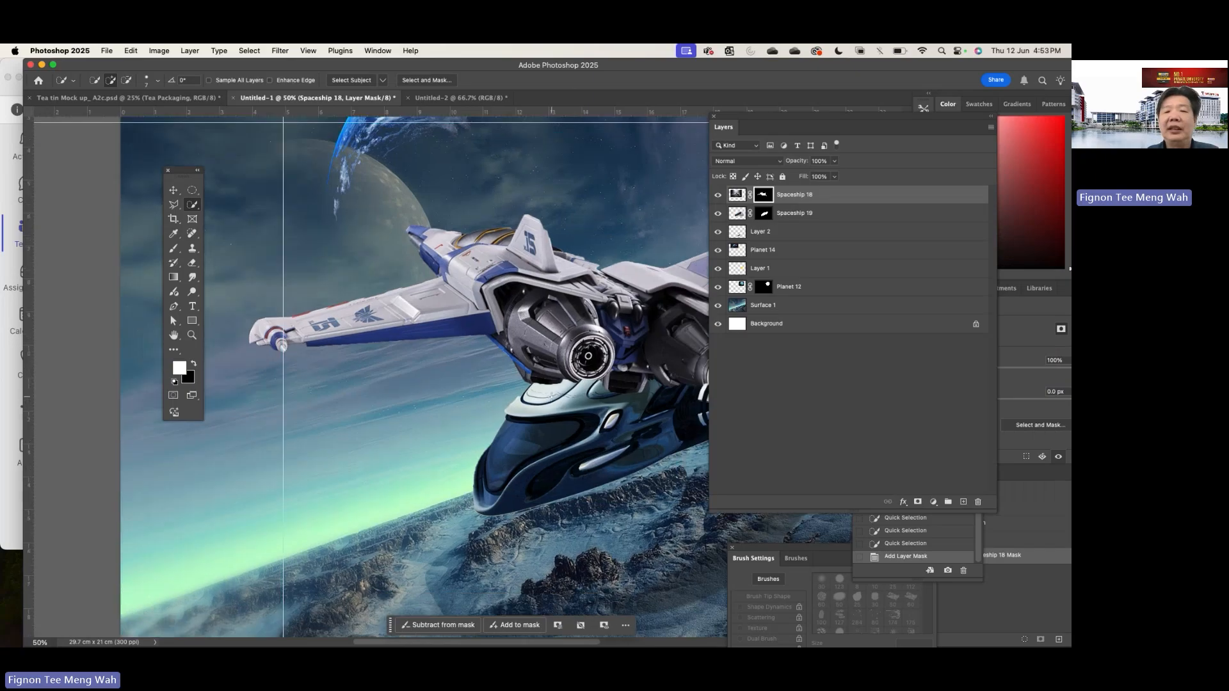
scroll(551, 396, "right", 5)
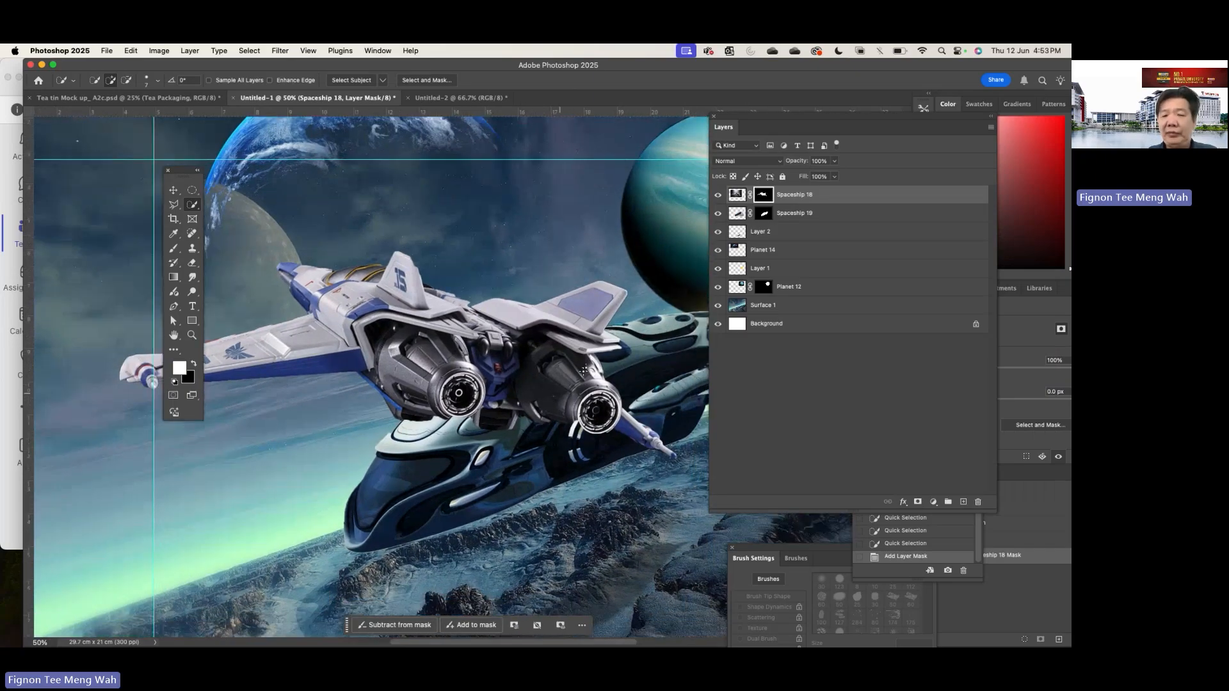
- Move the masked Spaceship 18 in front of the blue planet's lower edge and shrink it with Free Transform, to 65.9% and then smaller
left_click(173, 188)
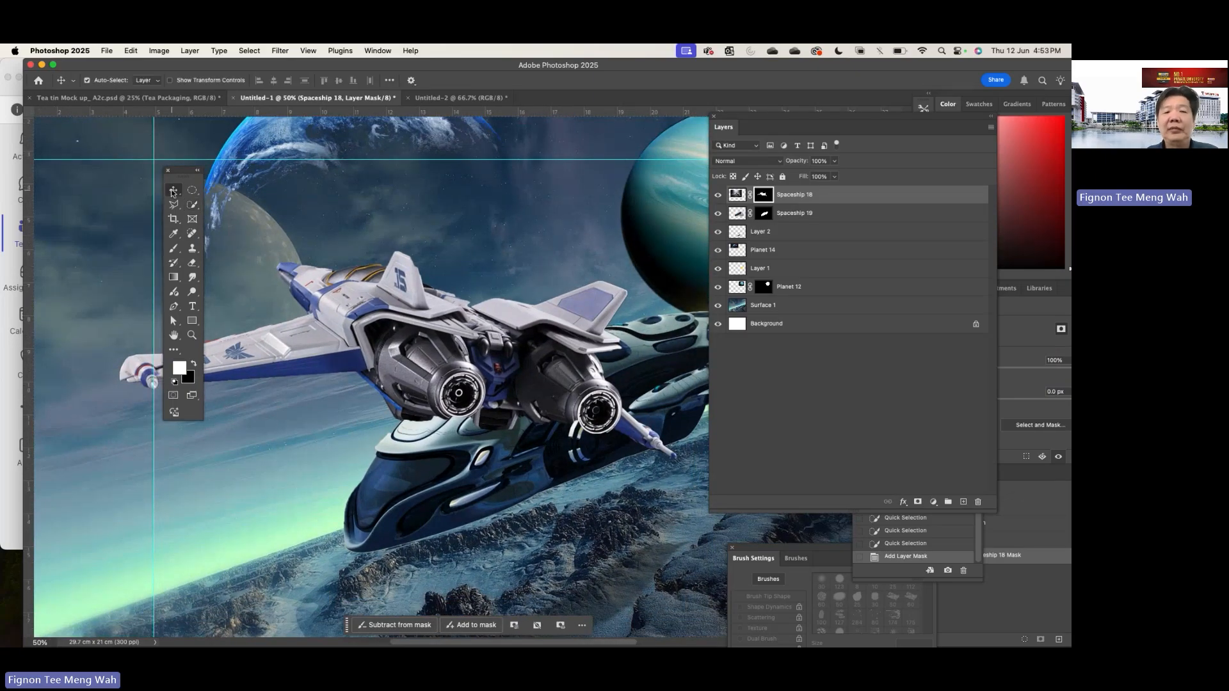
mouse_move(375, 294)
left_mouse_down()
mouse_move(243, 280)
mouse_move(259, 245)
left_mouse_up()
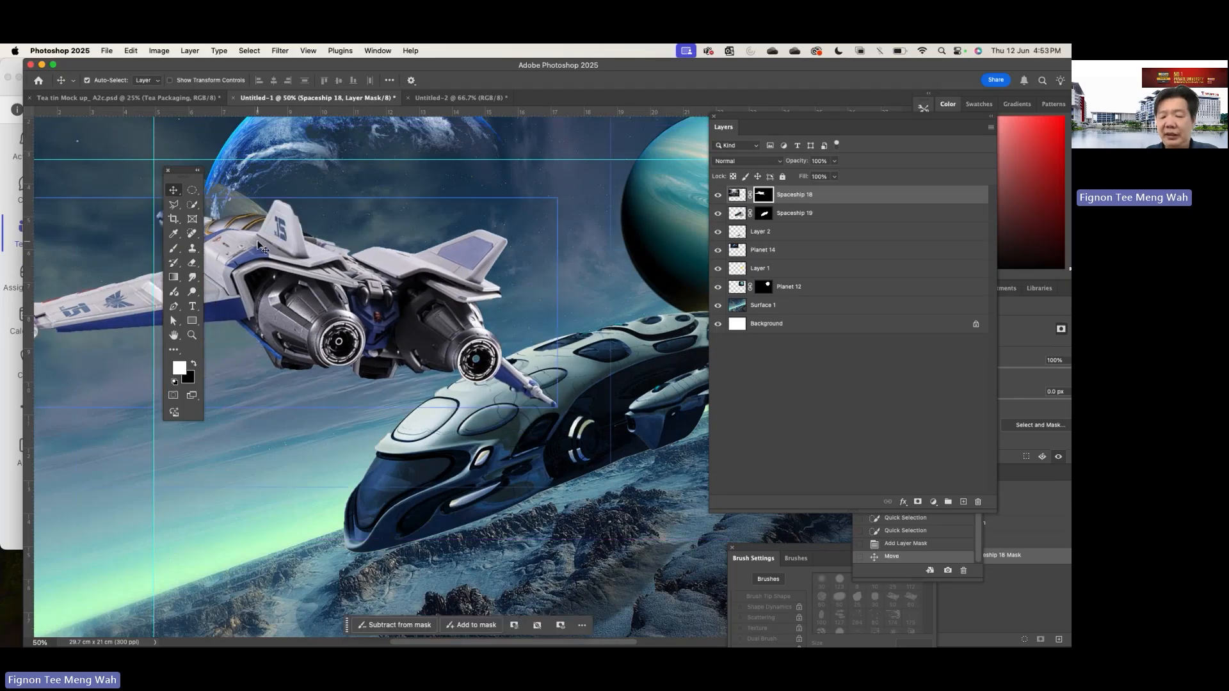
key("super+t")
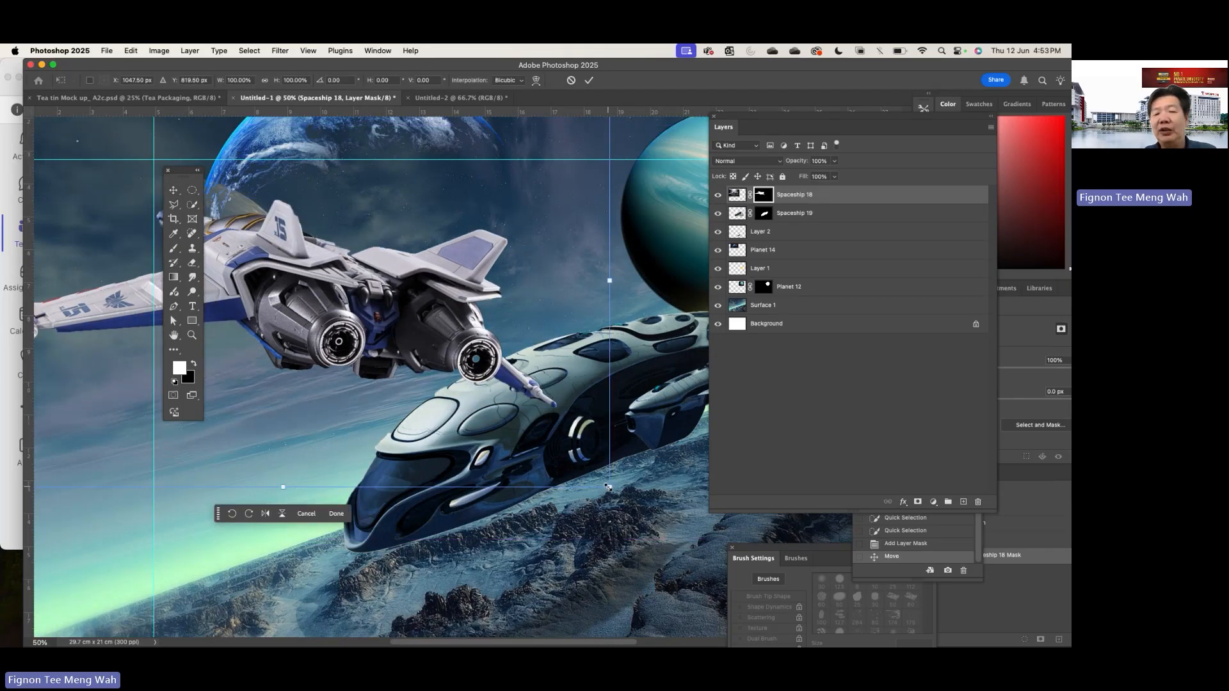
left_click_drag(607, 487, 386, 346)
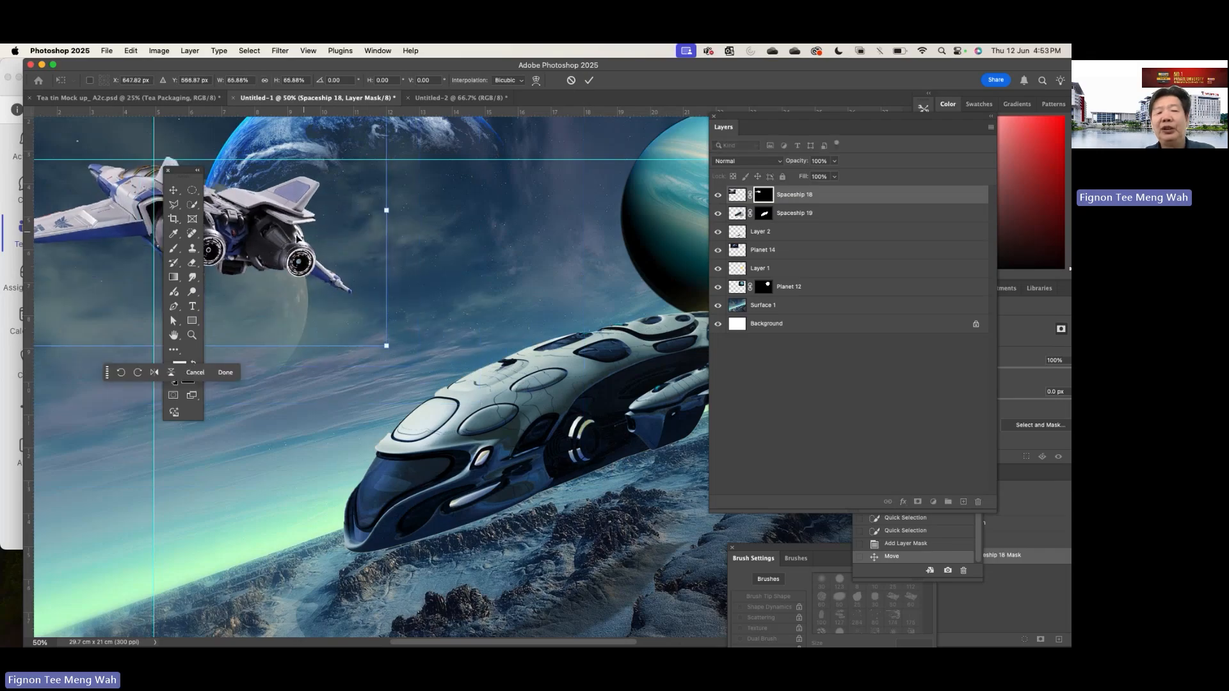
left_click_drag(296, 239, 399, 267)
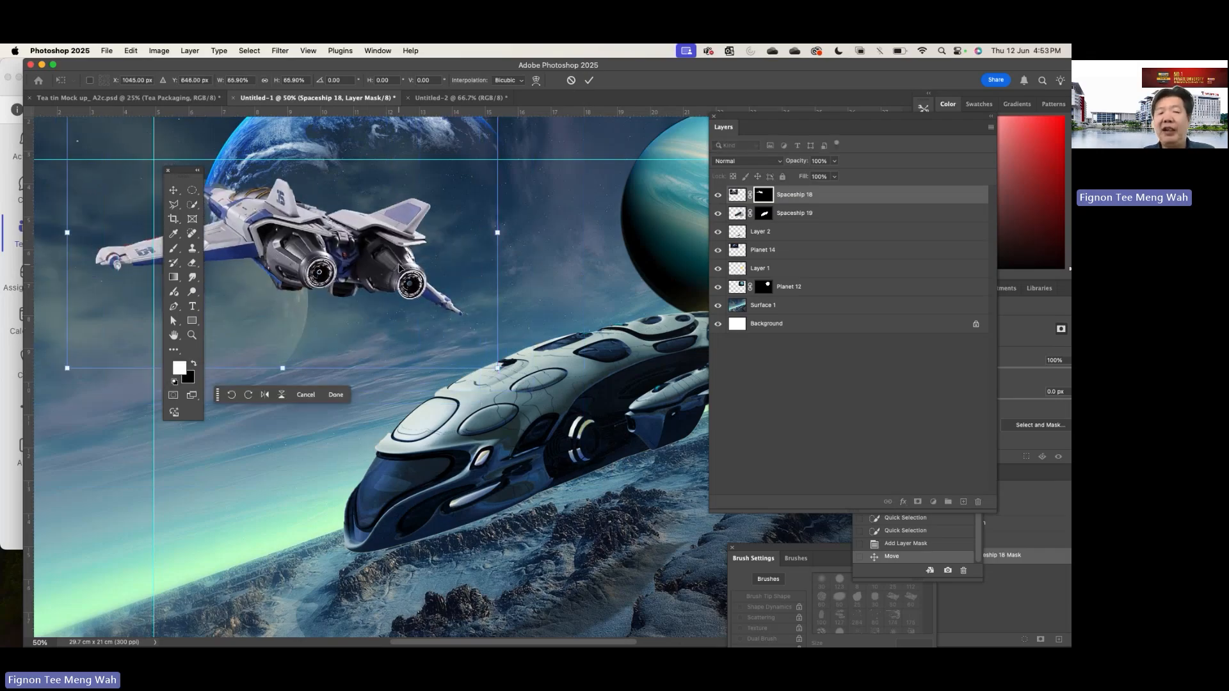
key("super+minus")
key("super+minus")
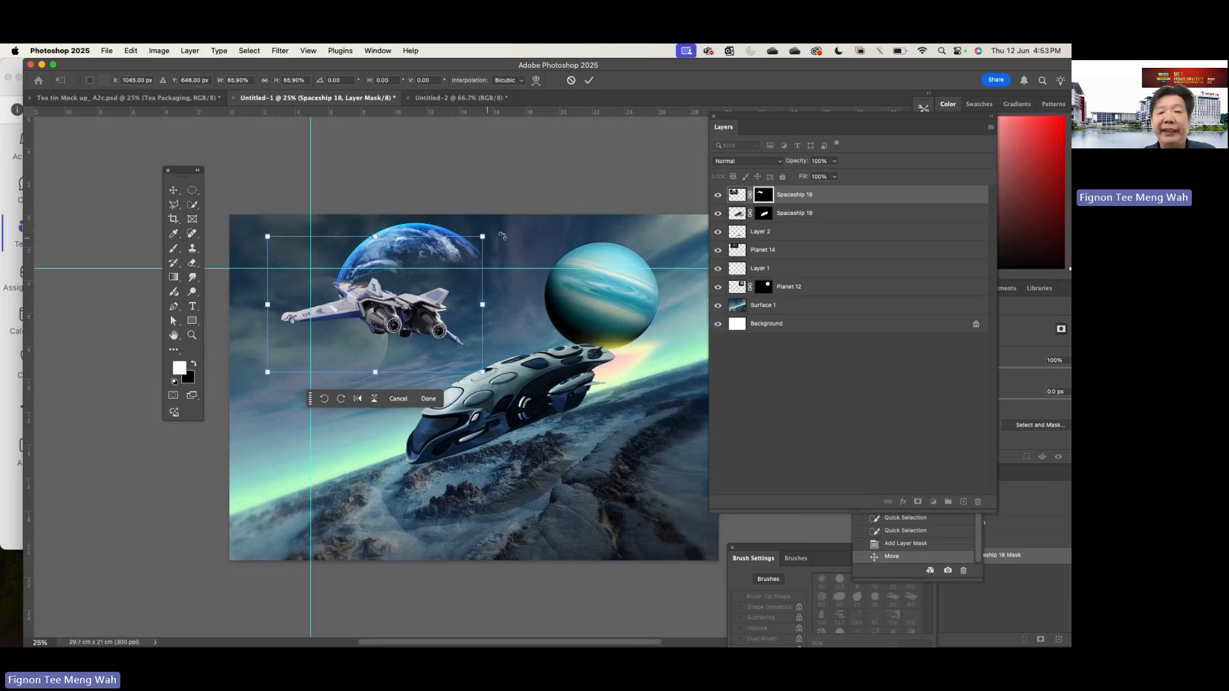
left_click_drag(482, 237, 441, 262)
key("Return")
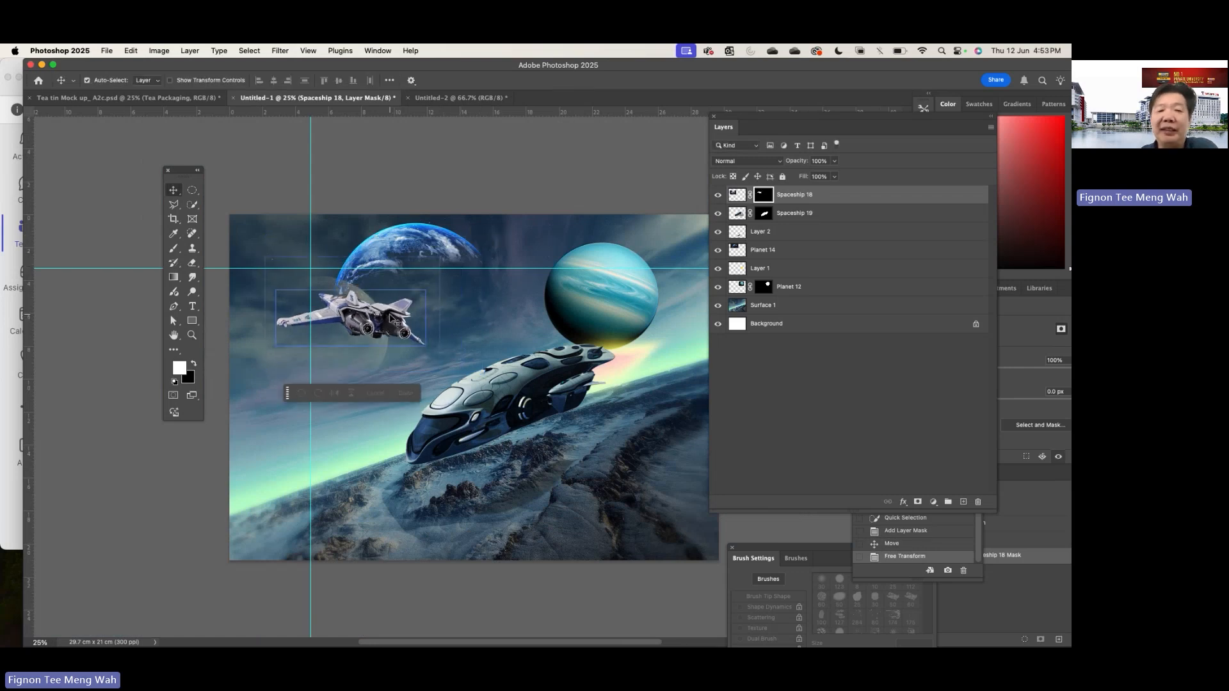
- Apply a Gaussian Blur with a 1.3 pixel radius to the Spaceship 18 layer mask
left_click(279, 51)
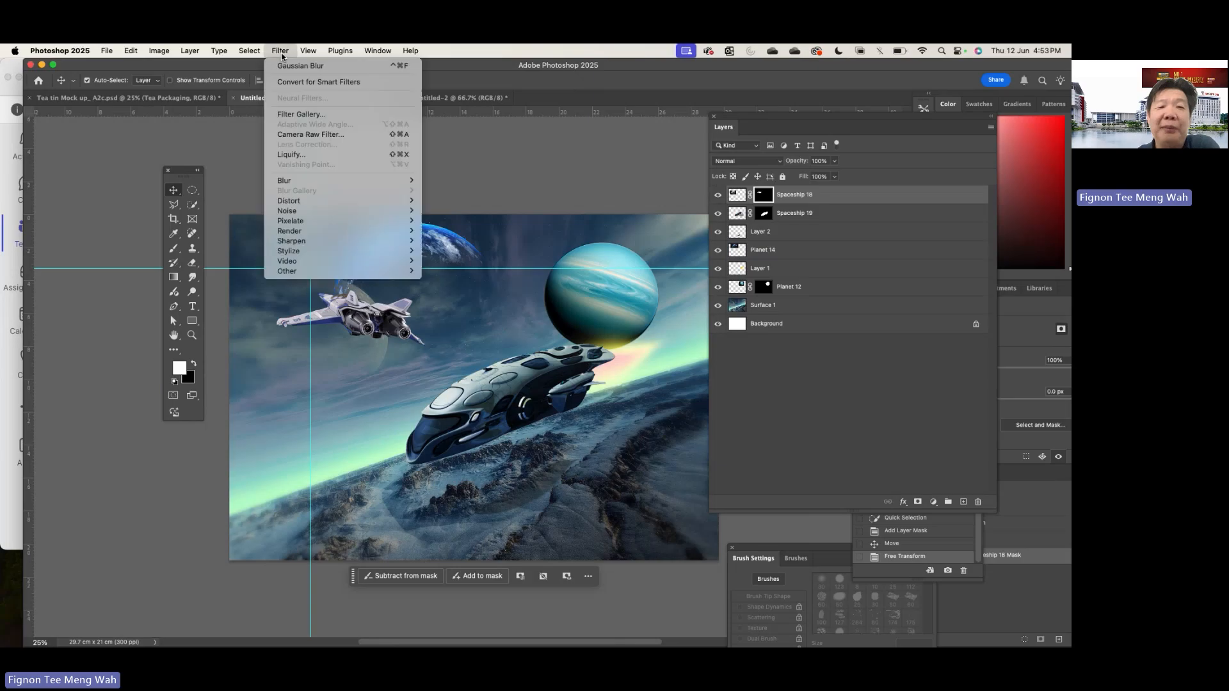
mouse_move(303, 180)
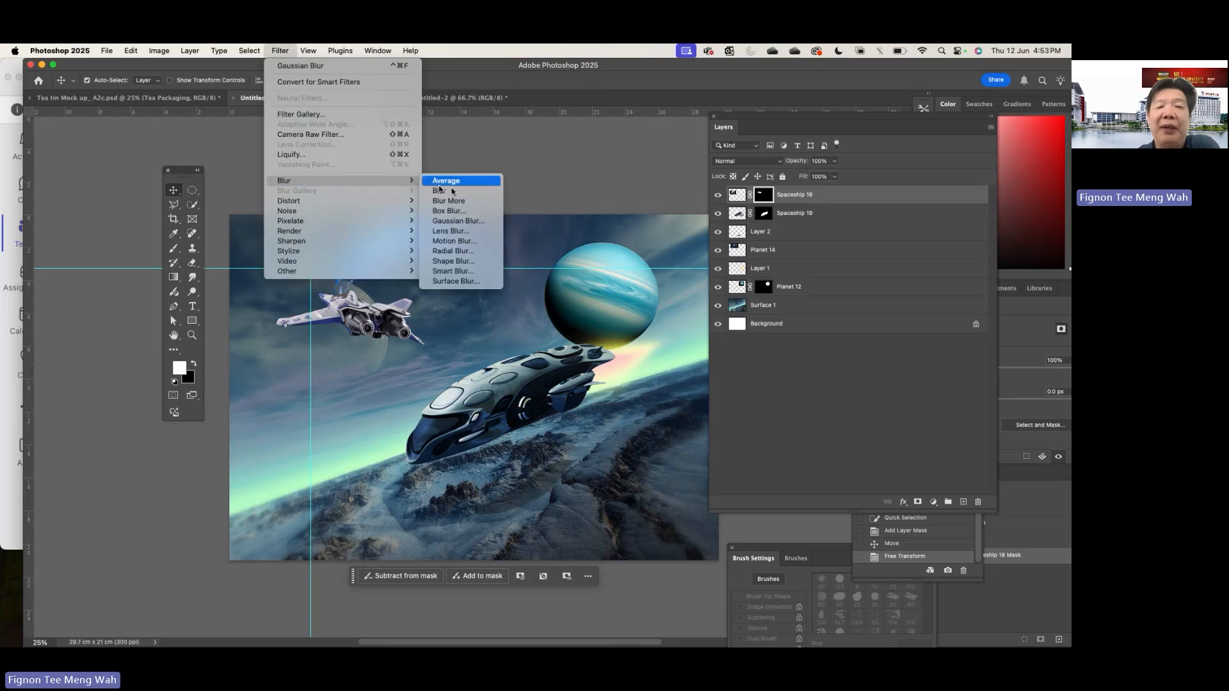
left_click(458, 221)
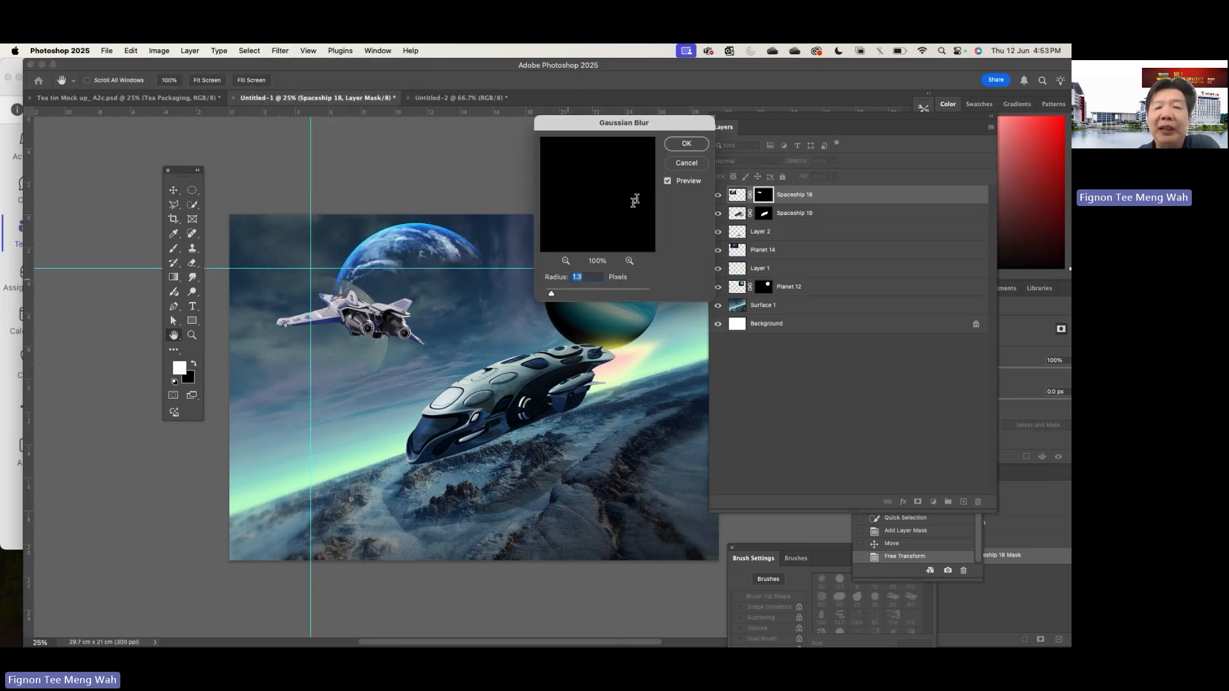
left_click(686, 143)
left_click(491, 280)
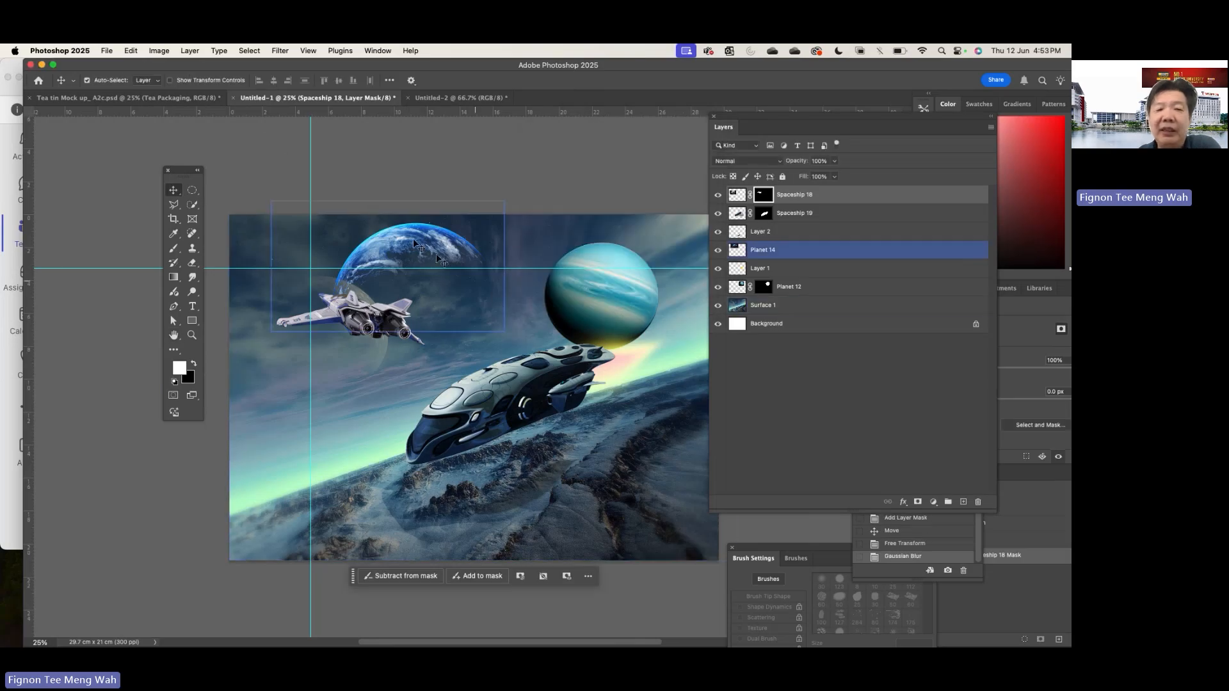
key("super+equal")
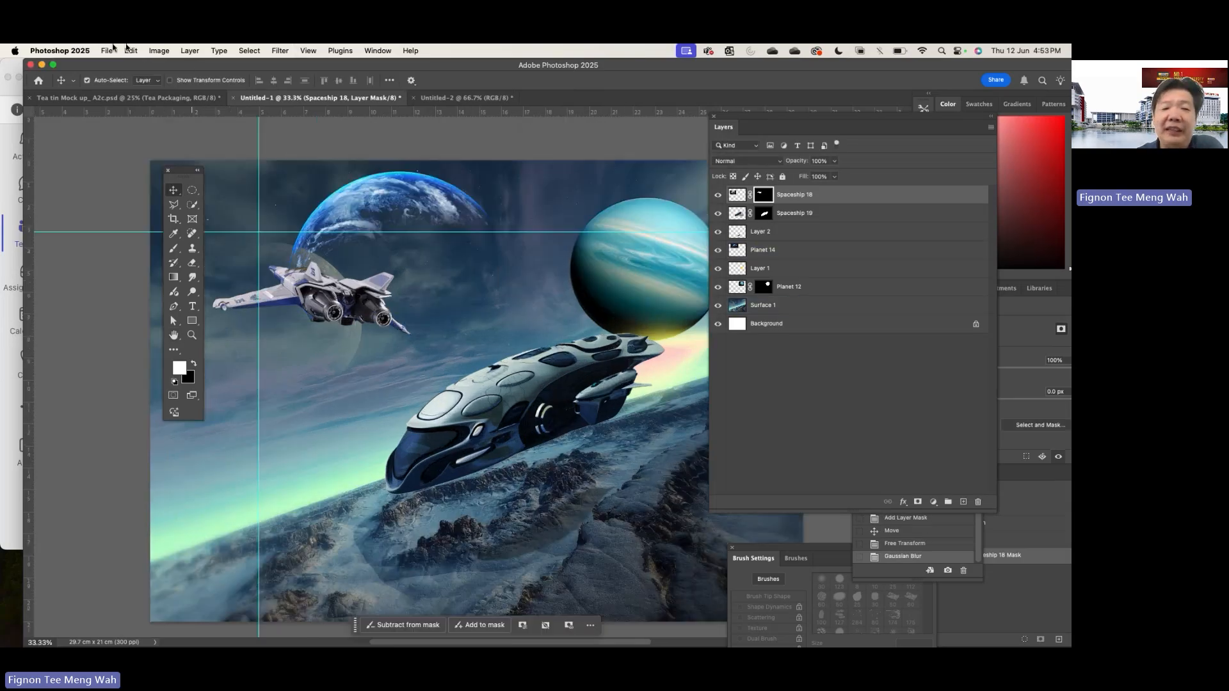
- Apply Color Balance to the Spaceship 18 image, setting the midtones to -6 for cyan-red and +19 for yellow-blue
left_click(158, 52)
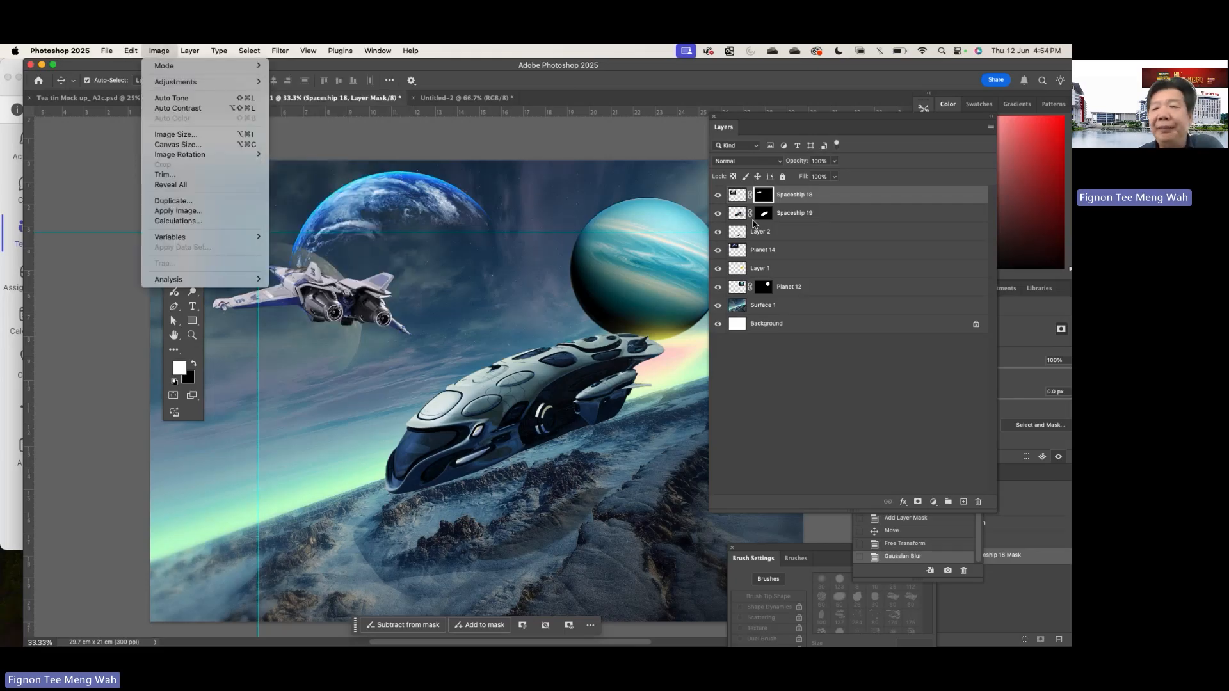
left_click(740, 200)
left_click(740, 200)
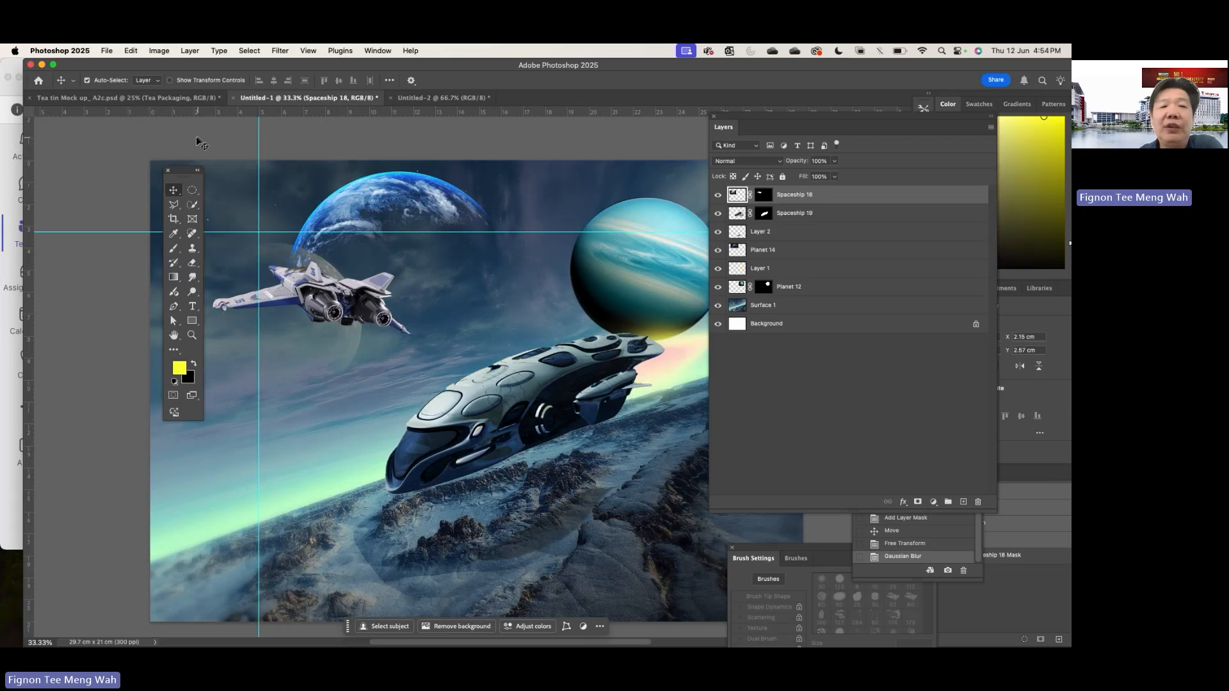
left_click(159, 51)
mouse_move(184, 85)
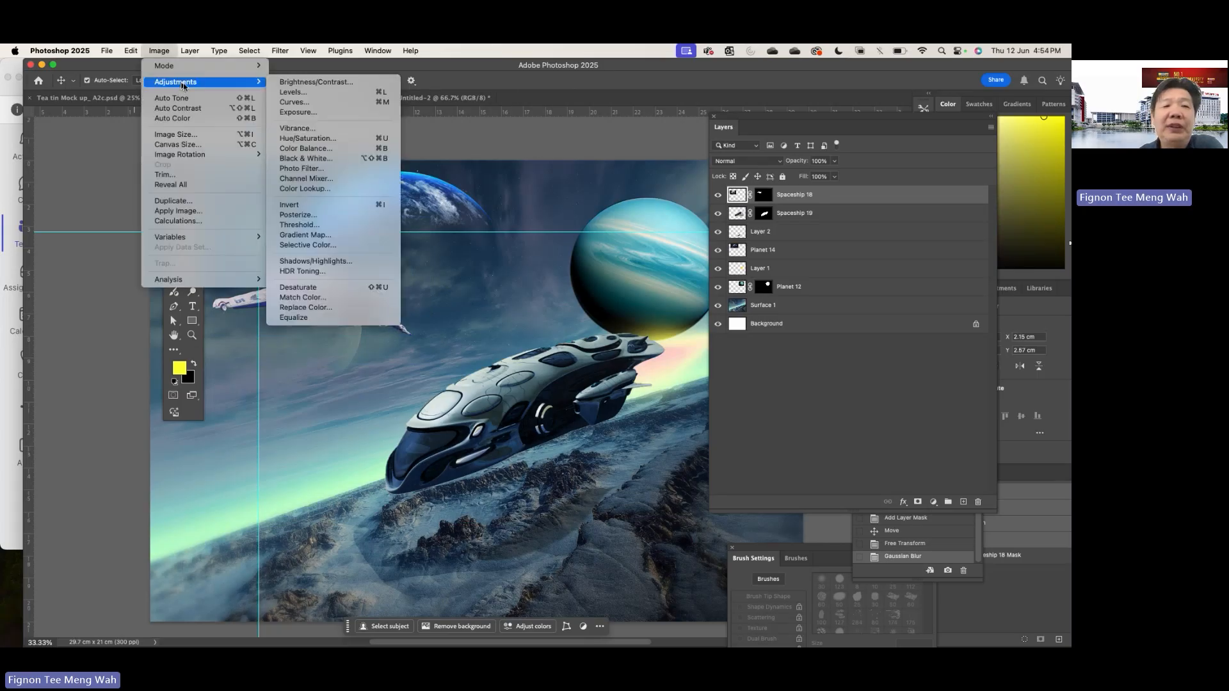
left_click(320, 149)
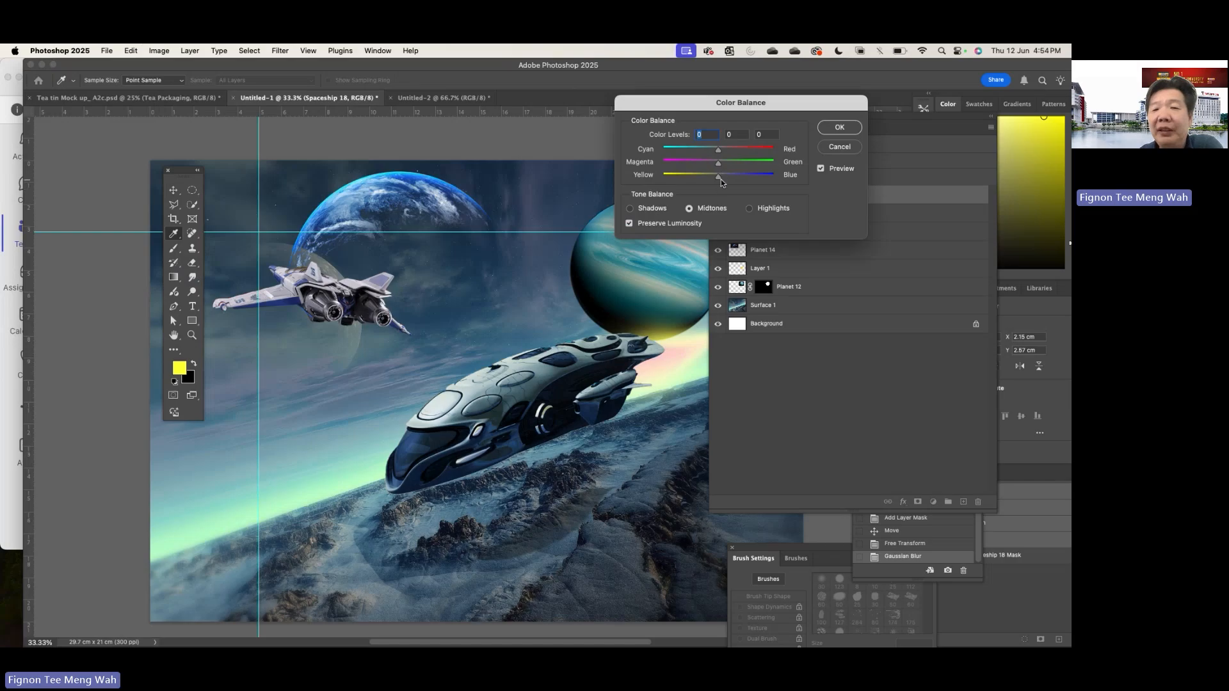
left_click_drag(721, 179, 733, 182)
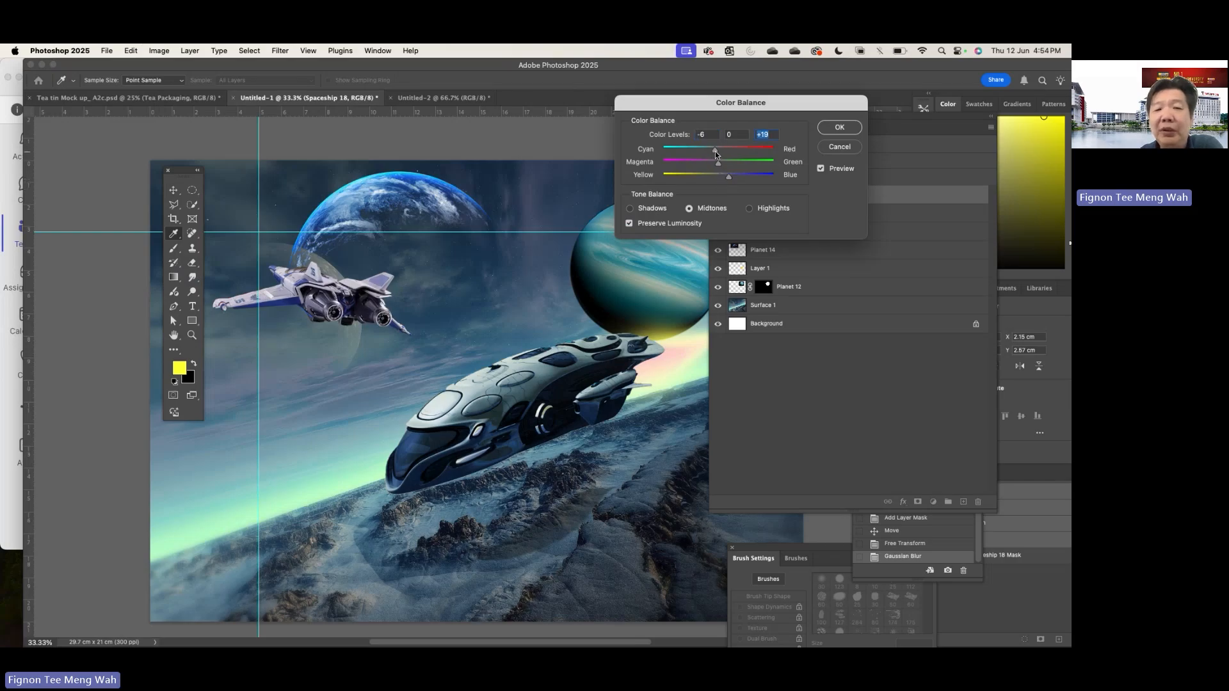
left_click(850, 127)
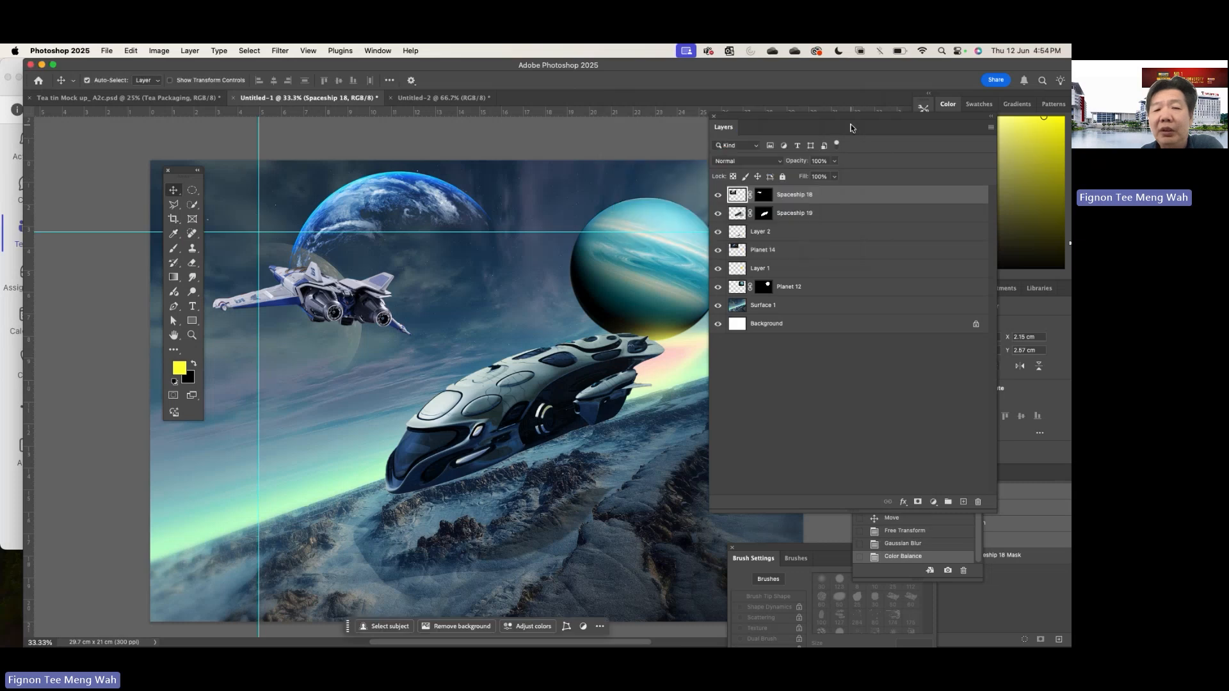
- Add a new empty layer directly above the topmost Spaceship 18 layer
left_click(590, 239)
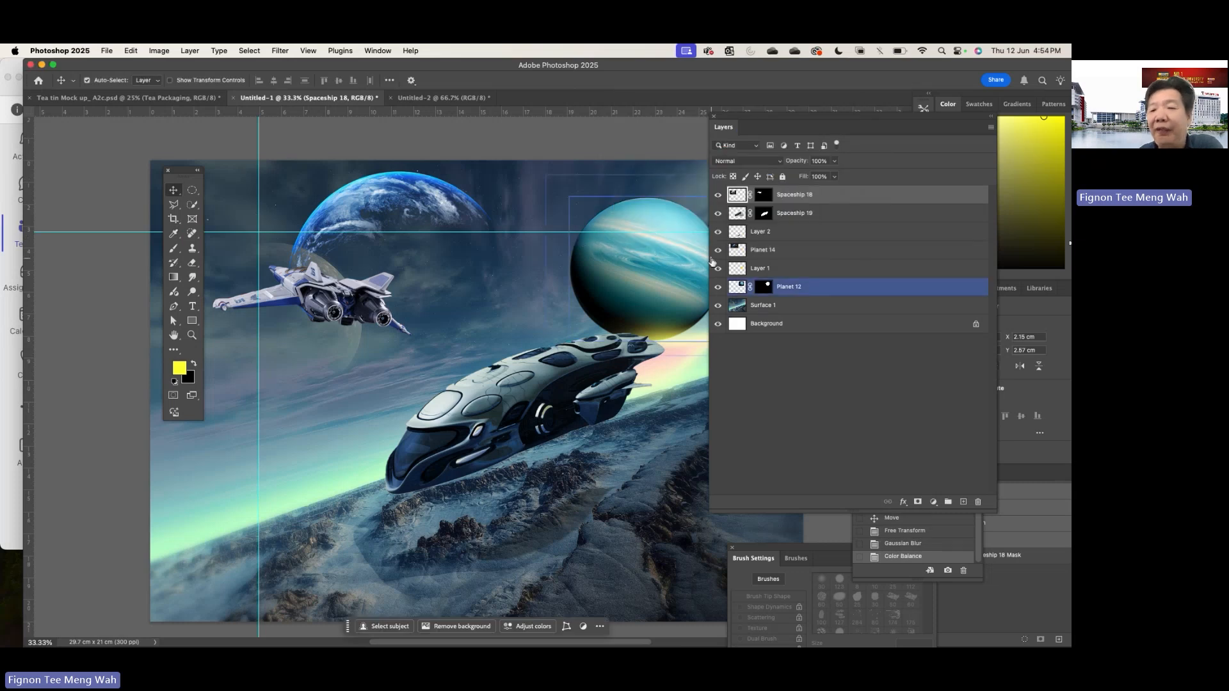
left_click(794, 195)
left_click(963, 502)
left_click(757, 215)
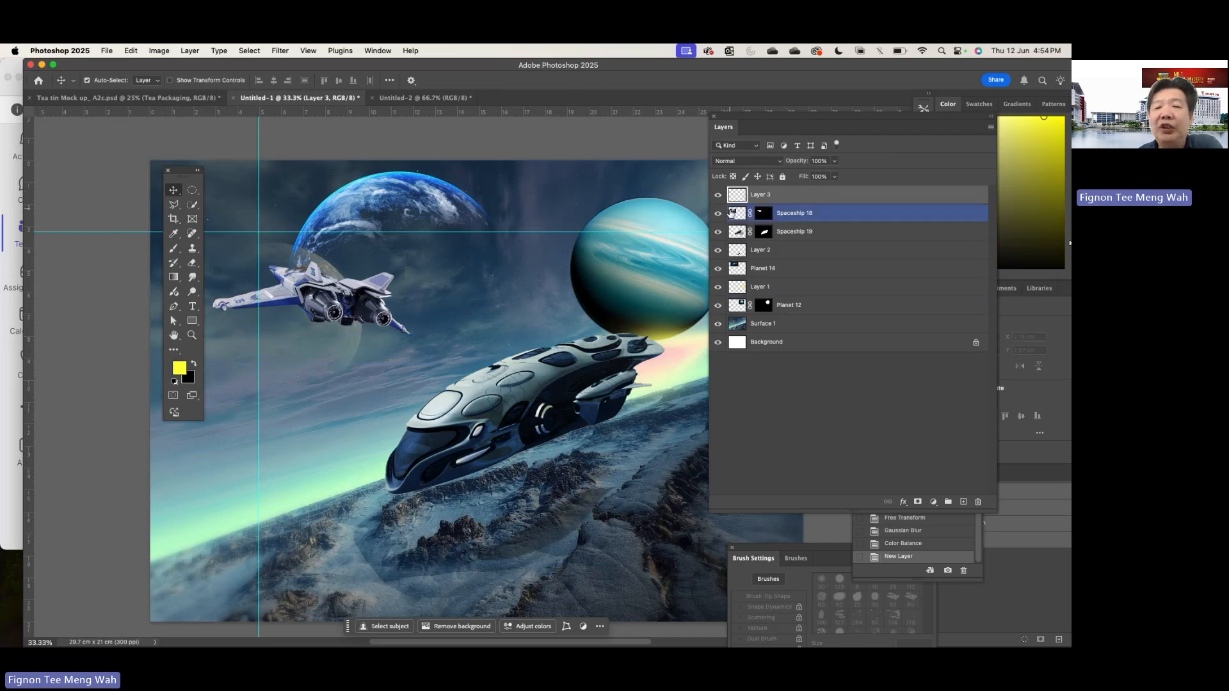
- Choose the Brush tool, undo the test dab on the fighter's engine and enlarge the brush to 400 px
left_click(174, 250)
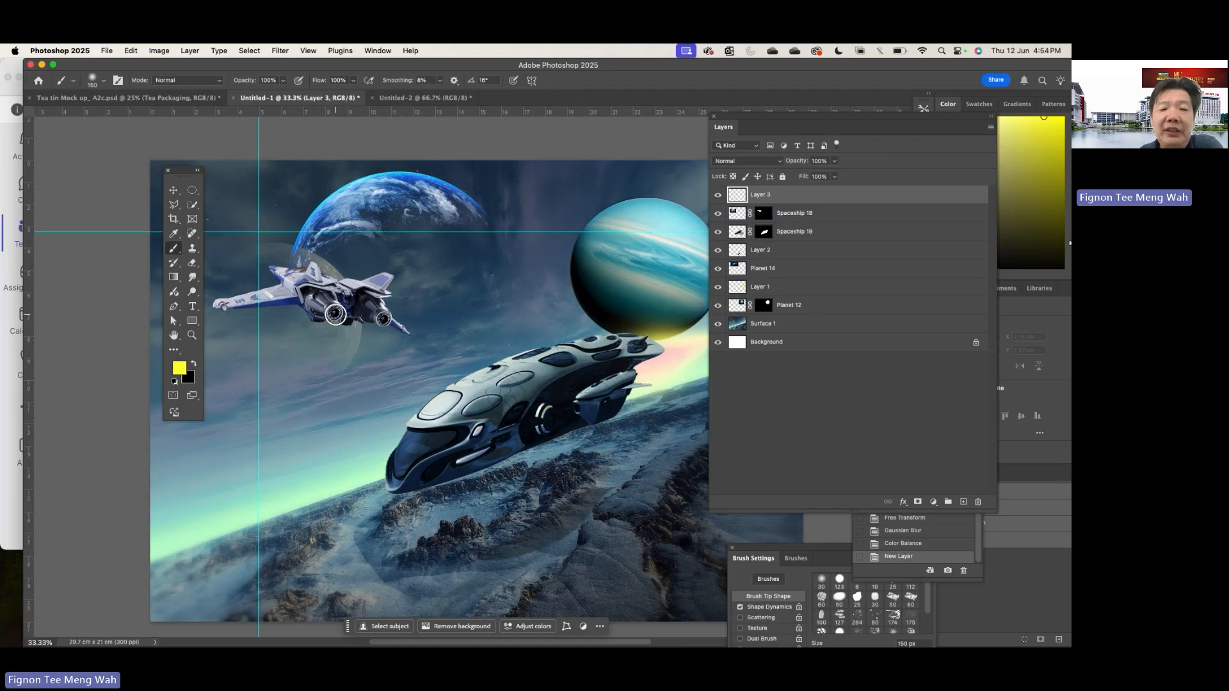
left_click(334, 314)
key("super+z")
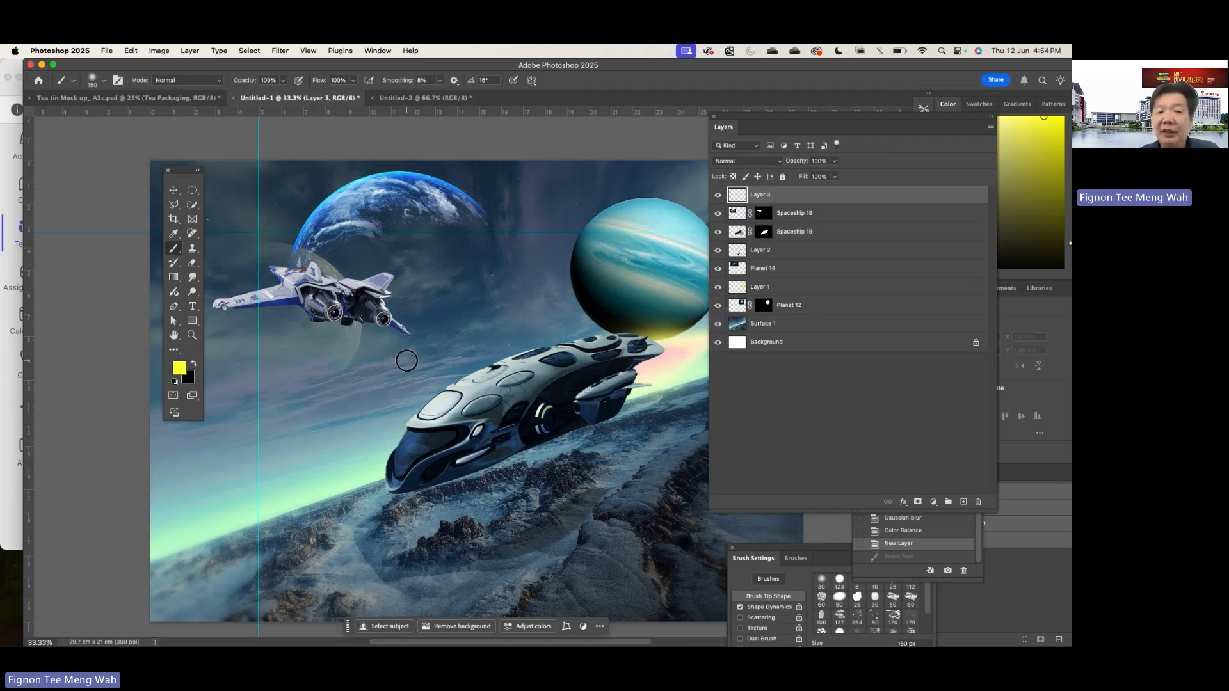
key("bracketright")
key("bracketright")
key("bracketright")
key("bracketright")
key("super+z")
key("bracketright")
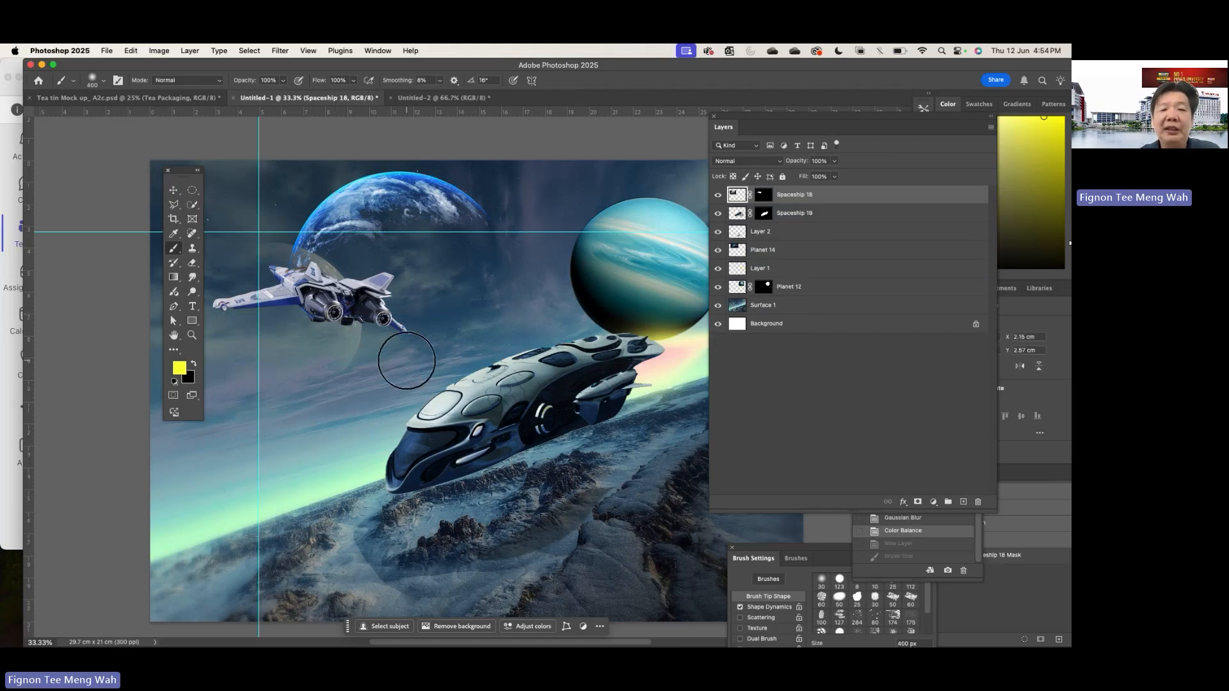
- Undo the yellow stroke on the Spaceship 18 layer, add a new layer above it and paint yellow glows over both engines
left_click(339, 317)
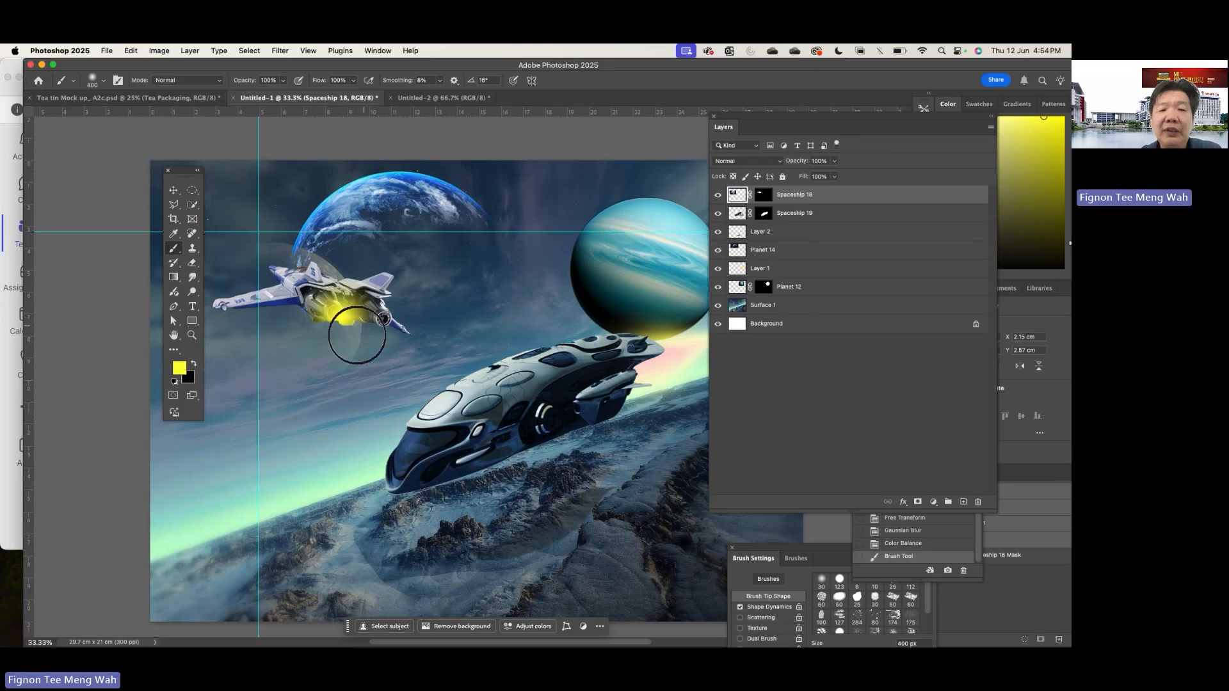
key("super+z")
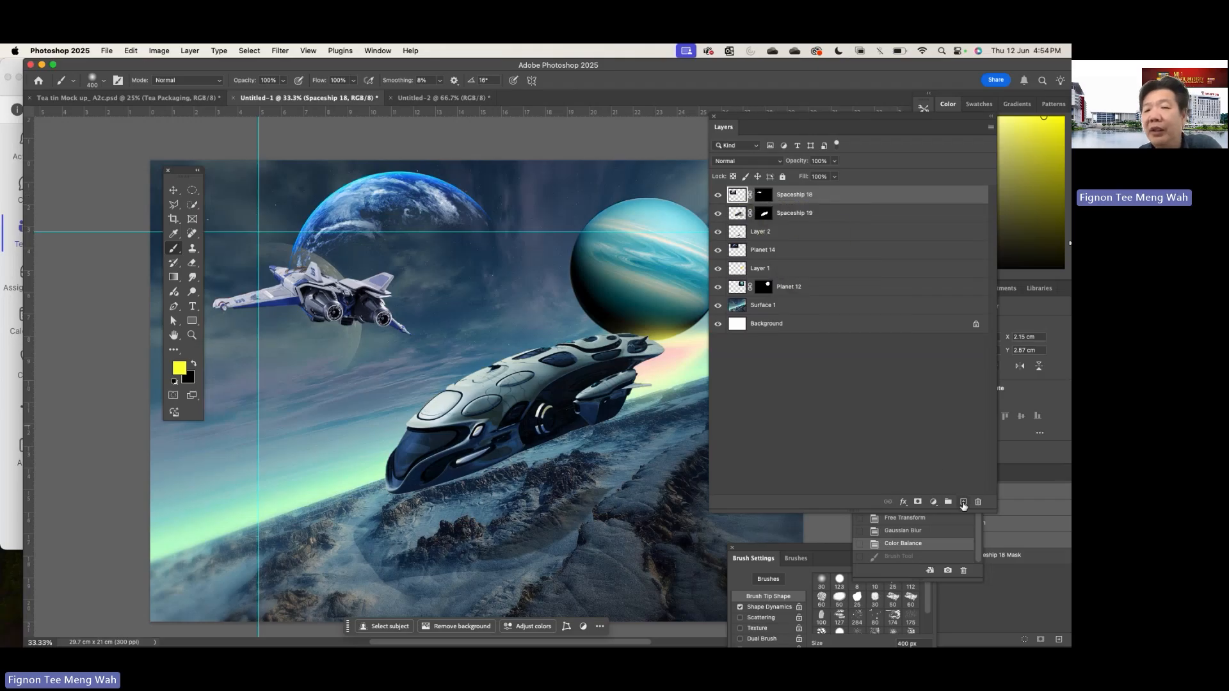
left_click(962, 503)
left_click_drag(339, 317, 388, 323)
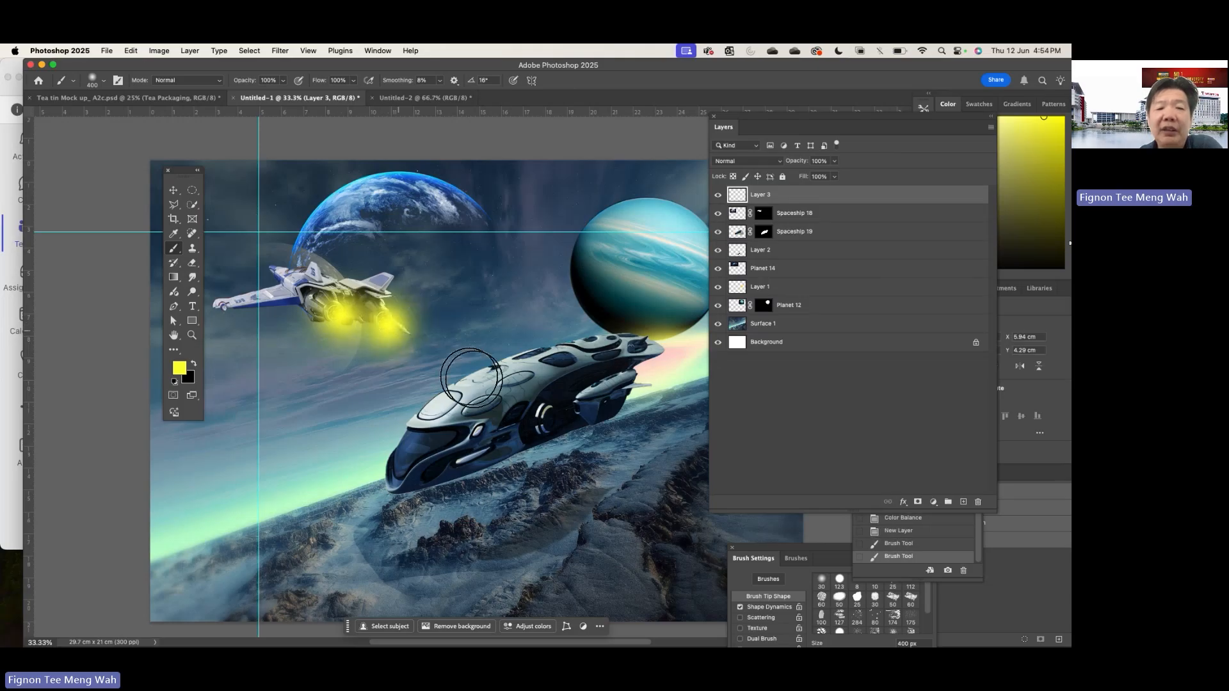
- Smudge the yellow engine glows outward behind the fighter into trailing exhaust flames, undoing and redoing an unwanted stroke
left_click(192, 276)
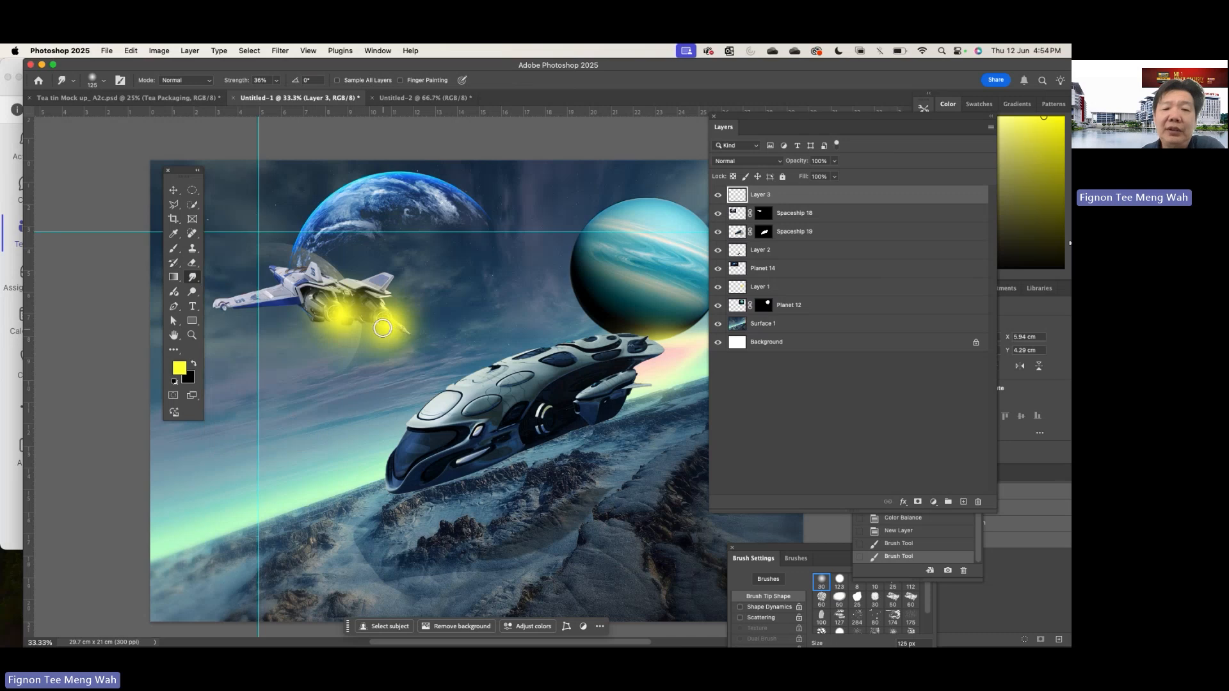
mouse_move(387, 325)
left_mouse_down()
mouse_move(409, 331)
mouse_move(370, 324)
mouse_move(516, 396)
left_mouse_up()
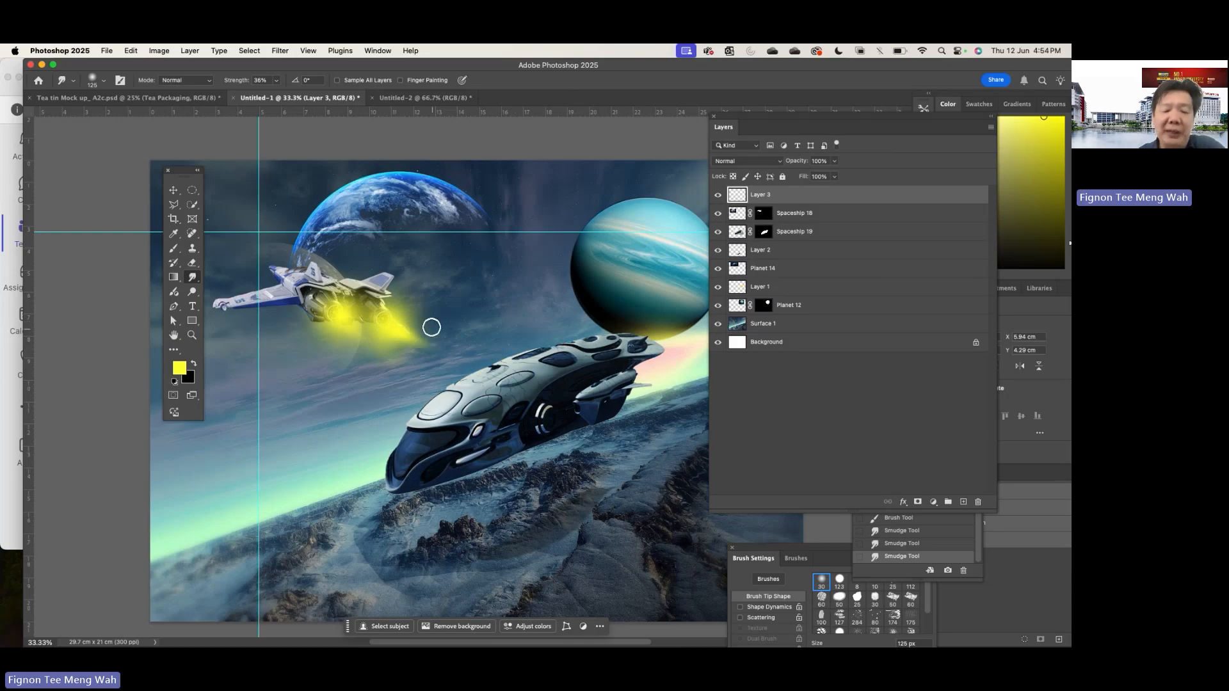
key("super+z")
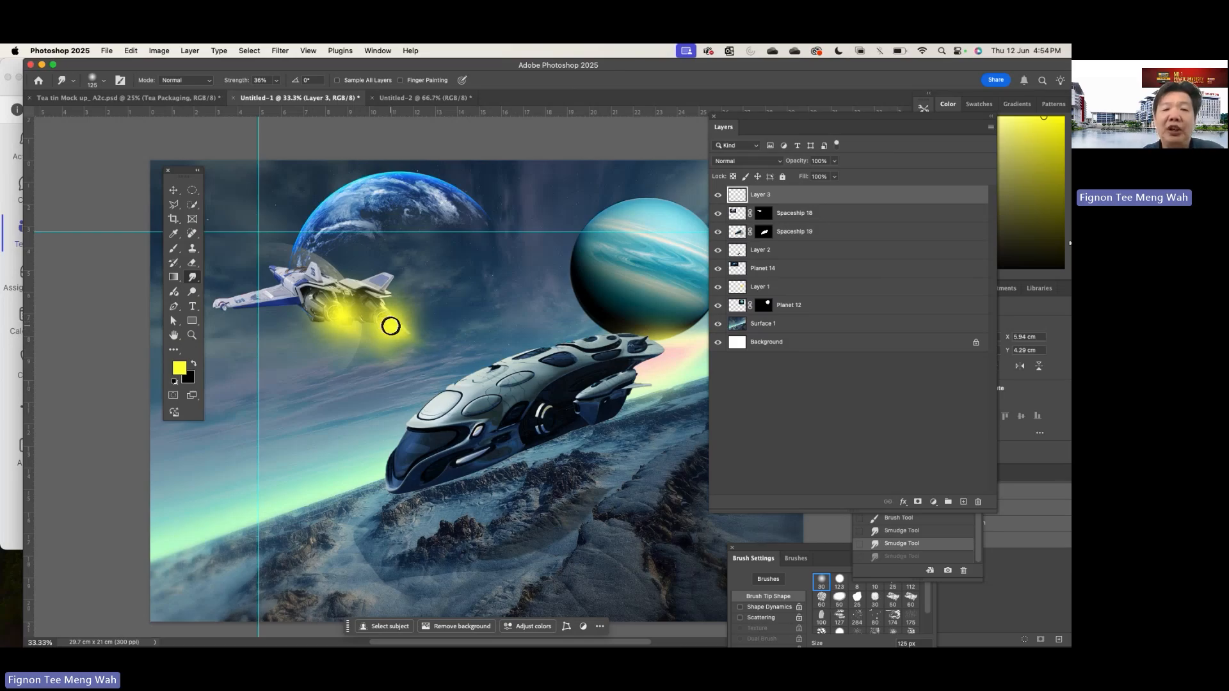
left_click_drag(391, 325, 487, 395)
left_click_drag(387, 311, 496, 199)
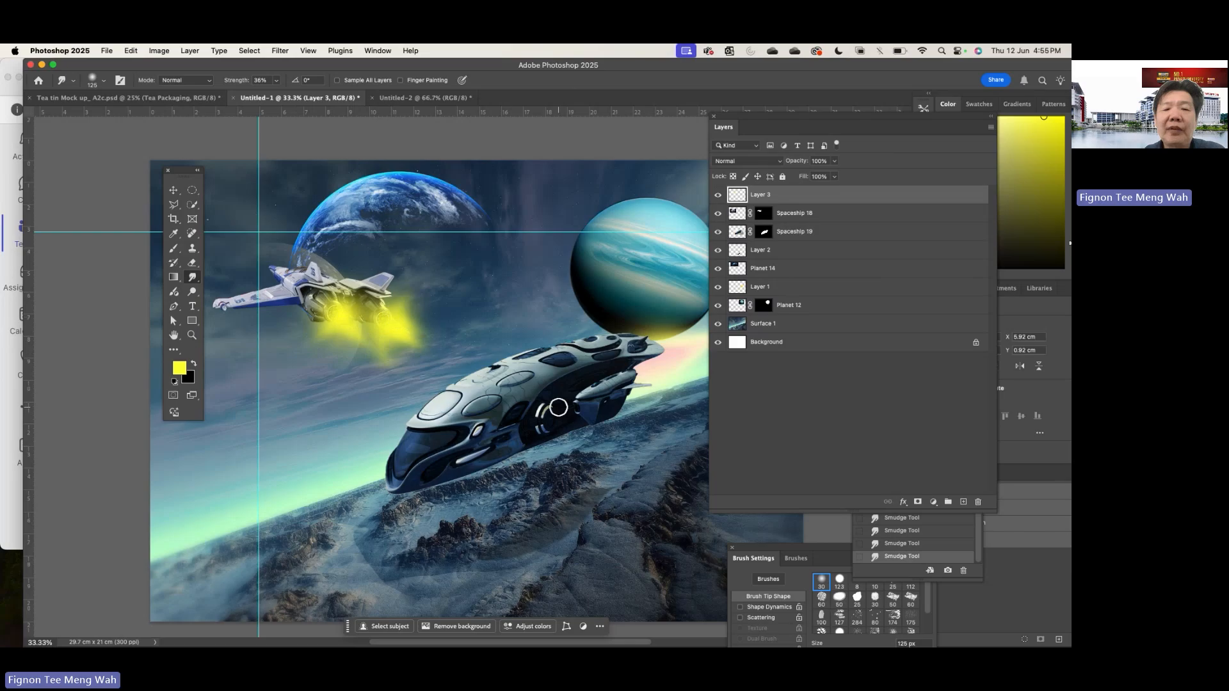
mouse_move(433, 341)
left_mouse_down()
mouse_move(385, 322)
mouse_move(435, 358)
left_mouse_up()
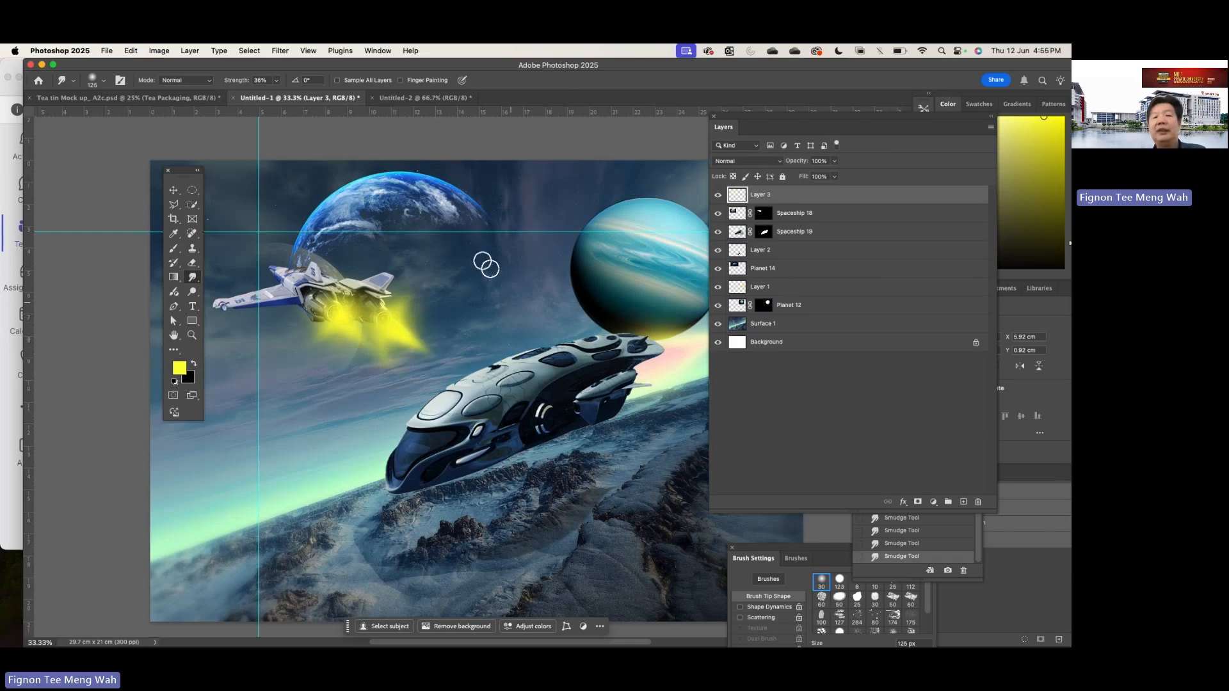
- Set the yellow glow layer's blend mode to Lighter Color and its opacity to 67%
left_click(777, 165)
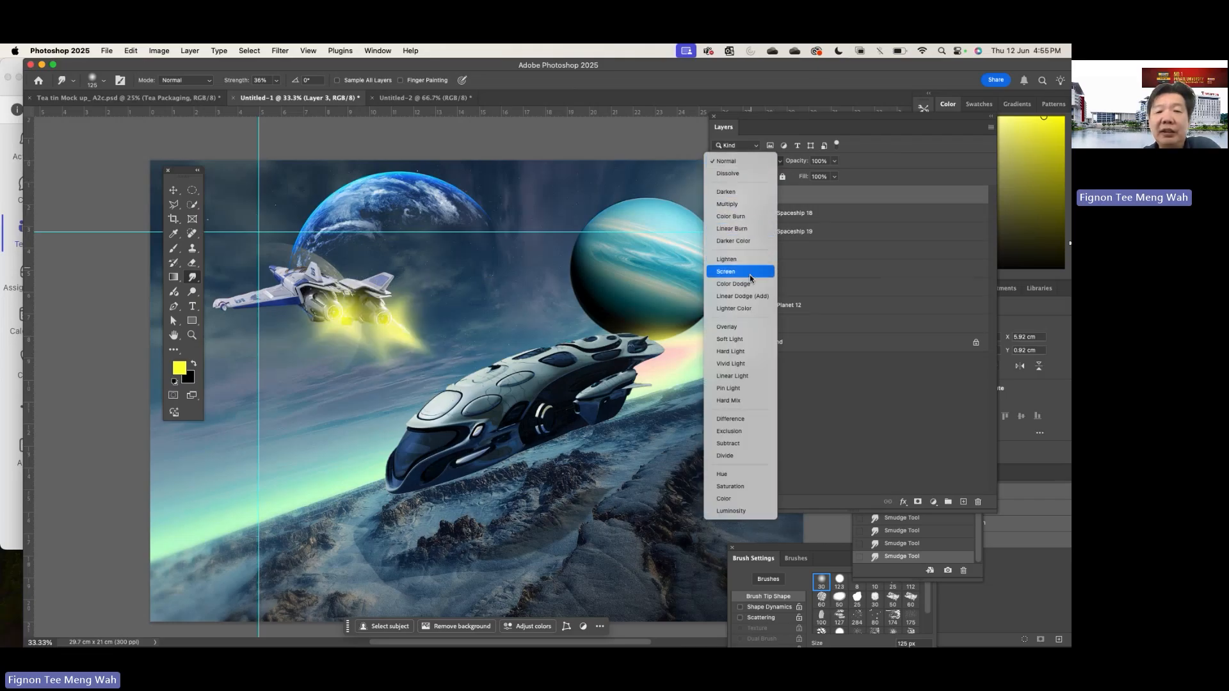
left_click(751, 311)
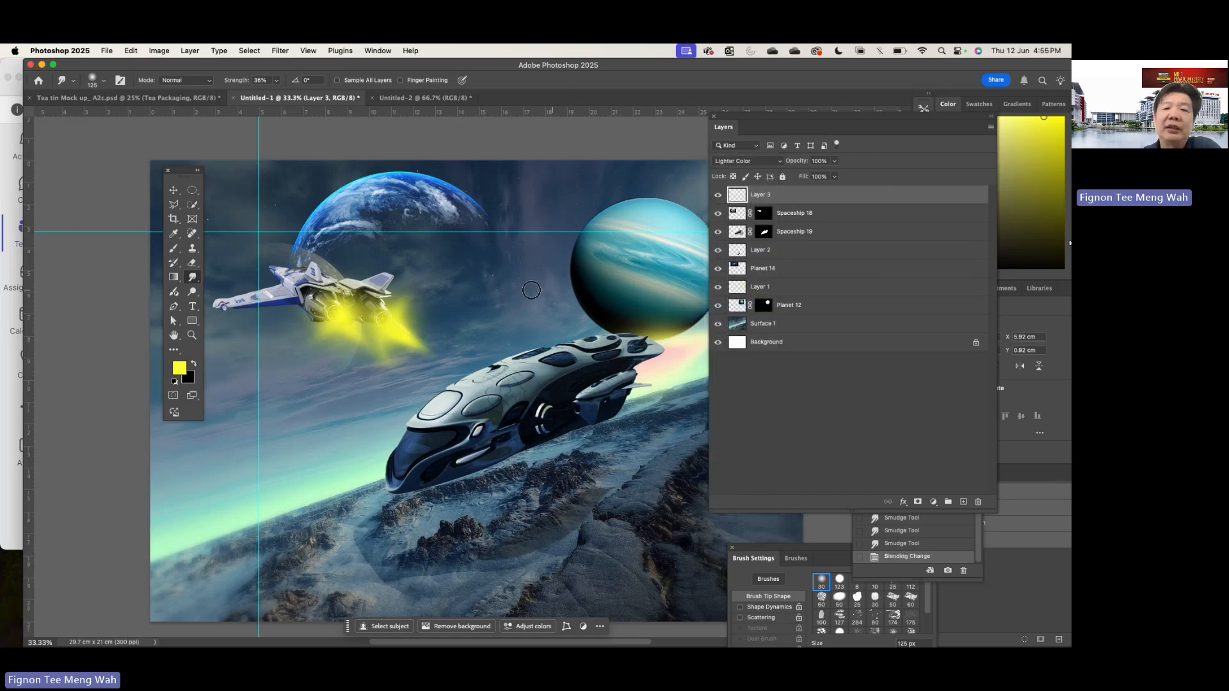
left_click(832, 162)
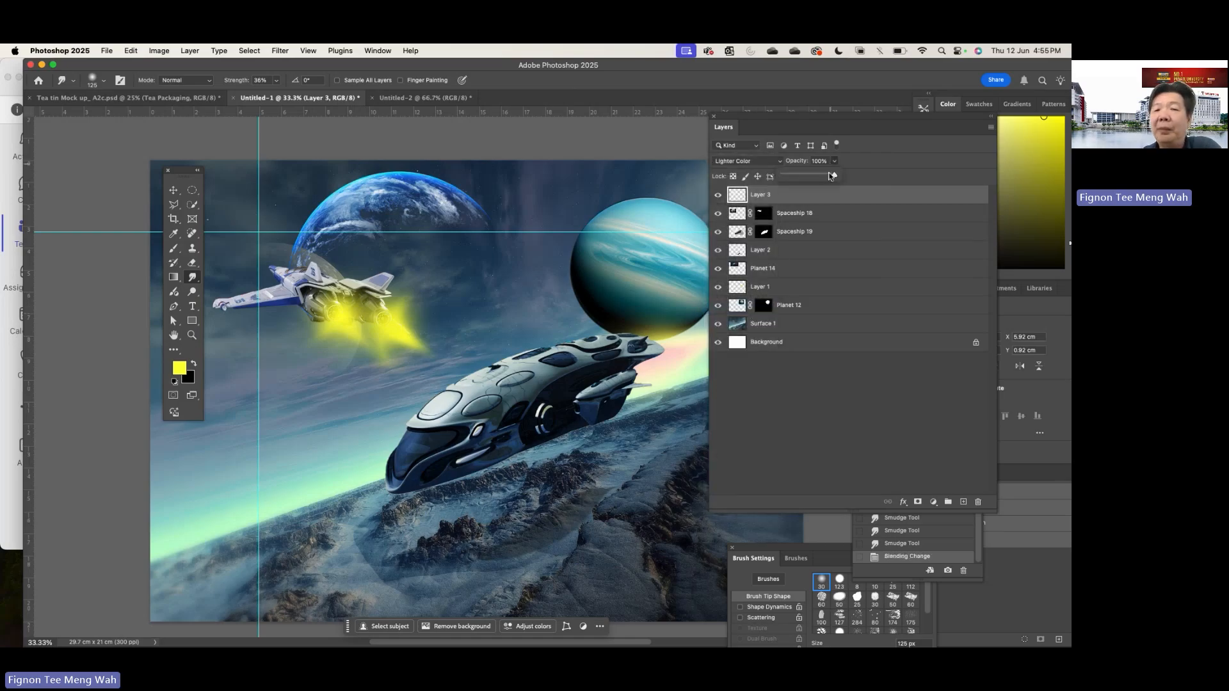
left_click_drag(831, 176, 828, 177)
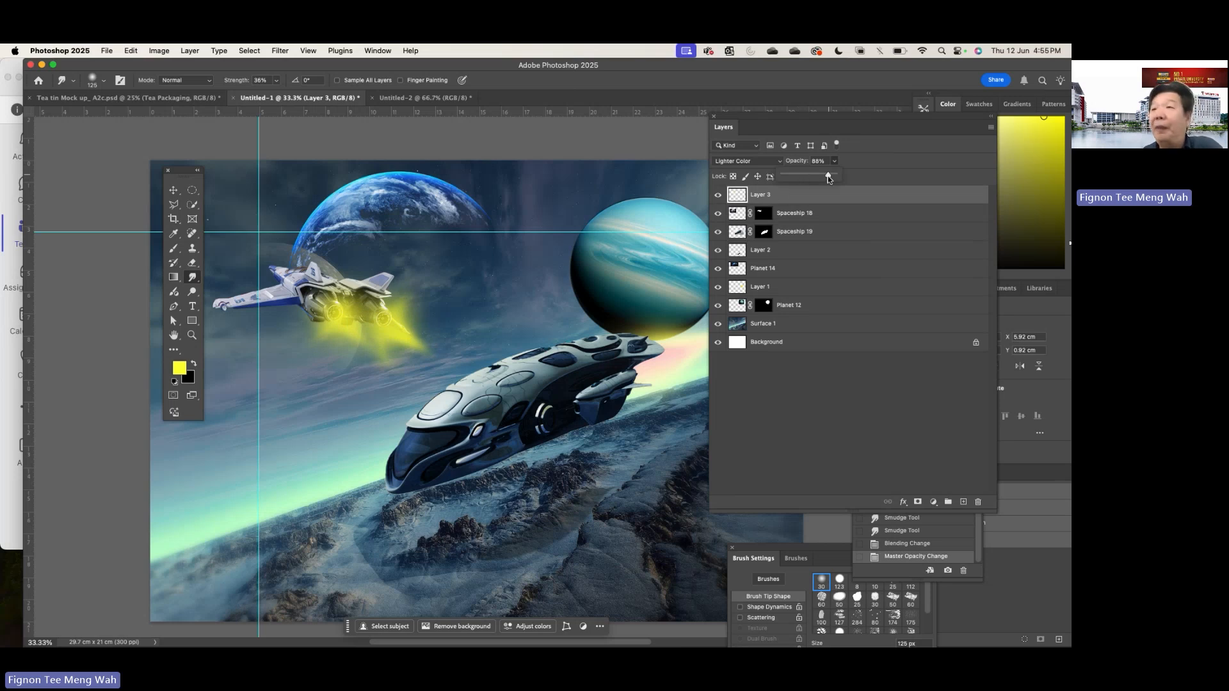
left_click_drag(829, 176, 817, 178)
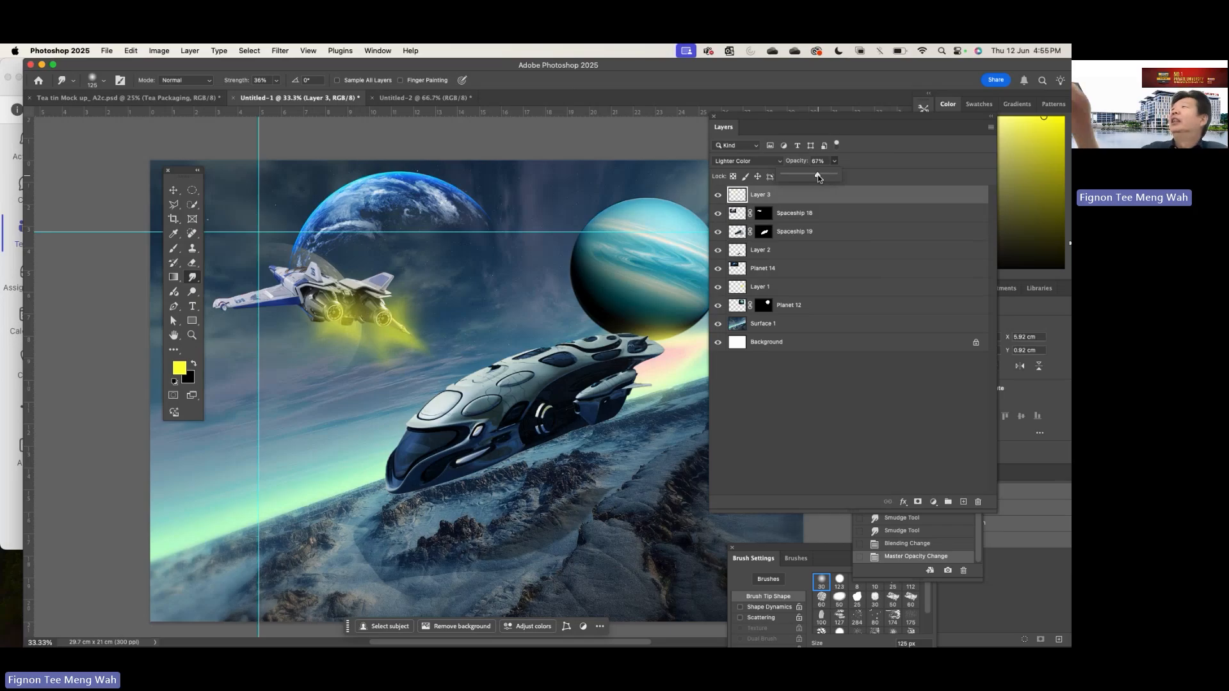
scroll(681, 76, "left", 2)
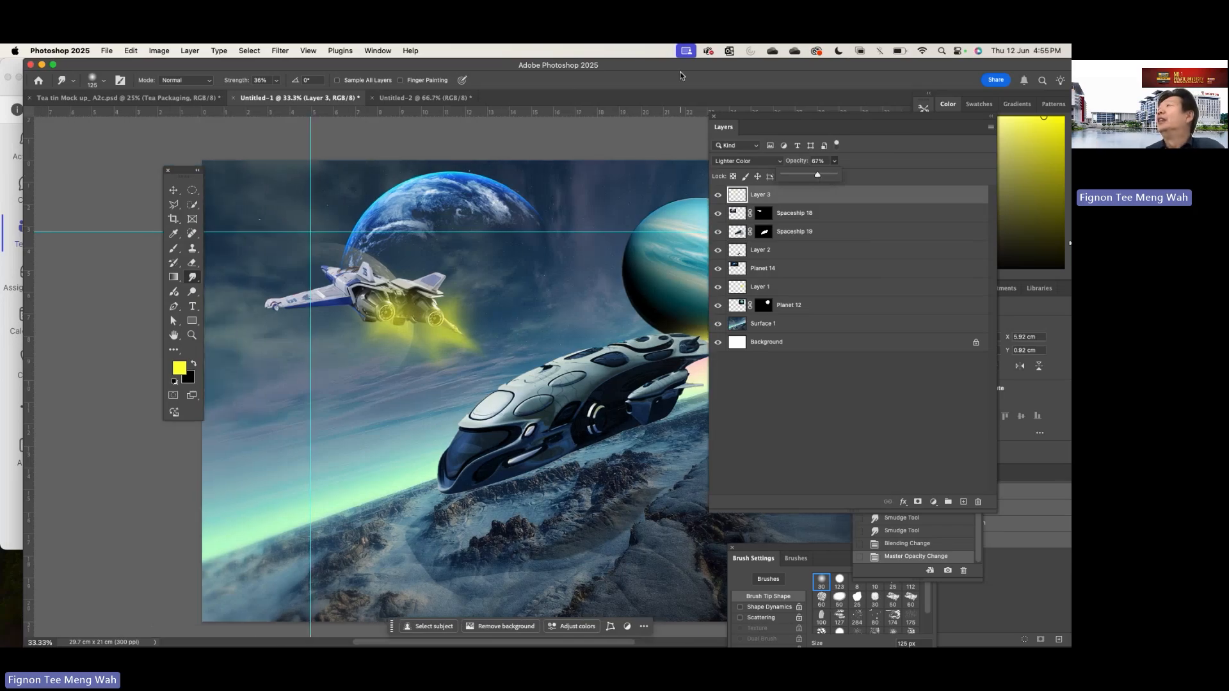
scroll(681, 75, "down", 1)
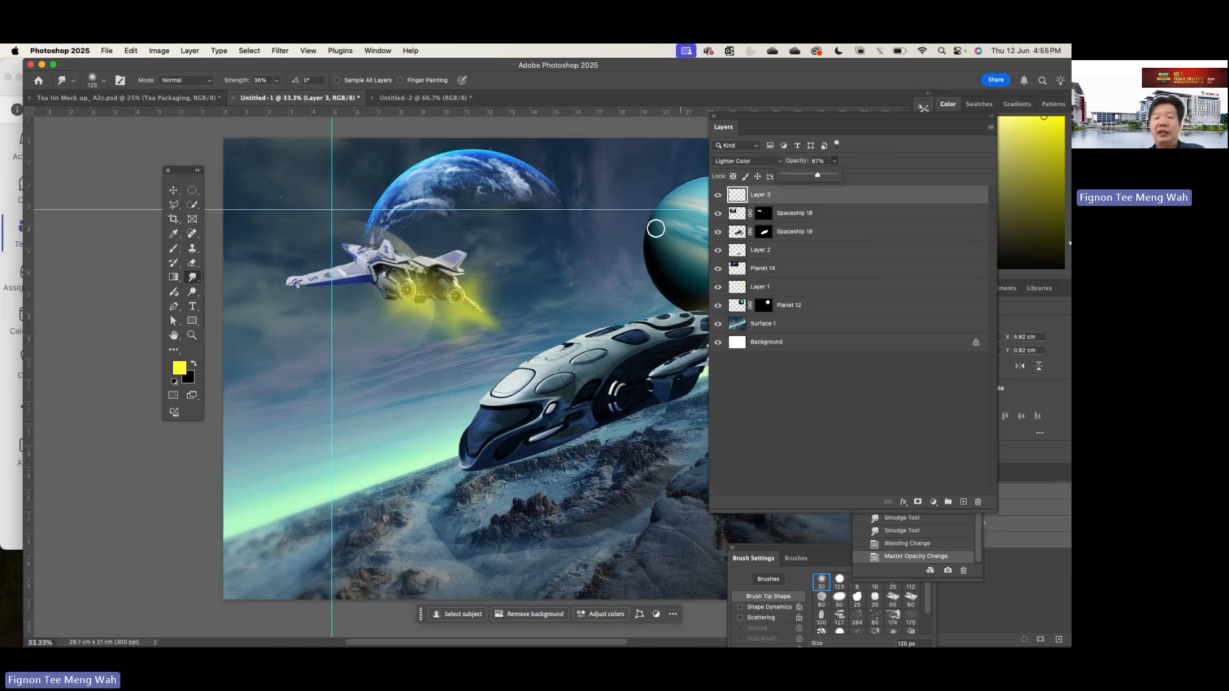
scroll(658, 220, "down", 1)
scroll(655, 228, "right", 3)
scroll(655, 228, "left", 4)
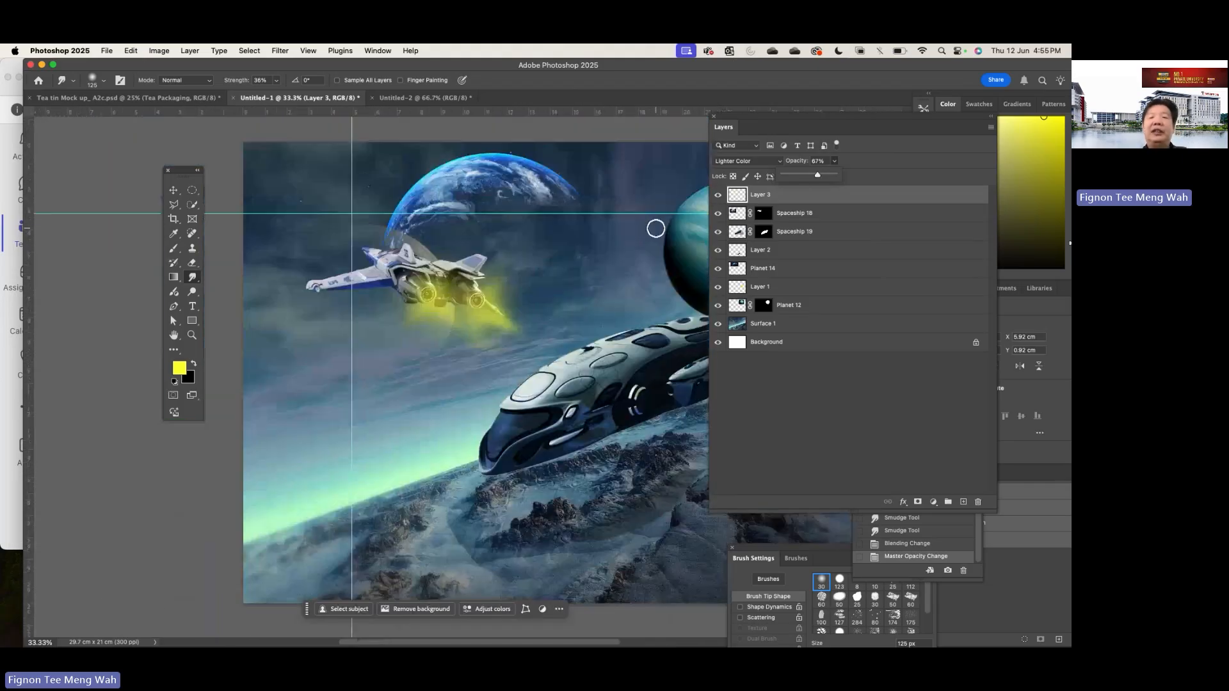
scroll(655, 228, "right", 3)
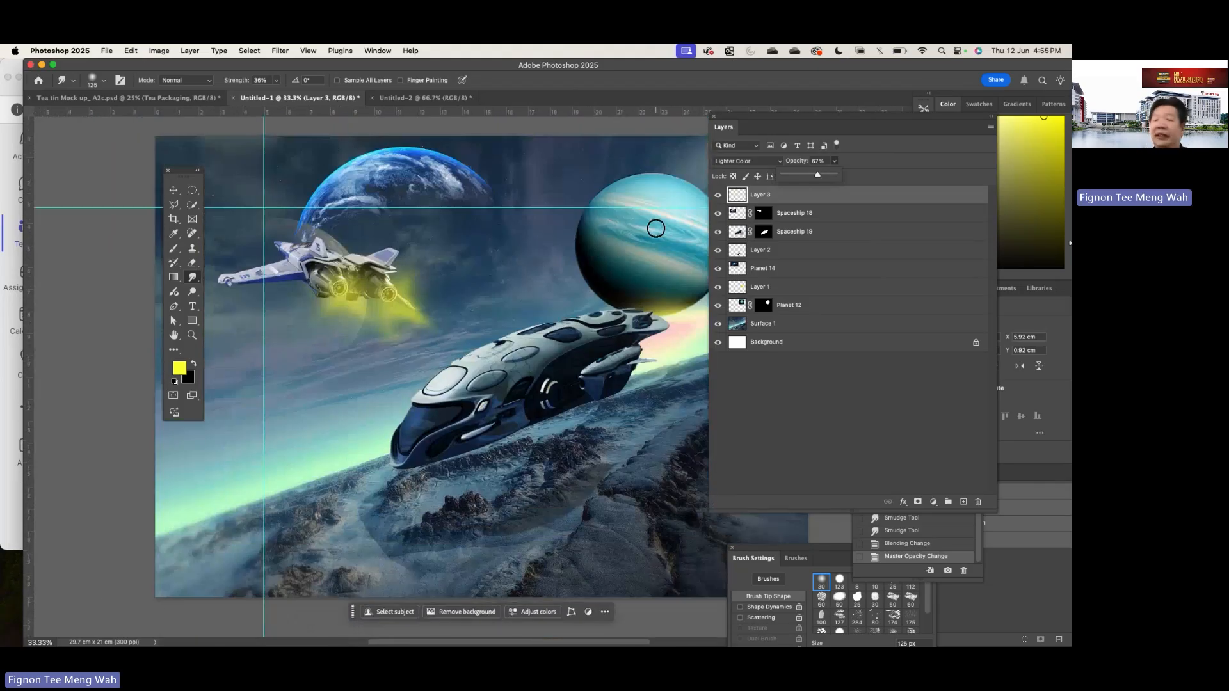
left_click_drag(655, 229, 620, 225)
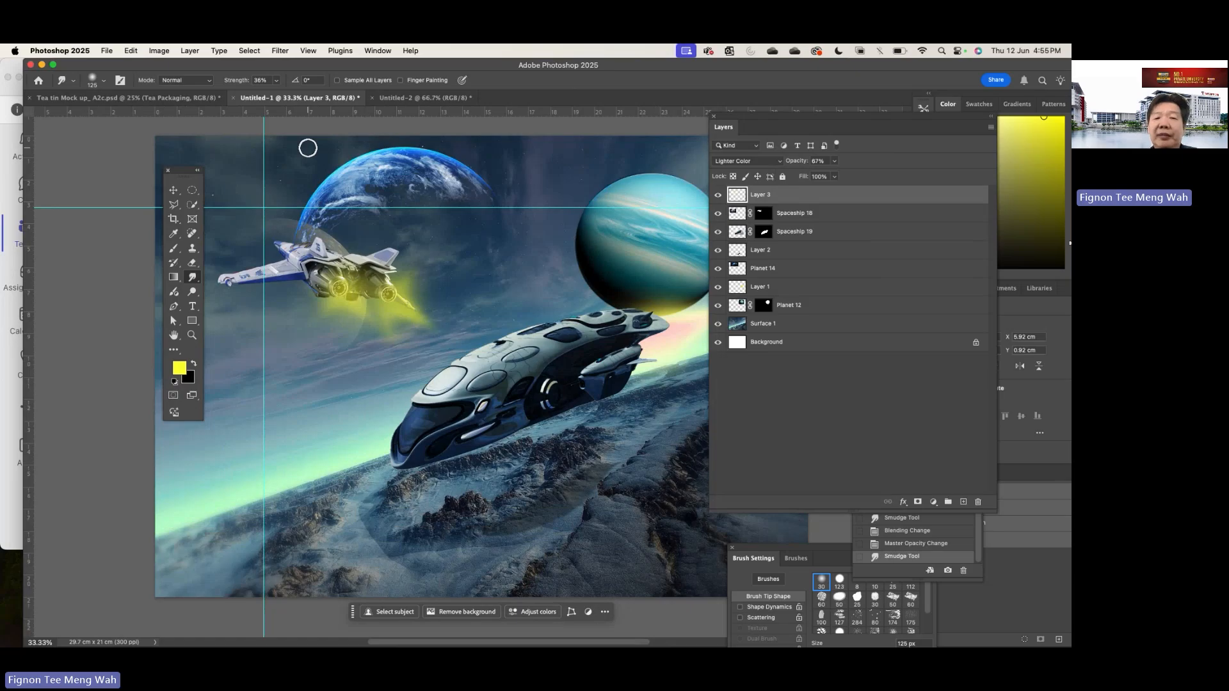
- Hide the panels, reposition the application window and compare the Untitled-1 and Untitled-2 composites
key("Tab")
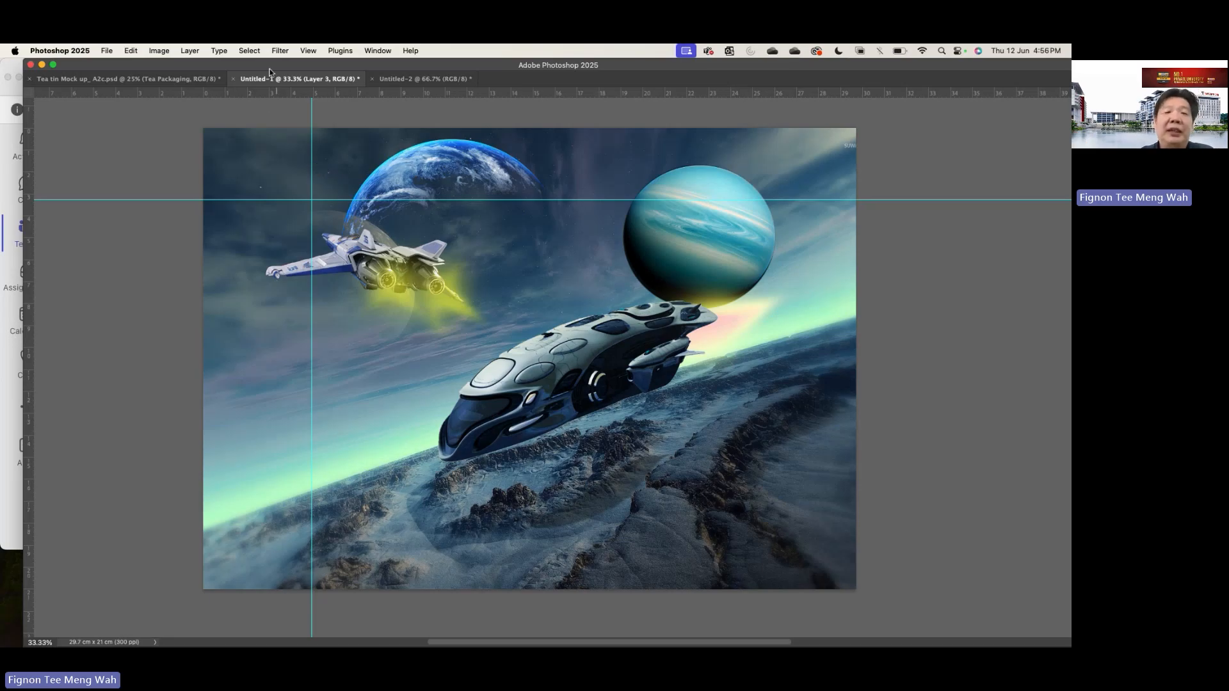
left_click_drag(270, 67, 336, 102)
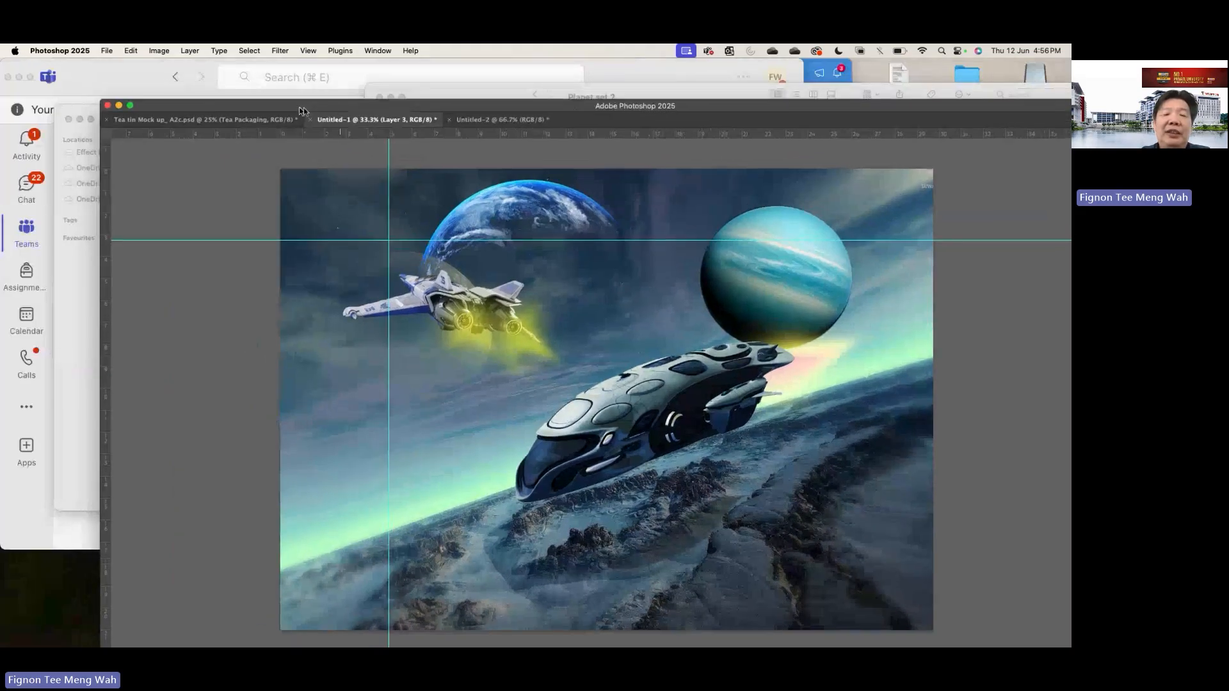
left_click(512, 120)
left_click(396, 121)
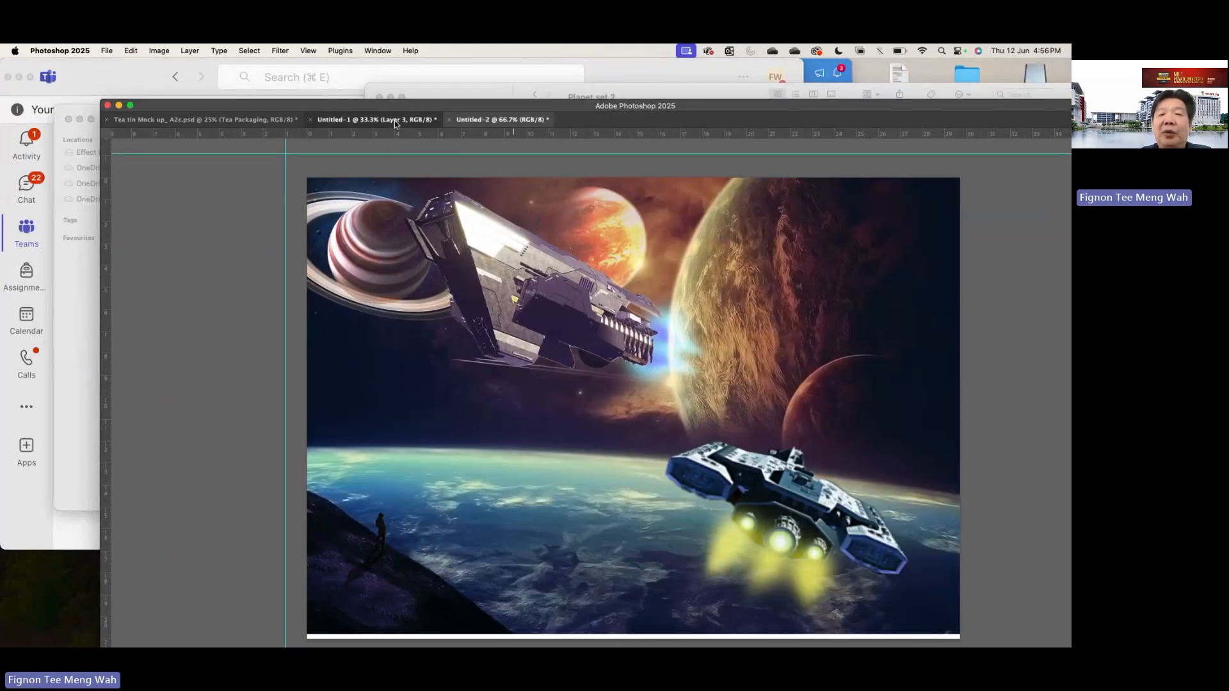